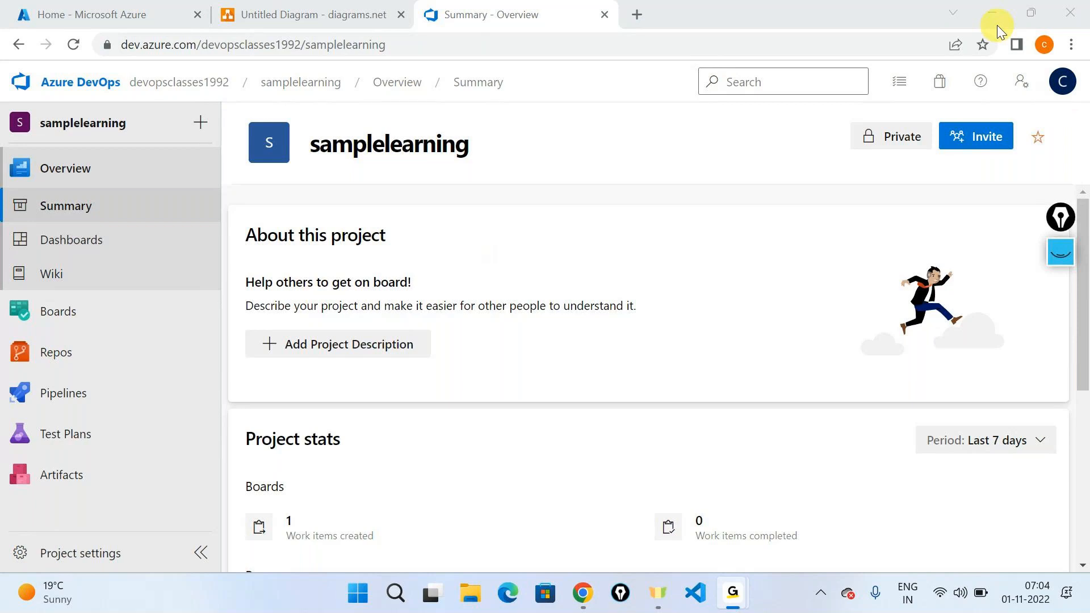
Step: View the samplelearning project's release pipelines and its recently run build pipelines
{"action": "mouse_move", "coordinate": [68, 382]}
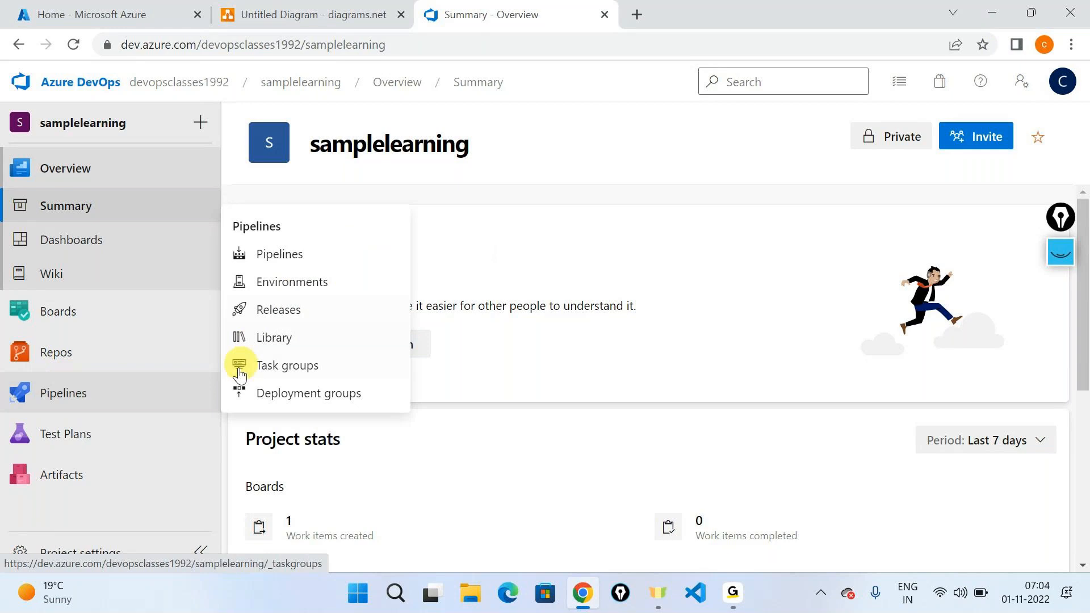
{"action": "left_click", "coordinate": [284, 311]}
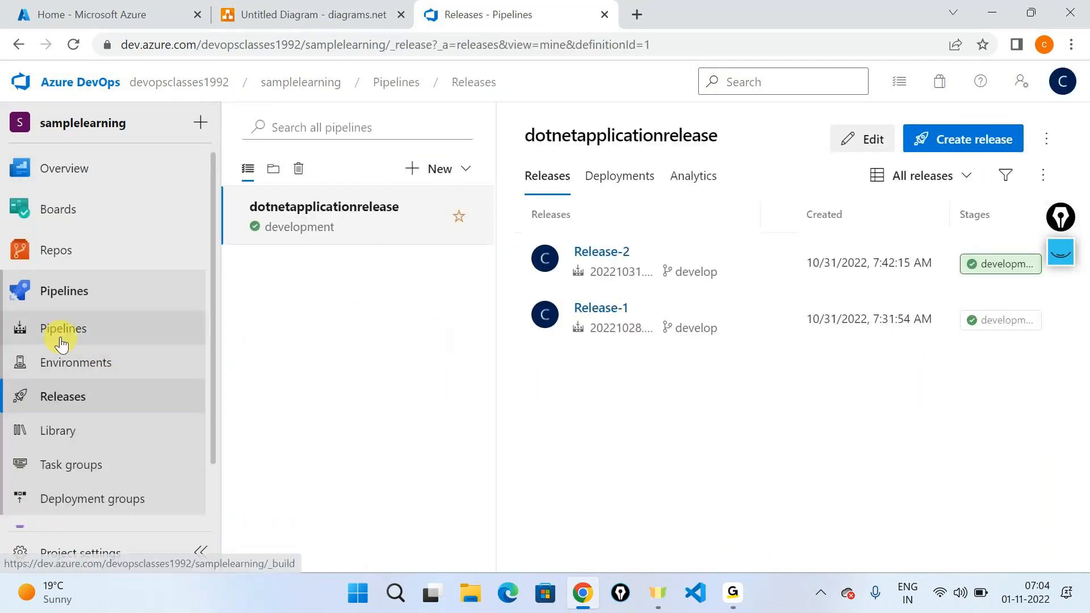
{"action": "left_click", "coordinate": [61, 340]}
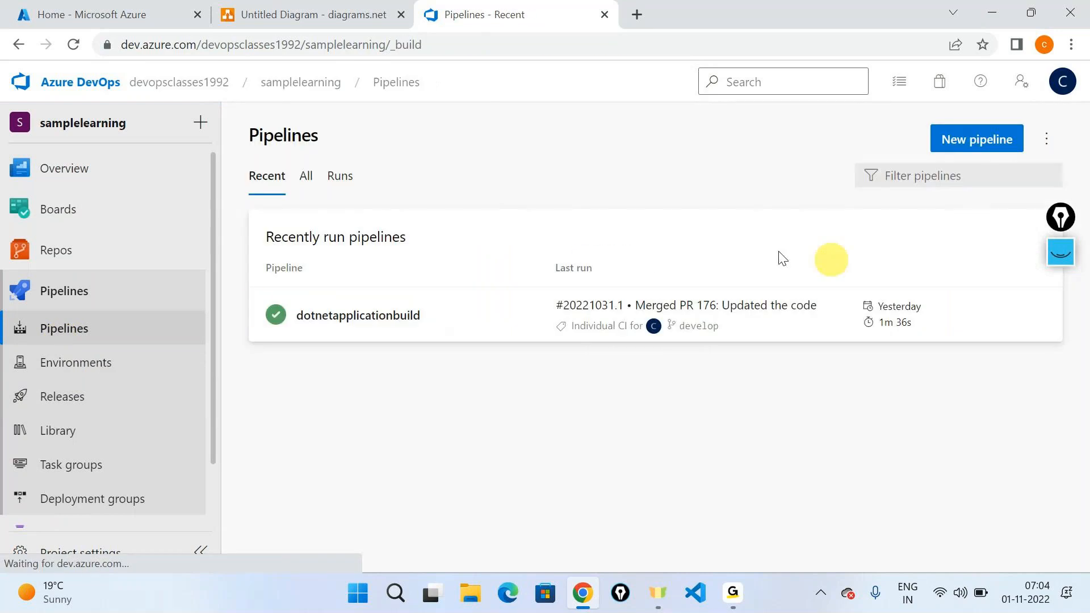
Step: View iosapplication.csproj in the inner iosapplication folder on the develop branch of the iosapplication repository
{"action": "mouse_move", "coordinate": [265, 252]}
{"action": "left_click", "coordinate": [283, 277]}
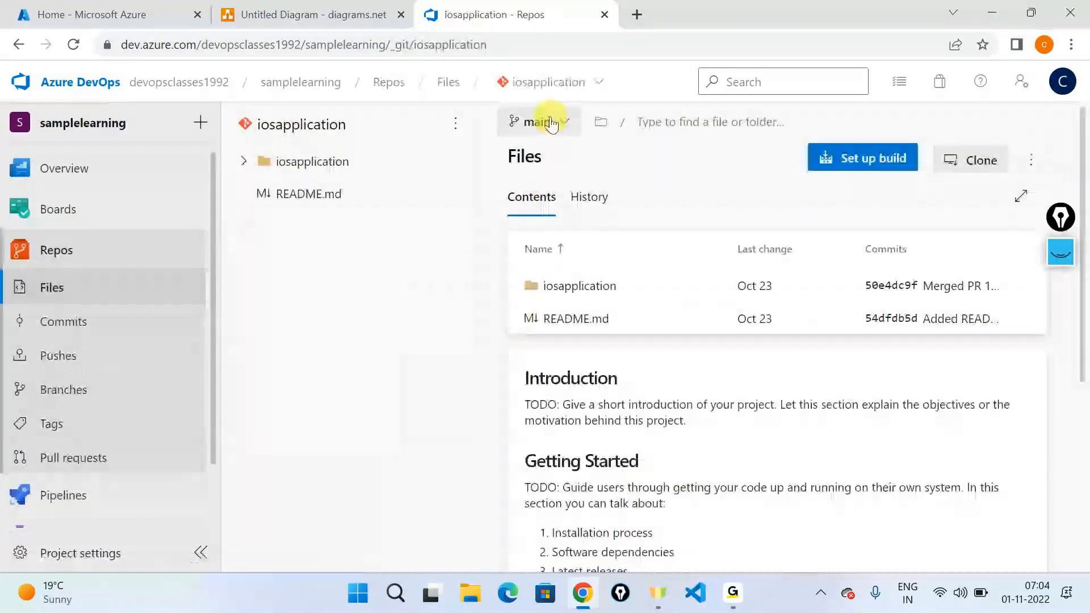
{"action": "left_click", "coordinate": [550, 124]}
{"action": "left_click", "coordinate": [565, 280]}
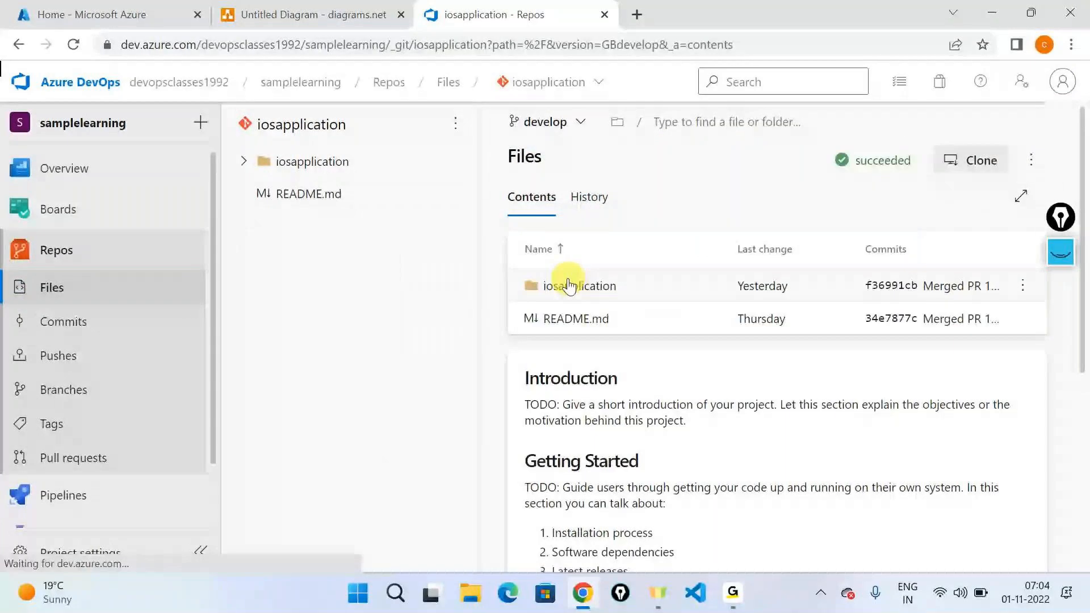
{"action": "left_click", "coordinate": [569, 286]}
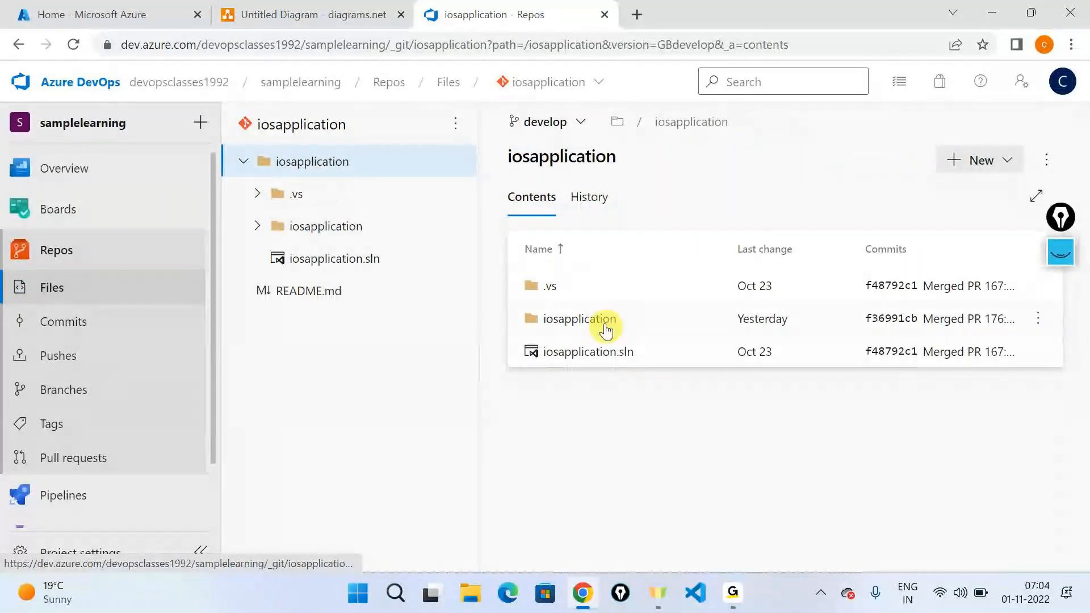
{"action": "left_click", "coordinate": [605, 330]}
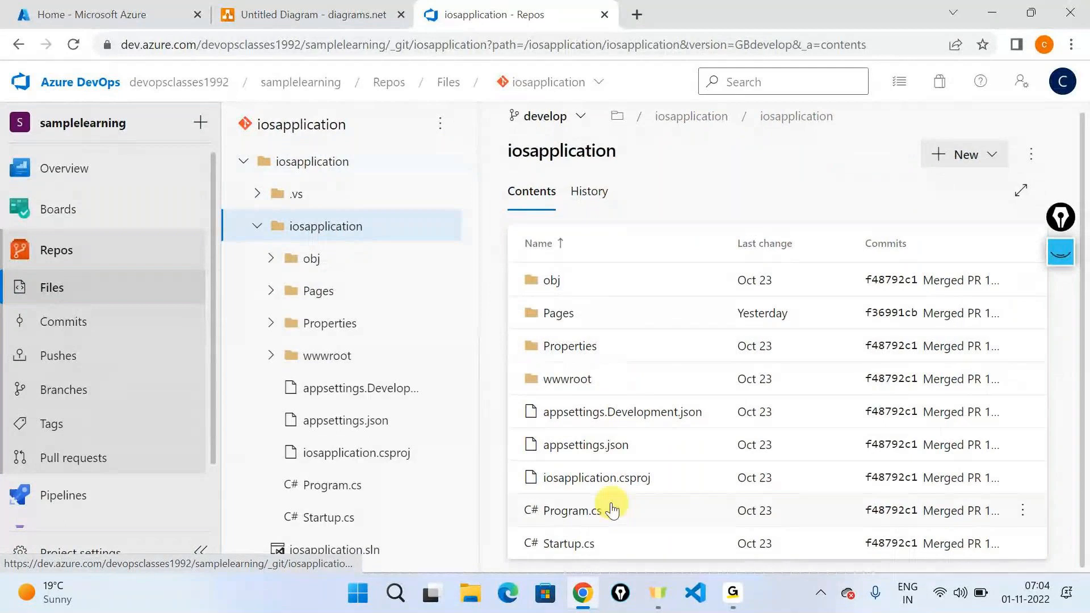
{"action": "left_click", "coordinate": [581, 481]}
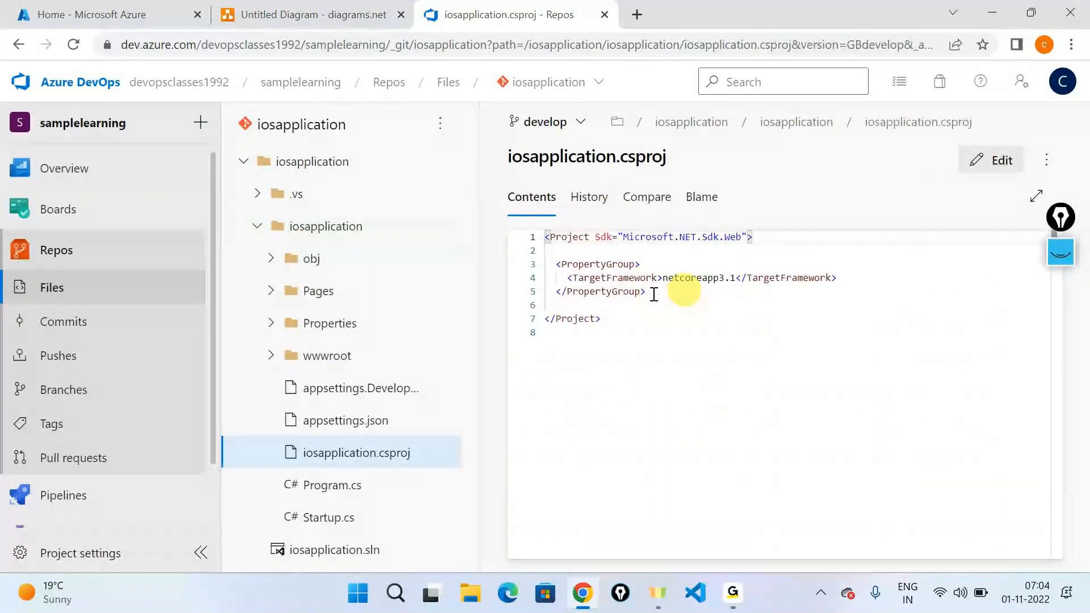
Step: View the published artifacts of the latest dotnetapplicationbuild run and expand the drop artifact
{"action": "mouse_move", "coordinate": [149, 498]}
{"action": "left_click", "coordinate": [310, 357]}
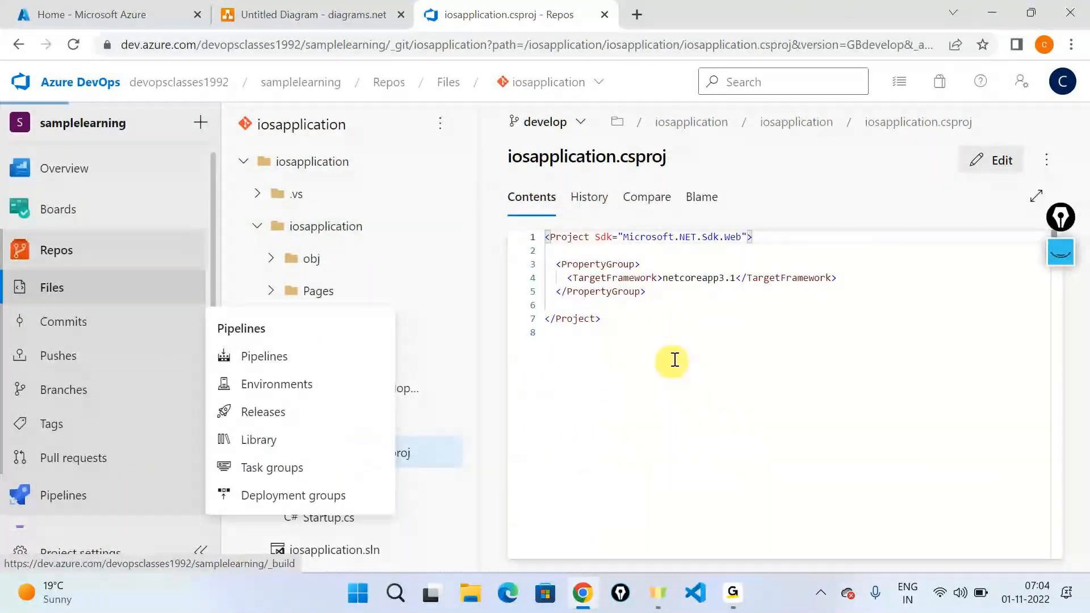
{"action": "left_click", "coordinate": [738, 327]}
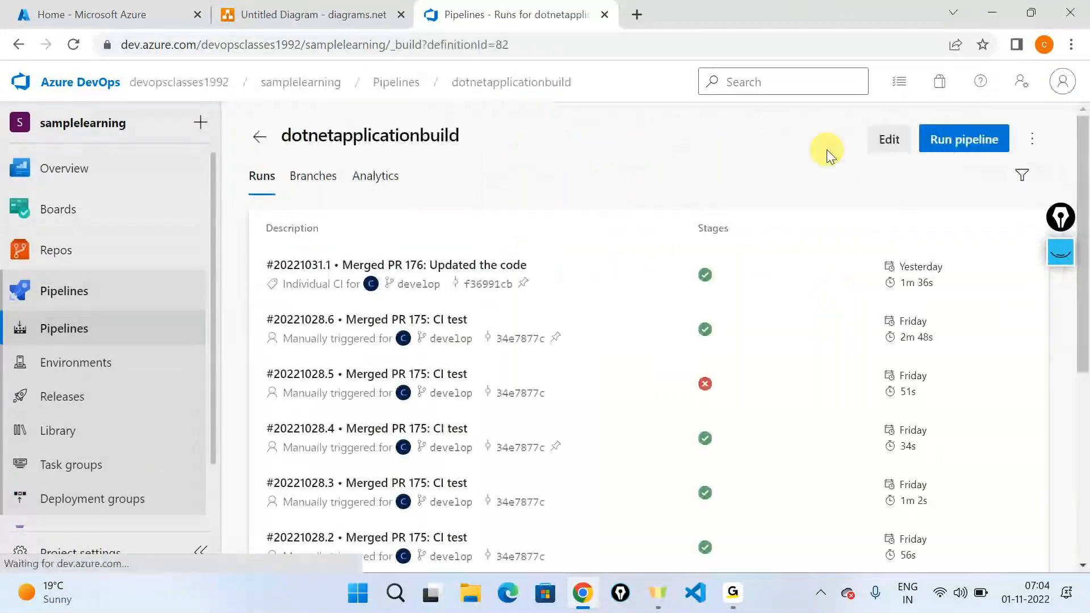
{"action": "left_click", "coordinate": [487, 270]}
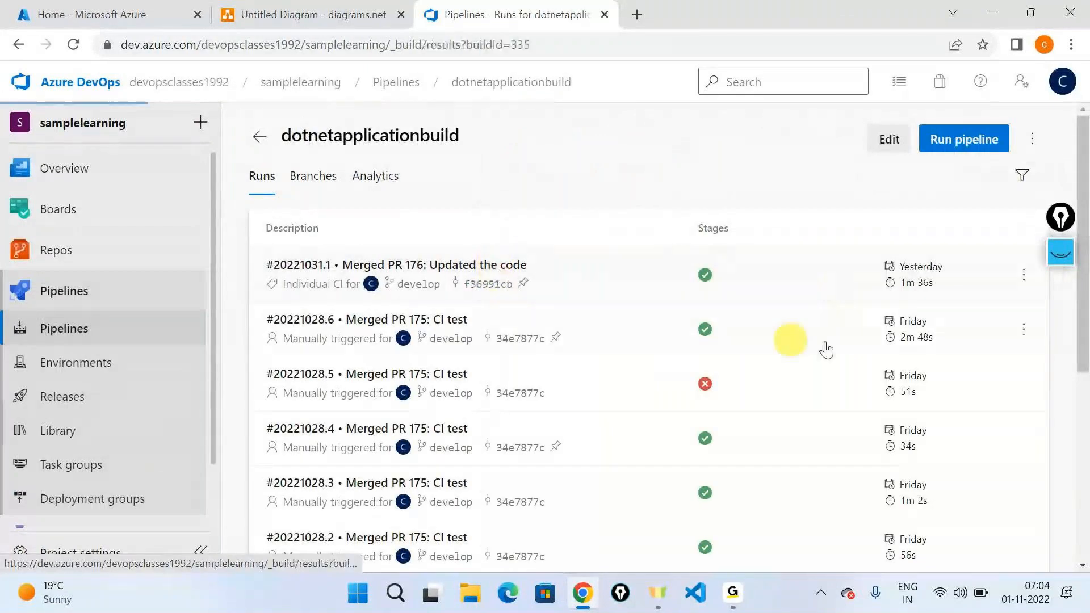
{"action": "left_click", "coordinate": [786, 409]}
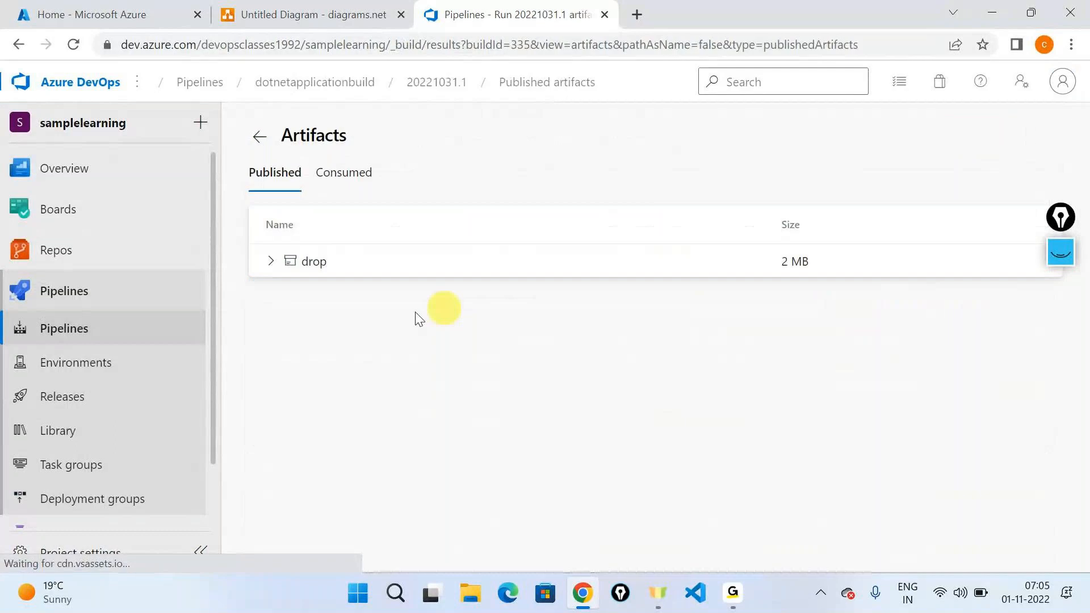
{"action": "left_click", "coordinate": [339, 261]}
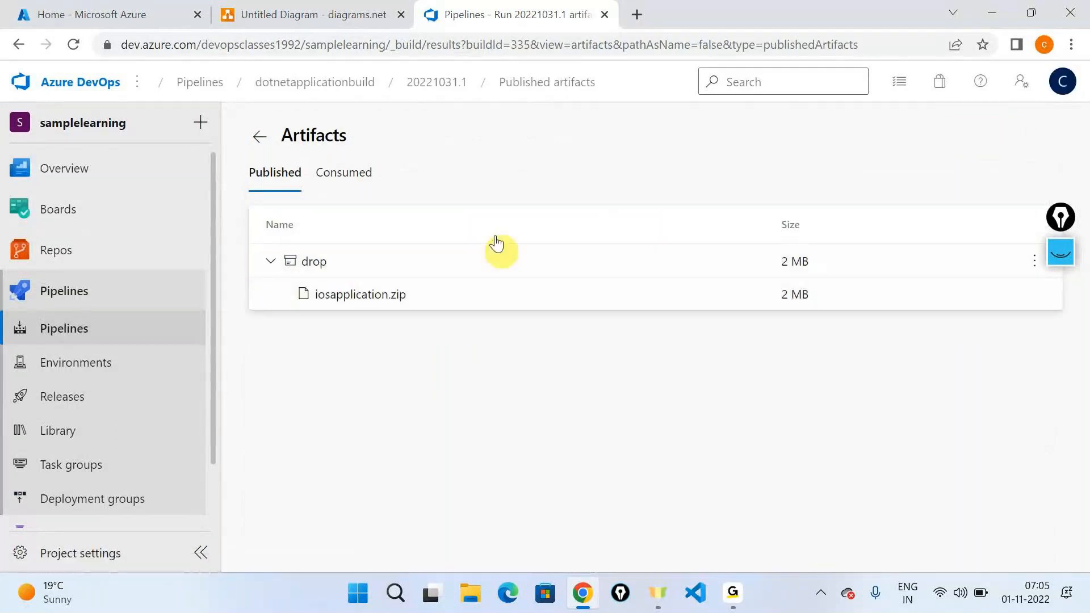
Step: Open the dotnetapplicationrelease definition for editing and review the App service deployment task of its development stage
{"action": "left_click", "coordinate": [148, 398]}
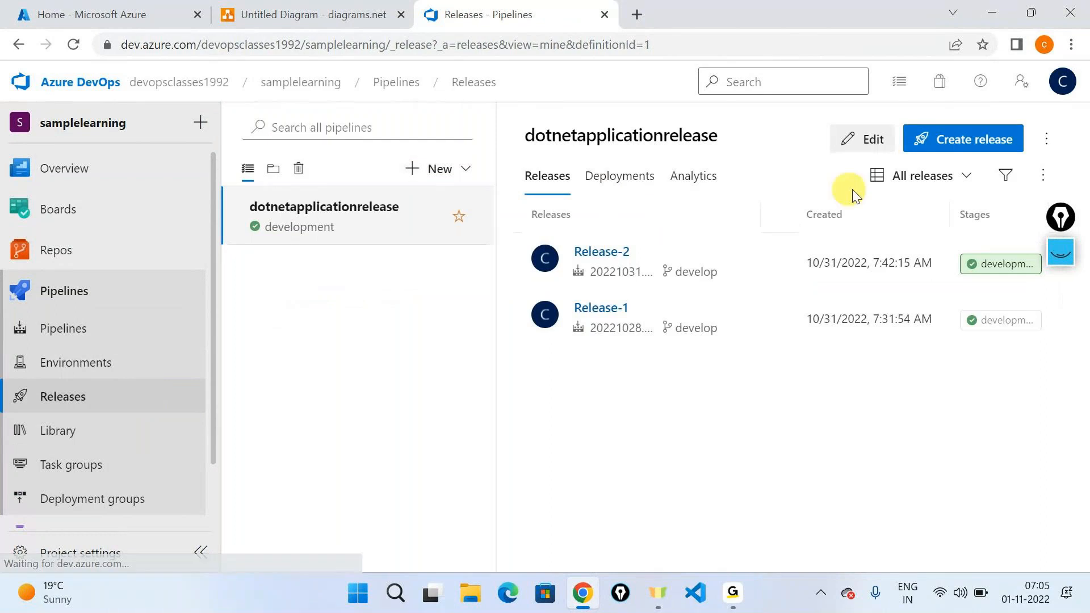
{"action": "left_click", "coordinate": [864, 139]}
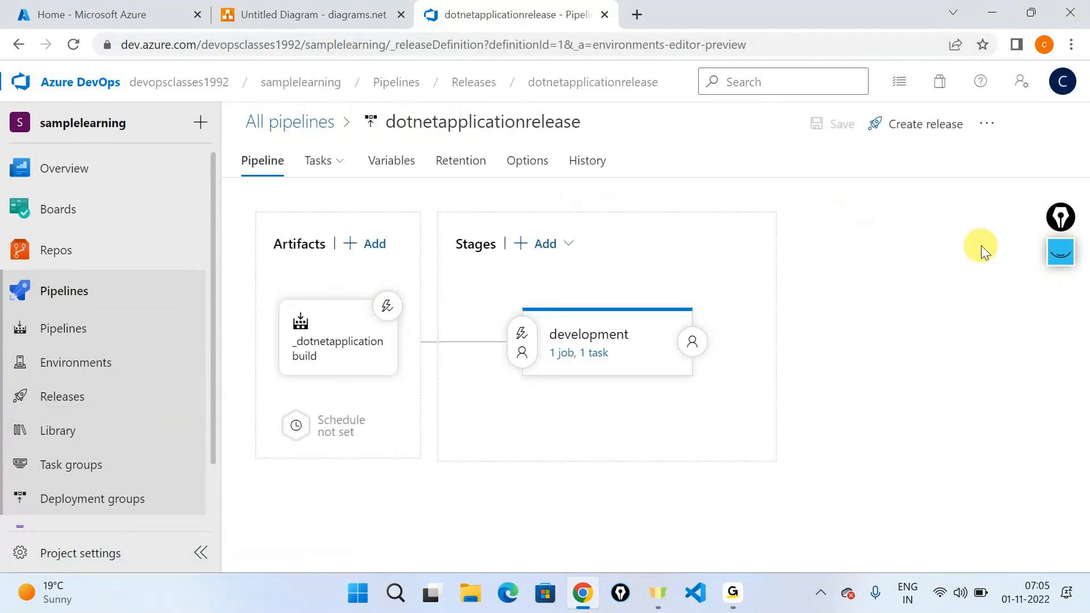
{"action": "left_click", "coordinate": [593, 354]}
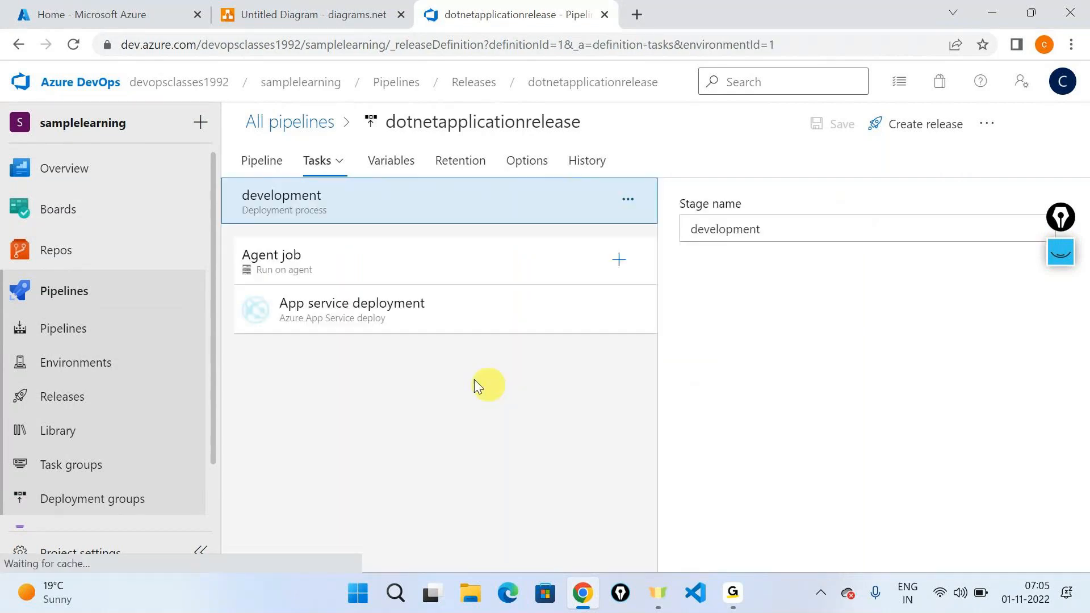
{"action": "left_click", "coordinate": [401, 329]}
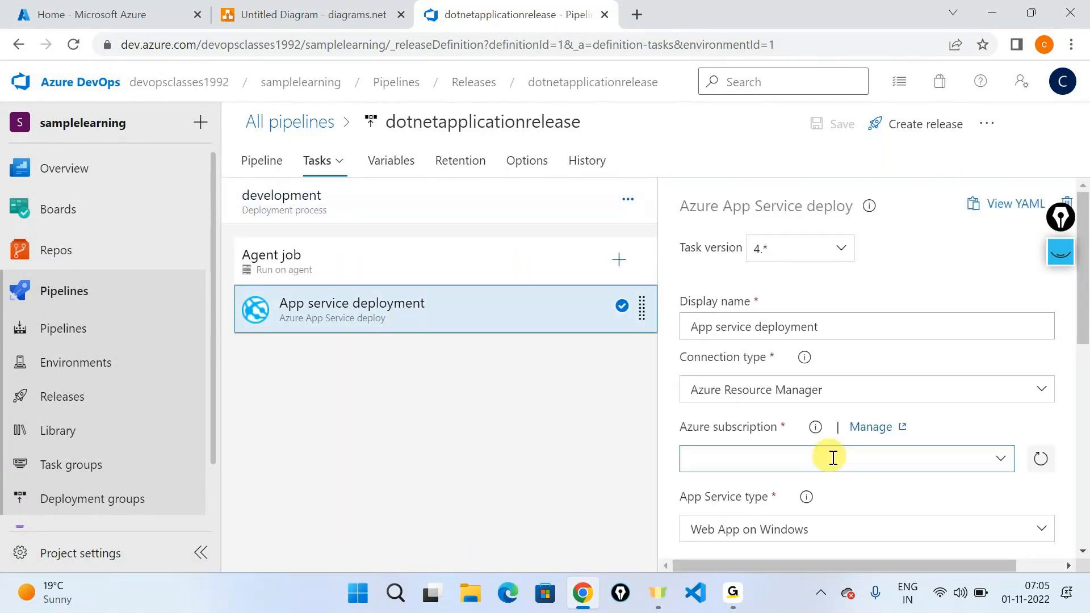
{"action": "scroll", "coordinate": [901, 344], "scroll_direction": "down", "scroll_amount": 3}
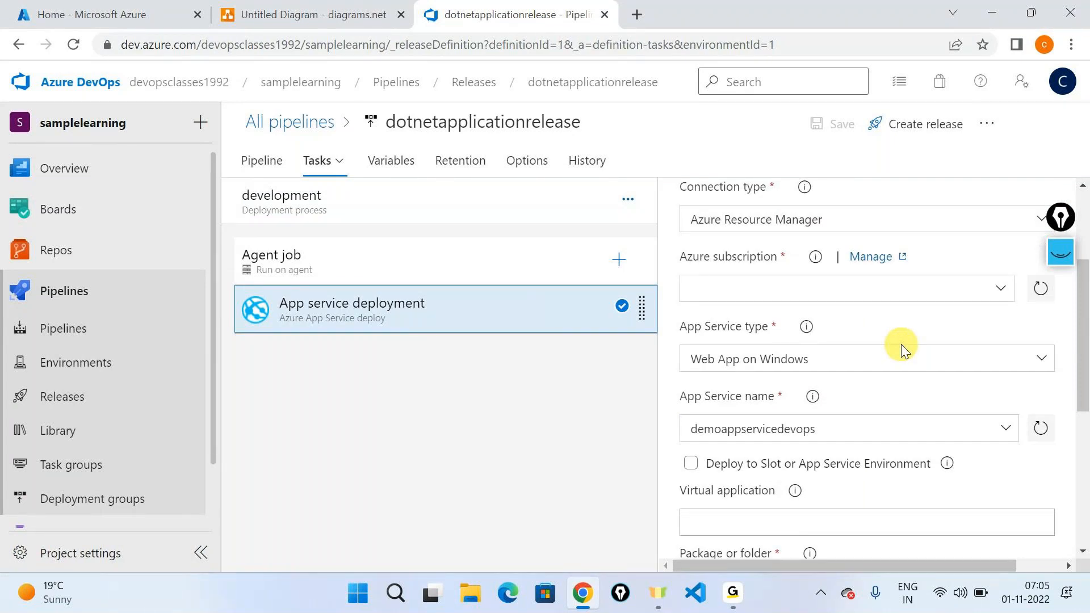
{"action": "scroll", "coordinate": [901, 344], "scroll_direction": "up", "scroll_amount": 3}
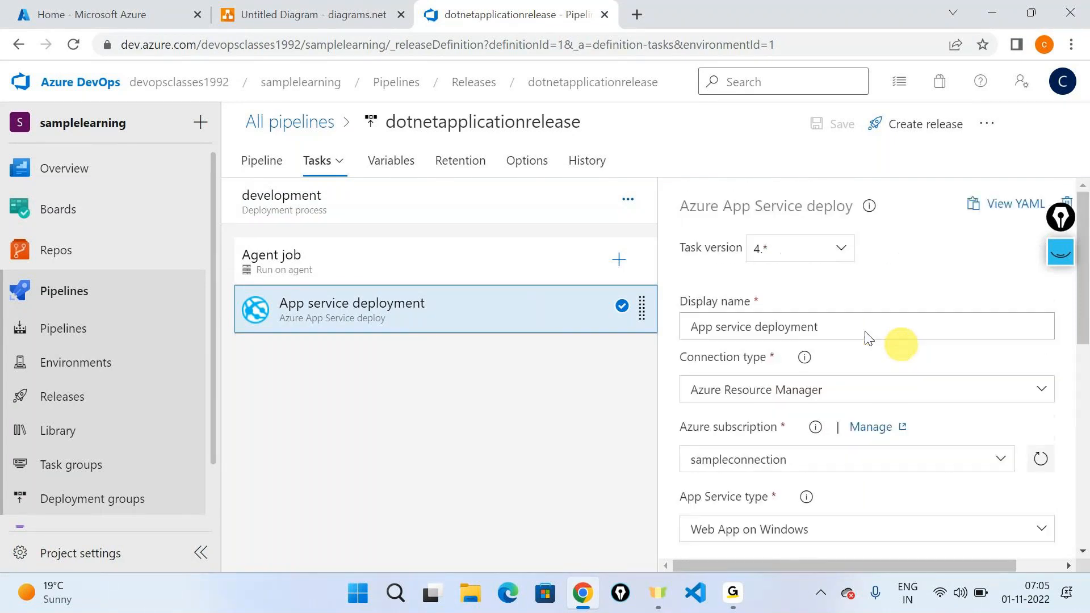
{"action": "left_click", "coordinate": [110, 20]}
{"action": "left_click", "coordinate": [487, 8]}
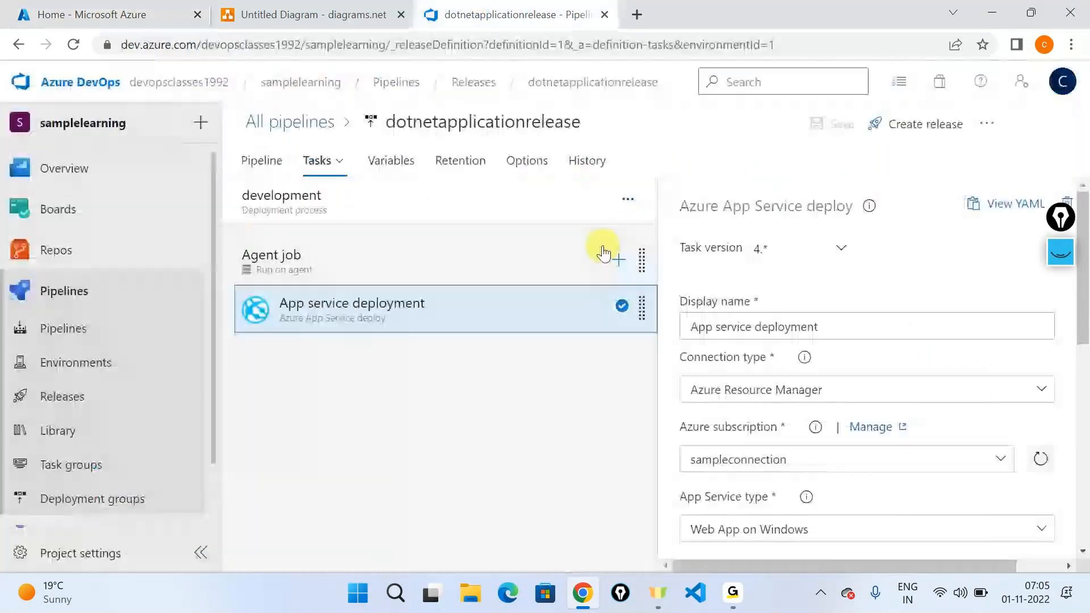
Step: Switch to diagrams.net and add a text label reading "Infra structure as a Code" near the page's upper middle
{"action": "left_click", "coordinate": [265, 13]}
{"action": "scroll", "coordinate": [120, 318], "scroll_direction": "down", "scroll_amount": 10}
{"action": "scroll", "coordinate": [117, 315], "scroll_direction": "down", "scroll_amount": 2}
{"action": "left_click_drag", "start_coordinate": [88, 277], "coordinate": [629, 197]}
{"action": "double_click", "coordinate": [629, 198]}
{"action": "type", "text": "Infra s"}
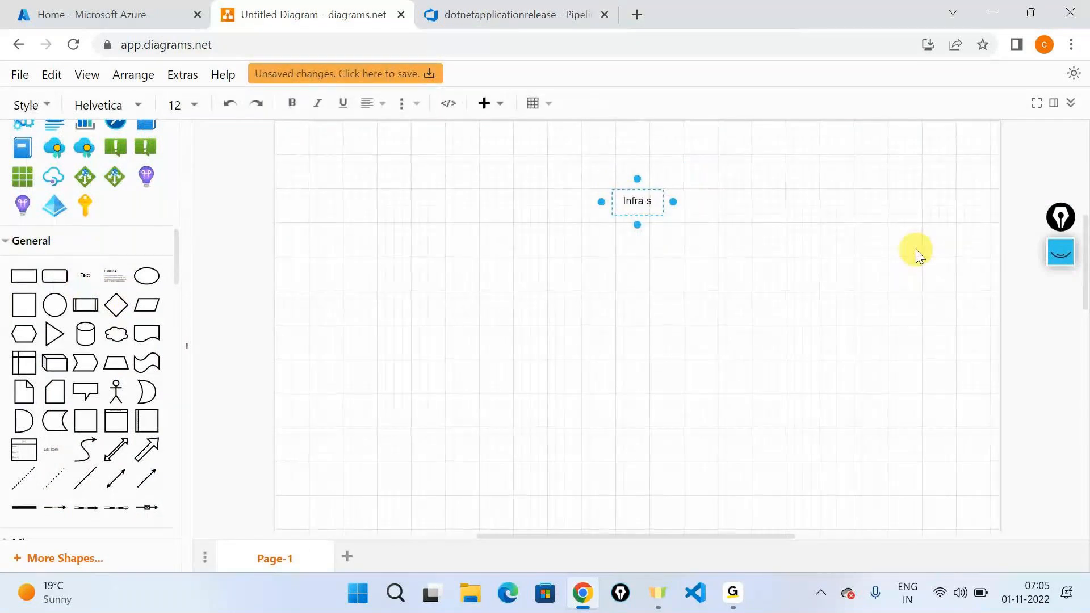
{"action": "type", "text": "tructure a"}
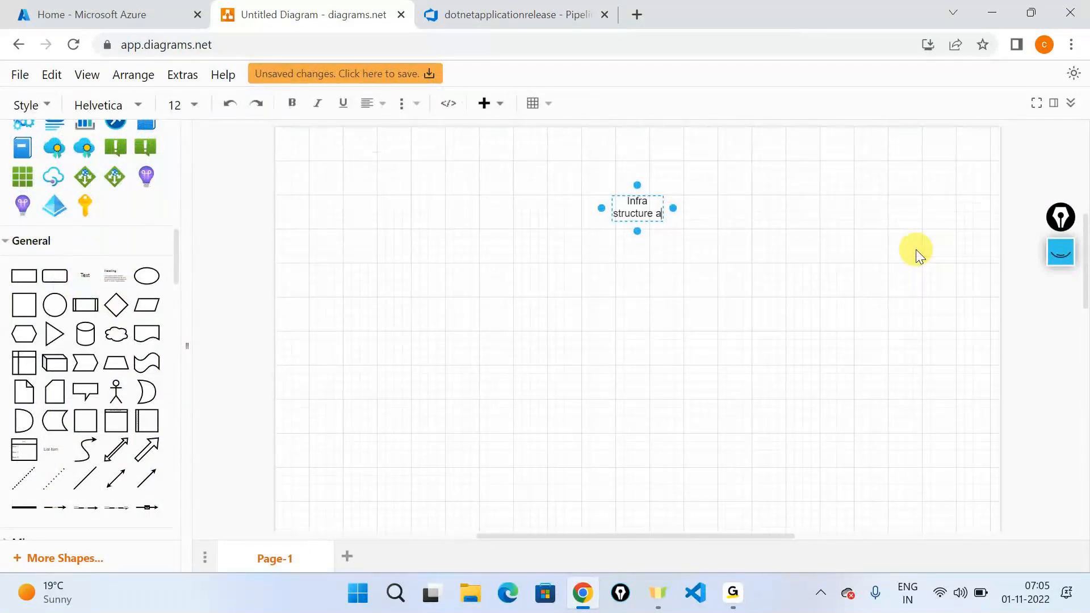
{"action": "type", "text": "s a Code"}
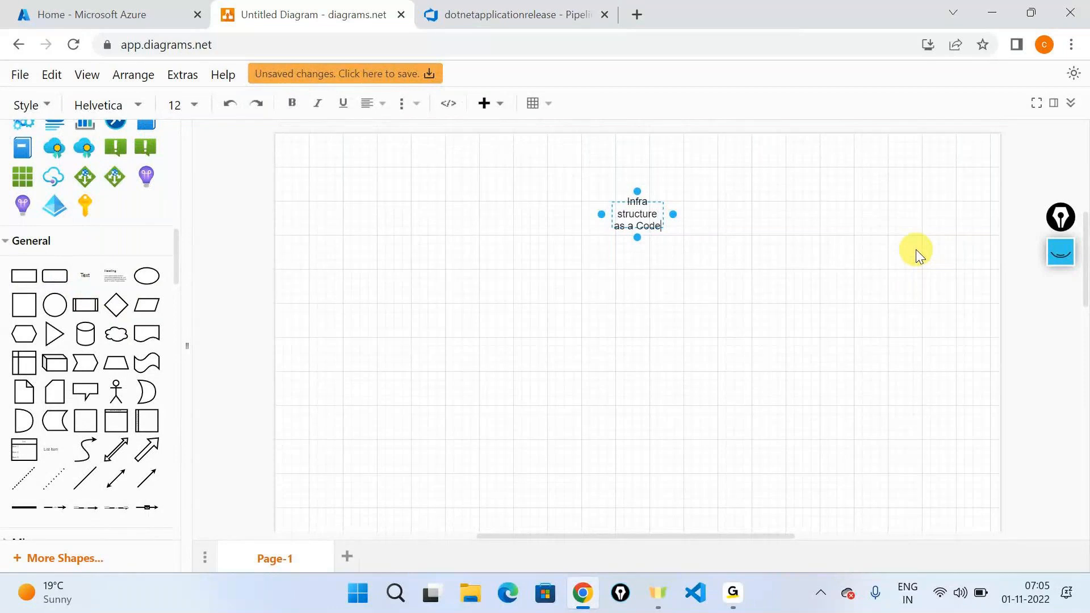
{"action": "left_click", "coordinate": [885, 368]}
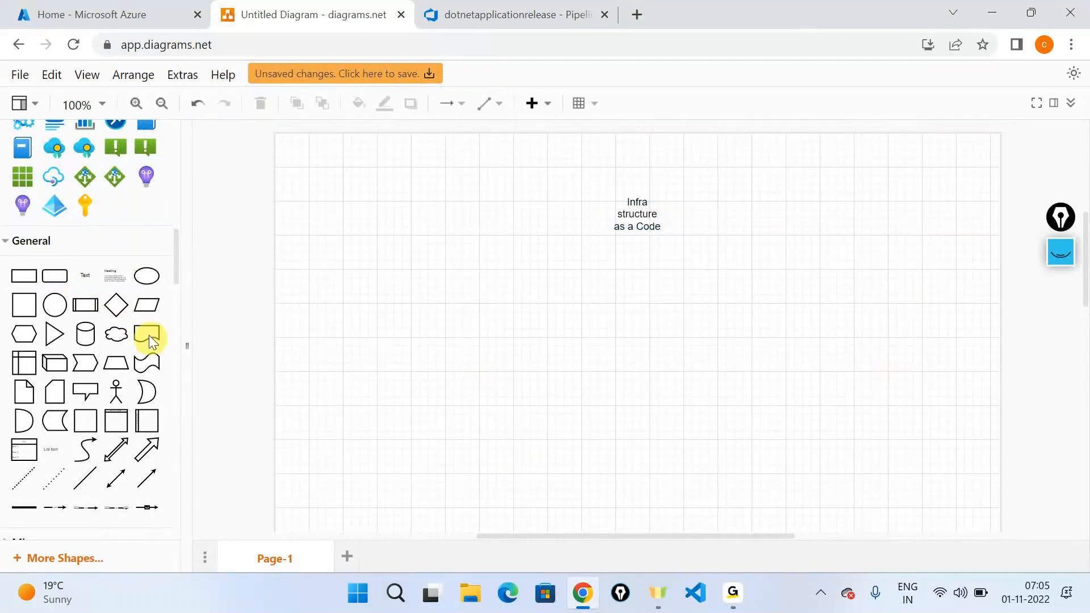
Step: Add a text label reading "JSON Code? ARM Templates" below and to the left of the infrastructure label
{"action": "left_click_drag", "start_coordinate": [146, 335], "coordinate": [386, 310]}
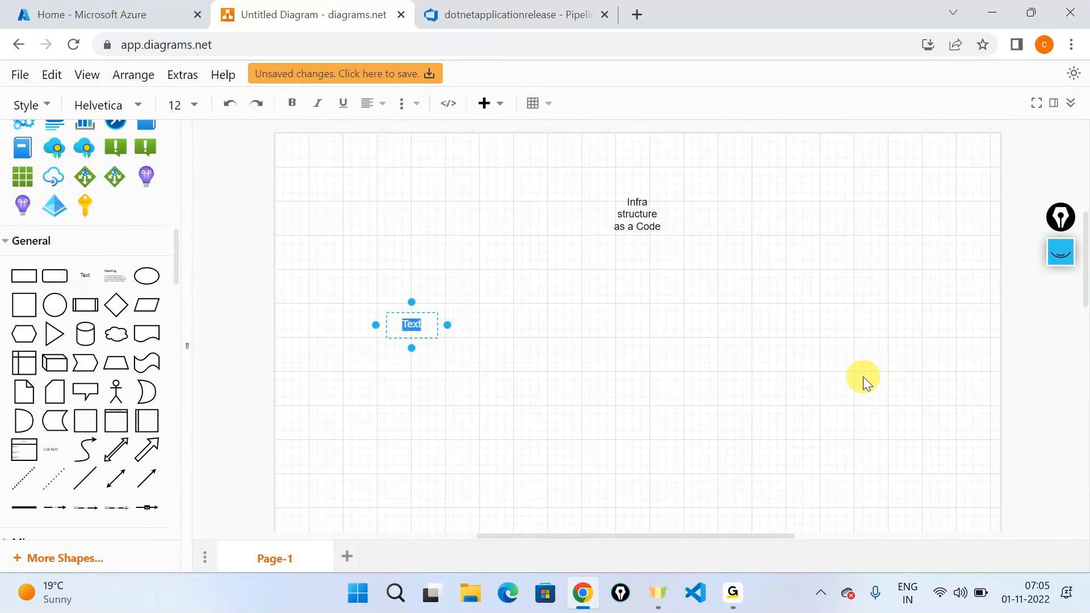
{"action": "type", "text": "JSON Code"}
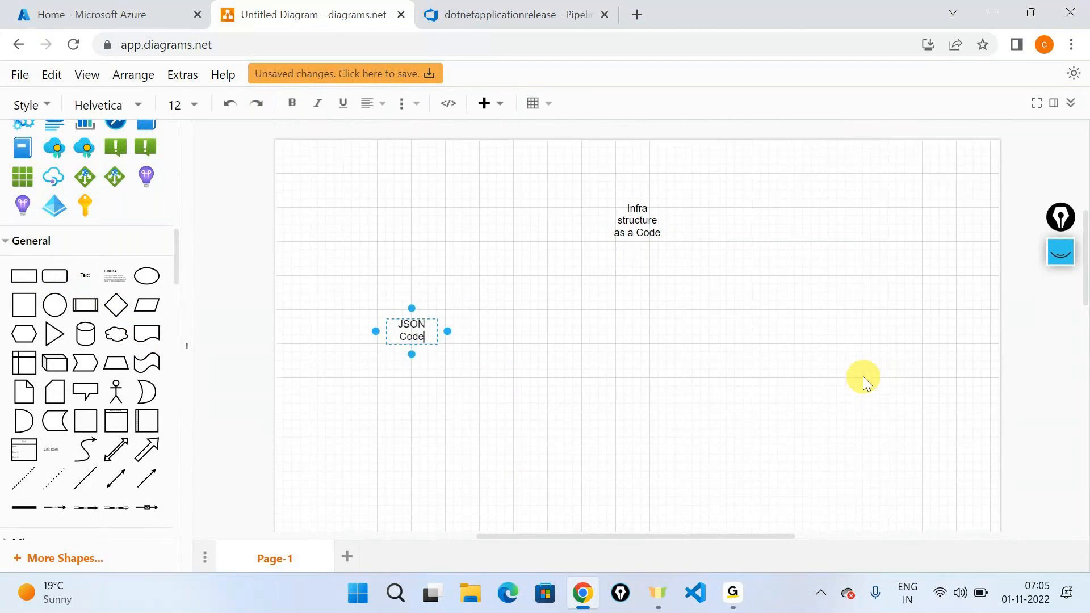
{"action": "type", "text": "? ARM Templat"}
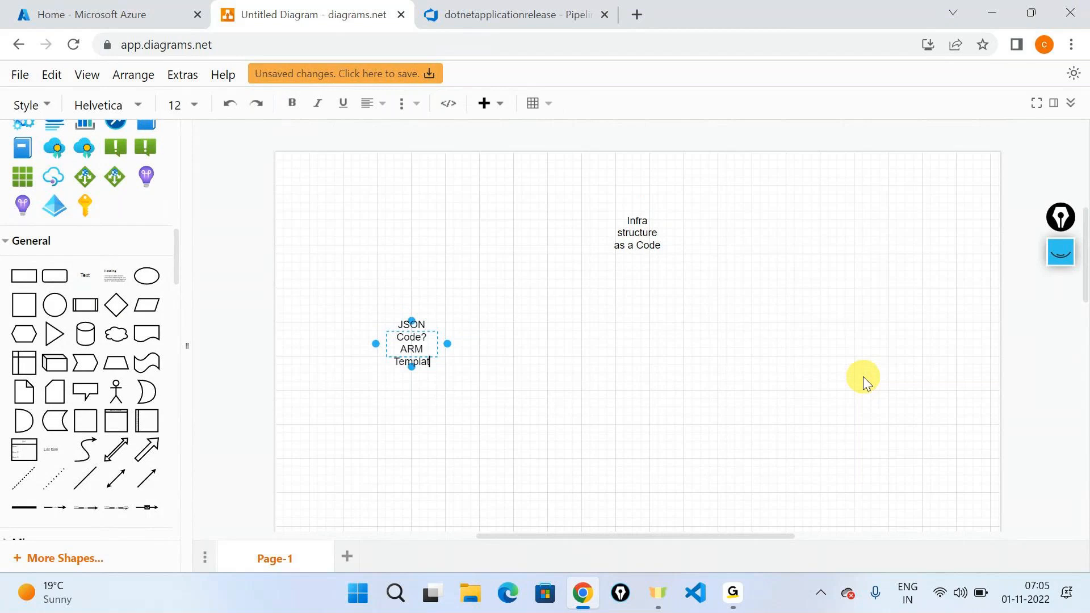
{"action": "type", "text": "es"}
{"action": "left_click", "coordinate": [863, 376]}
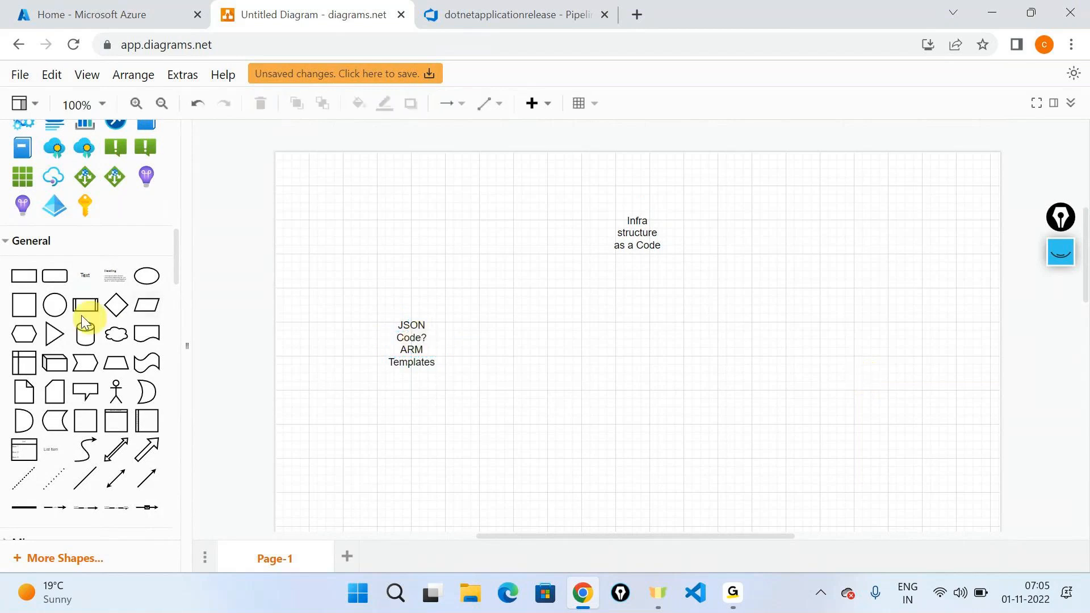
Step: Place another text element below the JSON Code label and widen that label so its text fits on one line
{"action": "left_click_drag", "start_coordinate": [152, 350], "coordinate": [376, 407]}
{"action": "left_click", "coordinate": [391, 353]}
{"action": "left_click_drag", "start_coordinate": [459, 349], "coordinate": [481, 324]}
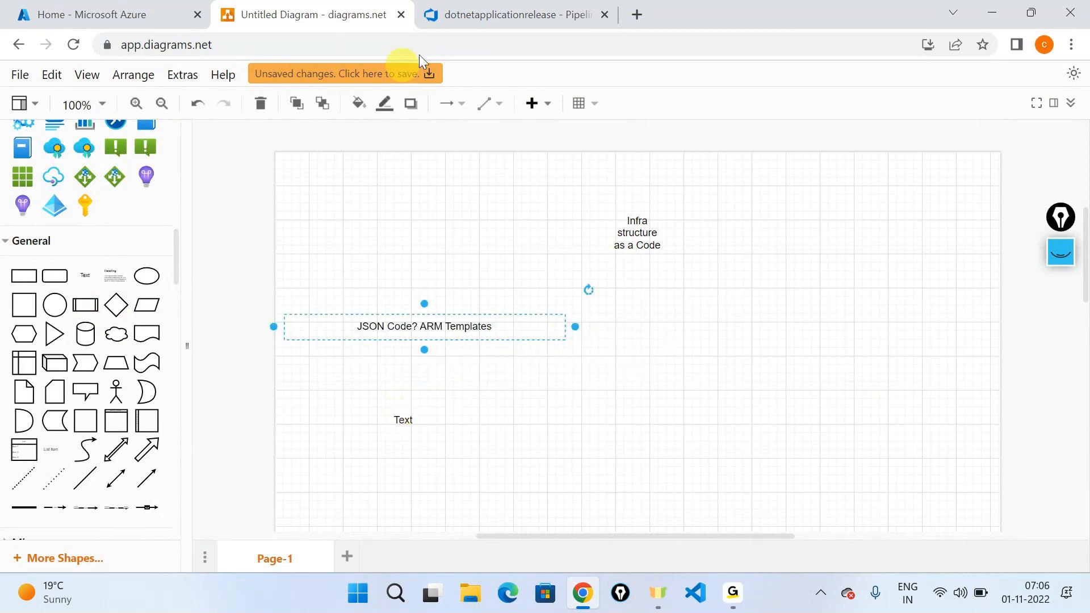
Step: Switch to Azure DevOps to check the deployment task's App Service name, and view the App Services list in the Azure portal
{"action": "left_click", "coordinate": [455, 22]}
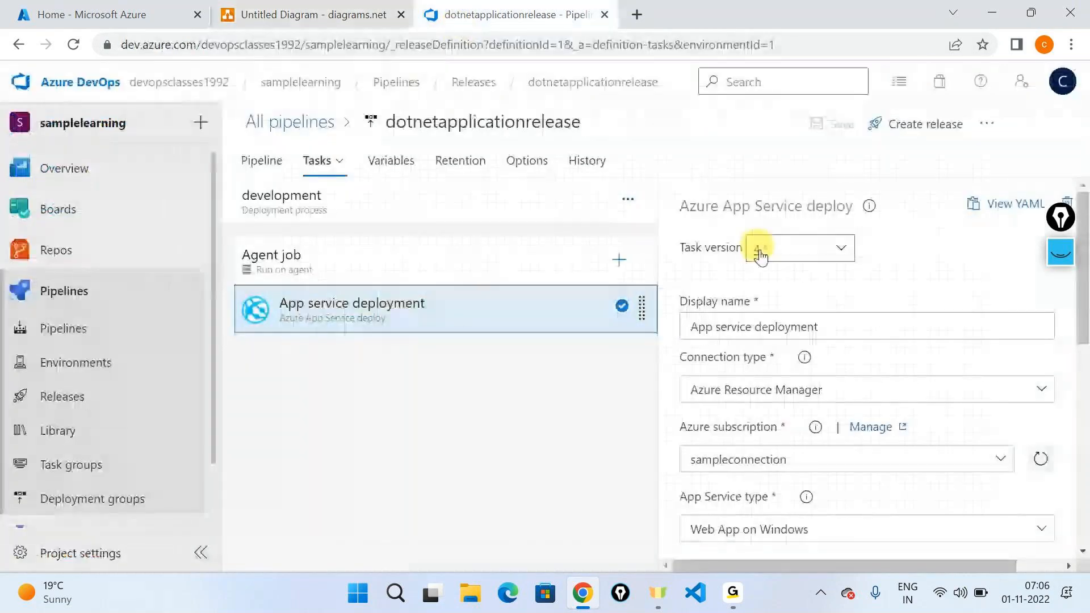
{"action": "scroll", "coordinate": [761, 256], "scroll_direction": "down", "scroll_amount": 5}
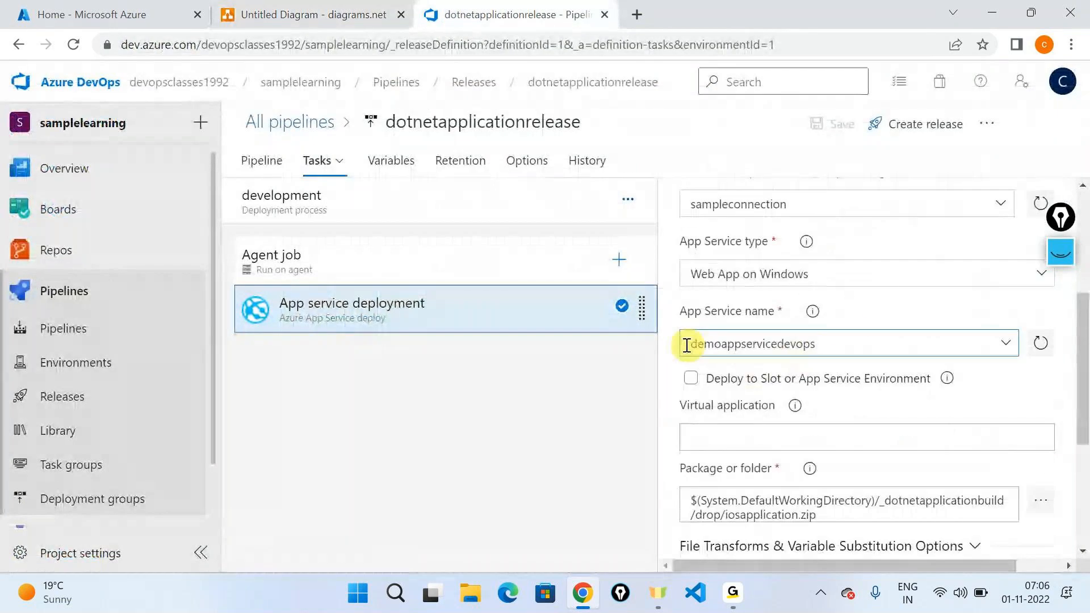
{"action": "left_click_drag", "start_coordinate": [687, 345], "coordinate": [852, 333]}
{"action": "left_click", "coordinate": [86, 14]}
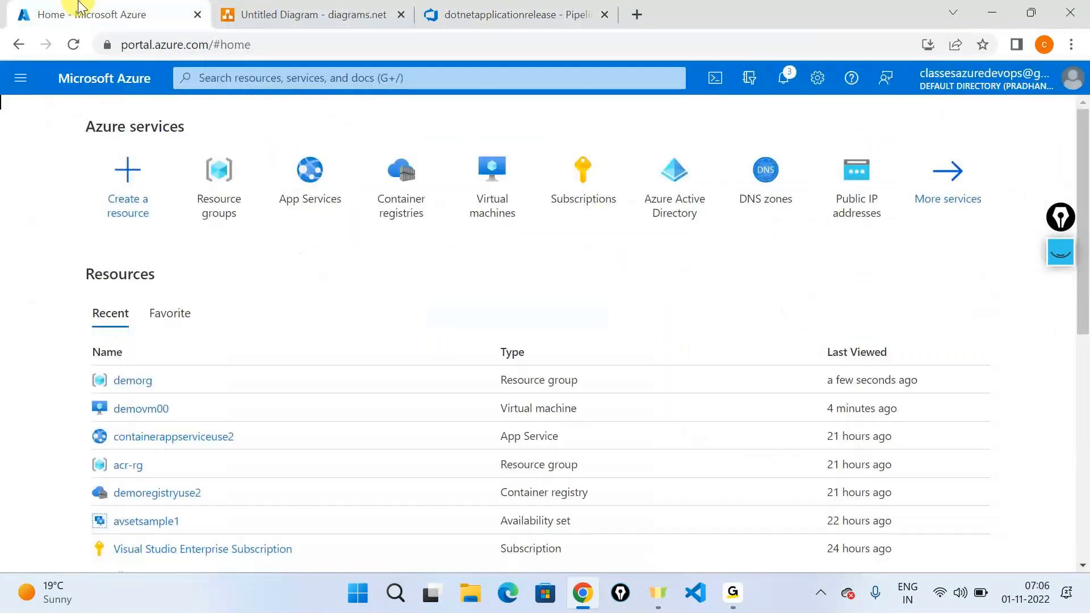
{"action": "left_click", "coordinate": [308, 173]}
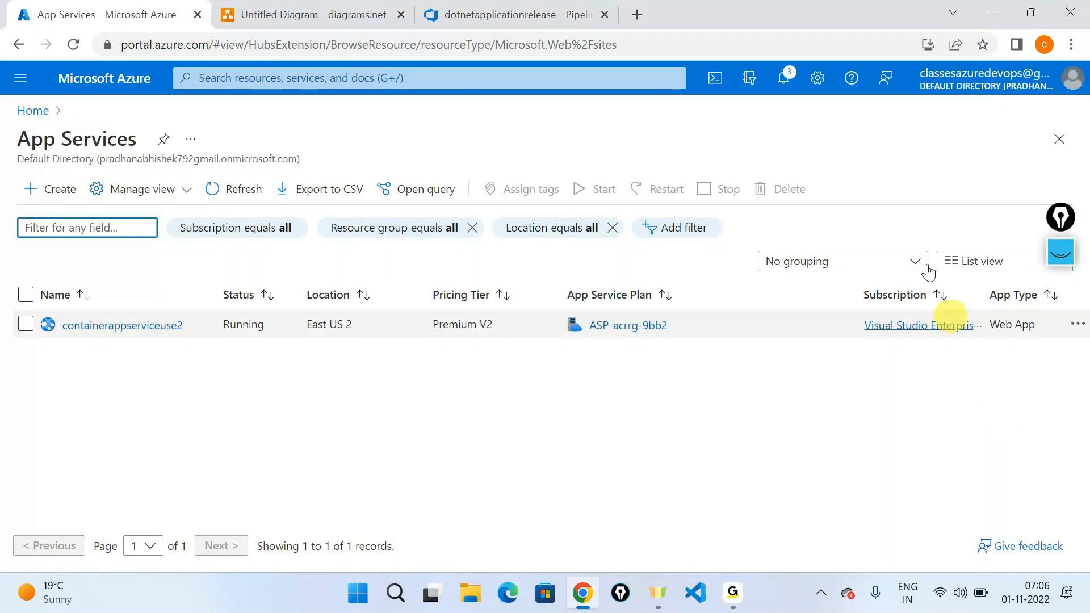
Step: Switch to diagrams.net and change the placeholder text below the JSON Code label to "Create the app service using the DevOps practice"
{"action": "left_click", "coordinate": [275, 8]}
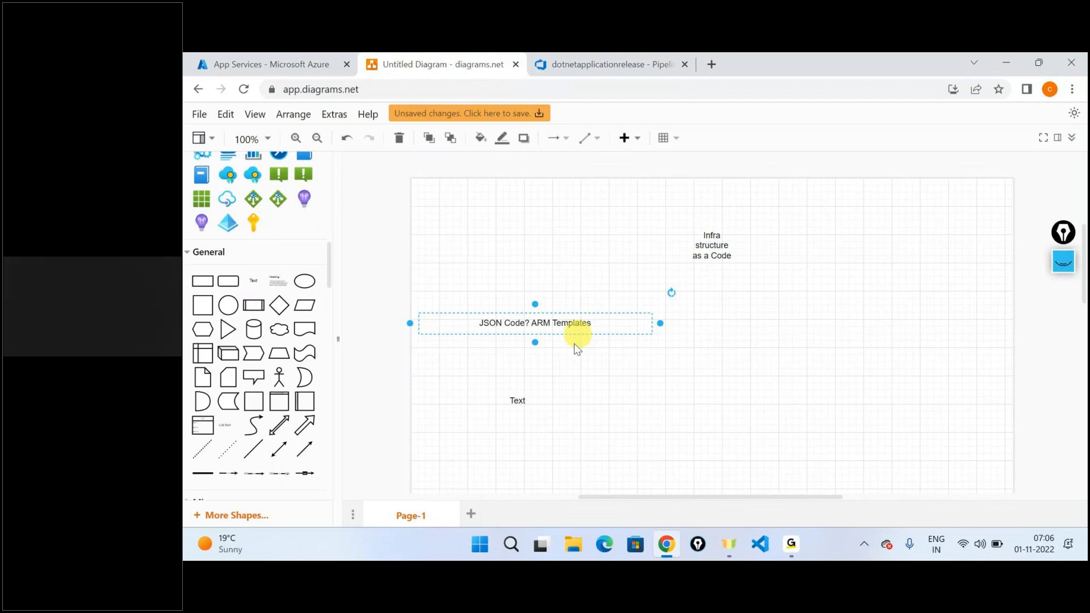
{"action": "left_click", "coordinate": [401, 424]}
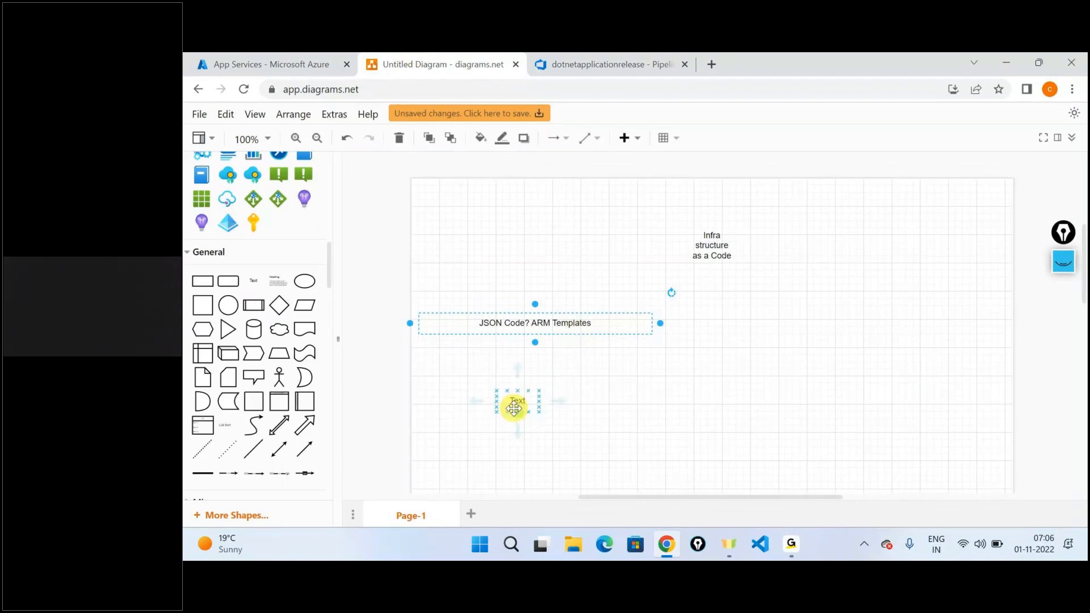
{"action": "type", "text": "Create the app servivce"}
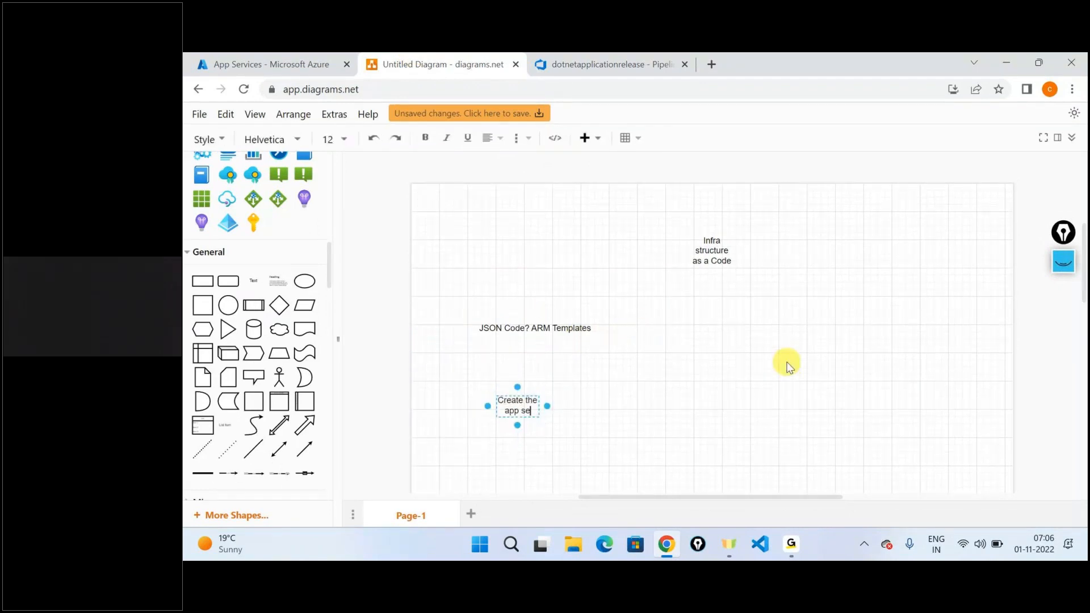
{"action": "key", "text": "BackSpace"}
{"action": "key", "text": "BackSpace"}
{"action": "key", "text": "BackSpace"}
{"action": "type", "text": "ce using the DevOps"}
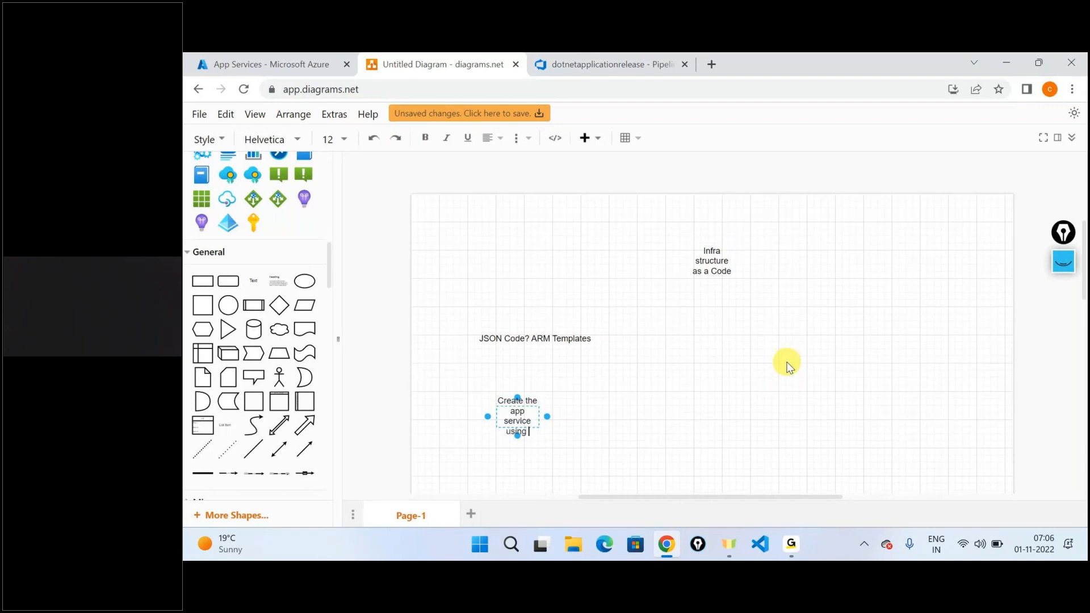
{"action": "type", "text": " practive"}
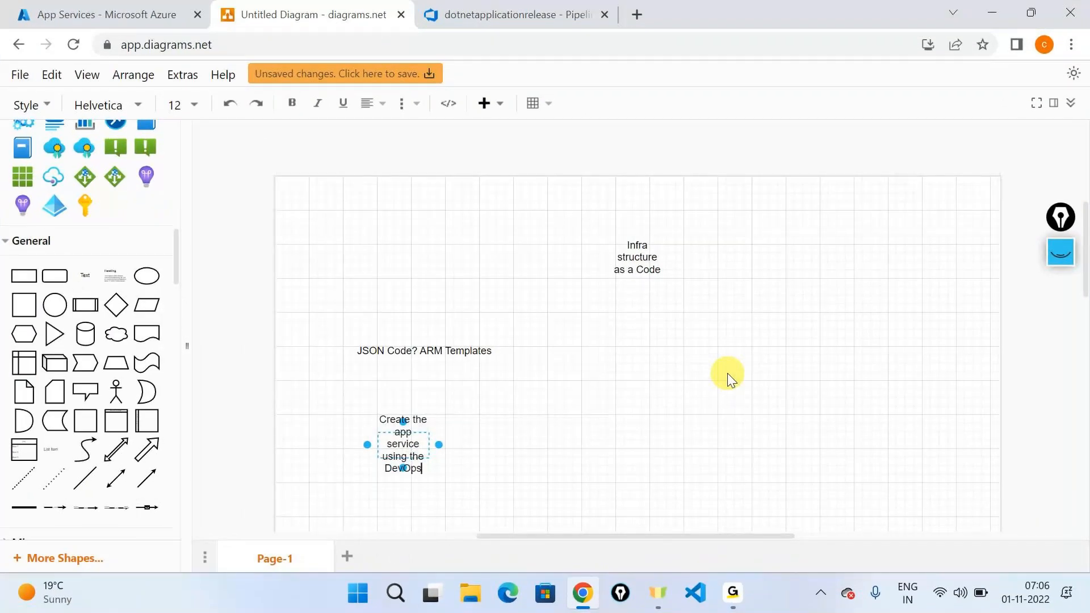
{"action": "key", "text": "BackSpace"}
{"action": "key", "text": "BackSpace"}
{"action": "type", "text": "ce"}
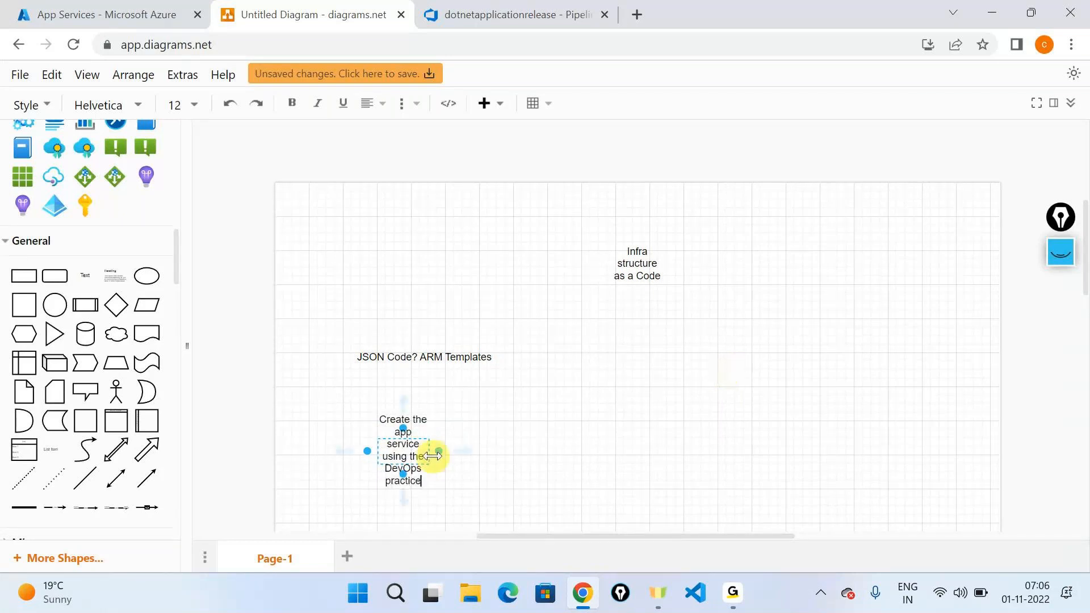
Step: Widen the app service label and the "Infra structure as a Code" label so each text fits on one line
{"action": "left_click_drag", "start_coordinate": [439, 452], "coordinate": [496, 396]}
{"action": "left_click", "coordinate": [789, 428]}
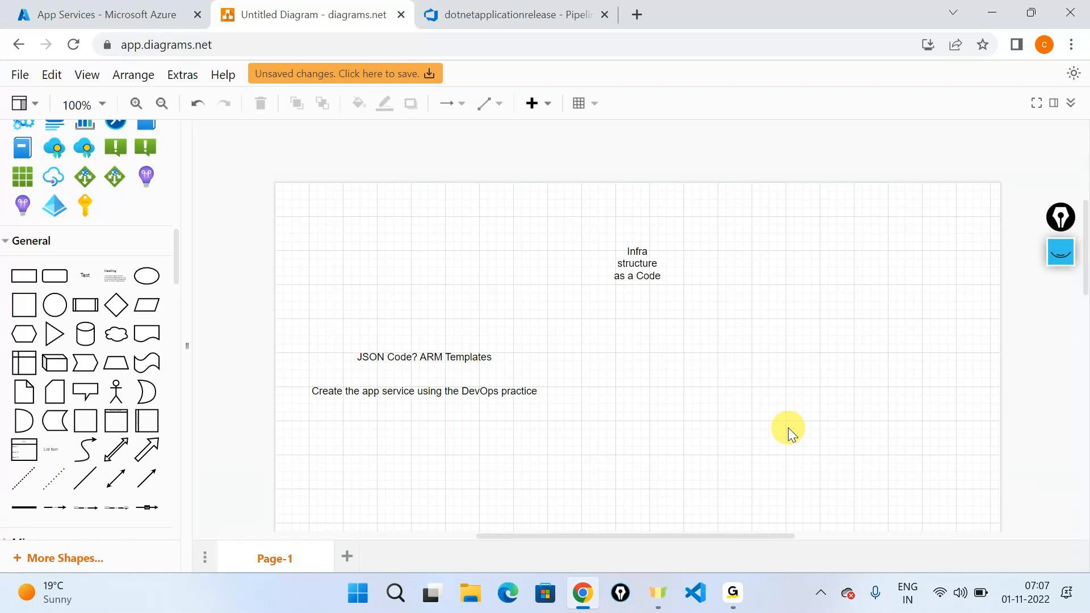
{"action": "left_click", "coordinate": [628, 263]}
{"action": "mouse_move", "coordinate": [673, 264]}
{"action": "left_mouse_down"}
{"action": "mouse_move", "coordinate": [822, 263]}
{"action": "mouse_move", "coordinate": [708, 261]}
{"action": "mouse_move", "coordinate": [693, 271]}
{"action": "left_mouse_up"}
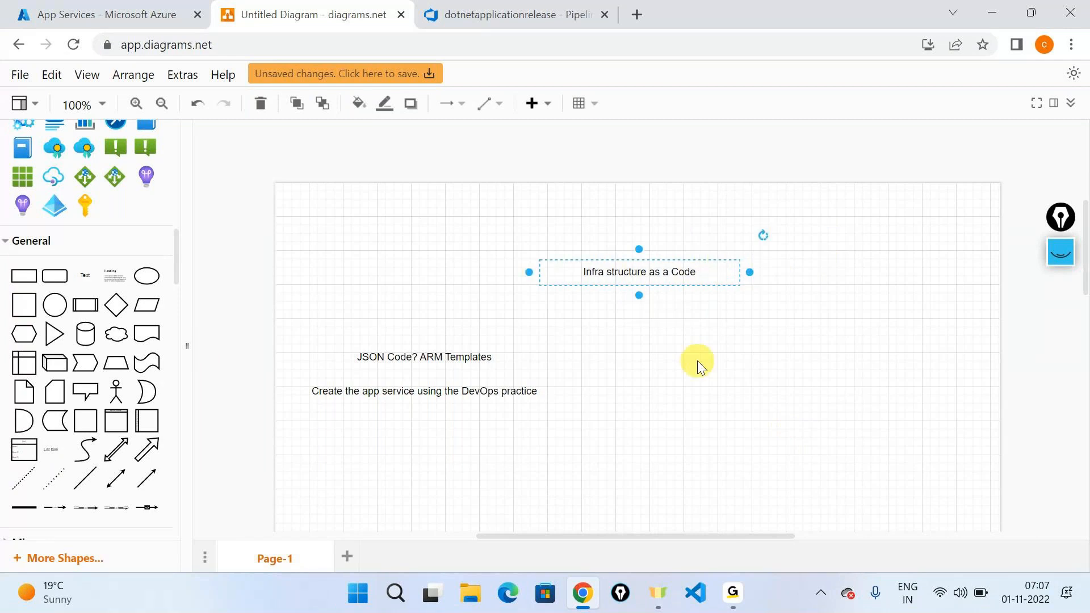
{"action": "left_click", "coordinate": [697, 360]}
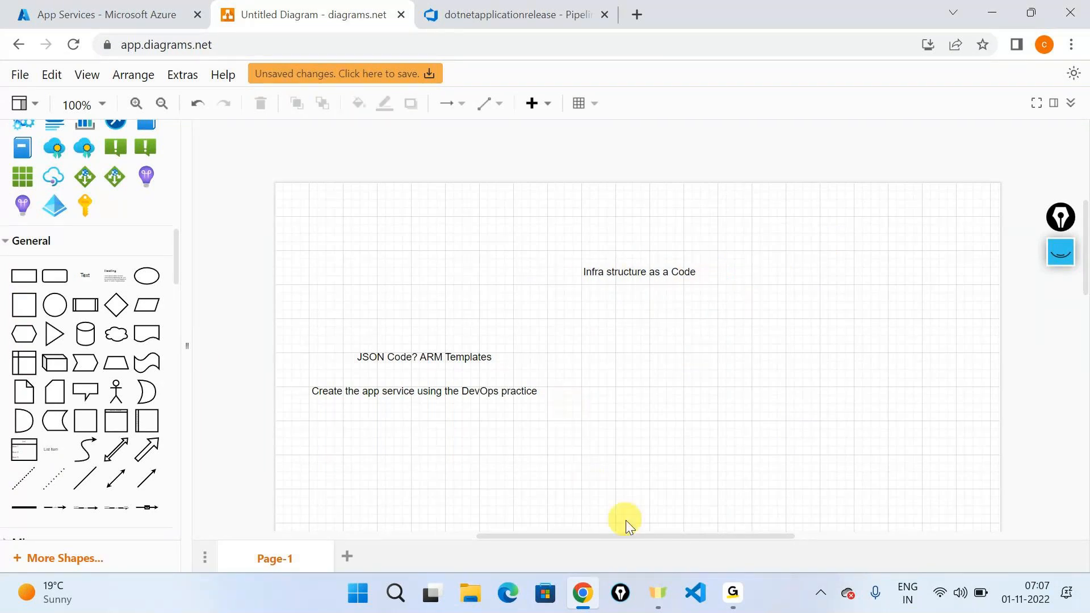
{"action": "mouse_move", "coordinate": [732, 593]}
{"action": "left_click", "coordinate": [796, 478]}
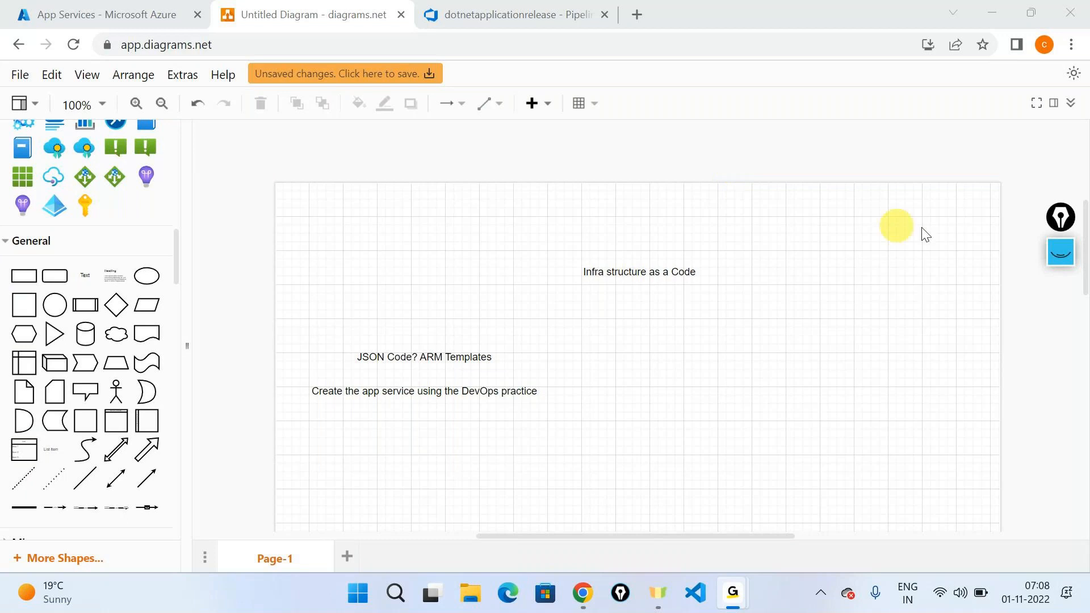
{"action": "left_click", "coordinate": [562, 355]}
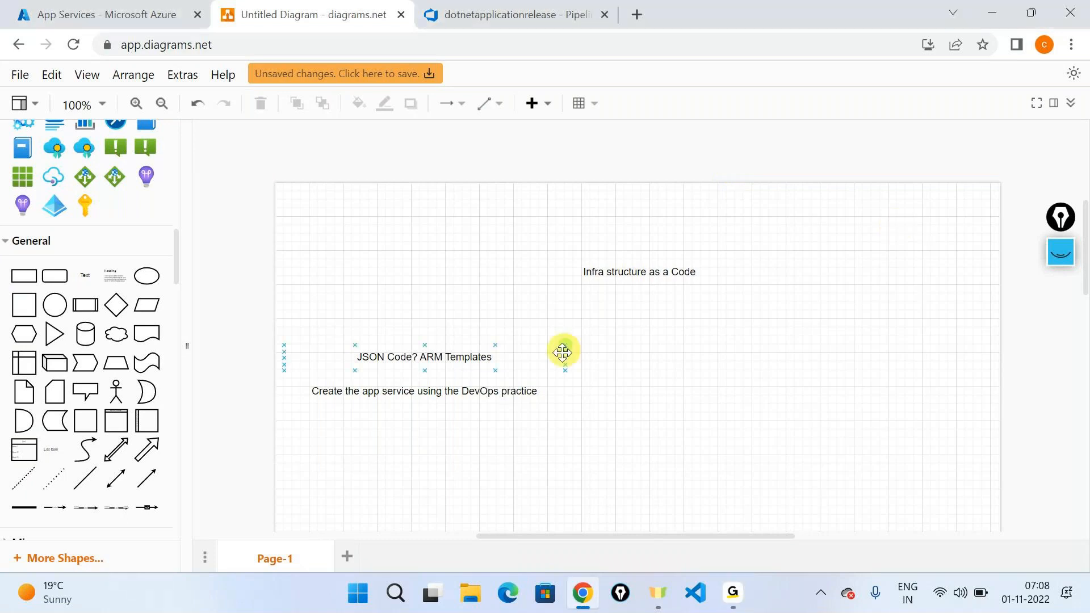
{"action": "left_click", "coordinate": [428, 156]}
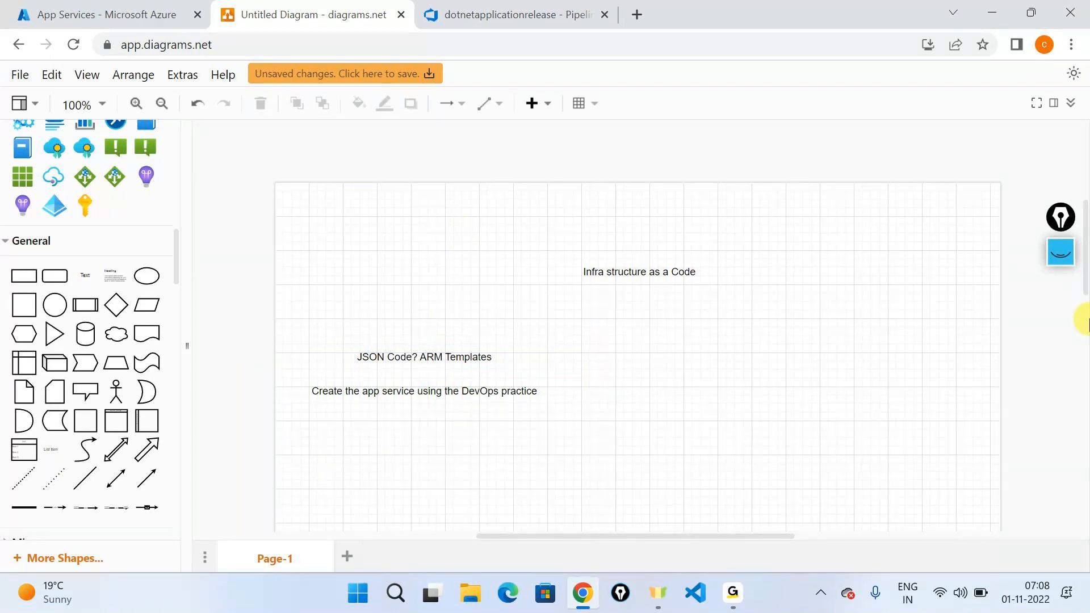
Step: Switch to Visual Studio Code, create a folder named iac-devops-7am inside the junk folder, and open it as the workspace
{"action": "left_click", "coordinate": [696, 593]}
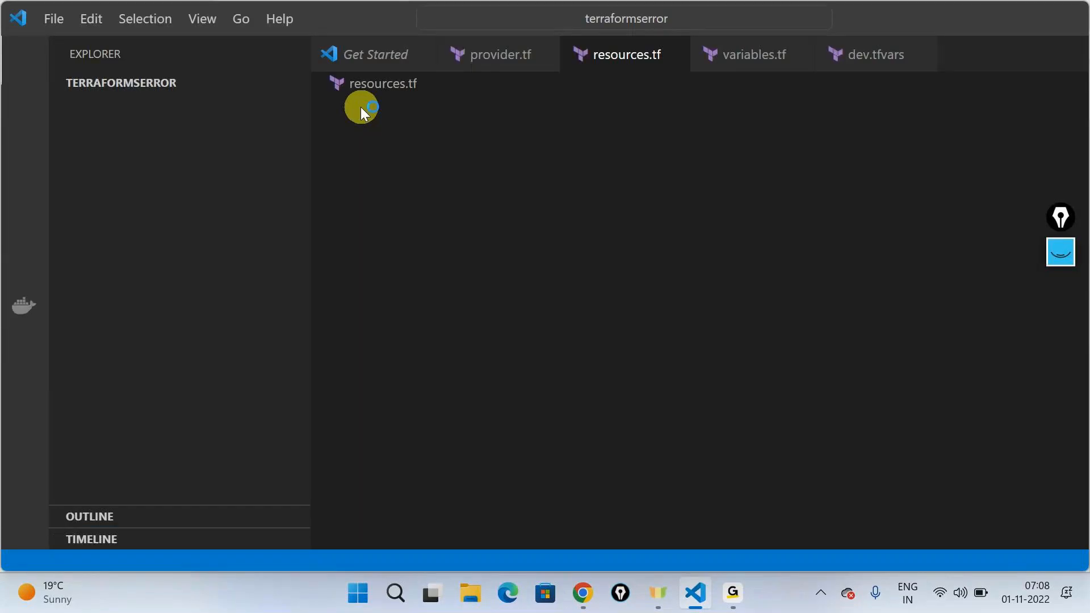
{"action": "left_click", "coordinate": [53, 22]}
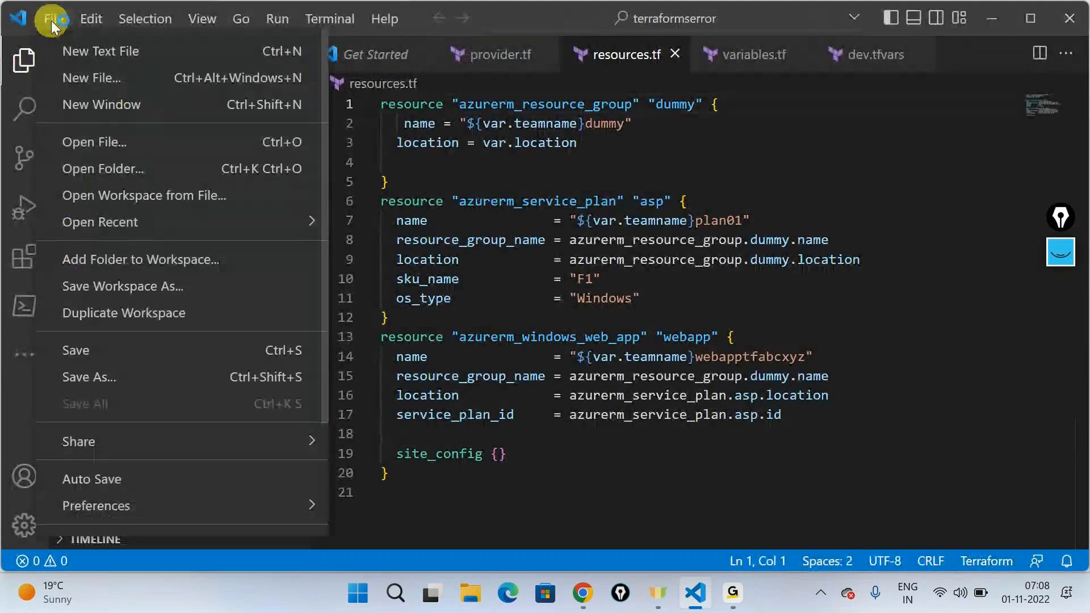
{"action": "left_click", "coordinate": [103, 169]}
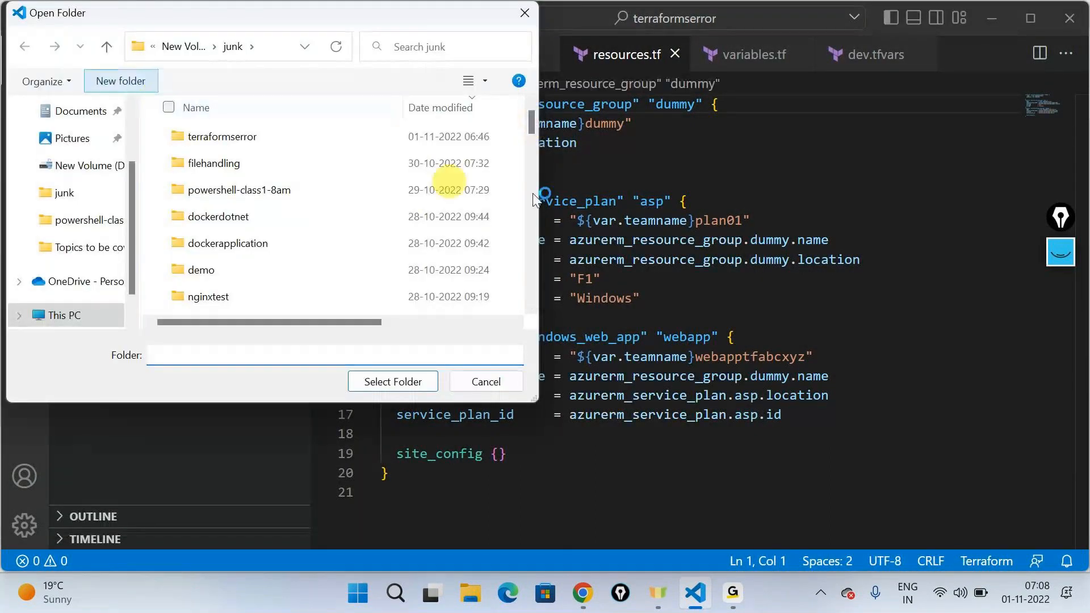
{"action": "type", "text": "iac-d"}
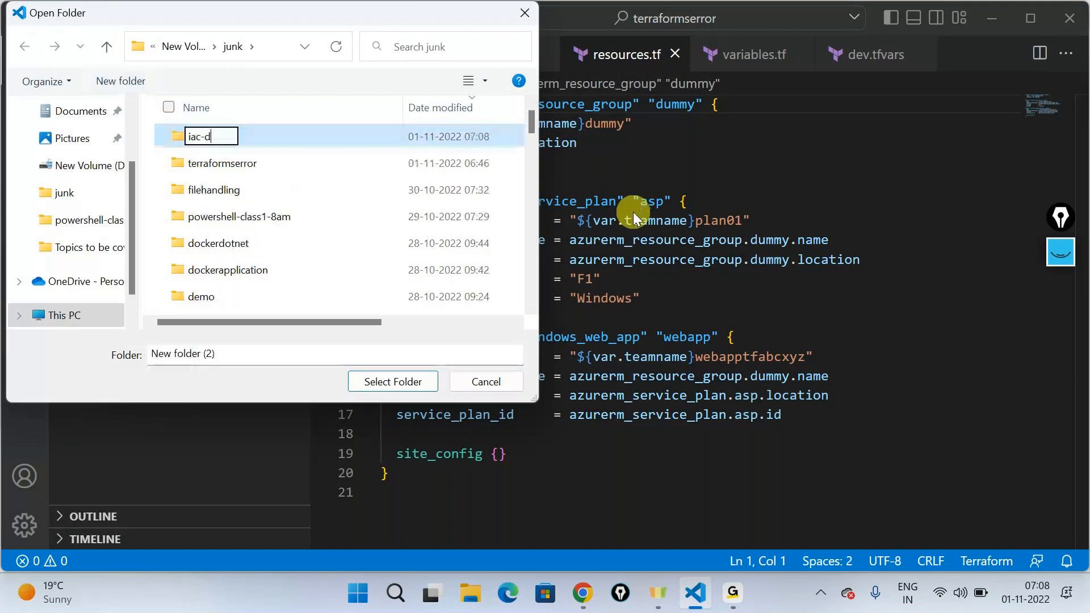
{"action": "type", "text": "evops-"}
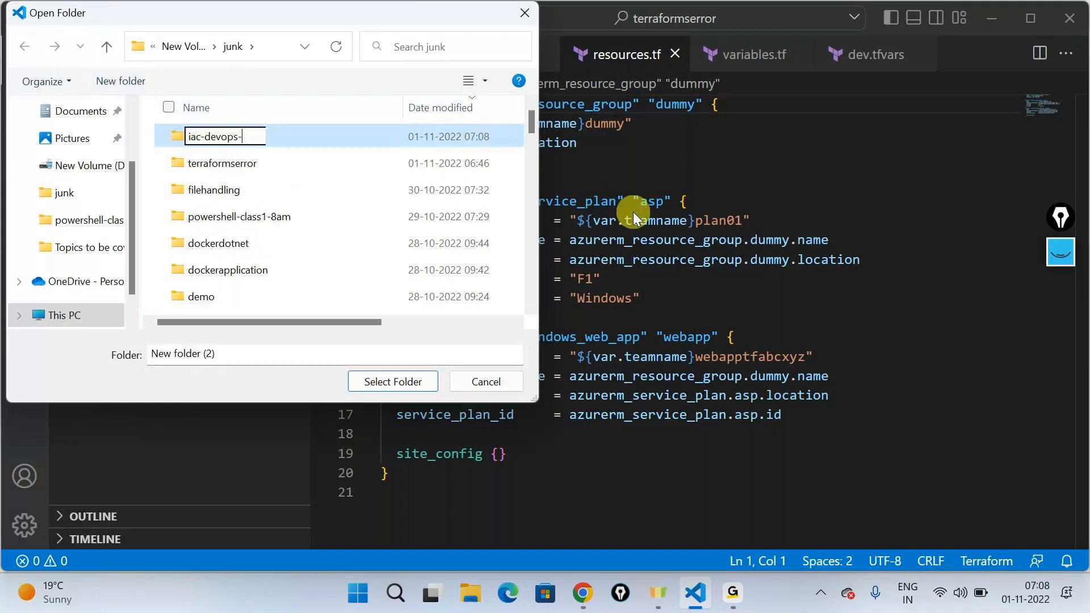
{"action": "type", "text": "7am"}
{"action": "key", "text": "Return"}
{"action": "key", "text": "Return"}
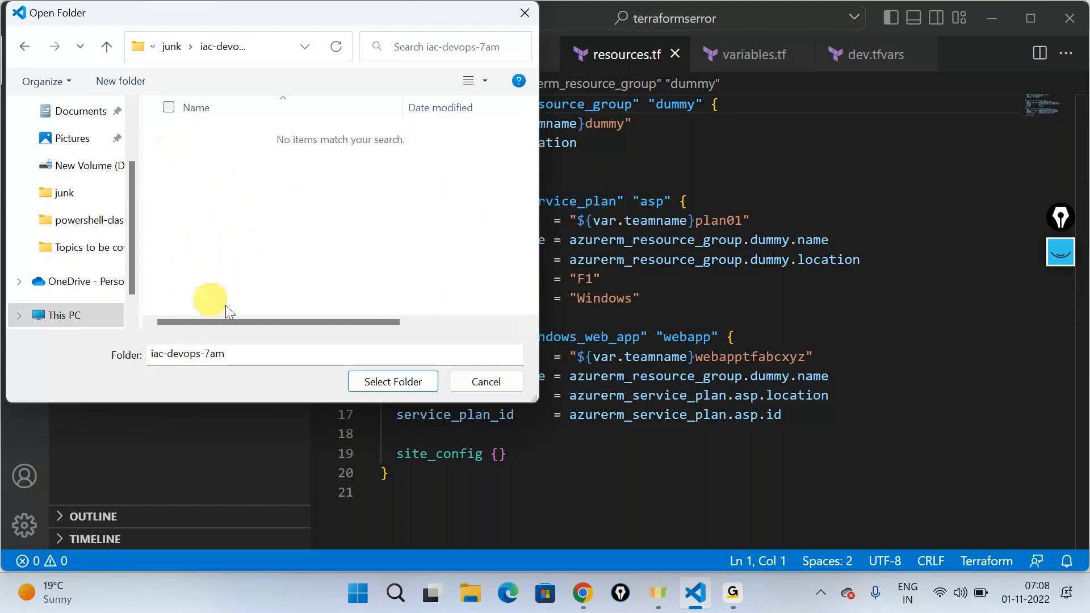
{"action": "left_click", "coordinate": [393, 382]}
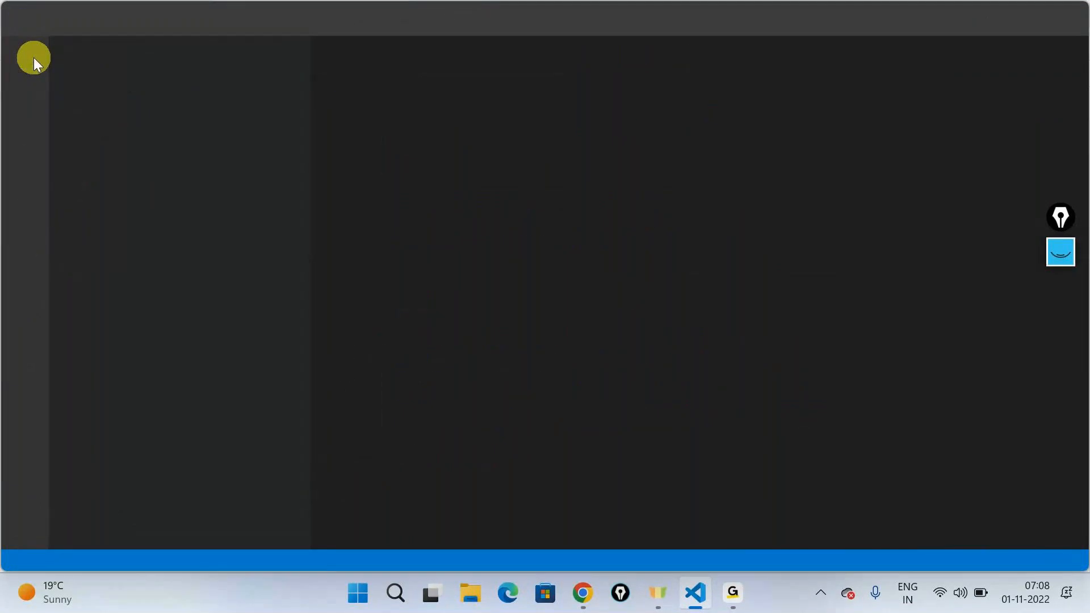
Step: Create a new file in the Azure Resource Manager Template language and insert the arm! resource group template snippet
{"action": "key", "text": "ctrl+n"}
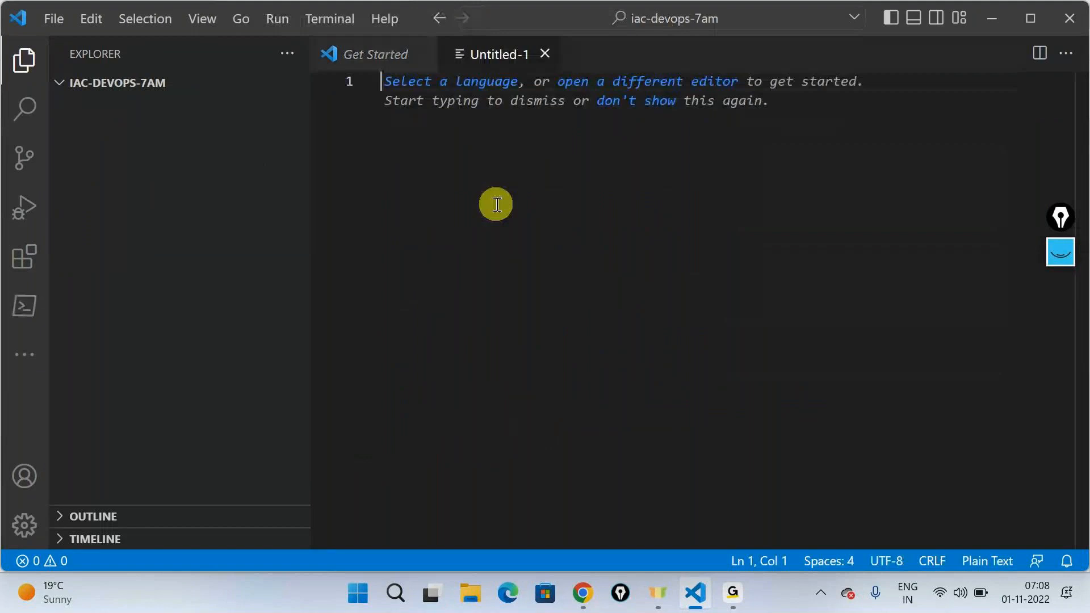
{"action": "left_click", "coordinate": [453, 89]}
{"action": "left_click", "coordinate": [433, 93]}
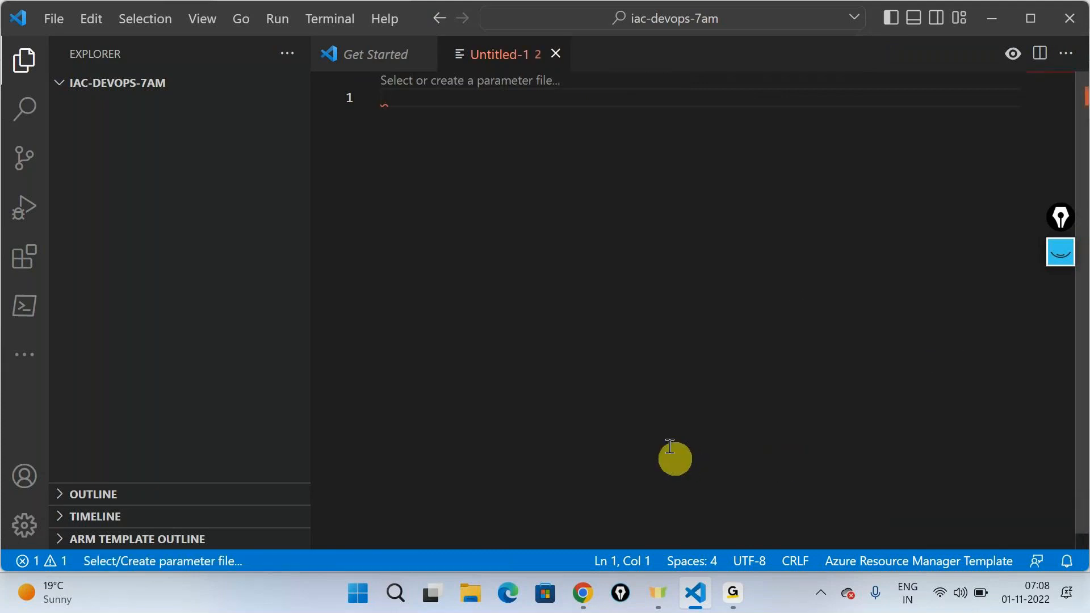
{"action": "type", "text": "ar"}
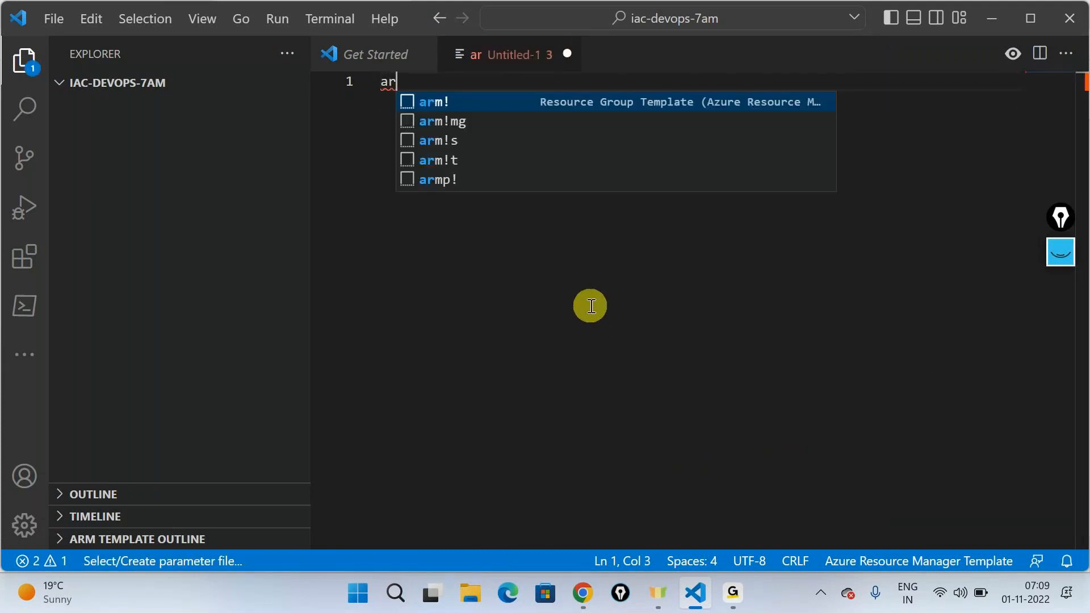
{"action": "key", "text": "Return"}
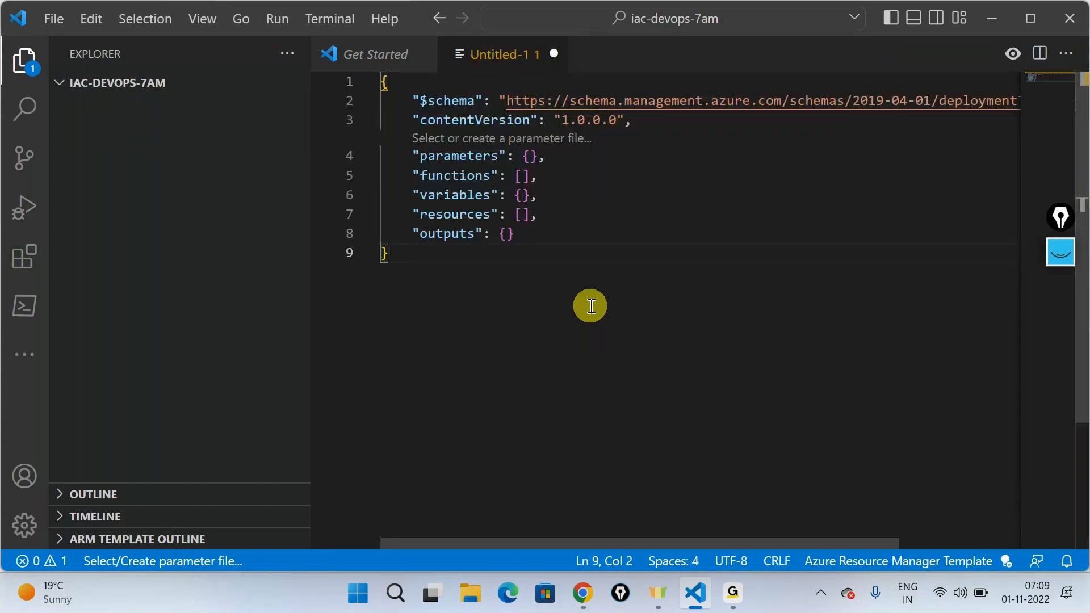
Step: Handwrite screen annotations beside the template reading "App Service plan" with a brace, "App Service", and a circled "parameterize"
{"action": "left_click_drag", "start_coordinate": [590, 306], "coordinate": [334, 61]}
{"action": "left_click", "coordinate": [628, 365]}
{"action": "left_click", "coordinate": [1063, 254]}
{"action": "left_click", "coordinate": [1059, 296]}
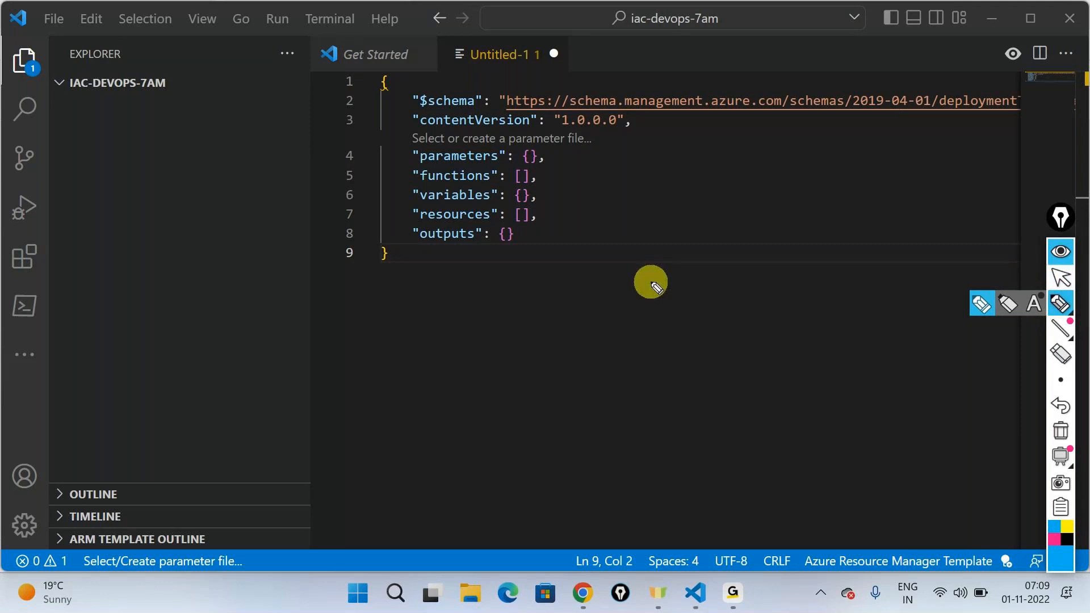
{"action": "mouse_move", "coordinate": [702, 278]}
{"action": "left_mouse_down"}
{"action": "mouse_move", "coordinate": [730, 268]}
{"action": "mouse_move", "coordinate": [742, 286]}
{"action": "mouse_move", "coordinate": [748, 272]}
{"action": "mouse_move", "coordinate": [814, 267]}
{"action": "mouse_move", "coordinate": [857, 241]}
{"action": "mouse_move", "coordinate": [901, 250]}
{"action": "mouse_move", "coordinate": [913, 231]}
{"action": "mouse_move", "coordinate": [941, 227]}
{"action": "left_mouse_up"}
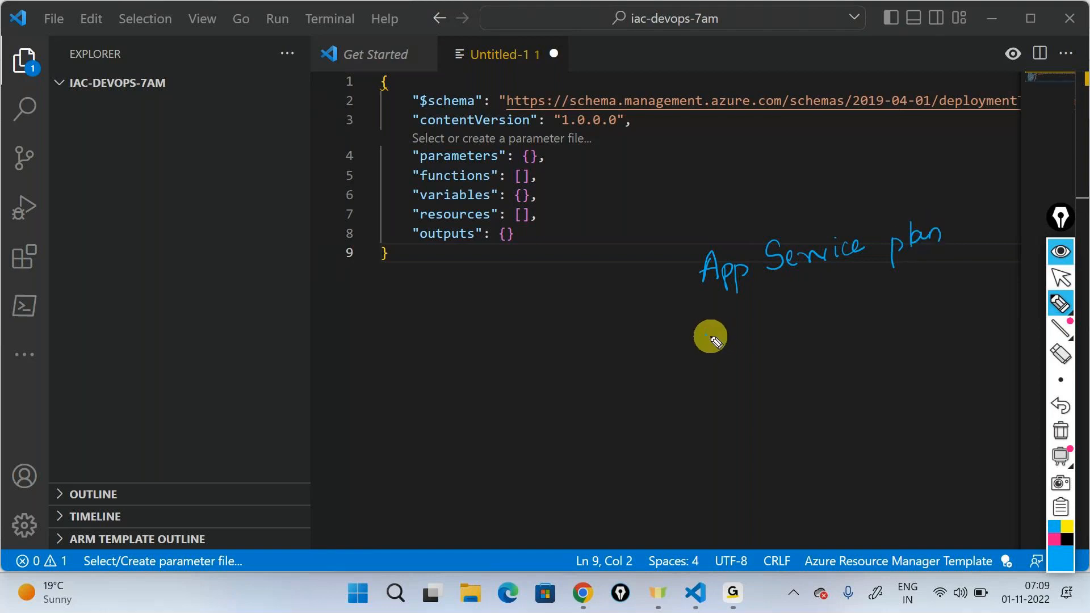
{"action": "left_click_drag", "start_coordinate": [713, 333], "coordinate": [840, 312]}
{"action": "left_click_drag", "start_coordinate": [958, 201], "coordinate": [998, 304]}
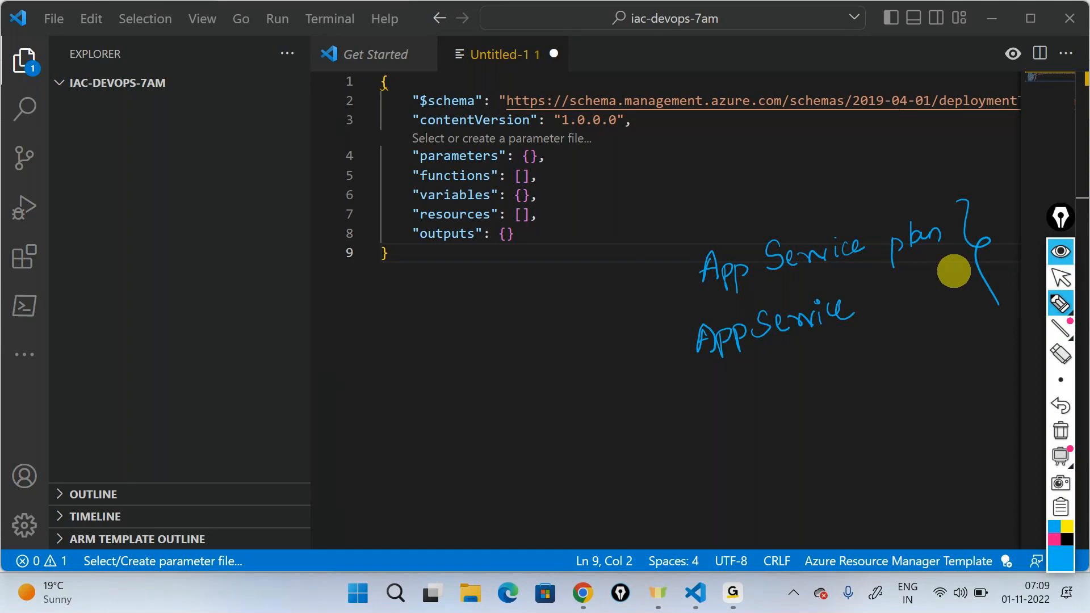
{"action": "mouse_move", "coordinate": [694, 414]}
{"action": "left_mouse_down"}
{"action": "mouse_move", "coordinate": [694, 426]}
{"action": "mouse_move", "coordinate": [698, 414]}
{"action": "mouse_move", "coordinate": [791, 404]}
{"action": "mouse_move", "coordinate": [845, 382]}
{"action": "mouse_move", "coordinate": [861, 402]}
{"action": "mouse_move", "coordinate": [875, 392]}
{"action": "mouse_move", "coordinate": [645, 445]}
{"action": "mouse_move", "coordinate": [815, 445]}
{"action": "mouse_move", "coordinate": [916, 388]}
{"action": "mouse_move", "coordinate": [677, 376]}
{"action": "left_mouse_up"}
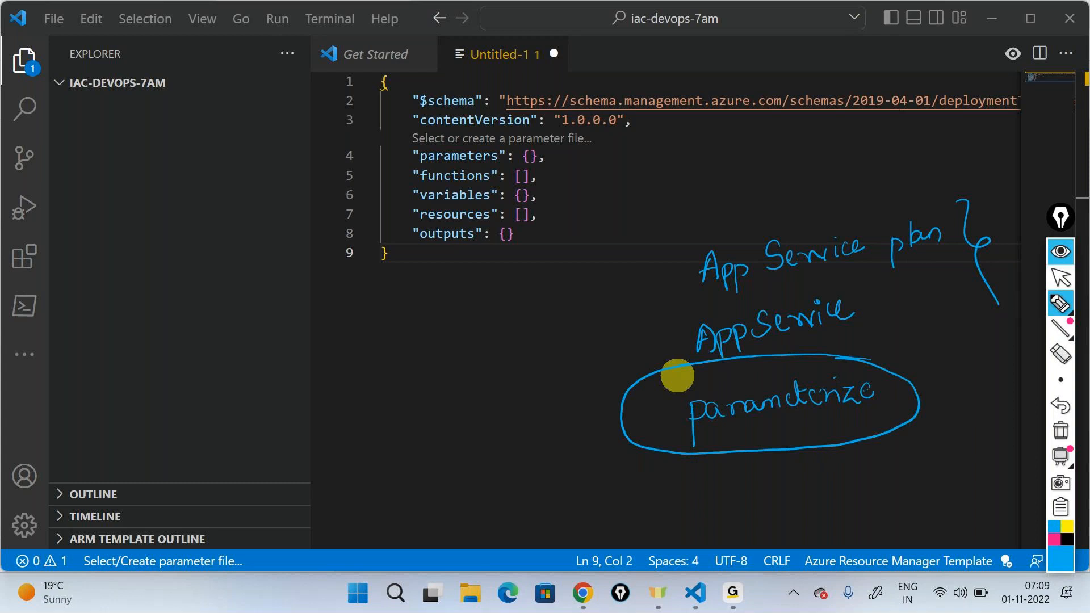
Step: Draw an arrow from the circled note to a boxed "Using Azure DevOps" annotation, and clear all annotations
{"action": "mouse_move", "coordinate": [618, 393]}
{"action": "left_mouse_down"}
{"action": "mouse_move", "coordinate": [430, 425]}
{"action": "mouse_move", "coordinate": [441, 418]}
{"action": "left_mouse_up"}
{"action": "mouse_move", "coordinate": [420, 462]}
{"action": "left_mouse_down"}
{"action": "mouse_move", "coordinate": [482, 419]}
{"action": "mouse_move", "coordinate": [477, 445]}
{"action": "left_mouse_up"}
{"action": "mouse_move", "coordinate": [441, 498]}
{"action": "left_mouse_down"}
{"action": "mouse_move", "coordinate": [444, 528]}
{"action": "mouse_move", "coordinate": [462, 482]}
{"action": "mouse_move", "coordinate": [595, 421]}
{"action": "left_mouse_up"}
{"action": "mouse_move", "coordinate": [445, 535]}
{"action": "left_mouse_down"}
{"action": "mouse_move", "coordinate": [546, 478]}
{"action": "mouse_move", "coordinate": [413, 483]}
{"action": "mouse_move", "coordinate": [426, 515]}
{"action": "left_mouse_up"}
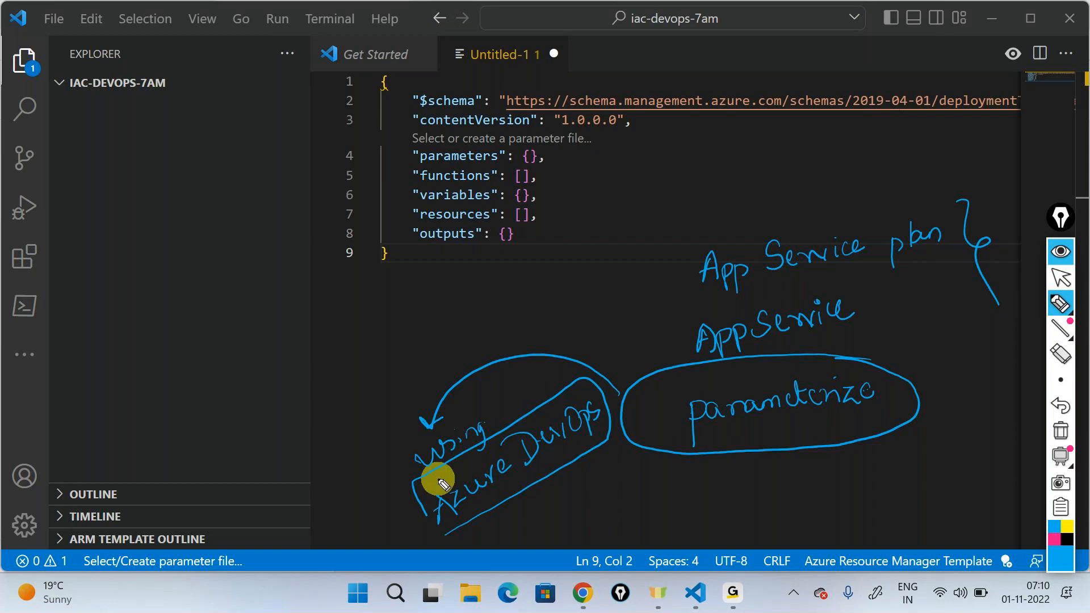
{"action": "left_click", "coordinate": [1061, 431]}
{"action": "left_click", "coordinate": [1063, 250]}
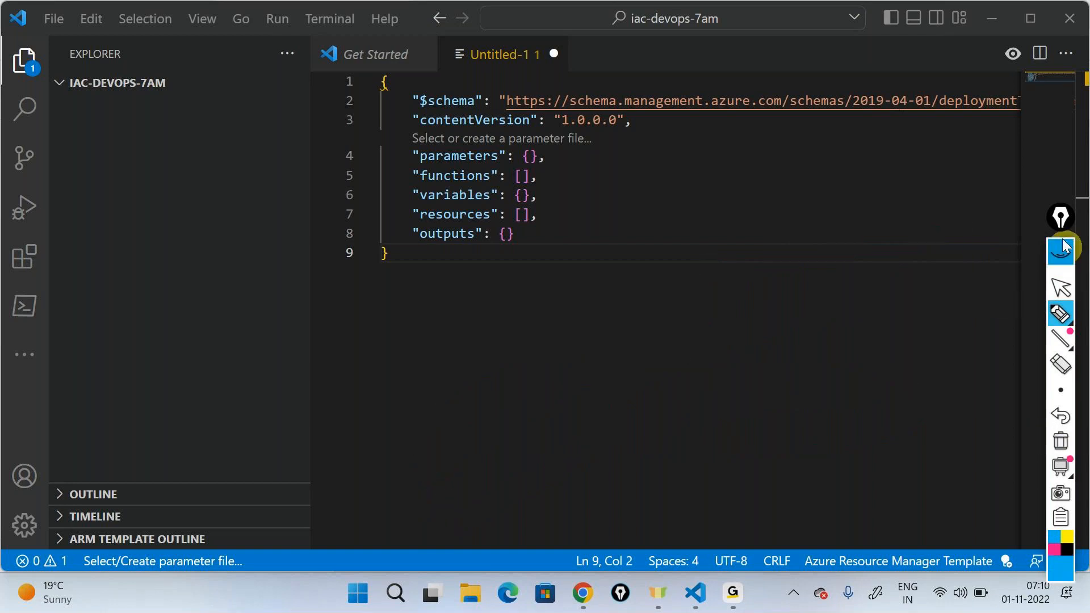
Step: Expand the template's empty resources array onto separate lines with a blank line inside the brackets
{"action": "left_click", "coordinate": [523, 213]}
{"action": "type", "text": "\\"}
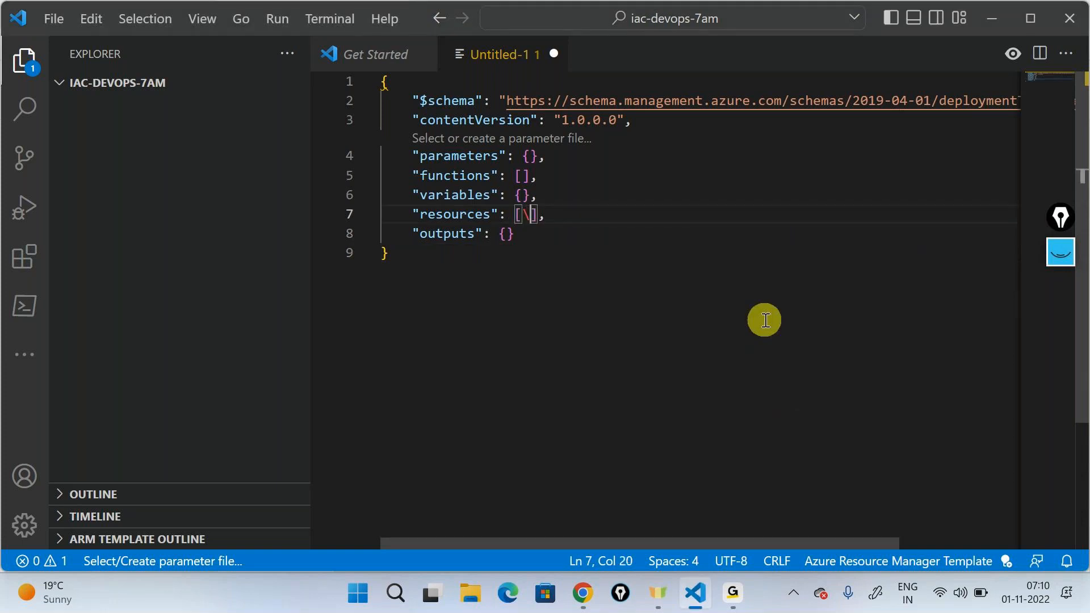
{"action": "key", "text": "BackSpace"}
{"action": "key", "text": "Return"}
{"action": "type", "text": "ar"}
{"action": "key", "text": "BackSpace"}
{"action": "key", "text": "BackSpace"}
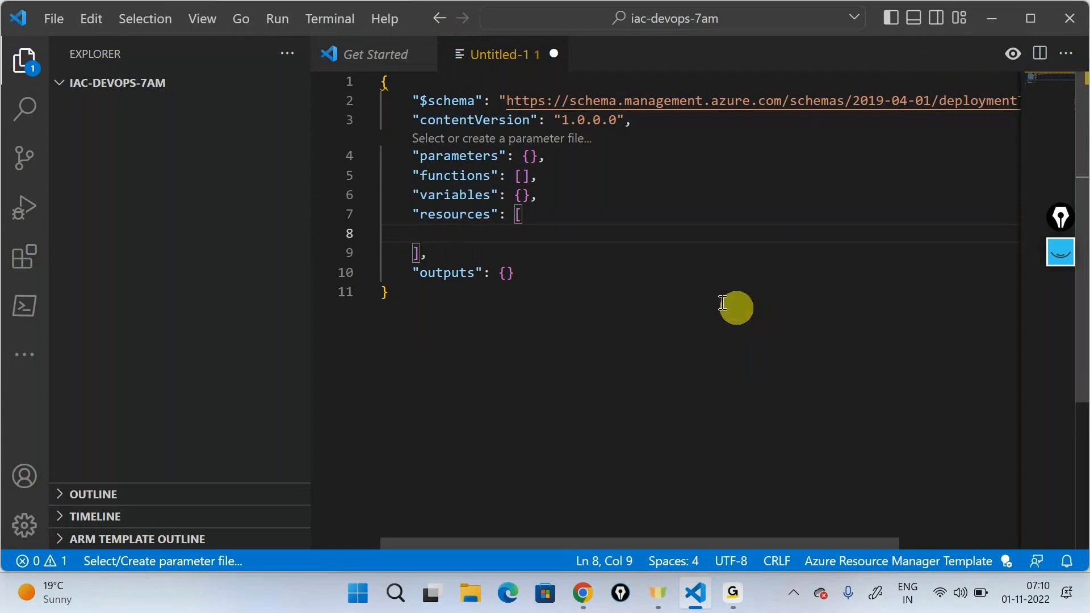
Step: Insert the arm-plan Application Service Plan snippet inside the resources array
{"action": "type", "text": "arm"}
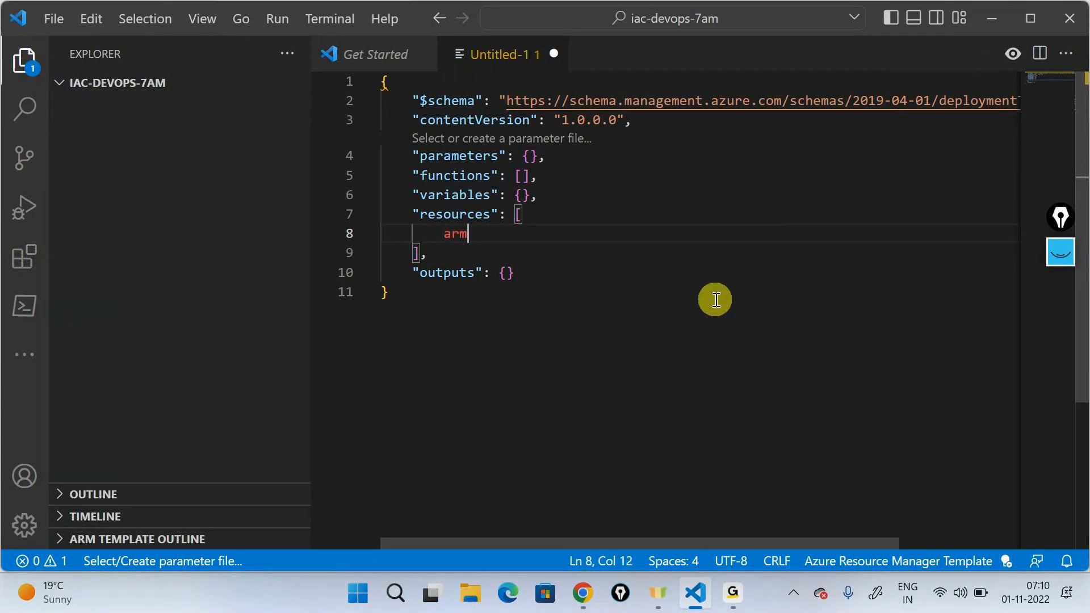
{"action": "key", "text": "ctrl+space"}
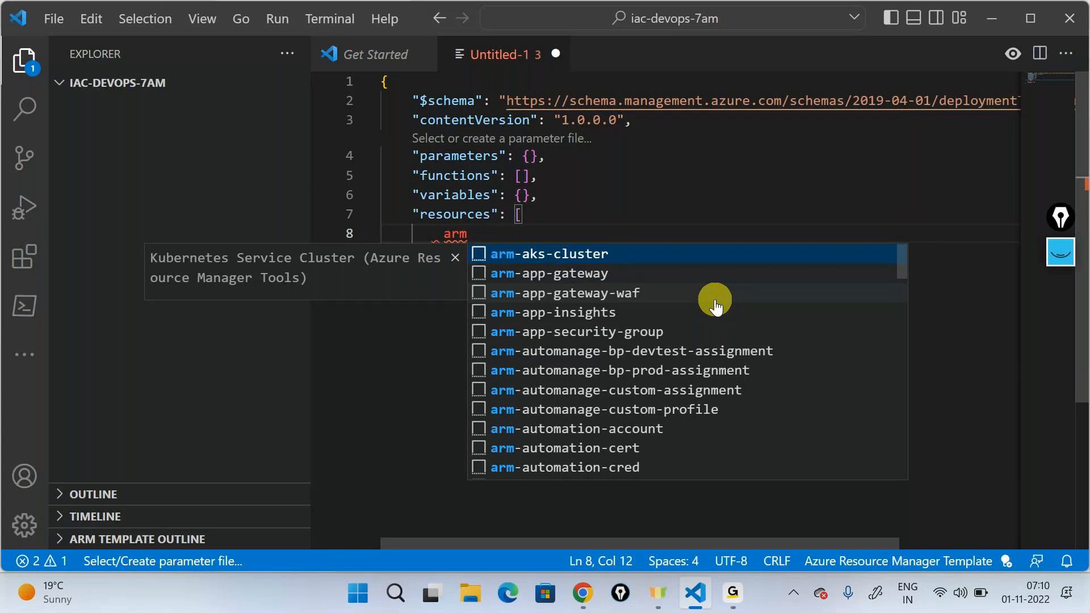
{"action": "type", "text": "-"}
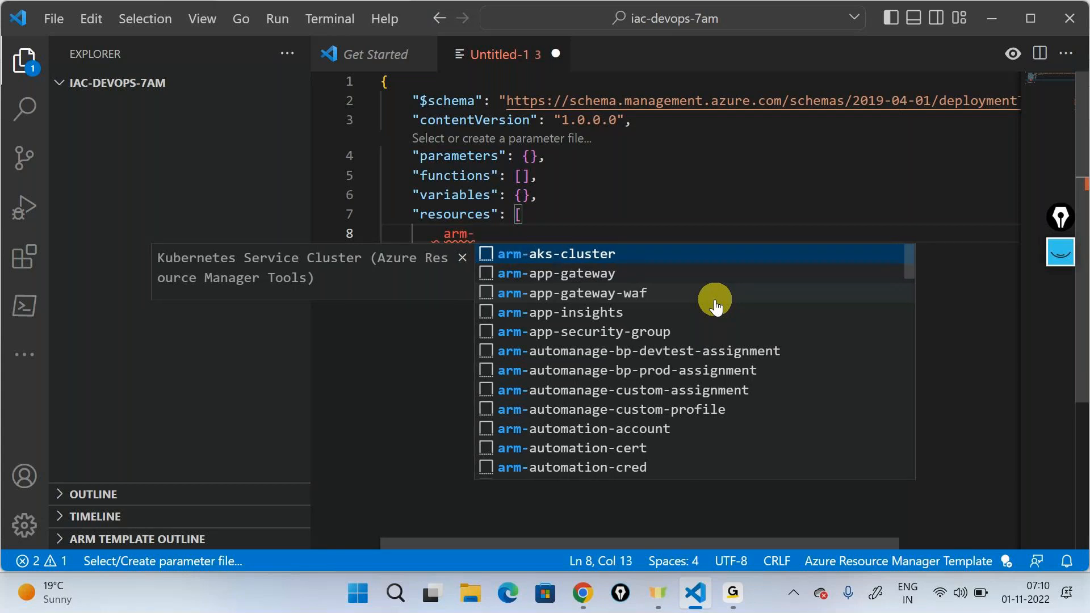
{"action": "type", "text": "pla"}
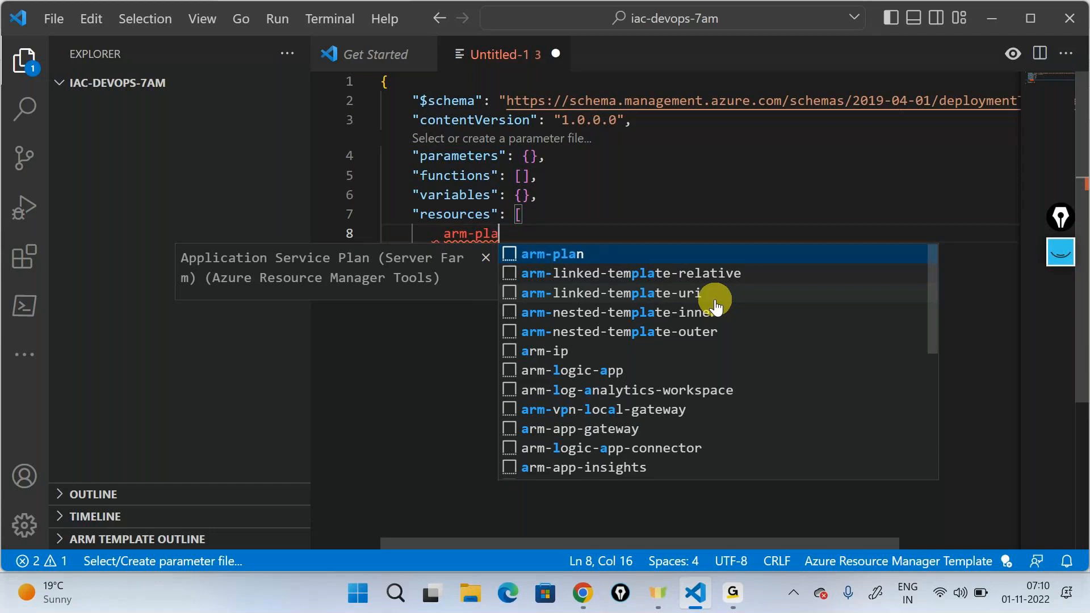
{"action": "key", "text": "Return"}
{"action": "scroll", "coordinate": [690, 322], "scroll_direction": "down", "scroll_amount": 1}
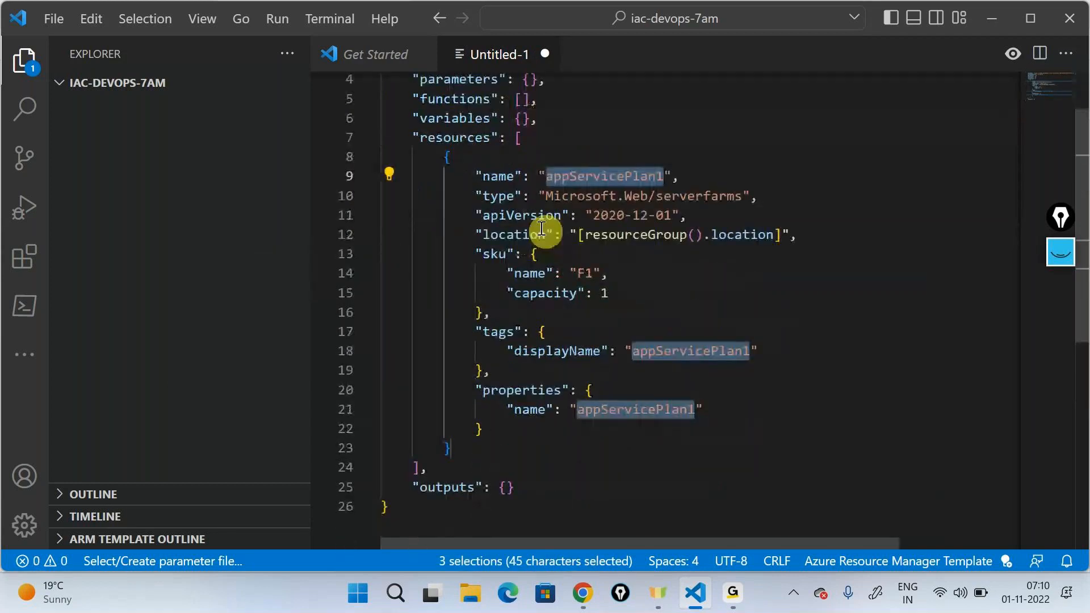
Step: Highlight the inserted App Service plan resource block, including its name, resource type and SKU name
{"action": "left_click_drag", "start_coordinate": [445, 157], "coordinate": [511, 450]}
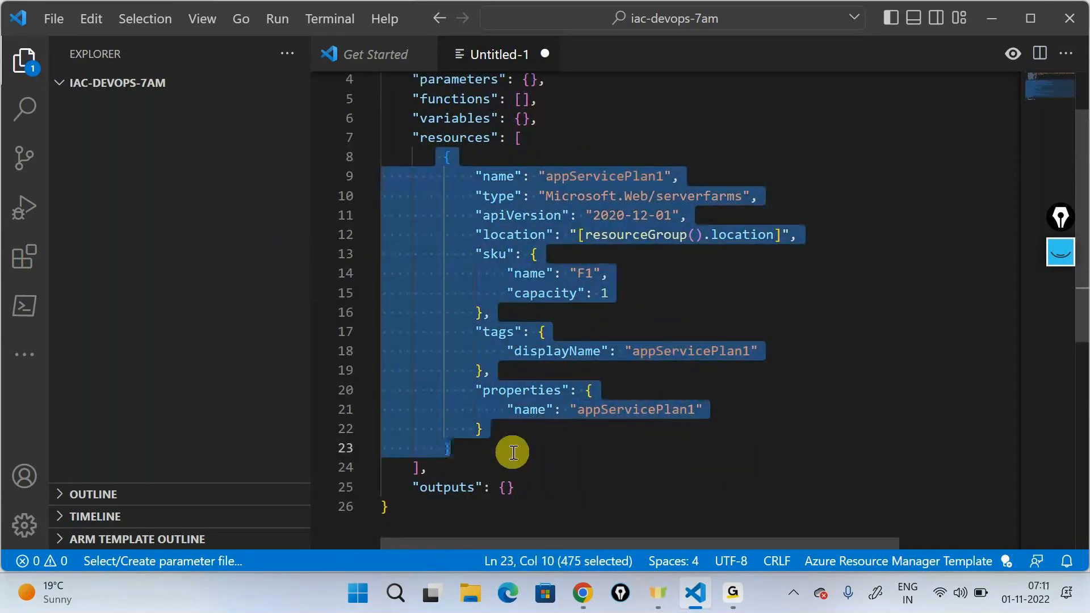
{"action": "left_click", "coordinate": [693, 295]}
{"action": "left_click_drag", "start_coordinate": [546, 177], "coordinate": [657, 178]}
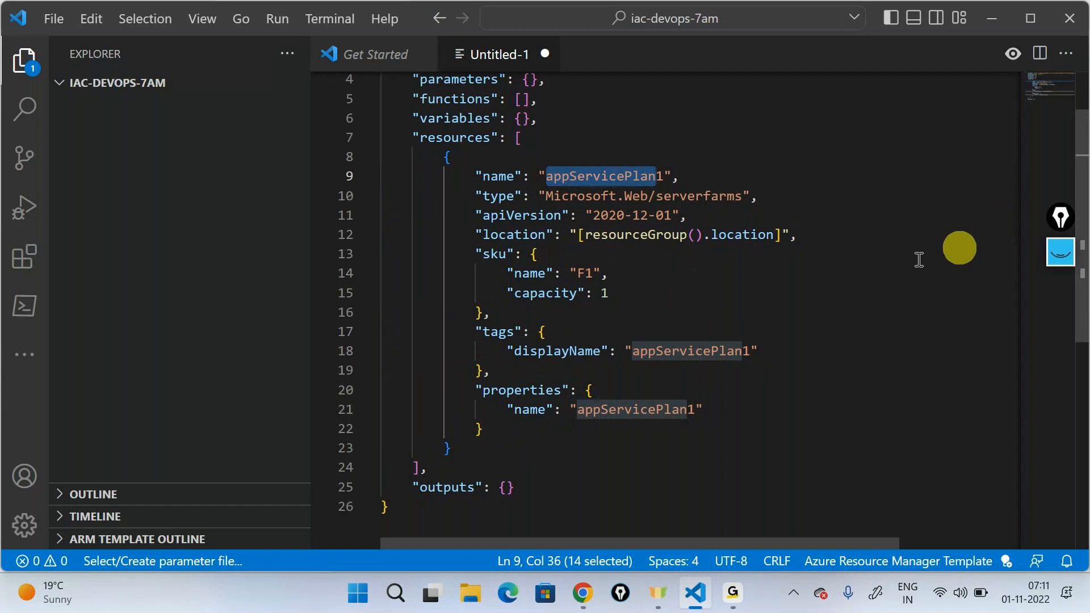
{"action": "left_click_drag", "start_coordinate": [539, 196], "coordinate": [745, 196]}
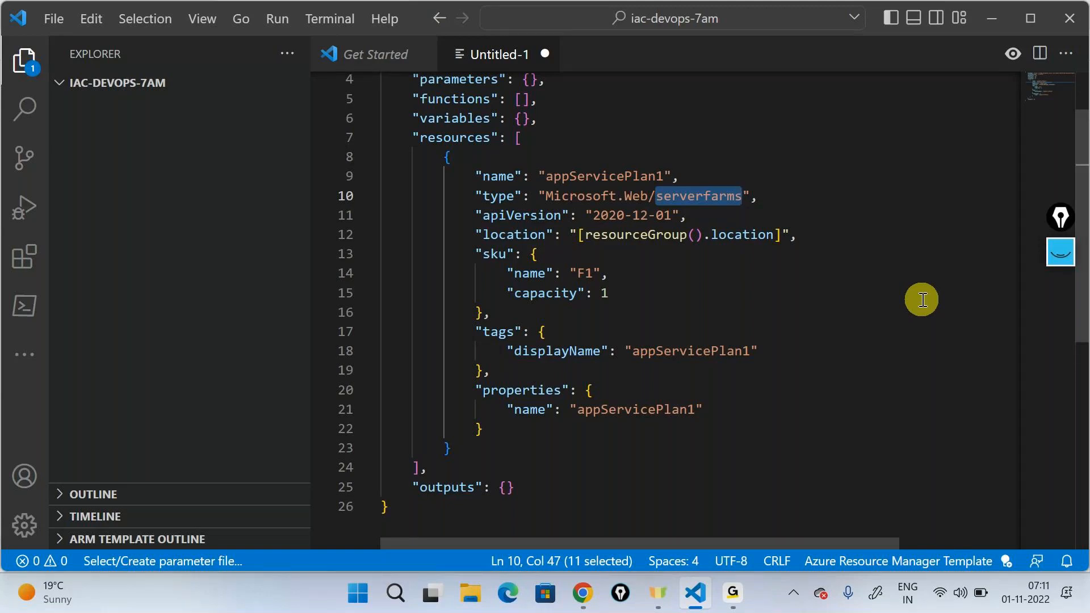
{"action": "left_click_drag", "start_coordinate": [500, 276], "coordinate": [612, 277]}
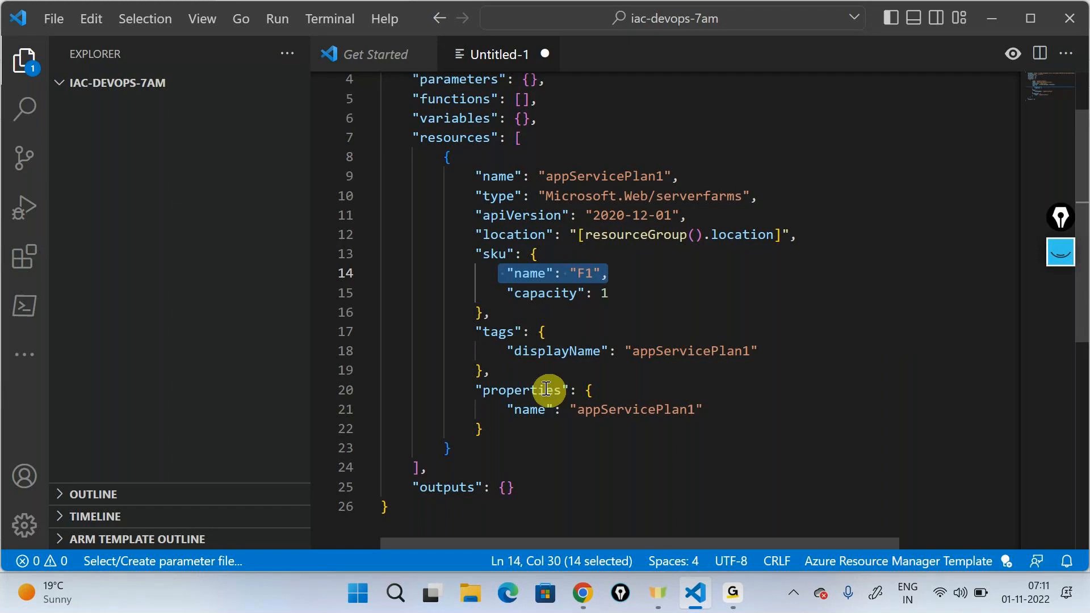
Step: Delete the tags block and its leftover blank line from the App Service plan resource
{"action": "left_click_drag", "start_coordinate": [499, 372], "coordinate": [475, 333]}
{"action": "key", "text": "BackSpace"}
{"action": "key", "text": "BackSpace"}
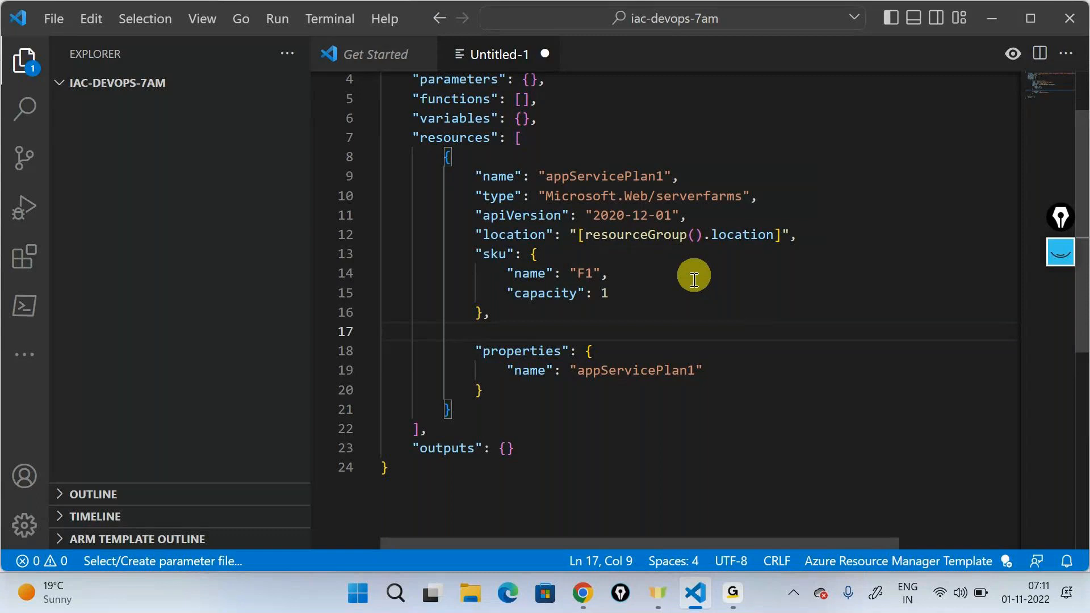
{"action": "key", "text": "BackSpace"}
{"action": "key", "text": "BackSpace"}
{"action": "key", "text": "BackSpace"}
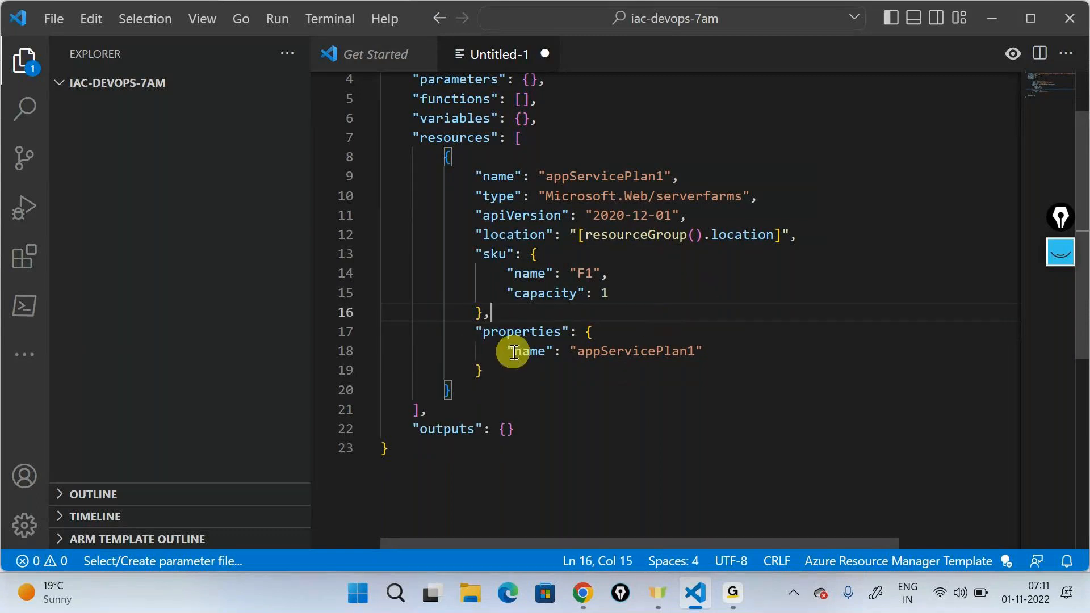
Step: Expand the template's empty parameters object and insert a new parameter definition snippet inside it
{"action": "left_click_drag", "start_coordinate": [506, 351], "coordinate": [704, 352]}
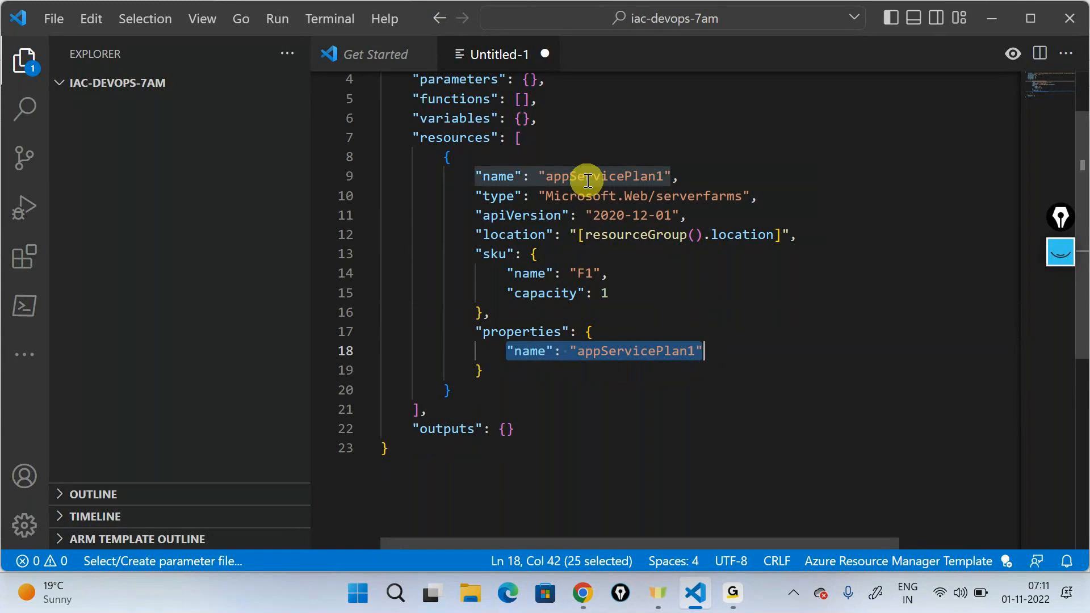
{"action": "double_click", "coordinate": [567, 176]}
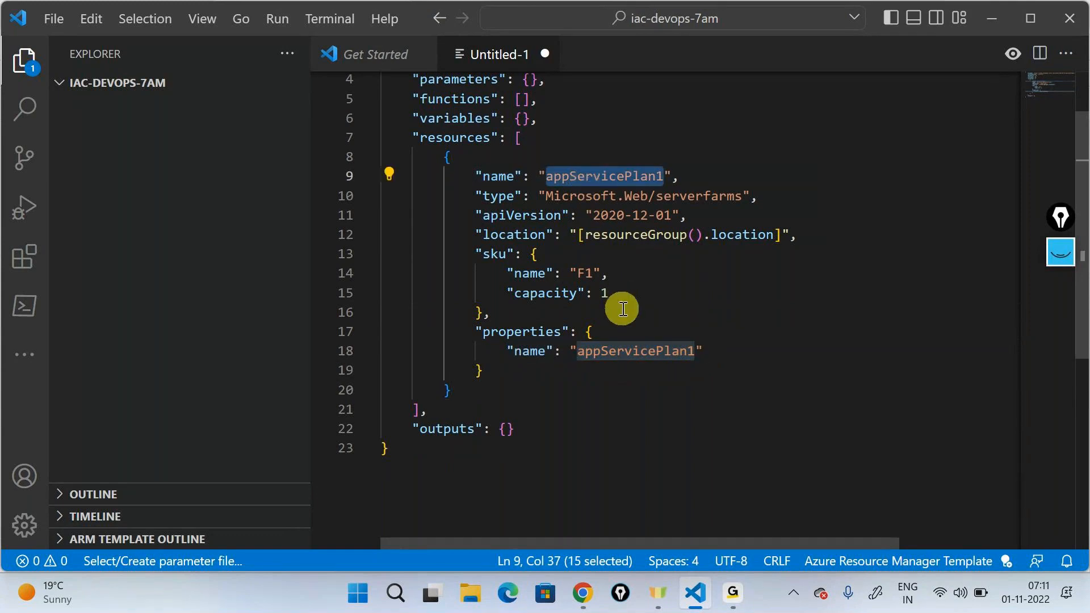
{"action": "scroll", "coordinate": [619, 307], "scroll_direction": "up", "scroll_amount": 2}
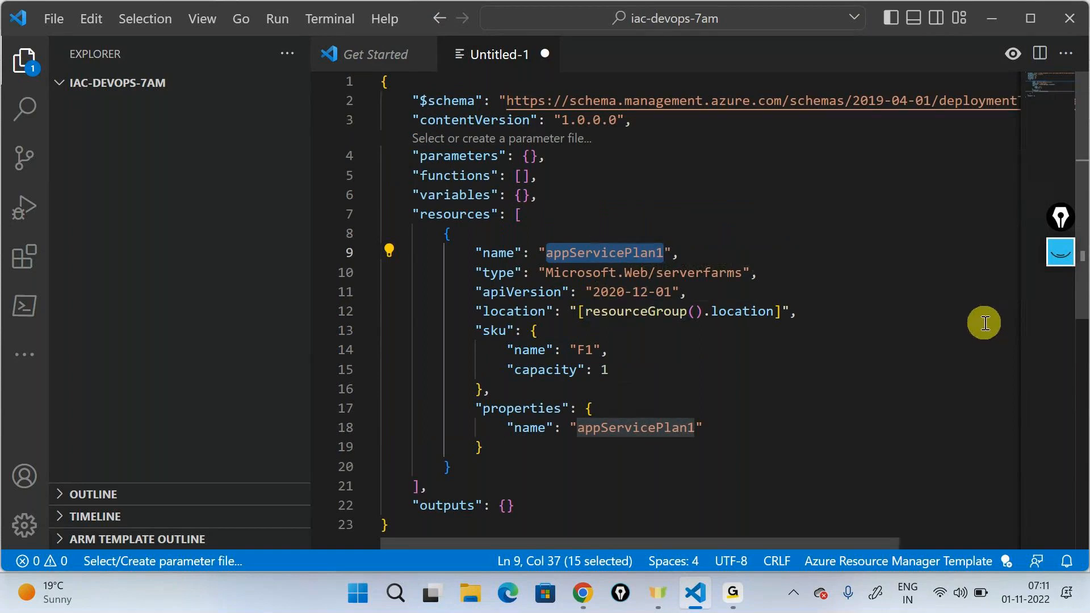
{"action": "left_click", "coordinate": [529, 156]}
{"action": "key", "text": "Return"}
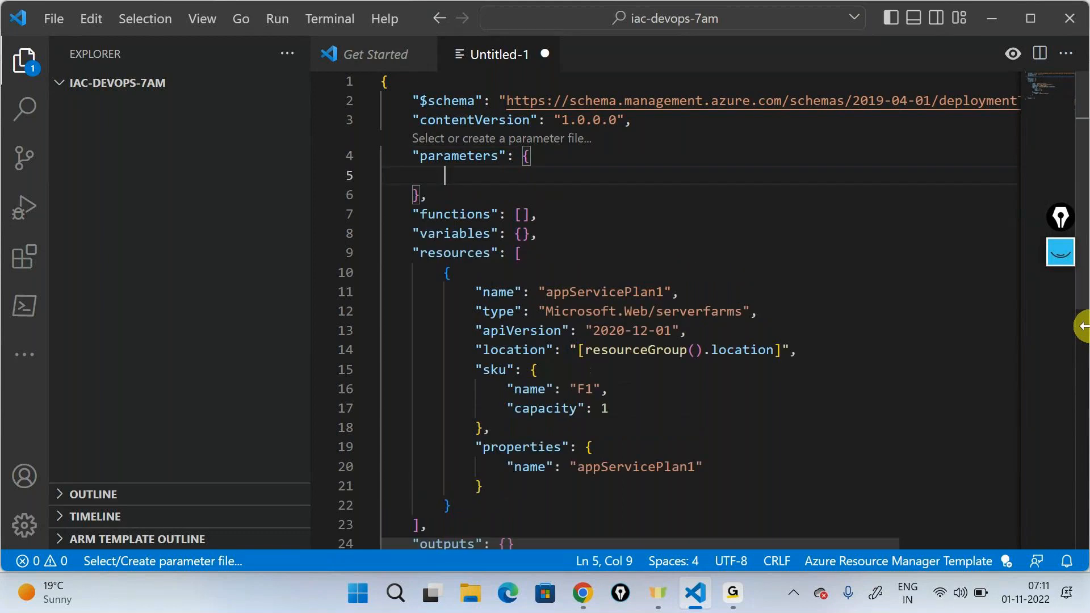
{"action": "key", "text": "ctrl+space"}
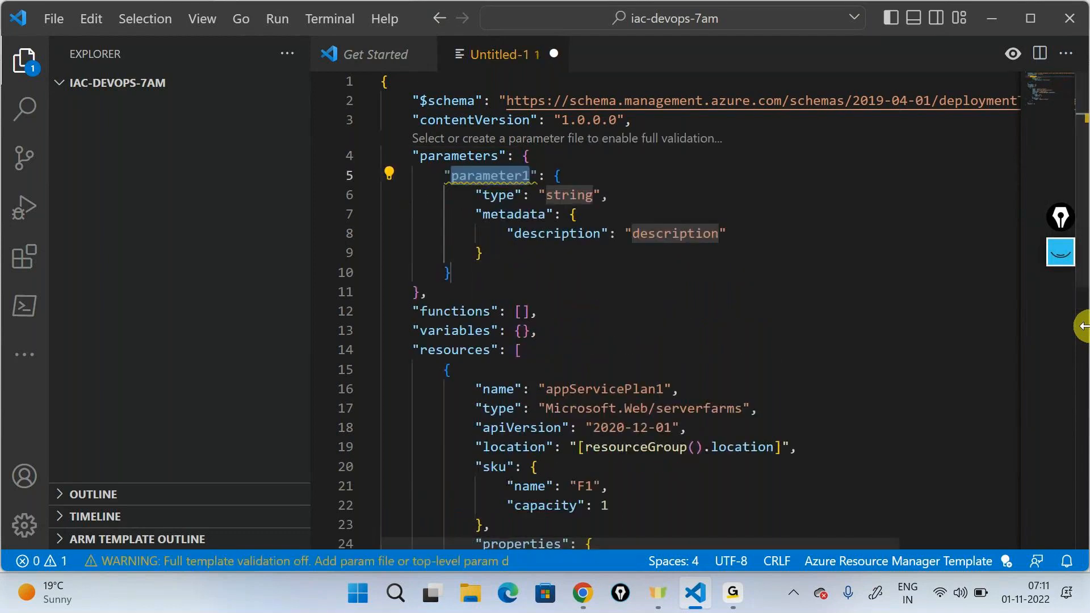
Step: Name the new string parameter appserviceplanname
{"action": "type", "text": "app"}
{"action": "type", "text": "servicepla"}
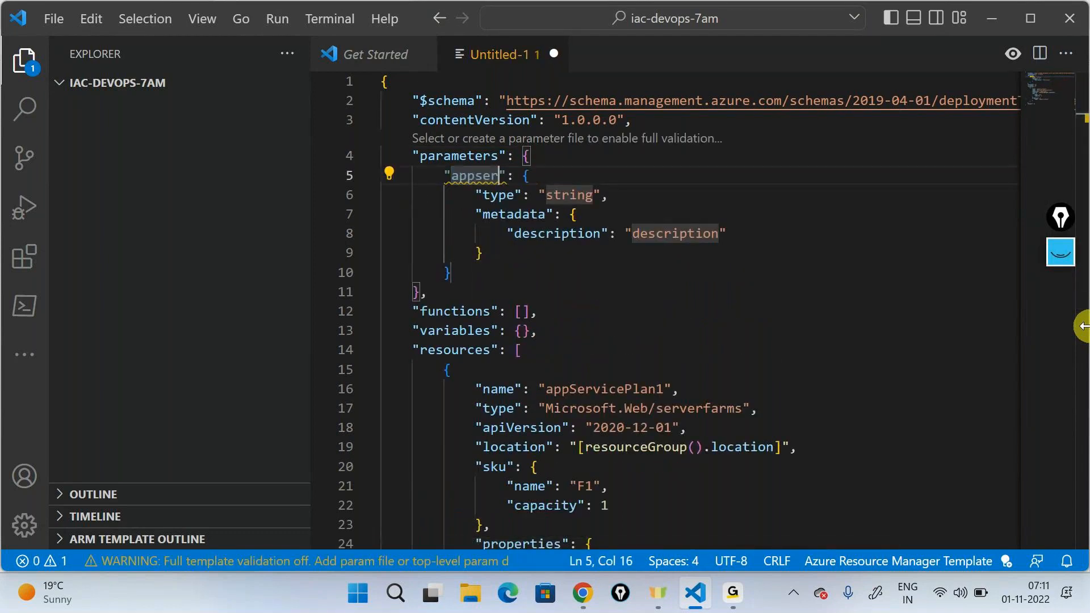
{"action": "type", "text": "n"}
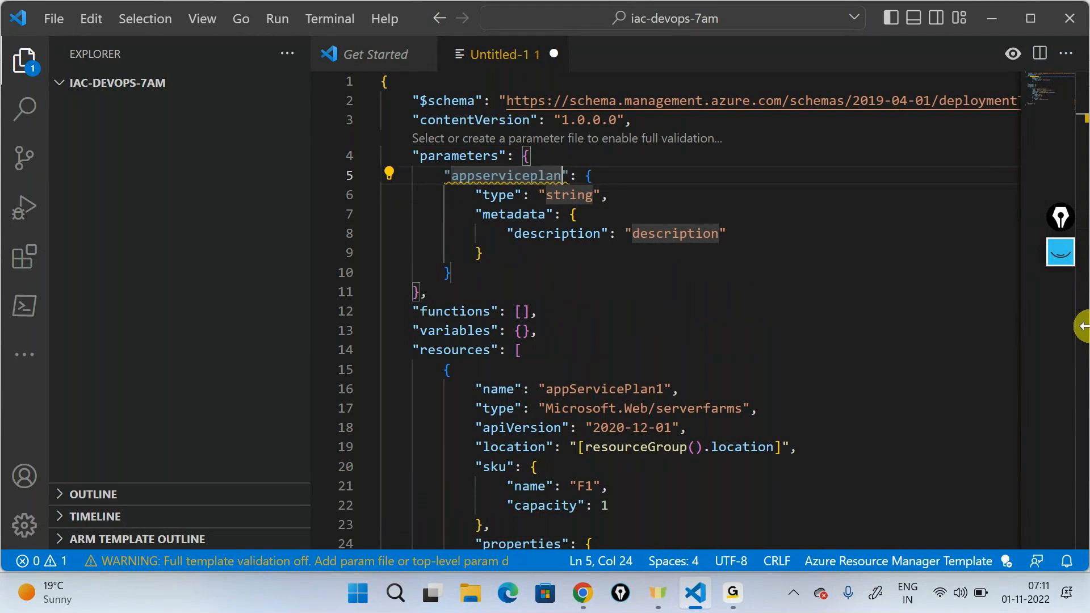
{"action": "type", "text": "name"}
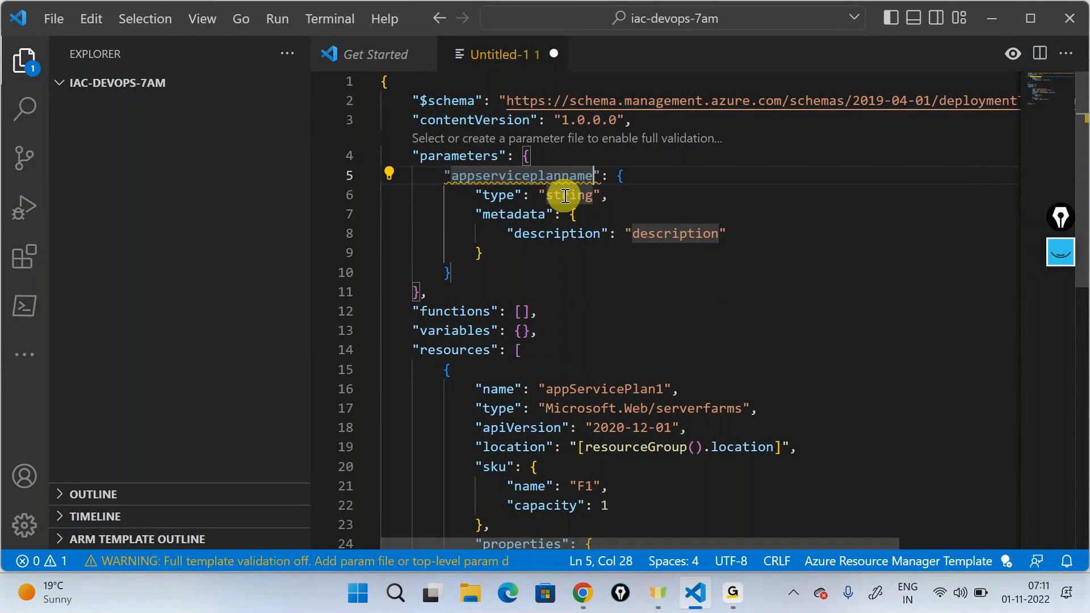
{"action": "left_click", "coordinate": [945, 284]}
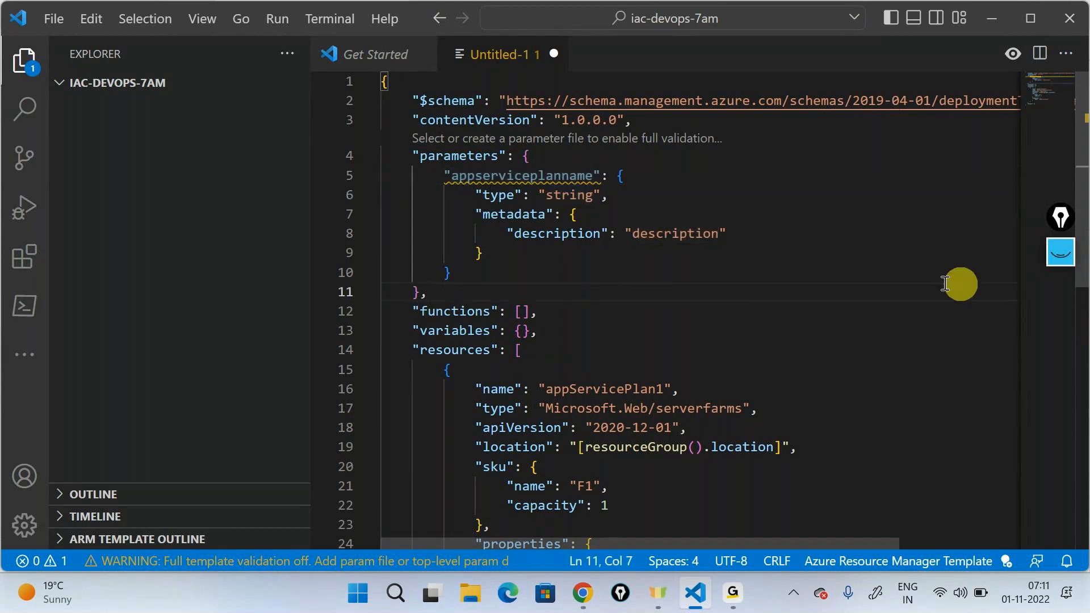
Step: Set the appserviceplanname parameter's metadata description to "The name of the app service plan"
{"action": "double_click", "coordinate": [694, 234]}
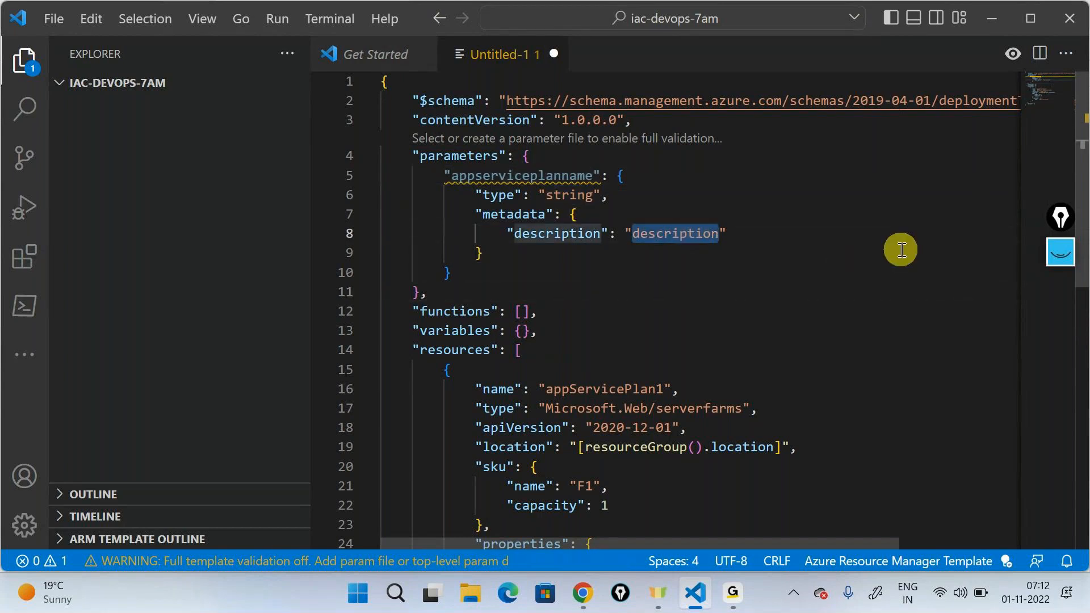
{"action": "type", "text": "The name of t"}
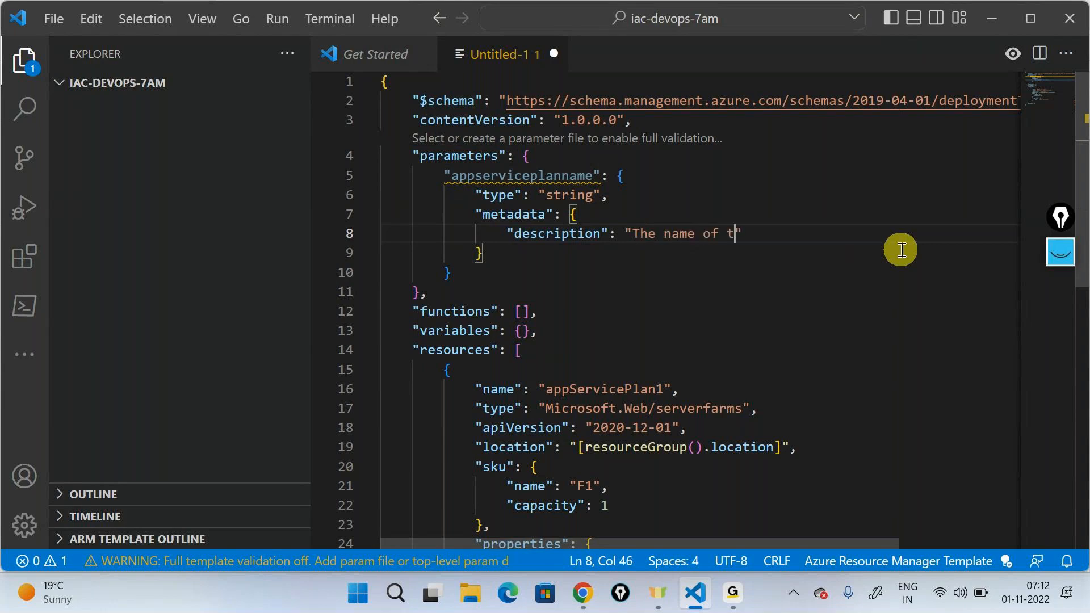
{"action": "type", "text": "he app servi"}
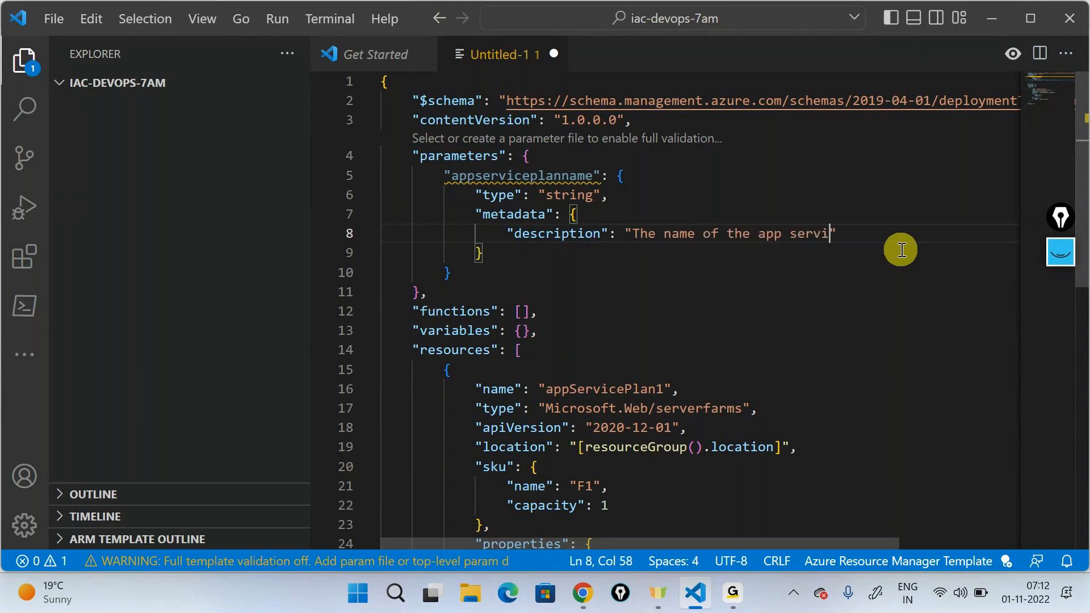
{"action": "type", "text": "ce plan"}
Step: Replace the App Service plan resource's top-level name value with the expression [parameters('appserviceplanname')]
{"action": "scroll", "coordinate": [902, 250], "scroll_direction": "down", "scroll_amount": 3}
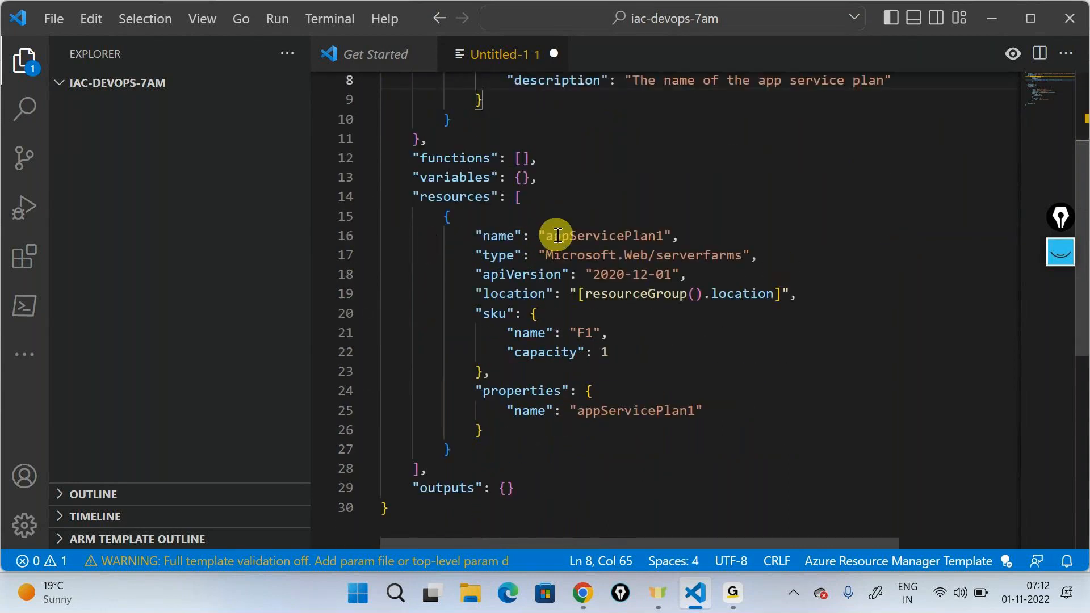
{"action": "double_click", "coordinate": [570, 237]}
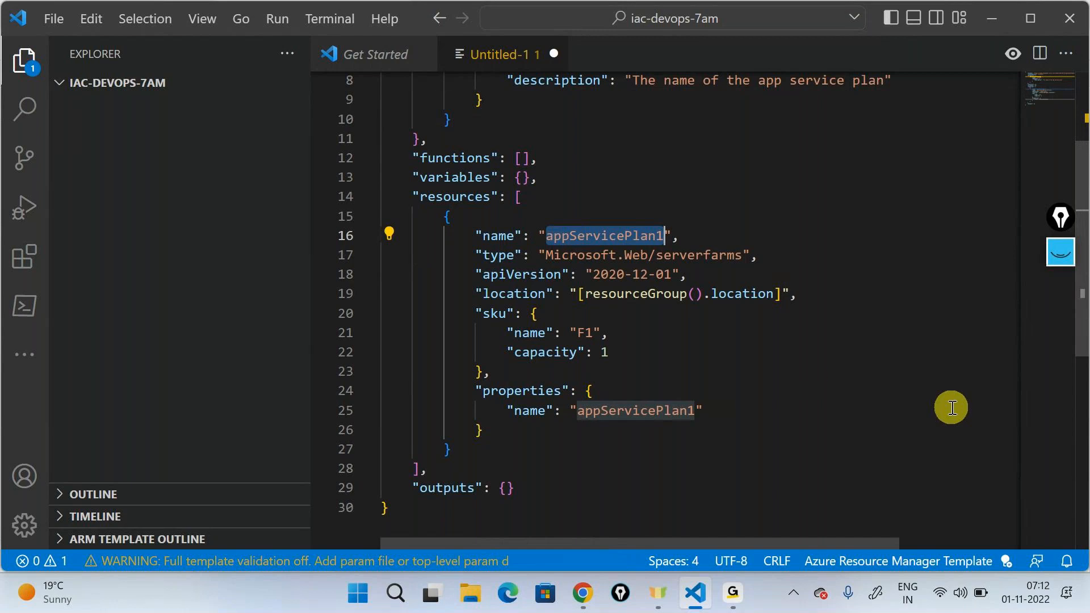
{"action": "key", "text": "BackSpace"}
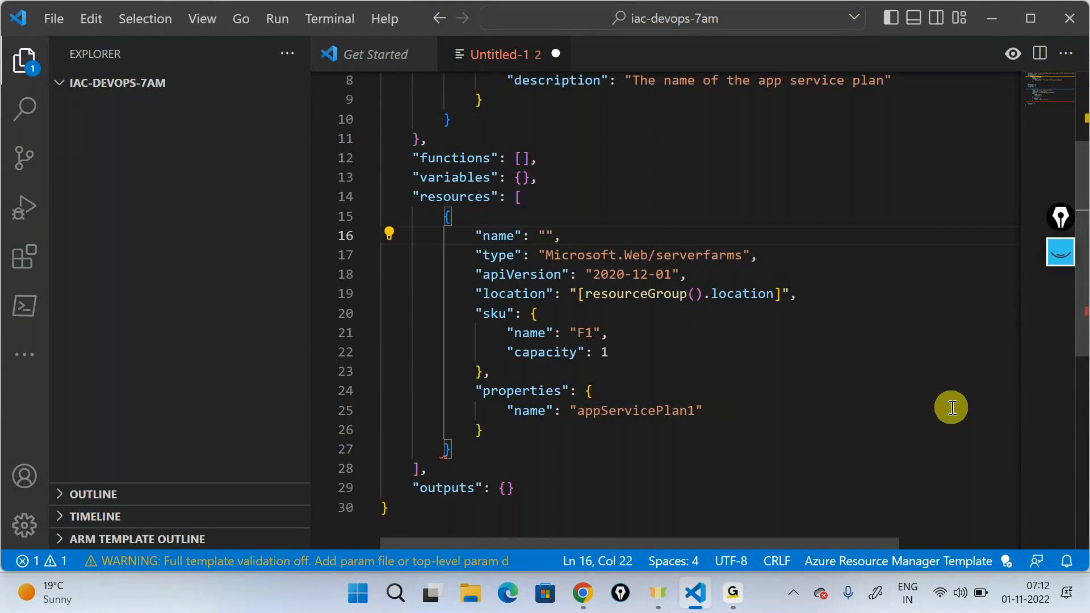
{"action": "type", "text": "[pa"}
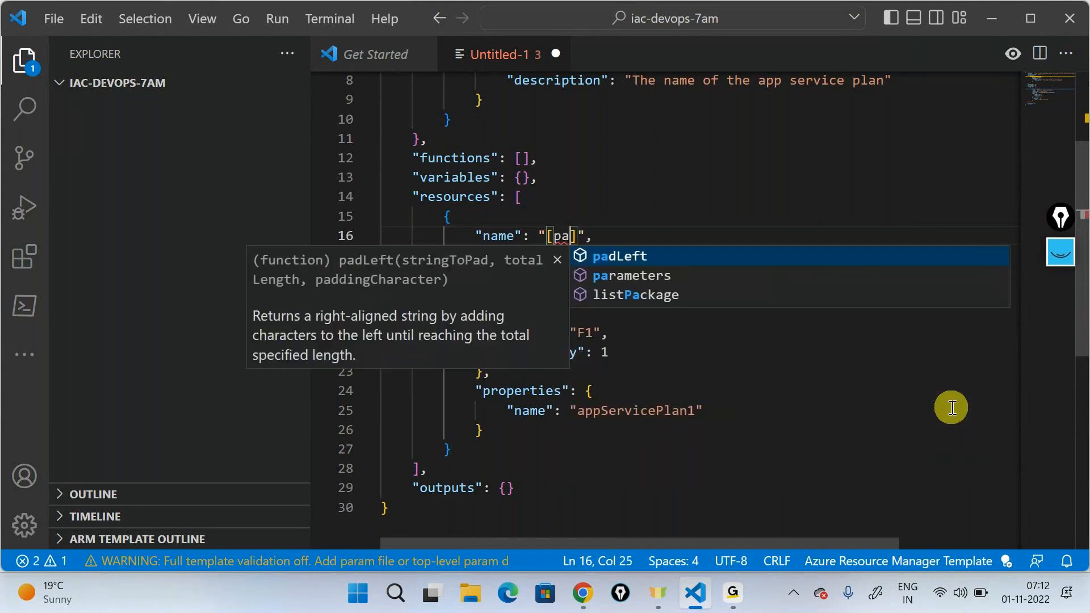
{"action": "key", "text": "Down"}
{"action": "type", "text": "rameters*"}
{"action": "key", "text": "BackSpace"}
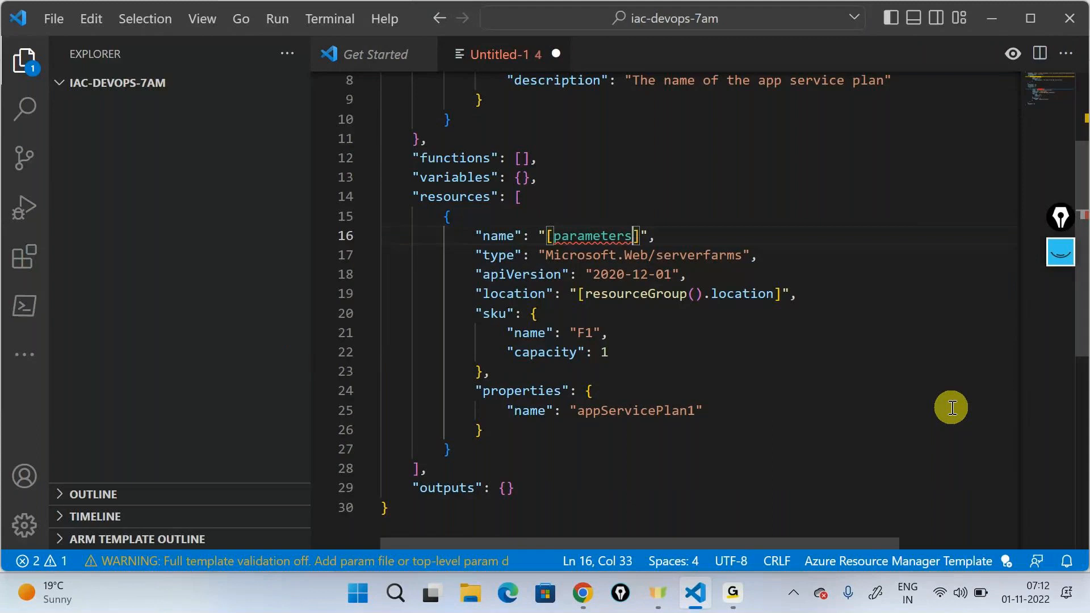
{"action": "type", "text": "("}
{"action": "key", "text": "Return"}
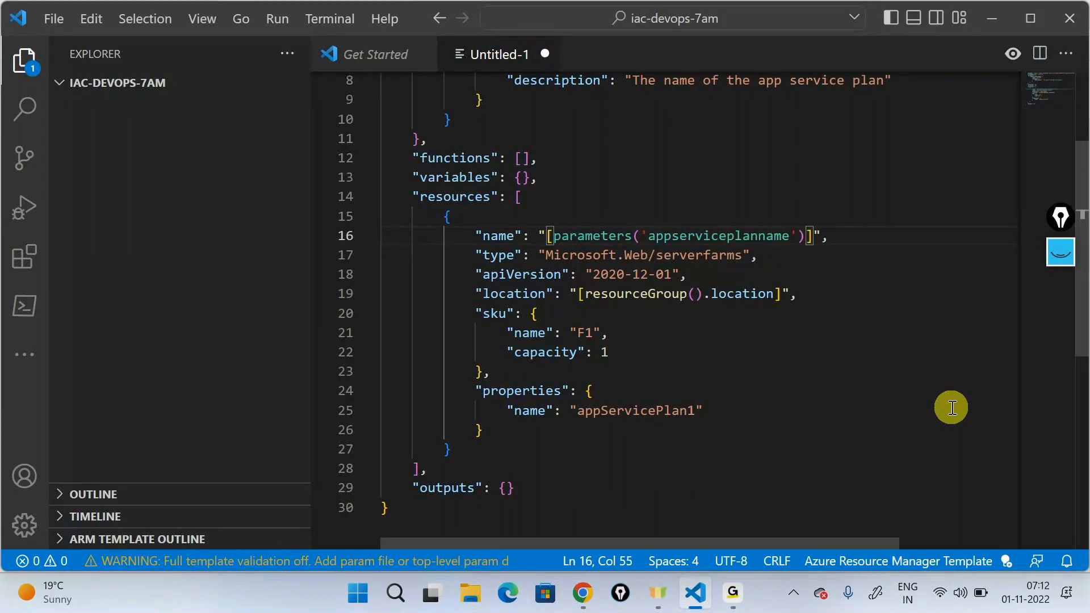
Step: Replace the name value inside the plan's properties block with [parameters('appserviceplanname')]
{"action": "double_click", "coordinate": [629, 410]}
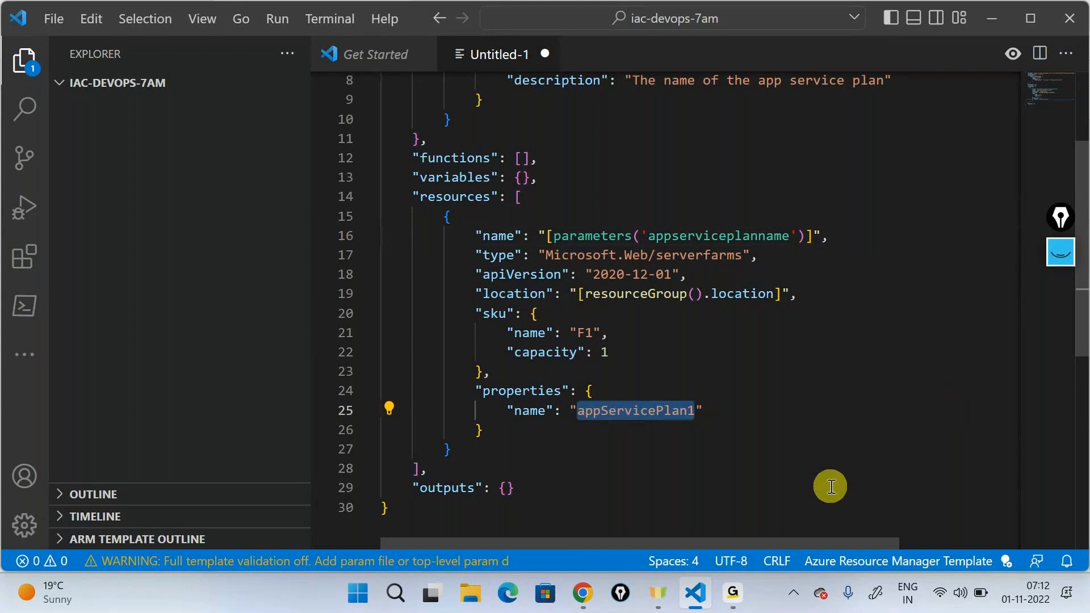
{"action": "key", "text": "BackSpace"}
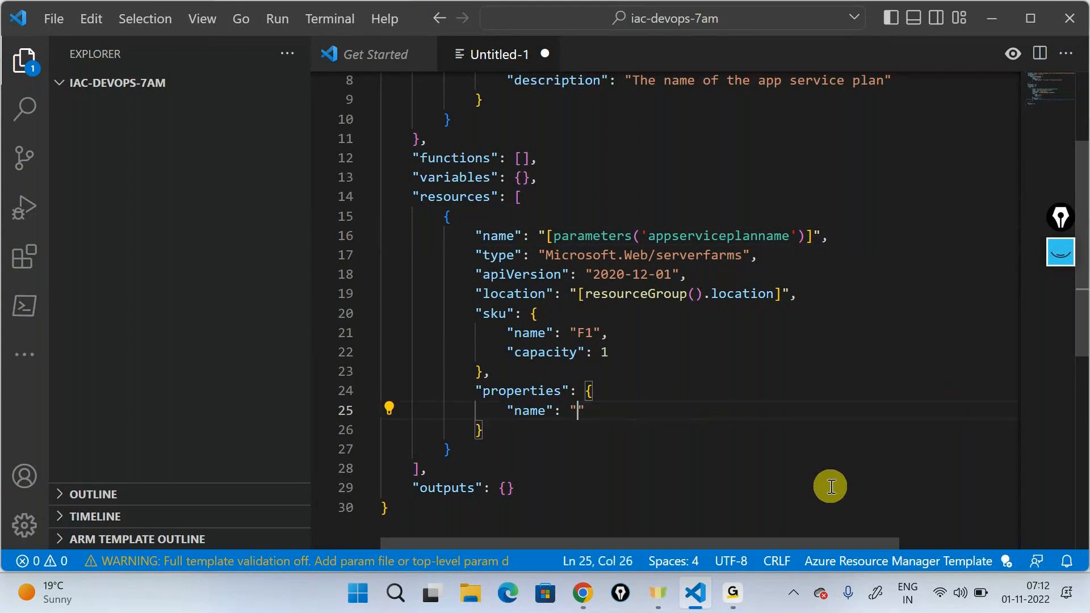
{"action": "type", "text": "[pa"}
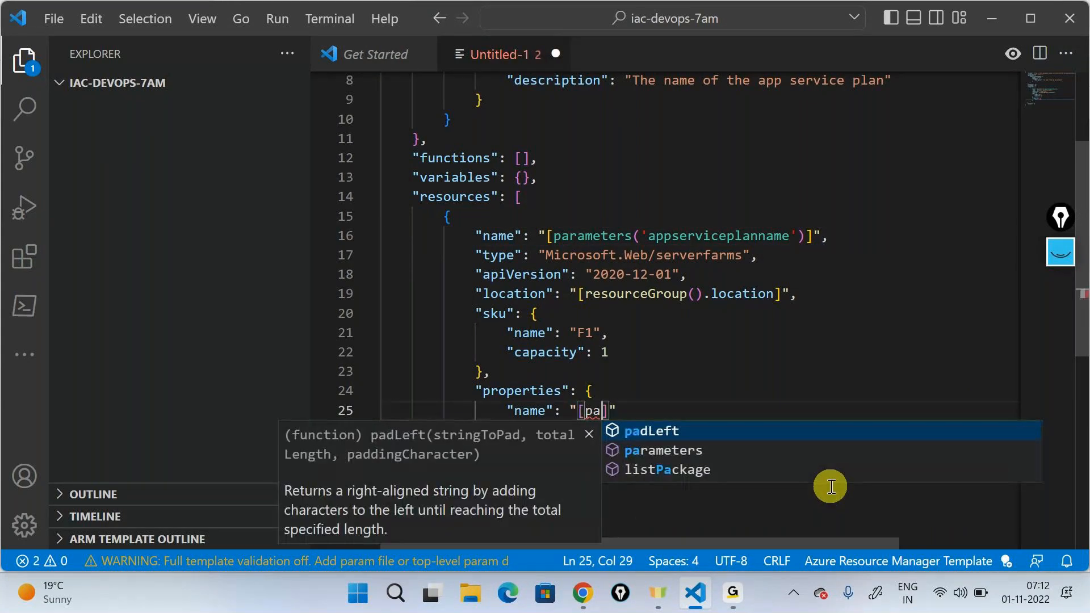
{"action": "key", "text": "Down"}
{"action": "key", "text": "Return"}
{"action": "type", "text": "("}
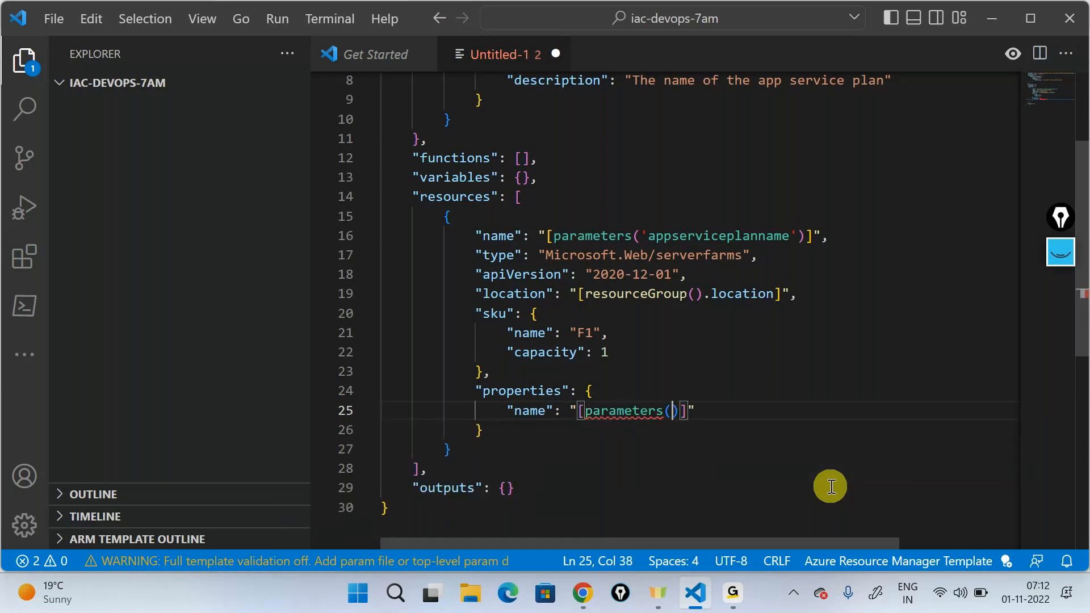
{"action": "key", "text": "Return"}
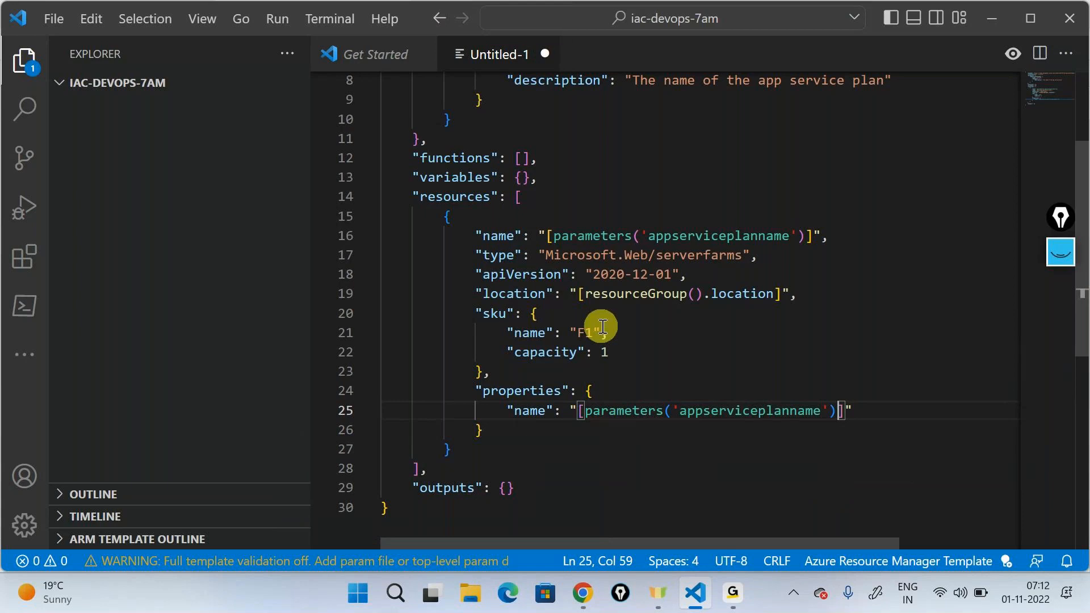
Step: Annotate the plan's name parameter on screen with handwritten arrows to dev, qa, stage and prod, and clear the drawing
{"action": "scroll", "coordinate": [596, 322], "scroll_direction": "up", "scroll_amount": 3}
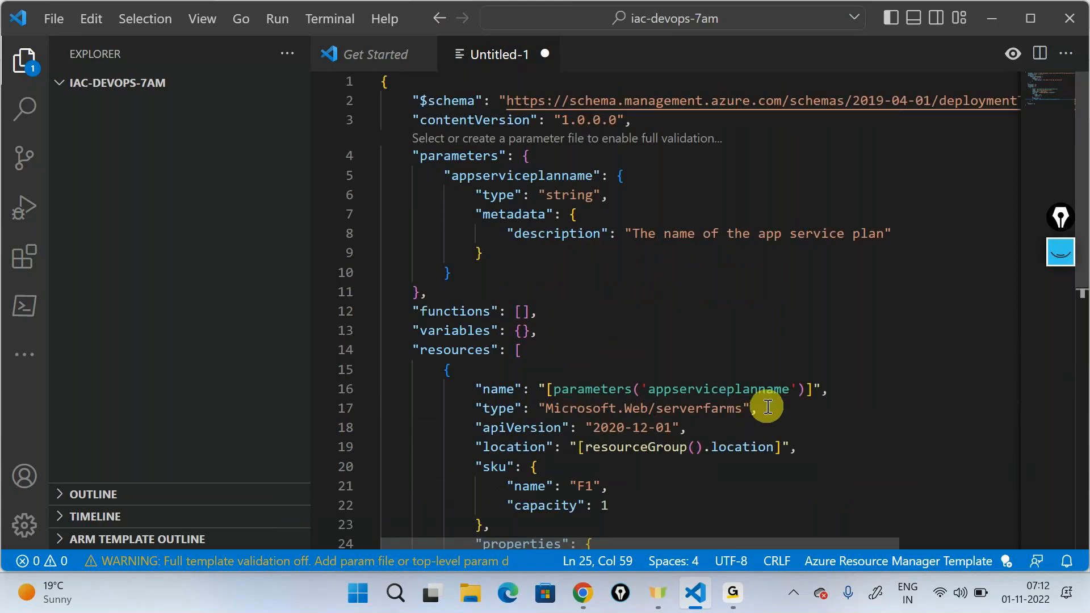
{"action": "scroll", "coordinate": [767, 407], "scroll_direction": "down", "scroll_amount": 2}
{"action": "left_click", "coordinate": [1060, 254]}
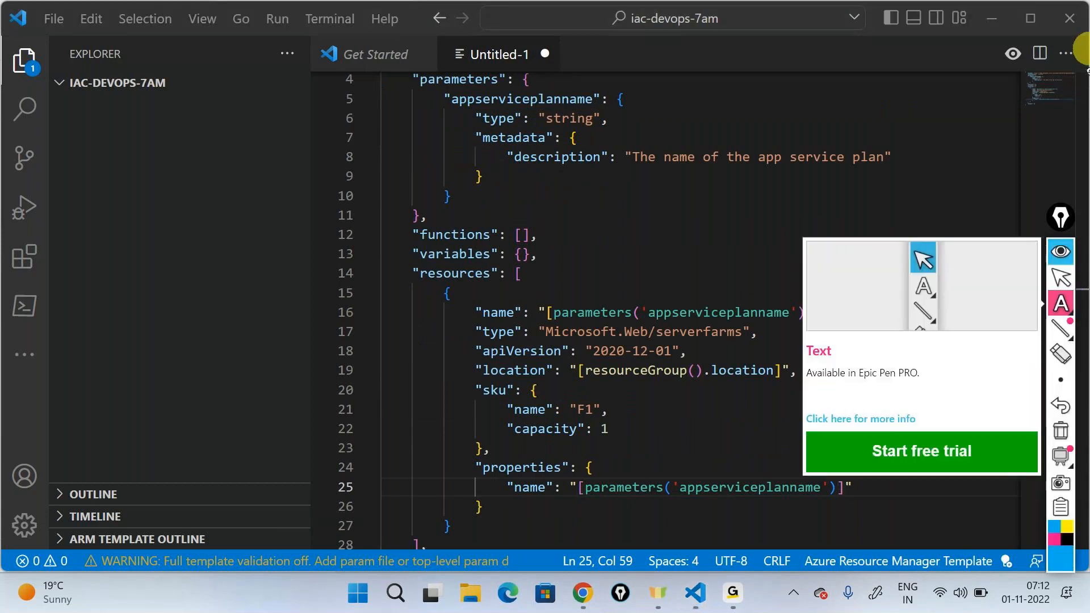
{"action": "left_click", "coordinate": [1010, 307]}
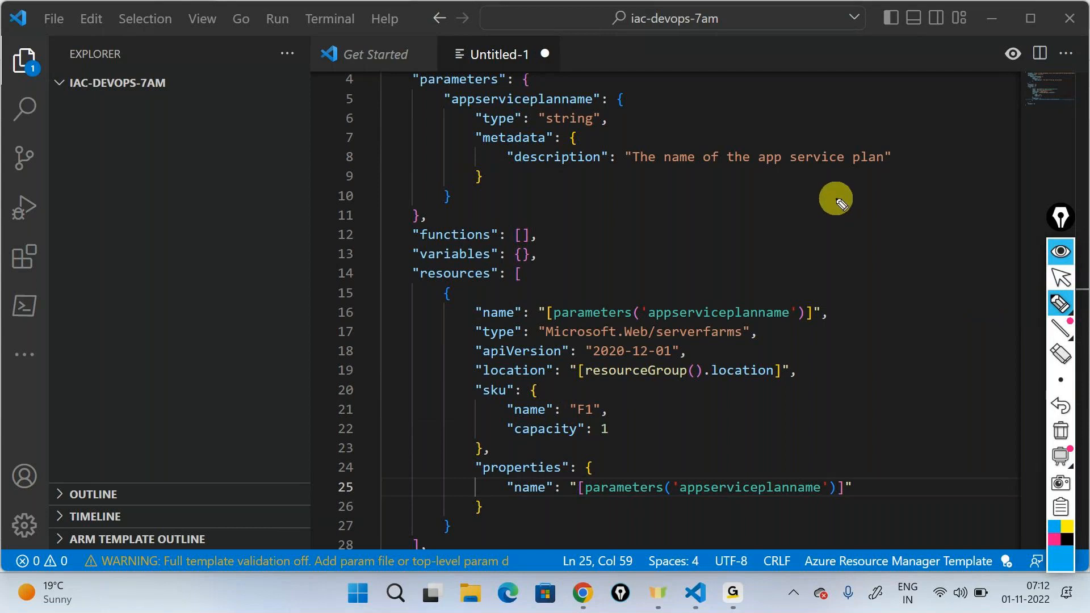
{"action": "mouse_move", "coordinate": [676, 297]}
{"action": "left_mouse_down"}
{"action": "mouse_move", "coordinate": [816, 227]}
{"action": "mouse_move", "coordinate": [861, 237]}
{"action": "mouse_move", "coordinate": [870, 226]}
{"action": "left_mouse_up"}
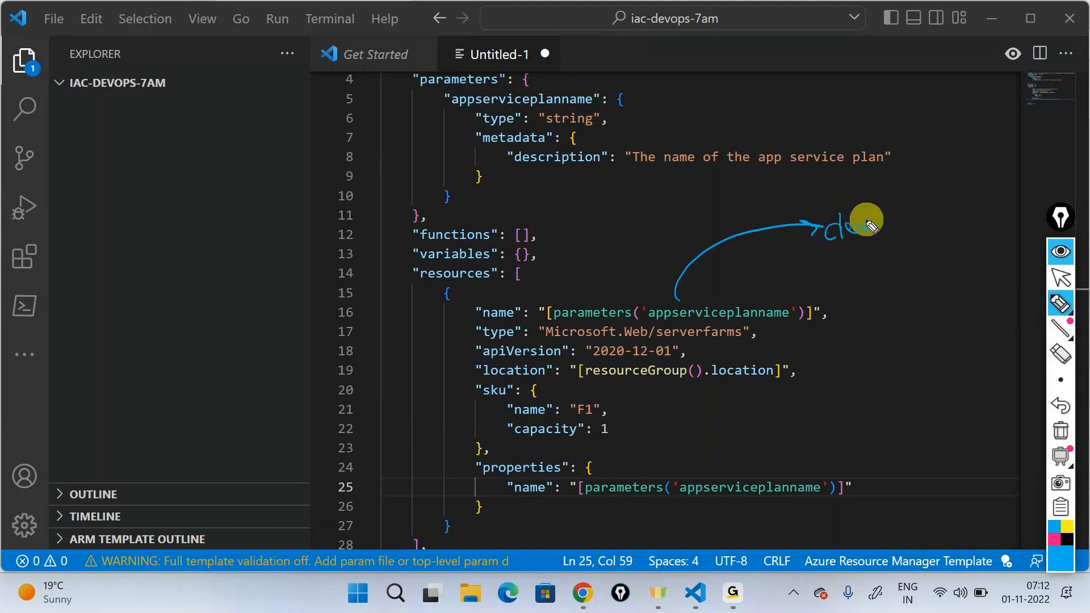
{"action": "left_click_drag", "start_coordinate": [719, 306], "coordinate": [886, 271]}
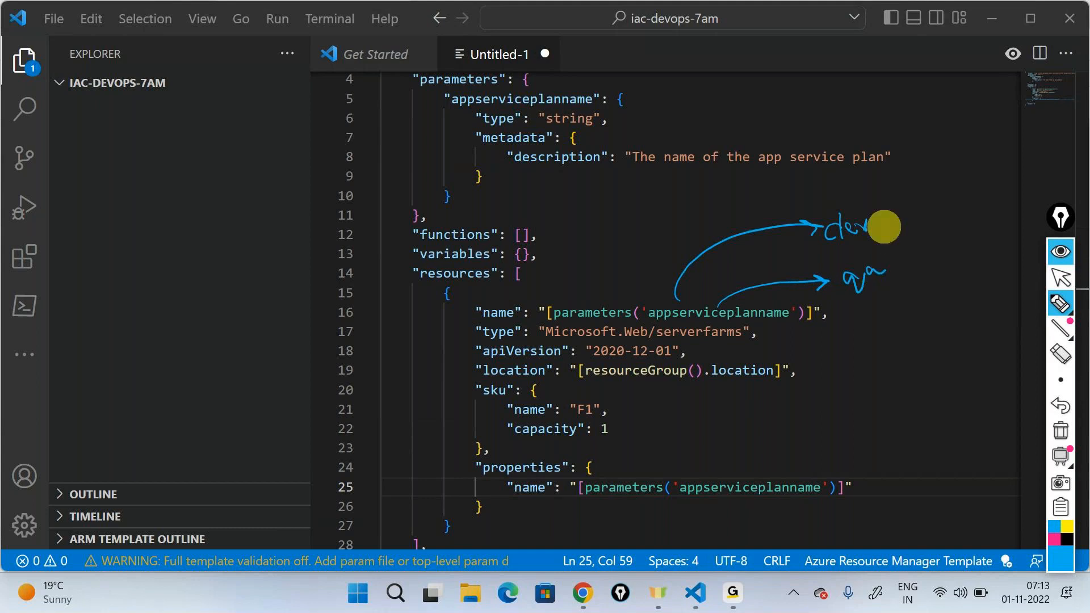
{"action": "mouse_move", "coordinate": [816, 314]}
{"action": "left_mouse_down"}
{"action": "mouse_move", "coordinate": [884, 313]}
{"action": "mouse_move", "coordinate": [877, 324]}
{"action": "mouse_move", "coordinate": [902, 315]}
{"action": "left_mouse_up"}
{"action": "mouse_move", "coordinate": [921, 293]}
{"action": "left_mouse_down"}
{"action": "mouse_move", "coordinate": [927, 313]}
{"action": "mouse_move", "coordinate": [956, 287]}
{"action": "left_mouse_up"}
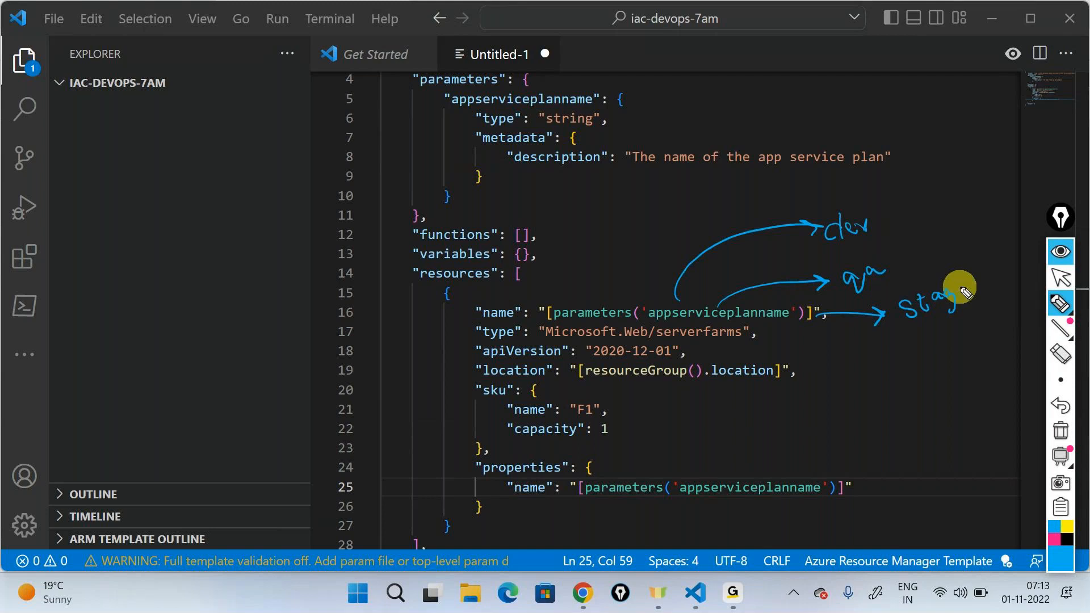
{"action": "mouse_move", "coordinate": [806, 331]}
{"action": "left_mouse_down"}
{"action": "mouse_move", "coordinate": [903, 375]}
{"action": "mouse_move", "coordinate": [964, 366]}
{"action": "left_mouse_up"}
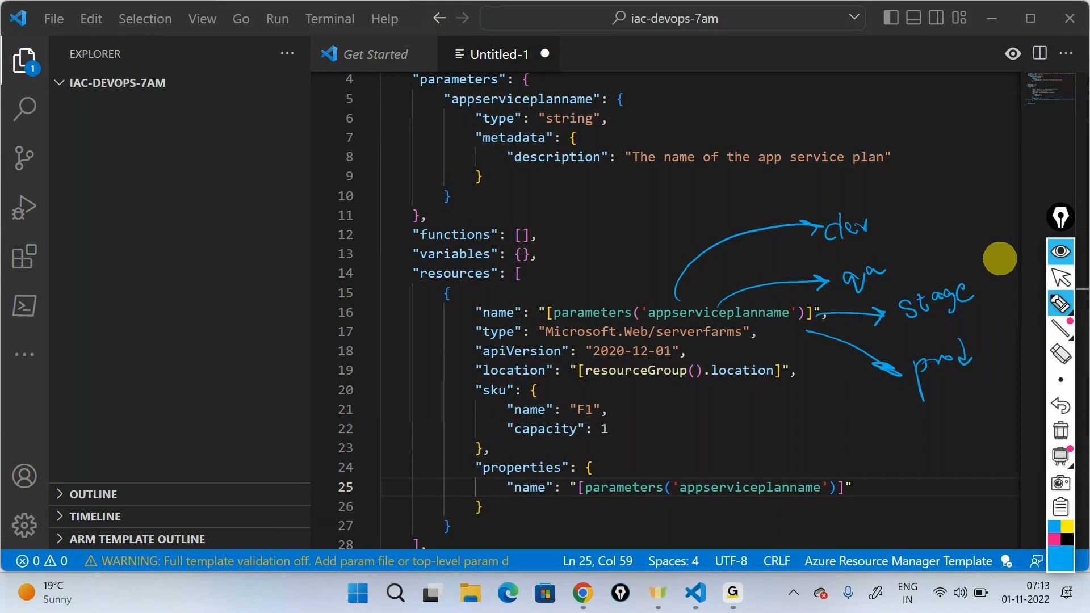
{"action": "left_click", "coordinate": [1061, 431]}
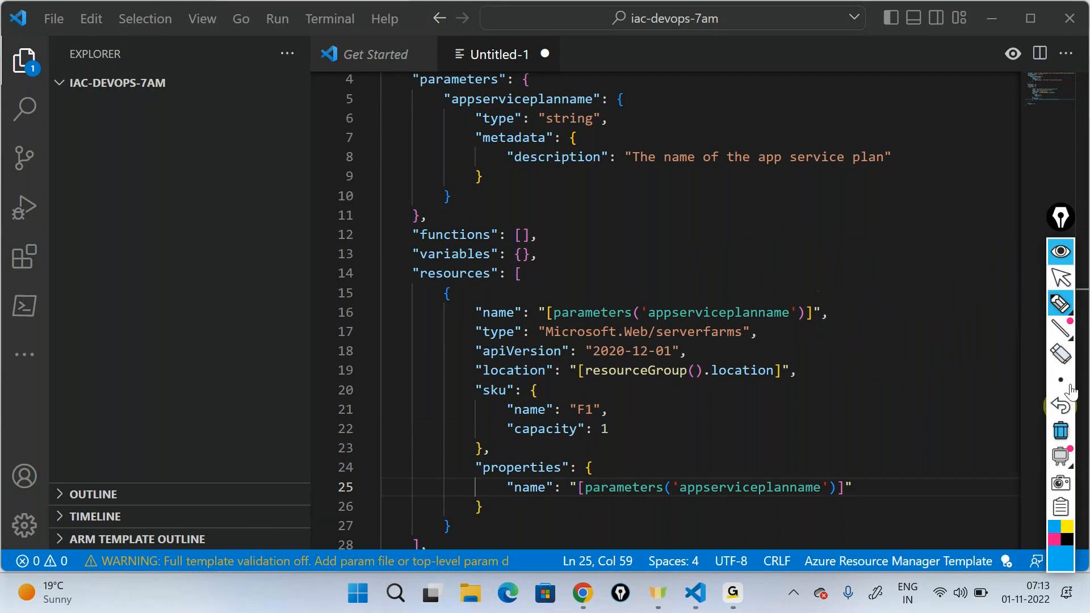
{"action": "left_click", "coordinate": [1062, 252]}
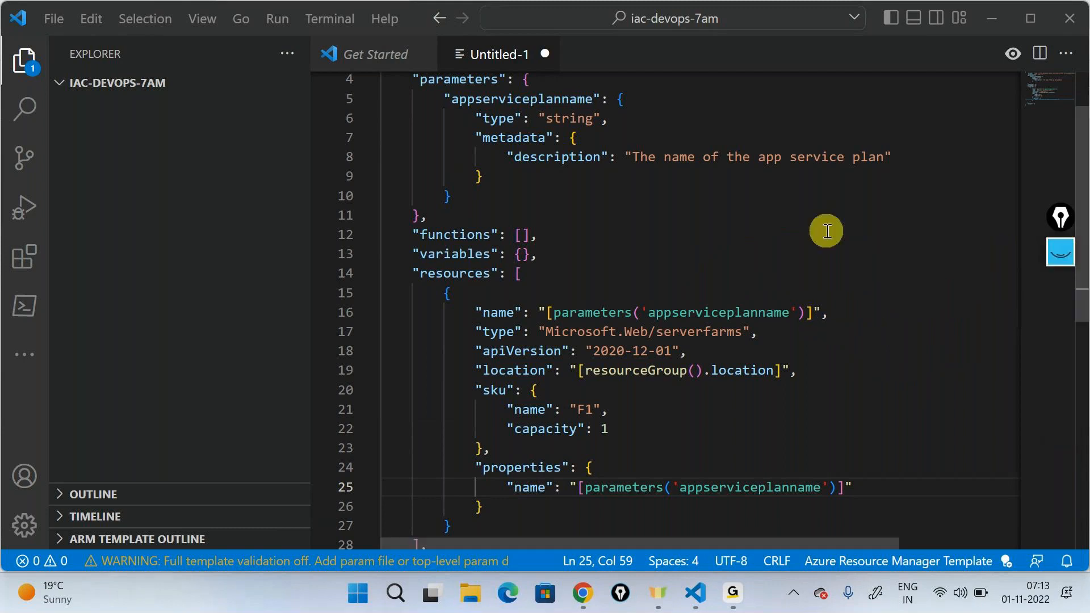
Step: Add a web application resource after the App Service plan resource using the arm-web-app snippet
{"action": "scroll", "coordinate": [827, 232], "scroll_direction": "down", "scroll_amount": 3}
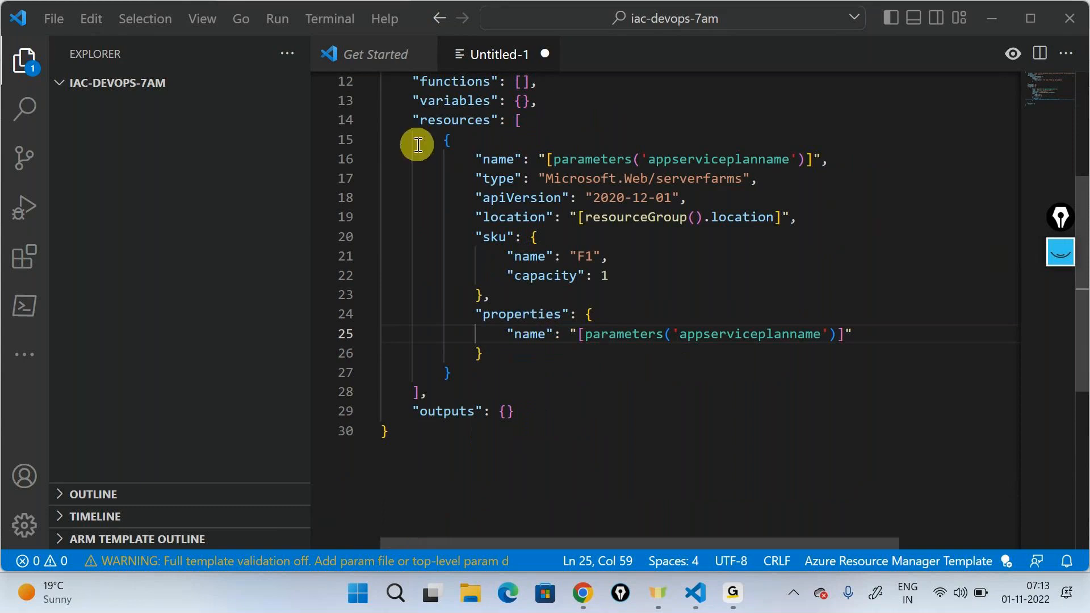
{"action": "left_click", "coordinate": [472, 369]}
{"action": "type", "text": ","}
{"action": "key", "text": "Return"}
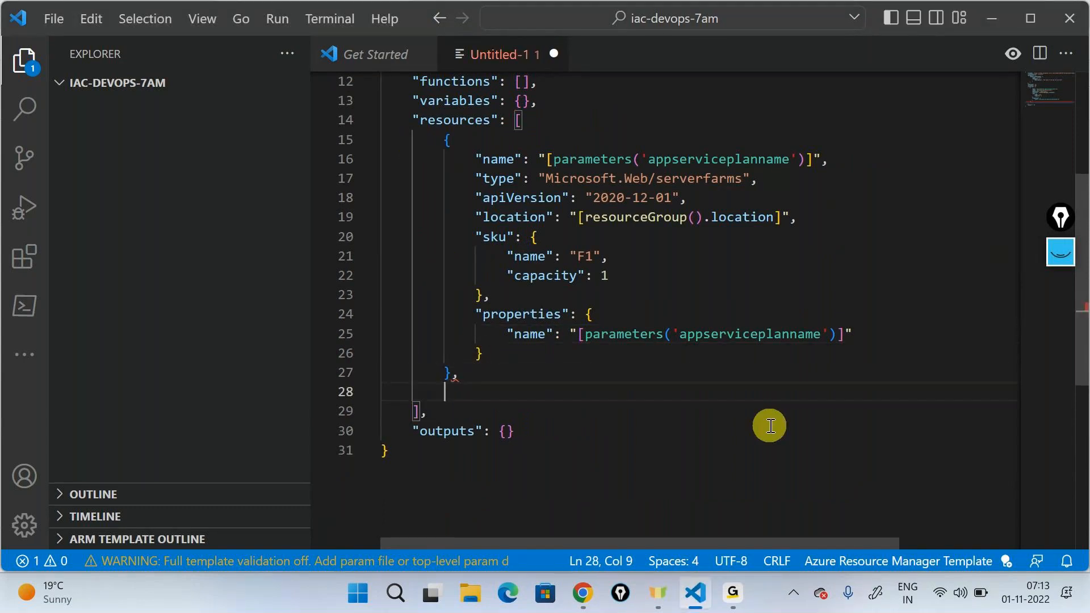
{"action": "type", "text": "arm-web"}
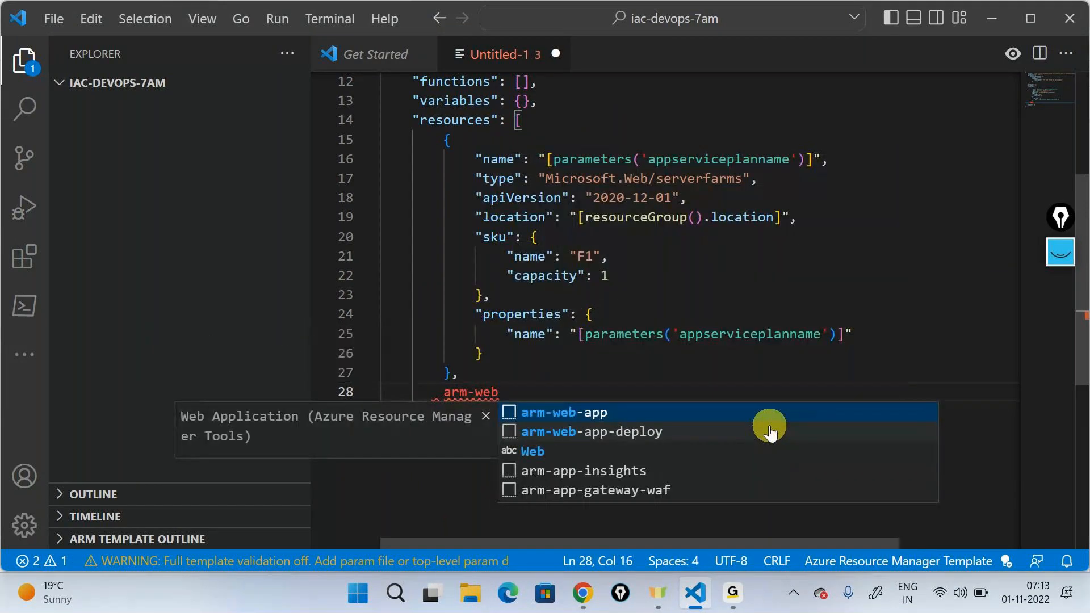
{"action": "key", "text": "Down"}
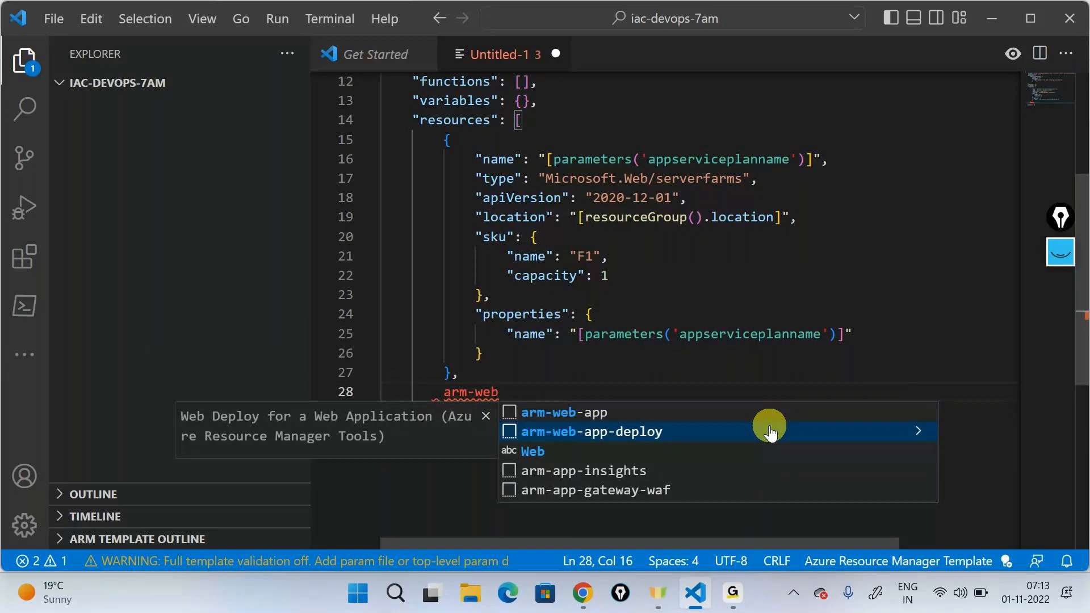
{"action": "key", "text": "Up"}
{"action": "key", "text": "Return"}
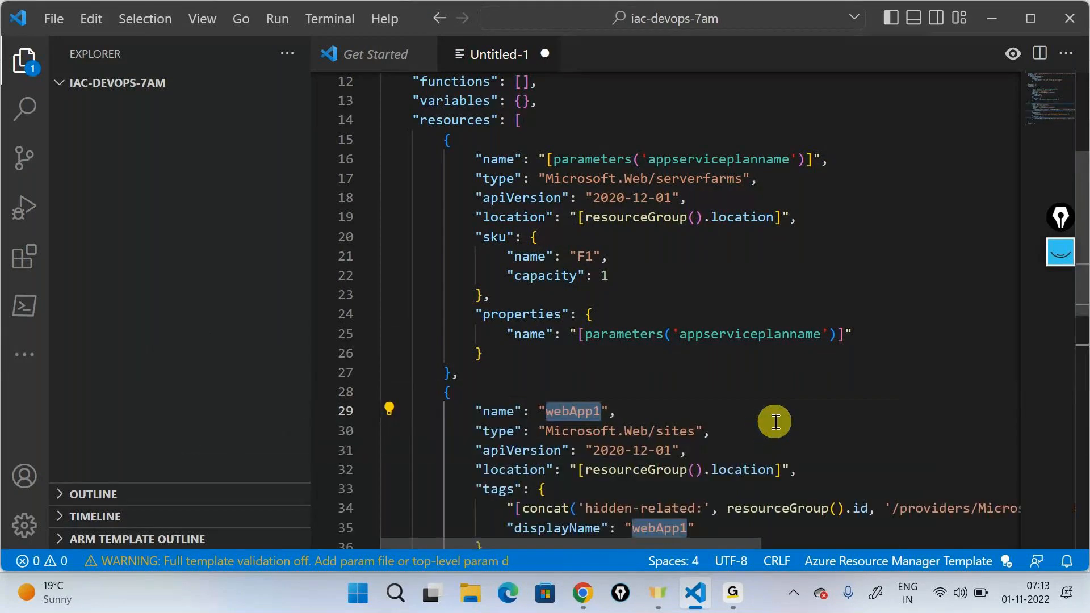
Step: Add a second string parameter named webappname after the appserviceplanname parameter
{"action": "scroll", "coordinate": [775, 421], "scroll_direction": "up", "scroll_amount": 4}
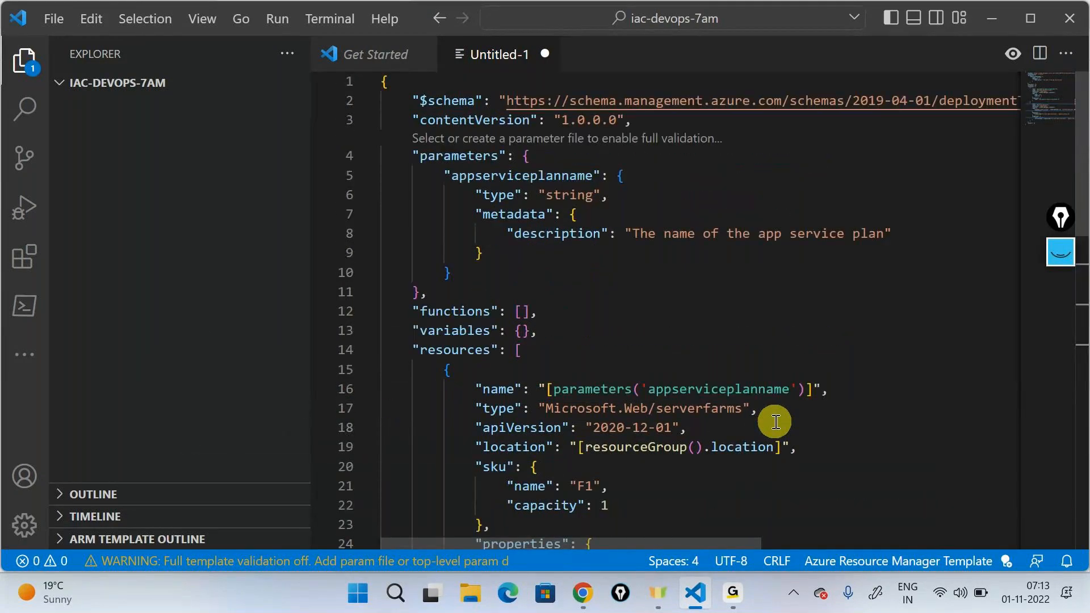
{"action": "left_click", "coordinate": [590, 273]}
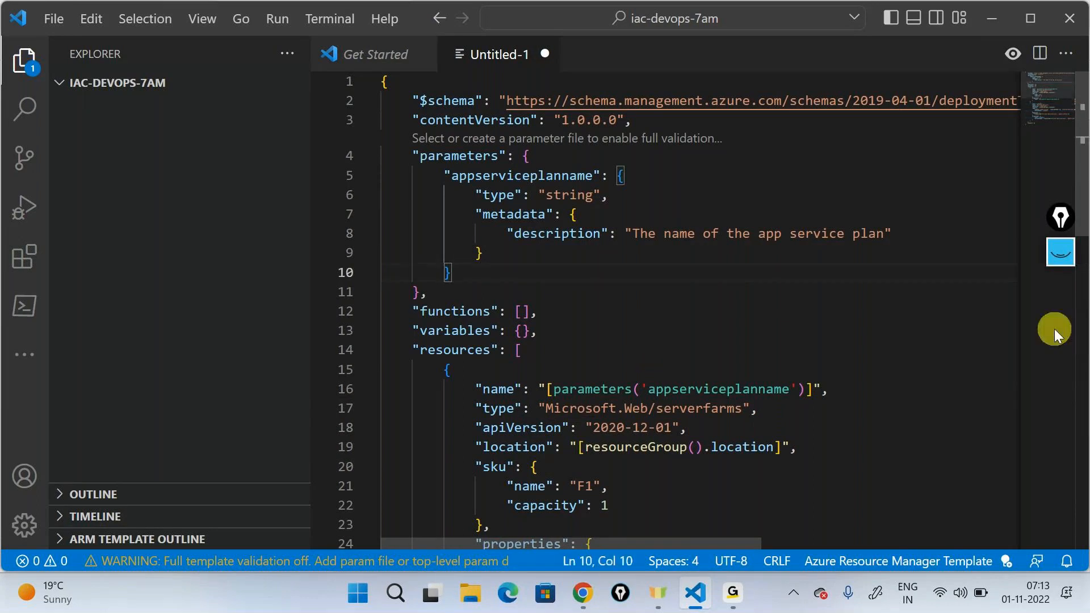
{"action": "type", "text": ","}
{"action": "key", "text": "Return"}
{"action": "type", "text": "\""}
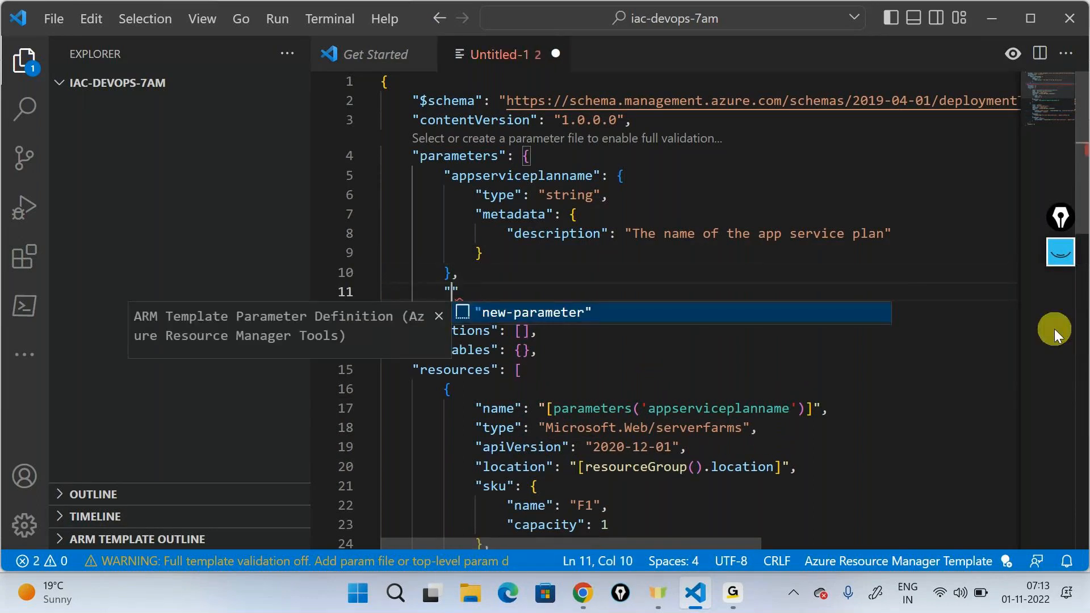
{"action": "key", "text": "Return"}
{"action": "type", "text": "webap"}
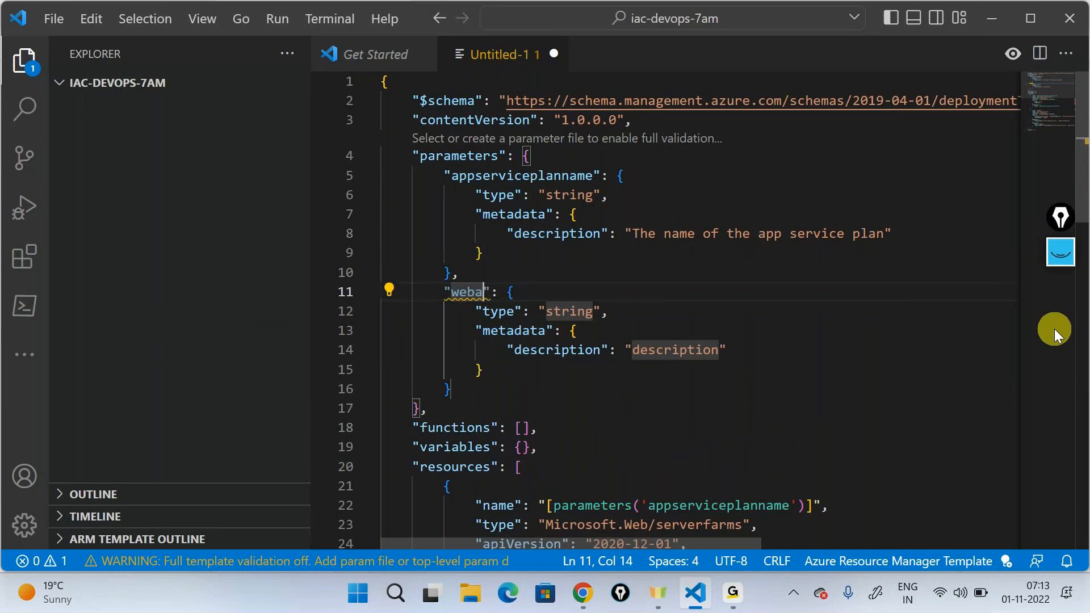
{"action": "type", "text": "pname"}
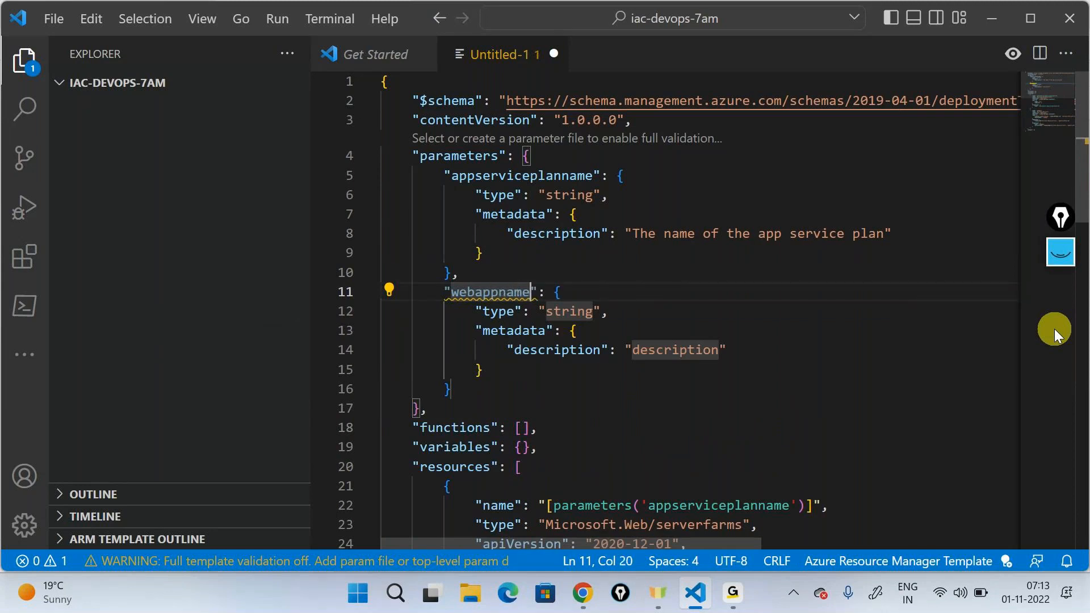
Step: Replace the web app resource's top-level name value with the expression [parameters('webappname')]
{"action": "scroll", "coordinate": [782, 338], "scroll_direction": "down", "scroll_amount": 4}
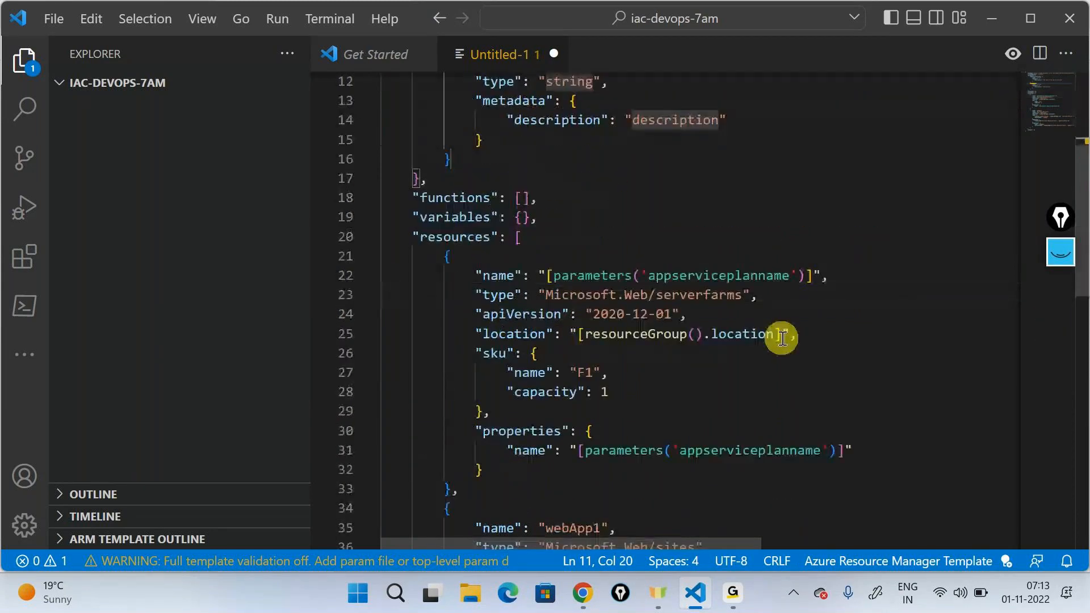
{"action": "scroll", "coordinate": [783, 338], "scroll_direction": "down", "scroll_amount": 4}
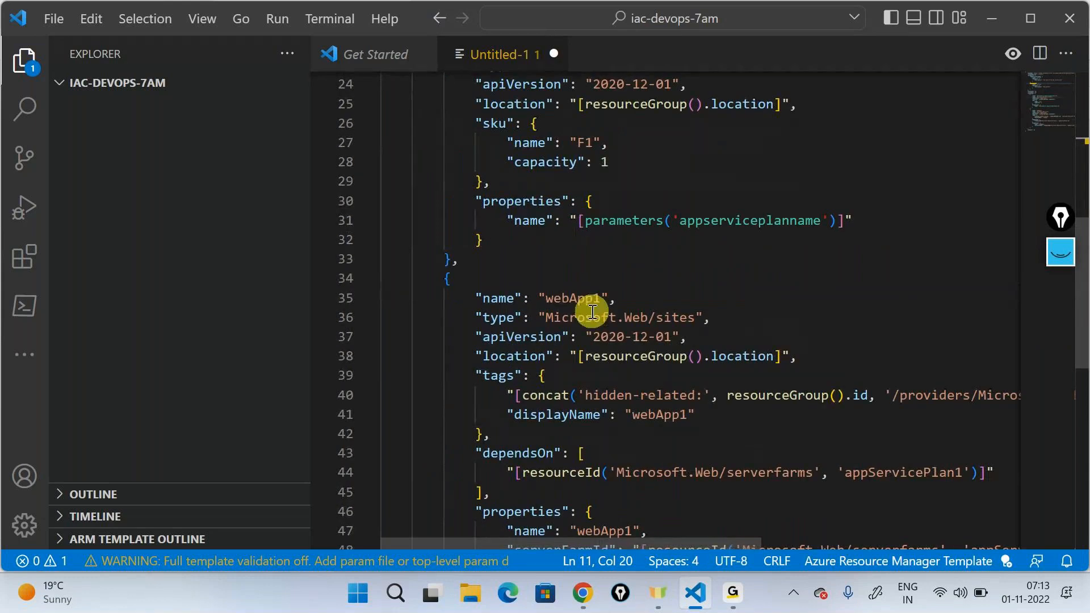
{"action": "double_click", "coordinate": [585, 299]}
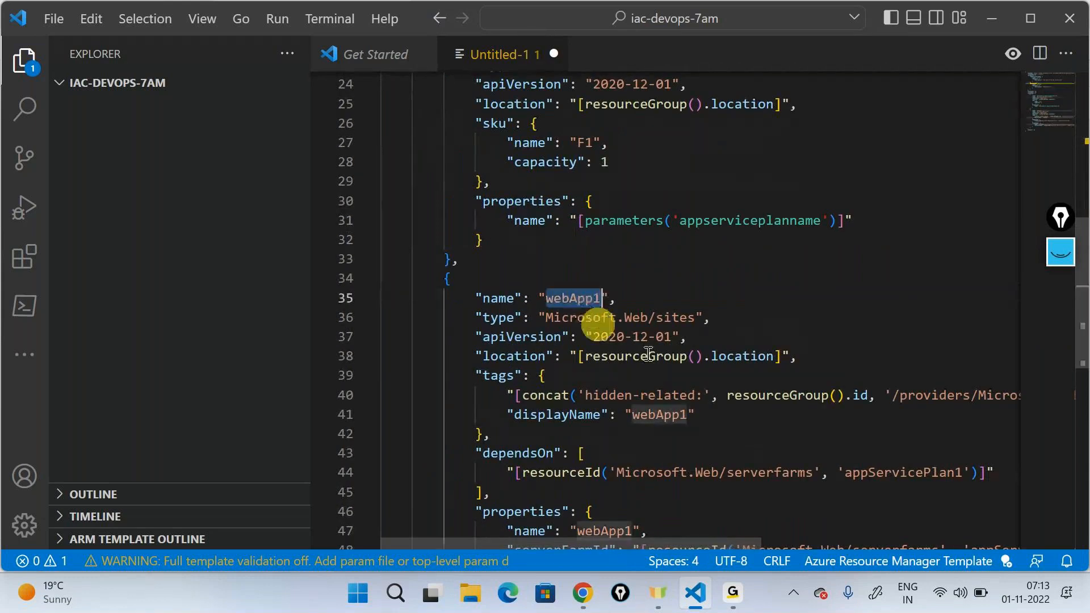
{"action": "type", "text": "[pa"}
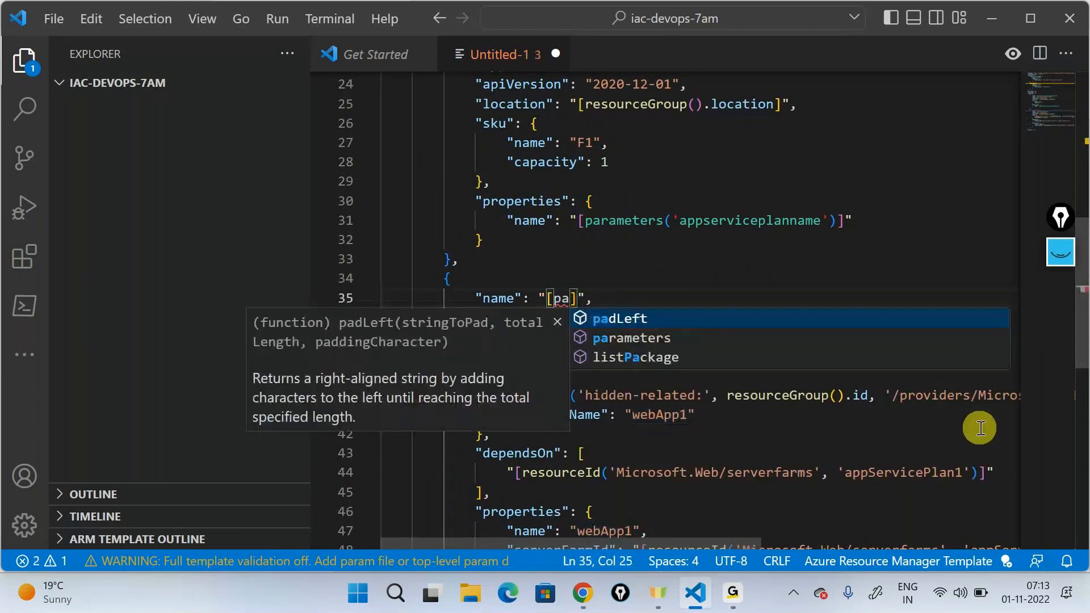
{"action": "key", "text": "Return"}
{"action": "key", "text": "BackSpace"}
{"action": "key", "text": "BackSpace"}
{"action": "key", "text": "BackSpace"}
{"action": "key", "text": "BackSpace"}
{"action": "key", "text": "BackSpace"}
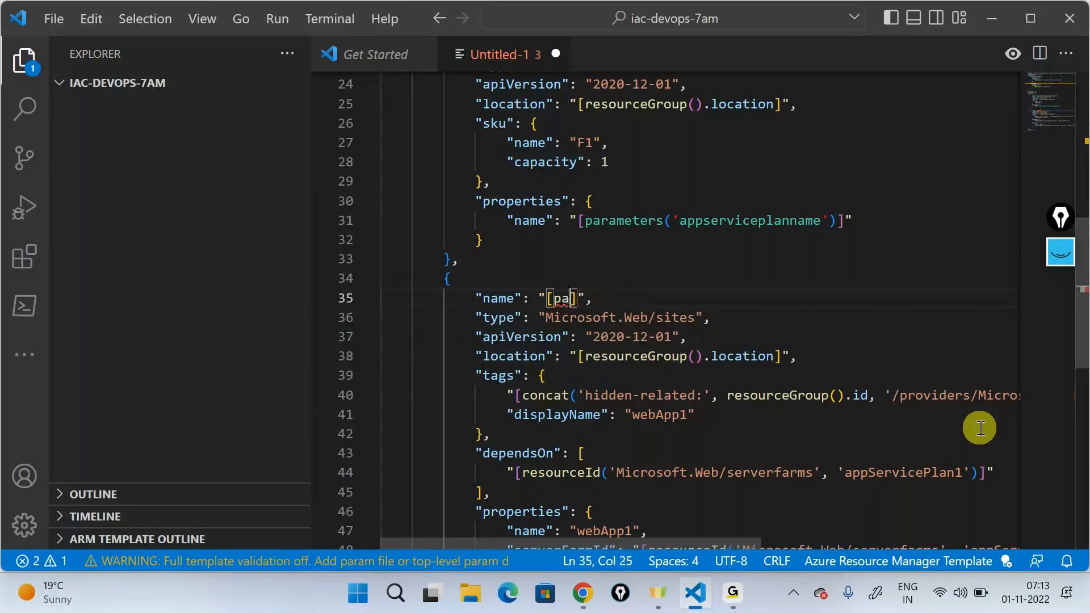
{"action": "type", "text": "ra"}
{"action": "key", "text": "Return"}
{"action": "type", "text": "("}
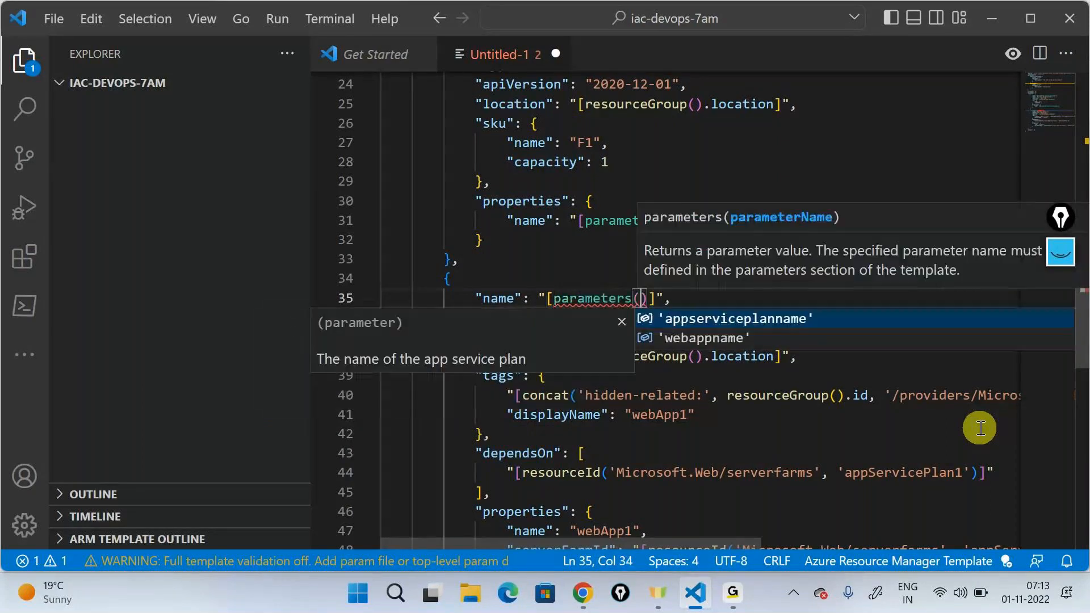
{"action": "key", "text": "Down"}
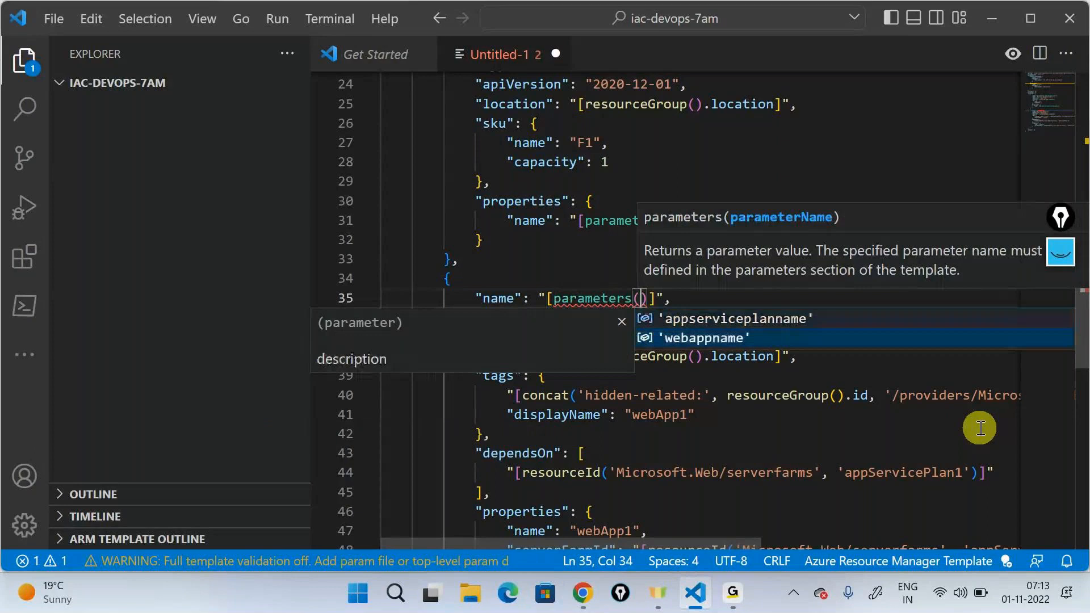
{"action": "key", "text": "Return"}
Step: Delete the tags block from the web app resource, along with the blank line it leaves
{"action": "left_click", "coordinate": [485, 318]}
{"action": "left_click_drag", "start_coordinate": [504, 321], "coordinate": [713, 318]}
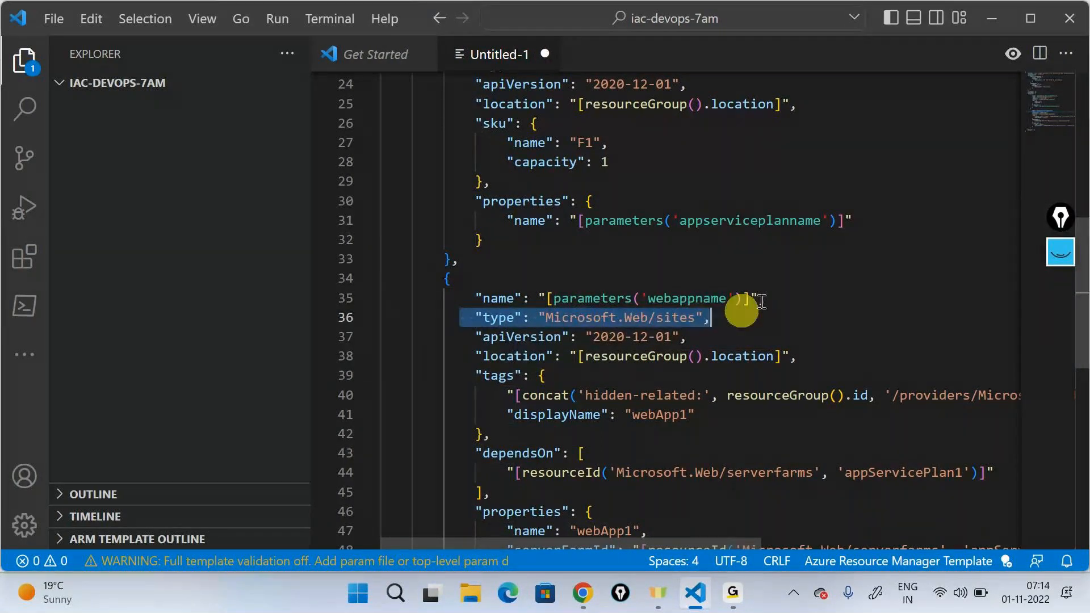
{"action": "scroll", "coordinate": [778, 267], "scroll_direction": "down", "scroll_amount": 2}
{"action": "left_click", "coordinate": [487, 282]}
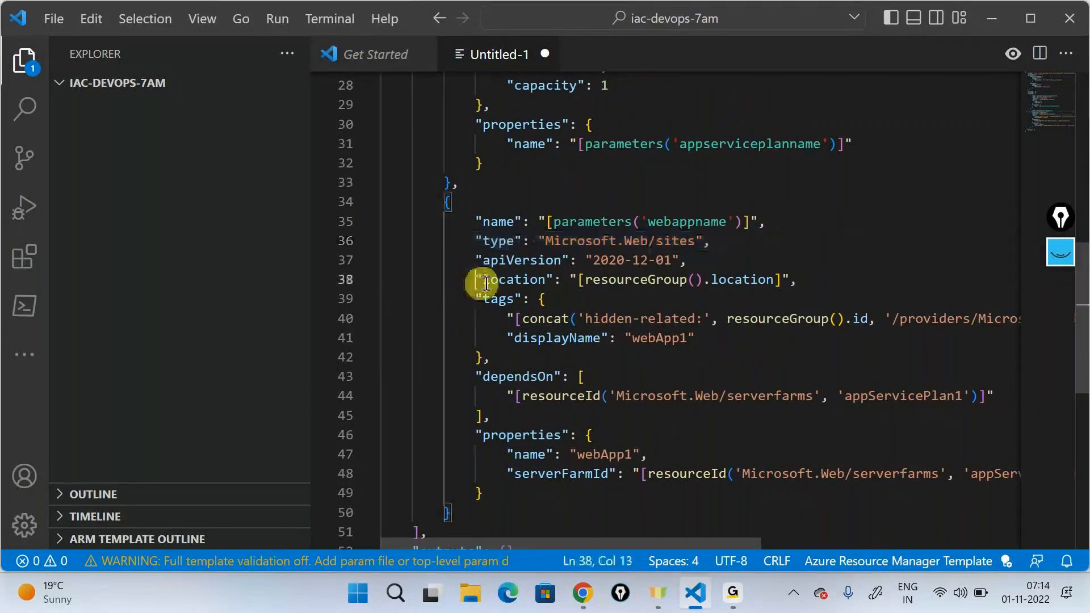
{"action": "left_click_drag", "start_coordinate": [486, 282], "coordinate": [798, 279]}
{"action": "left_click_drag", "start_coordinate": [506, 376], "coordinate": [462, 297]}
{"action": "left_click", "coordinate": [503, 356]}
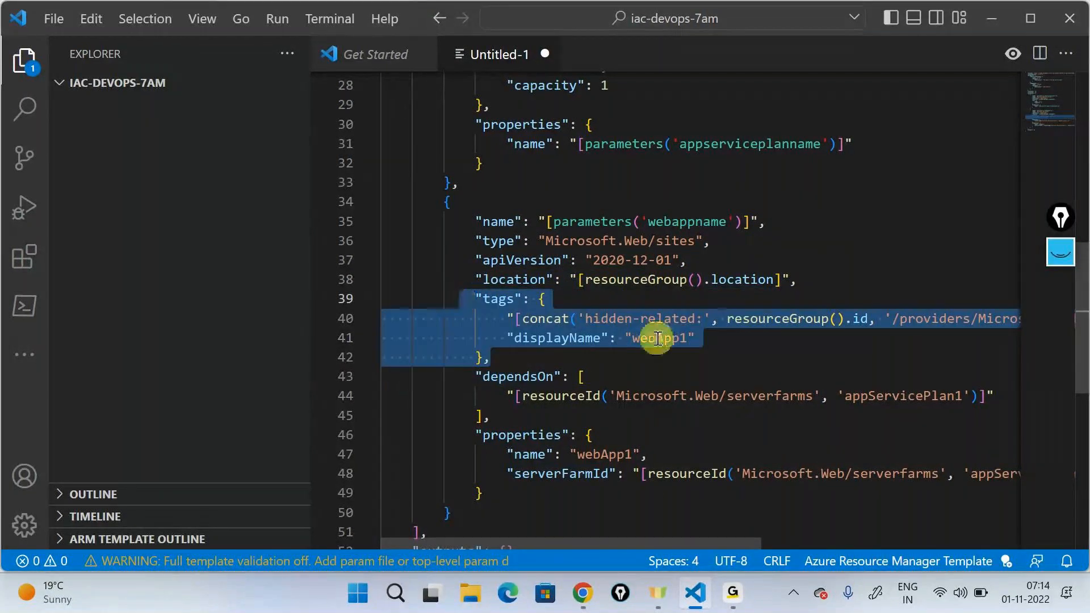
{"action": "key", "text": "BackSpace"}
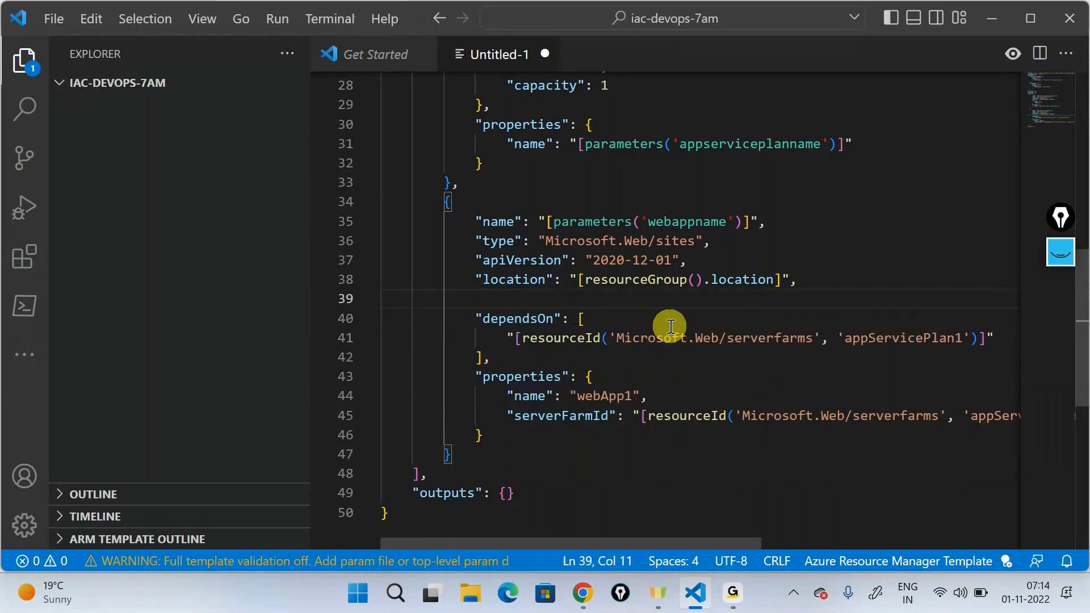
{"action": "key", "text": "BackSpace"}
{"action": "key", "text": "BackSpace"}
{"action": "key", "text": "BackSpace"}
{"action": "key", "text": "BackSpace"}
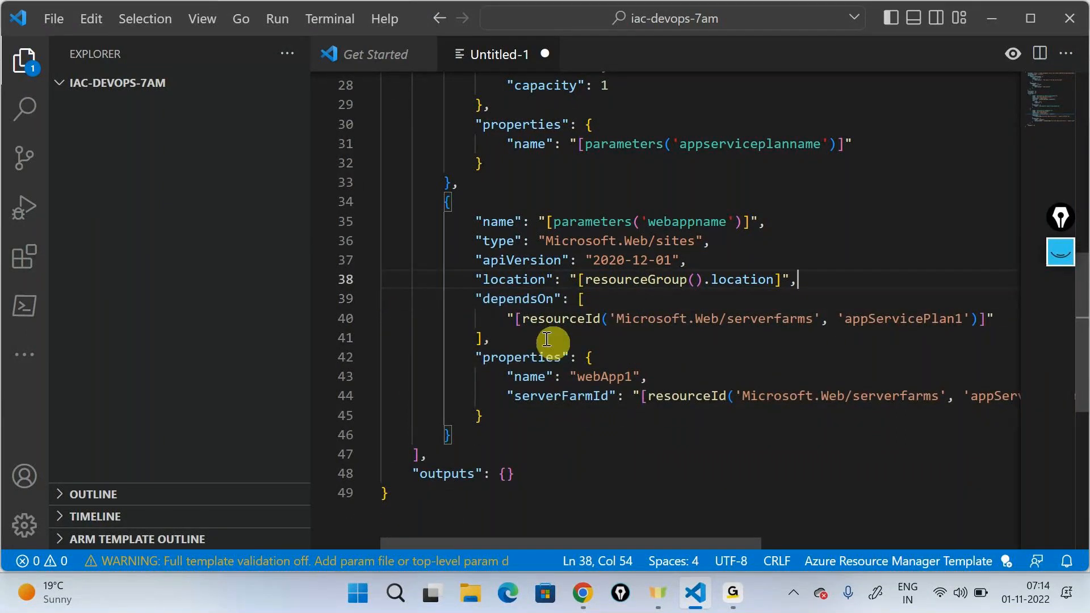
Step: Replace 'appServicePlan1' in the web app resource's dependsOn resourceId with parameters('appserviceplanname')
{"action": "double_click", "coordinate": [560, 320]}
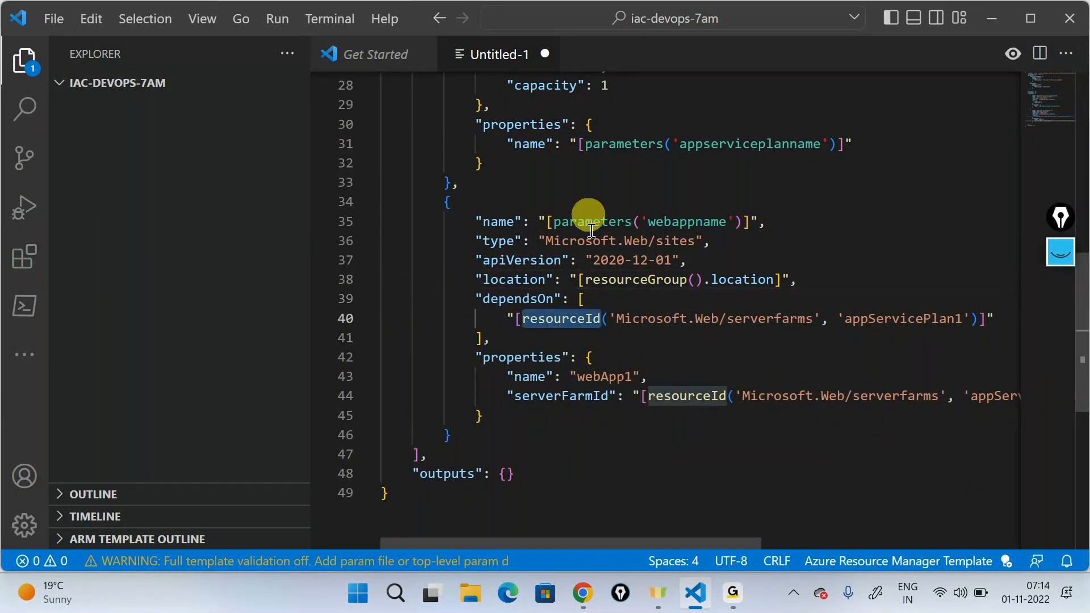
{"action": "left_click_drag", "start_coordinate": [694, 544], "coordinate": [755, 544]}
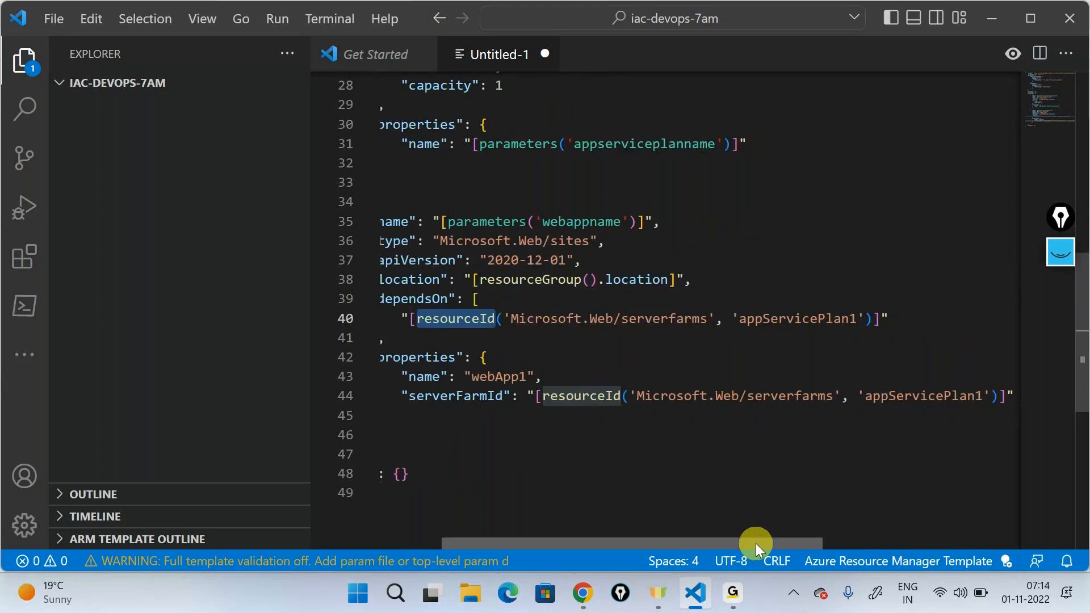
{"action": "mouse_move", "coordinate": [732, 318]}
{"action": "left_click_drag", "start_coordinate": [732, 318], "coordinate": [864, 323]}
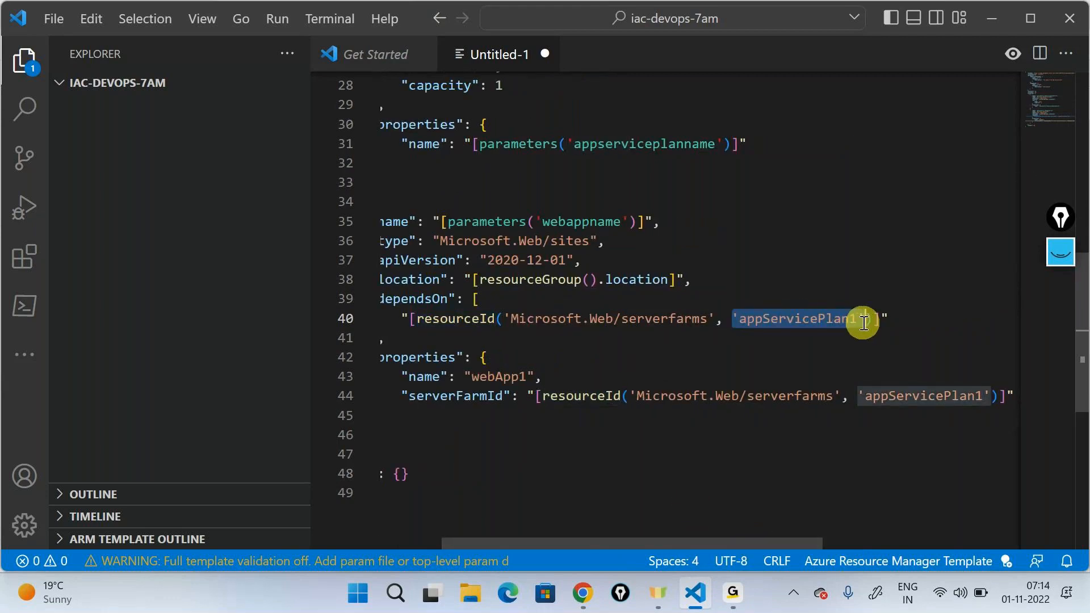
{"action": "type", "text": "pa"}
{"action": "left_click", "coordinate": [907, 359]}
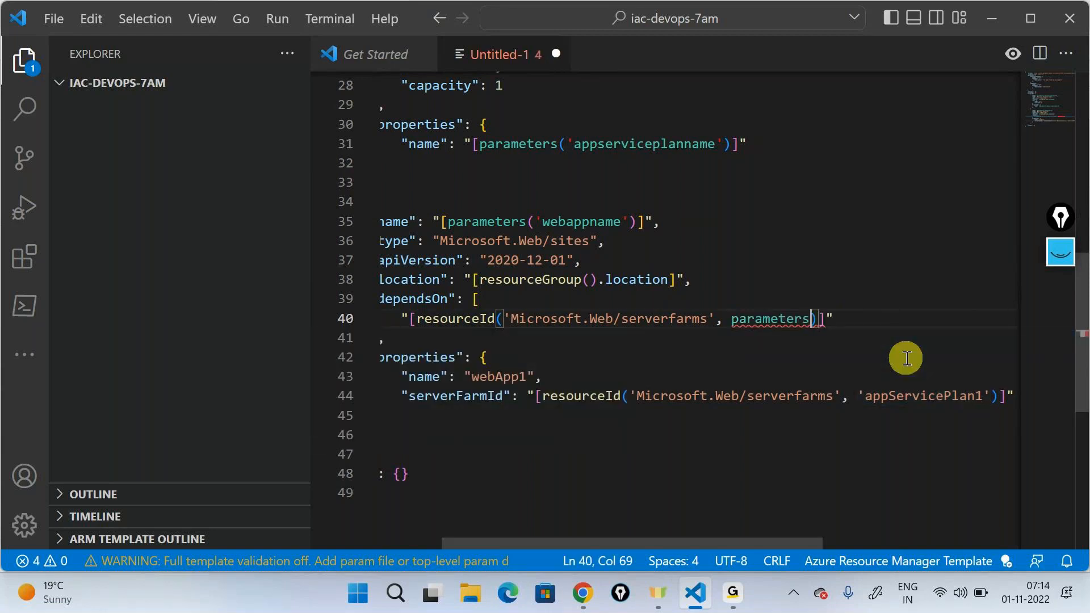
{"action": "type", "text": "("}
{"action": "key", "text": "Return"}
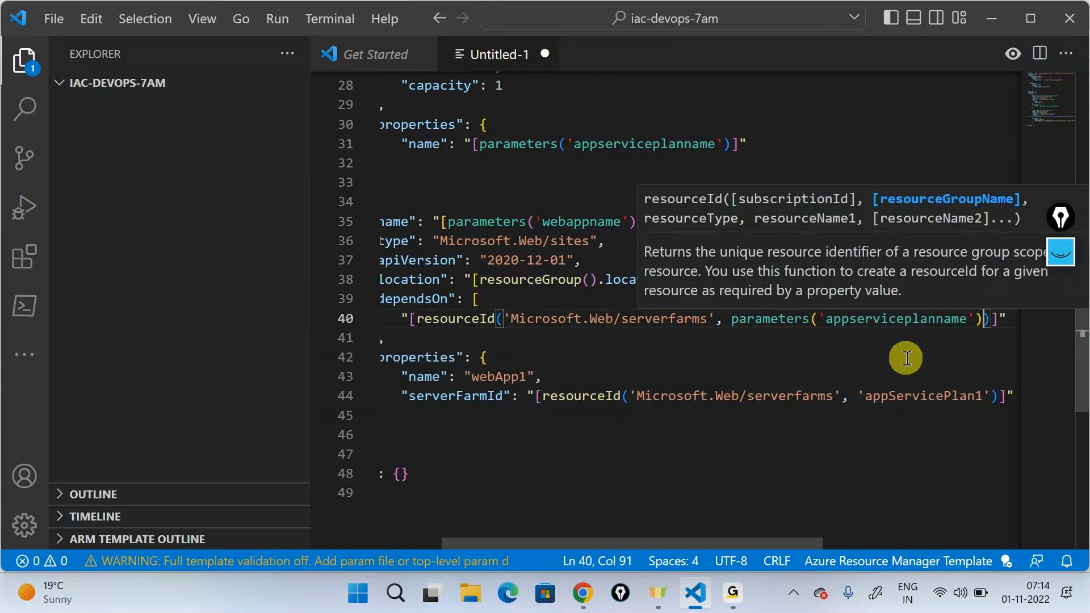
Step: Replace the name value webApp1 inside the web app resource's properties block with the expression [parameters('webappname')]
{"action": "left_click", "coordinate": [664, 418]}
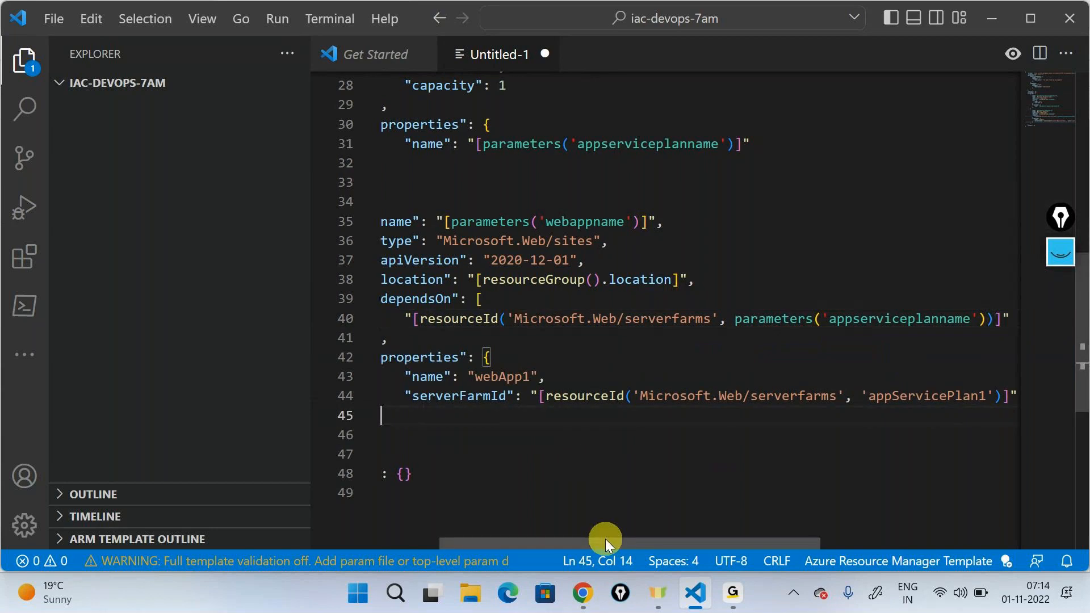
{"action": "left_click_drag", "start_coordinate": [605, 544], "coordinate": [534, 550]}
{"action": "scroll", "coordinate": [538, 426], "scroll_direction": "down", "scroll_amount": 1}
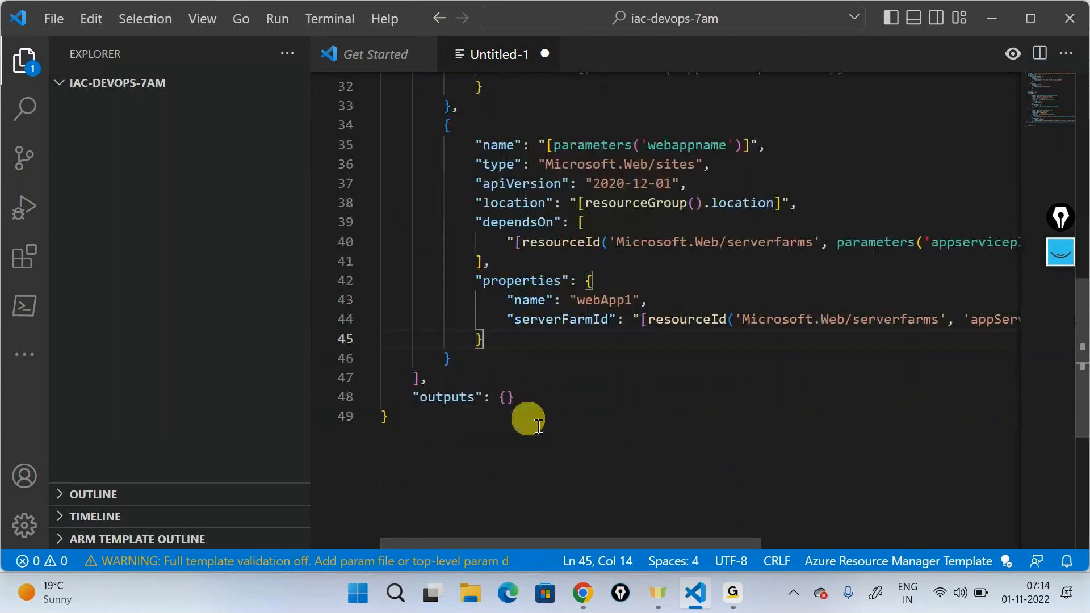
{"action": "double_click", "coordinate": [596, 300]}
{"action": "type", "text": "["}
{"action": "type", "text": "parameters"}
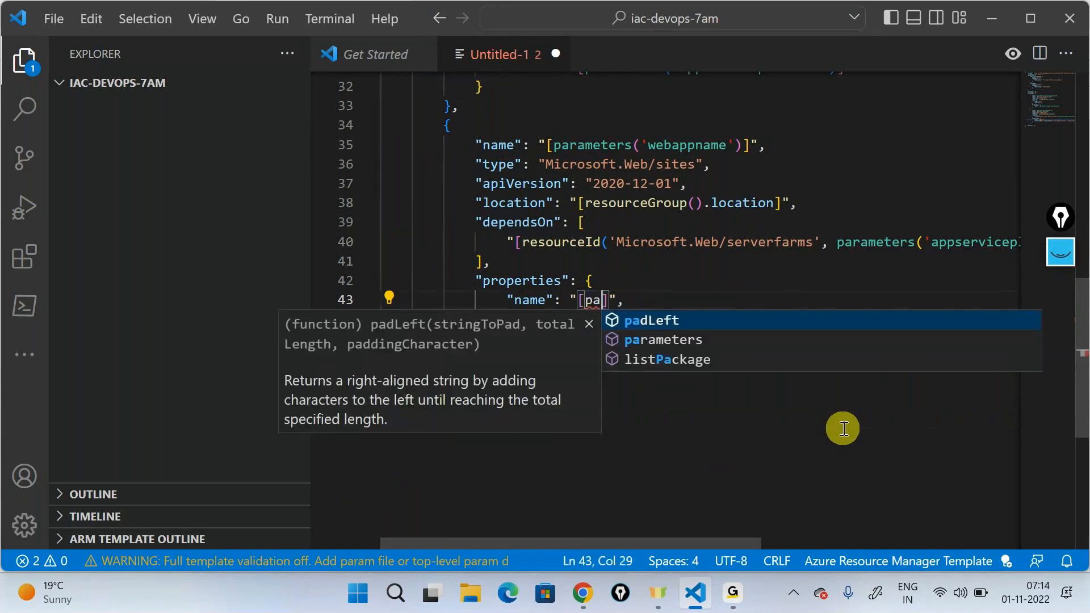
{"action": "type", "text": "("}
{"action": "key", "text": "Down"}
{"action": "key", "text": "Return"}
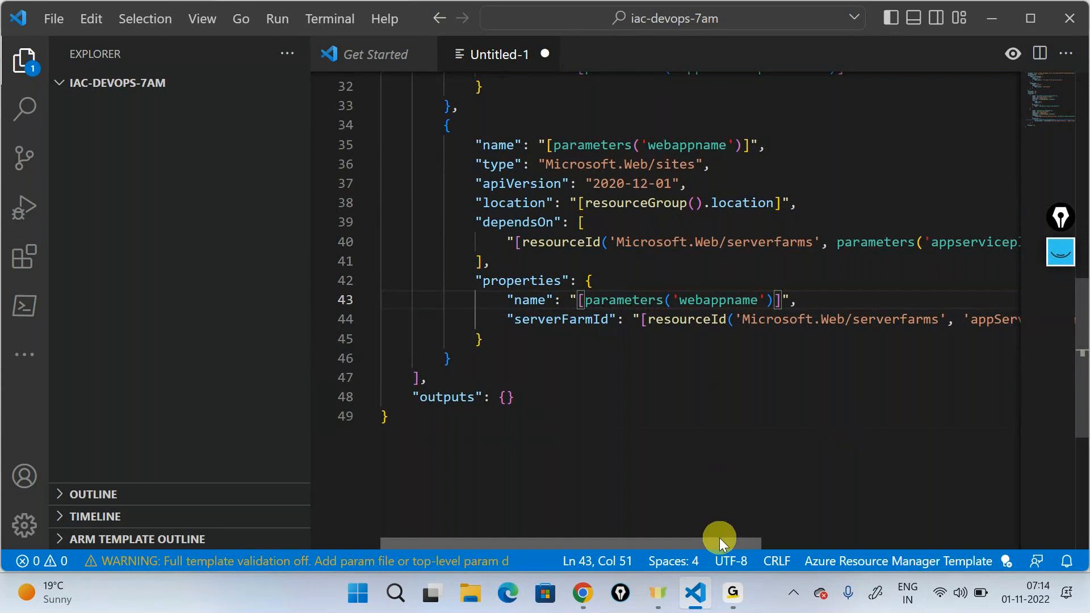
Step: Replace 'appServicePlan1' in the web app's serverFarmId resourceId with parameters('appserviceplanname')
{"action": "left_click_drag", "start_coordinate": [720, 539], "coordinate": [938, 530]}
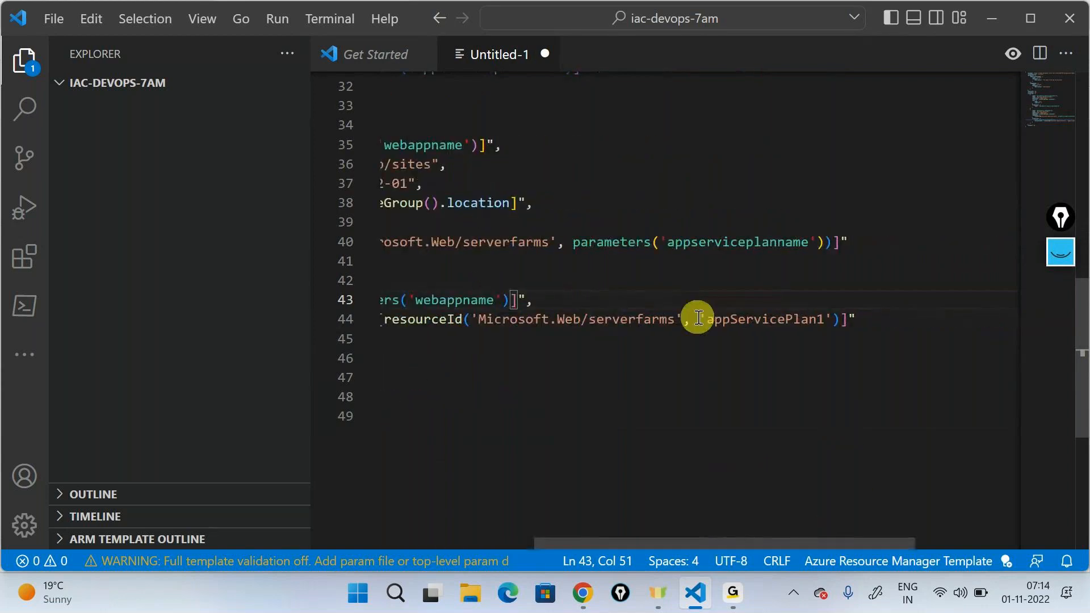
{"action": "left_click", "coordinate": [833, 320]}
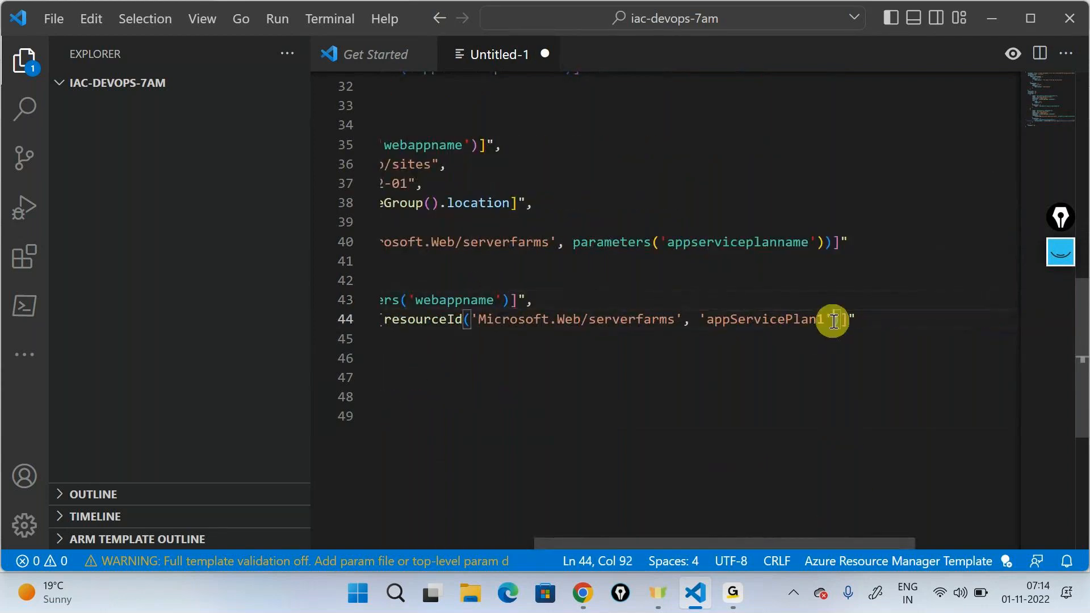
{"action": "key", "text": "BackSpace"}
{"action": "key", "text": "BackSpace"}
{"action": "key", "text": "BackSpace"}
{"action": "key", "text": "BackSpace"}
{"action": "key", "text": "BackSpace"}
{"action": "key", "text": "BackSpace"}
{"action": "key", "text": "BackSpace"}
{"action": "key", "text": "BackSpace"}
{"action": "key", "text": "BackSpace"}
{"action": "key", "text": "BackSpace"}
{"action": "key", "text": "BackSpace"}
{"action": "key", "text": "BackSpace"}
{"action": "key", "text": "BackSpace"}
{"action": "key", "text": "BackSpace"}
{"action": "key", "text": "BackSpace"}
{"action": "key", "text": "BackSpace"}
{"action": "key", "text": "BackSpace"}
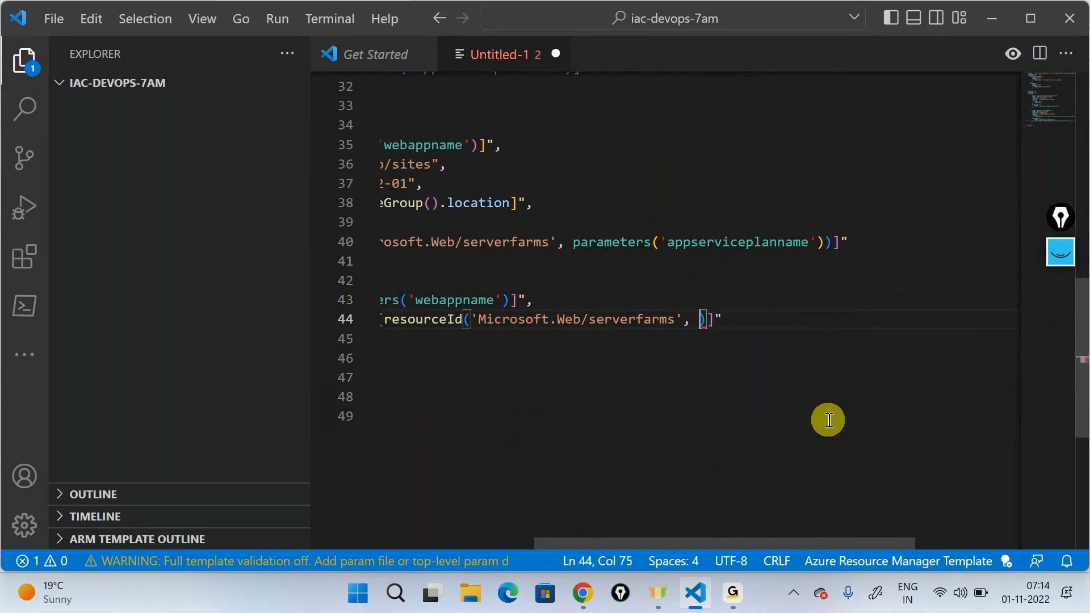
{"action": "key", "text": "BackSpace"}
{"action": "type", "text": "pa"}
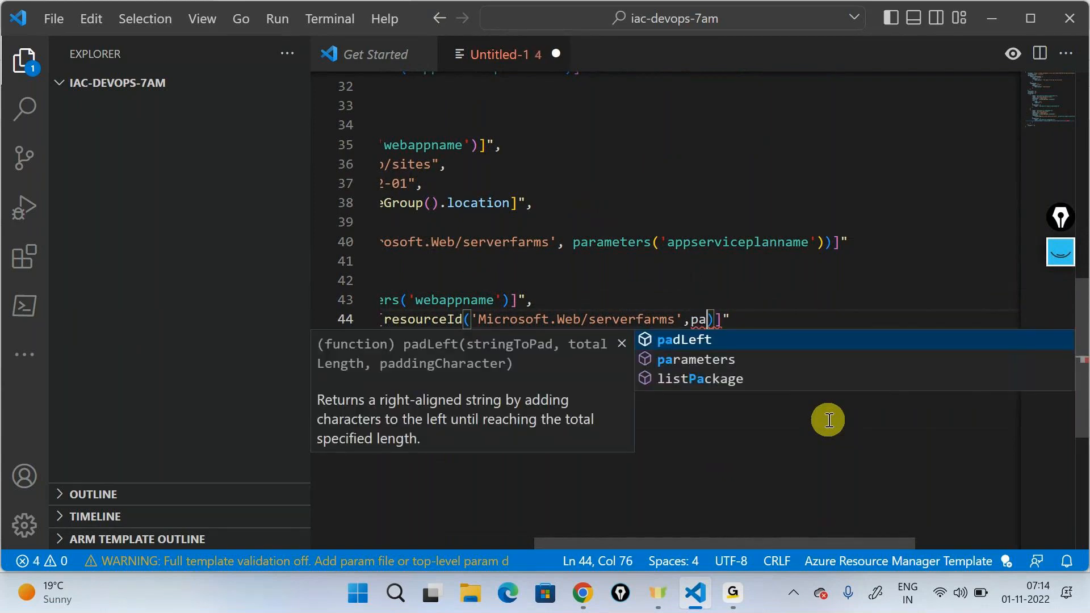
{"action": "key", "text": "Down"}
{"action": "key", "text": "Return"}
{"action": "type", "text": "("}
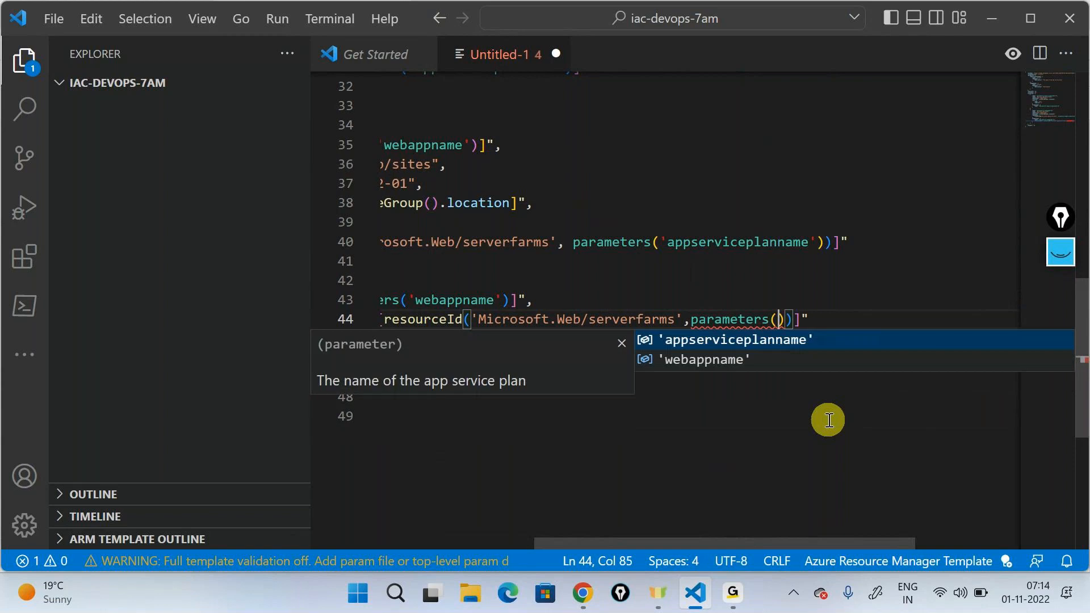
{"action": "key", "text": "Return"}
{"action": "type", "text": ")"}
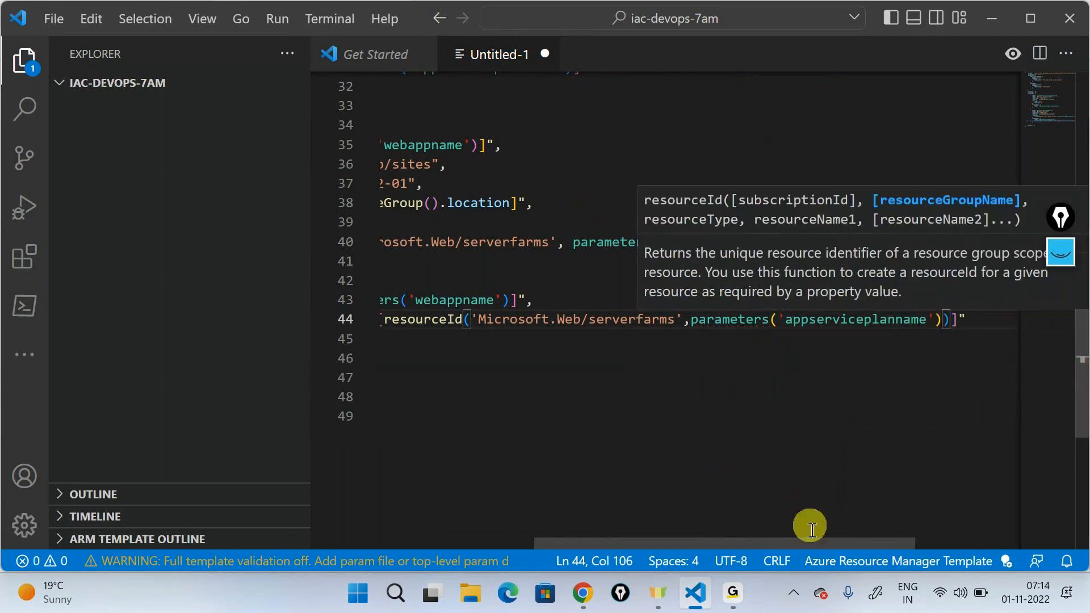
Step: Preview the template's resources and their dependency in ARM Viewer, and close the preview
{"action": "left_click_drag", "start_coordinate": [813, 535], "coordinate": [489, 567]}
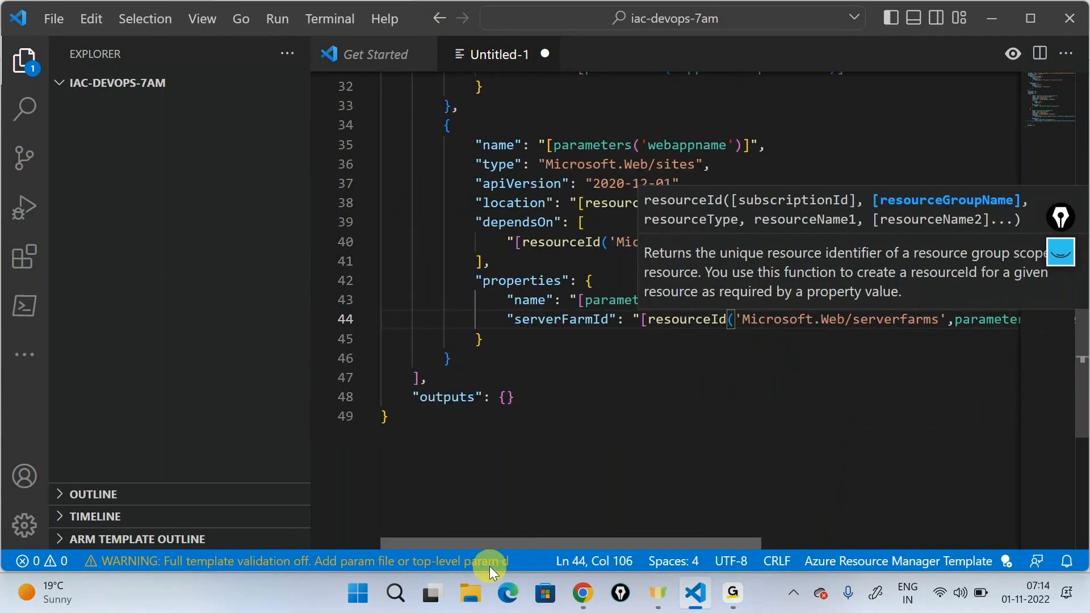
{"action": "scroll", "coordinate": [550, 463], "scroll_direction": "up", "scroll_amount": 10}
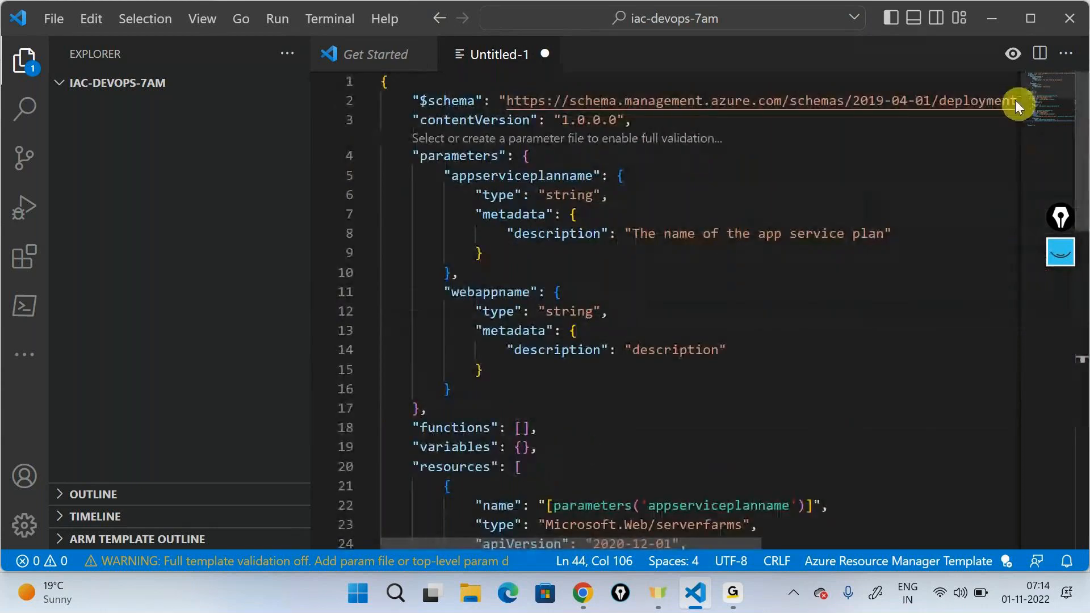
{"action": "left_click", "coordinate": [1012, 53]}
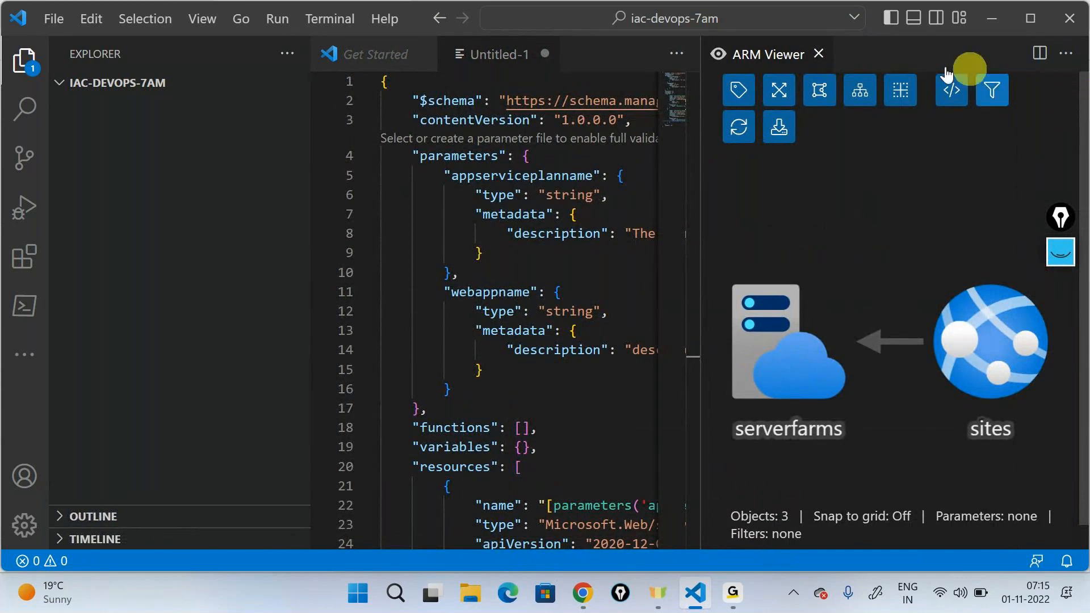
{"action": "left_click", "coordinate": [818, 53]}
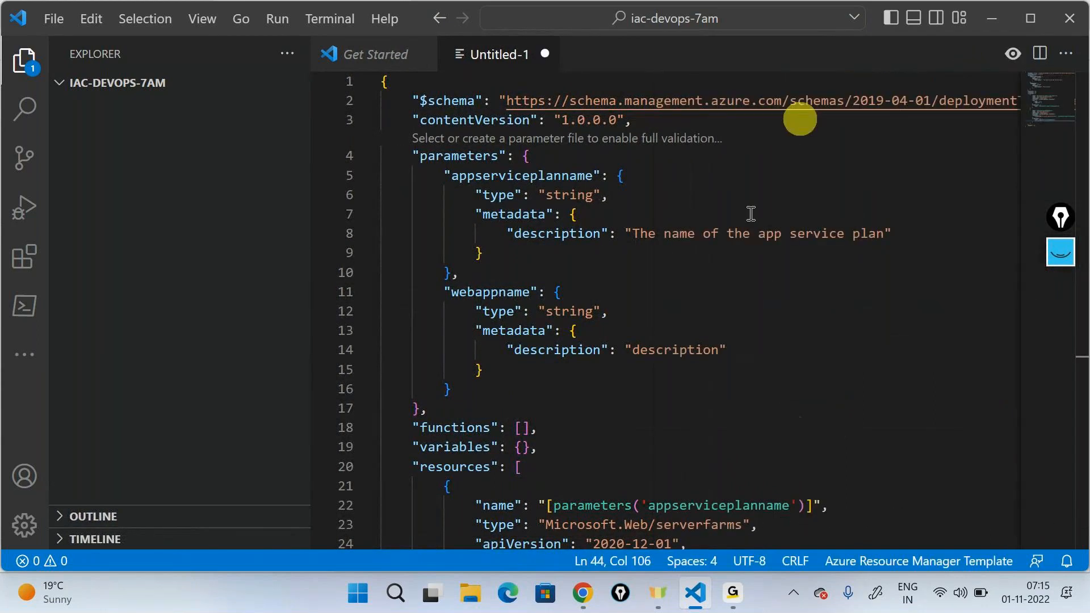
Step: Save the template in the iac-devops-7am folder as webapp with the JSON file type
{"action": "left_click", "coordinate": [642, 253]}
{"action": "key", "text": "ctrl+s"}
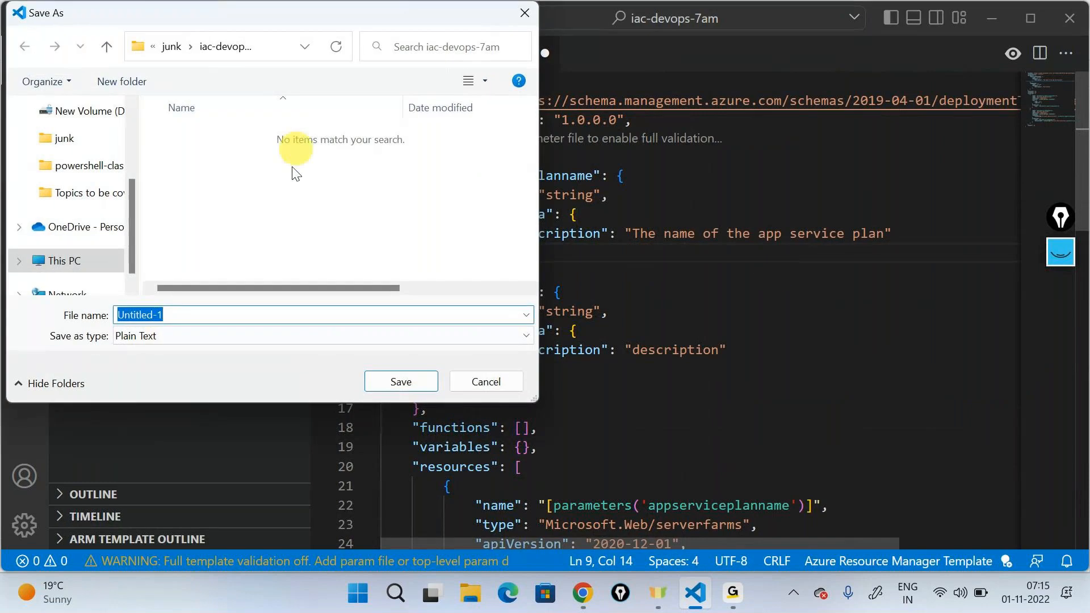
{"action": "type", "text": "webapp"}
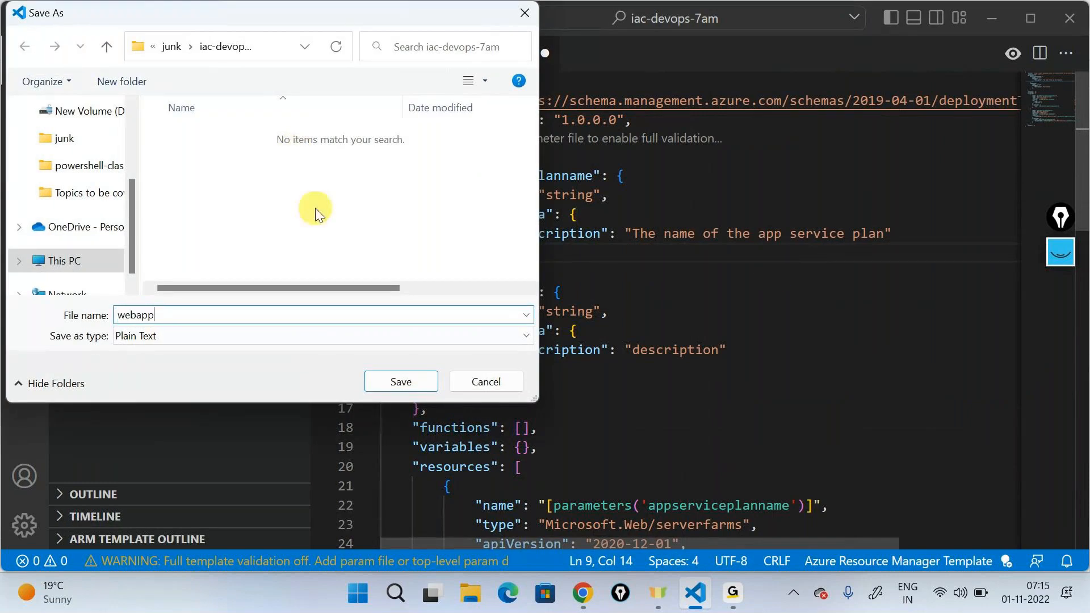
{"action": "left_click", "coordinate": [182, 335]}
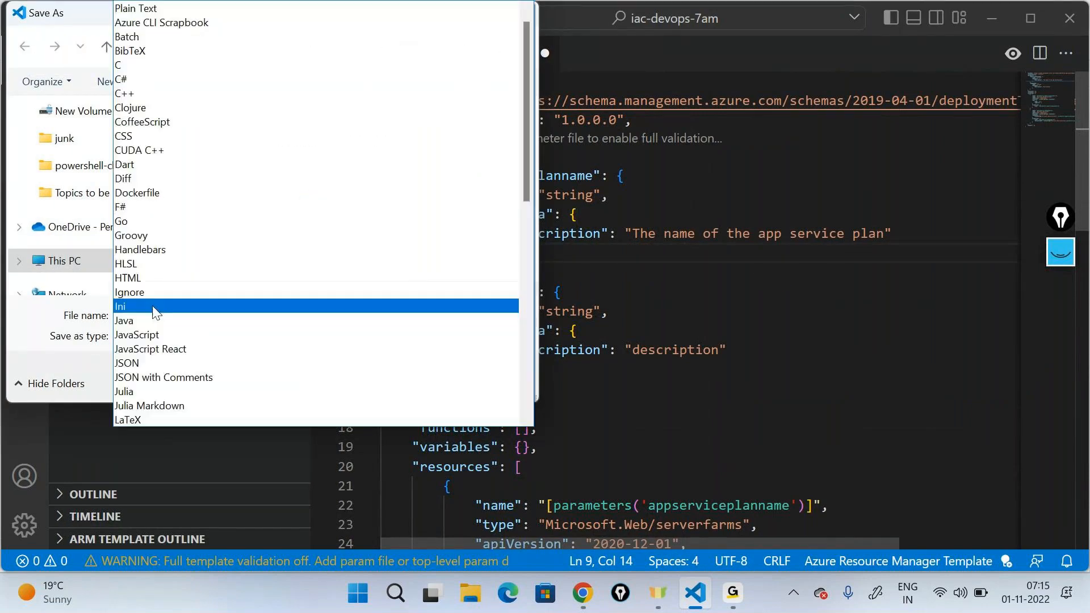
{"action": "left_click", "coordinate": [150, 362]}
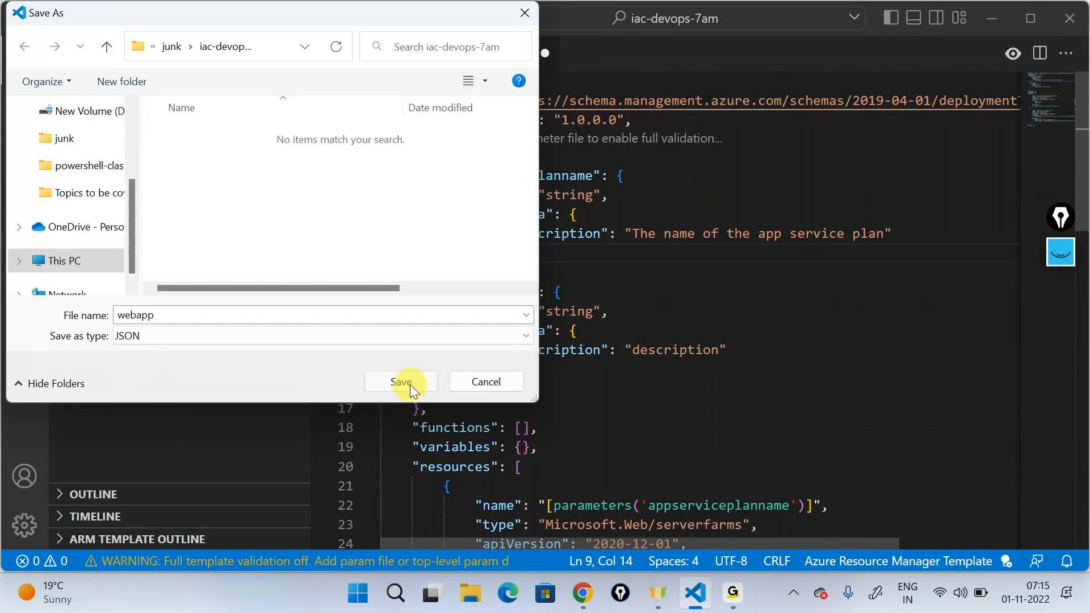
{"action": "left_click", "coordinate": [410, 384]}
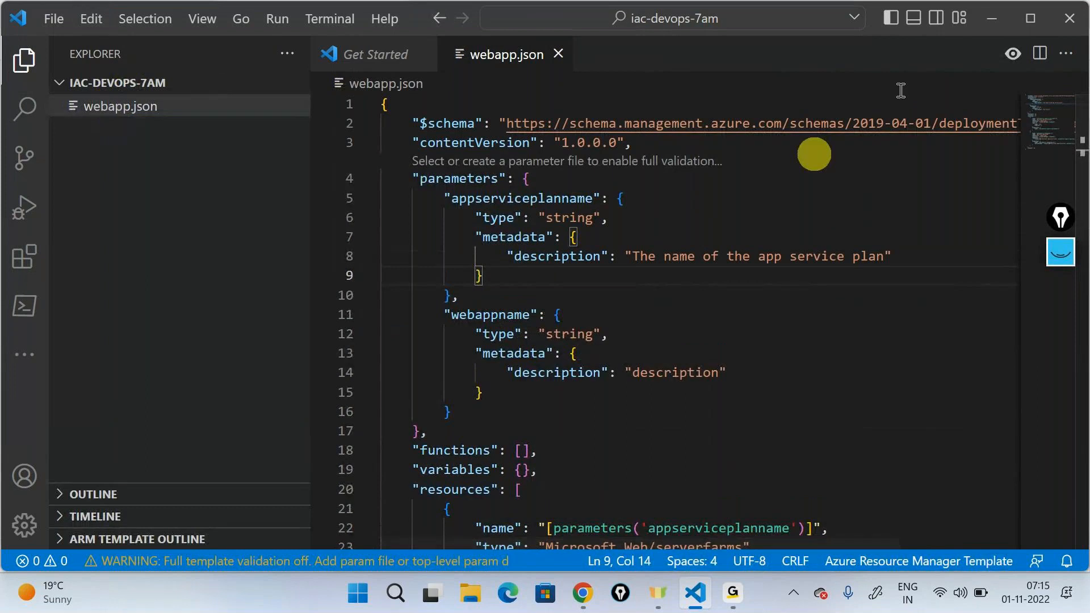
Step: Switch to Azure DevOps in the browser, open the iosapplication repository's files, look inside its iosapplication folder and return to the root
{"action": "left_click", "coordinate": [985, 17]}
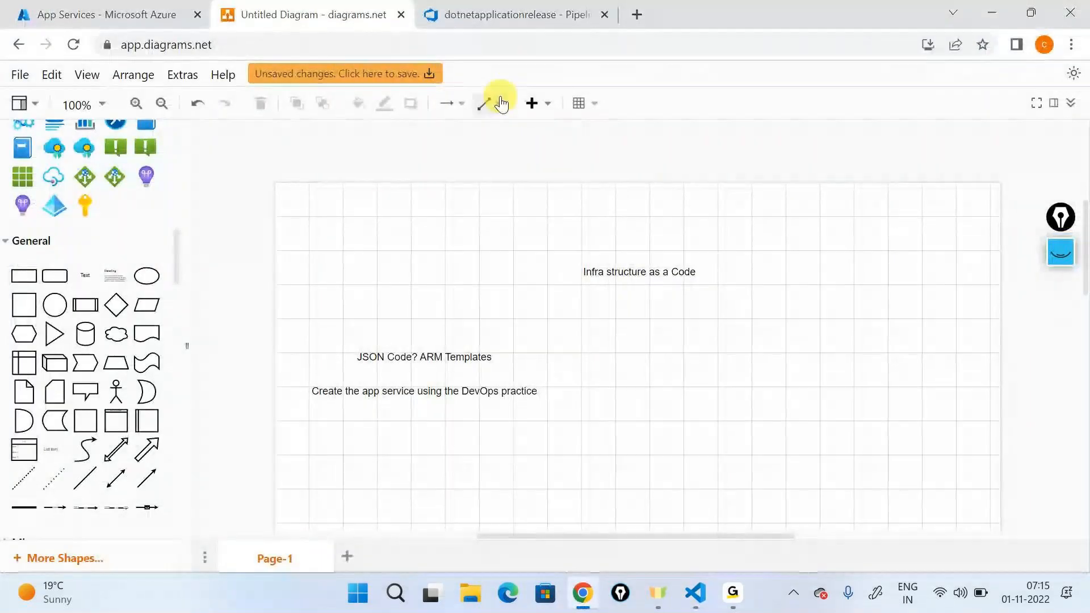
{"action": "left_click", "coordinate": [507, 17]}
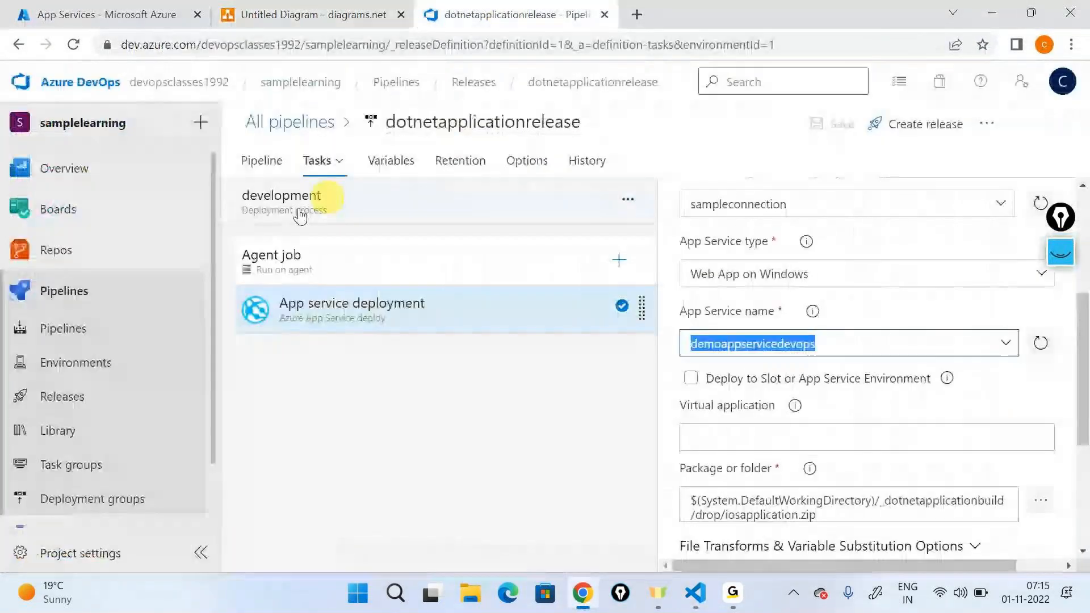
{"action": "left_click", "coordinate": [119, 253]}
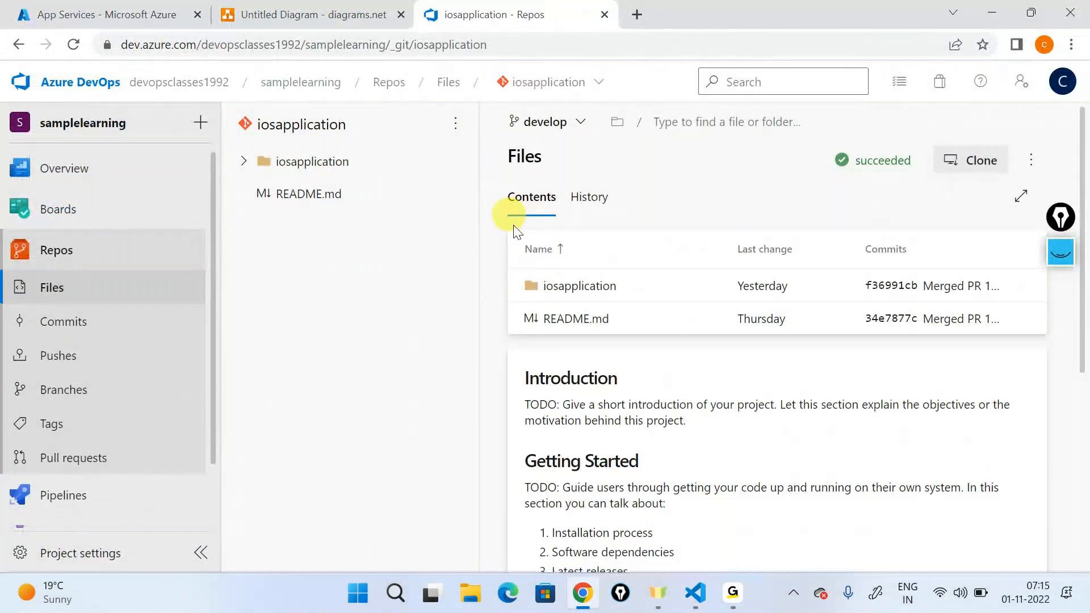
{"action": "left_click", "coordinate": [579, 286]}
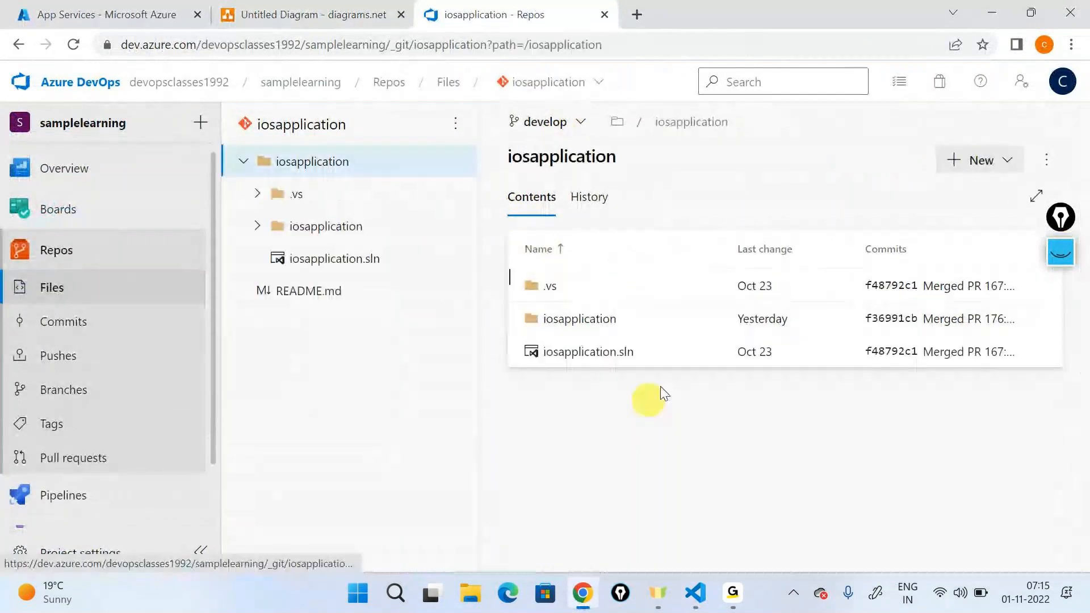
{"action": "left_click", "coordinate": [244, 162]}
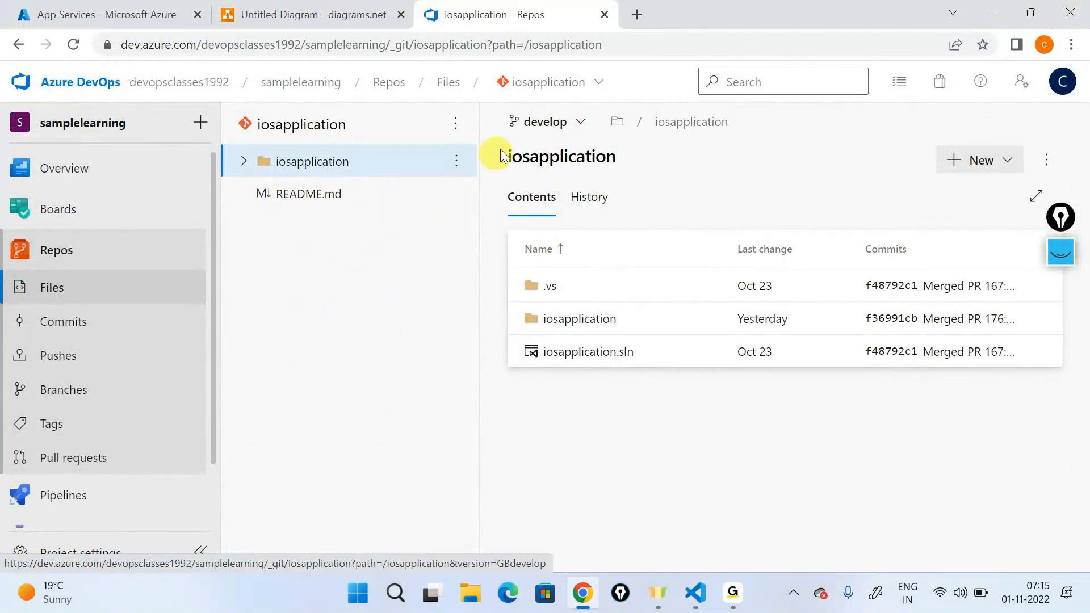
{"action": "left_click", "coordinate": [336, 132]}
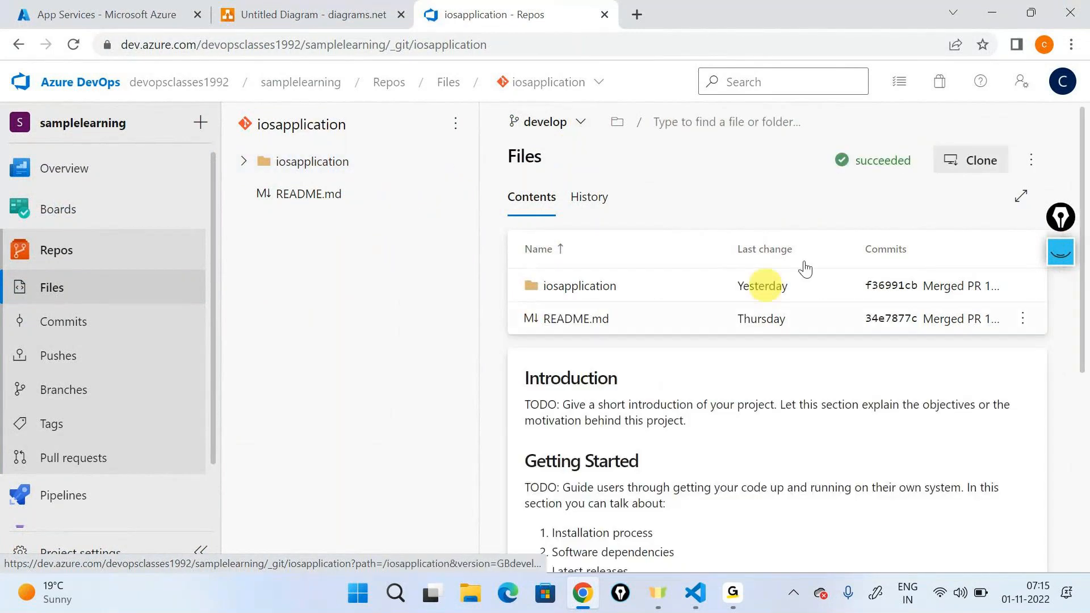
Step: Clone the iosapplication repository in VS Code into the junk folder, and open the clone in a new, maximized window
{"action": "left_click", "coordinate": [971, 160]}
{"action": "left_click", "coordinate": [759, 296]}
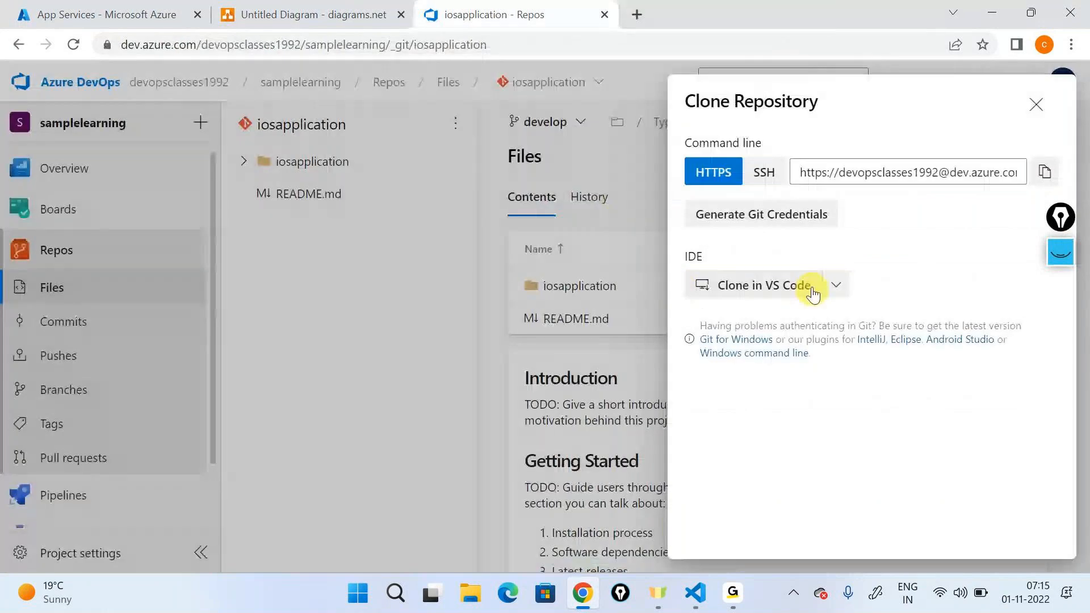
{"action": "left_click", "coordinate": [582, 313]}
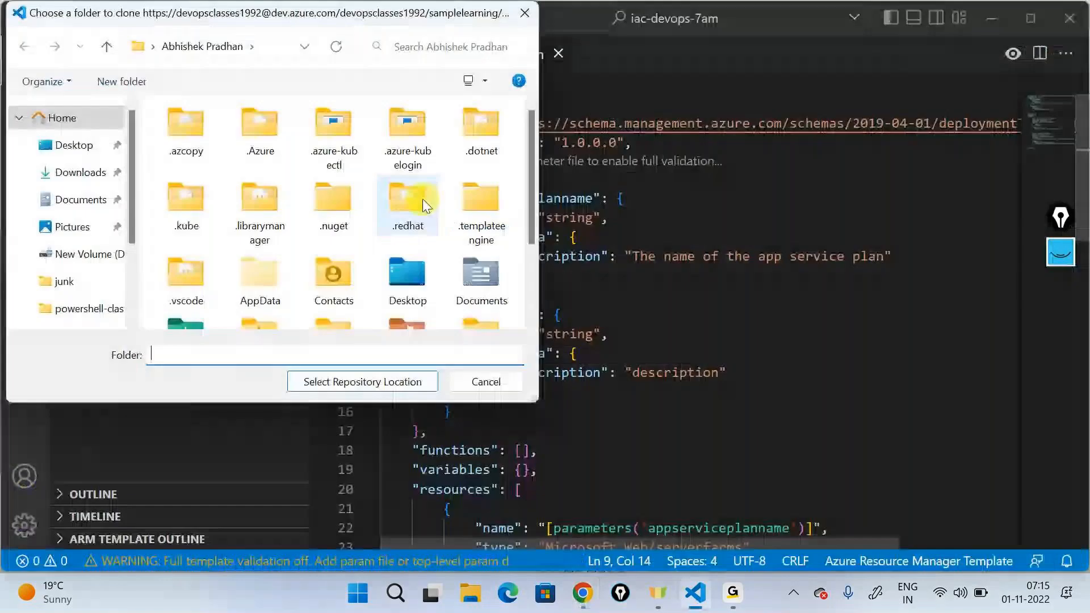
{"action": "scroll", "coordinate": [90, 261], "scroll_direction": "down", "scroll_amount": 2}
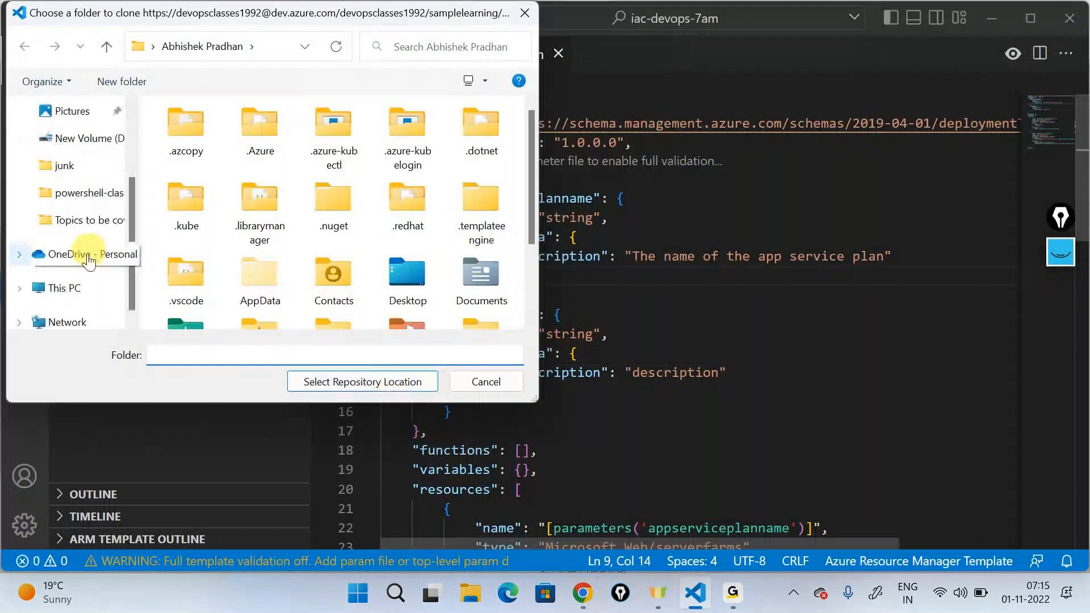
{"action": "scroll", "coordinate": [67, 239], "scroll_direction": "up", "scroll_amount": 1}
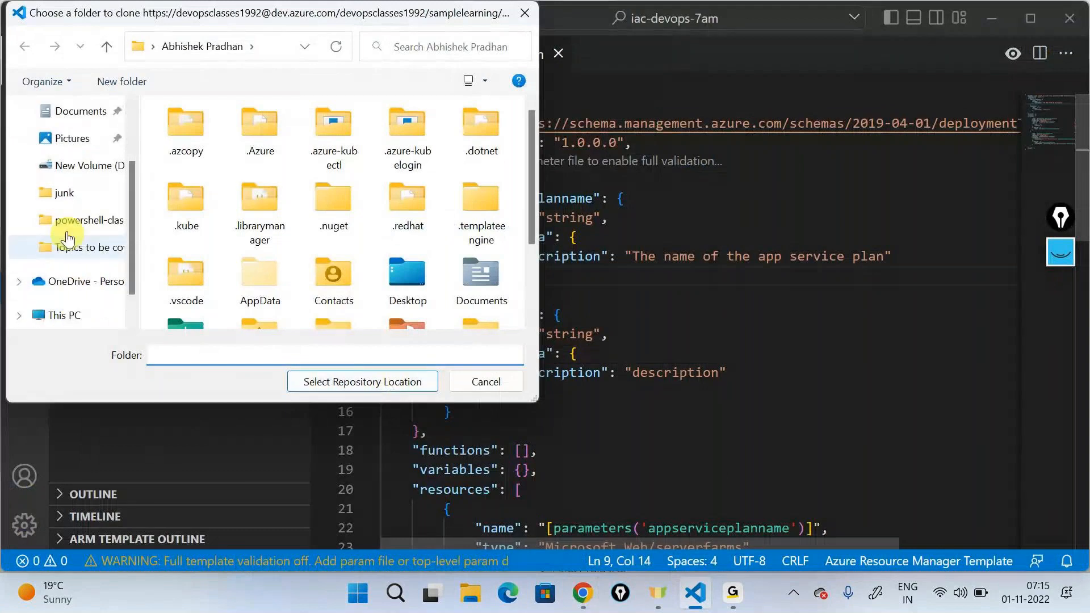
{"action": "left_click", "coordinate": [56, 193]}
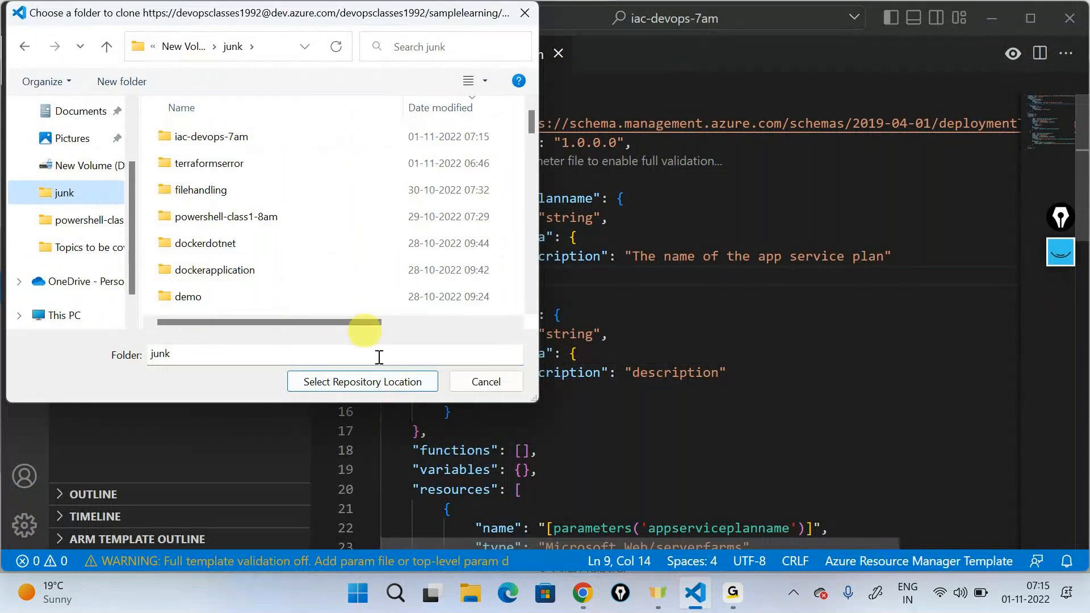
{"action": "left_click", "coordinate": [397, 387]}
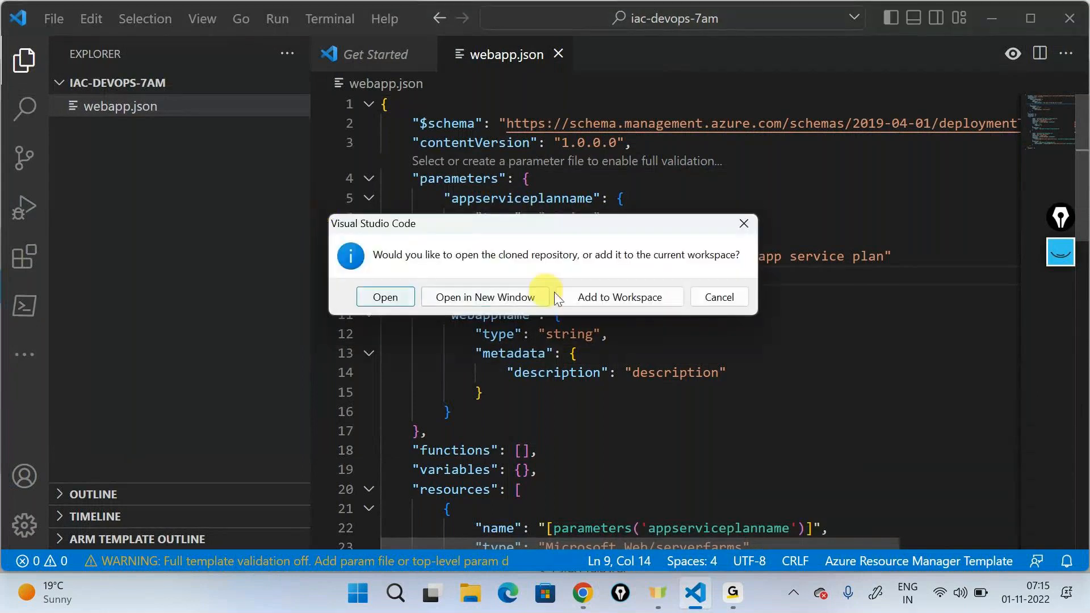
{"action": "left_click", "coordinate": [475, 298]}
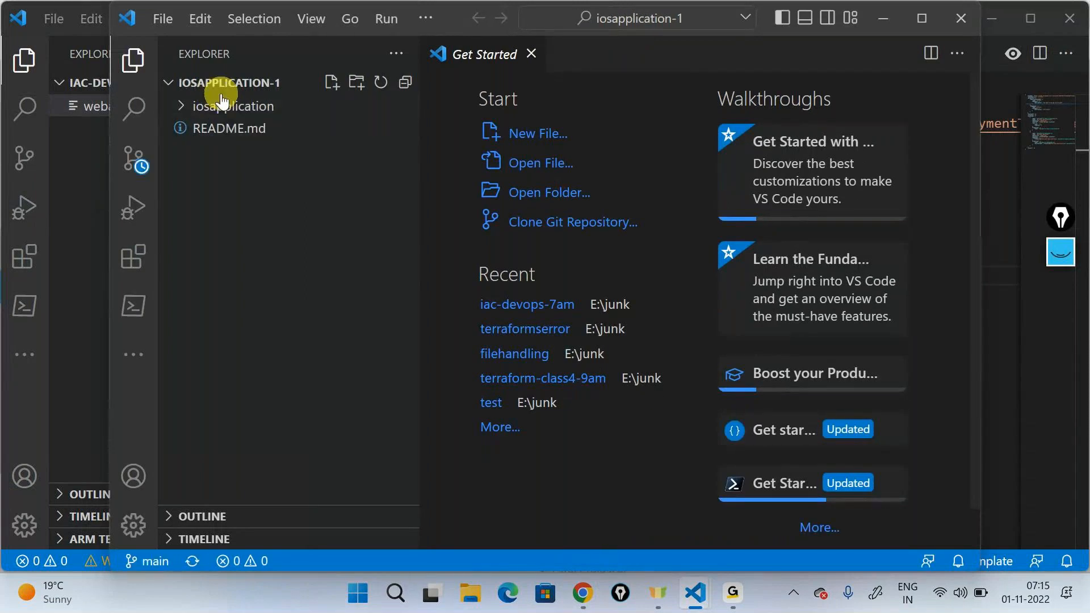
{"action": "left_click", "coordinate": [917, 22]}
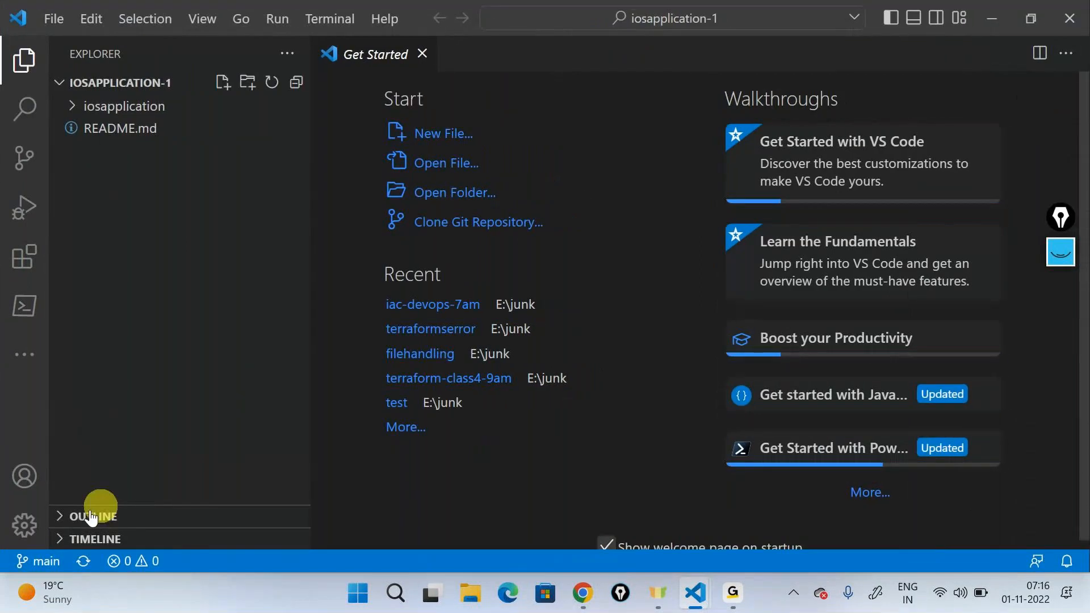
Step: Check out origin/develop and create a new branch from it, named feature/ followed by the developer's first name and -iactest
{"action": "left_click", "coordinate": [39, 560]}
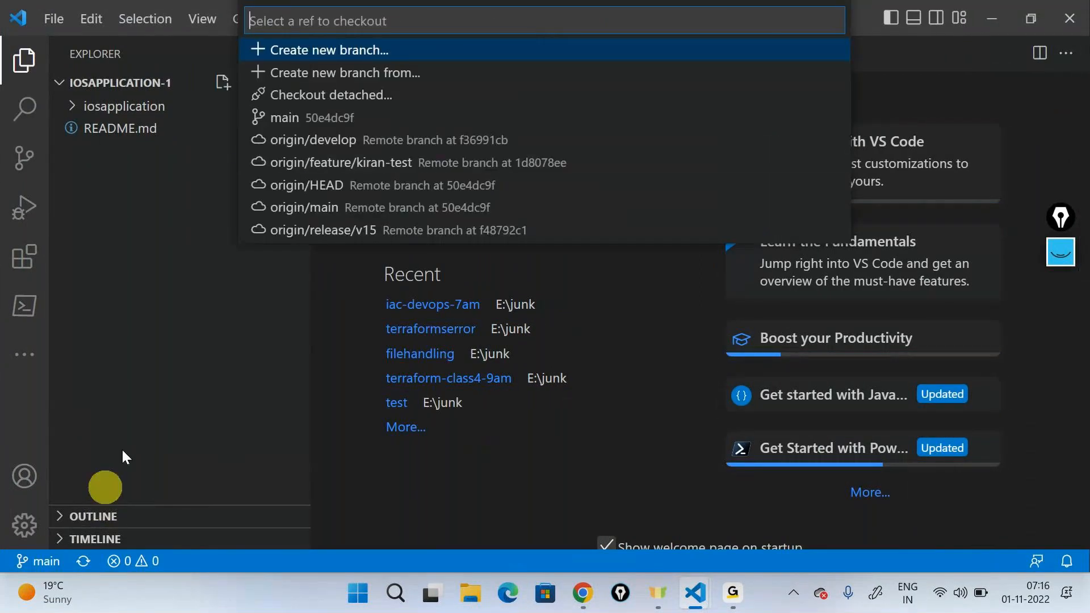
{"action": "left_click", "coordinate": [300, 149]}
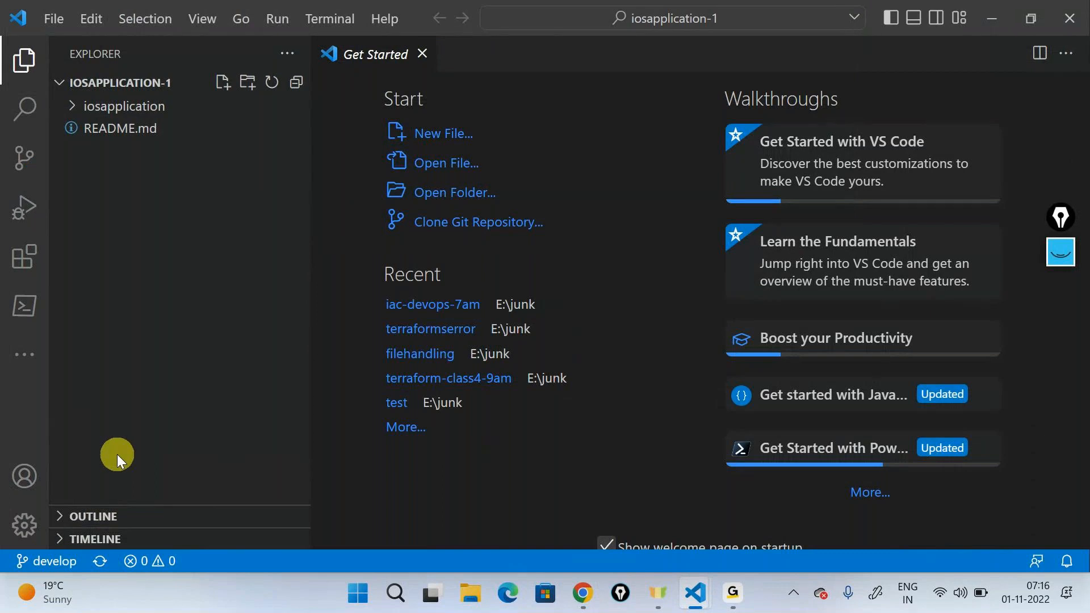
{"action": "left_click", "coordinate": [46, 561]}
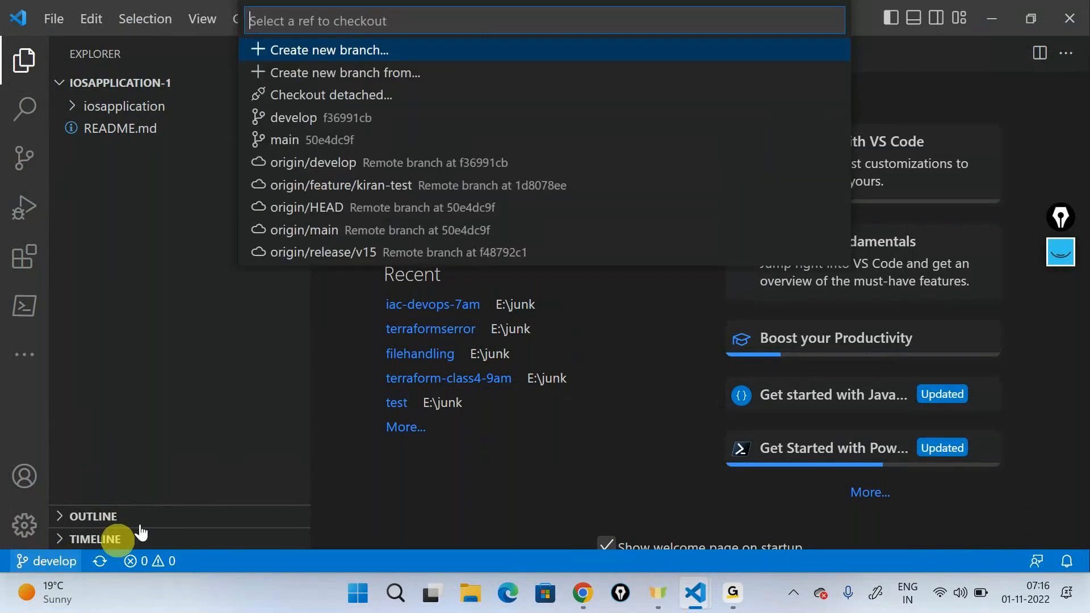
{"action": "left_click", "coordinate": [318, 51]}
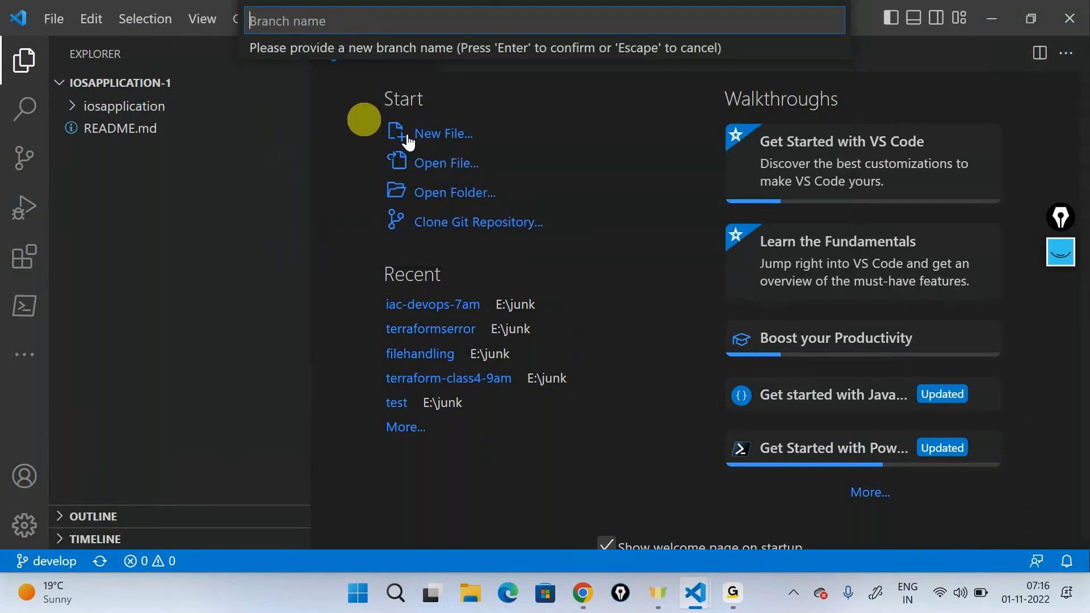
{"action": "type", "text": "feature/"}
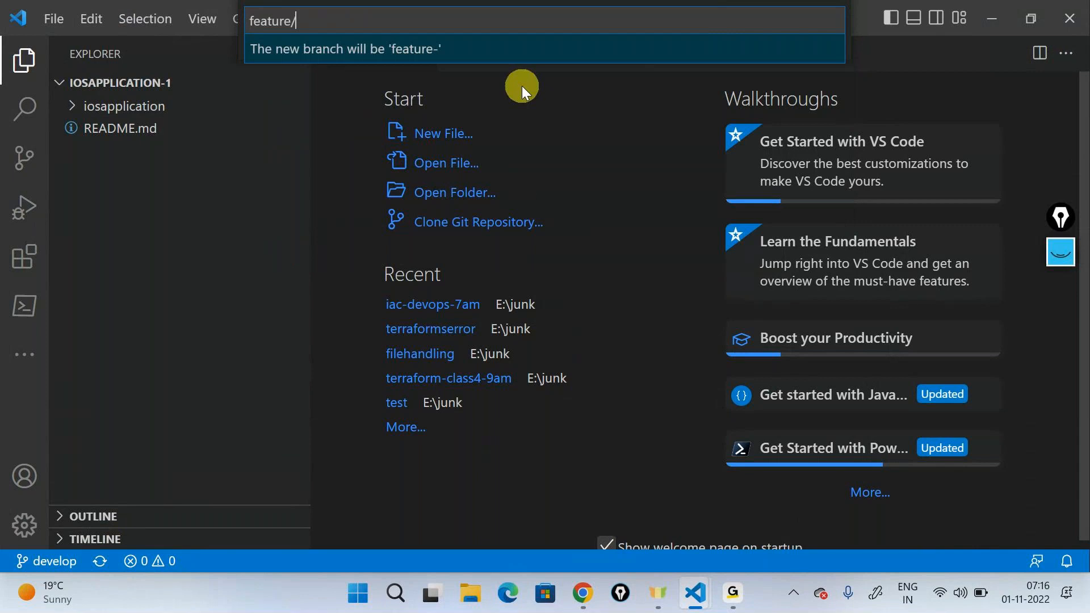
{"action": "type", "text": "kiran-we"}
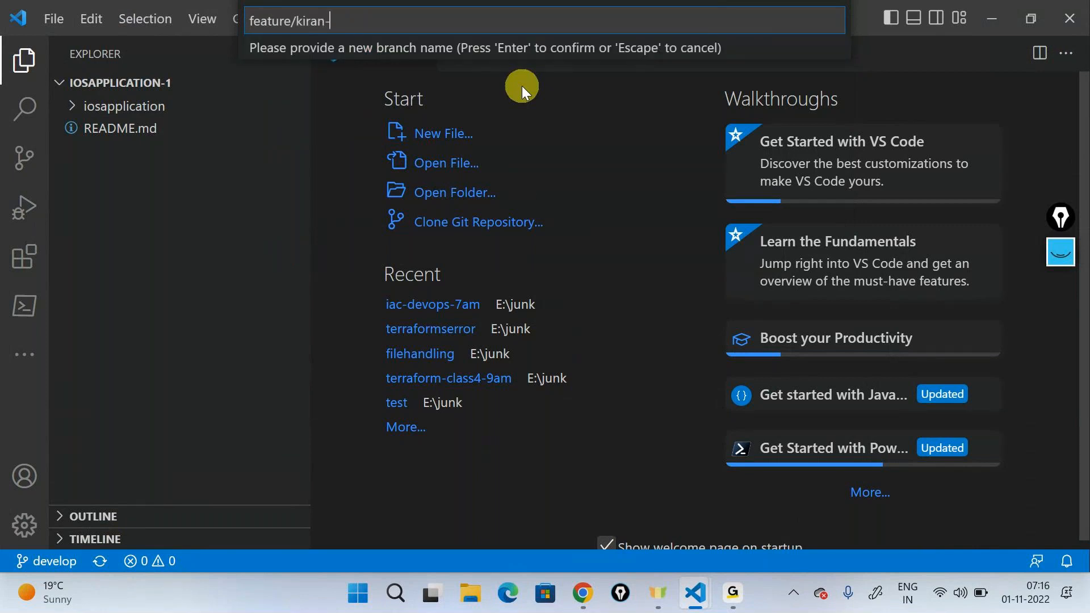
{"action": "key", "text": "BackSpace"}
{"action": "key", "text": "BackSpace"}
{"action": "type", "text": "section"}
{"action": "key", "text": "Return"}
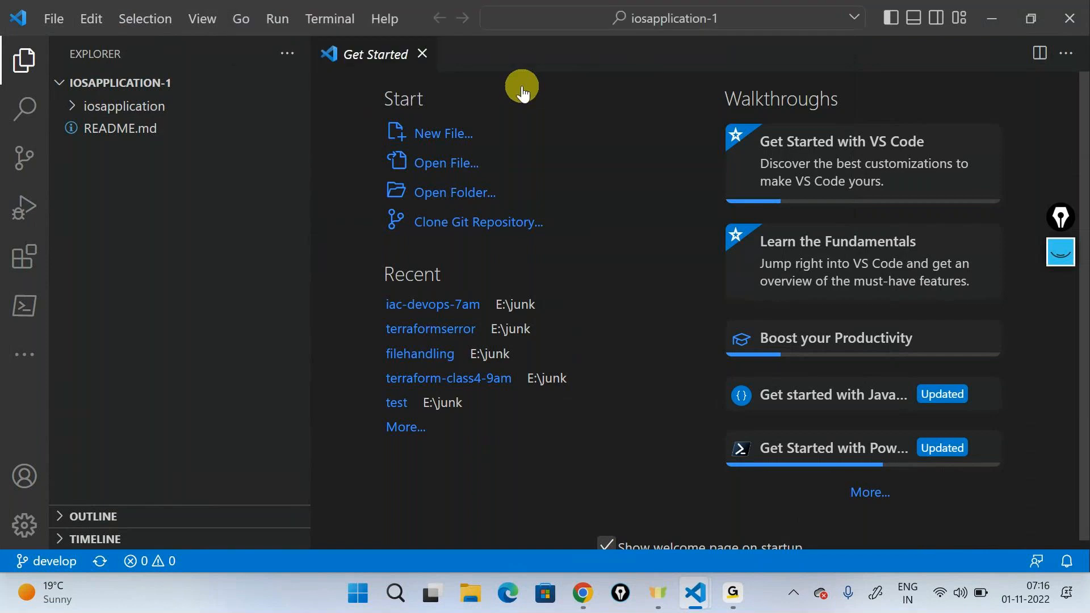
{"action": "left_click", "coordinate": [352, 70]}
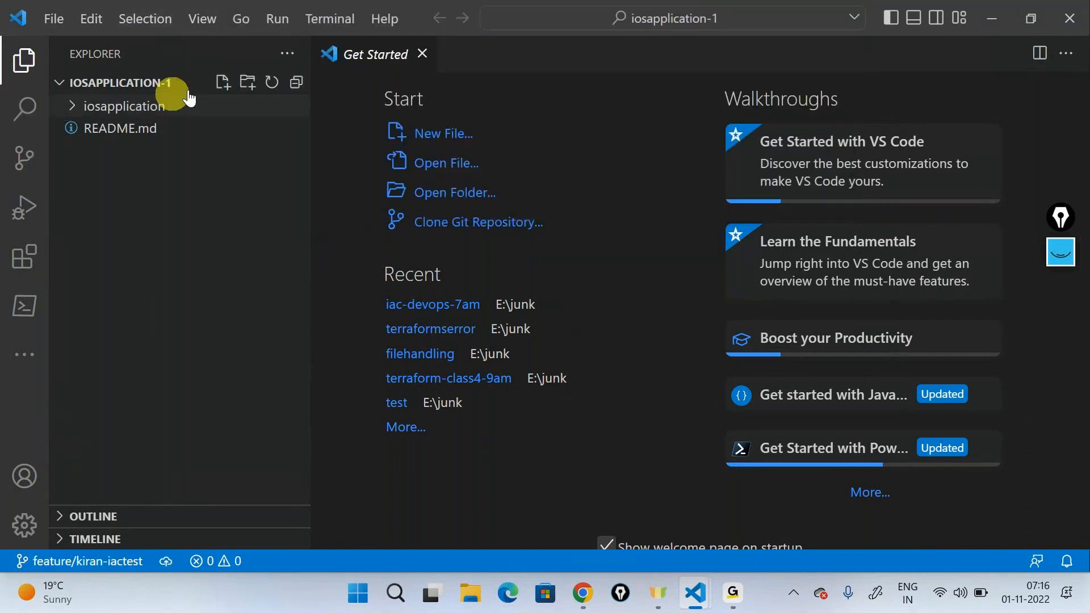
Step: Create a folder named infrasturcture at the root of the cloned repository
{"action": "left_click", "coordinate": [248, 84]}
{"action": "type", "text": "infrastur"}
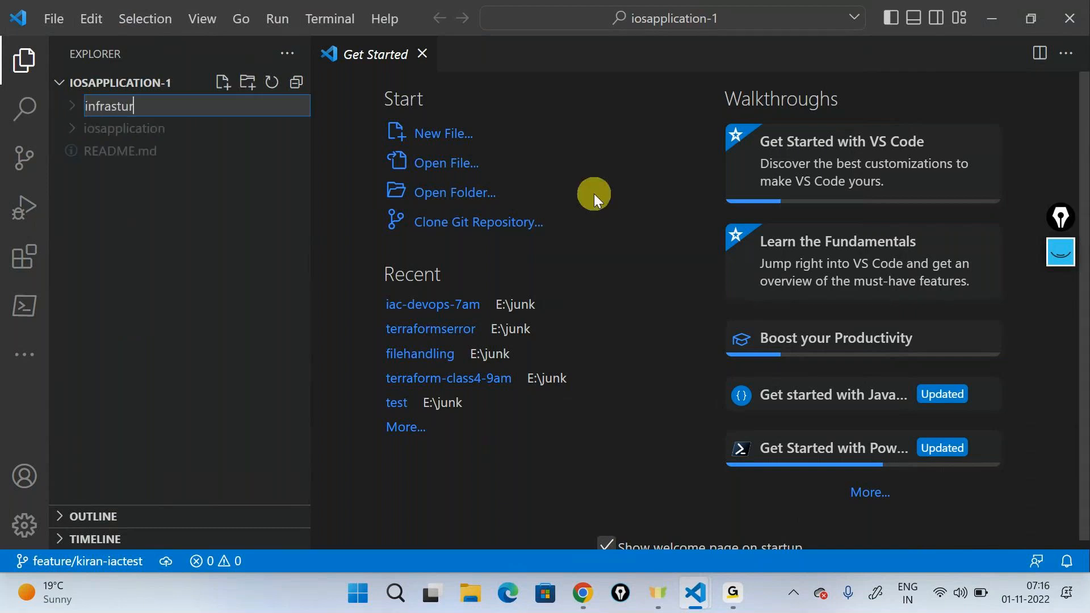
{"action": "type", "text": "cture"}
{"action": "key", "text": "Return"}
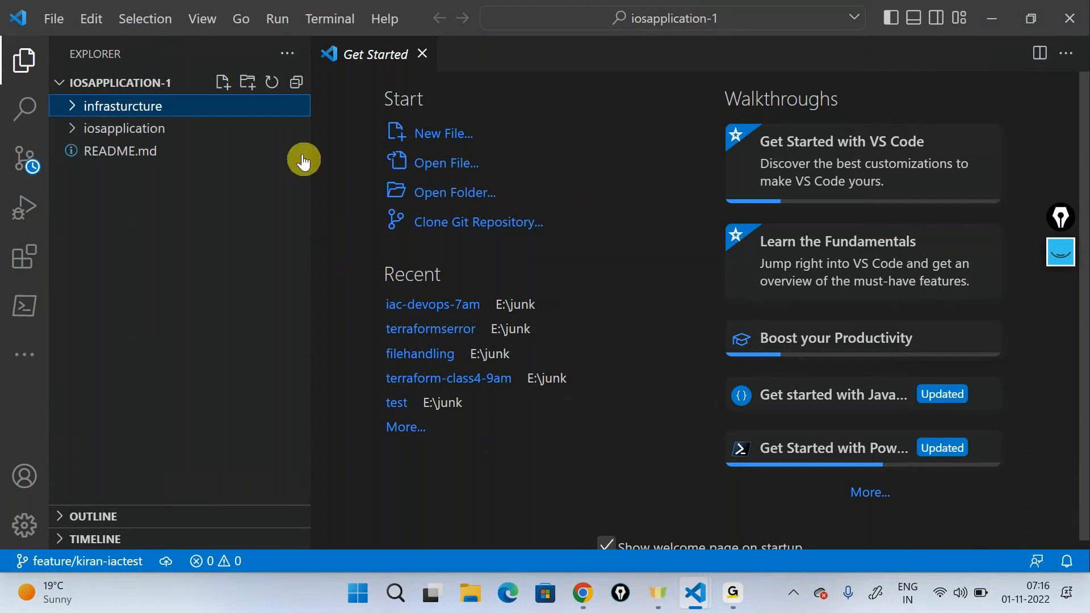
Step: In File Explorer, copy the webapp JSON file from junk\iac-devops-7am into junk\iosapplication-1\infrasturcture
{"action": "left_click", "coordinate": [470, 593]}
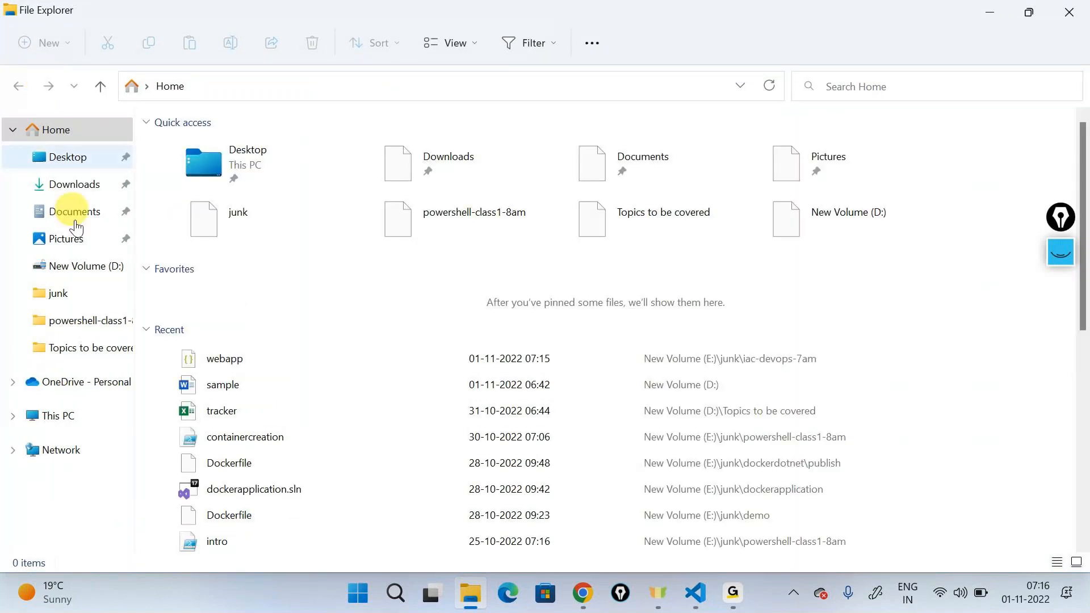
{"action": "double_click", "coordinate": [227, 218]}
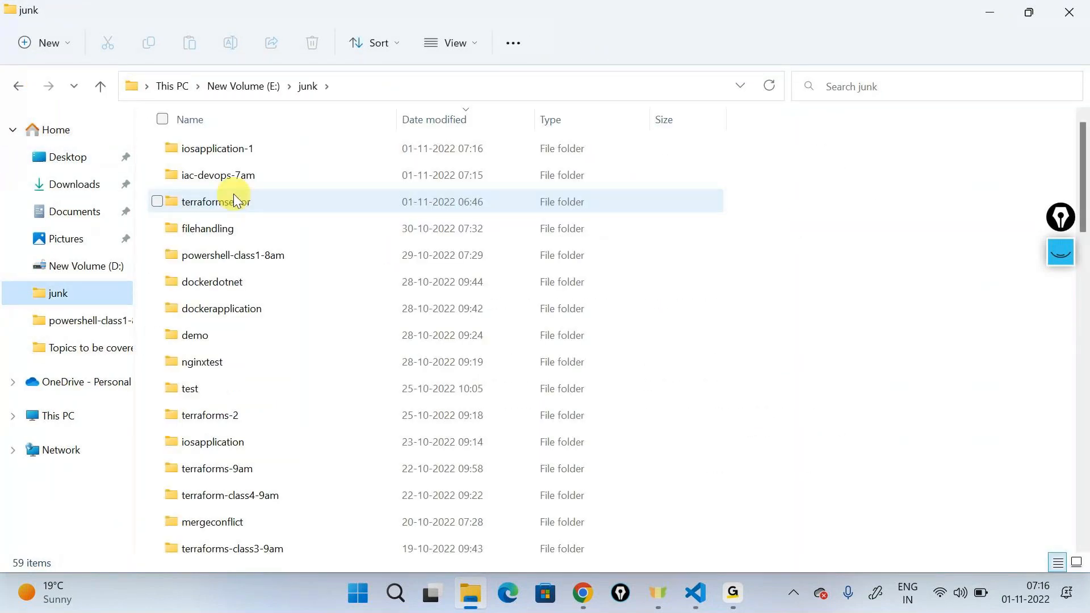
{"action": "double_click", "coordinate": [221, 175]}
{"action": "left_click", "coordinate": [195, 147]}
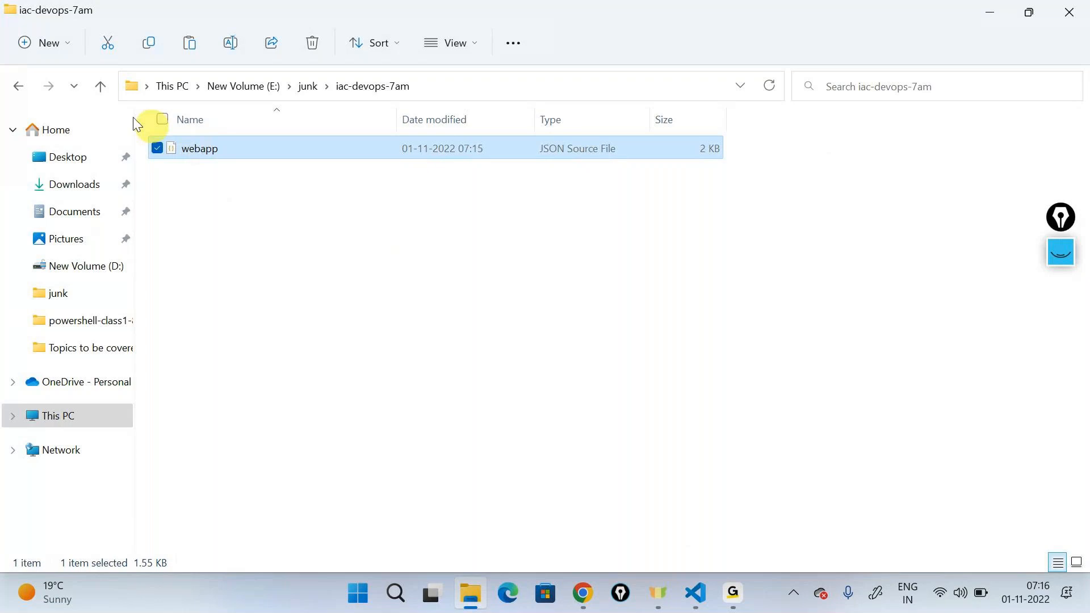
{"action": "left_click", "coordinate": [18, 86]}
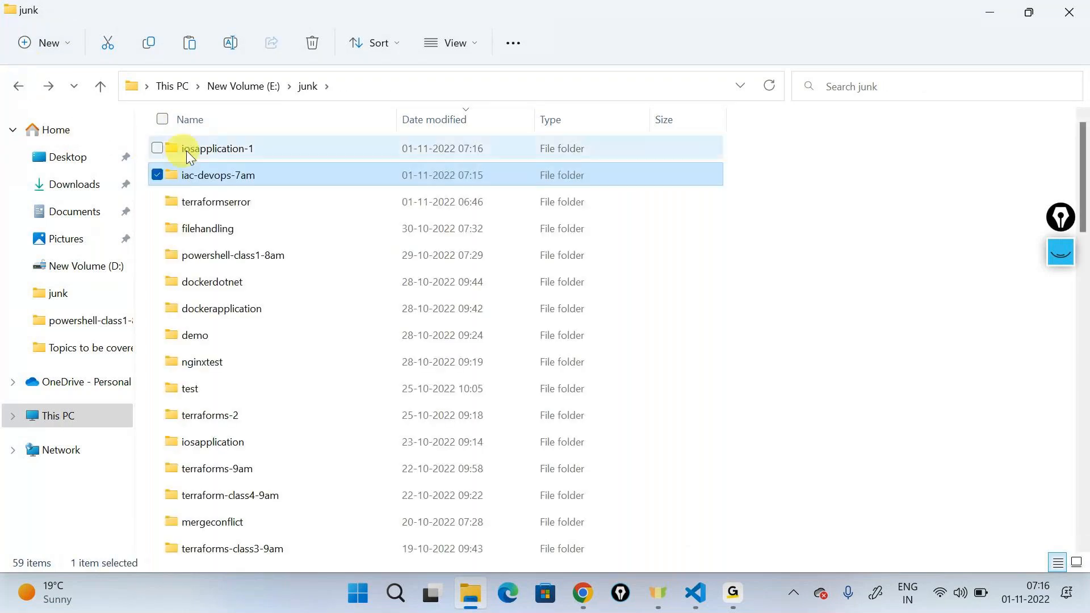
{"action": "double_click", "coordinate": [187, 151]}
{"action": "double_click", "coordinate": [206, 168]}
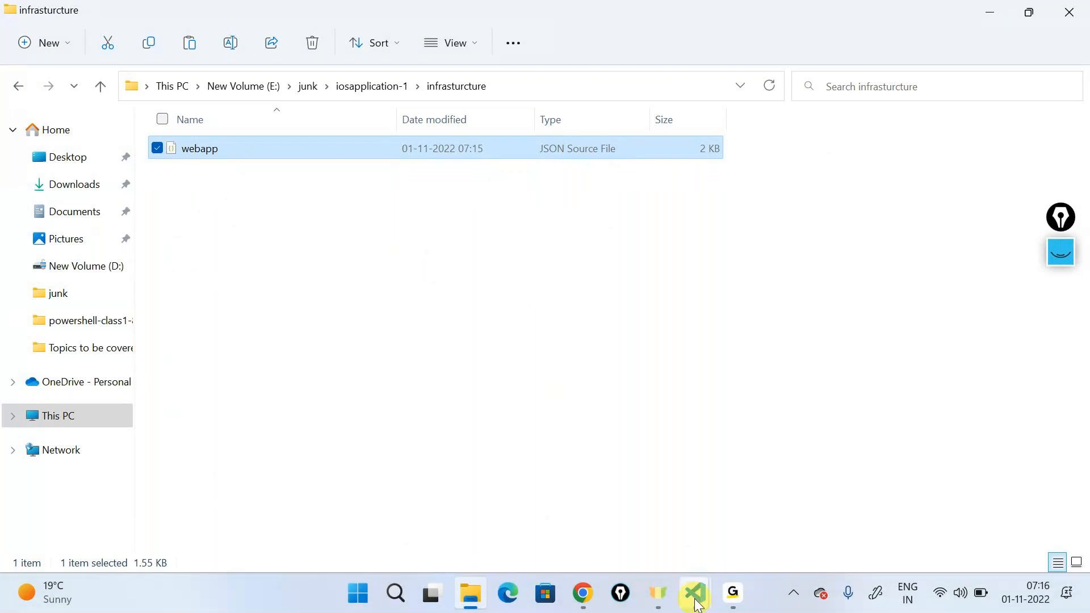
Step: Back in the iosapplication-1 window of VS Code, commit webapp.json with the message "Added arm template" and publish the feature branch
{"action": "mouse_move", "coordinate": [695, 593]}
{"action": "left_click", "coordinate": [757, 498]}
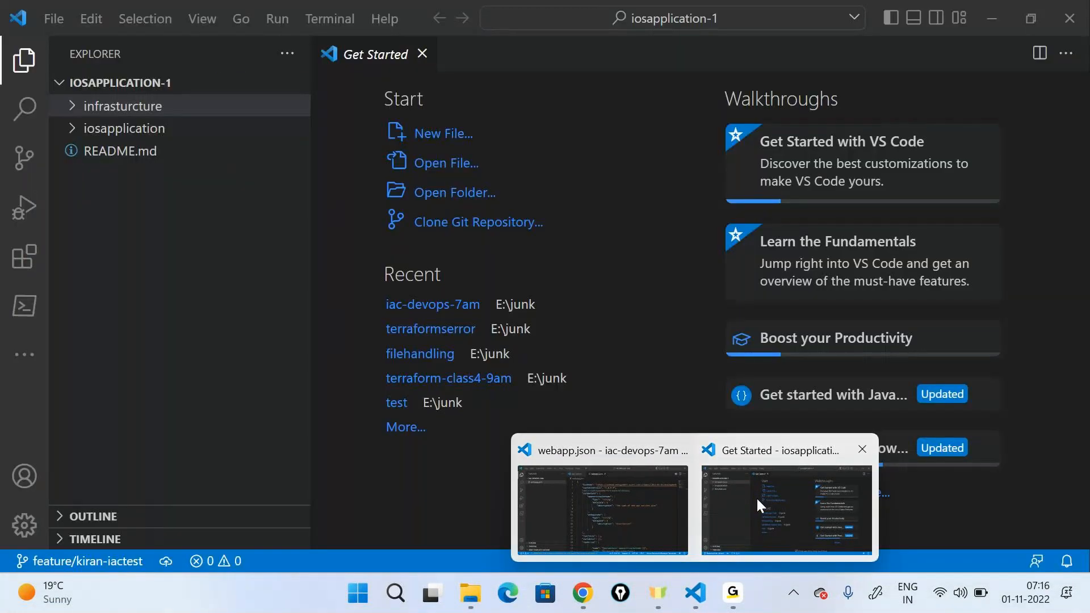
{"action": "left_click", "coordinate": [758, 499]}
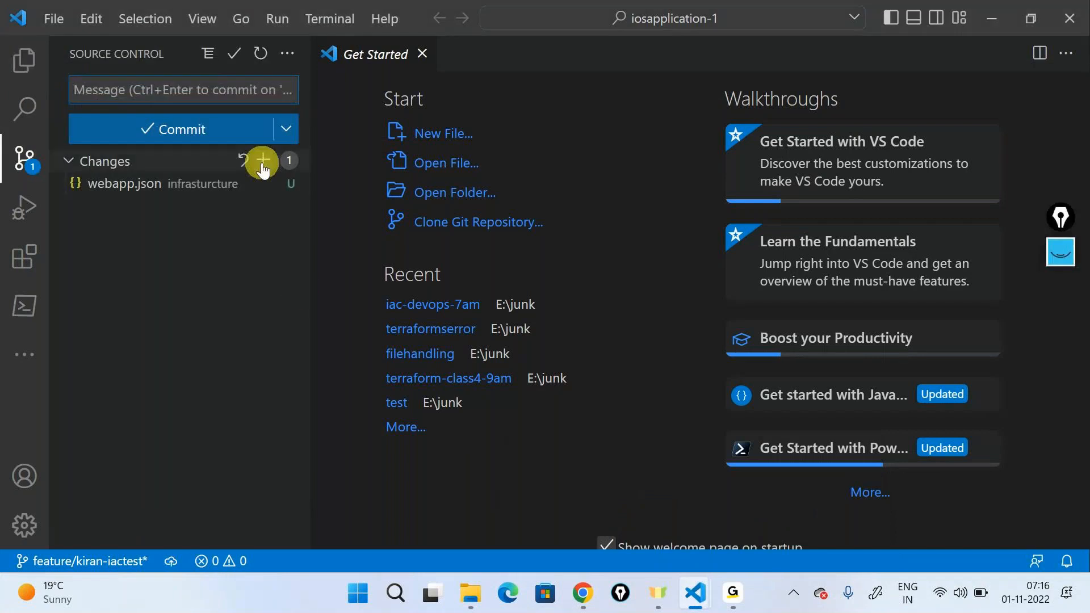
{"action": "left_click", "coordinate": [263, 161]}
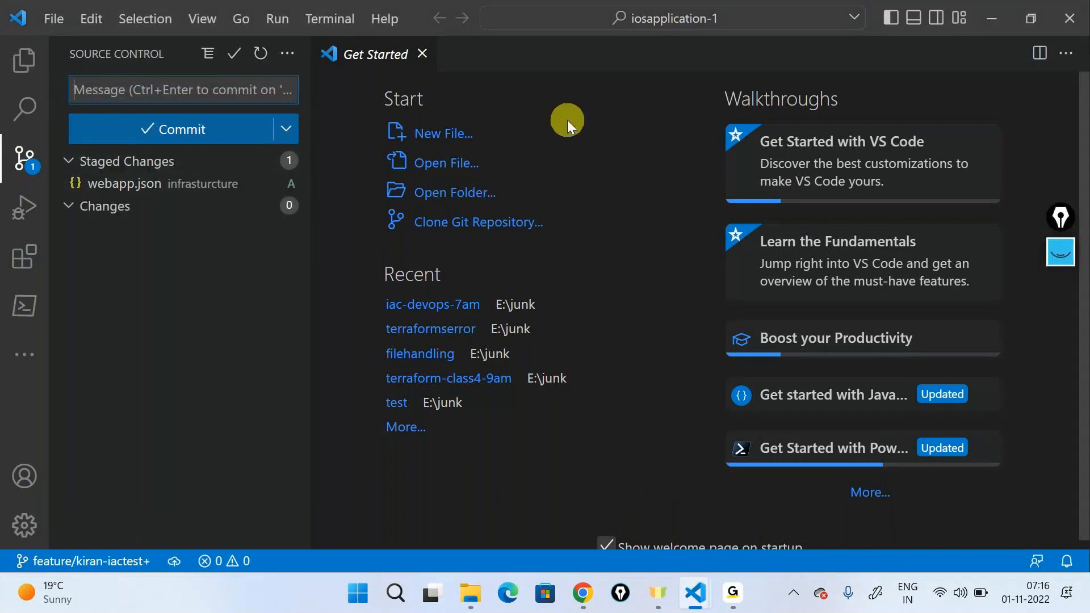
{"action": "type", "text": "Added a"}
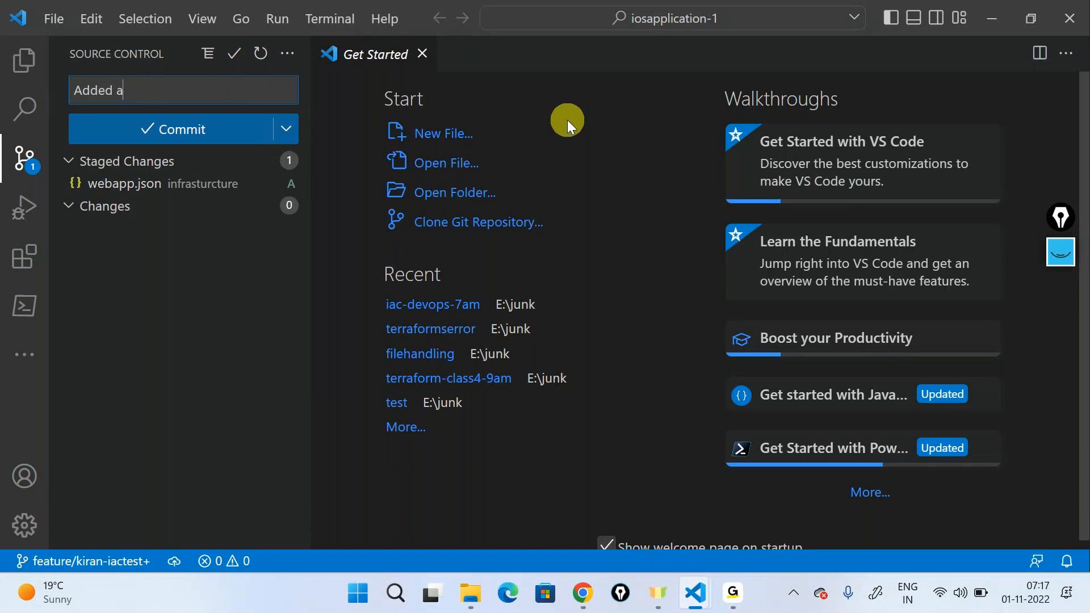
{"action": "type", "text": "rm template"}
{"action": "left_click", "coordinate": [222, 142]}
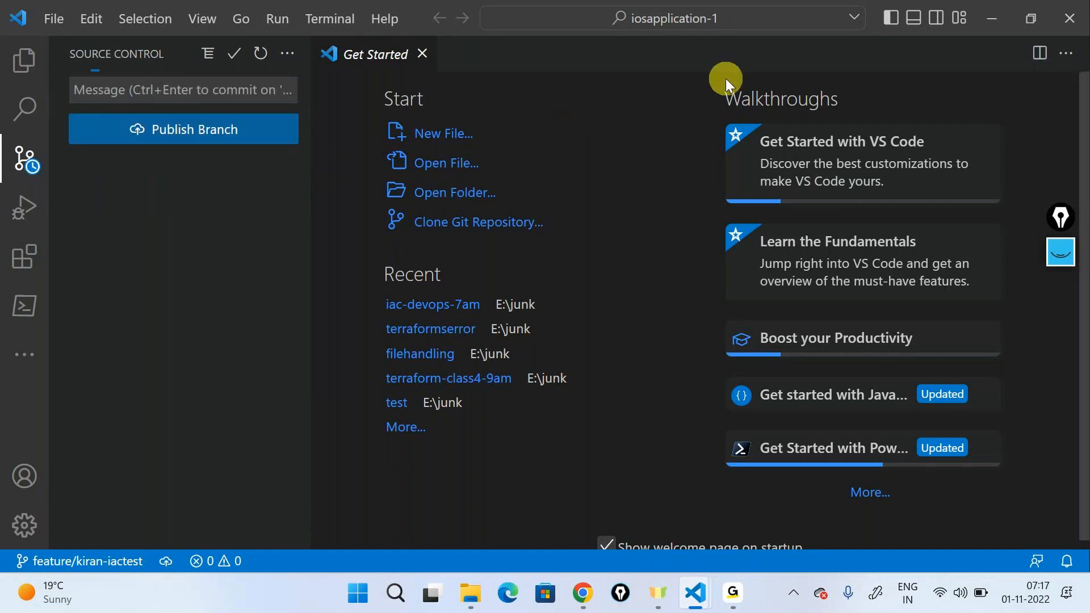
{"action": "left_click", "coordinate": [170, 129]}
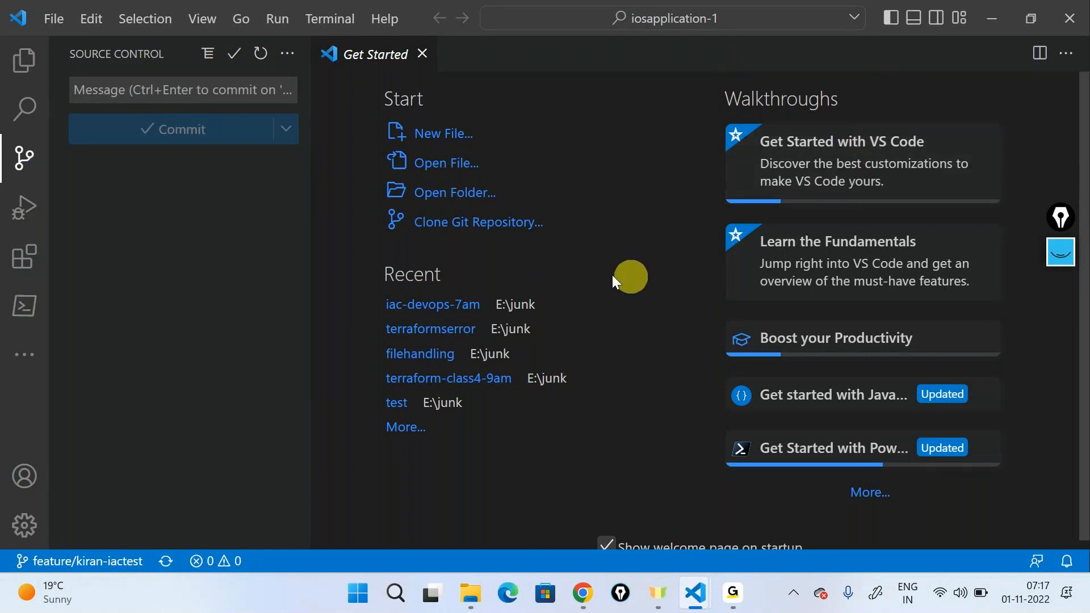
Step: Switch to Azure DevOps in the browser, start a pull request from the new iactest feature branch into develop, and view its changed files
{"action": "left_click", "coordinate": [583, 594]}
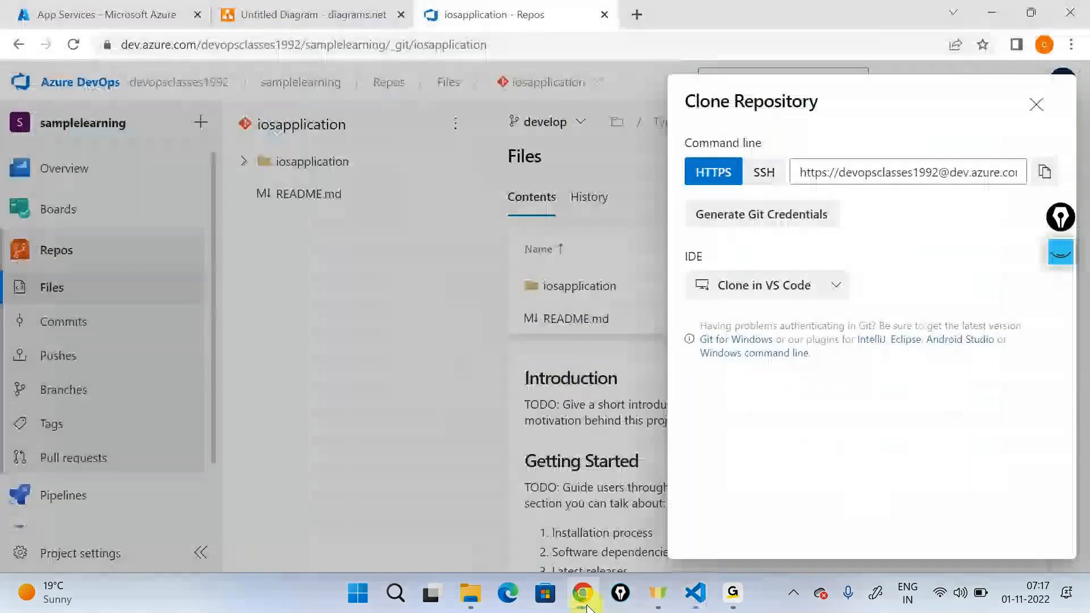
{"action": "left_click", "coordinate": [1034, 105]}
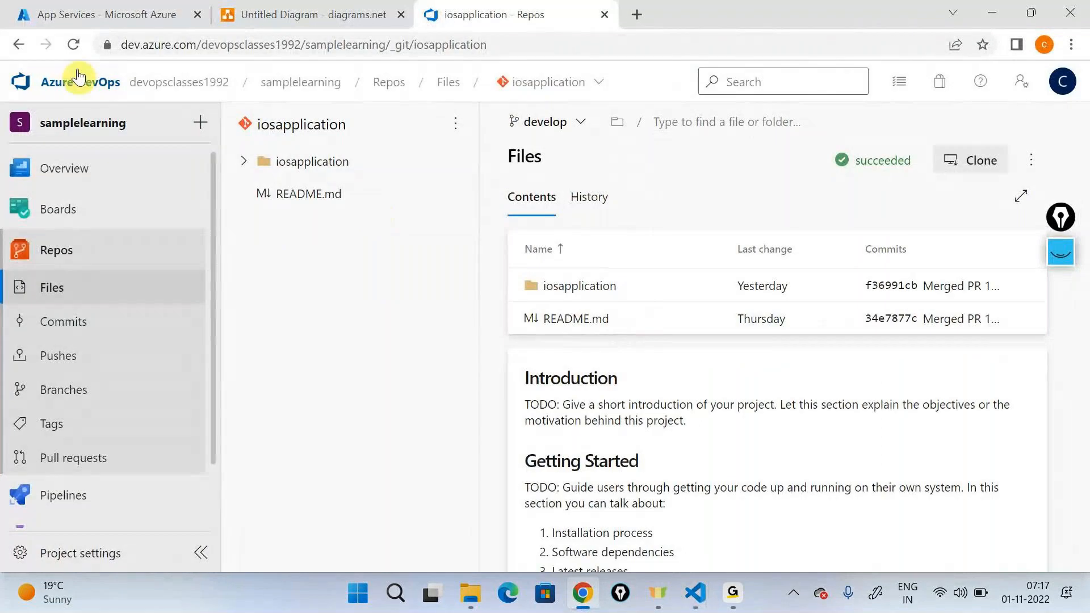
{"action": "left_click", "coordinate": [64, 389]}
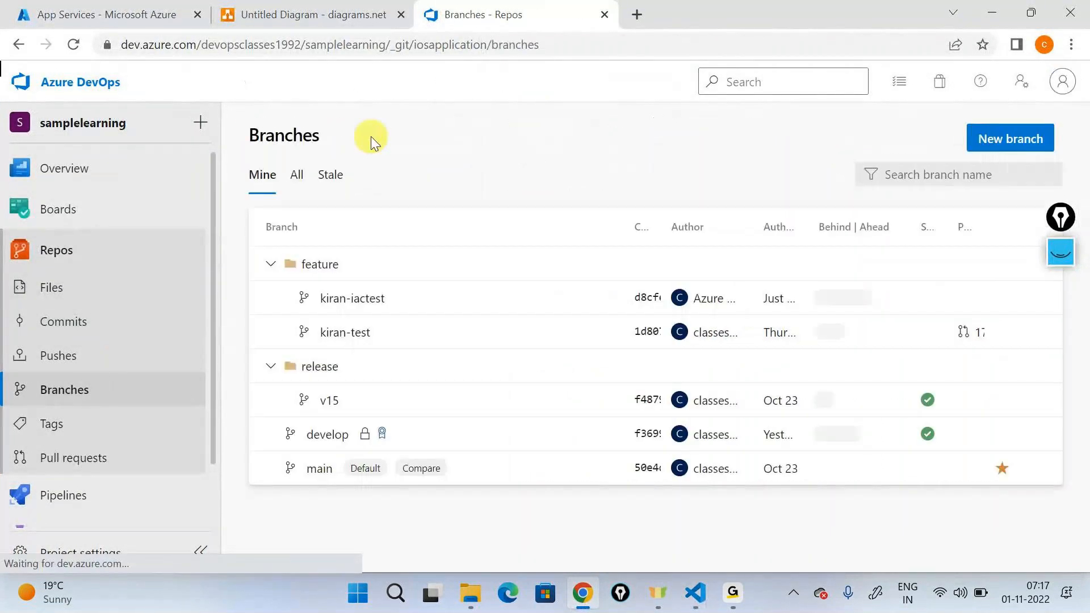
{"action": "left_click", "coordinate": [491, 234]}
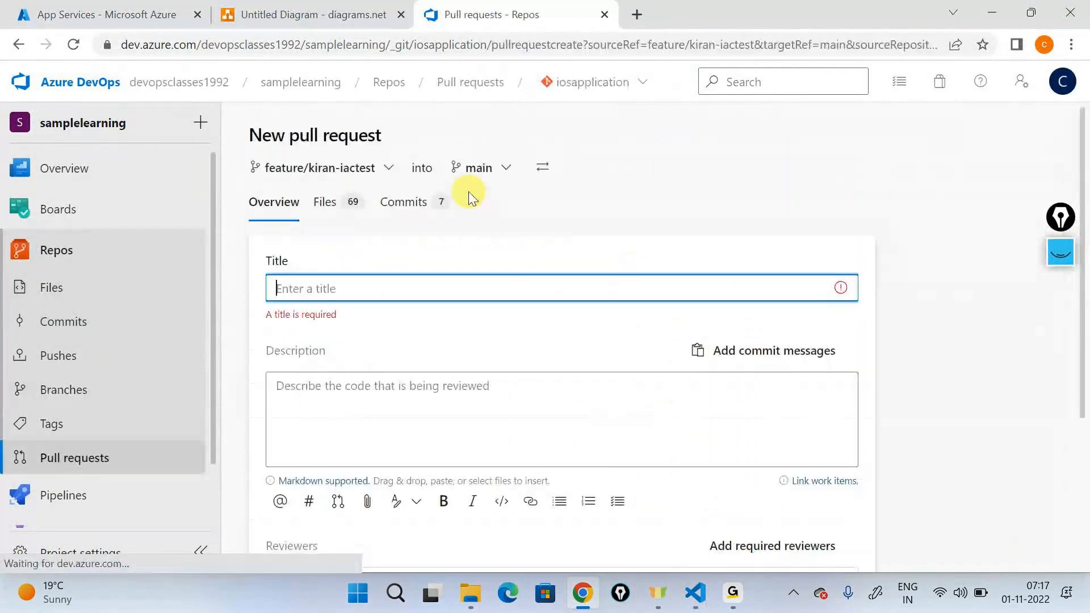
{"action": "left_click", "coordinate": [498, 170]}
{"action": "left_click", "coordinate": [500, 275]}
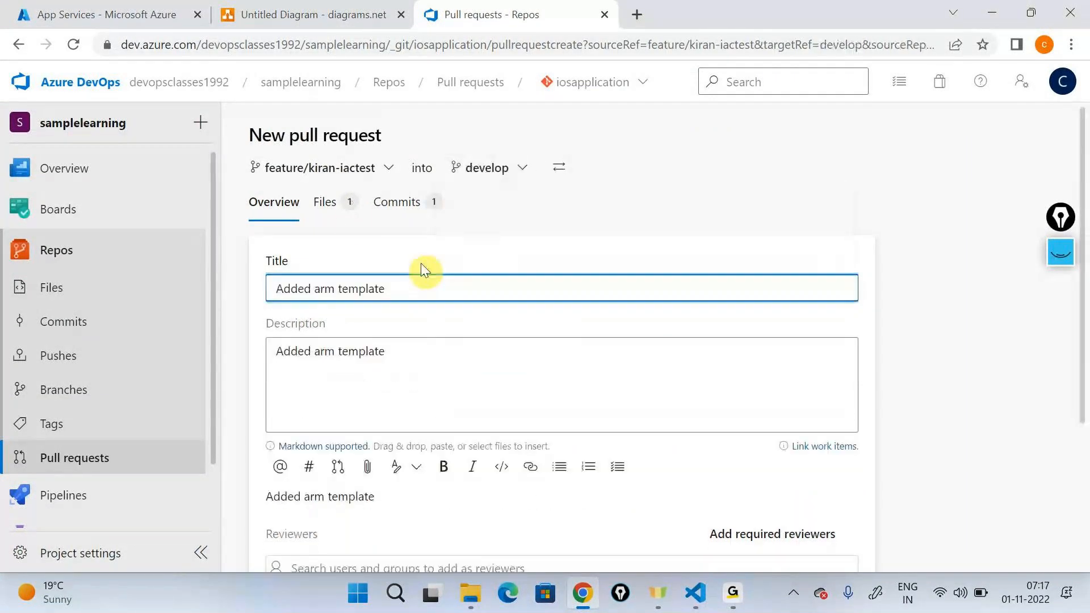
{"action": "left_click", "coordinate": [345, 210]}
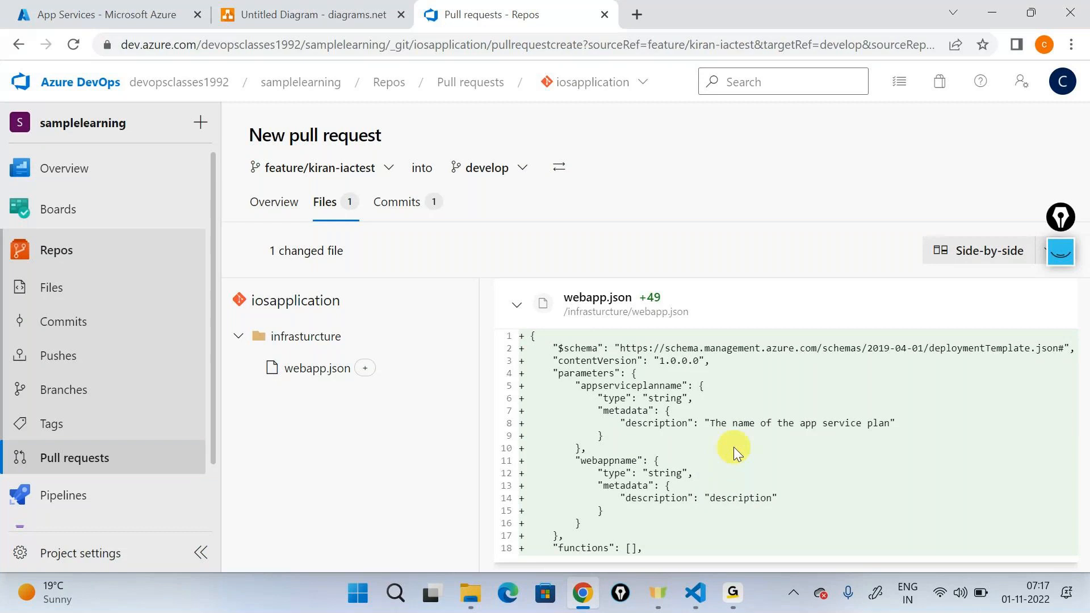
Step: Return to the new pull request's overview and create the pull request into develop with the description "Added arm template"
{"action": "left_click", "coordinate": [273, 204]}
{"action": "scroll", "coordinate": [455, 238], "scroll_direction": "down", "scroll_amount": 3}
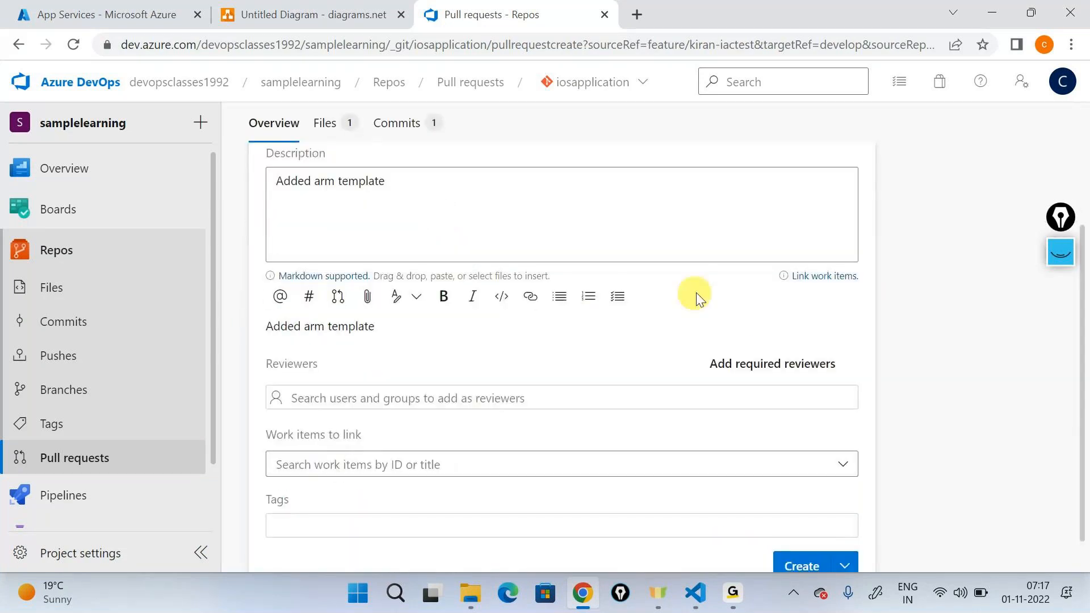
{"action": "scroll", "coordinate": [792, 487], "scroll_direction": "down", "scroll_amount": 1}
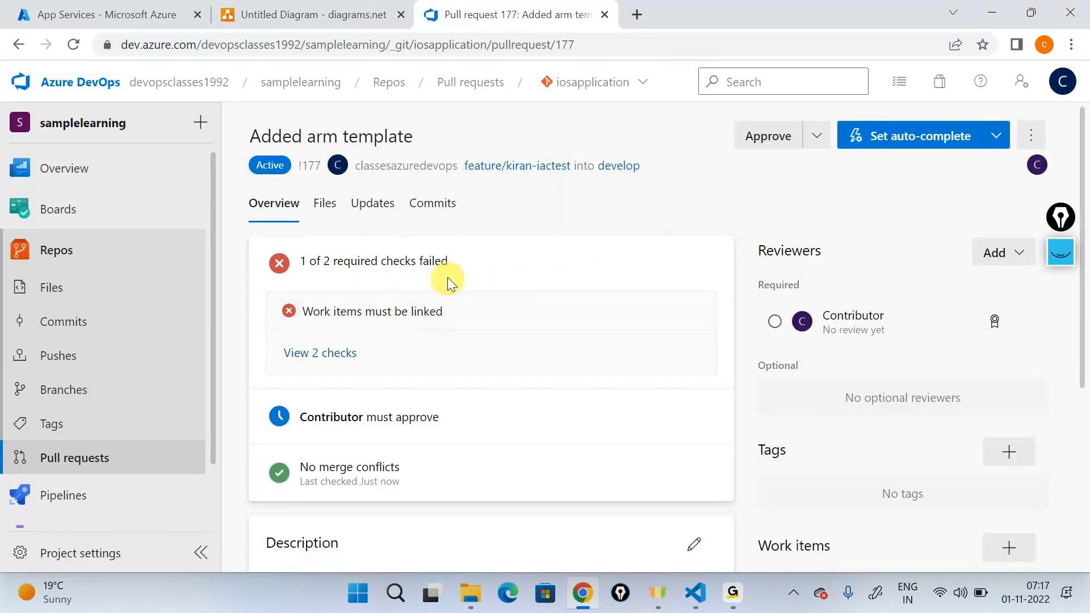
Step: Link the Issue 131 work item to the Added arm template pull request and check its remaining approval requirement
{"action": "scroll", "coordinate": [458, 271], "scroll_direction": "down", "scroll_amount": 5}
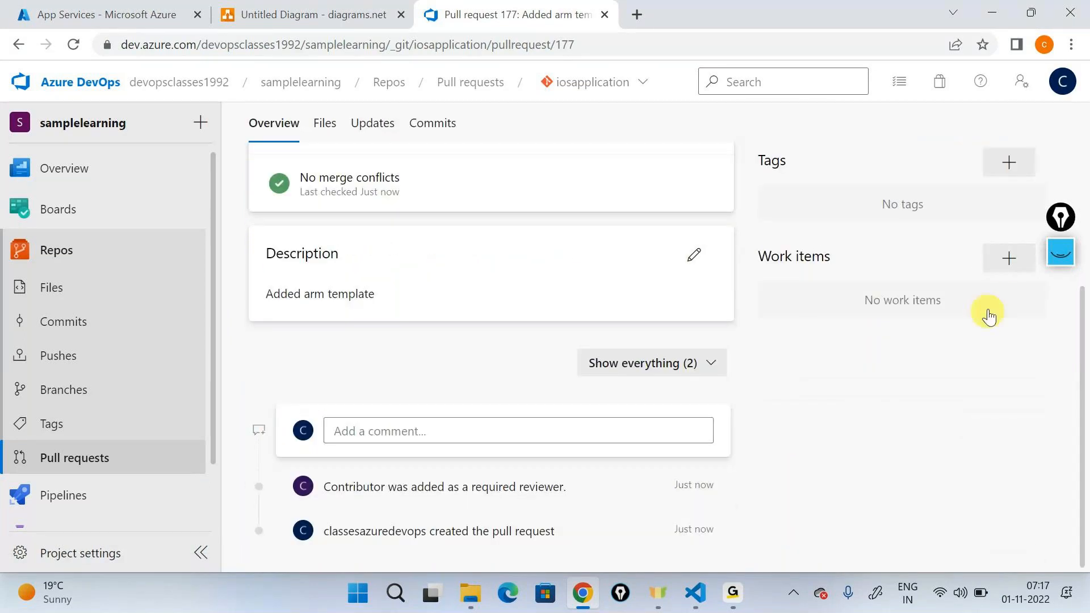
{"action": "left_click", "coordinate": [1004, 261]}
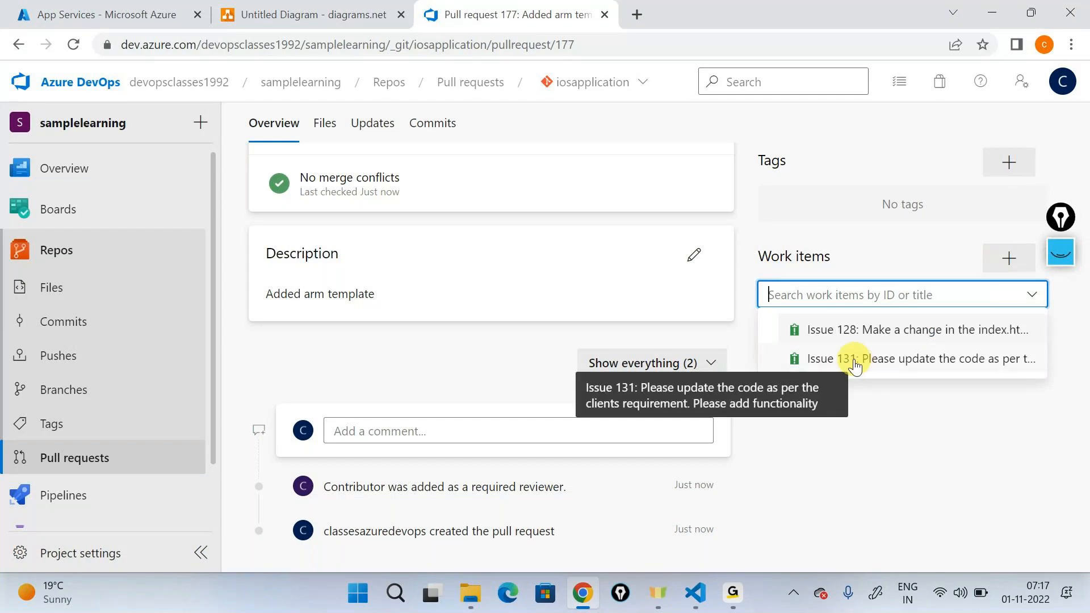
{"action": "left_click", "coordinate": [857, 364]}
{"action": "scroll", "coordinate": [579, 361], "scroll_direction": "up", "scroll_amount": 5}
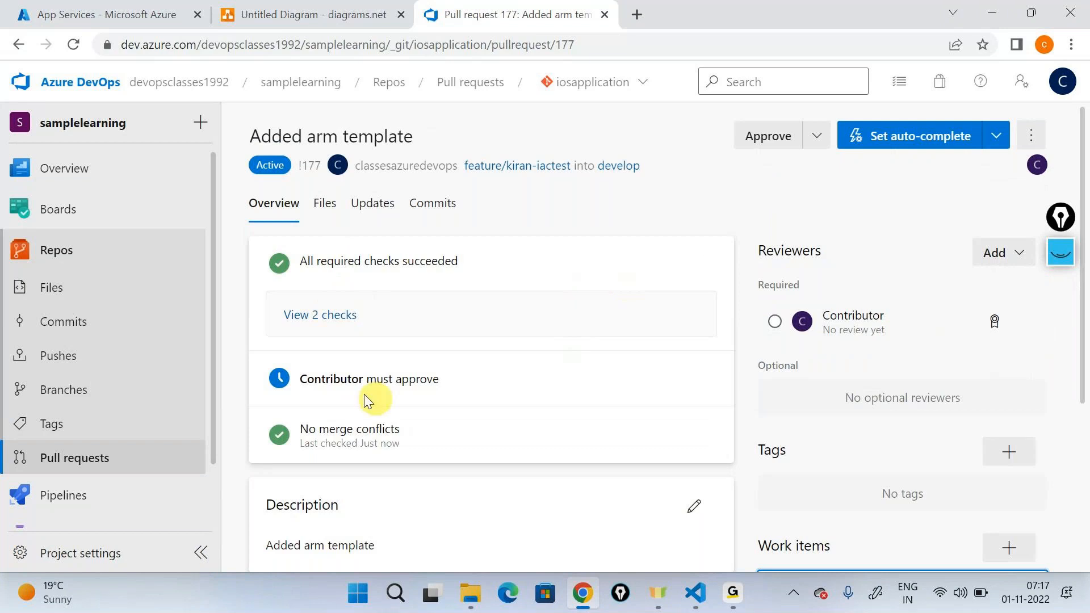
{"action": "left_click_drag", "start_coordinate": [301, 379], "coordinate": [452, 395]}
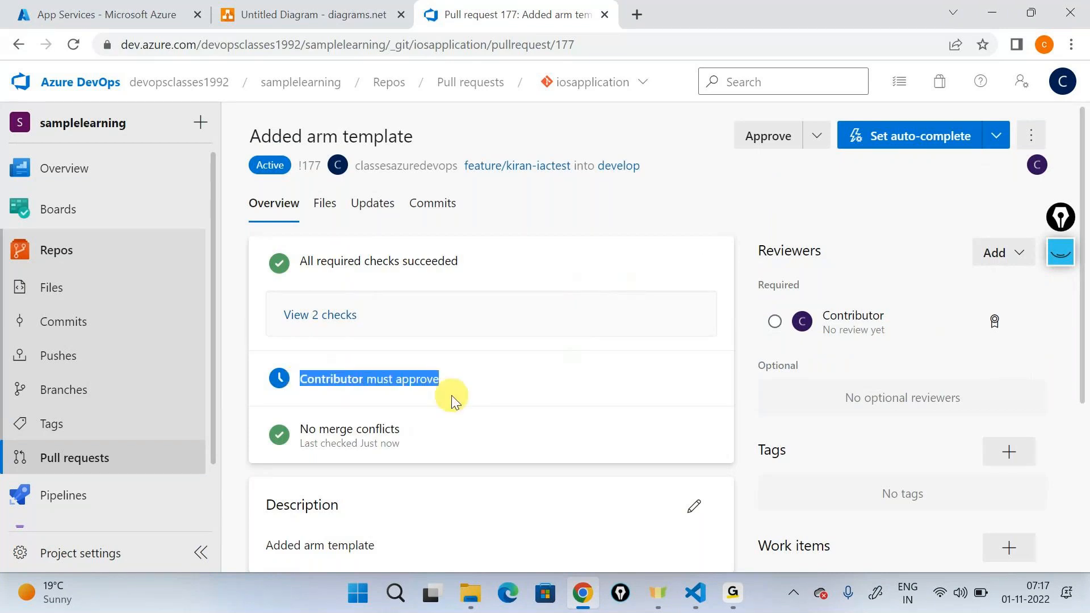
{"action": "left_click", "coordinate": [451, 395]}
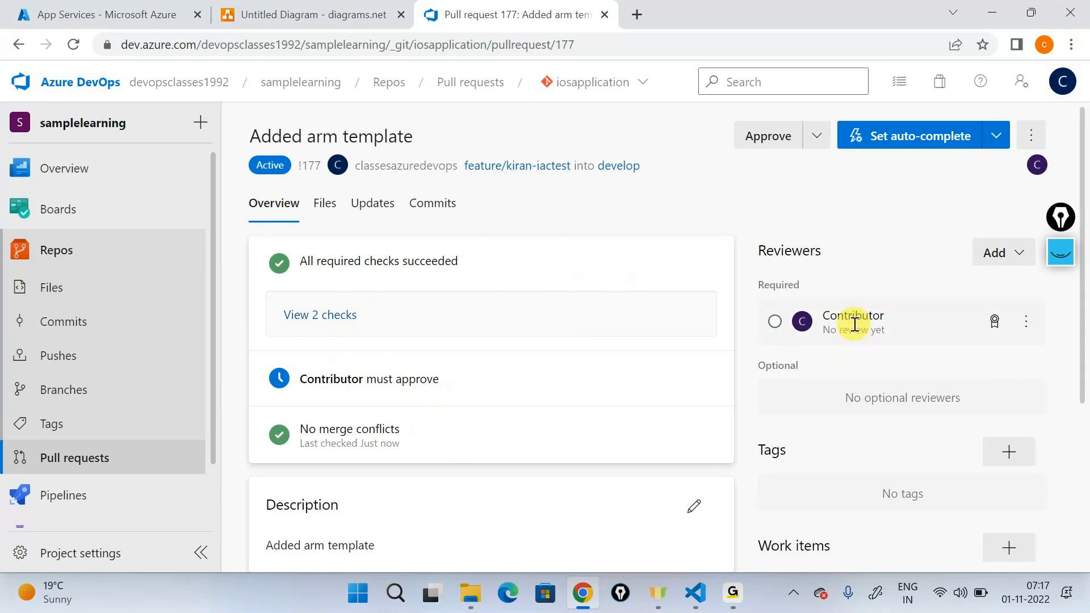
Step: Open an incognito browser window, load the Azure DevOps product page and go to its sign-in
{"action": "left_click", "coordinate": [1071, 44]}
{"action": "left_click", "coordinate": [912, 122]}
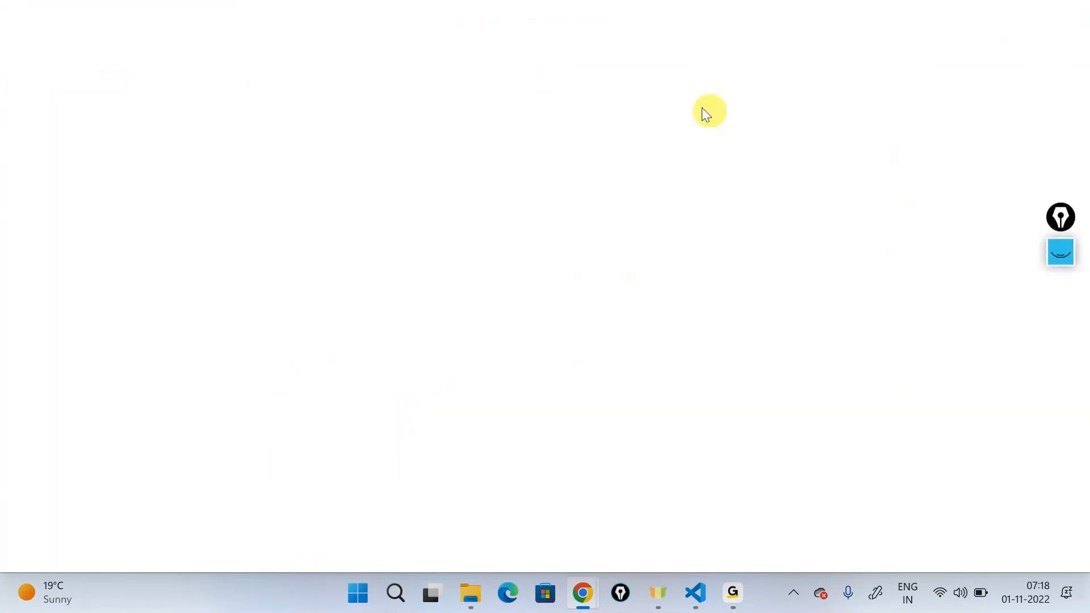
{"action": "type", "text": "dev"}
{"action": "key", "text": "Return"}
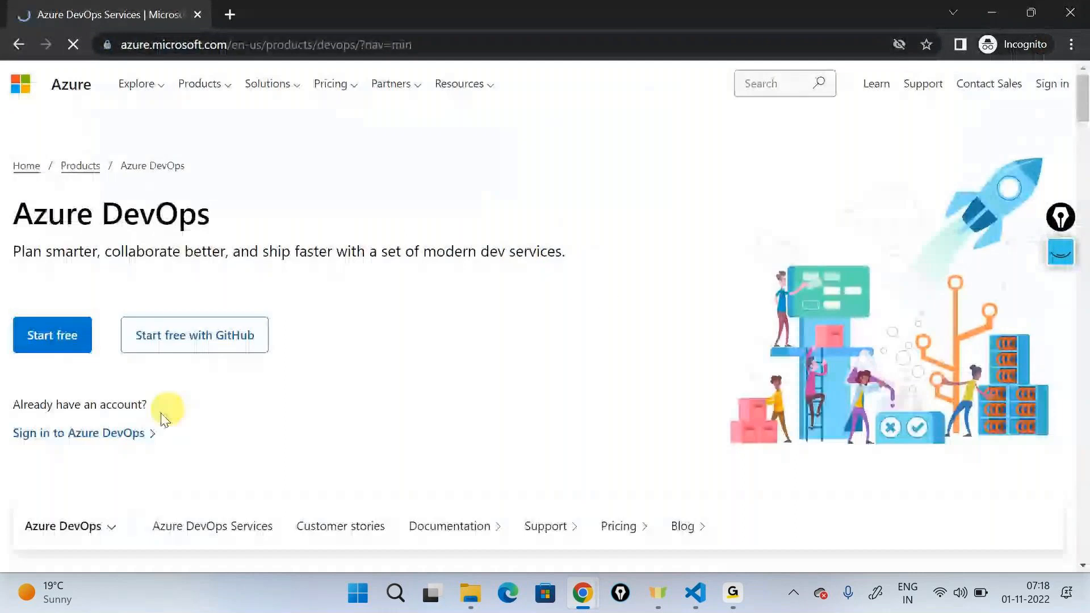
{"action": "left_click", "coordinate": [142, 433]}
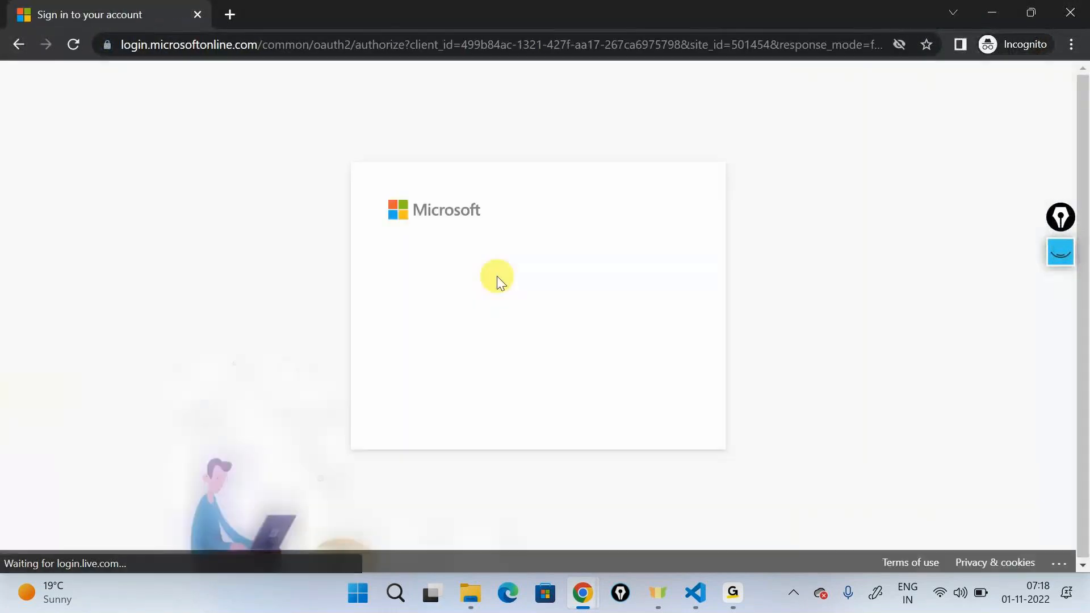
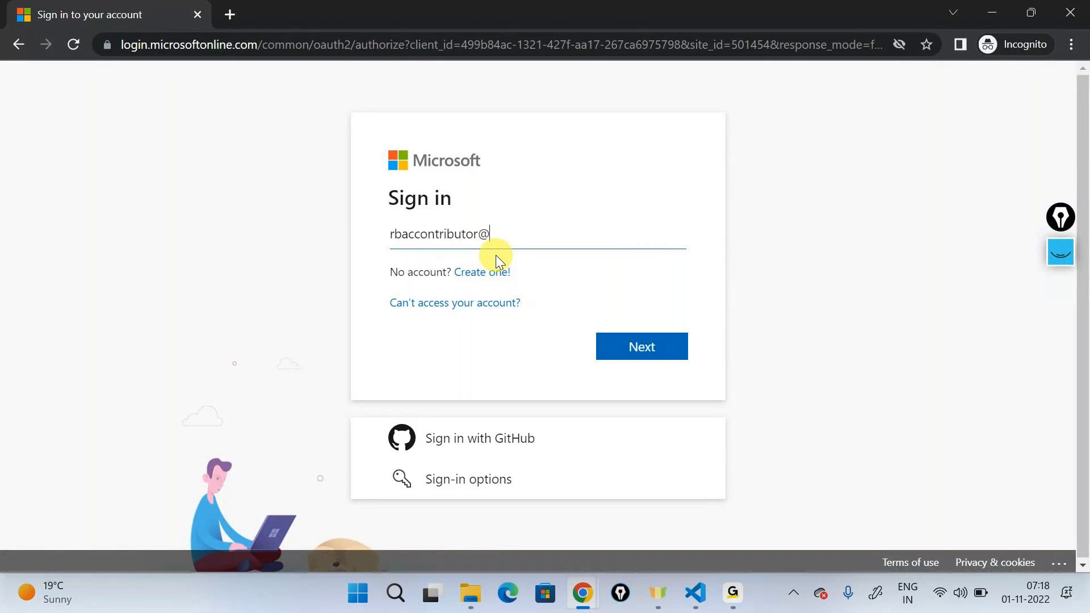
Step: Sign in to Azure DevOps with the contributor account's e-mail and password, and decline to stay signed in
{"action": "key", "text": "Return"}
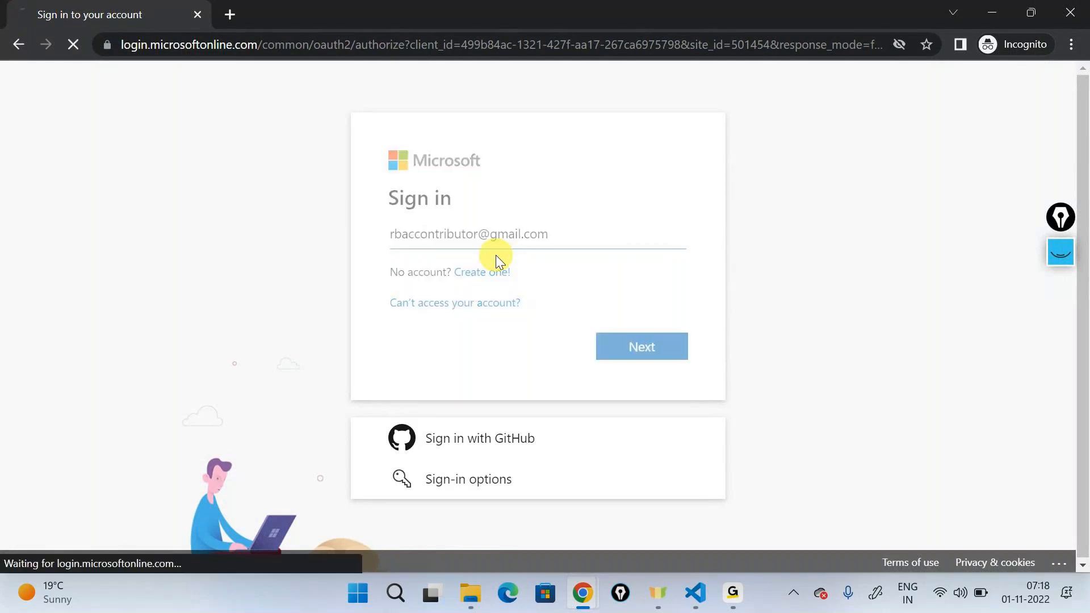
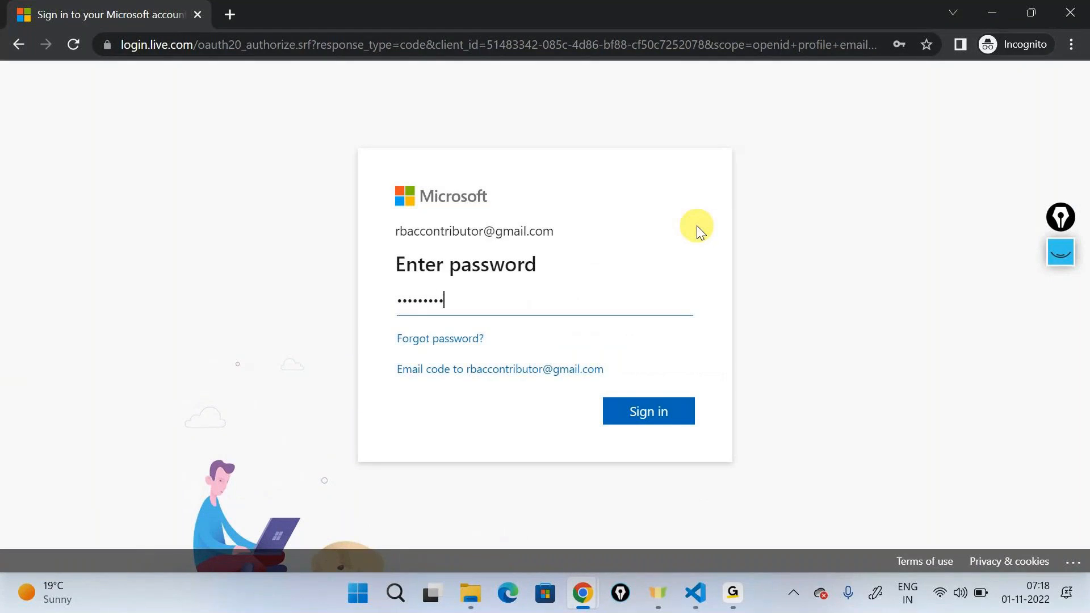
{"action": "key", "text": "Return"}
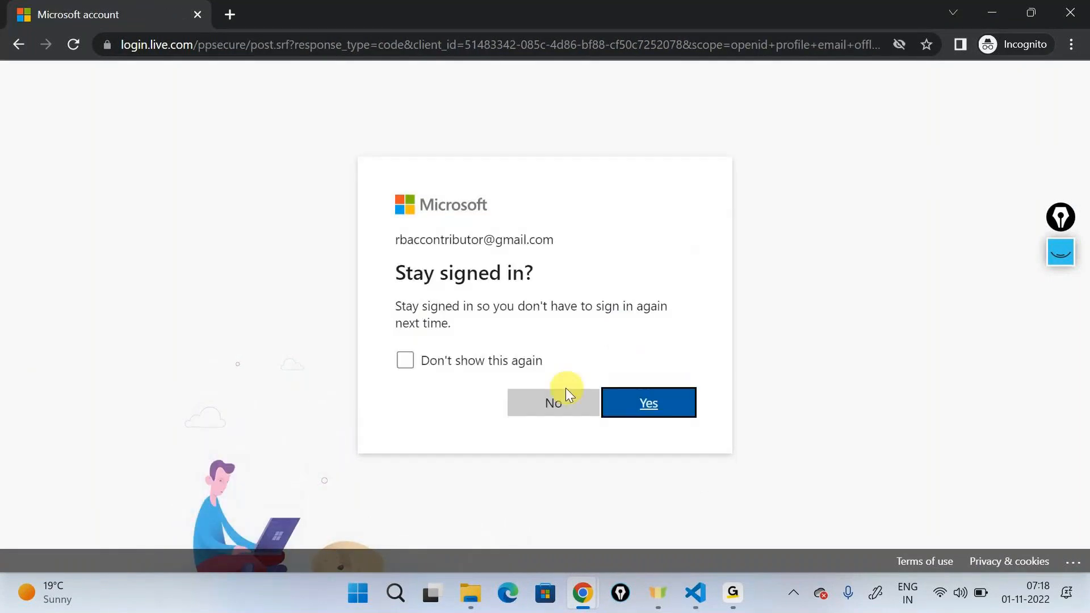
{"action": "left_click", "coordinate": [563, 397]}
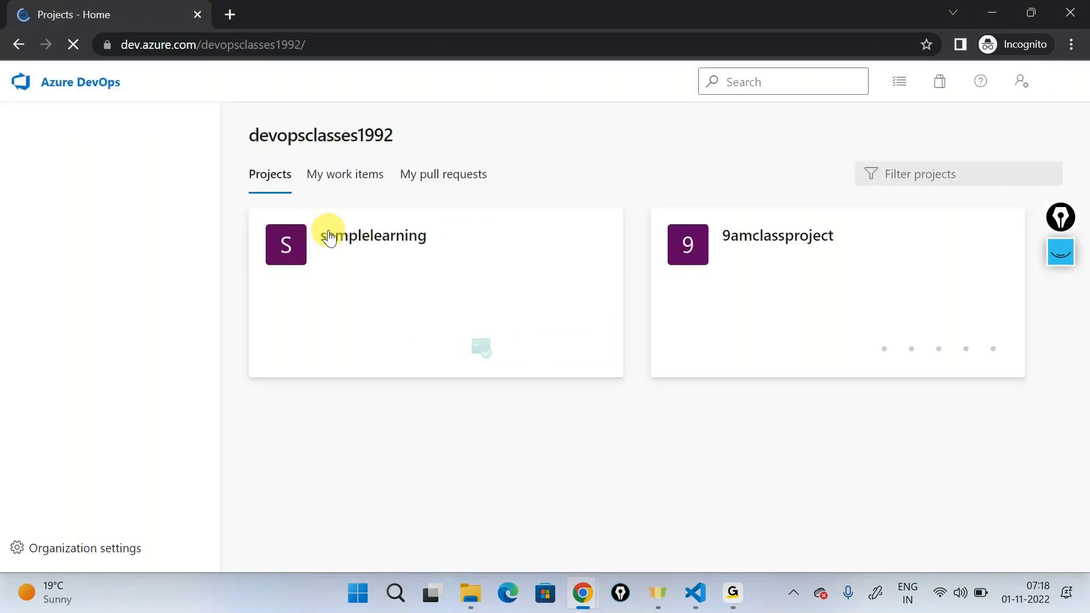
Step: Open the Added arm template pull request in the samplelearning project's repository and approve it as the contributor
{"action": "left_click", "coordinate": [338, 241]}
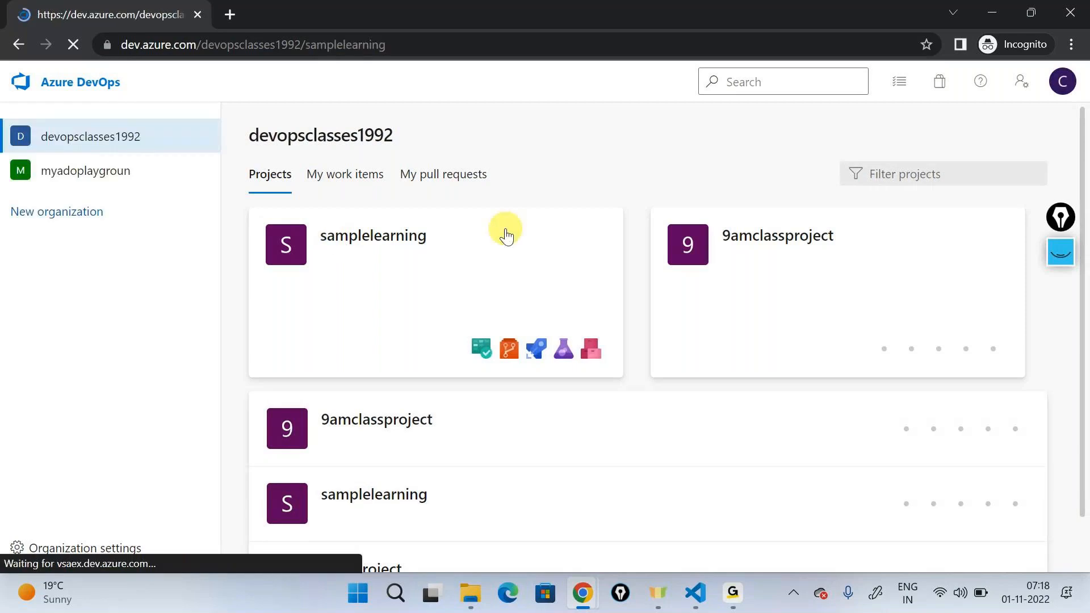
{"action": "mouse_move", "coordinate": [65, 356]}
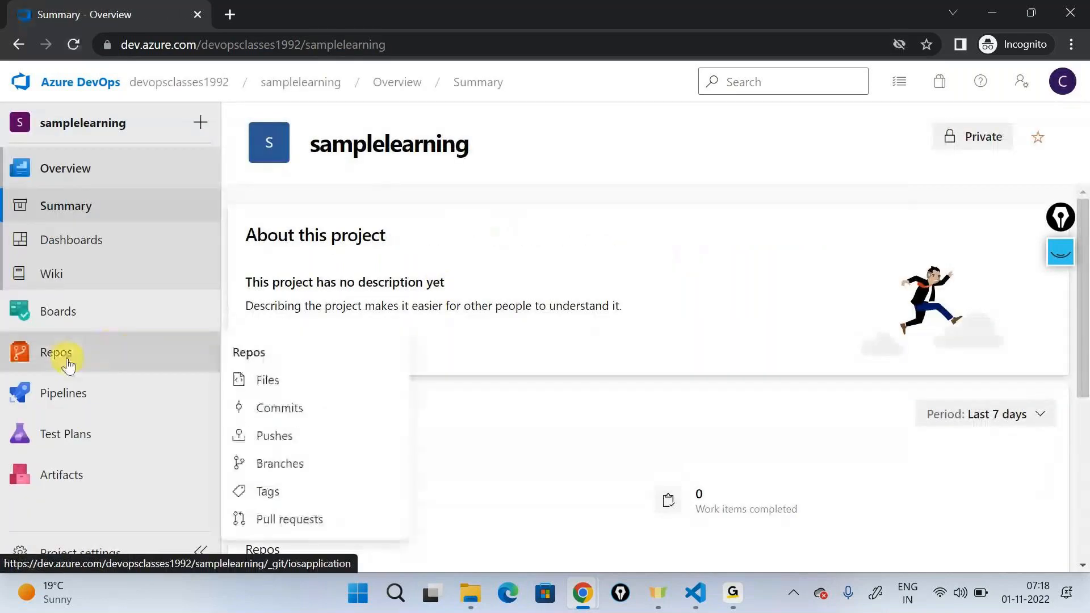
{"action": "left_click", "coordinate": [67, 357]}
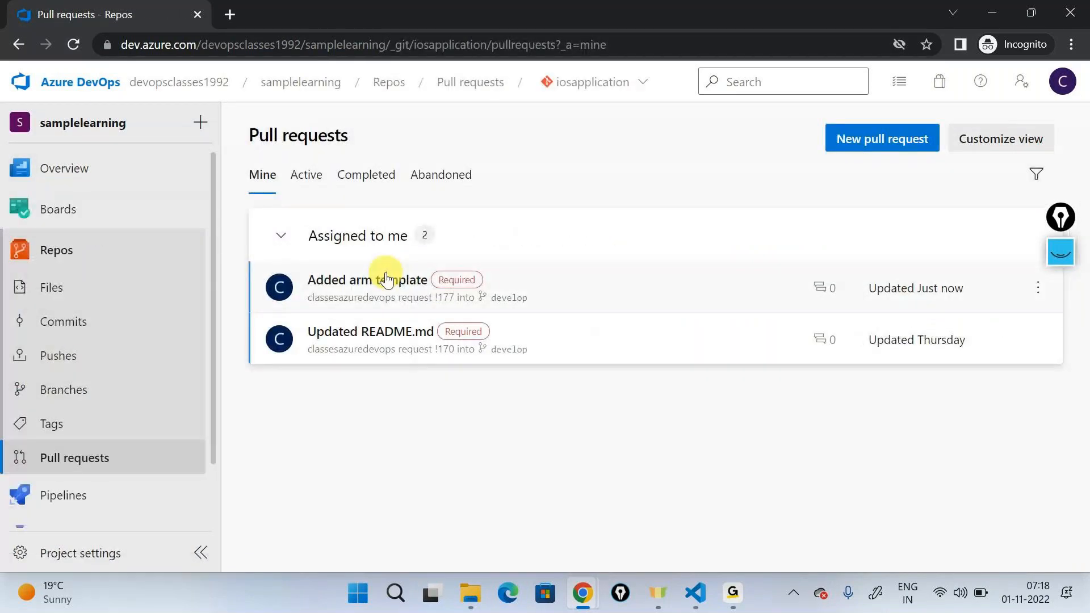
{"action": "left_click", "coordinate": [545, 298]}
{"action": "left_click", "coordinate": [760, 144]}
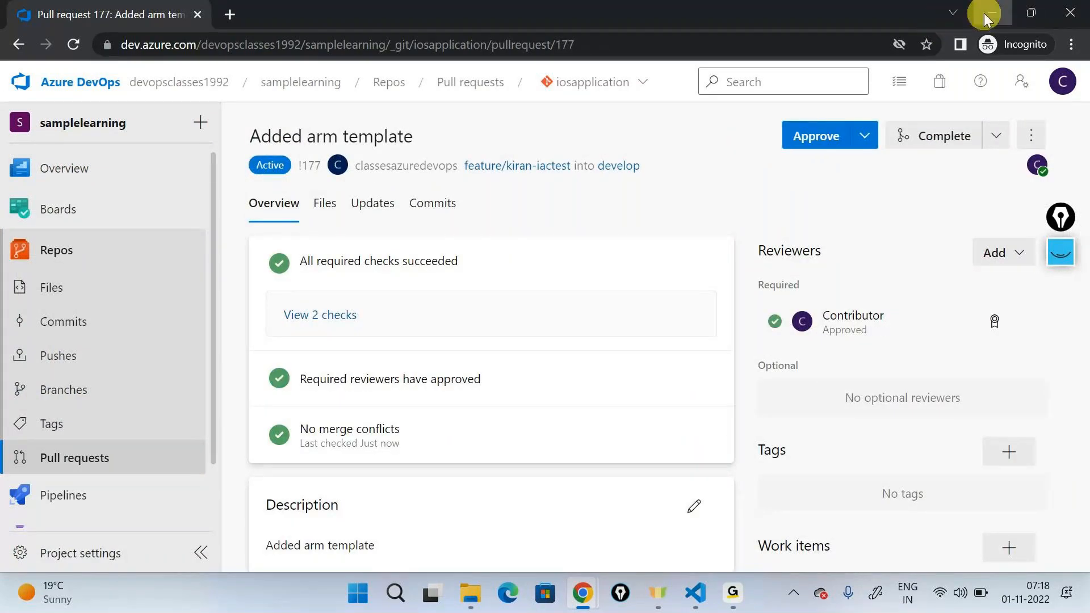
Step: Back in the original browser window, complete the pull request with merge type Squash commit, deleting the feature branch after merging
{"action": "left_click", "coordinate": [991, 14]}
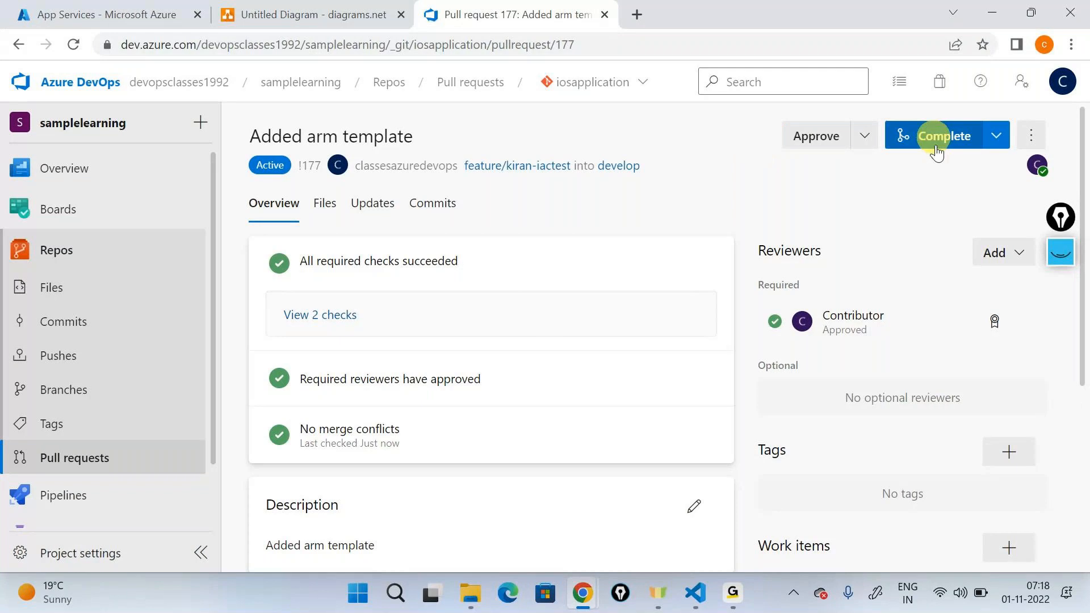
{"action": "left_click", "coordinate": [1063, 82]}
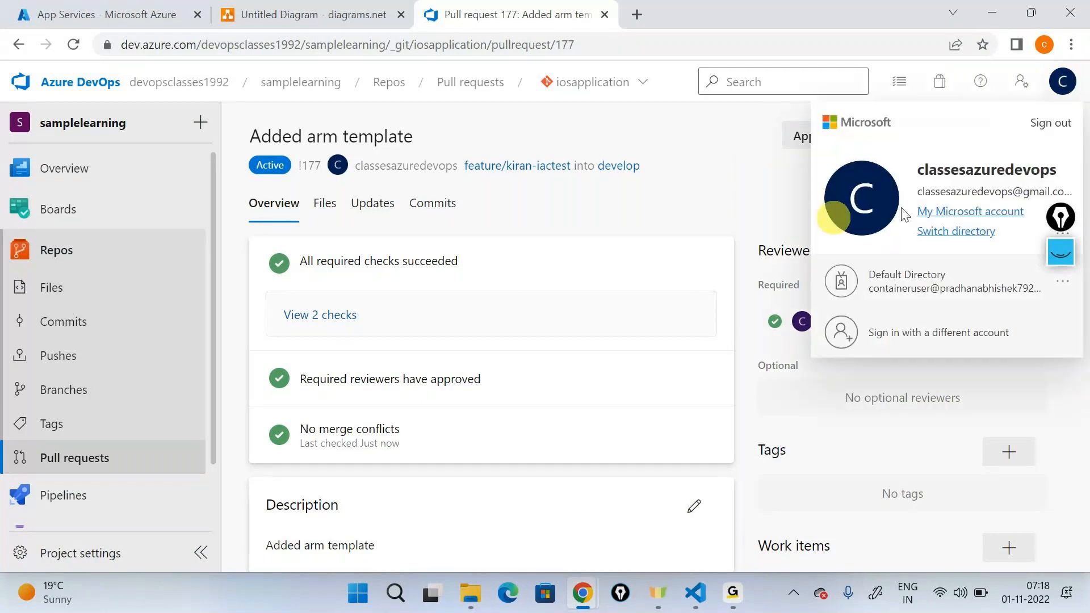
{"action": "left_click", "coordinate": [1086, 176]}
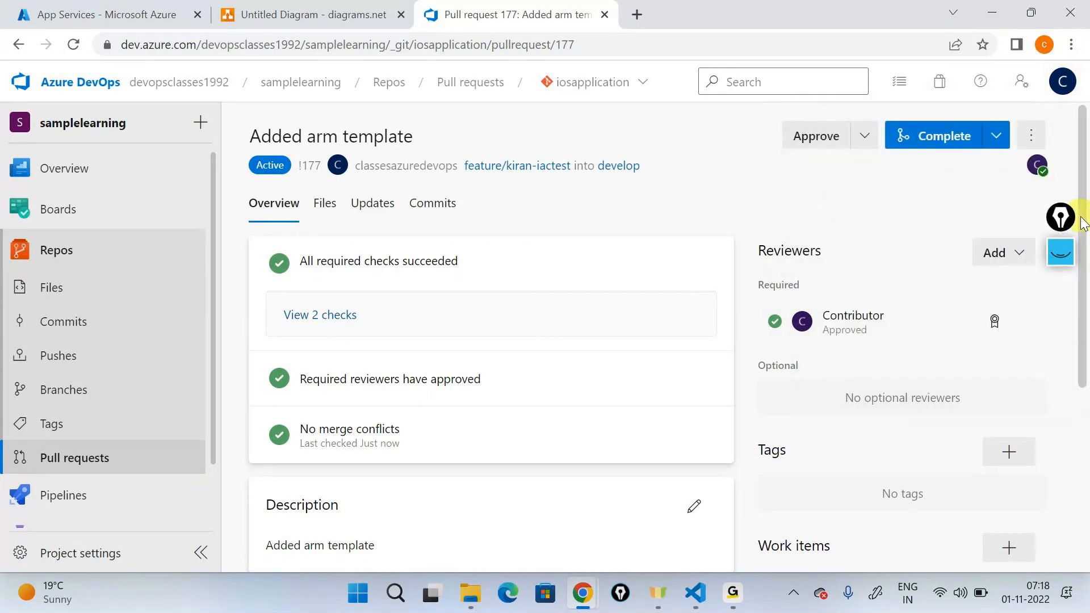
{"action": "left_click_drag", "start_coordinate": [1067, 219], "coordinate": [1083, 272]}
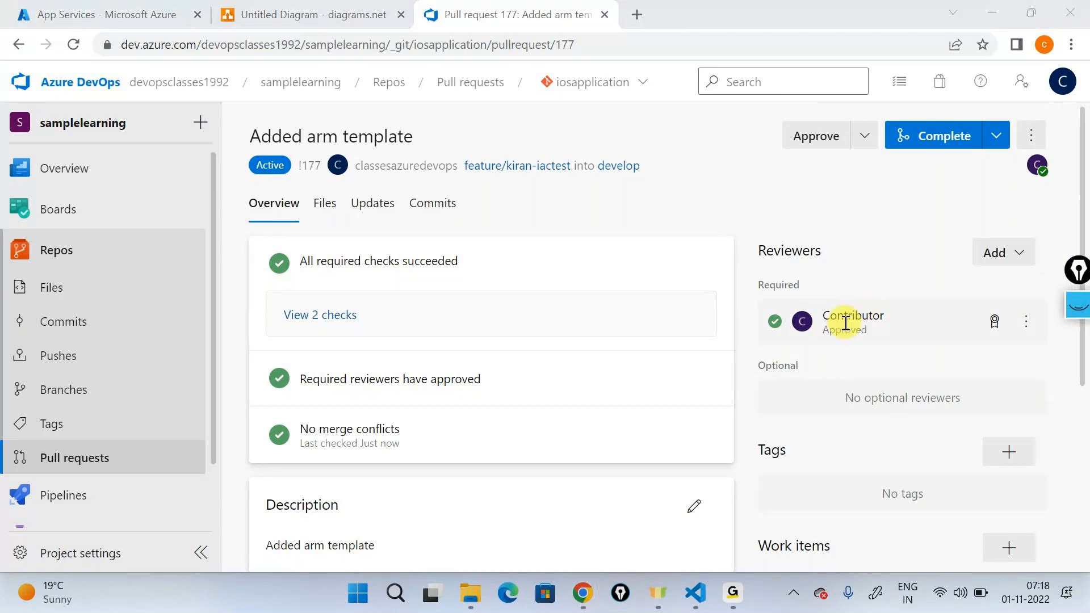
{"action": "left_click", "coordinate": [921, 137]}
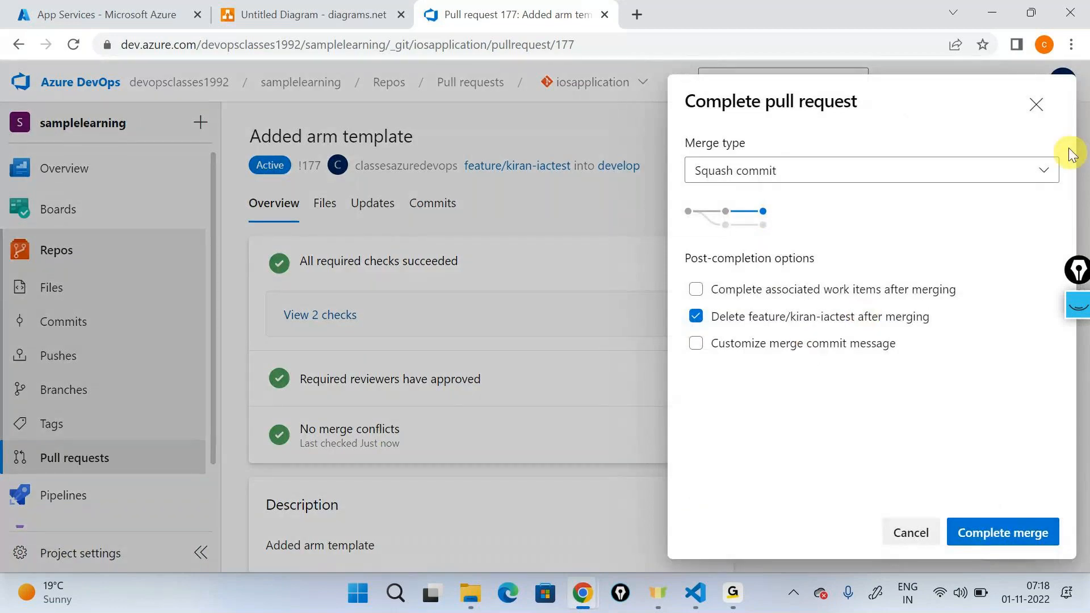
{"action": "left_click", "coordinate": [990, 545]}
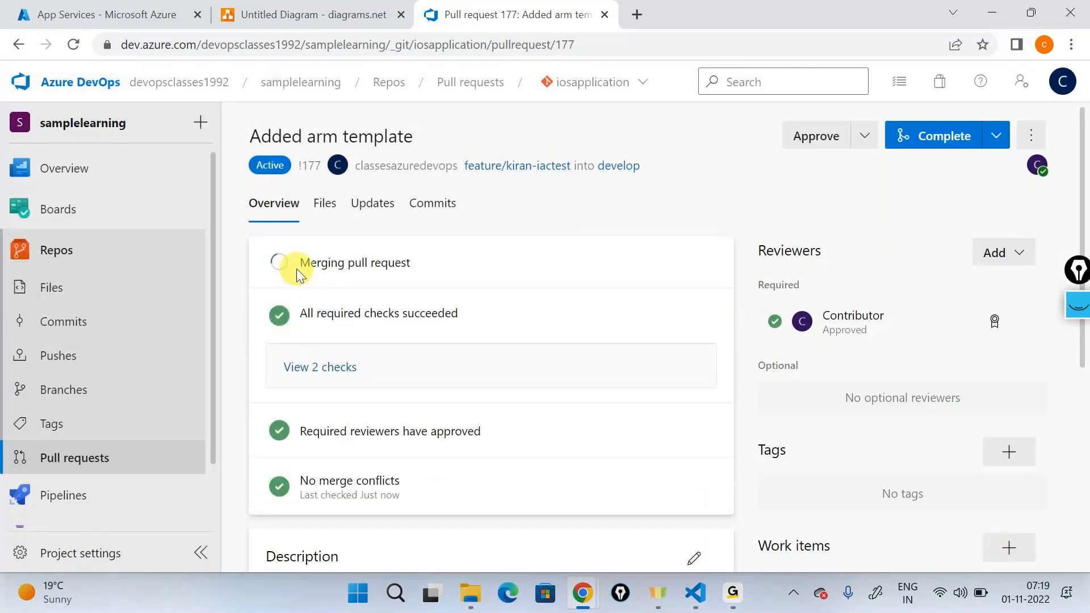
{"action": "left_click_drag", "start_coordinate": [296, 268], "coordinate": [413, 263]}
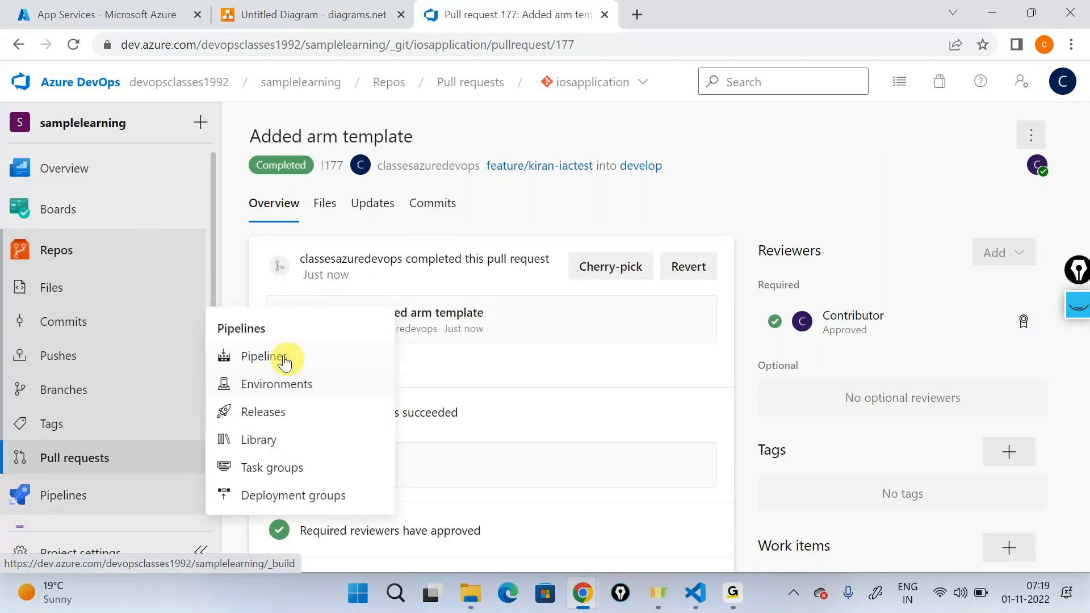
Step: Open the newest dotnetapplicationbuild run, triggered by the Added arm template merge, and cancel it
{"action": "left_click", "coordinate": [287, 356]}
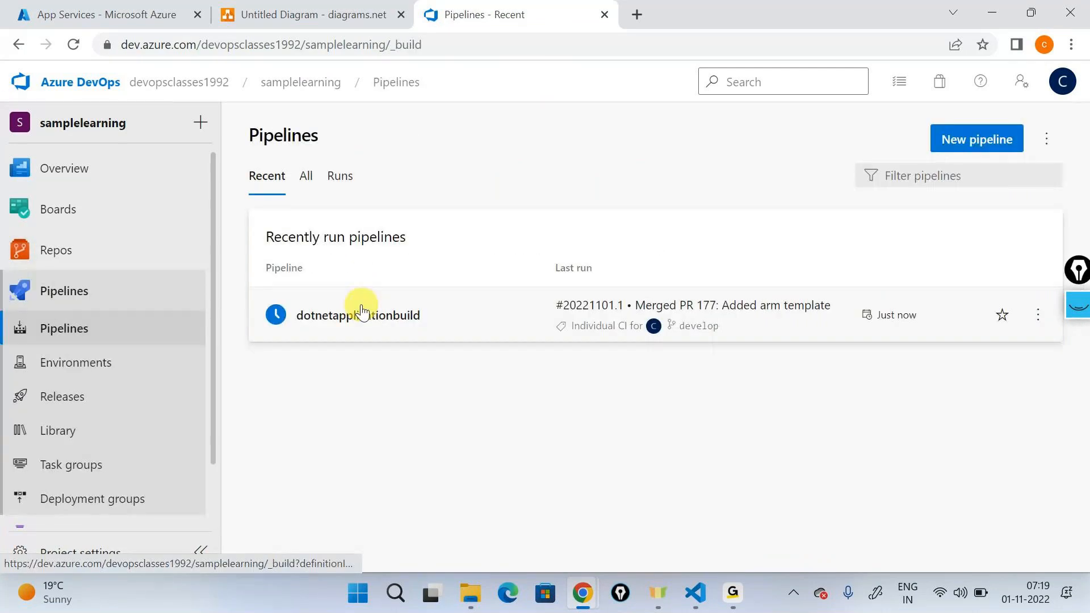
{"action": "left_click", "coordinate": [362, 311]}
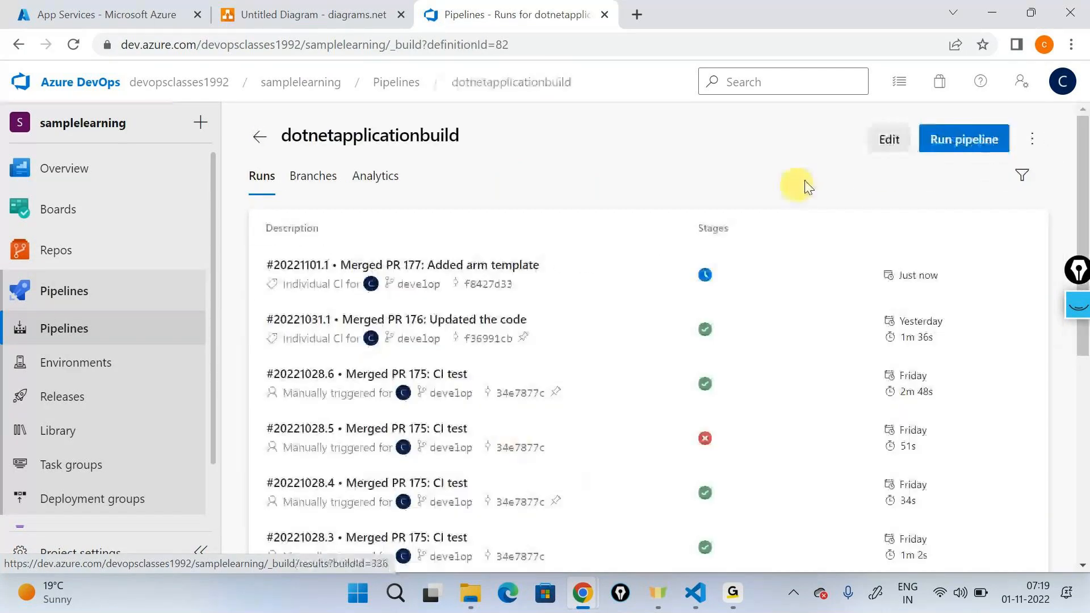
{"action": "left_click", "coordinate": [560, 282]}
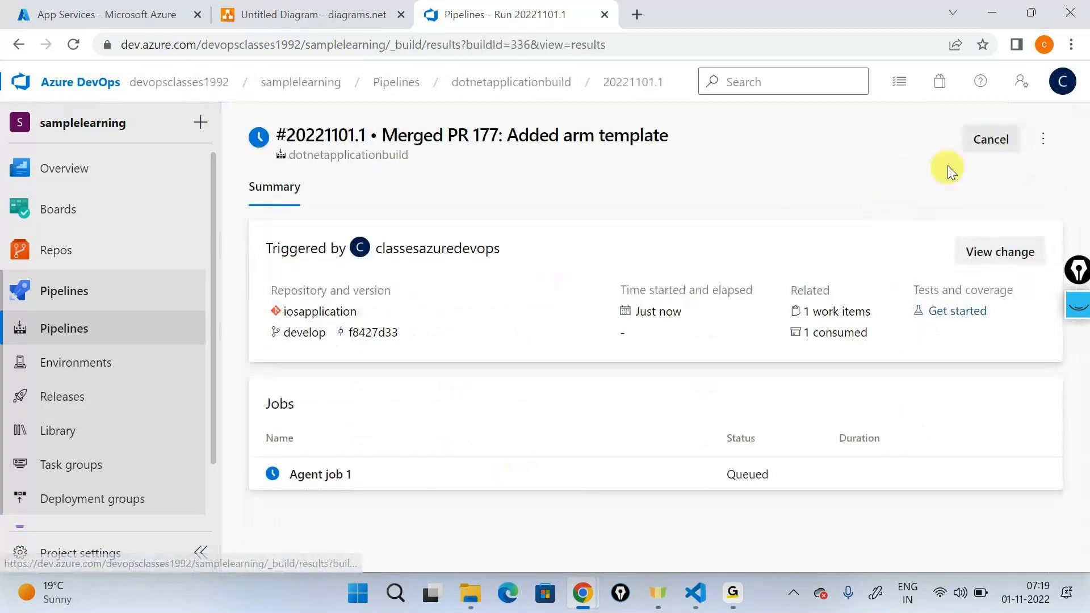
{"action": "left_click", "coordinate": [991, 140]}
{"action": "left_click", "coordinate": [712, 358]}
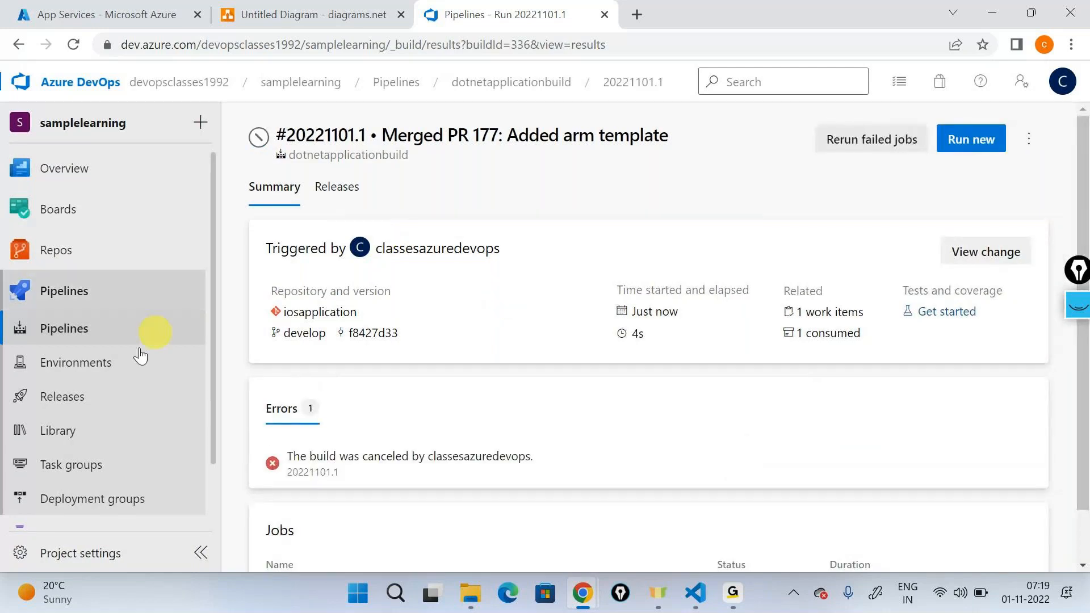
Step: Open the dotnetapplicationbuild pipeline for editing from the cancelled run
{"action": "scroll", "coordinate": [133, 344], "scroll_direction": "down", "scroll_amount": 1}
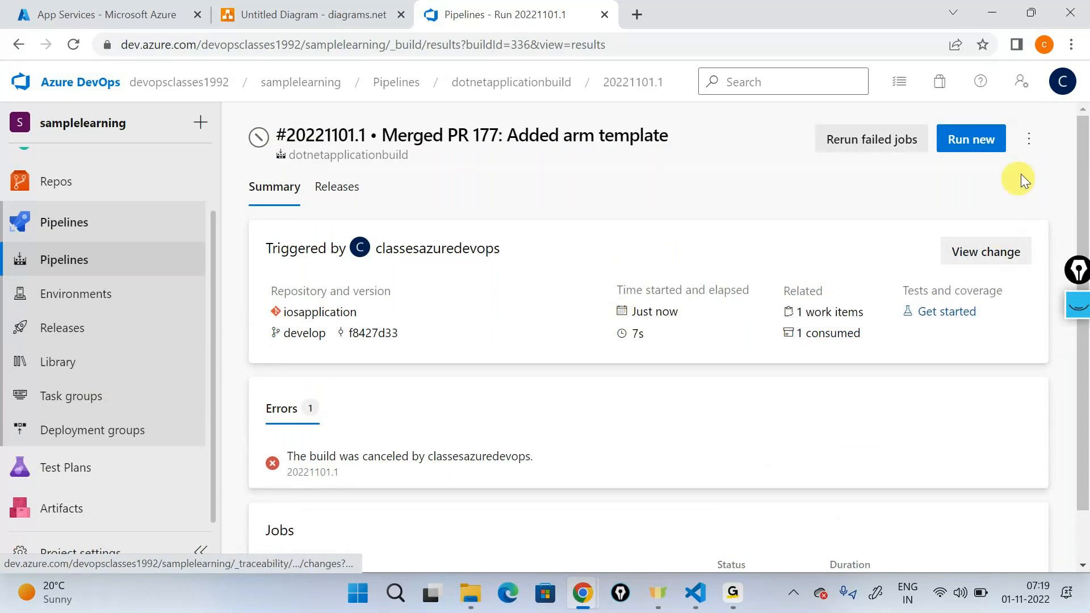
{"action": "left_click", "coordinate": [1029, 139]}
{"action": "left_click", "coordinate": [909, 205]}
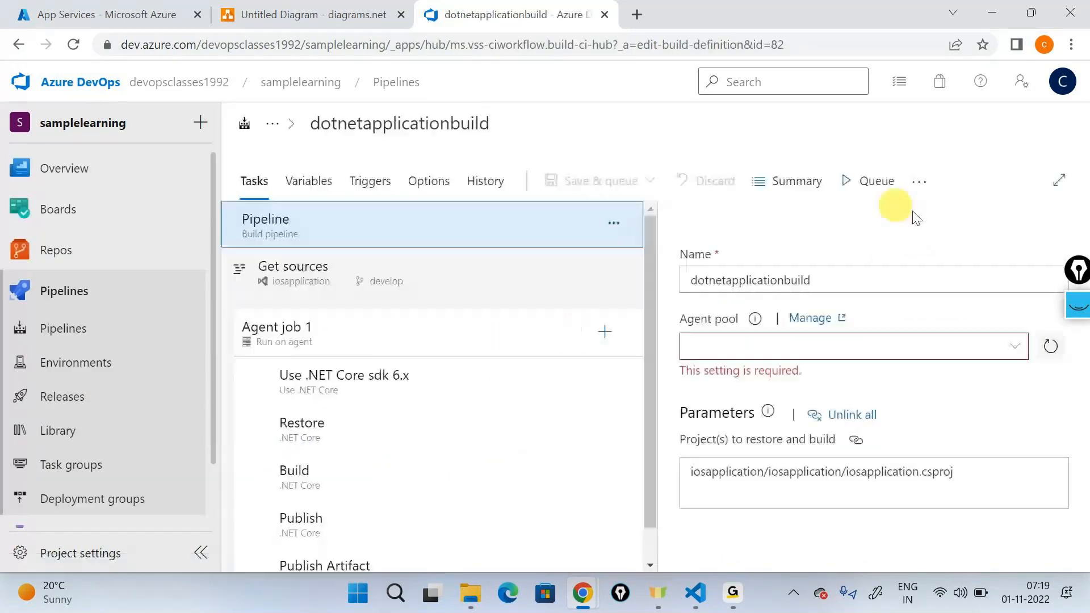
{"action": "left_click", "coordinate": [1080, 311]}
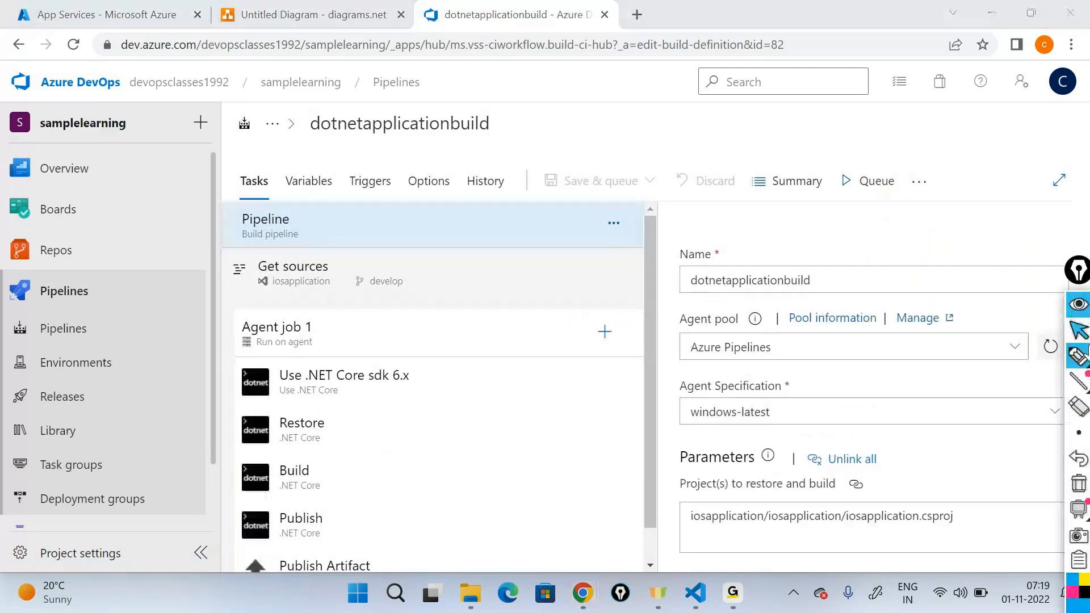
{"action": "left_click", "coordinate": [1078, 356]}
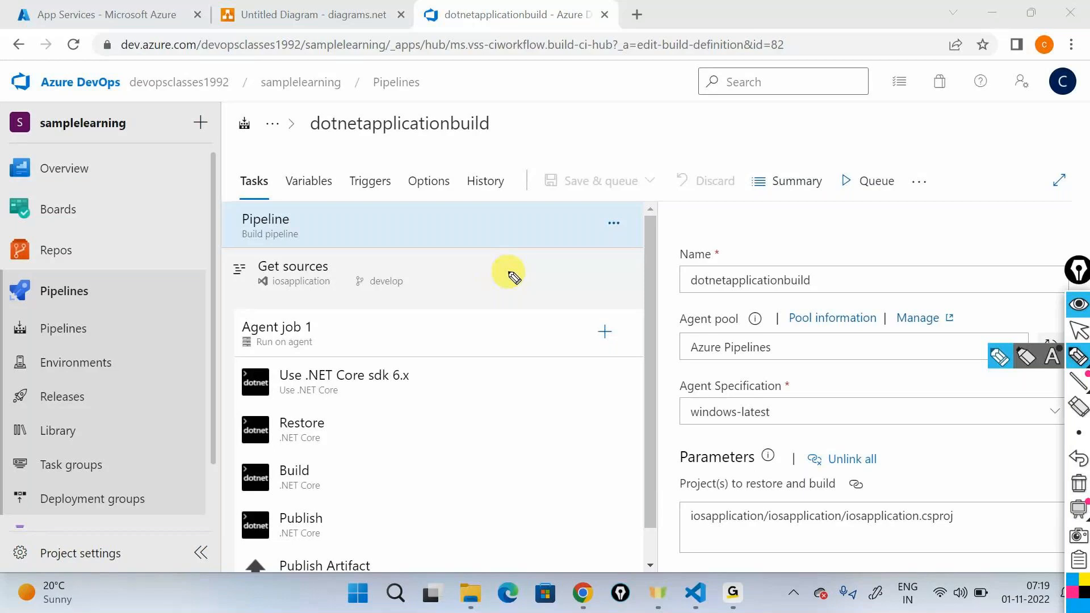
{"action": "mouse_move", "coordinate": [467, 337]}
{"action": "left_mouse_down"}
{"action": "mouse_move", "coordinate": [488, 420]}
{"action": "mouse_move", "coordinate": [559, 585]}
{"action": "left_mouse_up"}
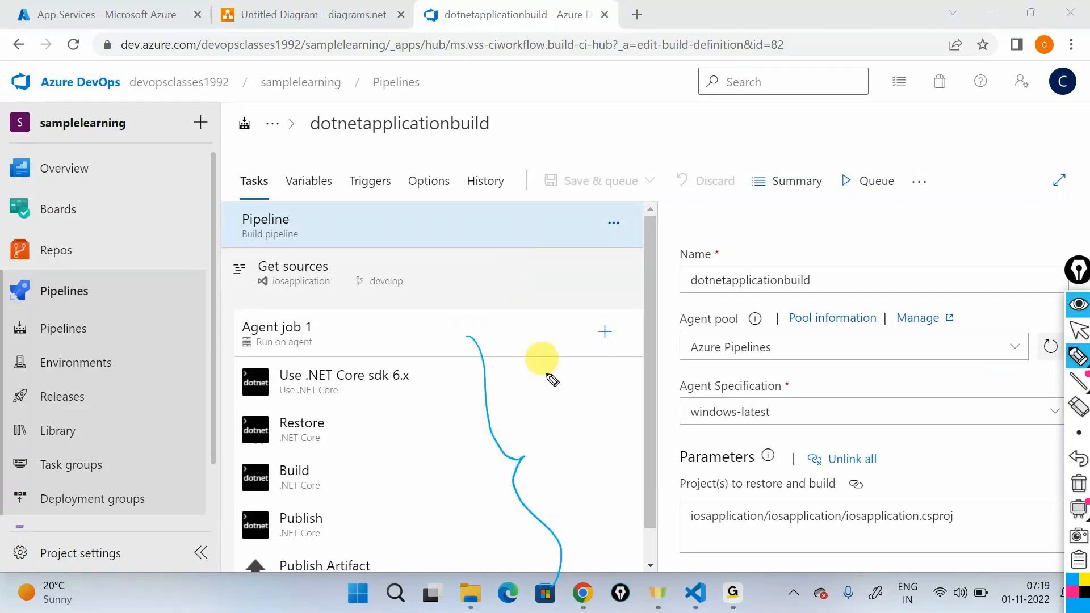
{"action": "mouse_move", "coordinate": [541, 410]}
{"action": "left_mouse_down"}
{"action": "mouse_move", "coordinate": [572, 410]}
{"action": "mouse_move", "coordinate": [628, 353]}
{"action": "left_mouse_up"}
{"action": "mouse_move", "coordinate": [548, 454]}
{"action": "left_mouse_down"}
{"action": "mouse_move", "coordinate": [608, 328]}
{"action": "mouse_move", "coordinate": [512, 420]}
{"action": "left_mouse_up"}
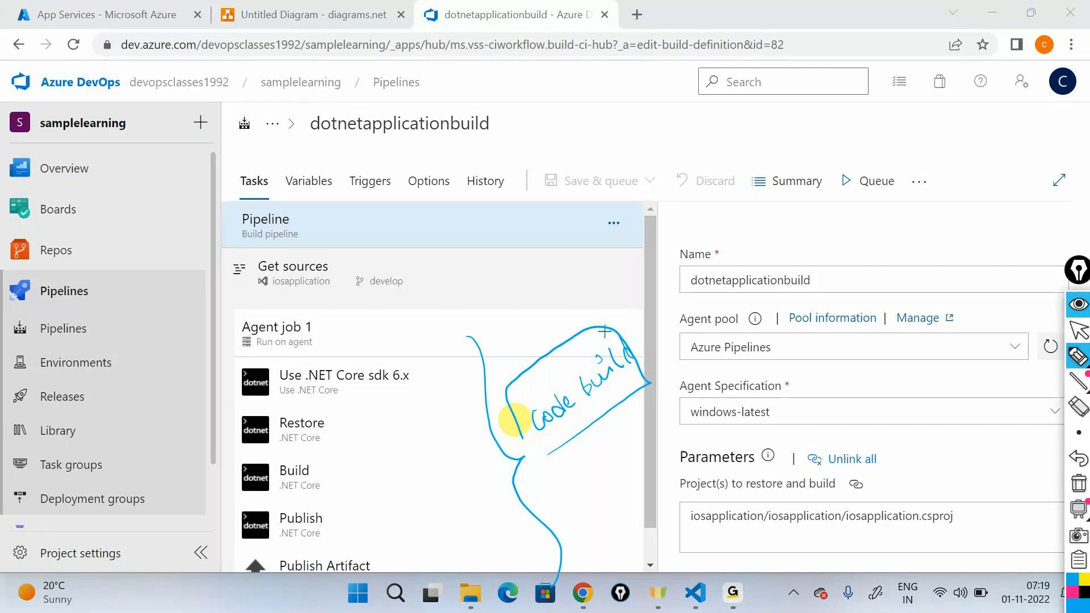
{"action": "mouse_move", "coordinate": [832, 216]}
{"action": "left_mouse_down"}
{"action": "mouse_move", "coordinate": [852, 230]}
{"action": "mouse_move", "coordinate": [861, 221]}
{"action": "mouse_move", "coordinate": [869, 242]}
{"action": "left_mouse_up"}
{"action": "mouse_move", "coordinate": [839, 202]}
{"action": "left_mouse_down"}
{"action": "mouse_move", "coordinate": [907, 239]}
{"action": "mouse_move", "coordinate": [833, 203]}
{"action": "left_mouse_up"}
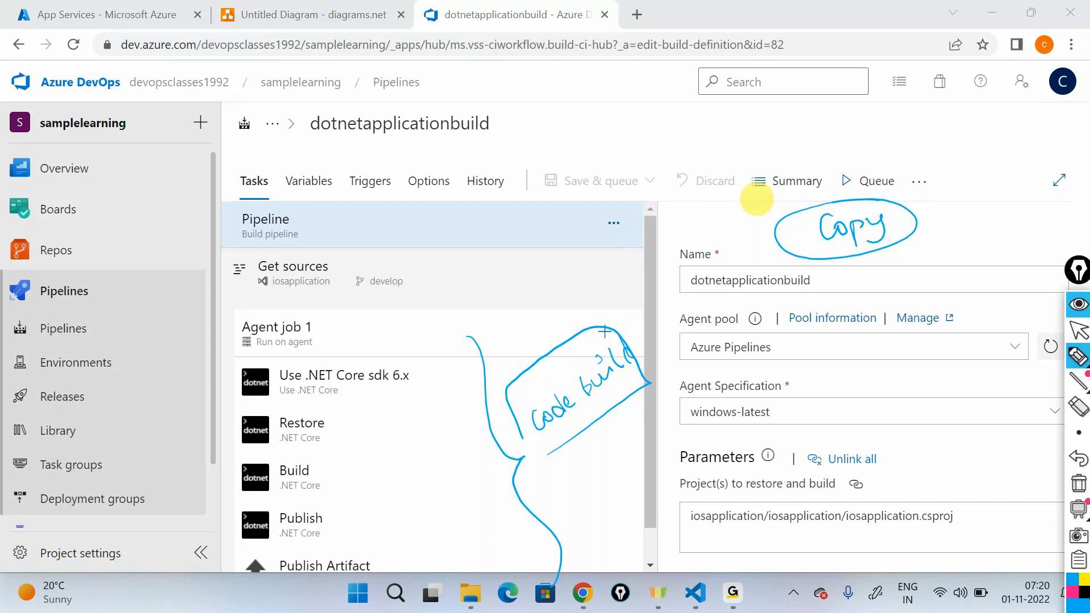
{"action": "left_click_drag", "start_coordinate": [164, 198], "coordinate": [79, 255]}
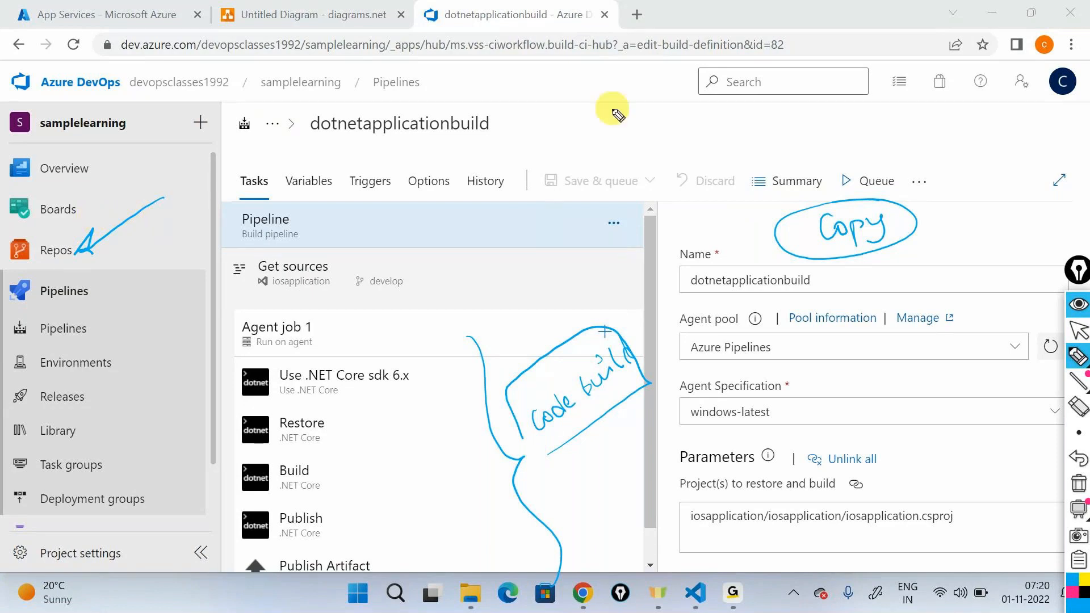
{"action": "mouse_move", "coordinate": [614, 127]}
{"action": "left_mouse_down"}
{"action": "mouse_move", "coordinate": [627, 96]}
{"action": "mouse_move", "coordinate": [628, 108]}
{"action": "mouse_move", "coordinate": [793, 108]}
{"action": "mouse_move", "coordinate": [785, 118]}
{"action": "left_mouse_up"}
{"action": "mouse_move", "coordinate": [832, 126]}
{"action": "left_mouse_down"}
{"action": "mouse_move", "coordinate": [840, 104]}
{"action": "mouse_move", "coordinate": [869, 114]}
{"action": "mouse_move", "coordinate": [1017, 96]}
{"action": "left_mouse_up"}
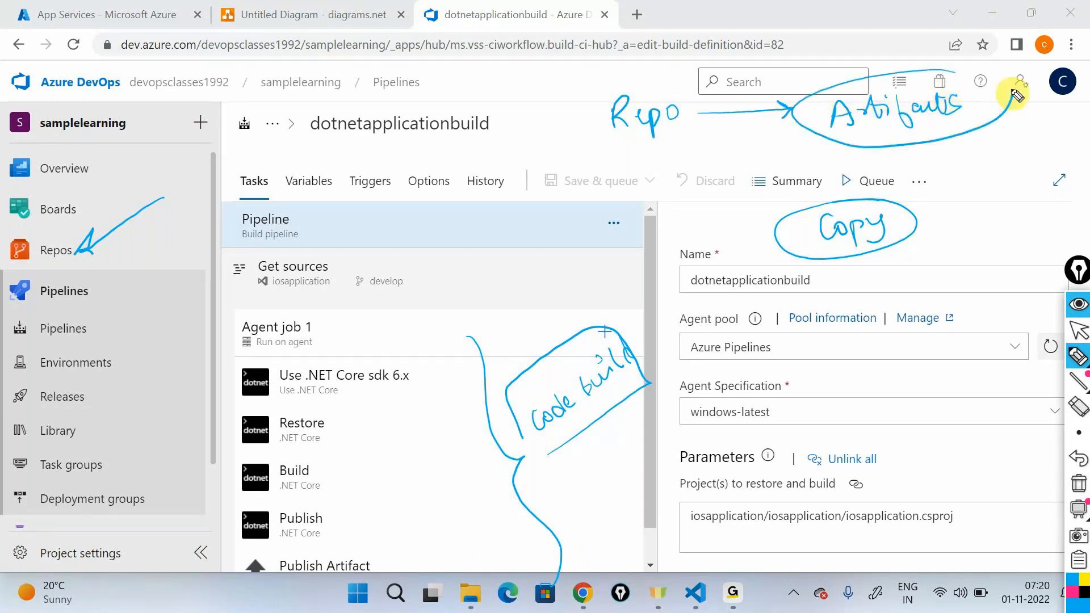
{"action": "mouse_move", "coordinate": [659, 88]}
{"action": "left_mouse_down"}
{"action": "mouse_move", "coordinate": [710, 121]}
{"action": "mouse_move", "coordinate": [659, 87]}
{"action": "left_mouse_up"}
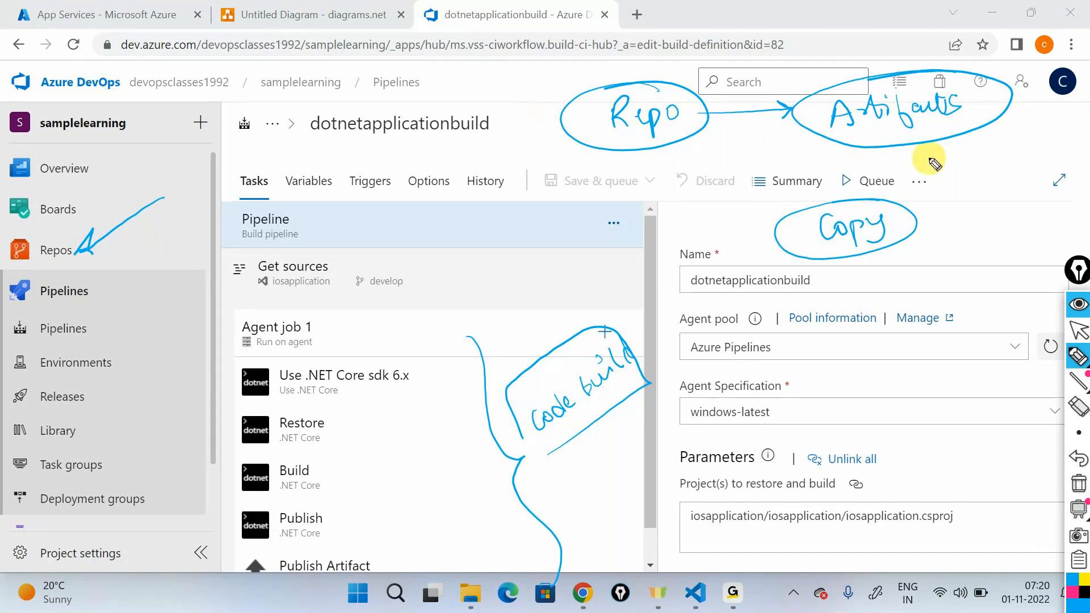
{"action": "mouse_move", "coordinate": [932, 150]}
{"action": "left_mouse_down"}
{"action": "mouse_move", "coordinate": [953, 166]}
{"action": "mouse_move", "coordinate": [935, 172]}
{"action": "mouse_move", "coordinate": [1015, 153]}
{"action": "mouse_move", "coordinate": [1005, 148]}
{"action": "left_mouse_up"}
{"action": "left_click", "coordinate": [1021, 139]}
{"action": "mouse_move", "coordinate": [961, 190]}
{"action": "left_mouse_down"}
{"action": "mouse_move", "coordinate": [962, 209]}
{"action": "mouse_move", "coordinate": [970, 195]}
{"action": "mouse_move", "coordinate": [1032, 203]}
{"action": "mouse_move", "coordinate": [1054, 165]}
{"action": "left_mouse_up"}
{"action": "mouse_move", "coordinate": [965, 222]}
{"action": "left_mouse_down"}
{"action": "mouse_move", "coordinate": [1044, 211]}
{"action": "mouse_move", "coordinate": [1047, 226]}
{"action": "left_mouse_up"}
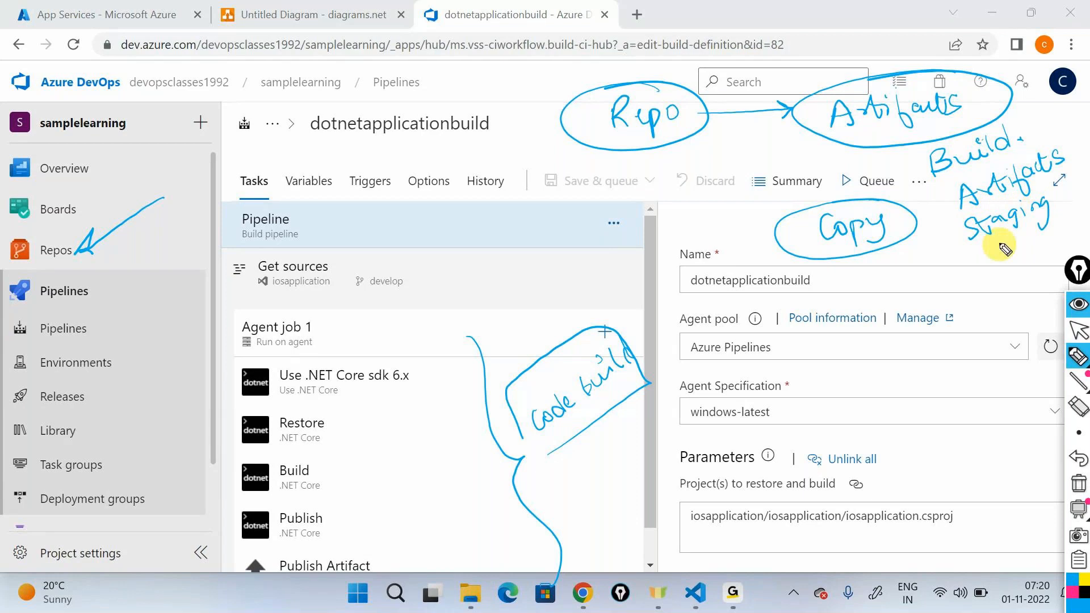
{"action": "left_click_drag", "start_coordinate": [997, 263], "coordinate": [1078, 236]}
{"action": "left_click_drag", "start_coordinate": [926, 152], "coordinate": [952, 257]}
{"action": "left_click_drag", "start_coordinate": [1029, 115], "coordinate": [1083, 222]}
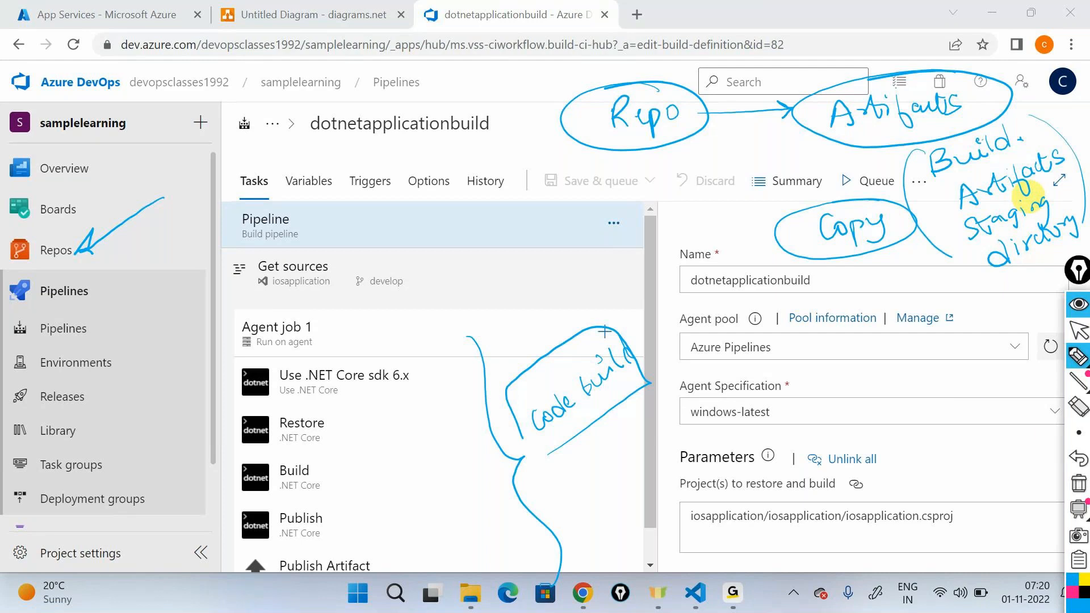
{"action": "left_click", "coordinate": [1078, 483]}
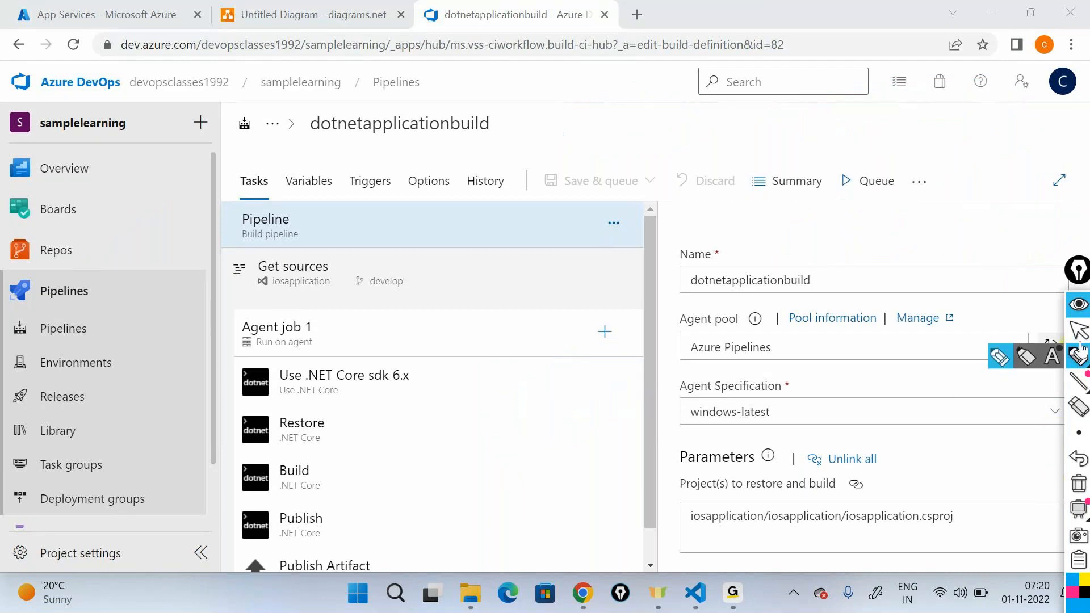
Step: Search the available tasks for copy and add the Copy files task to Agent job 1
{"action": "scroll", "coordinate": [528, 388], "scroll_direction": "down", "scroll_amount": 1}
{"action": "scroll", "coordinate": [620, 299], "scroll_direction": "down", "scroll_amount": 1}
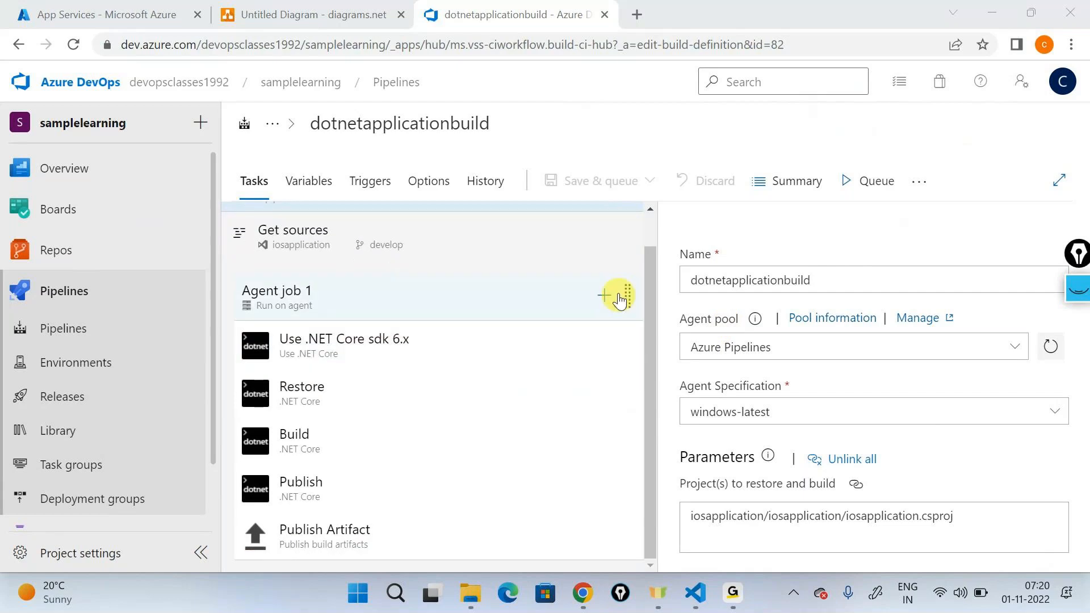
{"action": "left_click", "coordinate": [606, 295]}
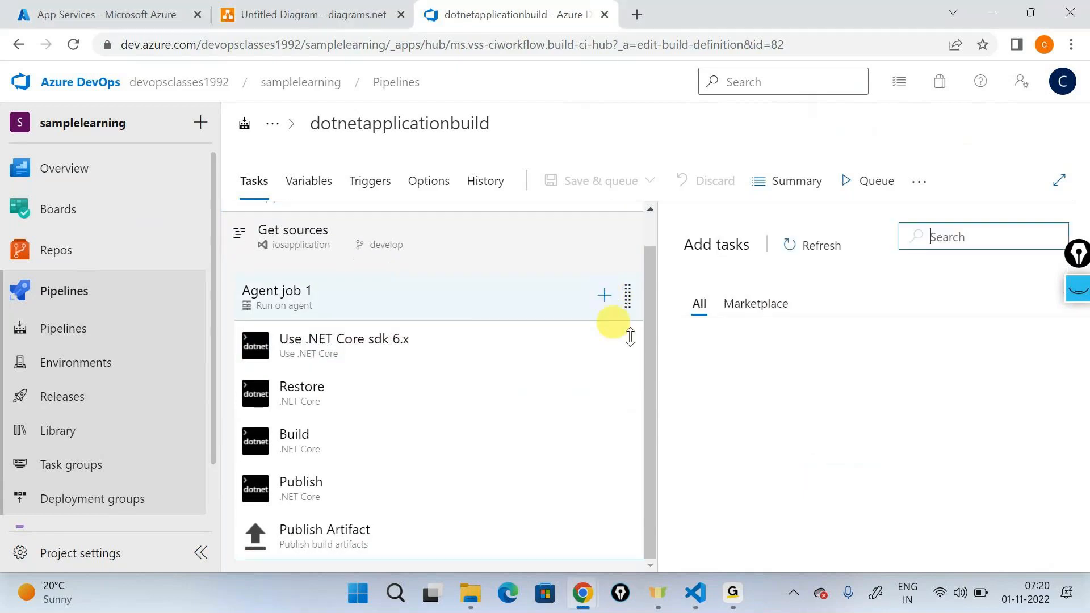
{"action": "type", "text": "copy"}
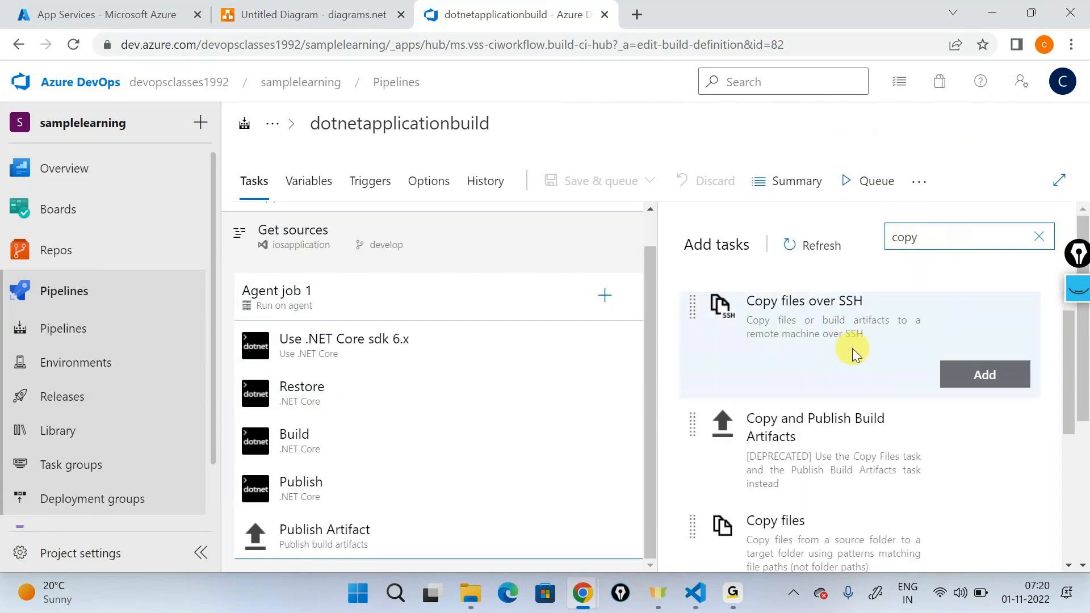
{"action": "scroll", "coordinate": [835, 369], "scroll_direction": "down", "scroll_amount": 2}
{"action": "left_click", "coordinate": [976, 455]}
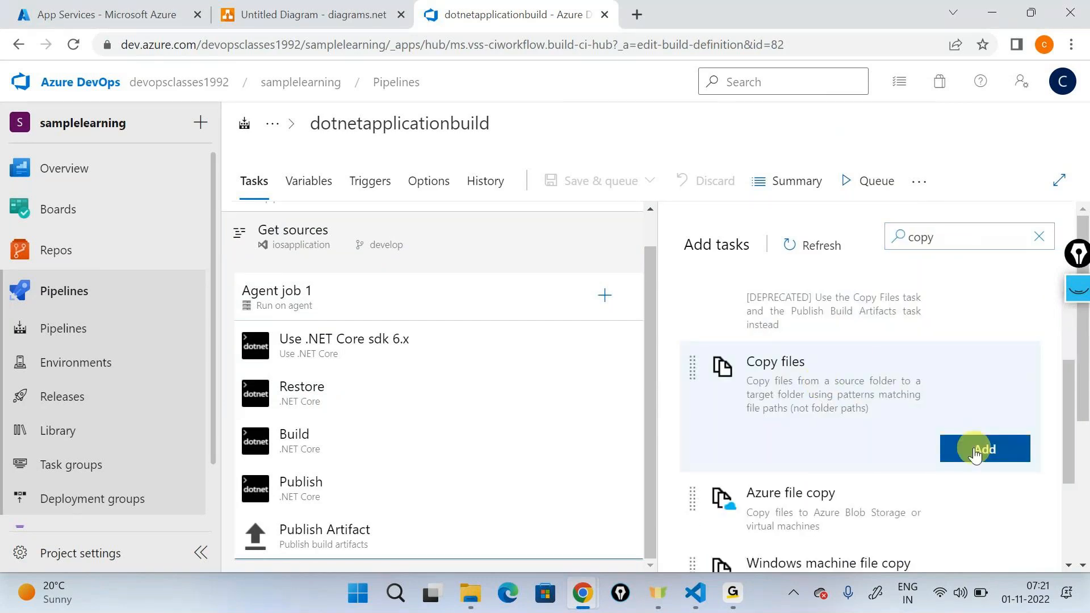
Step: Move the new Copy files task above the Publish Artifact task in Agent job 1
{"action": "left_click", "coordinate": [315, 532]}
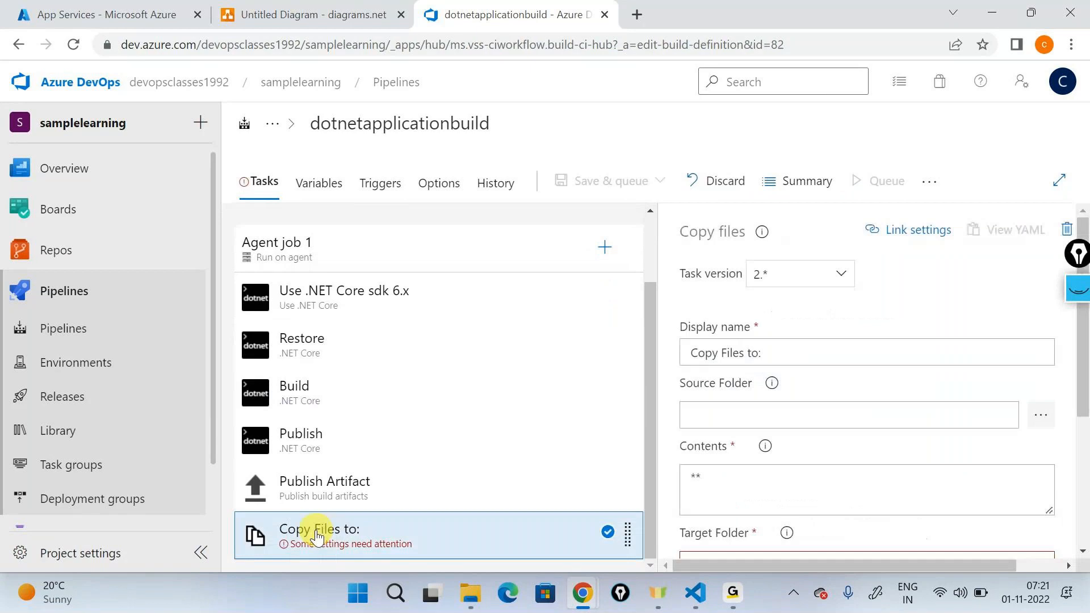
{"action": "left_click", "coordinate": [323, 497]}
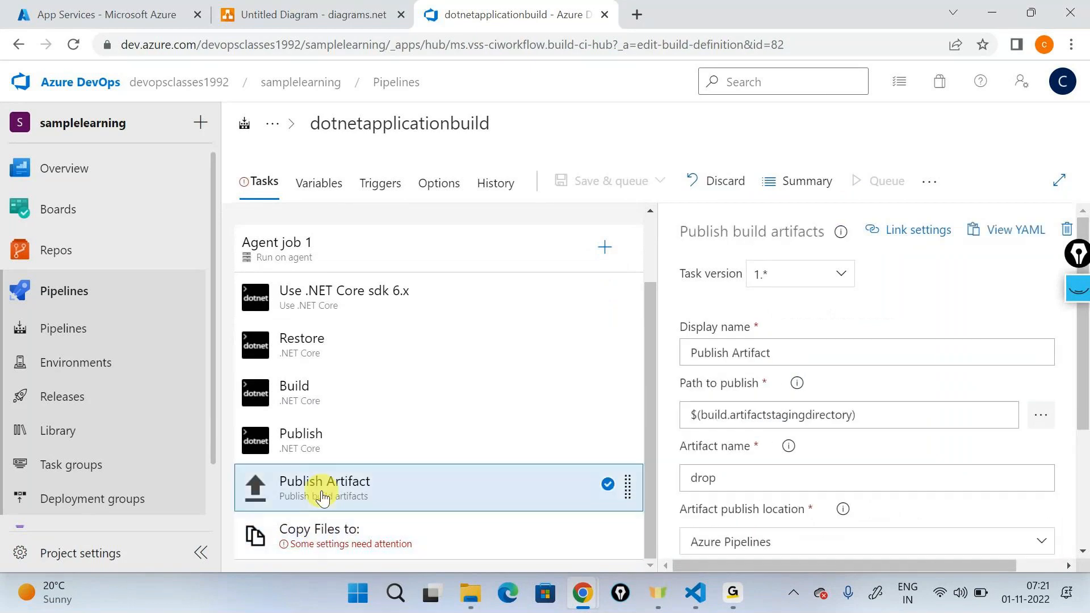
{"action": "left_click", "coordinate": [304, 525]}
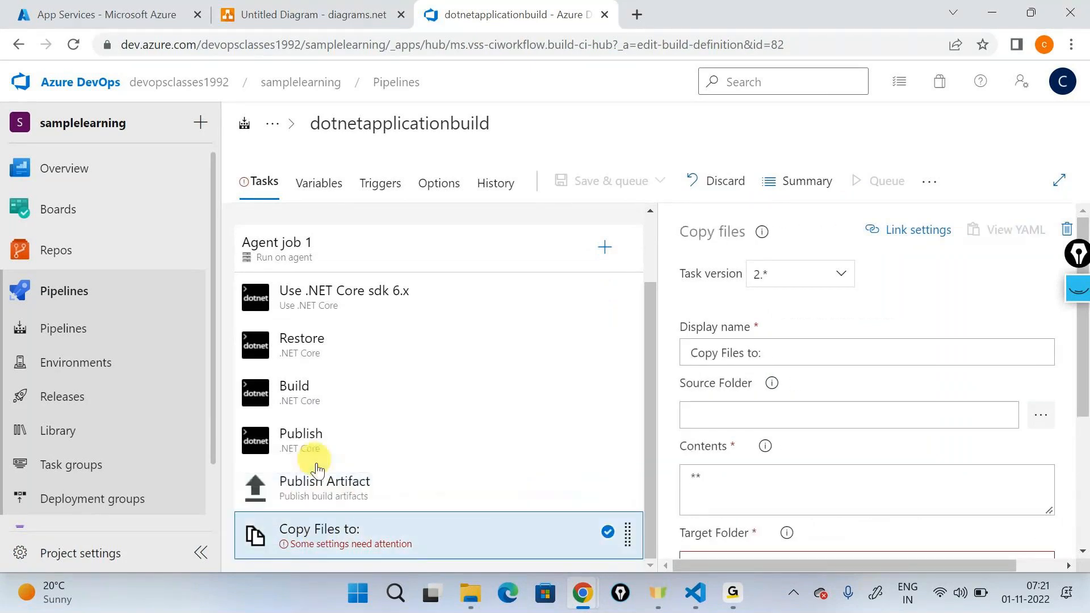
{"action": "left_click_drag", "start_coordinate": [317, 469], "coordinate": [318, 474]}
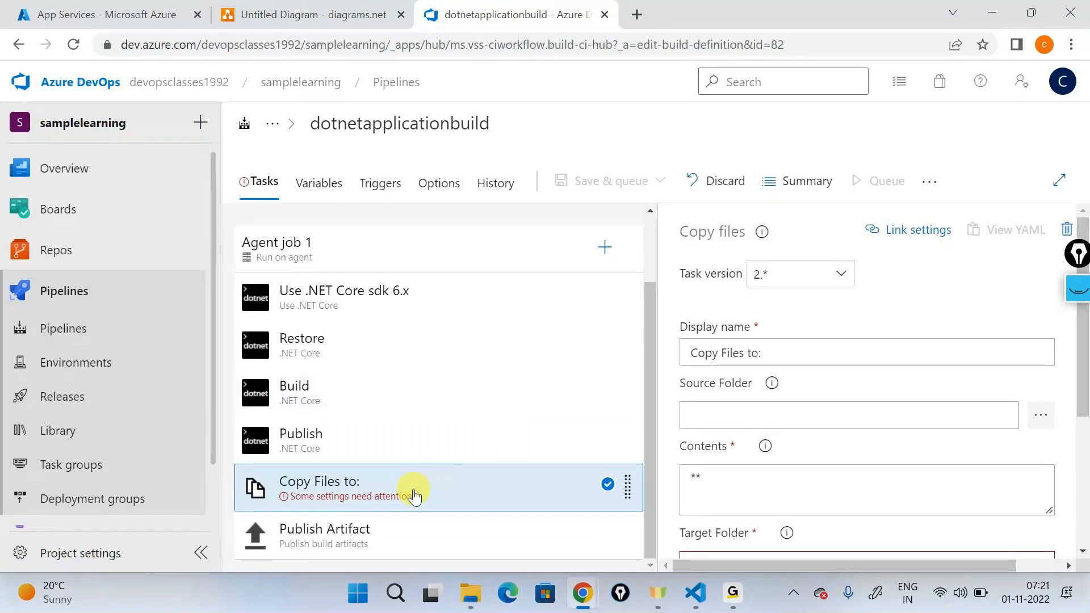
Step: Set the Copy files task's source folder to the repository's infrasturcture folder by browsing to it
{"action": "left_click", "coordinate": [854, 356]}
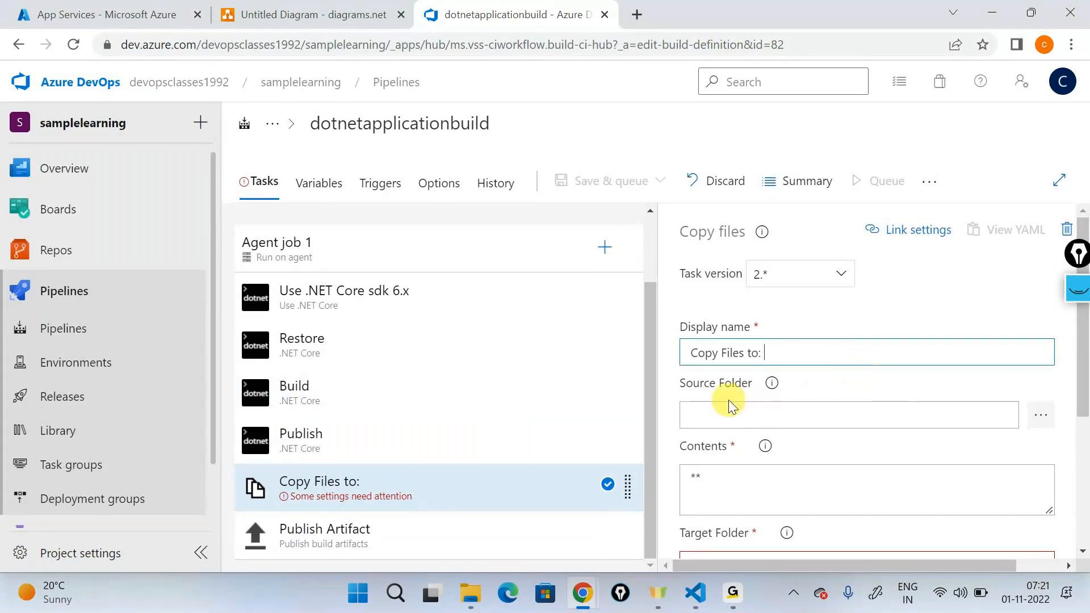
{"action": "left_click", "coordinate": [1039, 418]}
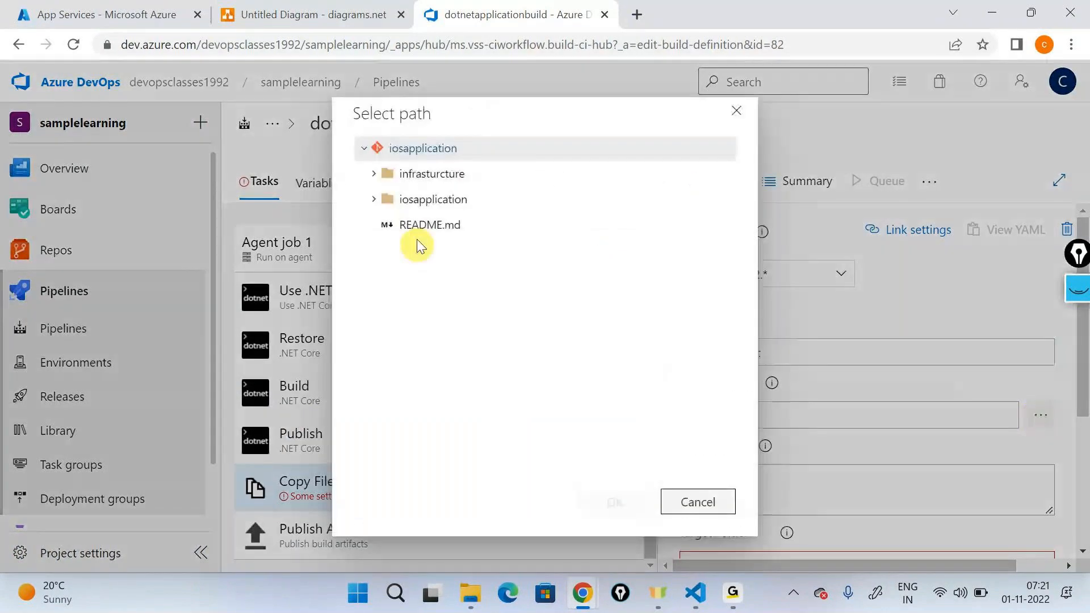
{"action": "left_click", "coordinate": [381, 173]}
{"action": "left_click", "coordinate": [608, 499]}
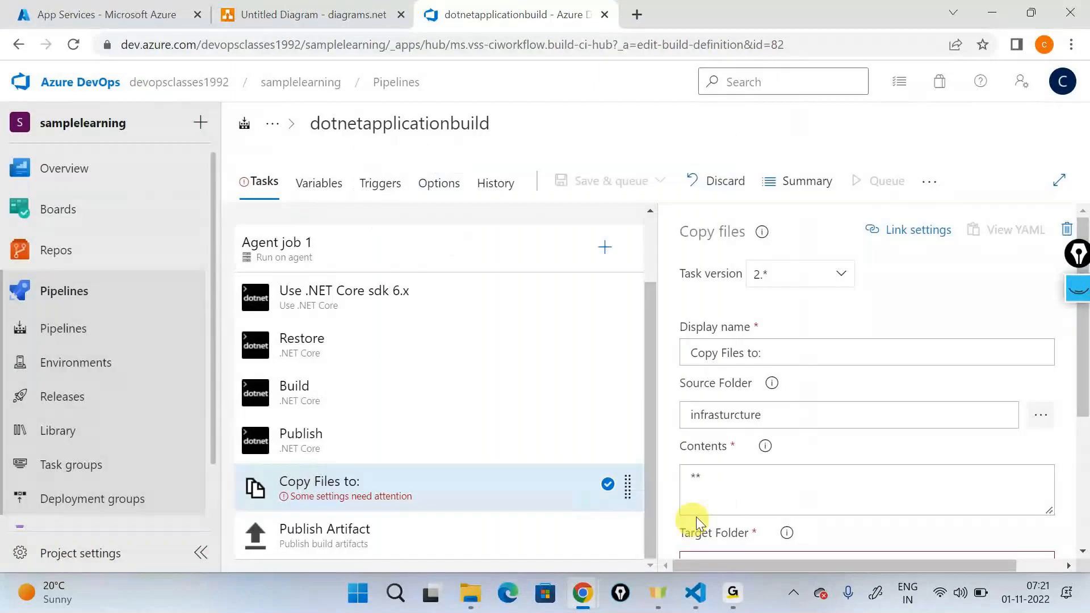
Step: Set the Copy files task's contents to webapp.json and check the file name against the infrasturcture source folder
{"action": "type", "text": "webapp.h"}
{"action": "key", "text": "BackSpace"}
{"action": "type", "text": "json"}
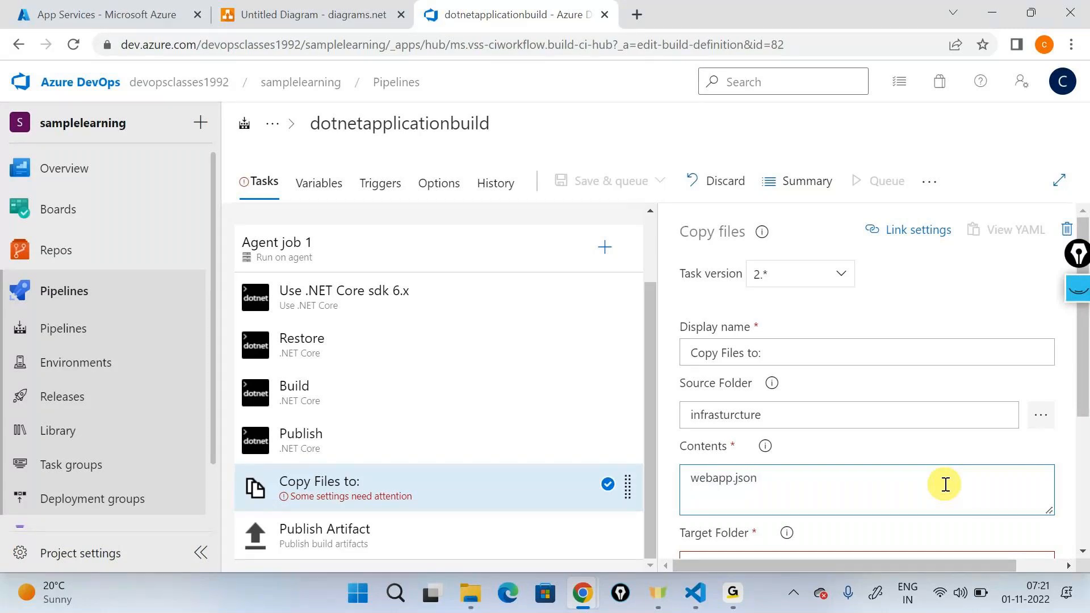
{"action": "left_click", "coordinate": [1041, 415]}
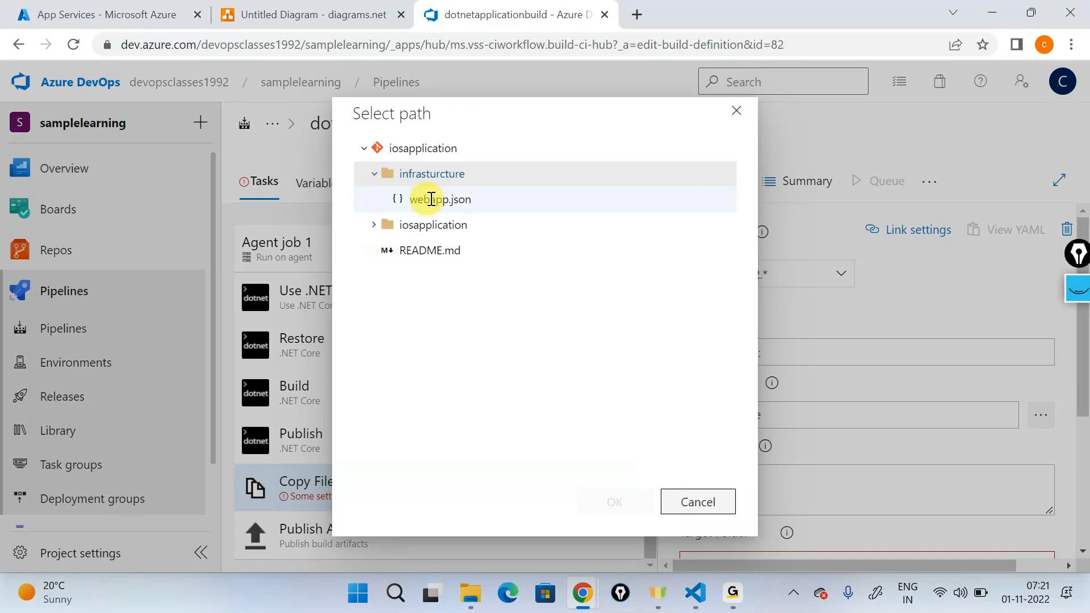
{"action": "left_click", "coordinate": [689, 511]}
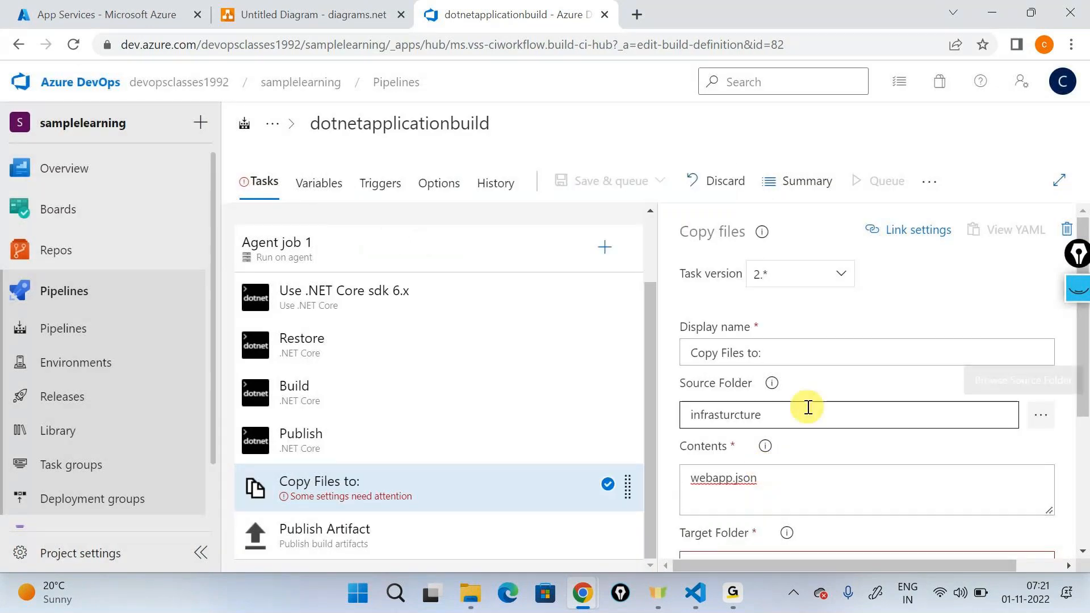
Step: Set the Copy files task's target folder to $(build.artifactstagingdirectory), copied from the field's help example
{"action": "scroll", "coordinate": [808, 407], "scroll_direction": "down", "scroll_amount": 3}
{"action": "mouse_move", "coordinate": [787, 362]}
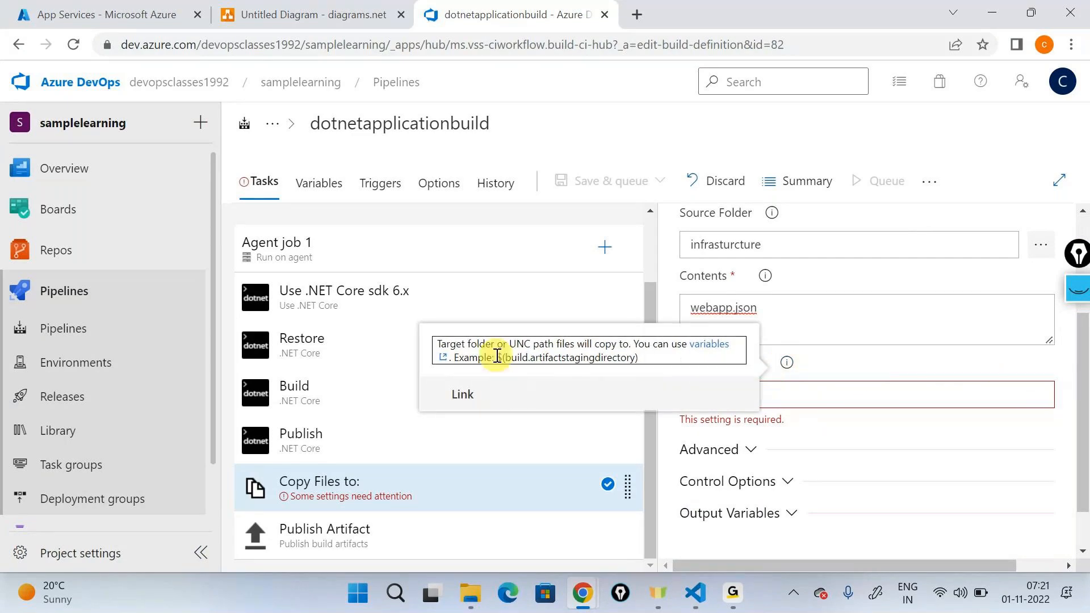
{"action": "left_click_drag", "start_coordinate": [497, 357], "coordinate": [581, 345]}
{"action": "left_click_drag", "start_coordinate": [497, 357], "coordinate": [635, 358]}
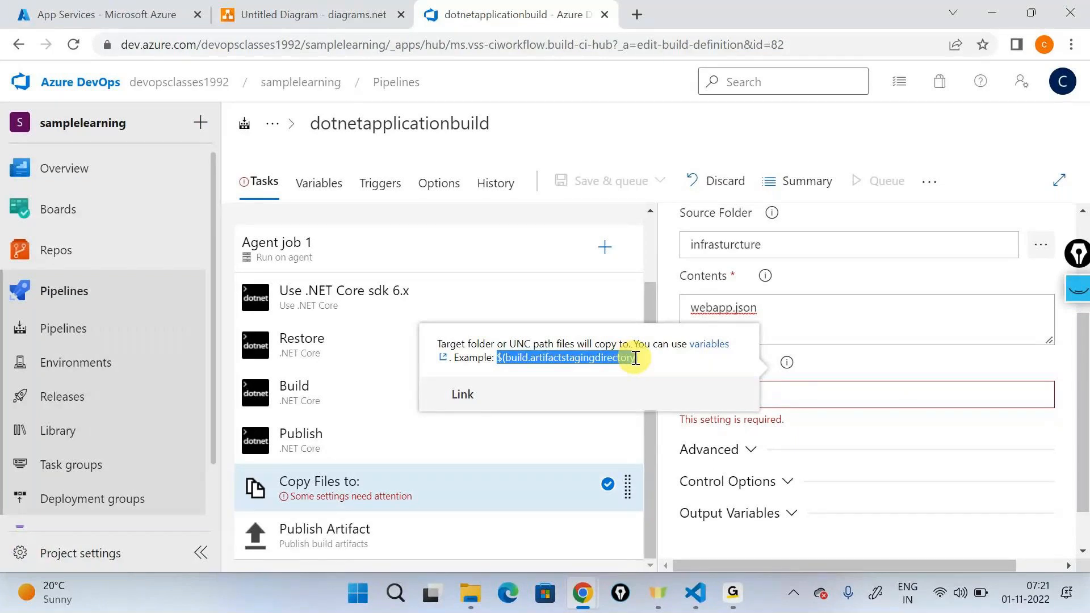
{"action": "left_click", "coordinate": [939, 400]}
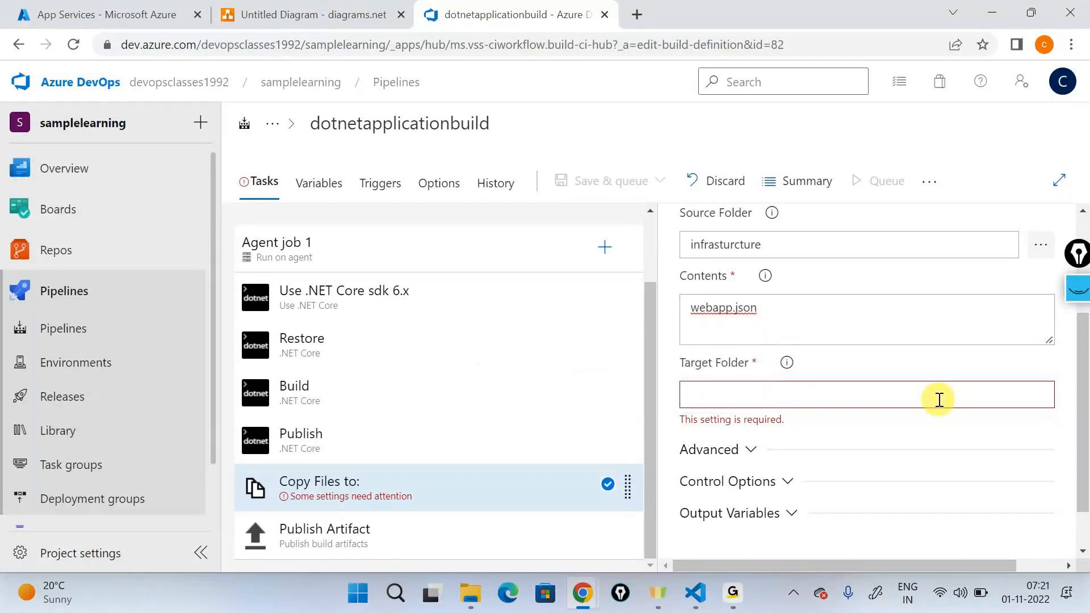
{"action": "key", "text": "ctrl+v"}
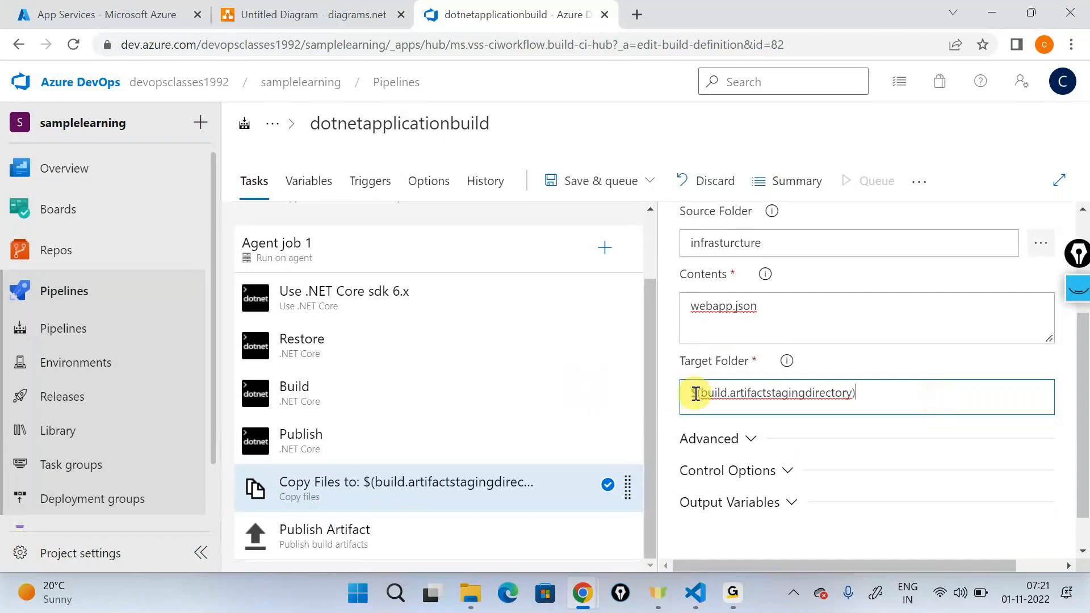
{"action": "left_click", "coordinate": [696, 393]}
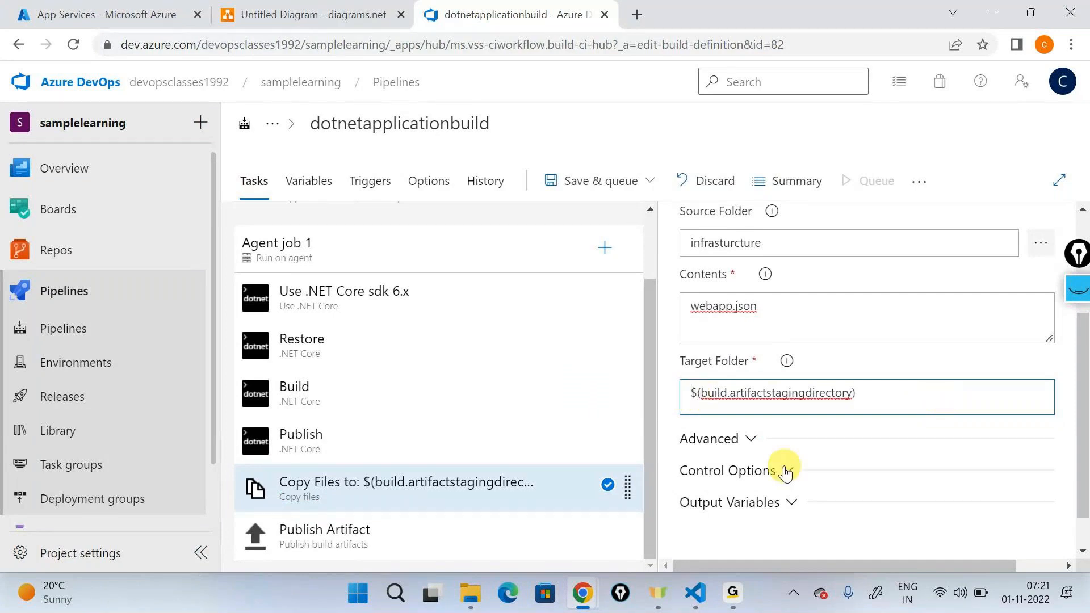
Step: Review the Copy files settings and compare the target folder with the Publish Artifact task's path to publish
{"action": "scroll", "coordinate": [786, 472], "scroll_direction": "up", "scroll_amount": 2}
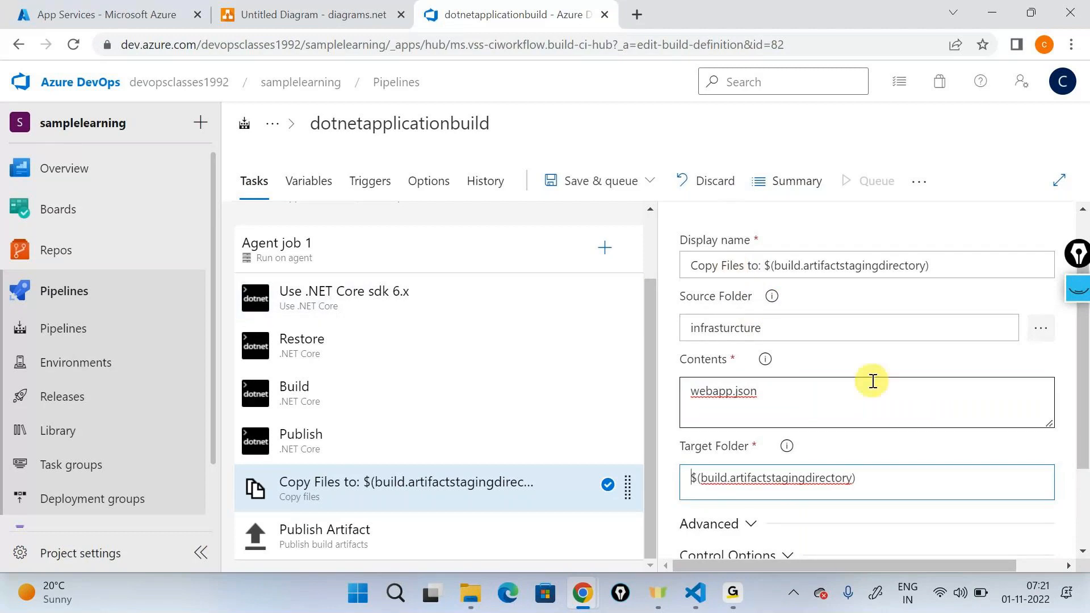
{"action": "scroll", "coordinate": [871, 382], "scroll_direction": "down", "scroll_amount": 3}
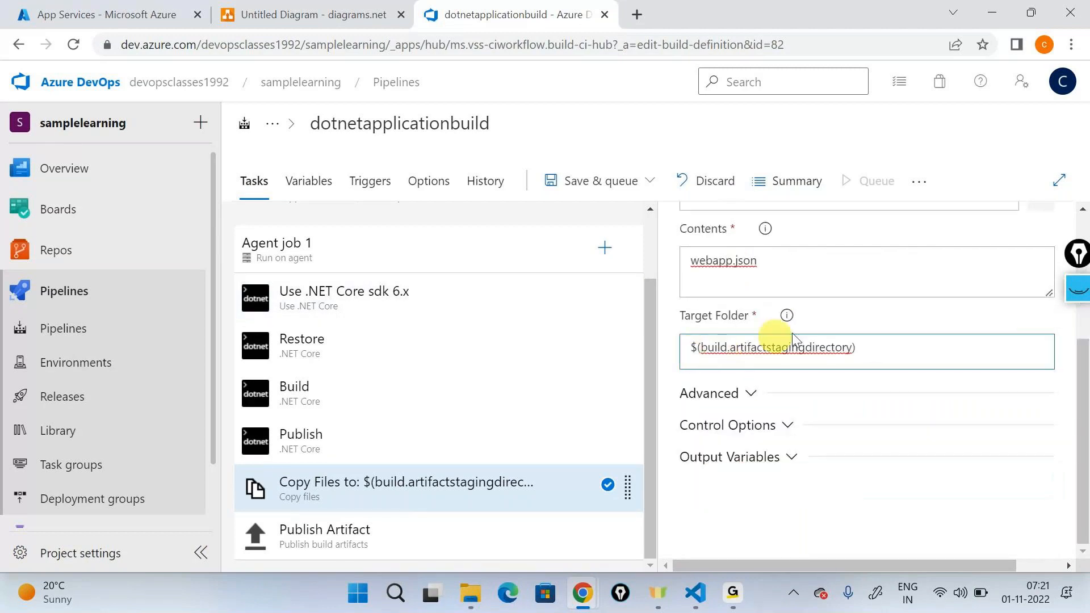
{"action": "double_click", "coordinate": [791, 348]}
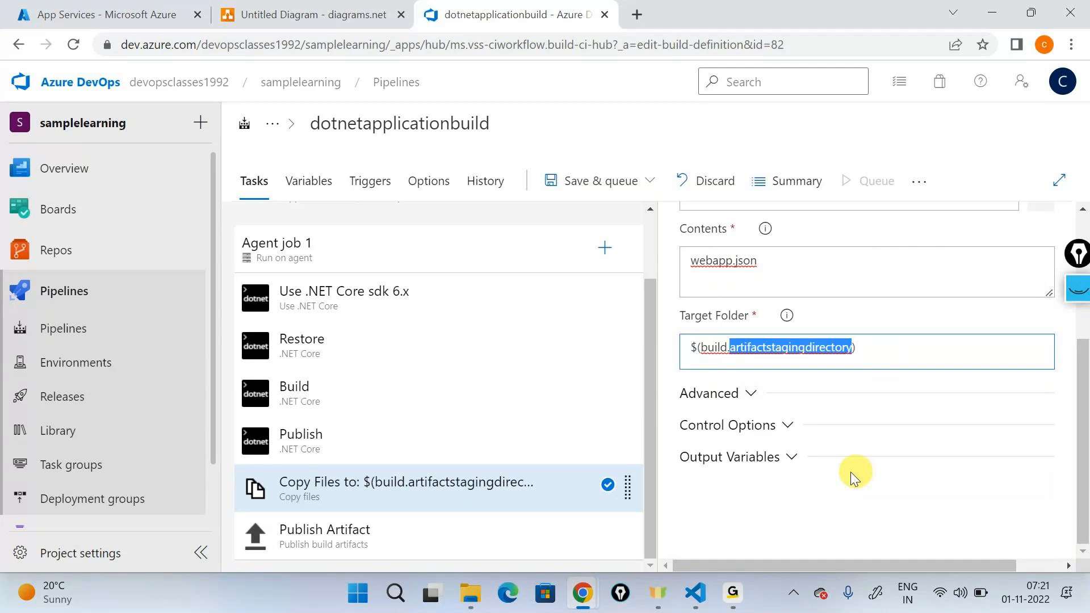
{"action": "left_click", "coordinate": [455, 536]}
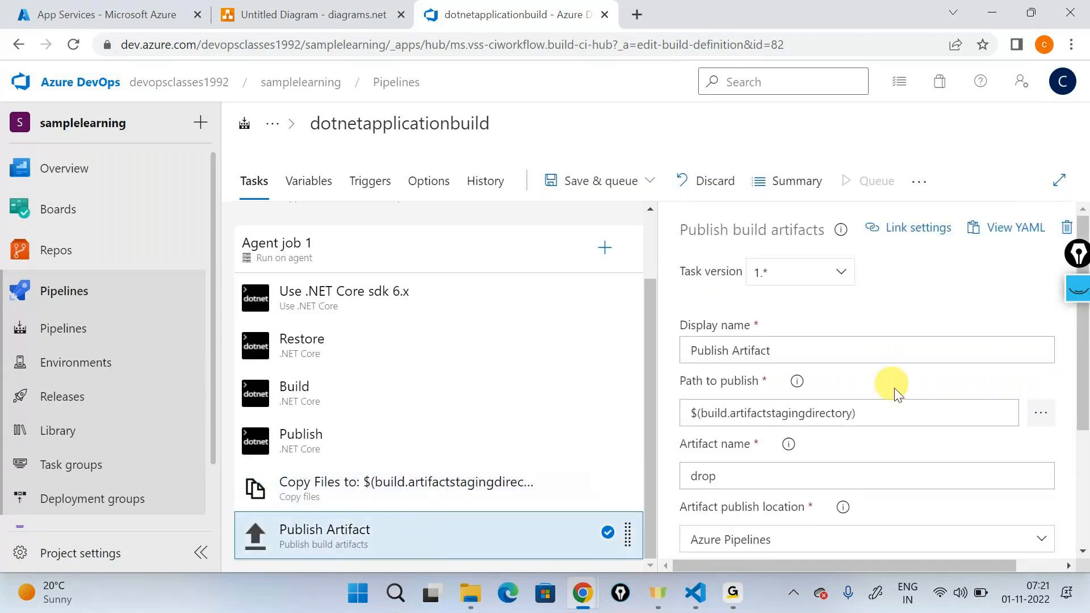
{"action": "scroll", "coordinate": [896, 416], "scroll_direction": "down", "scroll_amount": 1}
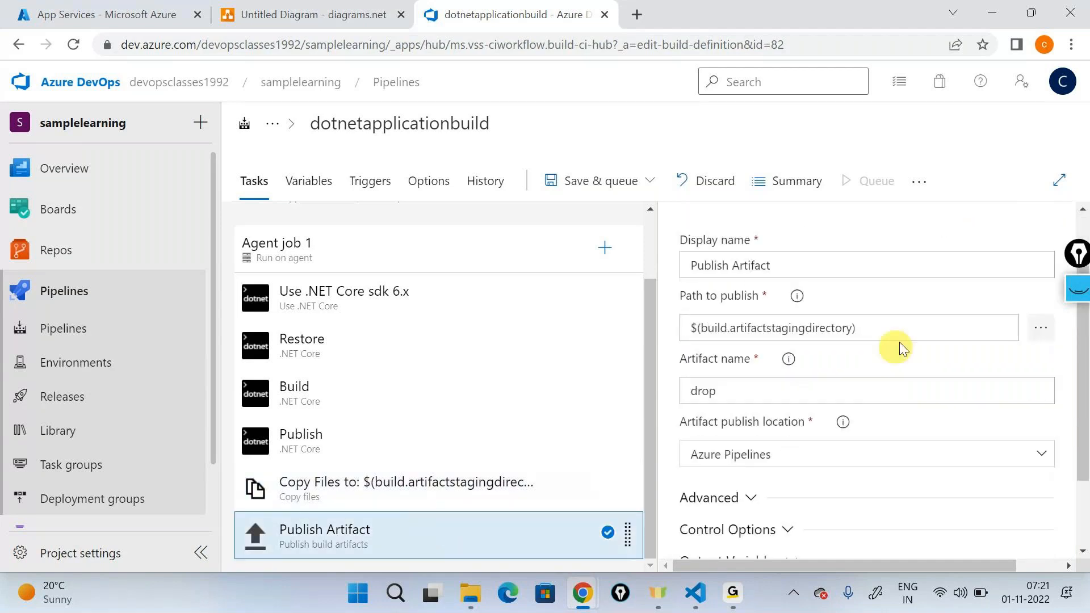
Step: Review the Publish Artifact task's path to publish, artifact name and publish location
{"action": "left_click_drag", "start_coordinate": [895, 341], "coordinate": [638, 377]}
{"action": "scroll", "coordinate": [886, 386], "scroll_direction": "down", "scroll_amount": 1}
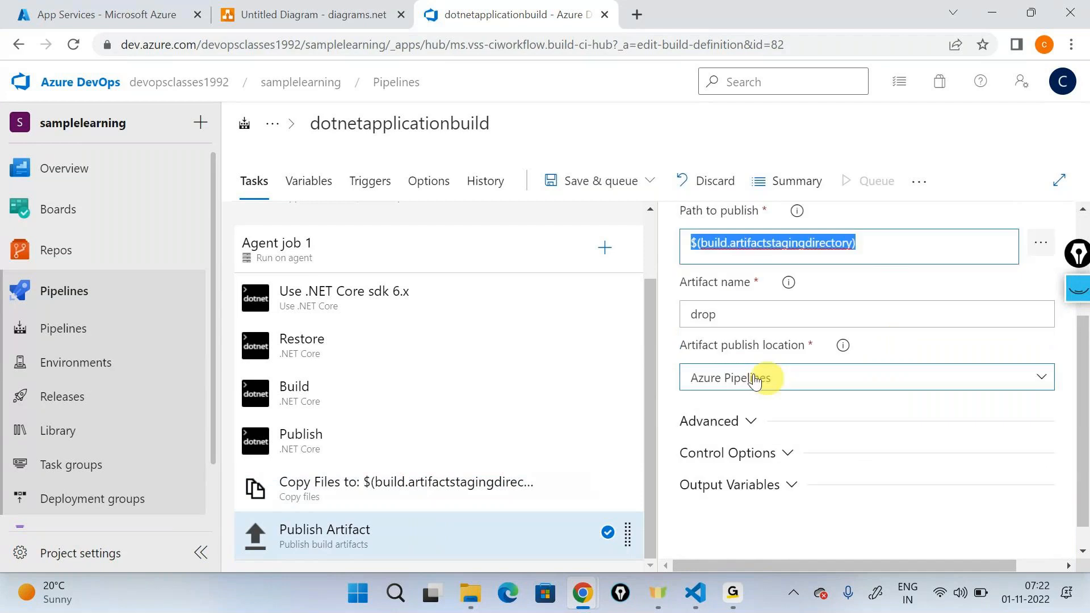
{"action": "scroll", "coordinate": [755, 381], "scroll_direction": "down", "scroll_amount": 1}
{"action": "left_click_drag", "start_coordinate": [740, 309], "coordinate": [676, 311]}
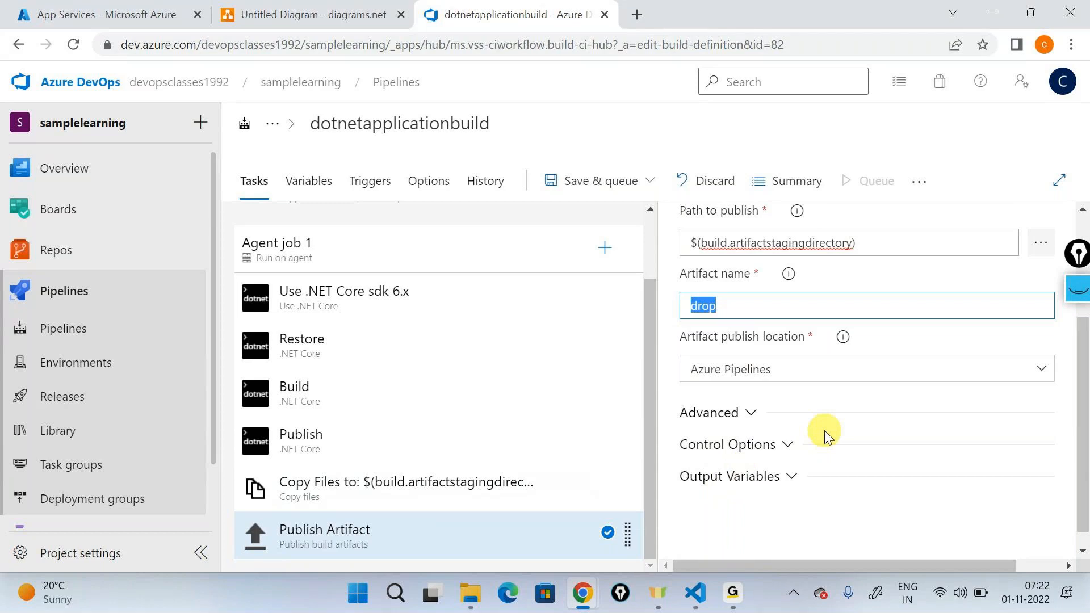
Step: Save the build pipeline without queuing it, with the comment "Added a copy task"
{"action": "left_click", "coordinate": [618, 180]}
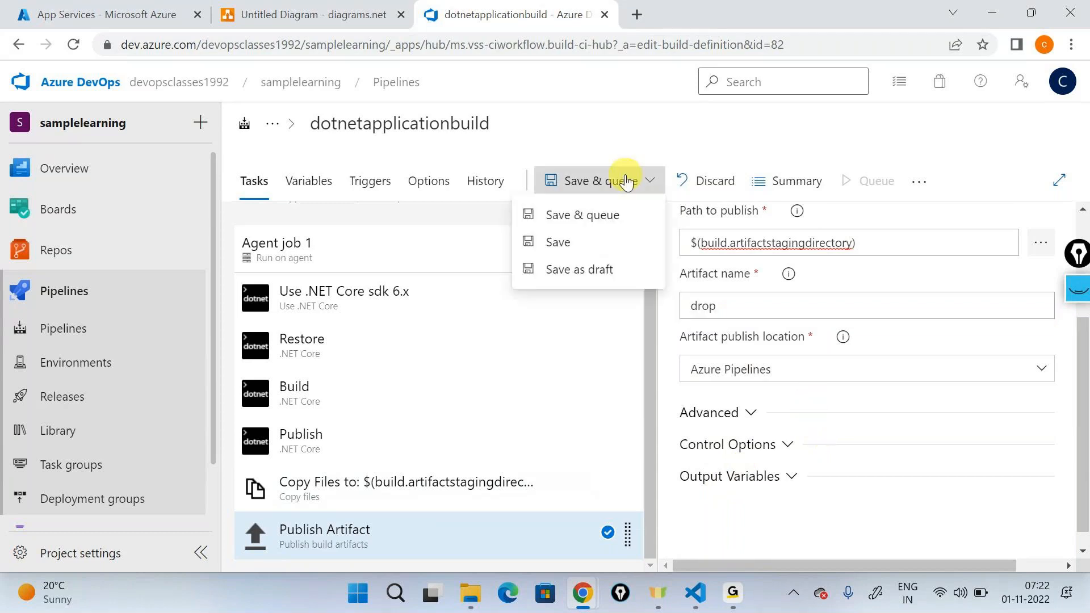
{"action": "left_click", "coordinate": [569, 246]}
{"action": "type", "text": "Added a co"}
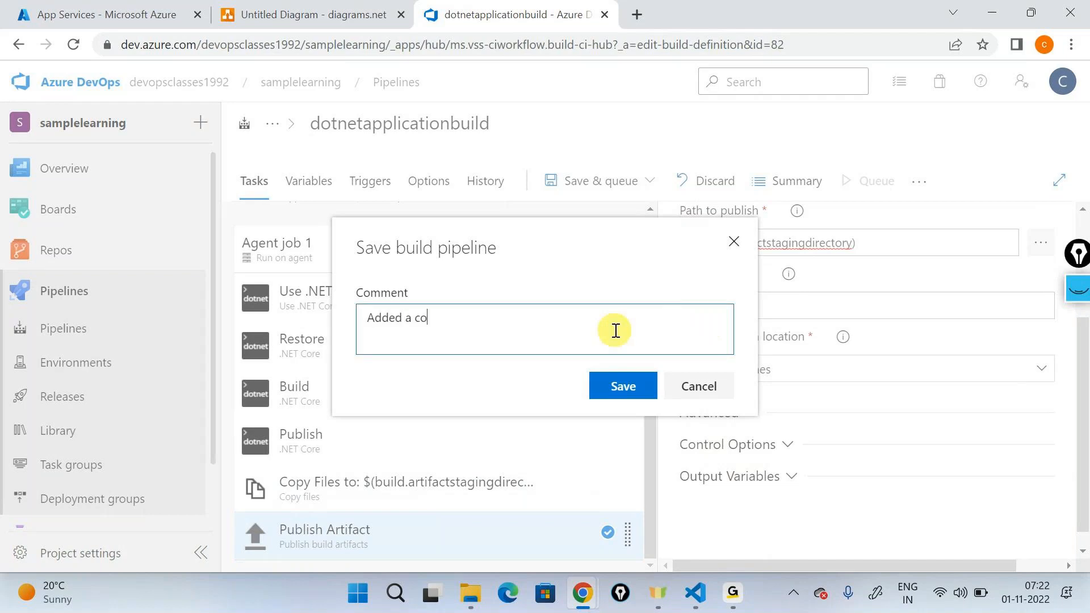
{"action": "type", "text": "py task"}
{"action": "left_click", "coordinate": [624, 385]}
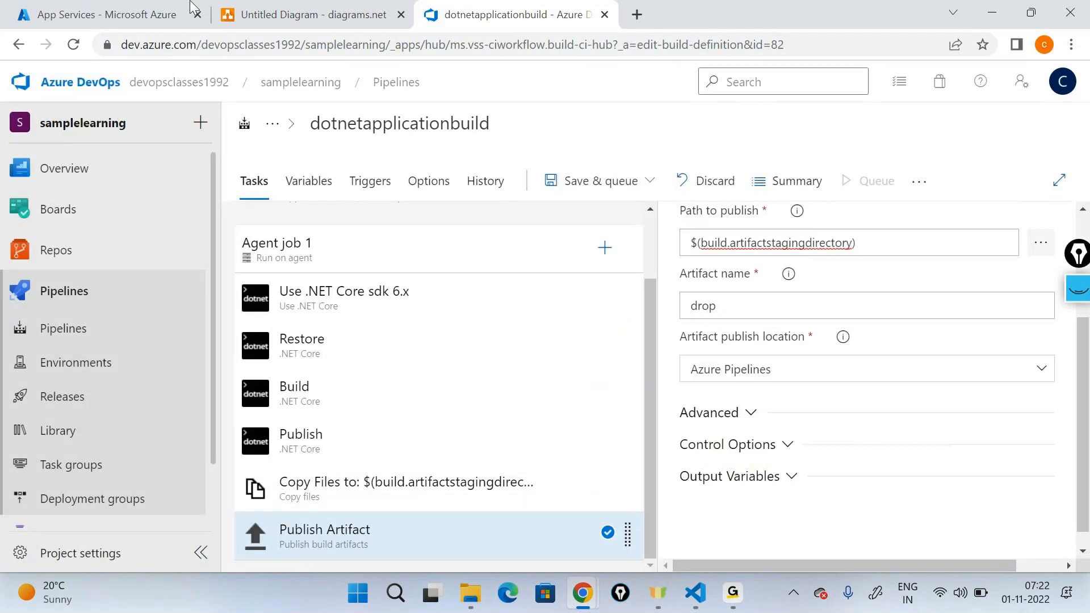
Step: Remove the Use .NET Core sdk 6.x task from Agent job 1
{"action": "left_click", "coordinate": [355, 307]}
{"action": "right_click", "coordinate": [355, 307]}
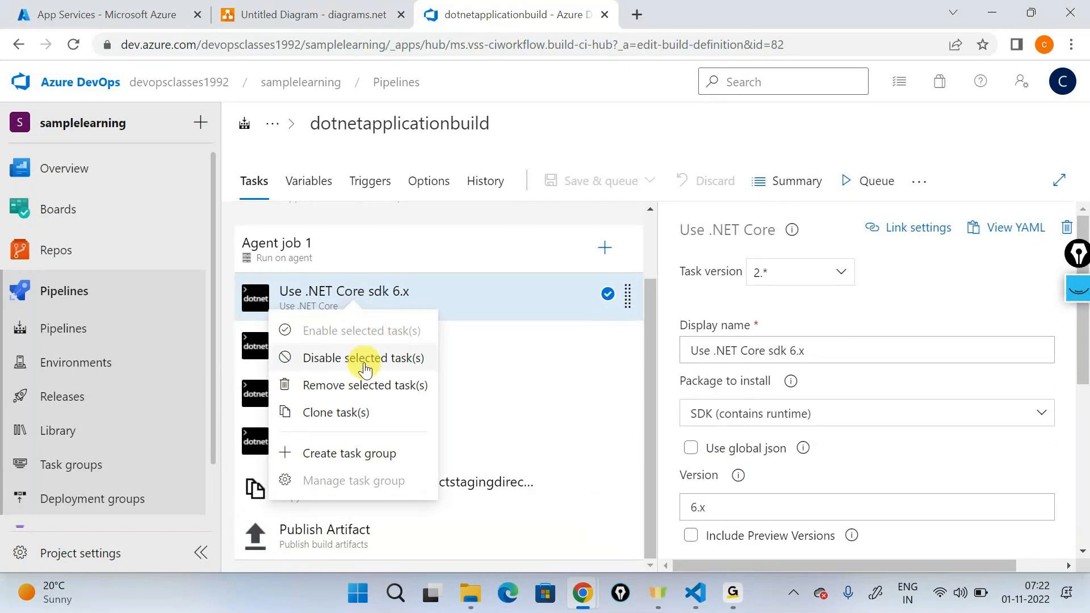
{"action": "left_click", "coordinate": [361, 385]}
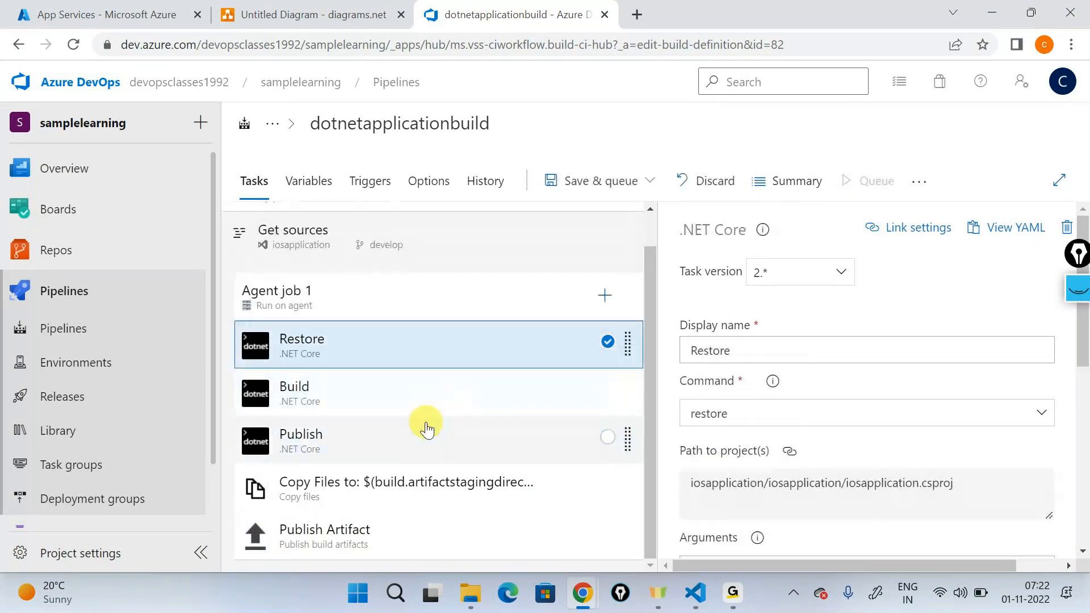
Step: Save and queue the build pipeline, run it, and open the log of Agent job 1
{"action": "left_click", "coordinate": [579, 180]}
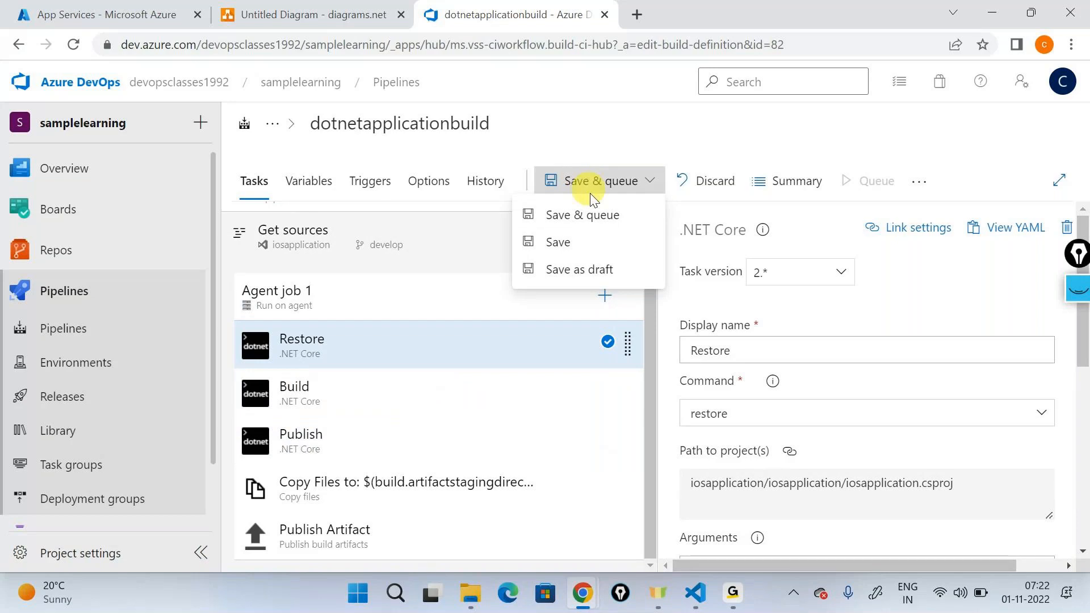
{"action": "left_click", "coordinate": [595, 217]}
{"action": "left_click", "coordinate": [1007, 530]}
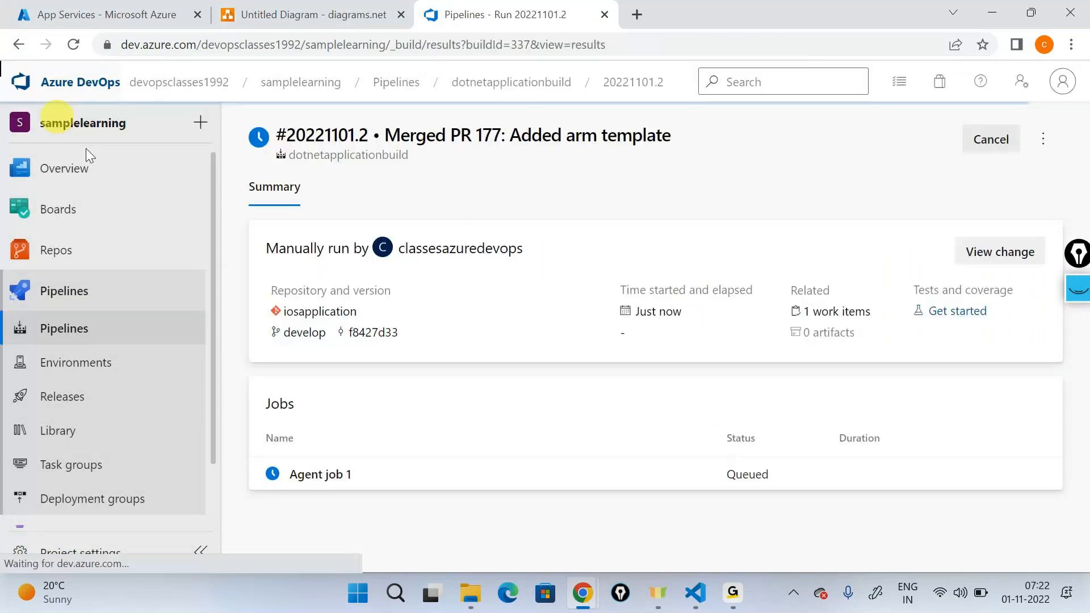
{"action": "left_click", "coordinate": [321, 475]}
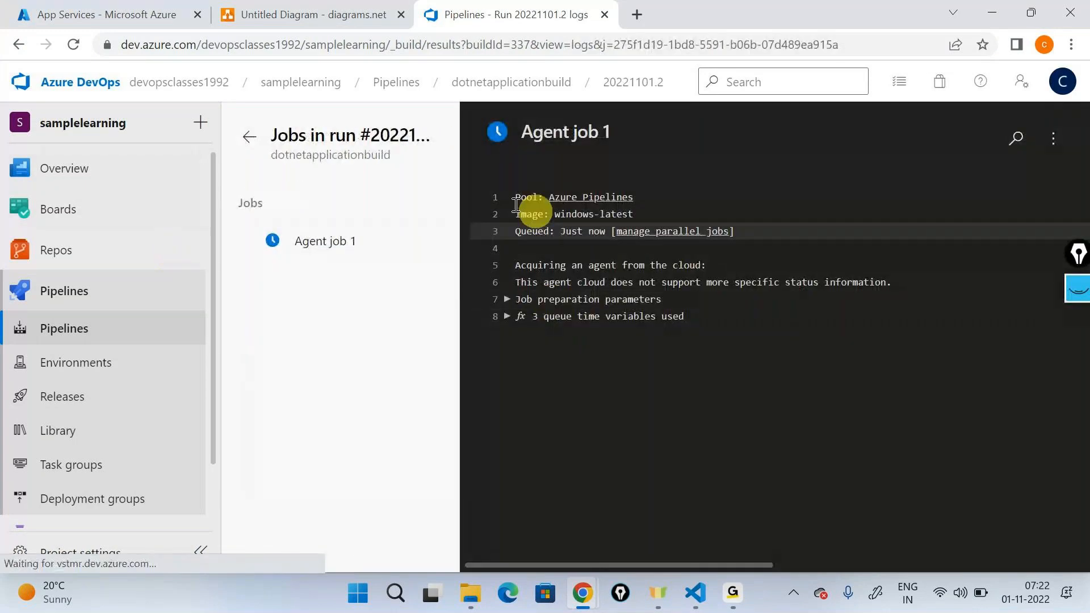
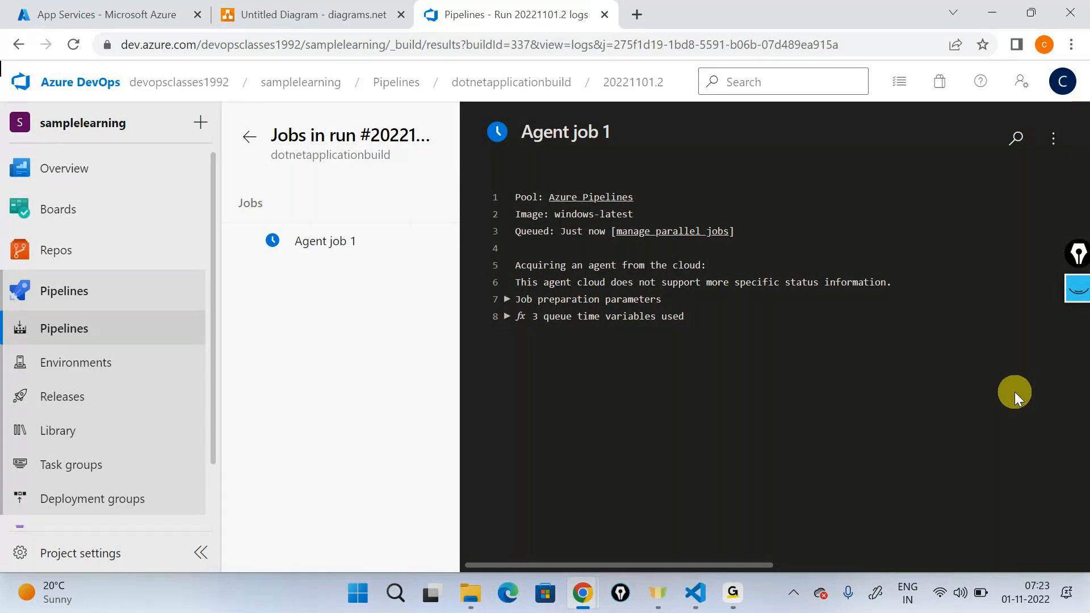
Step: Follow the running build's job by opening the logs of its checkout, Restore and Build tasks
{"action": "left_click", "coordinate": [73, 44]}
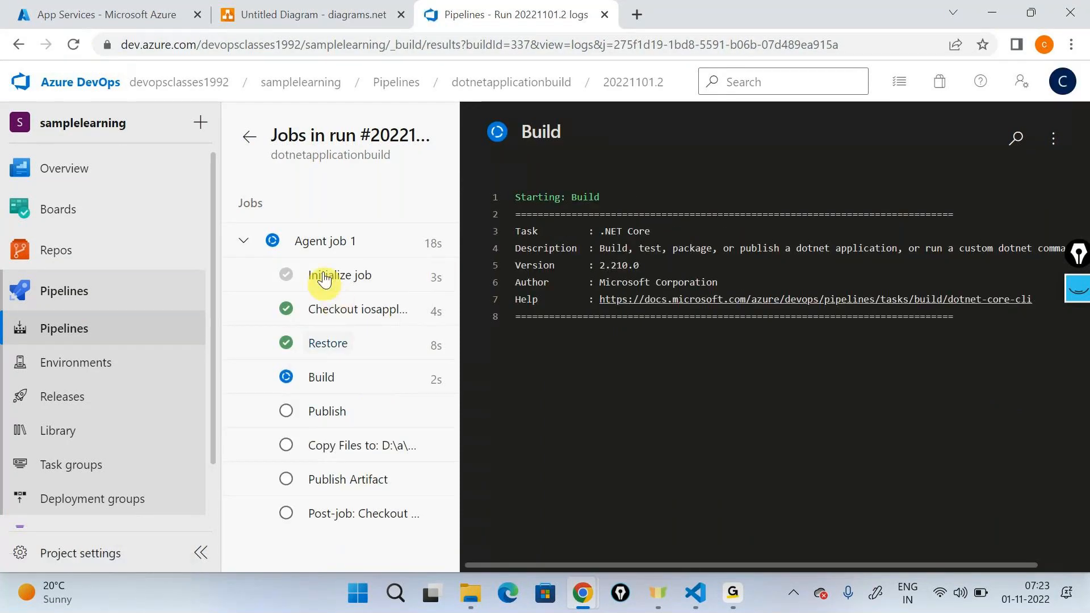
{"action": "left_click", "coordinate": [326, 321]}
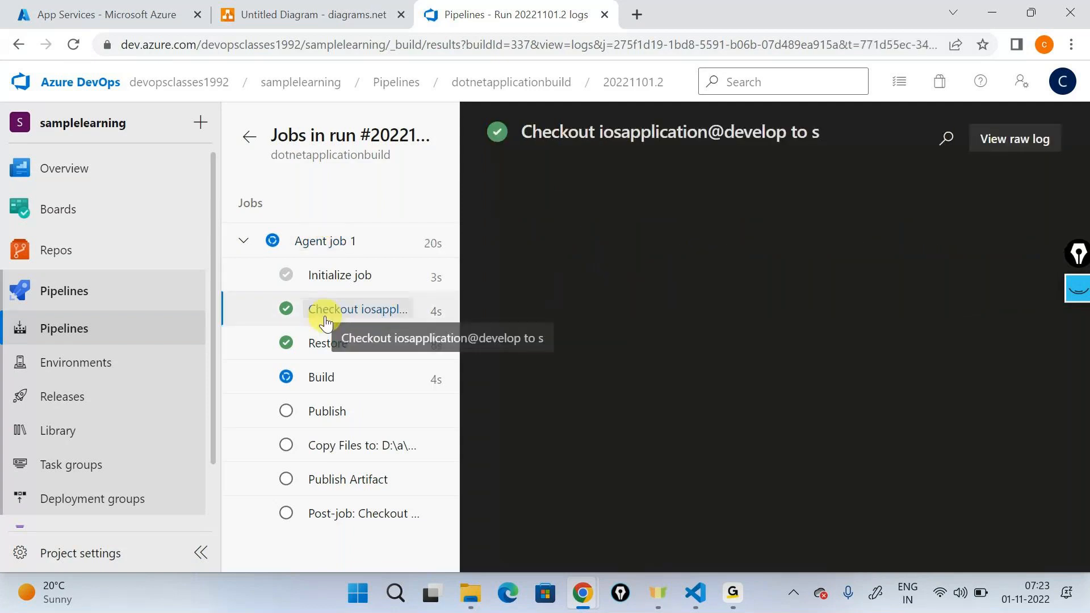
{"action": "left_click", "coordinate": [327, 343]}
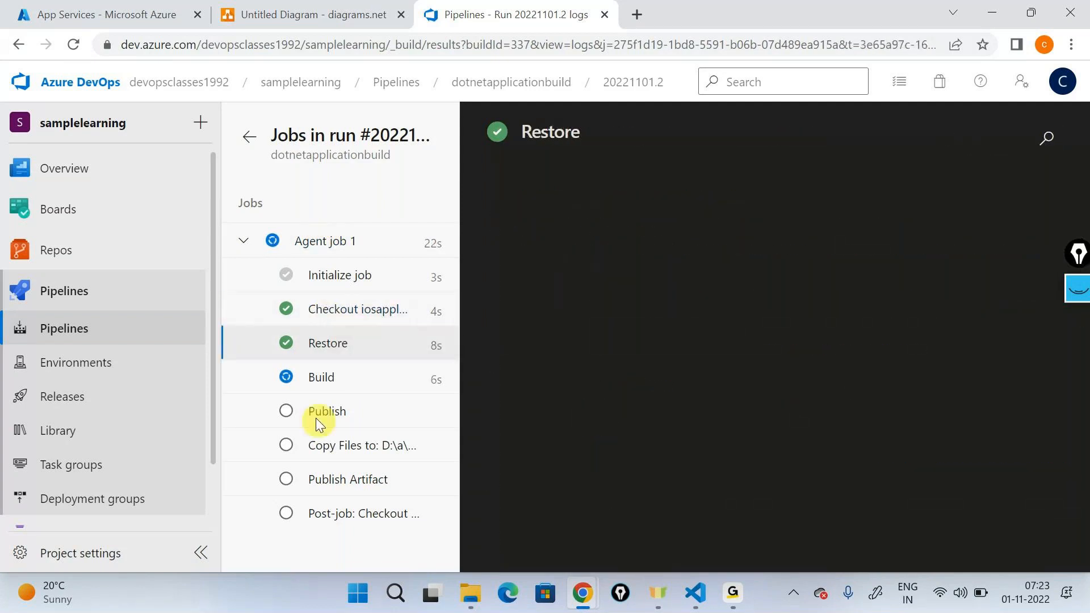
{"action": "left_click", "coordinate": [310, 384]}
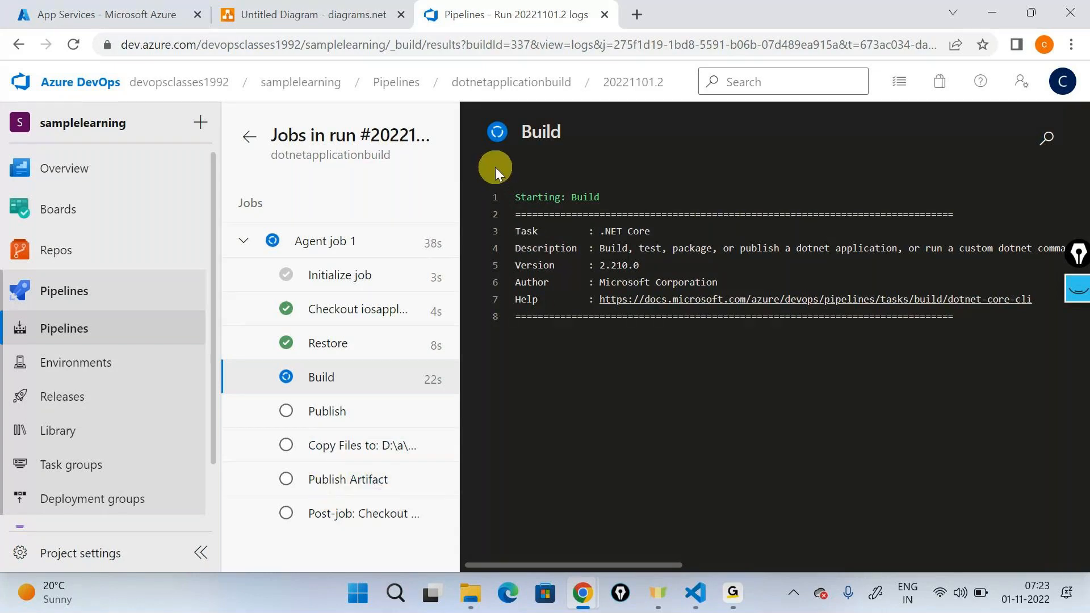
Step: Inspect the contents of the published drop artifact from the earlier dotnetapplicationbuild run 20221031.1
{"action": "left_click", "coordinate": [486, 88]}
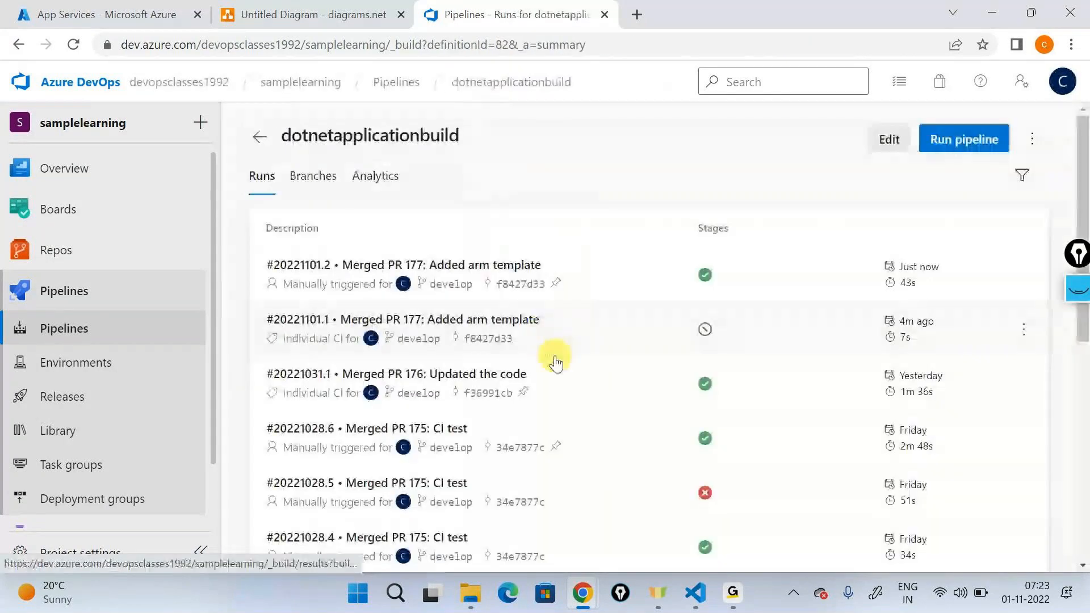
{"action": "left_click", "coordinate": [515, 374]}
{"action": "scroll", "coordinate": [609, 388], "scroll_direction": "down", "scroll_amount": 1}
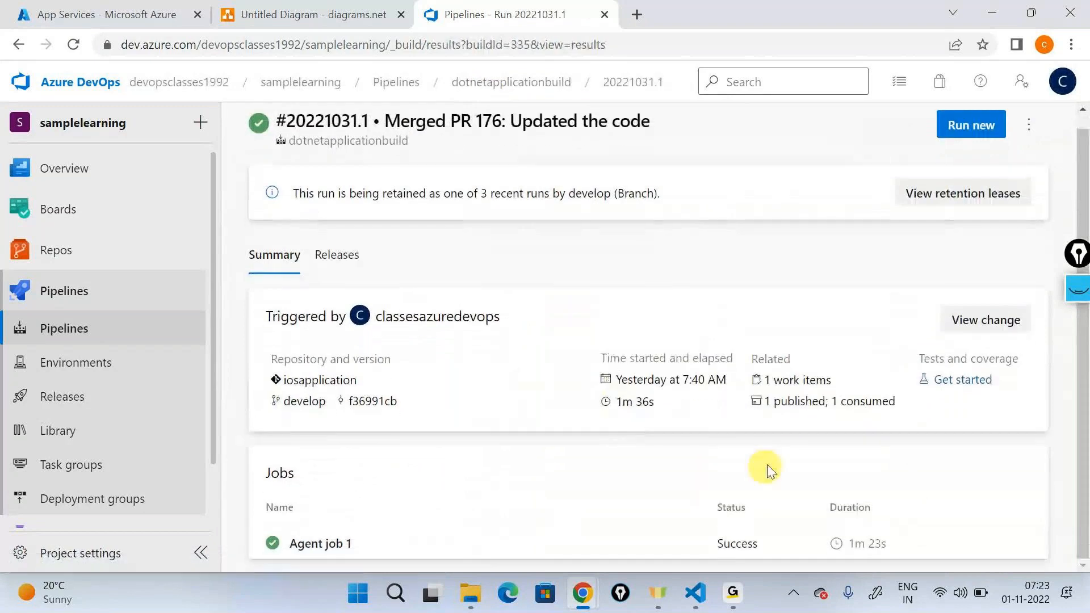
{"action": "left_click", "coordinate": [781, 408]}
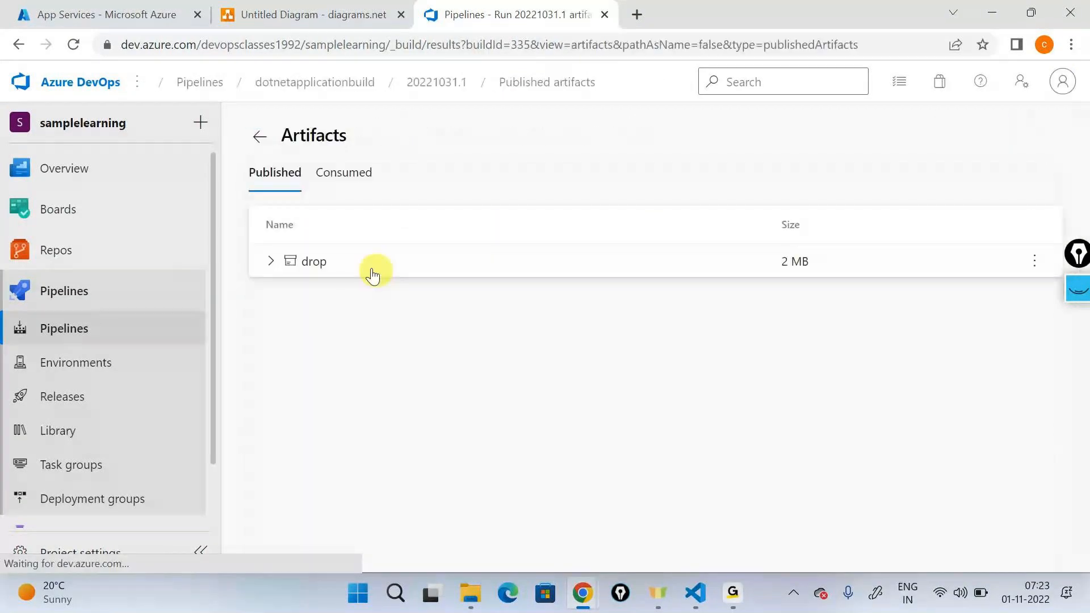
{"action": "left_click", "coordinate": [272, 263]}
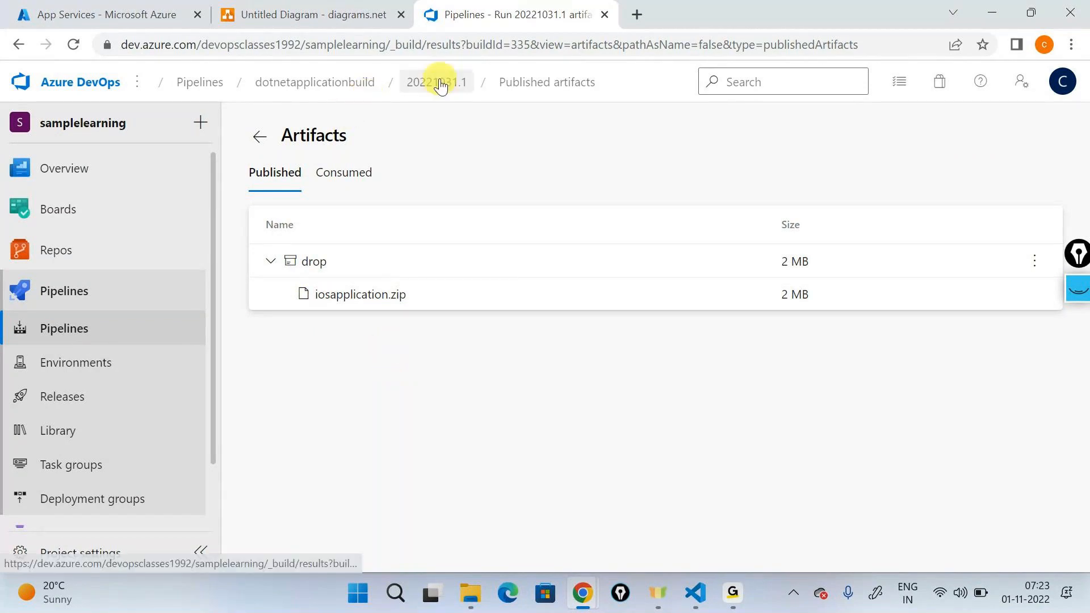
Step: Inspect the contents of the published drop artifact from dotnetapplicationbuild run 20221101.2
{"action": "left_click", "coordinate": [341, 84]}
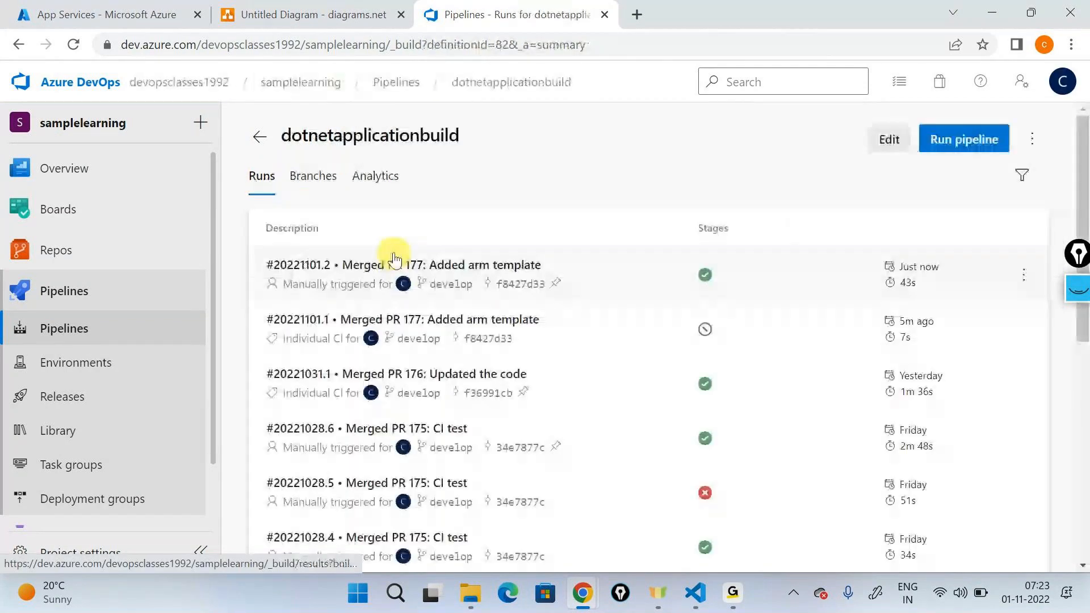
{"action": "left_click", "coordinate": [469, 263]}
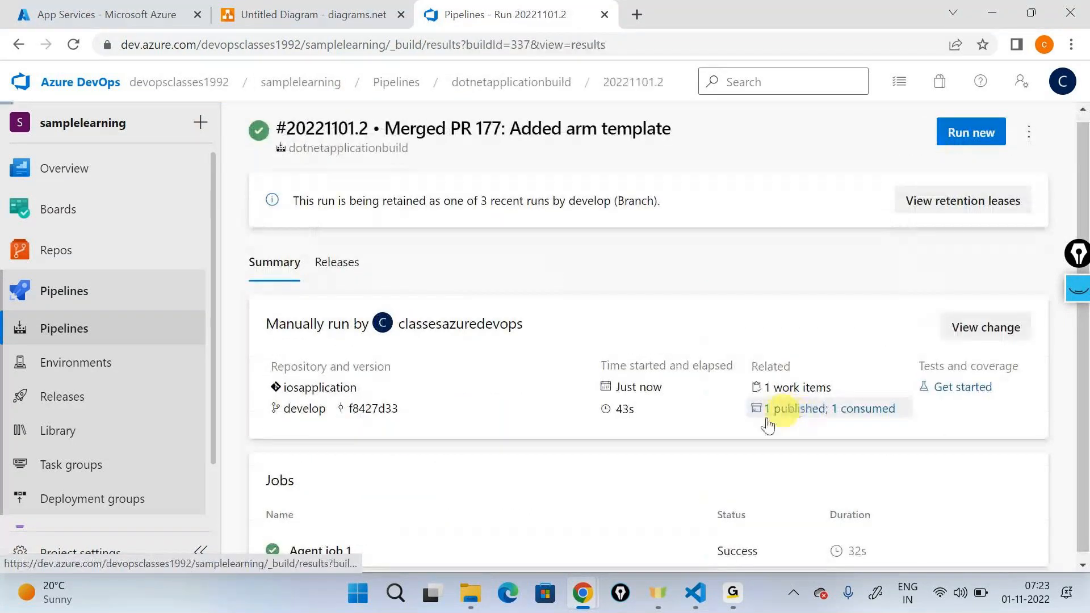
{"action": "left_click", "coordinate": [768, 409]}
{"action": "left_click", "coordinate": [275, 265]}
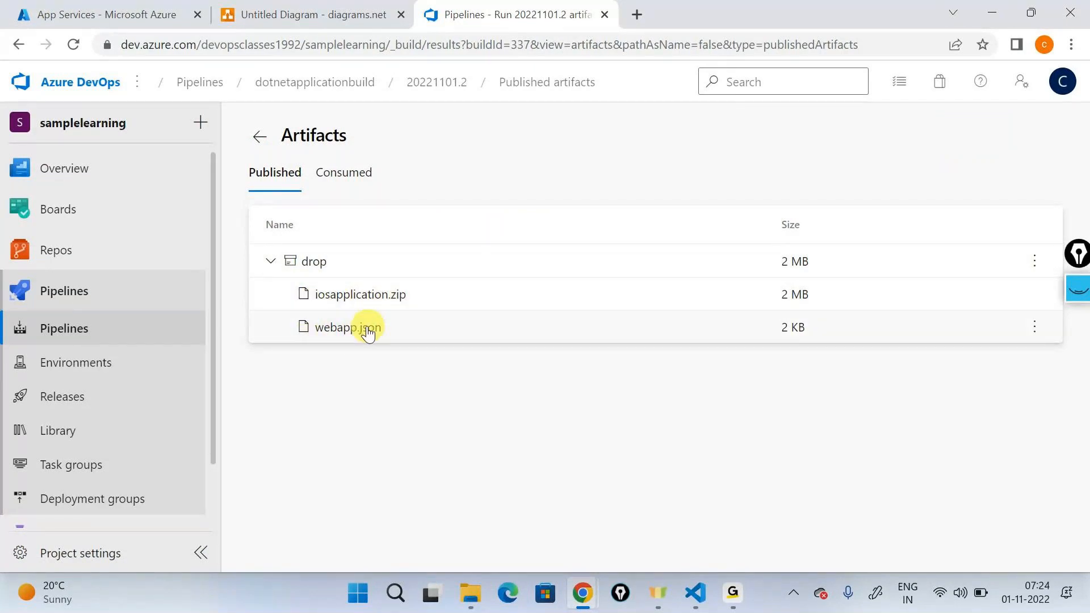
Step: Examine the Copy Files task log of run 20221101.2 for the source and target paths of webapp.json
{"action": "left_click", "coordinate": [128, 346]}
{"action": "left_click", "coordinate": [428, 346]}
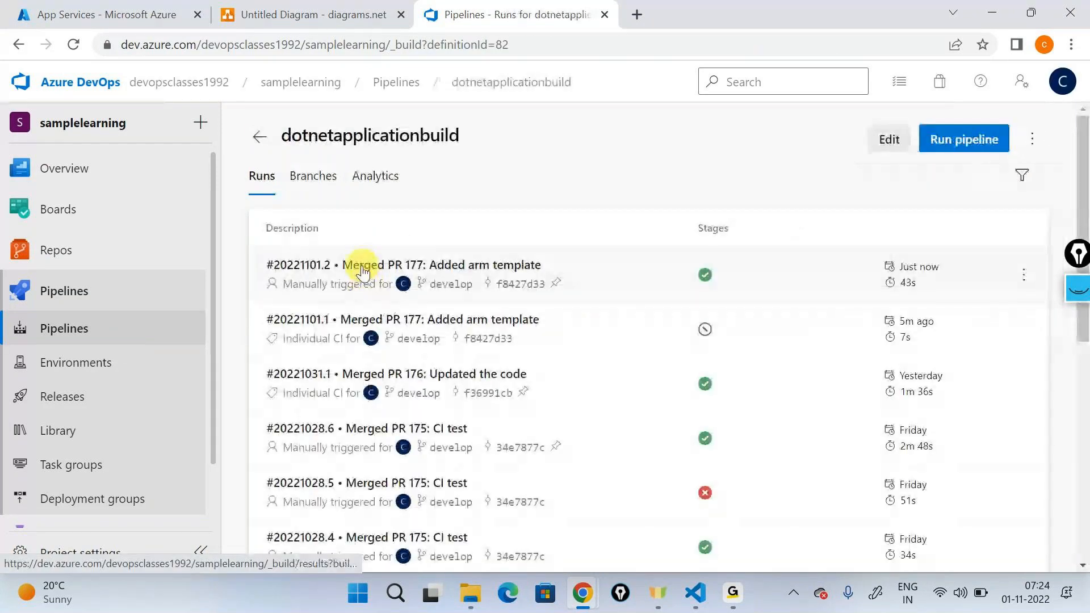
{"action": "left_click", "coordinate": [364, 274]}
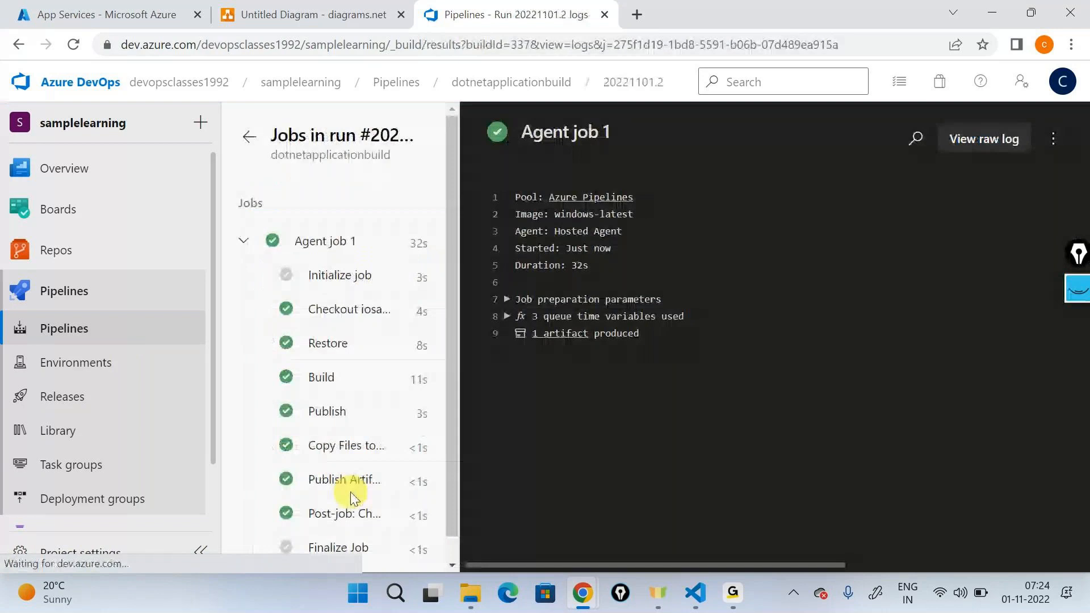
{"action": "scroll", "coordinate": [348, 494], "scroll_direction": "down", "scroll_amount": 1}
{"action": "left_click", "coordinate": [346, 422]}
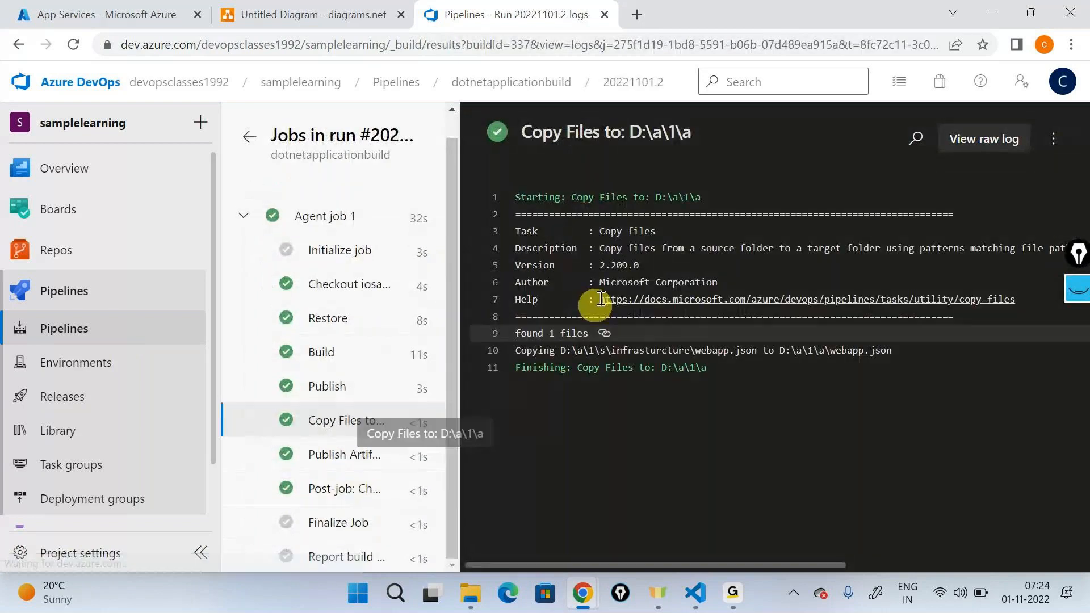
{"action": "left_click_drag", "start_coordinate": [515, 351], "coordinate": [896, 353]}
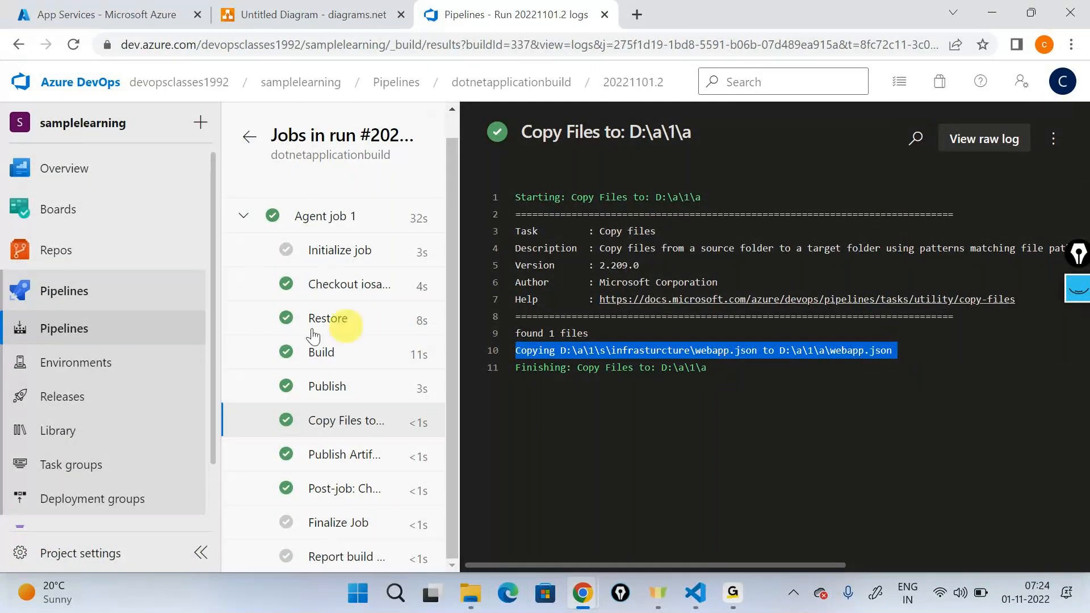
Step: Cancel the queued deployment of Release-3 to the development stage in dotnetapplicationrelease
{"action": "left_click", "coordinate": [62, 396]}
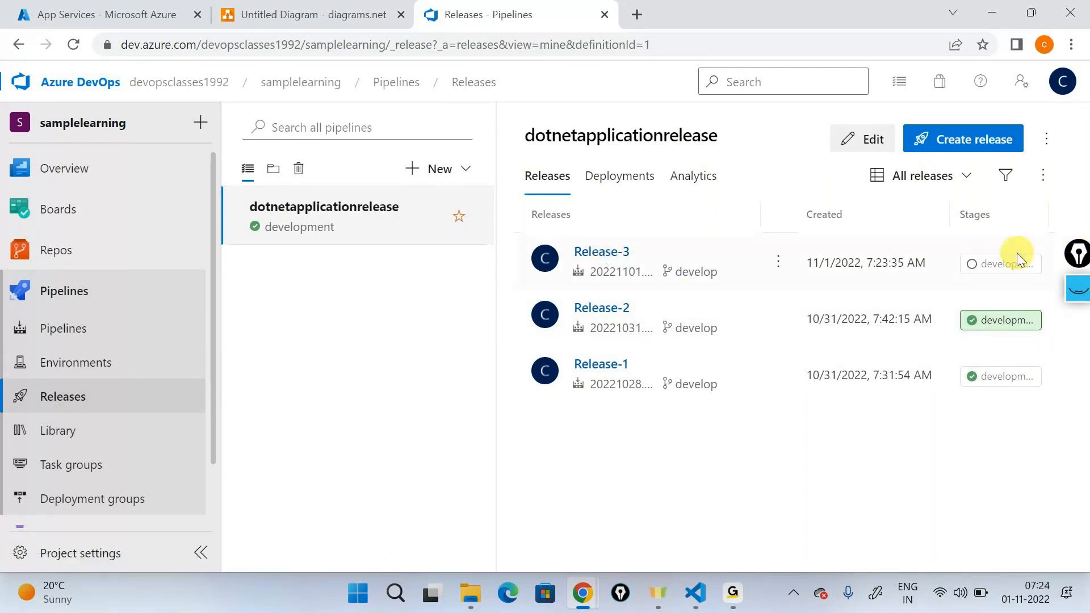
{"action": "left_click", "coordinate": [686, 288]}
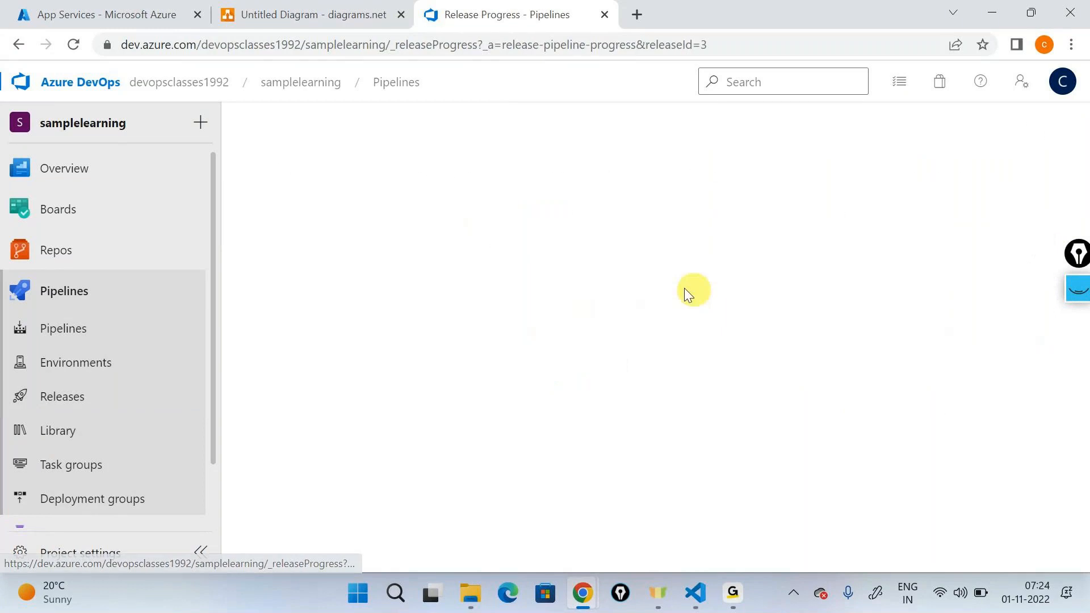
{"action": "left_click", "coordinate": [588, 337]}
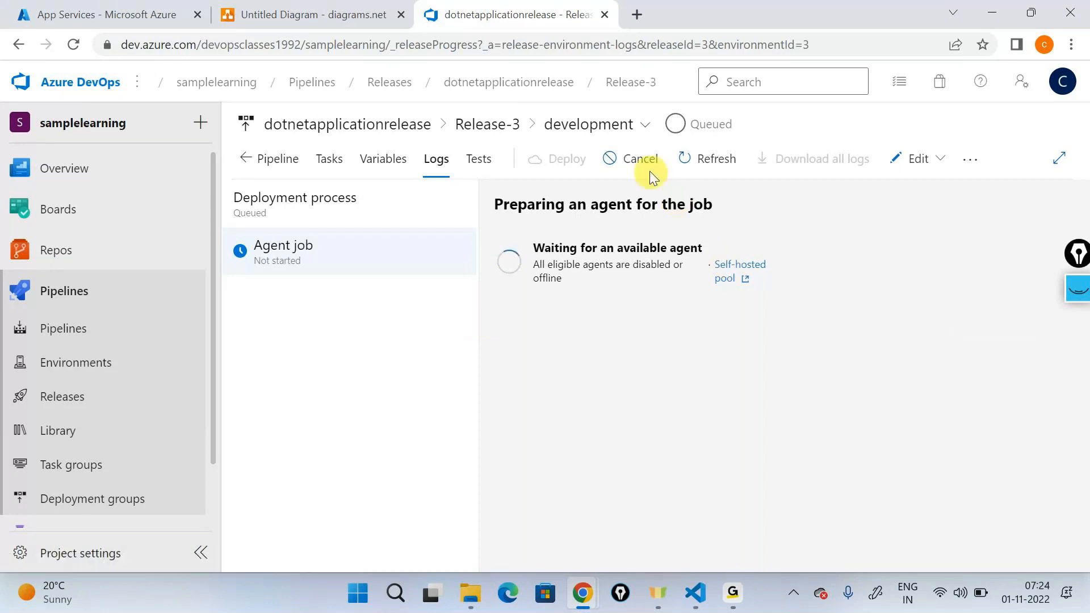
{"action": "left_click", "coordinate": [640, 158]}
{"action": "left_click", "coordinate": [636, 390]}
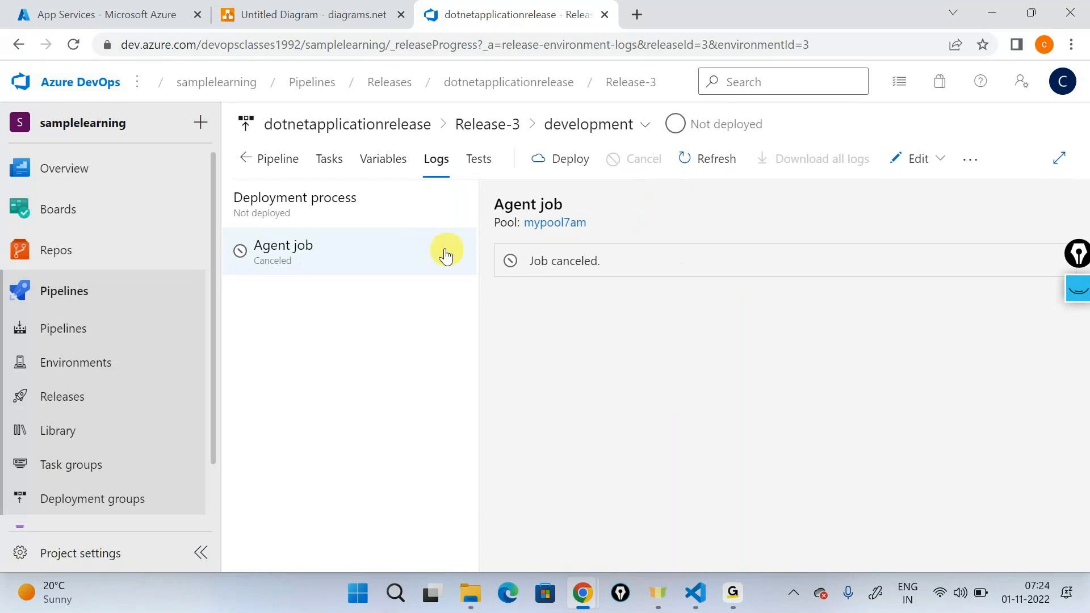
Step: Review the App service deployment task's app service name in Release-3 and compare it with the app services in the Azure portal
{"action": "left_click", "coordinate": [323, 161]}
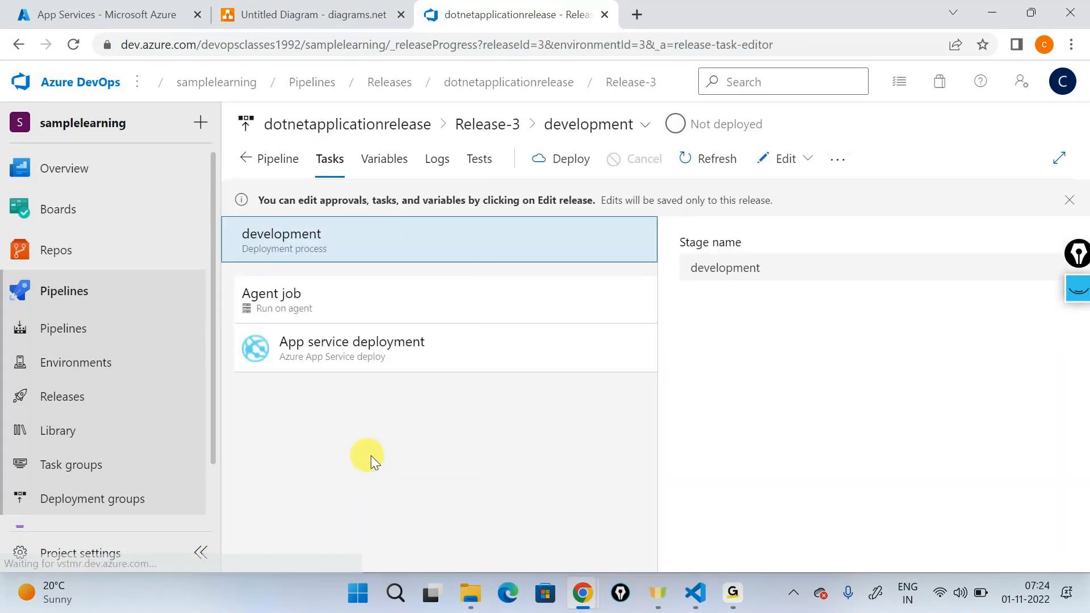
{"action": "left_click", "coordinate": [271, 352]}
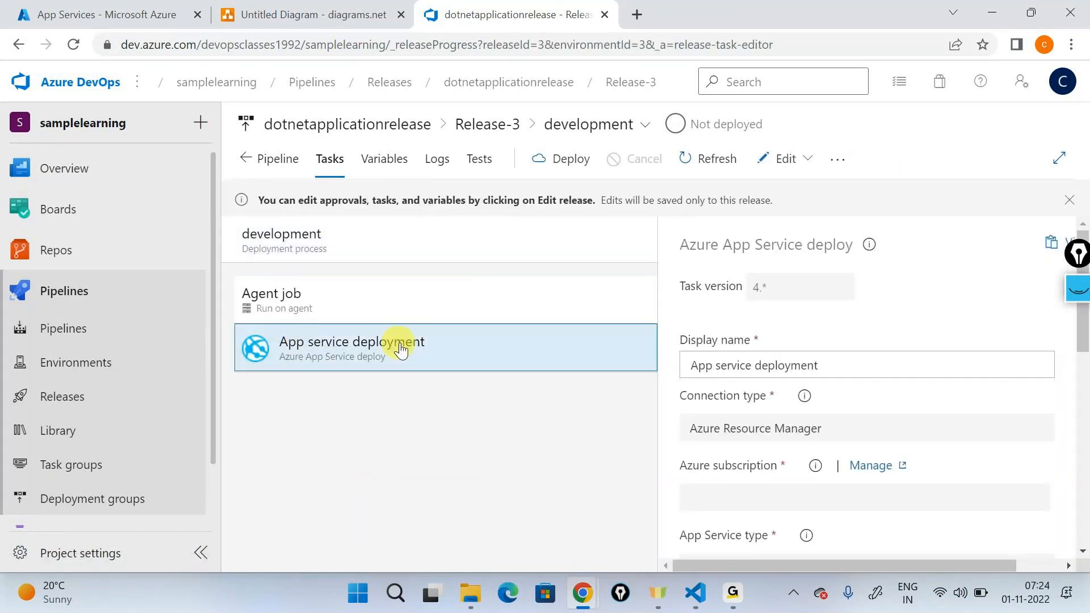
{"action": "scroll", "coordinate": [917, 430], "scroll_direction": "down", "scroll_amount": 4}
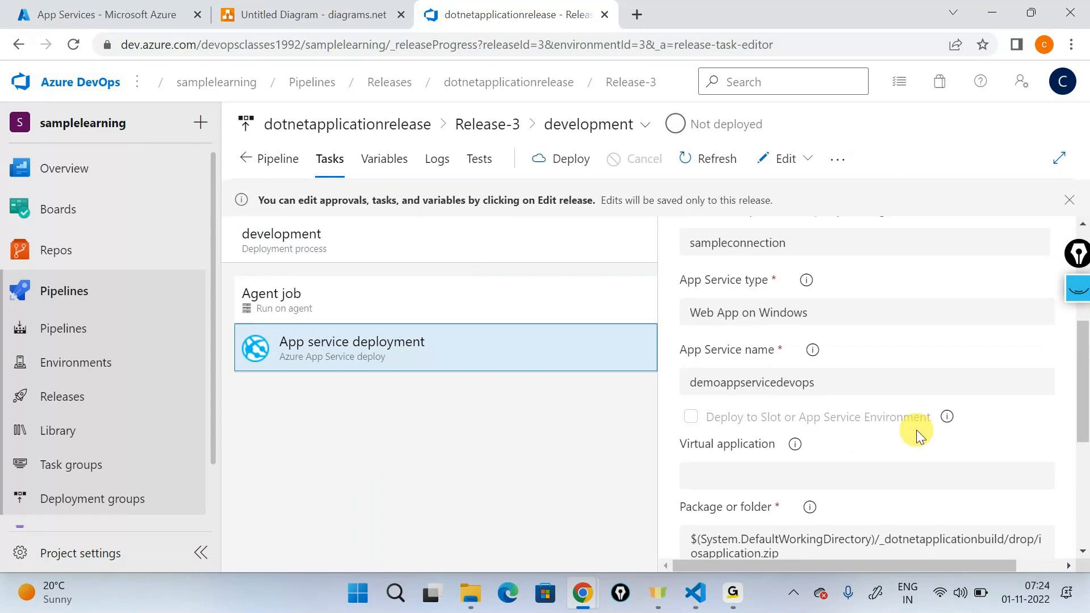
{"action": "double_click", "coordinate": [701, 391]}
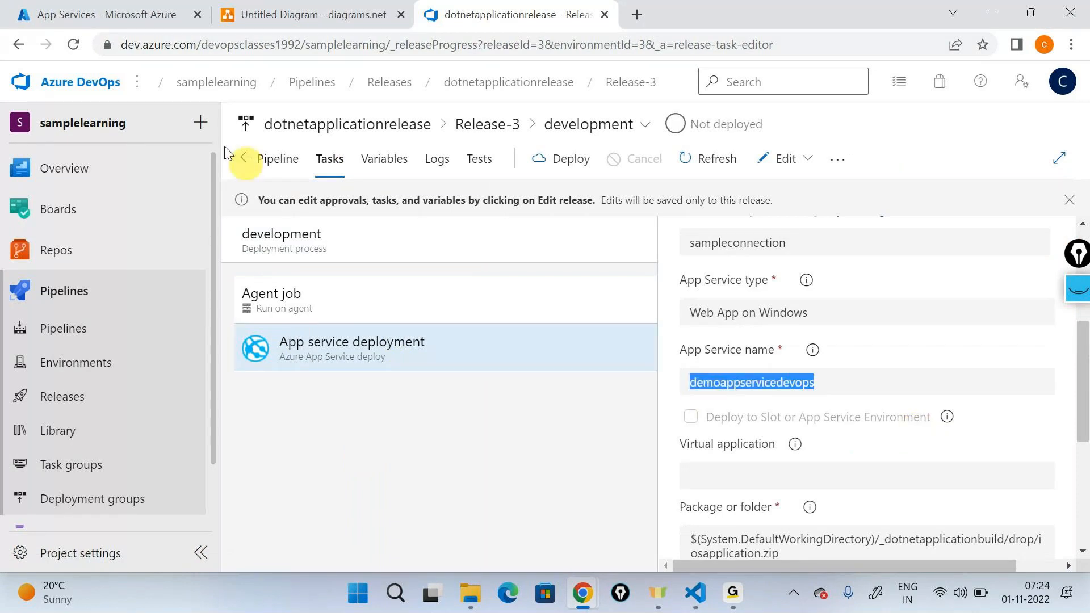
{"action": "key", "text": "ctrl+1"}
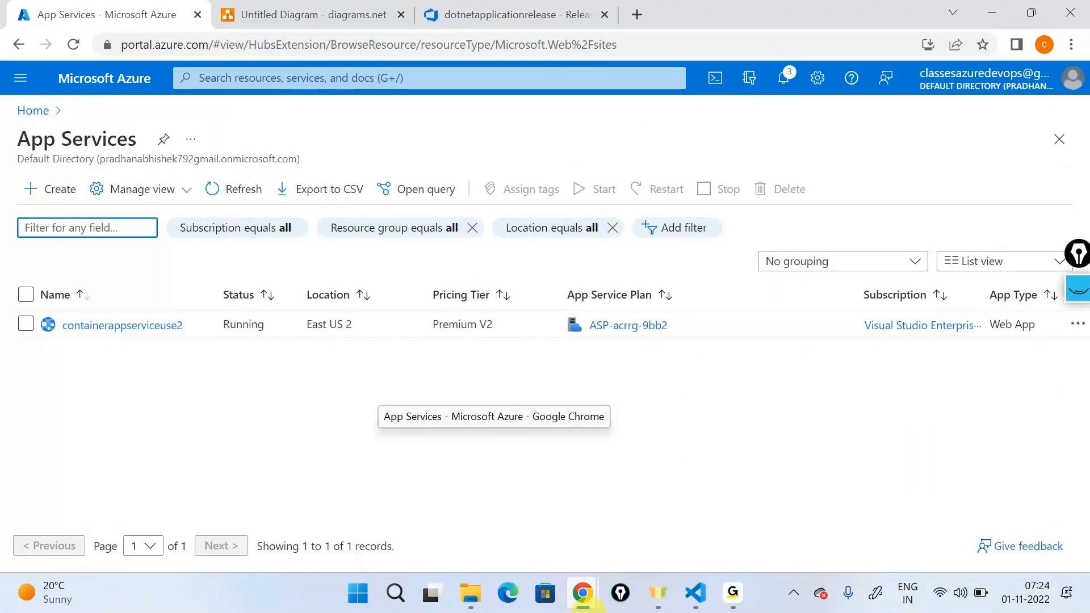
{"action": "key", "text": "ctrl+3"}
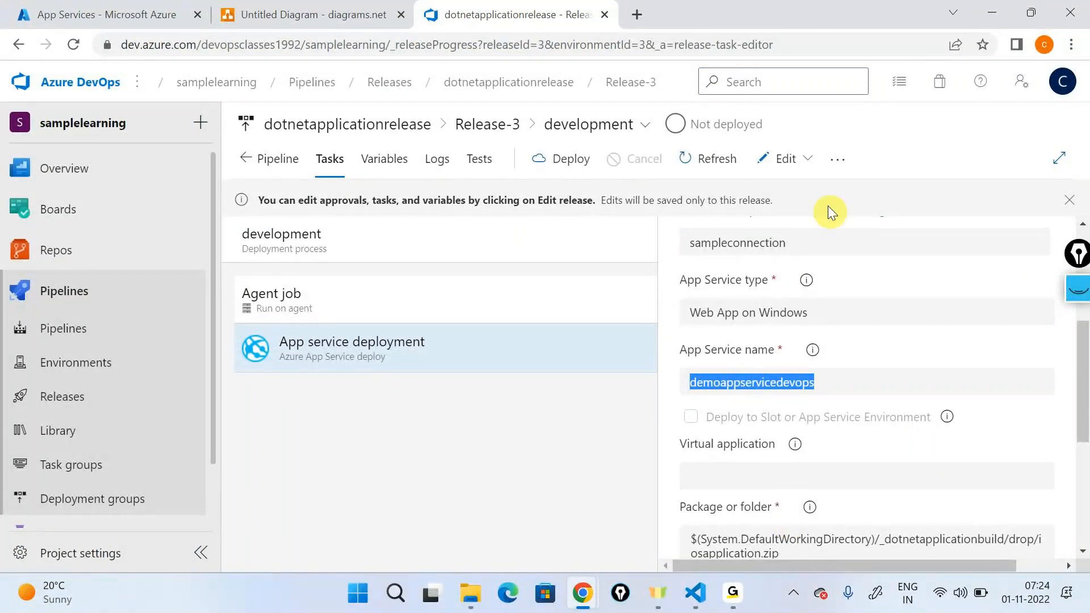
Step: Edit the release pipeline to add an ARM template deployment task to the development stage's agent job, placed before App service deployment
{"action": "left_click", "coordinate": [796, 161]}
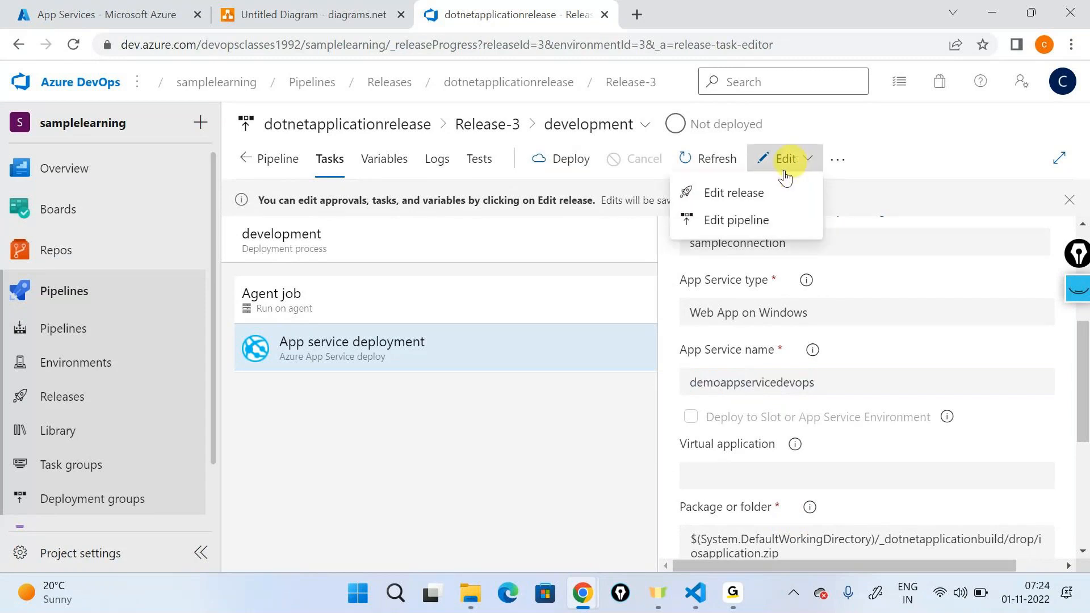
{"action": "left_click", "coordinate": [741, 216]}
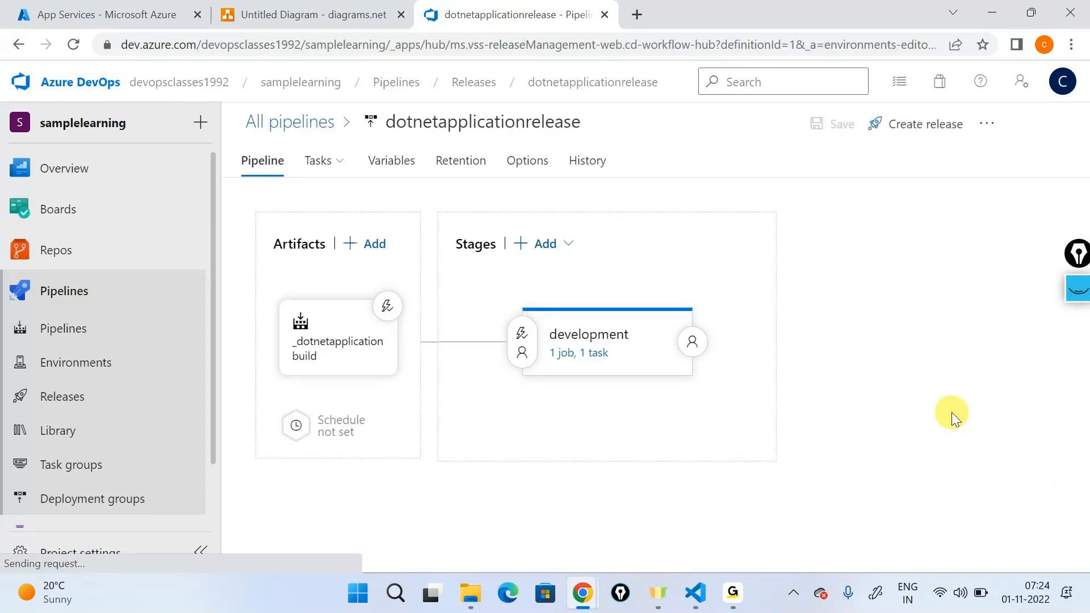
{"action": "left_click", "coordinate": [589, 362]}
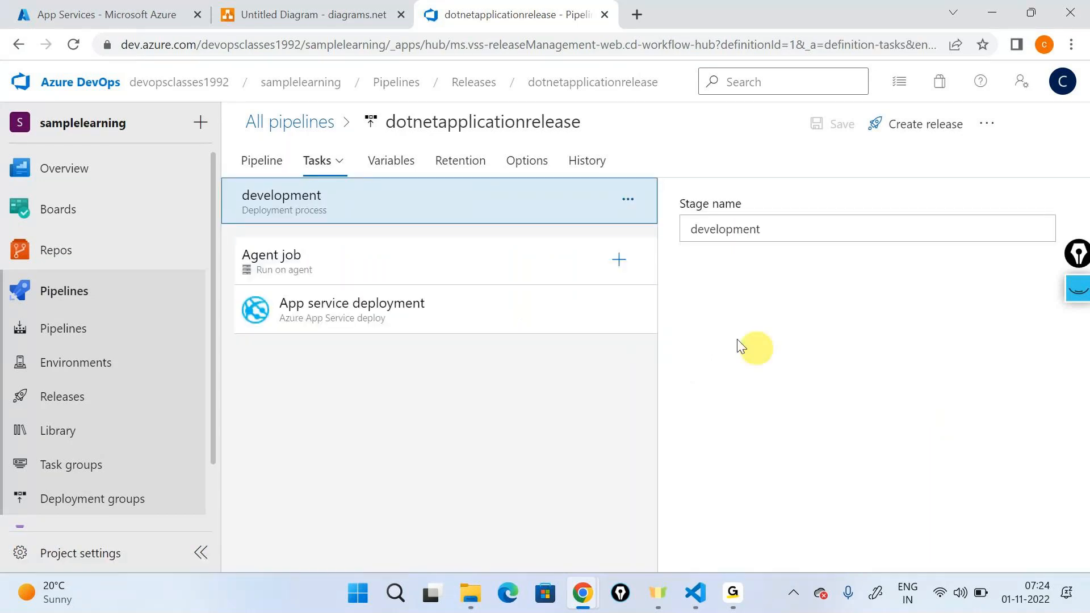
{"action": "left_click", "coordinate": [617, 262]}
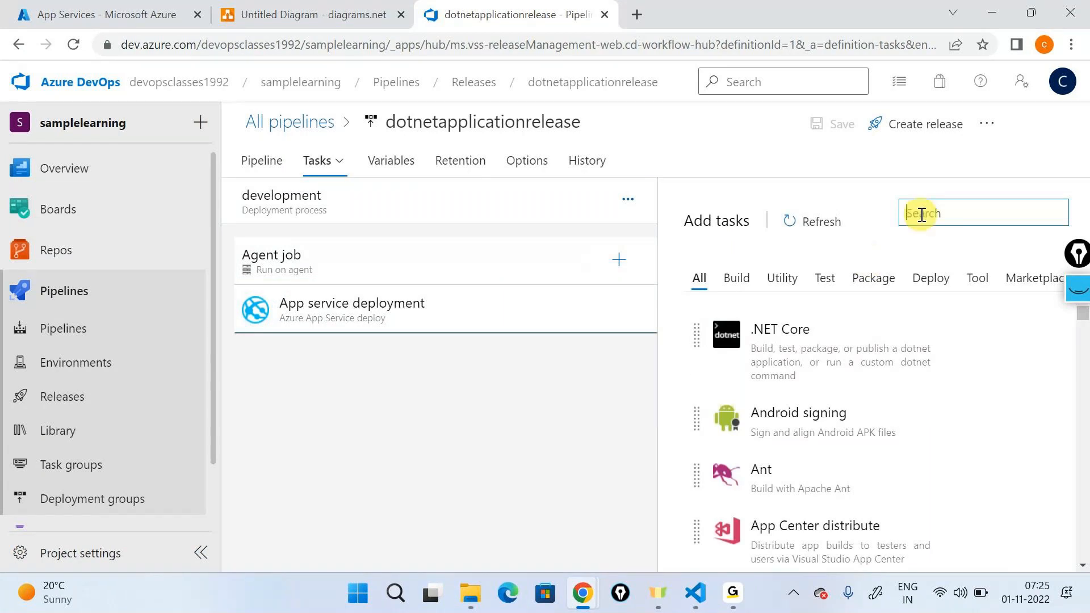
{"action": "type", "text": "arm templa"}
{"action": "mouse_move", "coordinate": [828, 300]}
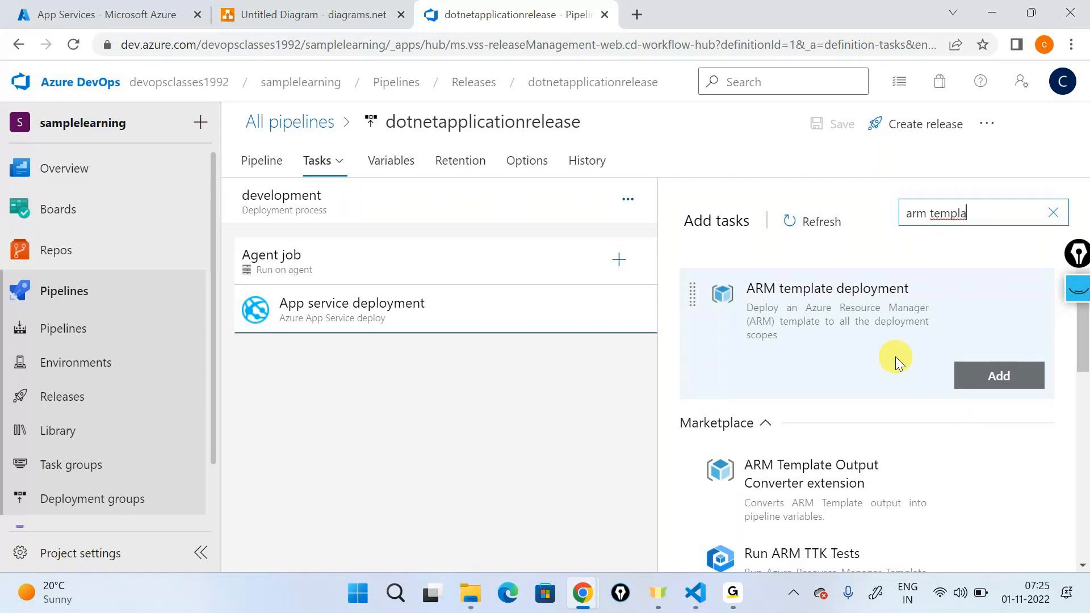
{"action": "left_click", "coordinate": [962, 384]}
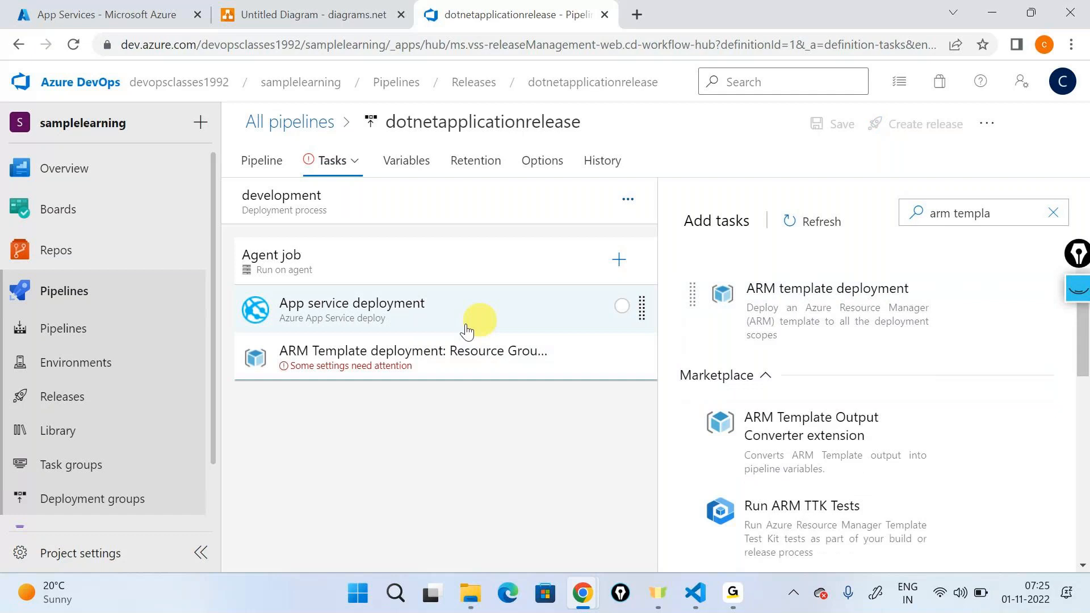
{"action": "left_click_drag", "start_coordinate": [393, 363], "coordinate": [397, 310]}
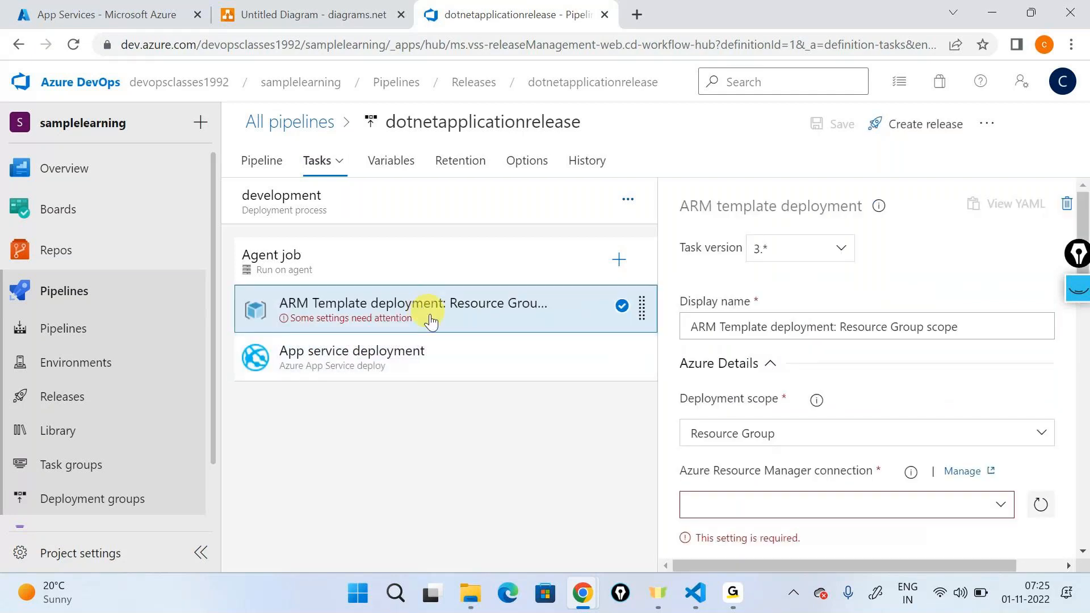
Step: Set the ARM template deployment task's display name to "Create infrastructure"
{"action": "left_click_drag", "start_coordinate": [970, 342], "coordinate": [961, 326]}
{"action": "triple_click", "coordinate": [961, 327]}
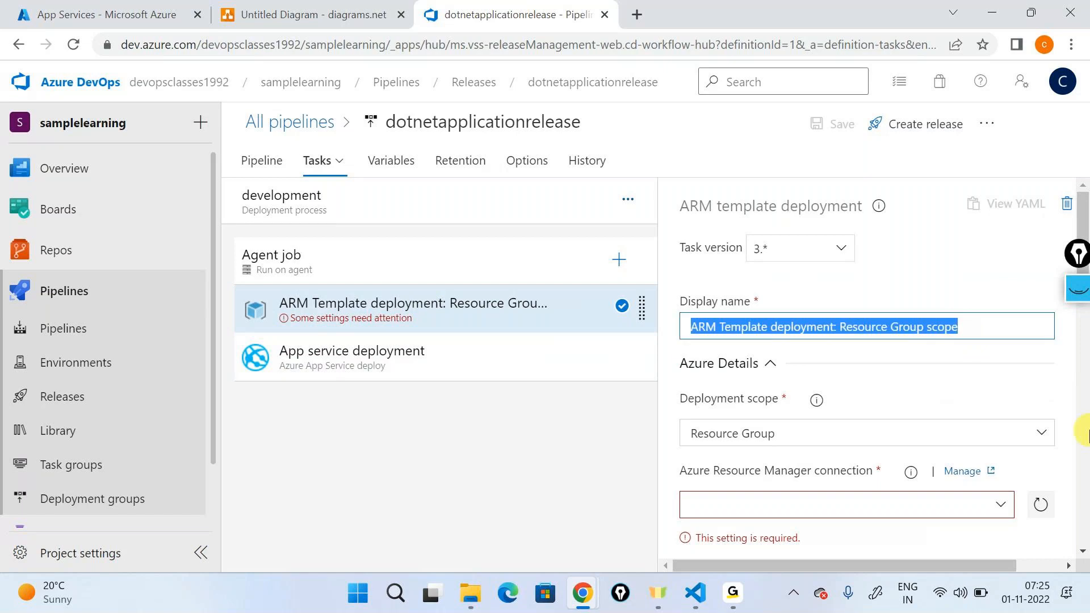
{"action": "type", "text": "Create infrat"}
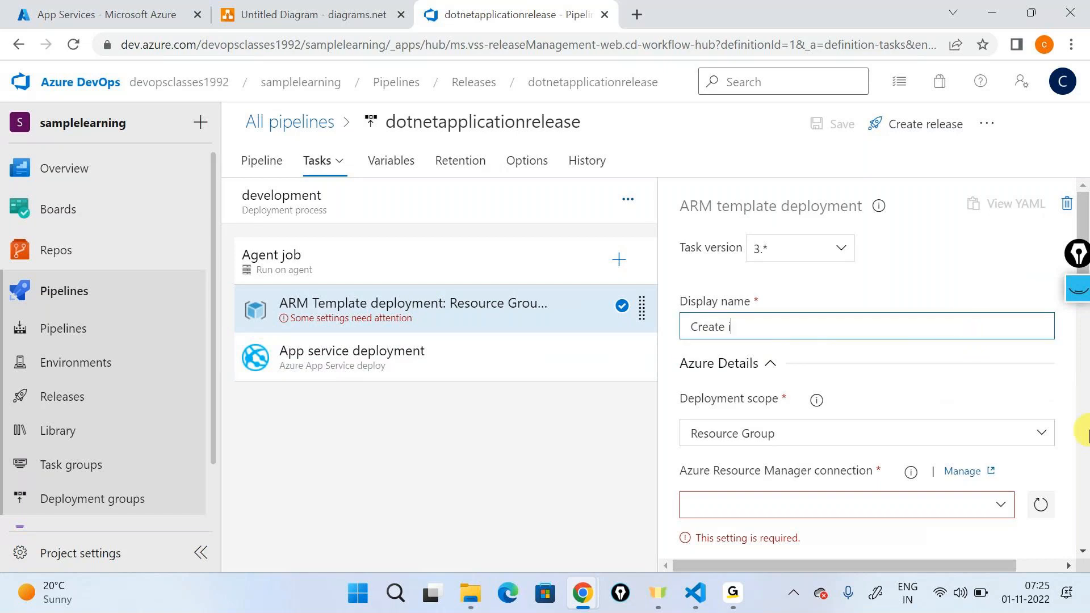
{"action": "key", "text": "BackSpace"}
{"action": "type", "text": "structure"}
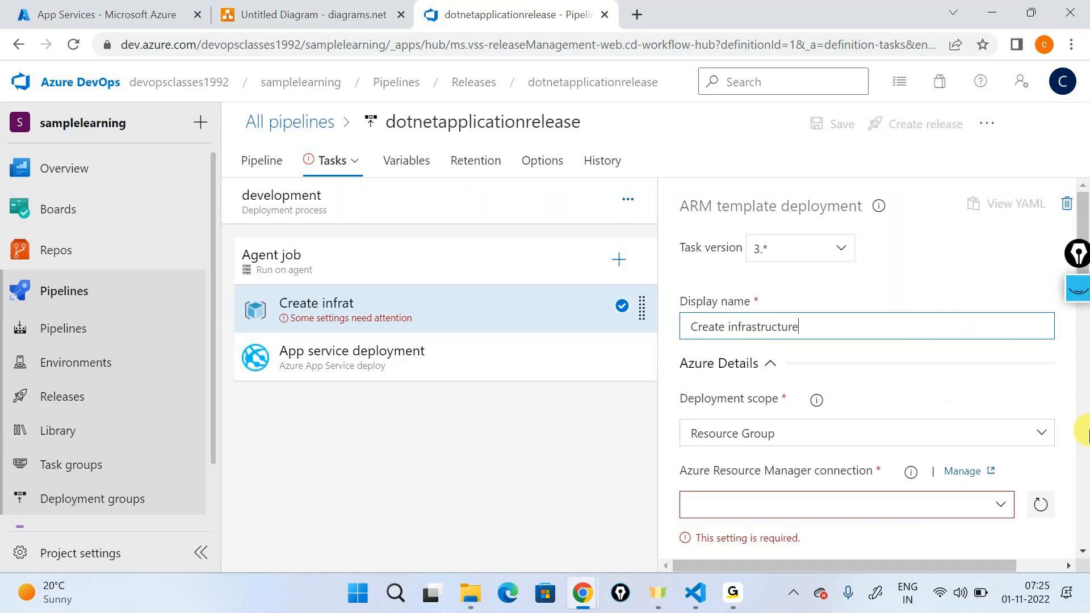
Step: Switch the development stage's agent job to the hosted Azure Pipelines pool and choose an agent specification
{"action": "left_click", "coordinate": [404, 277]}
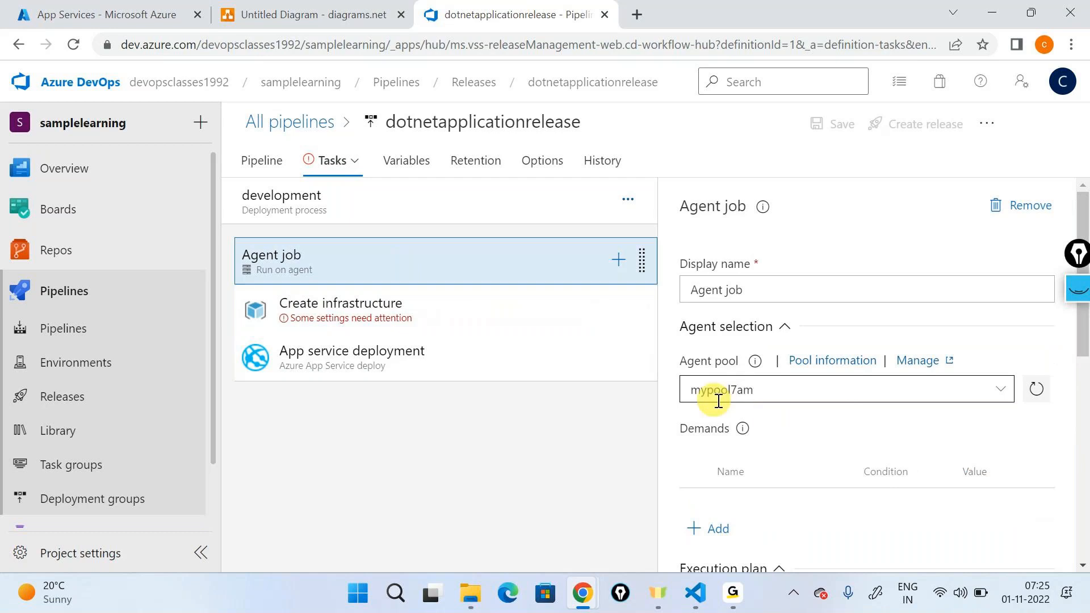
{"action": "left_click", "coordinate": [995, 391]}
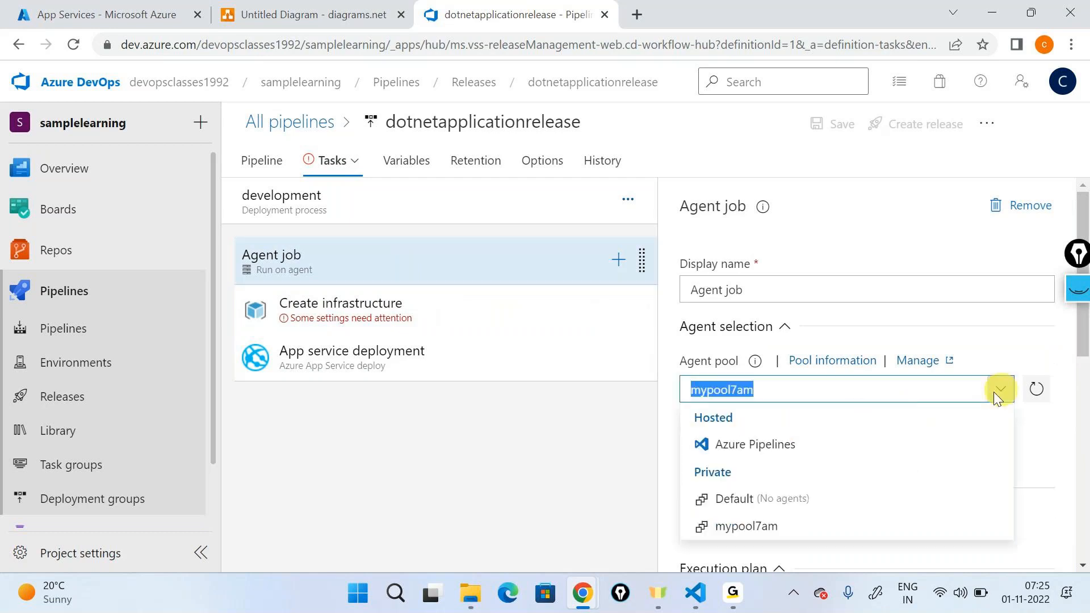
{"action": "left_click", "coordinate": [803, 451]}
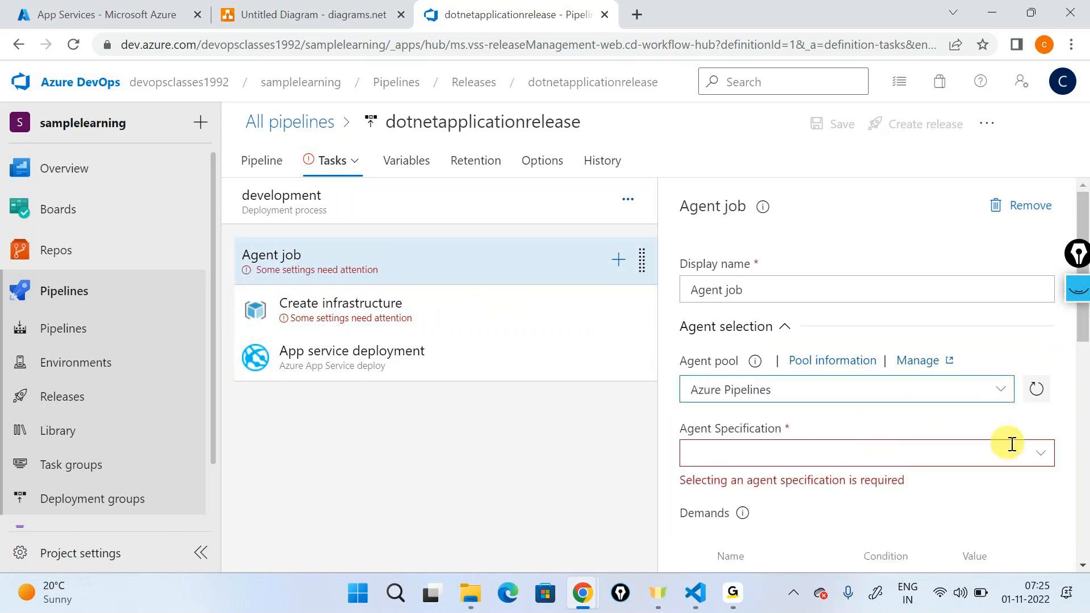
{"action": "scroll", "coordinate": [810, 473], "scroll_direction": "down", "scroll_amount": 2}
{"action": "scroll", "coordinate": [811, 473], "scroll_direction": "down", "scroll_amount": 1}
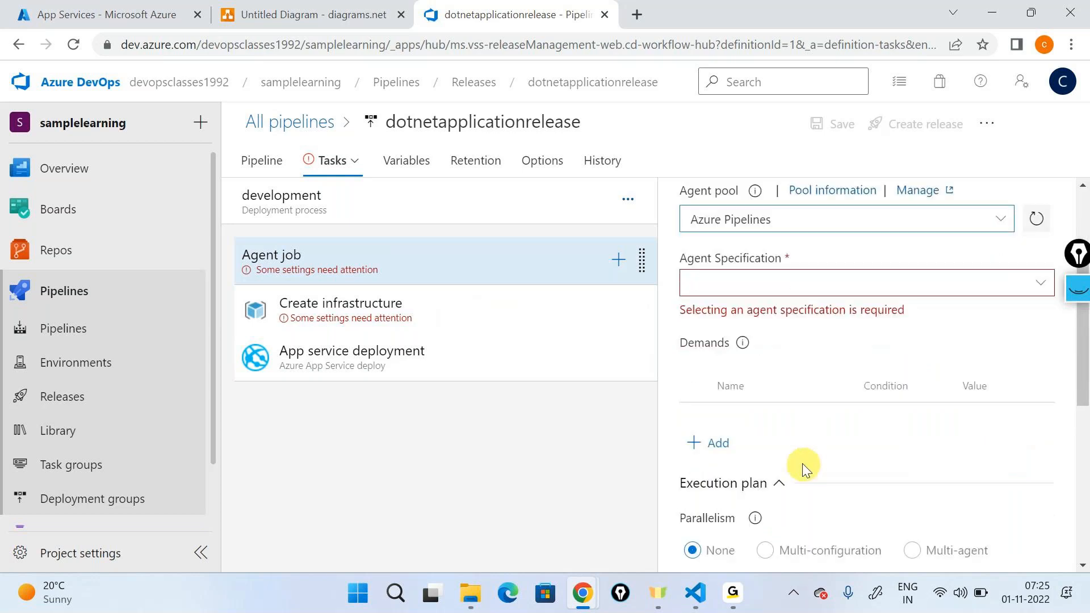
{"action": "left_click", "coordinate": [1043, 286]}
{"action": "left_click", "coordinate": [742, 551]}
Step: Set the Create infrastructure task's Azure Resource Manager connection to sampleconnection and its subscription to Visual Studio Enterprise Subscription
{"action": "left_click", "coordinate": [408, 321]}
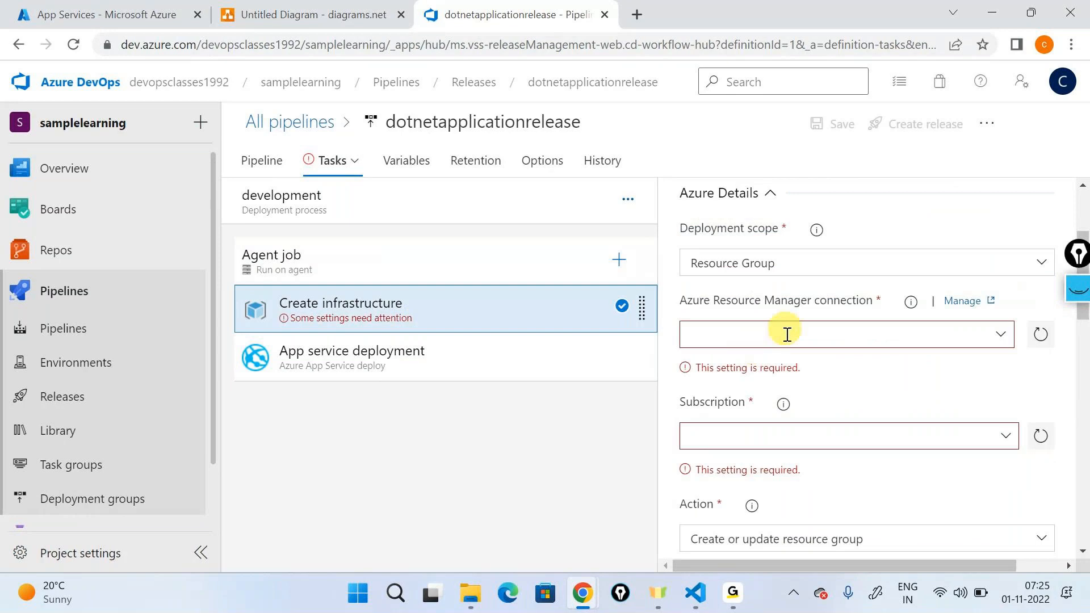
{"action": "scroll", "coordinate": [787, 335], "scroll_direction": "up", "scroll_amount": 2}
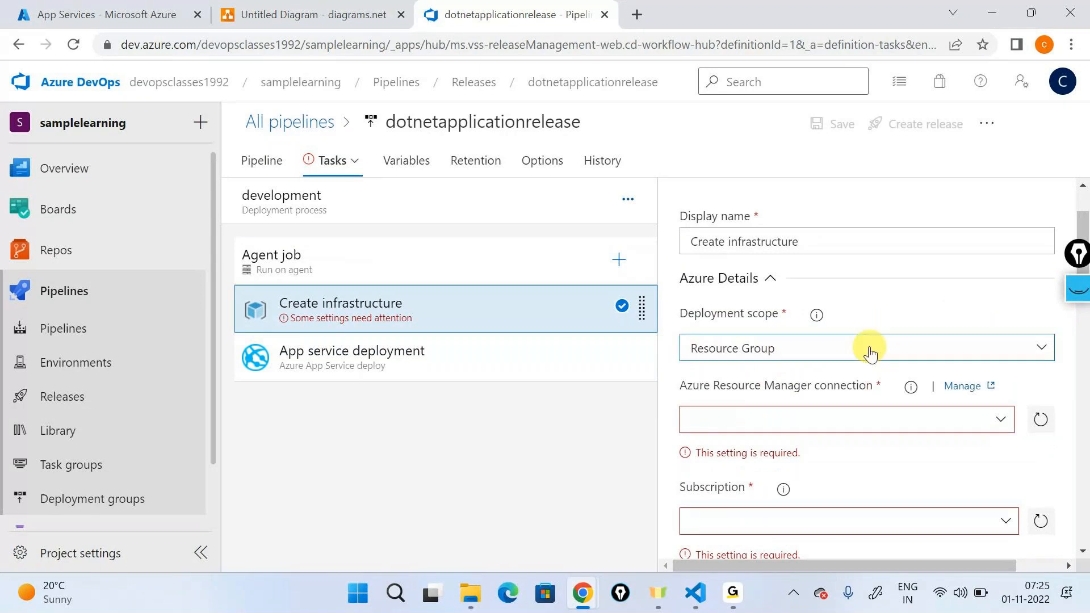
{"action": "scroll", "coordinate": [972, 334], "scroll_direction": "down", "scroll_amount": 2}
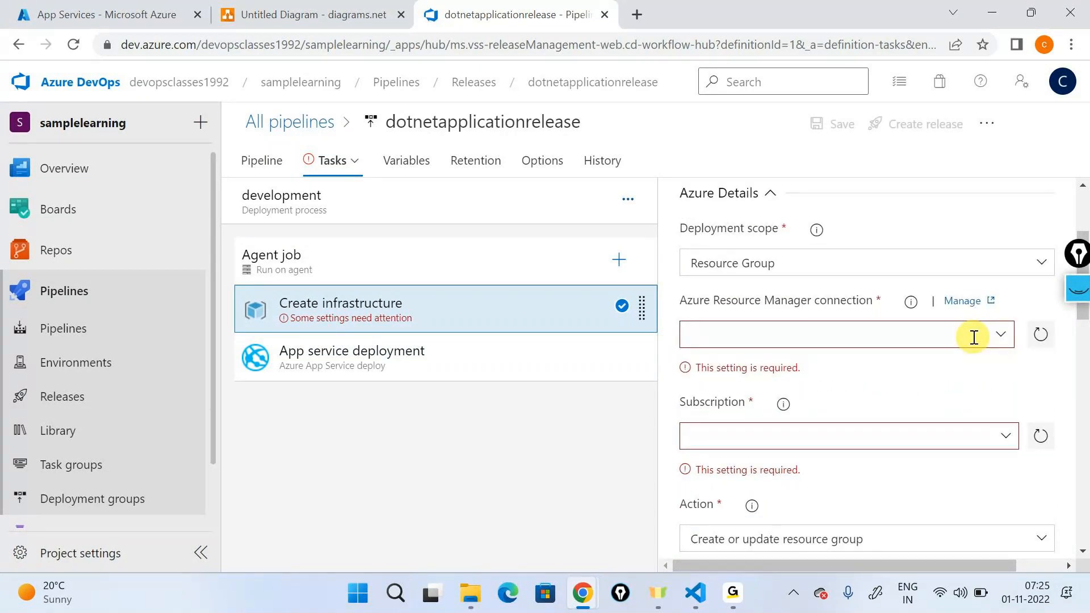
{"action": "left_click", "coordinate": [974, 337]}
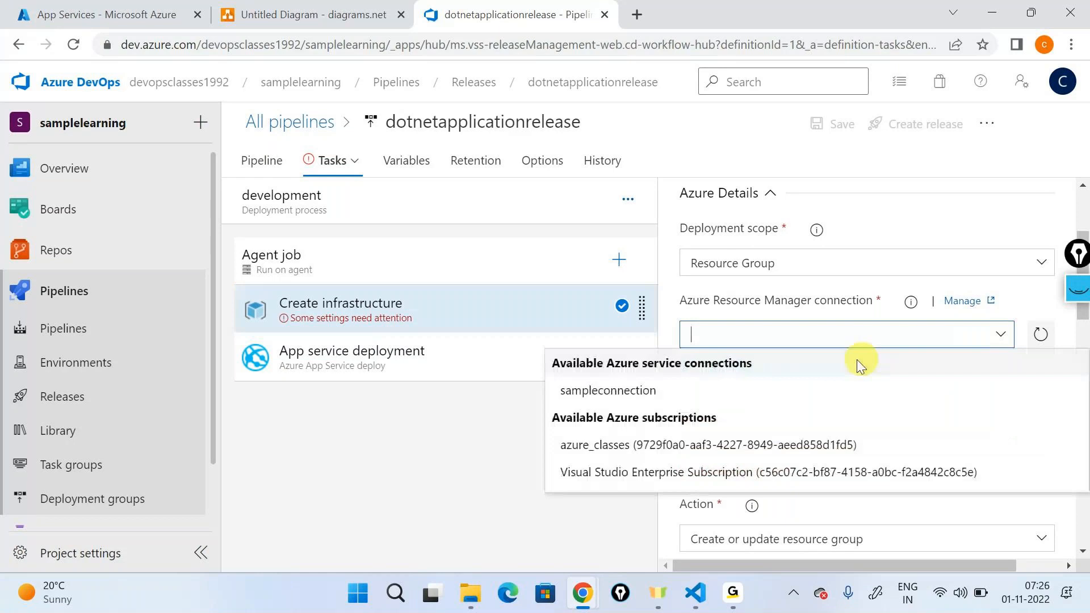
{"action": "left_click", "coordinate": [573, 392]}
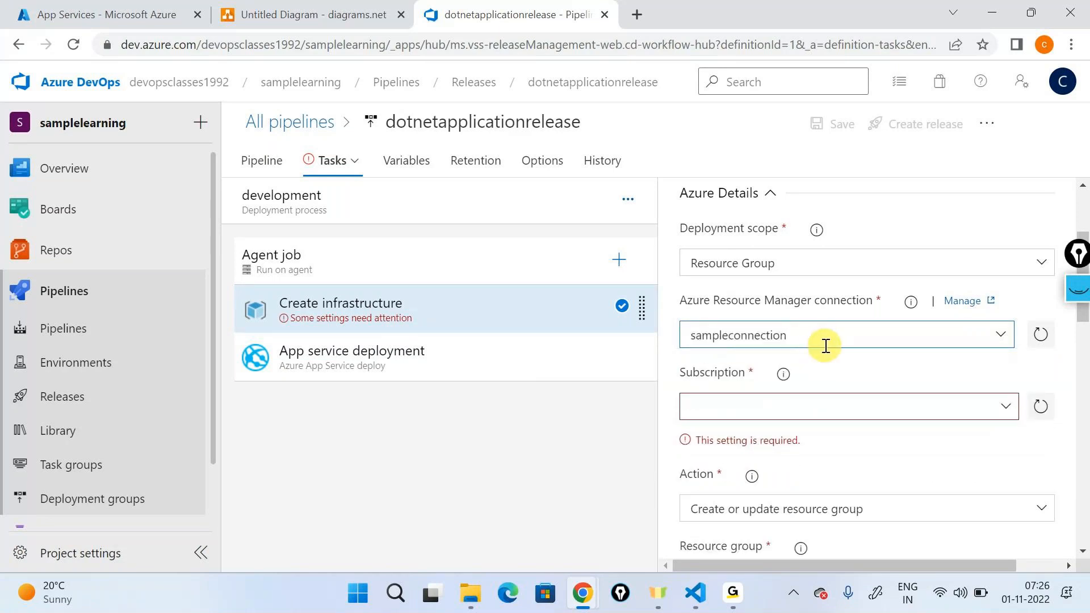
{"action": "scroll", "coordinate": [1010, 318], "scroll_direction": "down", "scroll_amount": 1}
{"action": "left_click", "coordinate": [1010, 322]}
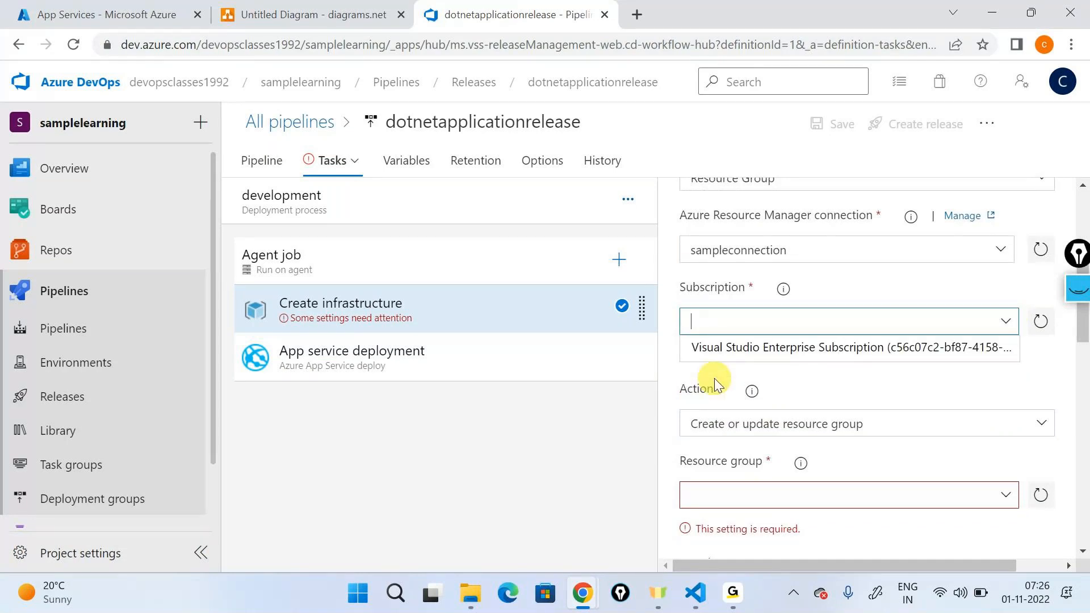
{"action": "left_click", "coordinate": [750, 352]}
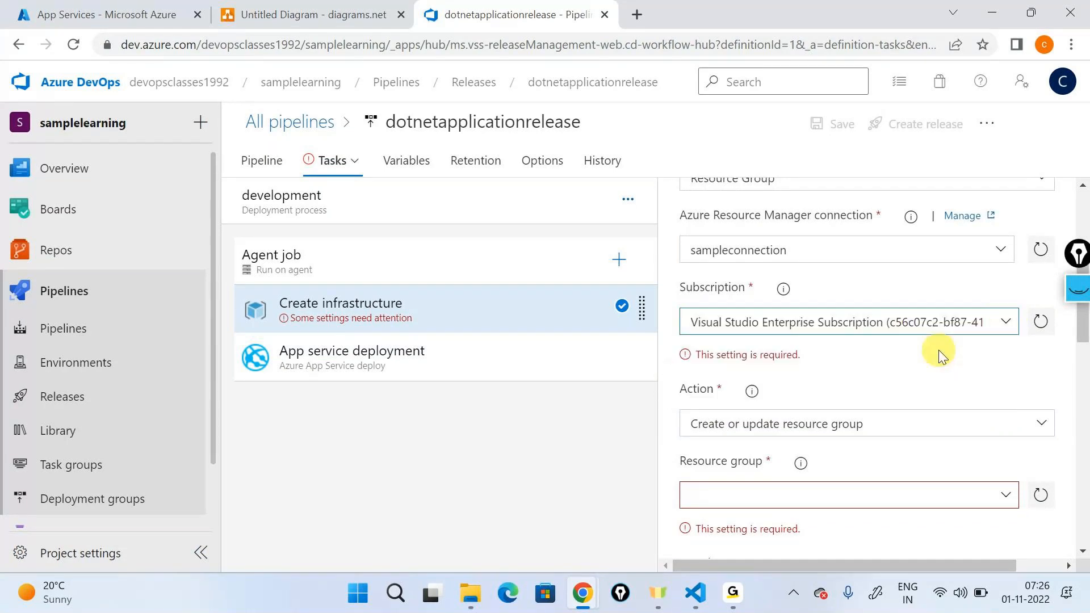
Step: Check the existing resource groups in the Azure portal before naming one for the Create infrastructure task
{"action": "scroll", "coordinate": [938, 350], "scroll_direction": "down", "scroll_amount": 3}
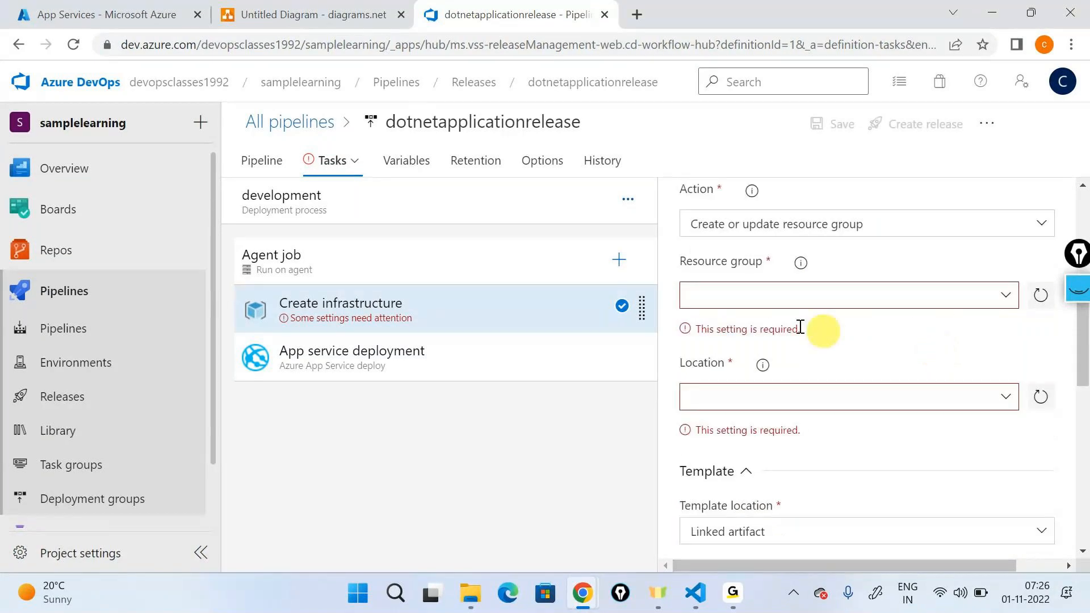
{"action": "left_click", "coordinate": [758, 298]}
{"action": "left_click", "coordinate": [85, 15]}
{"action": "left_click", "coordinate": [33, 130]}
{"action": "left_click", "coordinate": [33, 111]}
{"action": "left_click", "coordinate": [309, 181]}
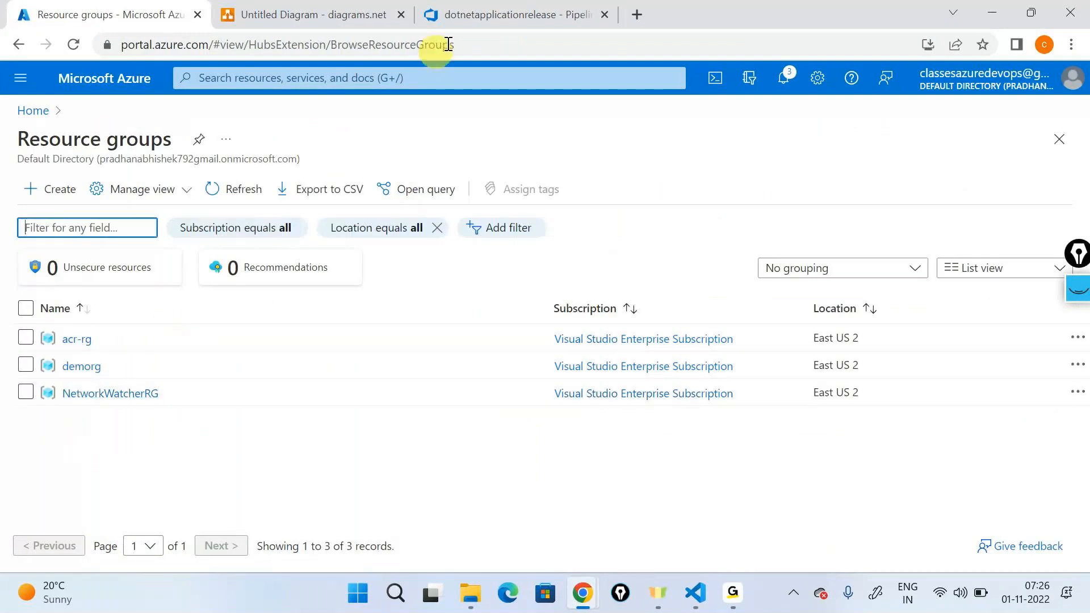
Step: Return to the release pipeline in Azure DevOps and set the Create infrastructure task's resource group to dev-rg
{"action": "left_click", "coordinate": [511, 14]}
{"action": "left_click", "coordinate": [762, 295]}
{"action": "type", "text": "dev-rg"}
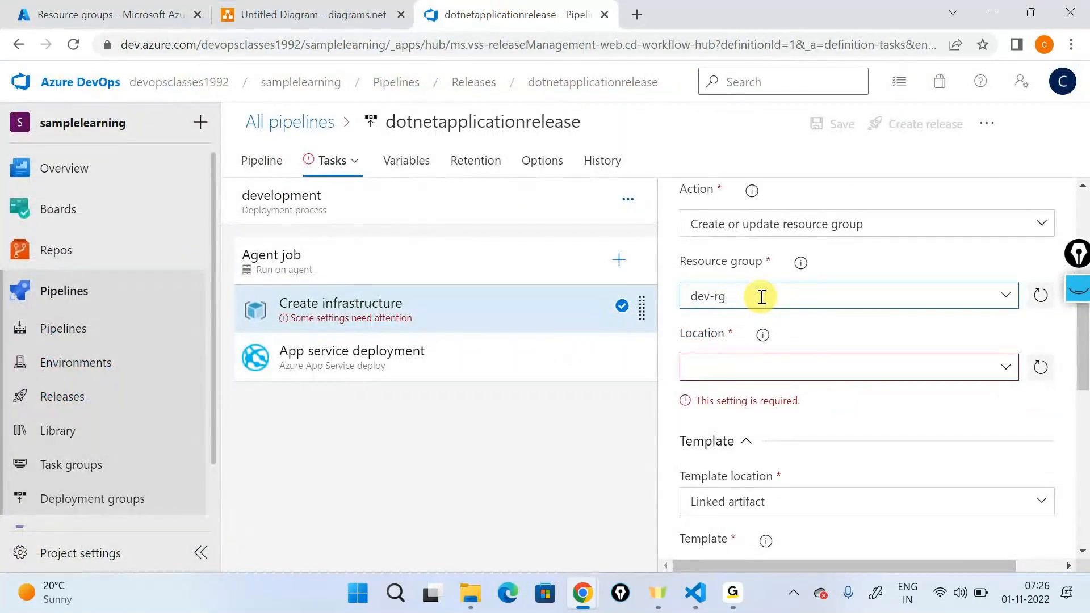
{"action": "left_click_drag", "start_coordinate": [762, 297], "coordinate": [684, 303]}
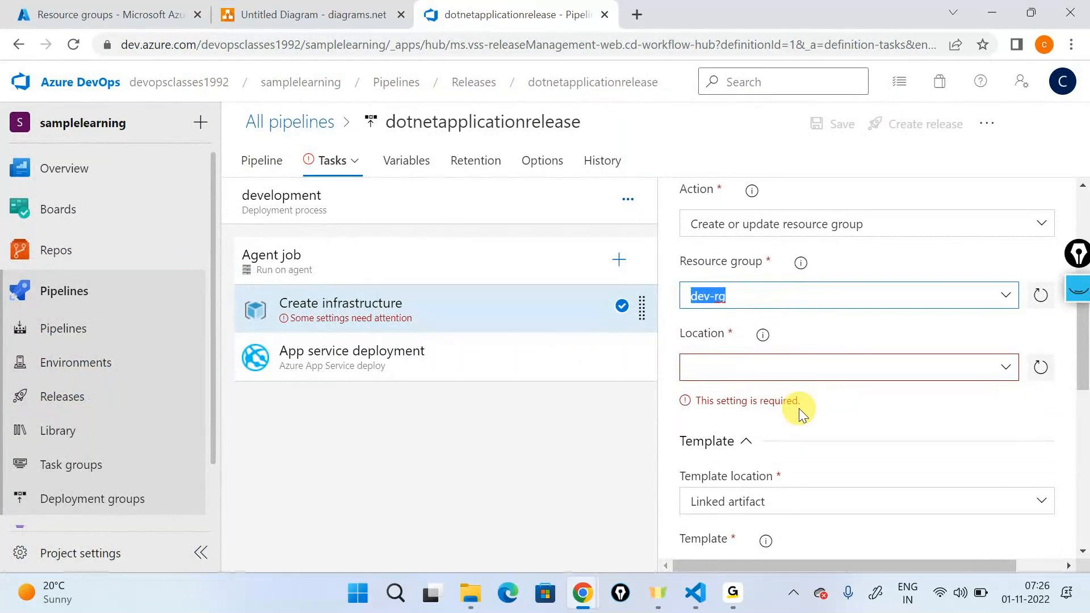
{"action": "scroll", "coordinate": [799, 408], "scroll_direction": "up", "scroll_amount": 5}
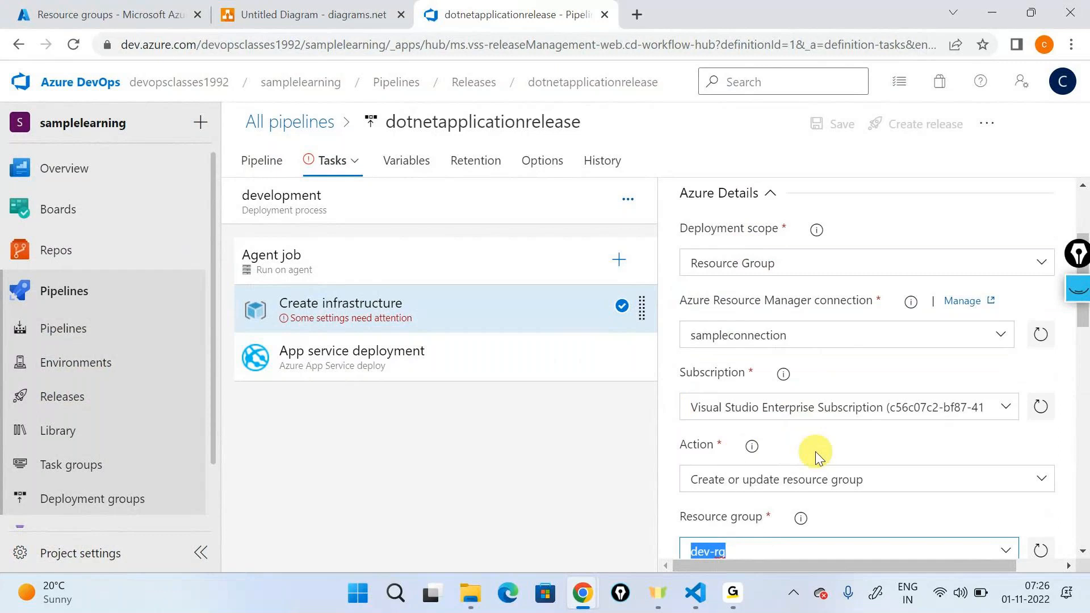
{"action": "scroll", "coordinate": [819, 455], "scroll_direction": "down", "scroll_amount": 3}
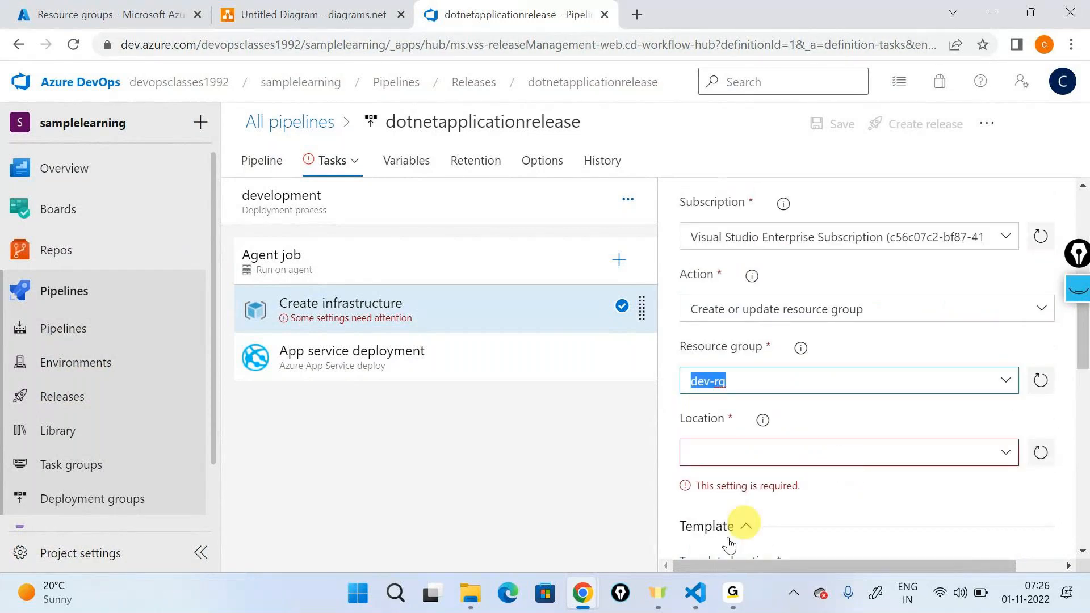
{"action": "left_click", "coordinate": [733, 585]}
{"action": "left_click", "coordinate": [772, 472]}
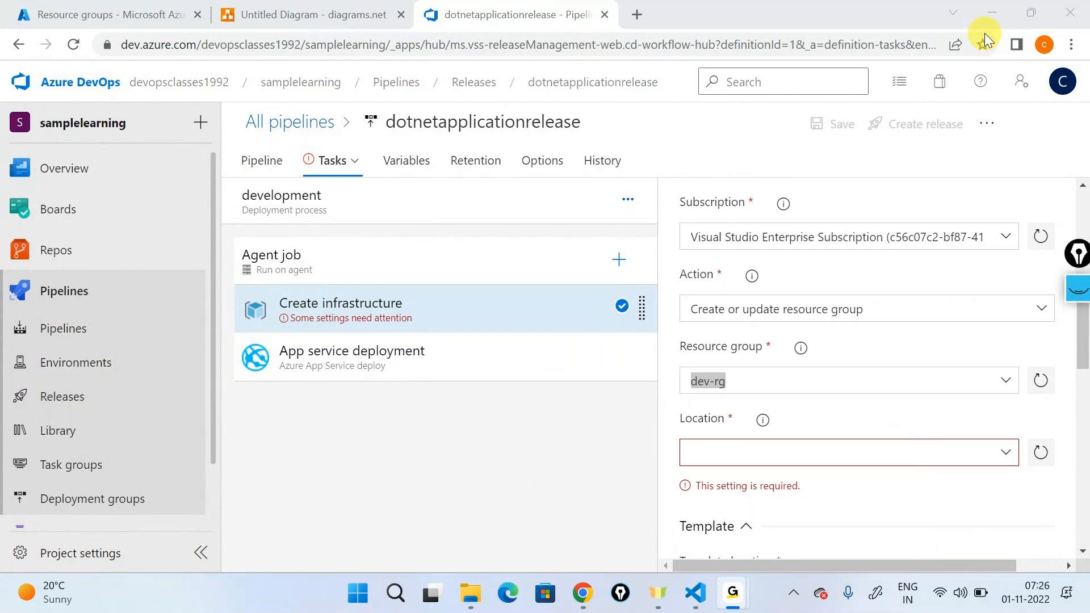
{"action": "left_click", "coordinate": [983, 12]}
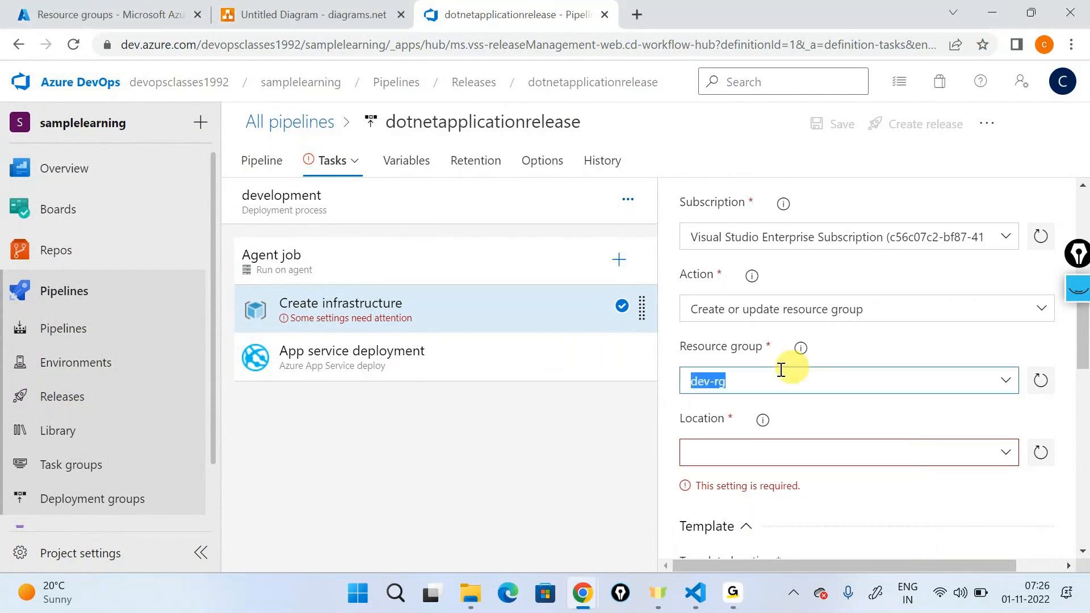
Step: Set the Create infrastructure task's resource group location to East US 2
{"action": "left_click", "coordinate": [754, 372]}
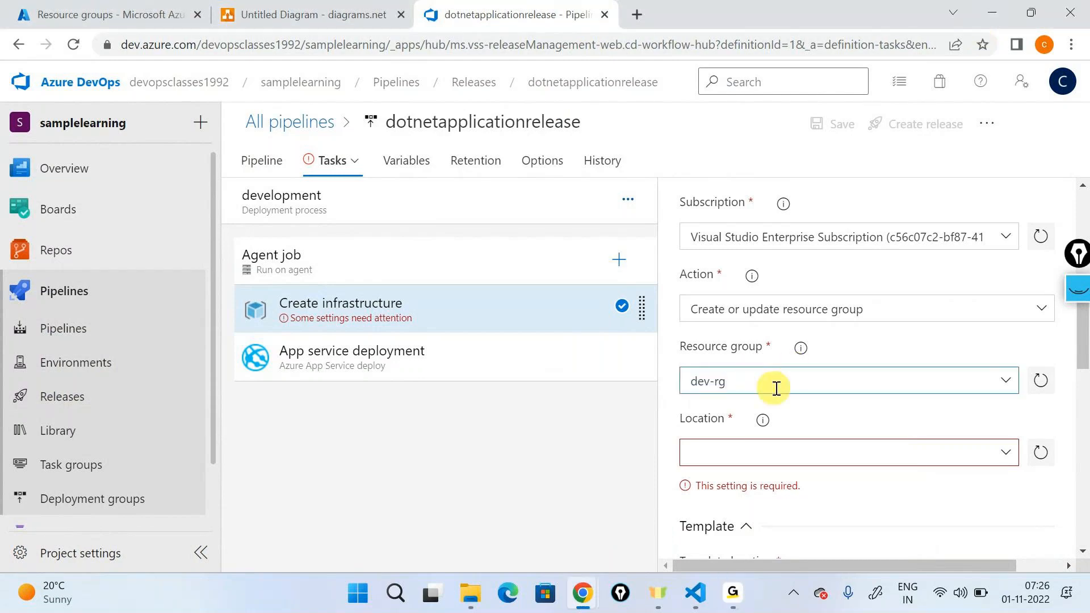
{"action": "scroll", "coordinate": [909, 372], "scroll_direction": "down", "scroll_amount": 2}
{"action": "left_click", "coordinate": [1003, 370]}
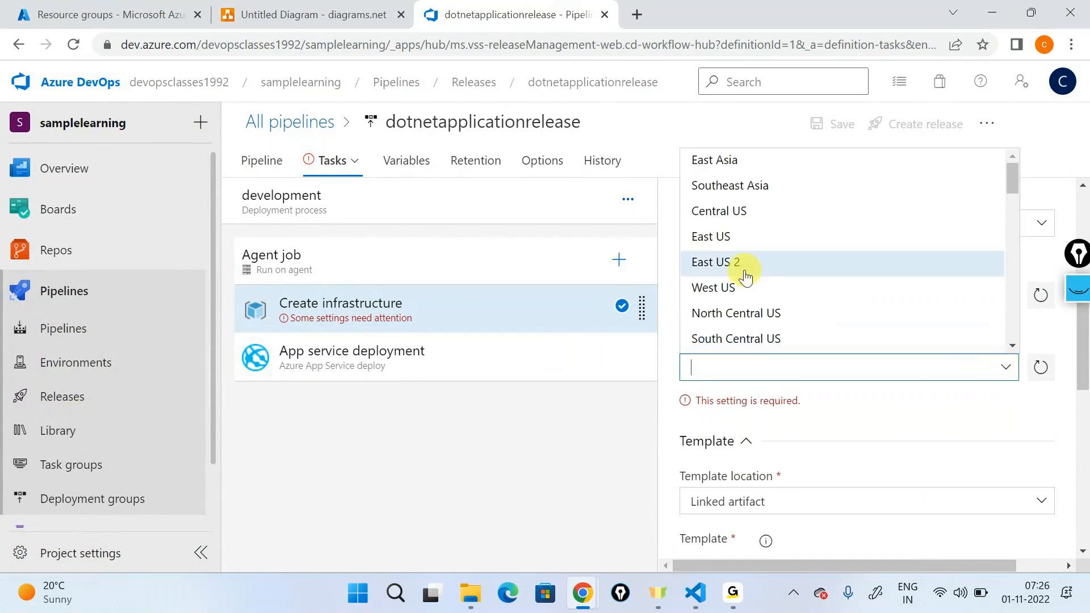
{"action": "left_click", "coordinate": [746, 278]}
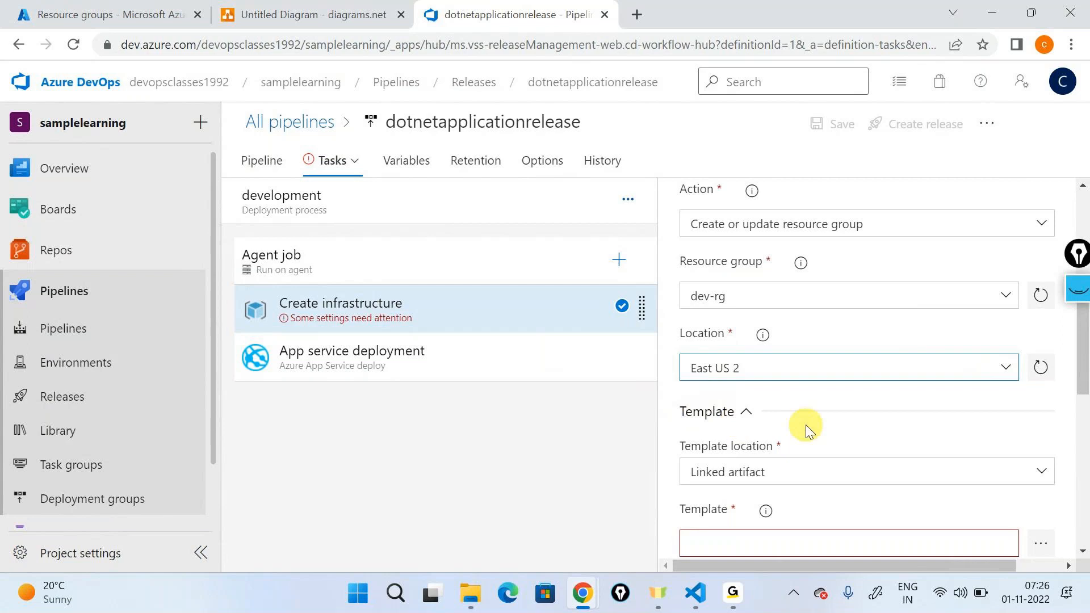
Step: Select webapp.json from the drop folder of the _dotnetapplicationbuild linked artifact as the Create infrastructure task's template
{"action": "scroll", "coordinate": [807, 426], "scroll_direction": "down", "scroll_amount": 3}
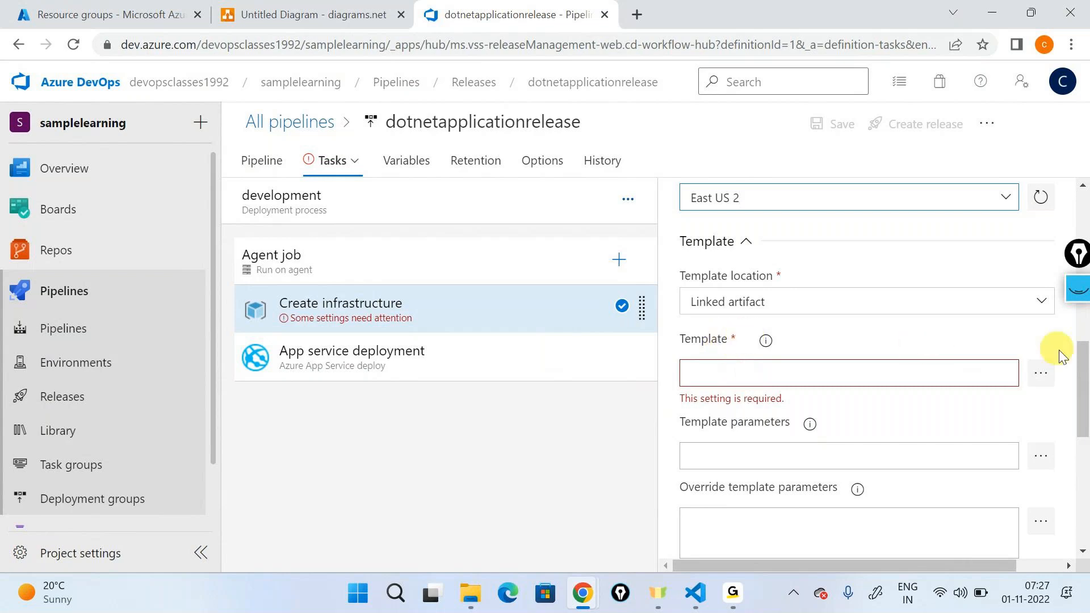
{"action": "left_click", "coordinate": [1045, 376]}
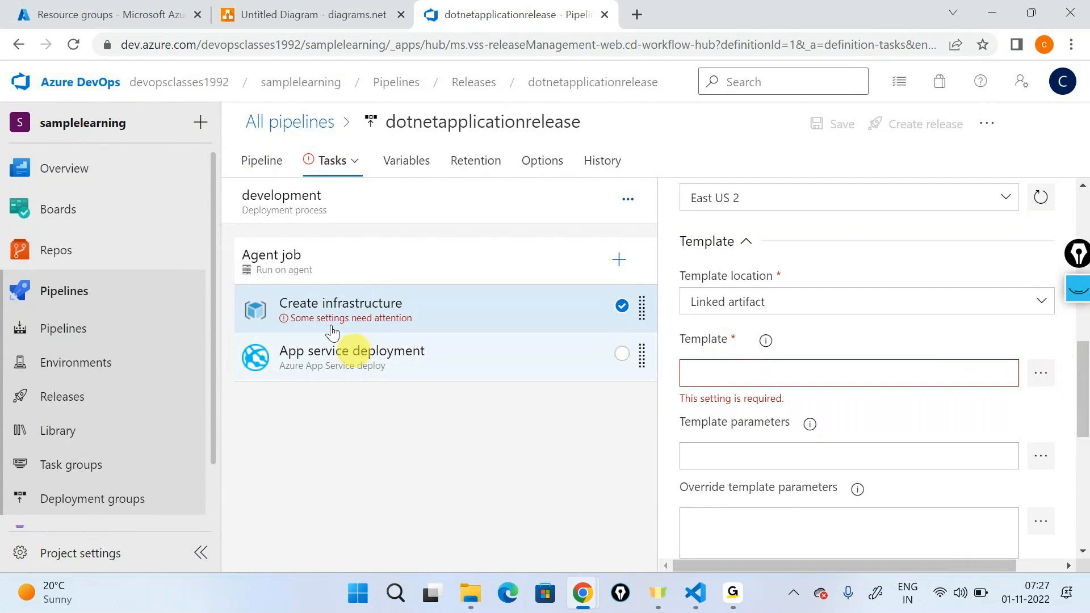
{"action": "left_click", "coordinate": [353, 171]}
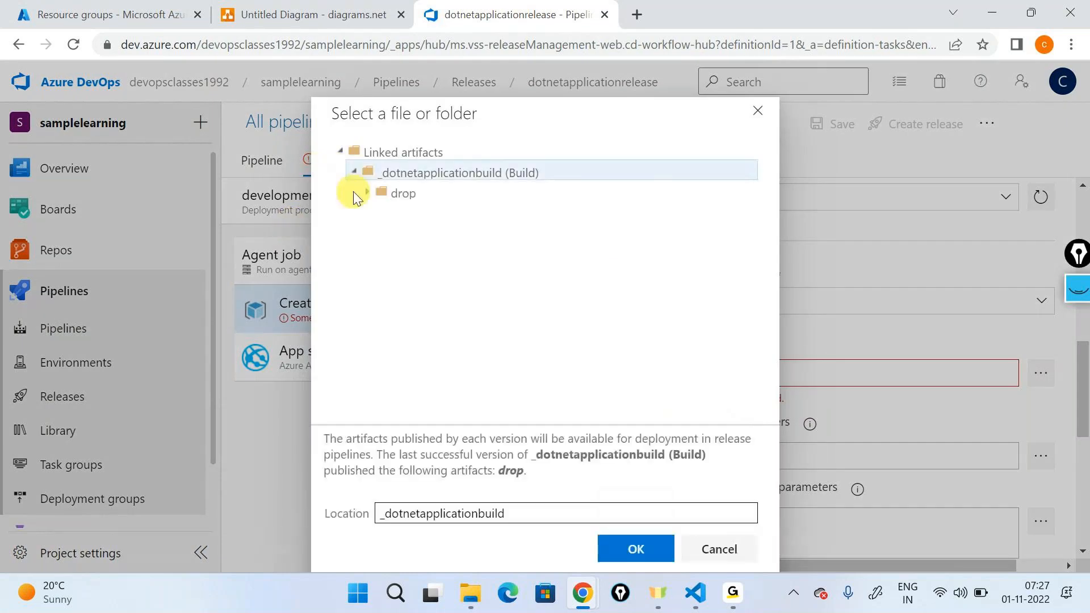
{"action": "left_click", "coordinate": [367, 193]}
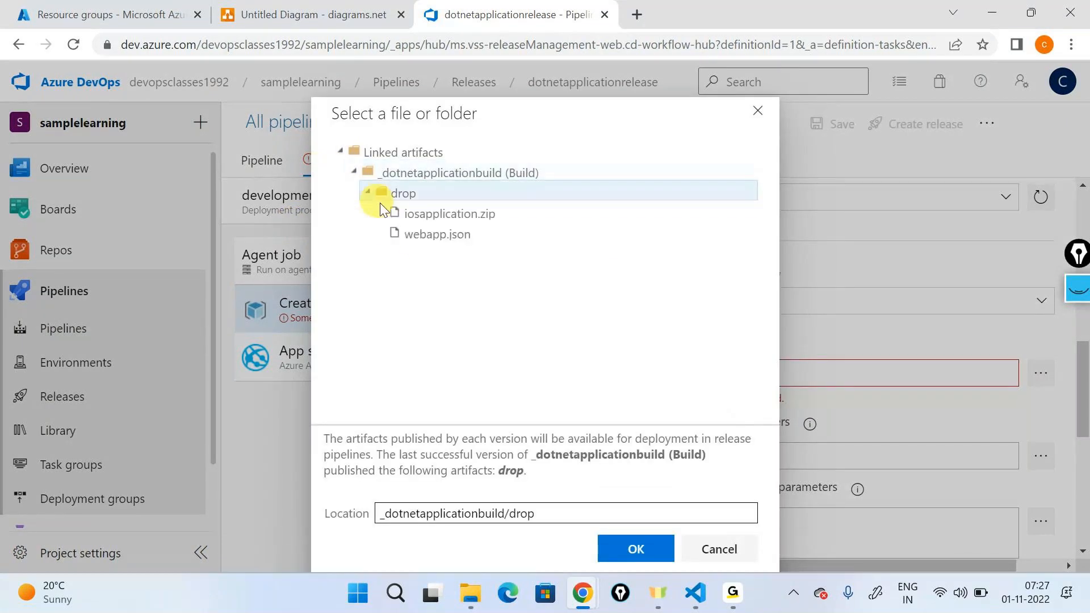
{"action": "double_click", "coordinate": [419, 246]}
Step: Review the appserviceplanname and webappname parameter definitions in webapp.json in Visual Studio Code
{"action": "scroll", "coordinate": [733, 353], "scroll_direction": "down", "scroll_amount": 3}
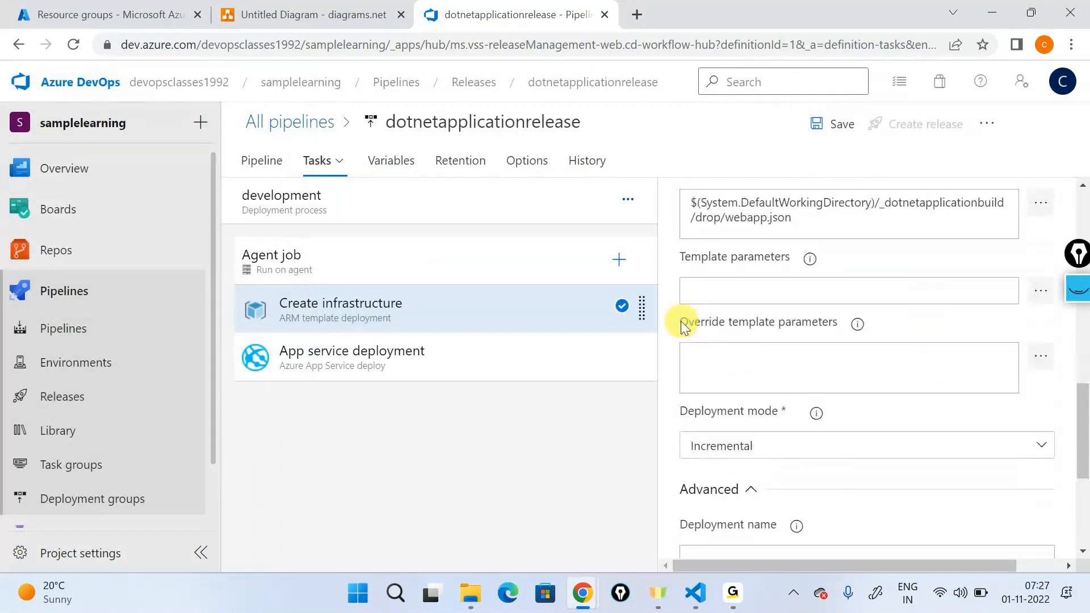
{"action": "left_click_drag", "start_coordinate": [680, 322], "coordinate": [846, 332]}
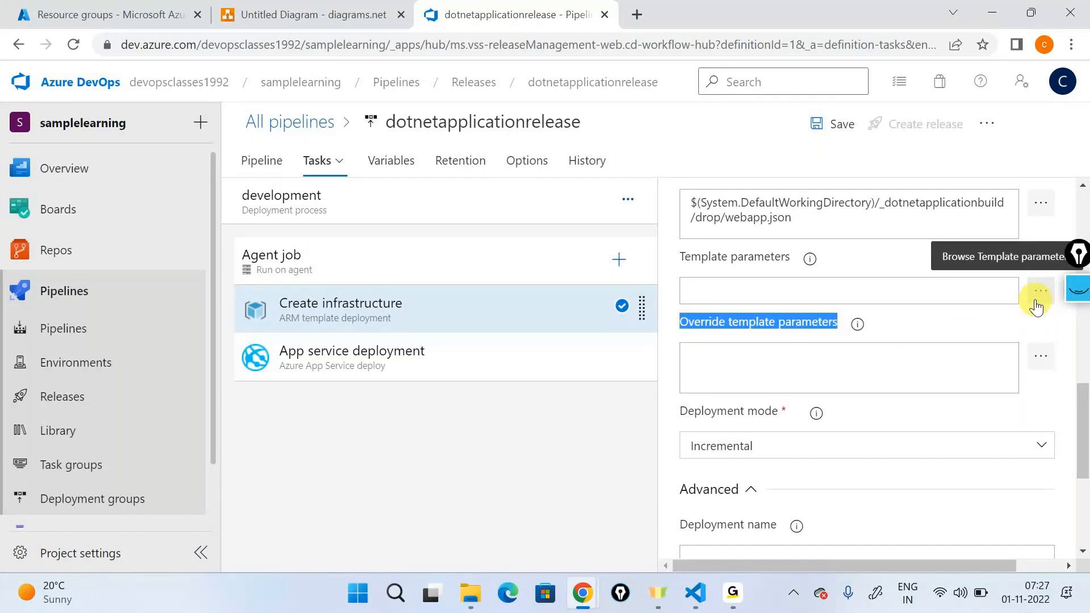
{"action": "left_click", "coordinate": [696, 593]}
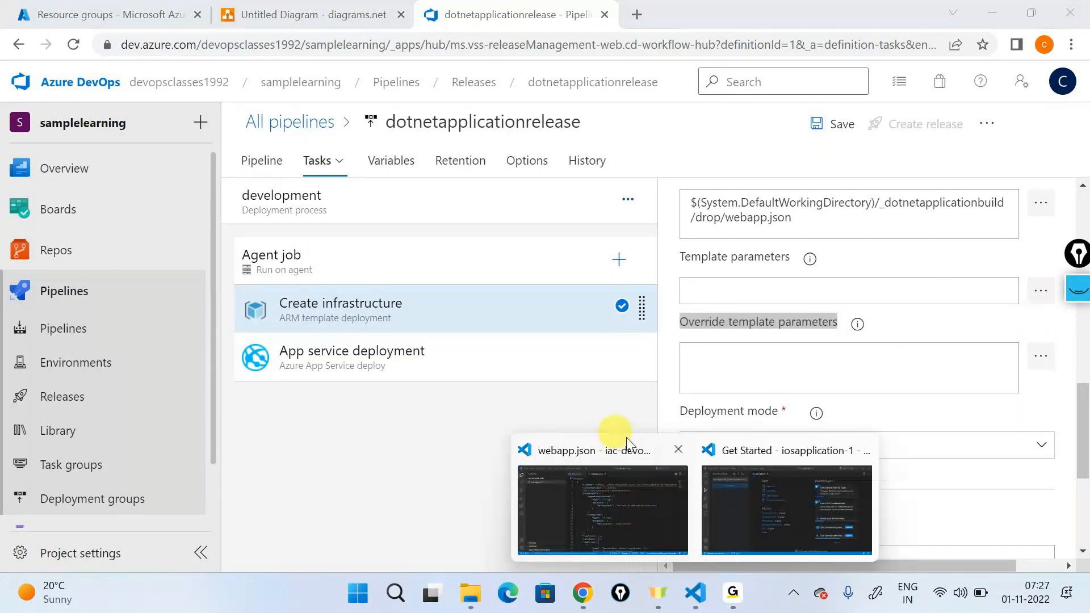
{"action": "left_click", "coordinate": [632, 509]}
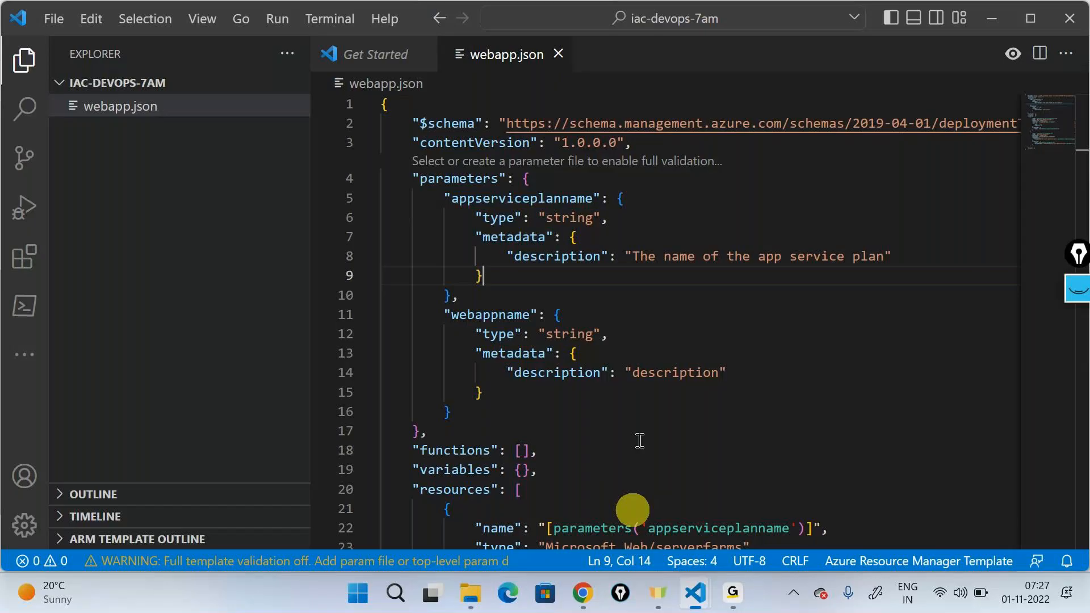
{"action": "left_click_drag", "start_coordinate": [445, 198], "coordinate": [706, 409]}
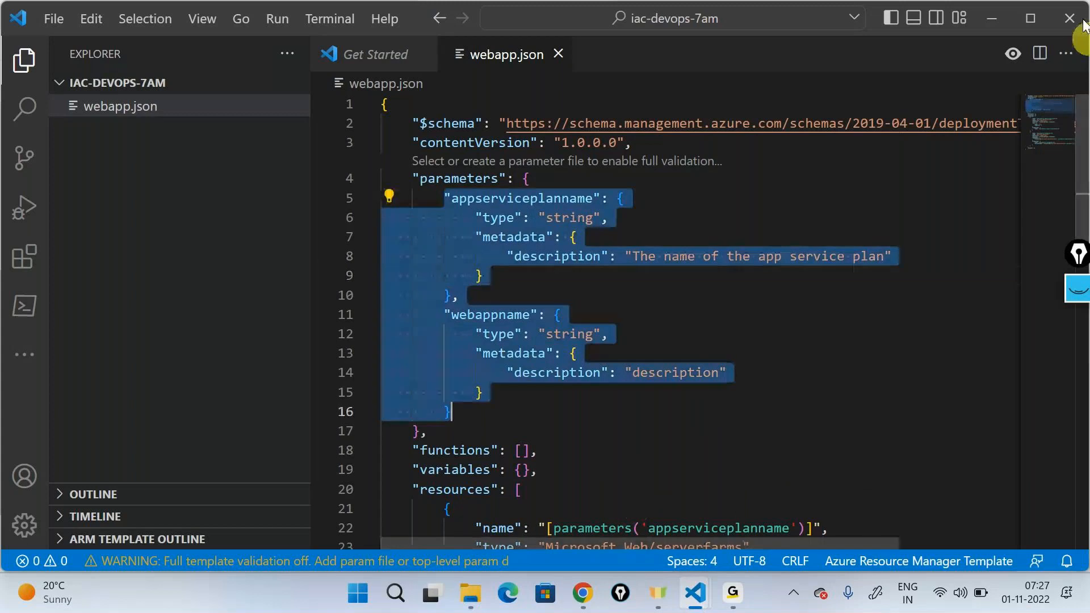
{"action": "left_click", "coordinate": [992, 18]}
Step: Open the Create infrastructure task's template parameter overrides for editing and compare their names with the parameters block of webapp.json in Visual Studio Code
{"action": "left_click", "coordinate": [803, 373]}
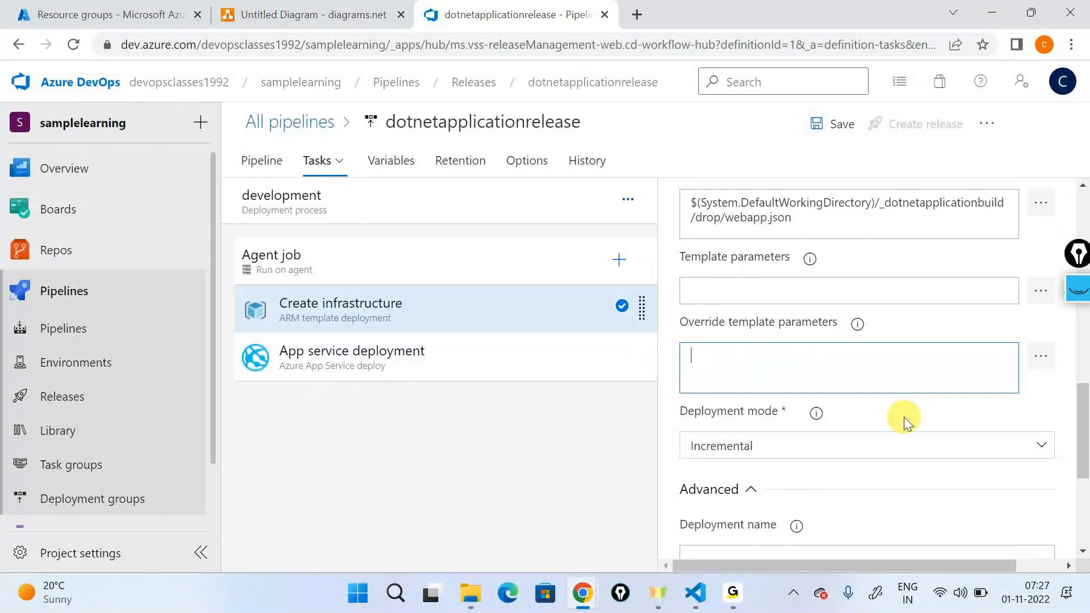
{"action": "left_click", "coordinate": [1047, 365]}
{"action": "double_click", "coordinate": [348, 148]}
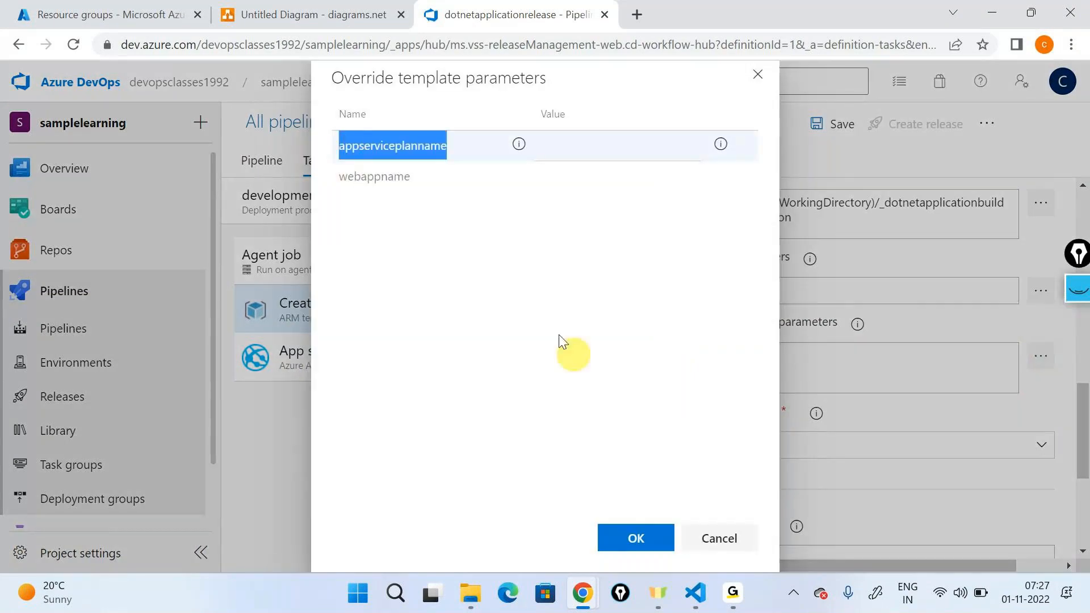
{"action": "double_click", "coordinate": [372, 177]}
{"action": "left_click", "coordinate": [695, 593]}
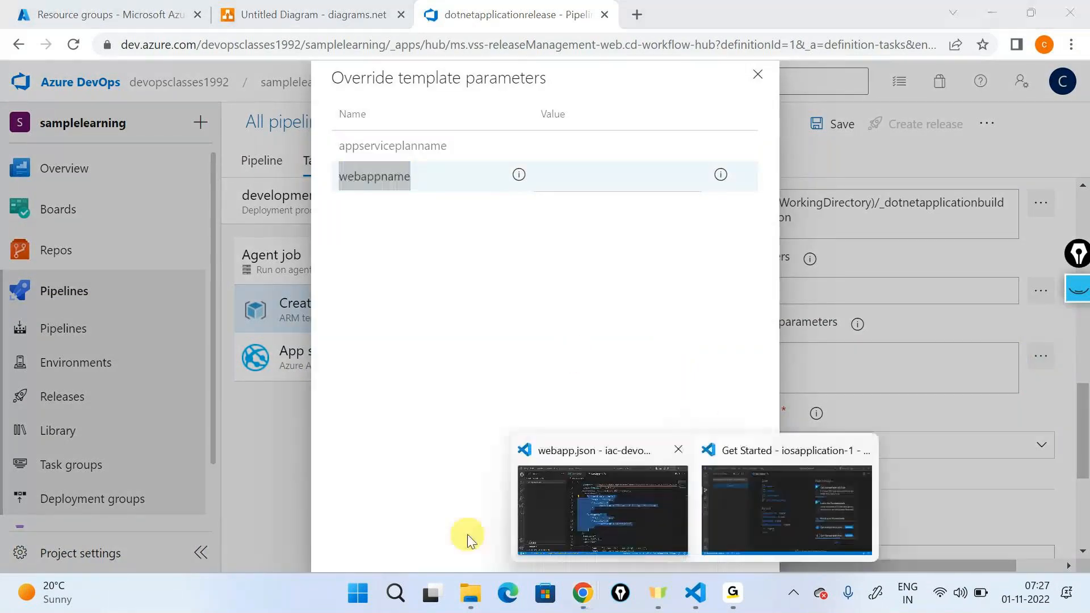
{"action": "left_click", "coordinate": [724, 358]}
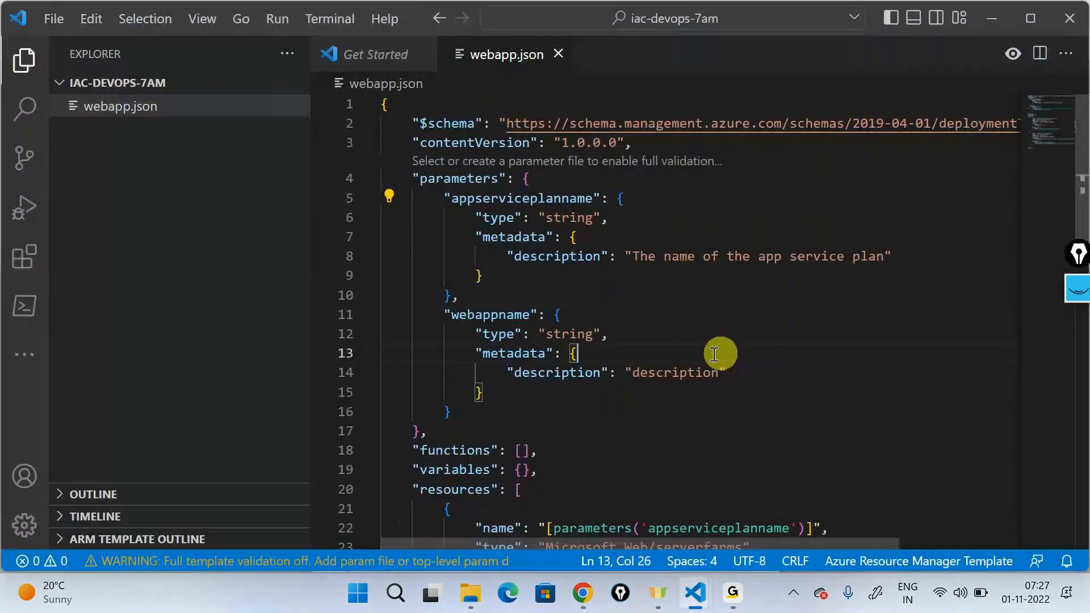
{"action": "left_click_drag", "start_coordinate": [427, 180], "coordinate": [629, 408]}
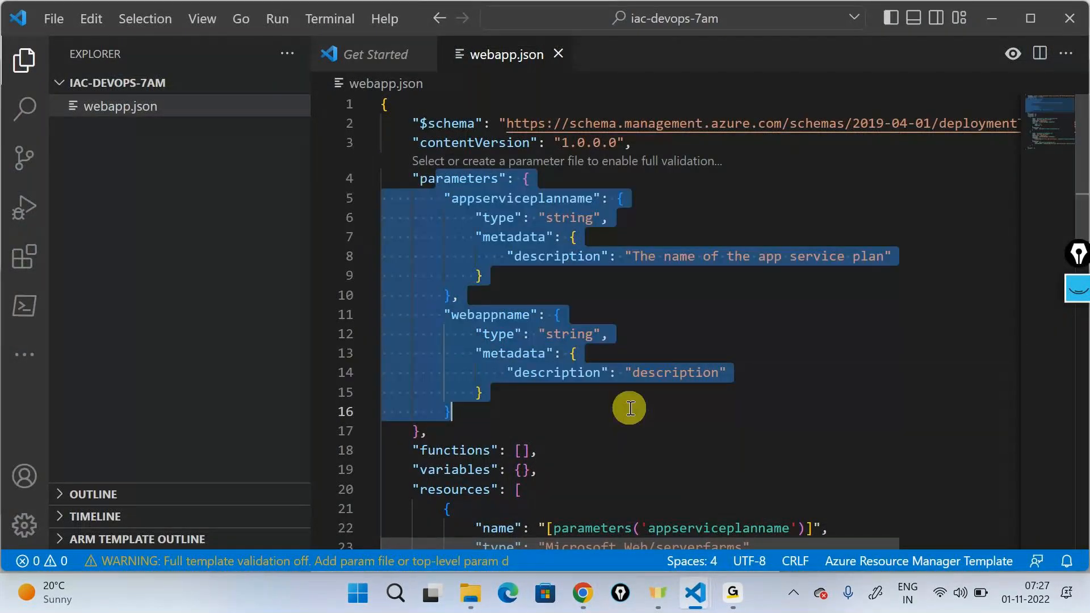
{"action": "left_click", "coordinate": [982, 13]}
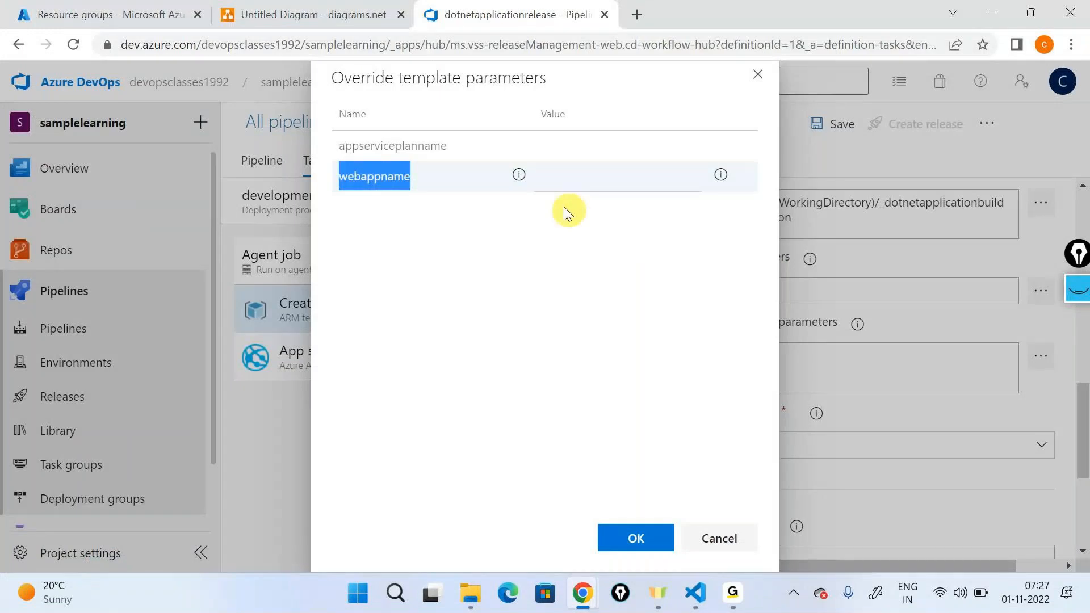
Step: Return to the template parameter overrides in Azure DevOps and set appserviceplanname to "devplan01", including the quotation marks
{"action": "left_click", "coordinate": [568, 146]}
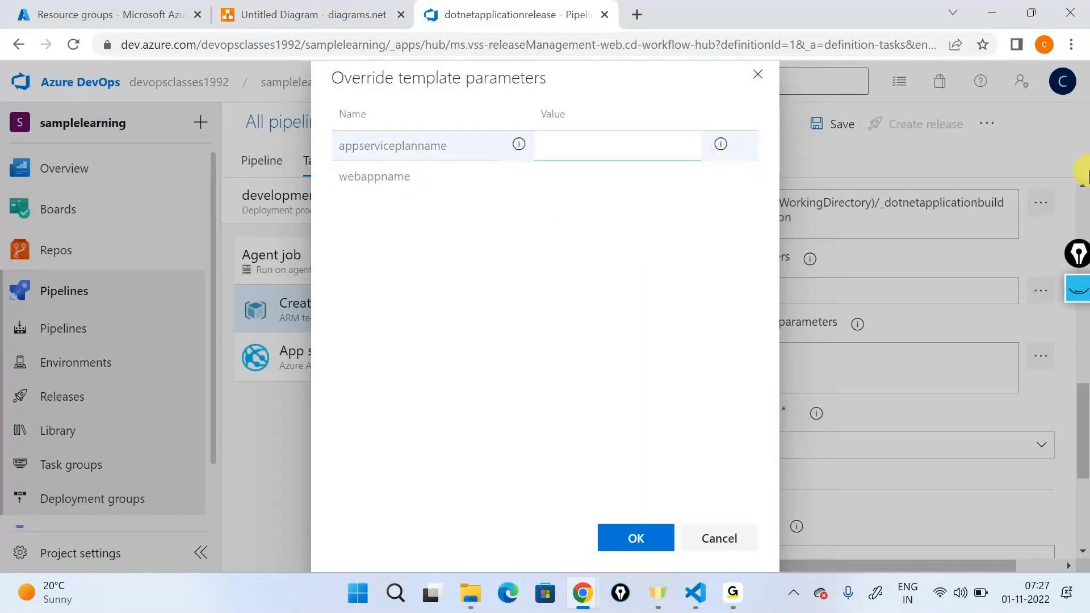
{"action": "type", "text": "\"\""}
{"action": "type", "text": "dev"}
{"action": "type", "text": "plan01"}
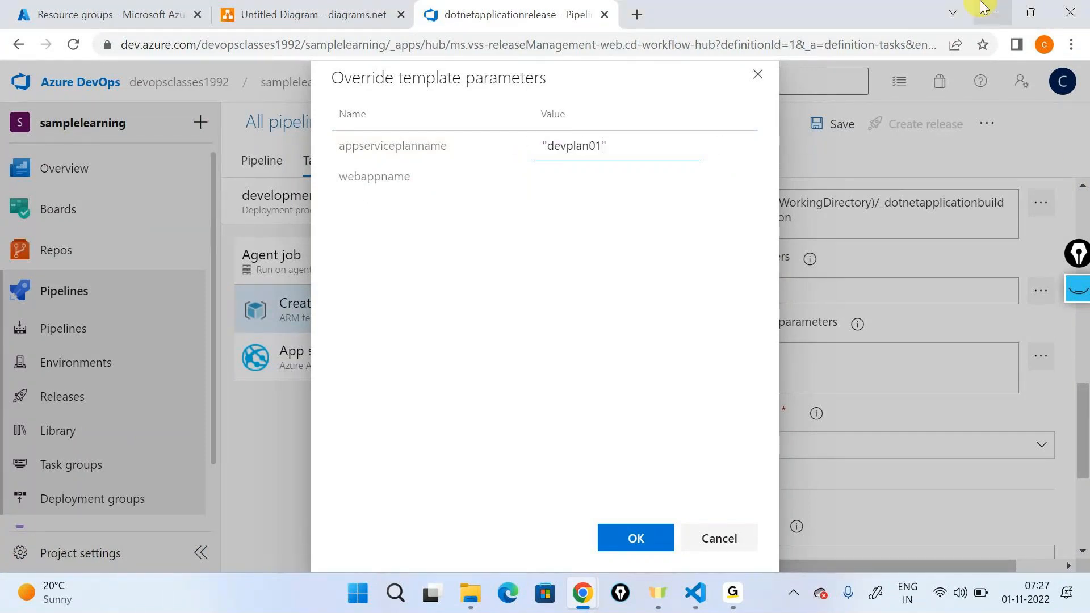
Step: Override the webappname parameter with "devappservice000xyz", including the quotation marks, and apply the template parameter overrides
{"action": "left_click", "coordinate": [648, 187]}
{"action": "left_click", "coordinate": [588, 181]}
{"action": "type", "text": "\"\""}
{"action": "key", "text": "Left"}
{"action": "type", "text": "deva"}
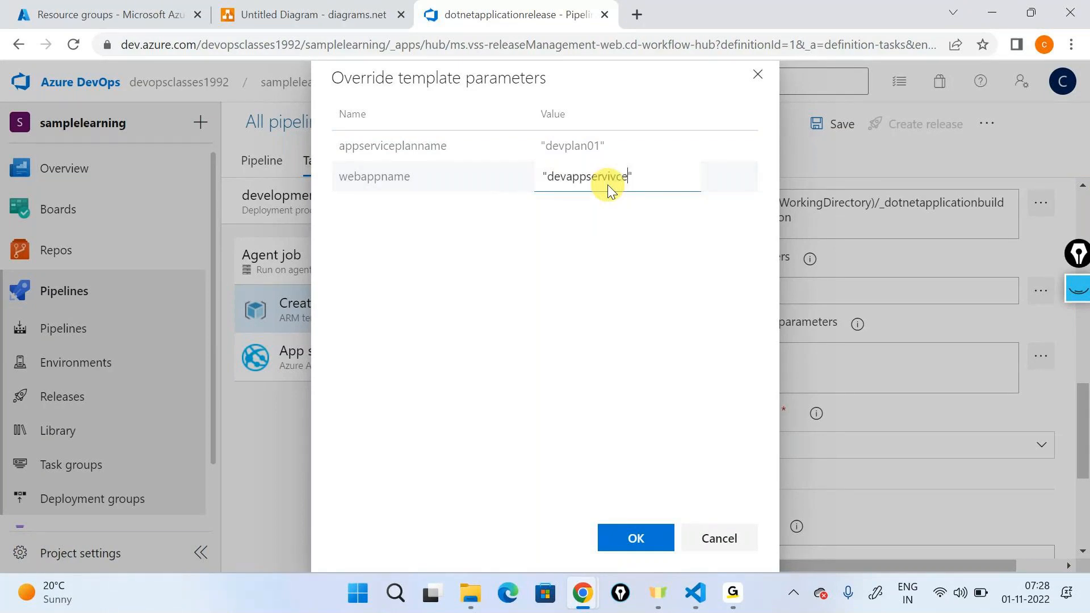
{"action": "type", "text": "ppservice000xyz"}
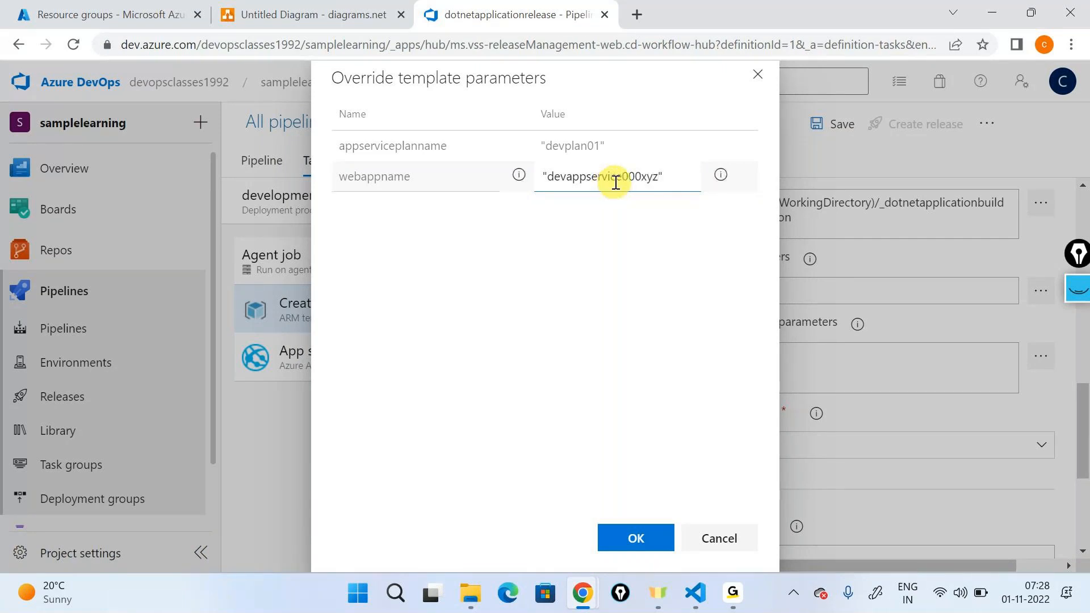
{"action": "double_click", "coordinate": [609, 181]}
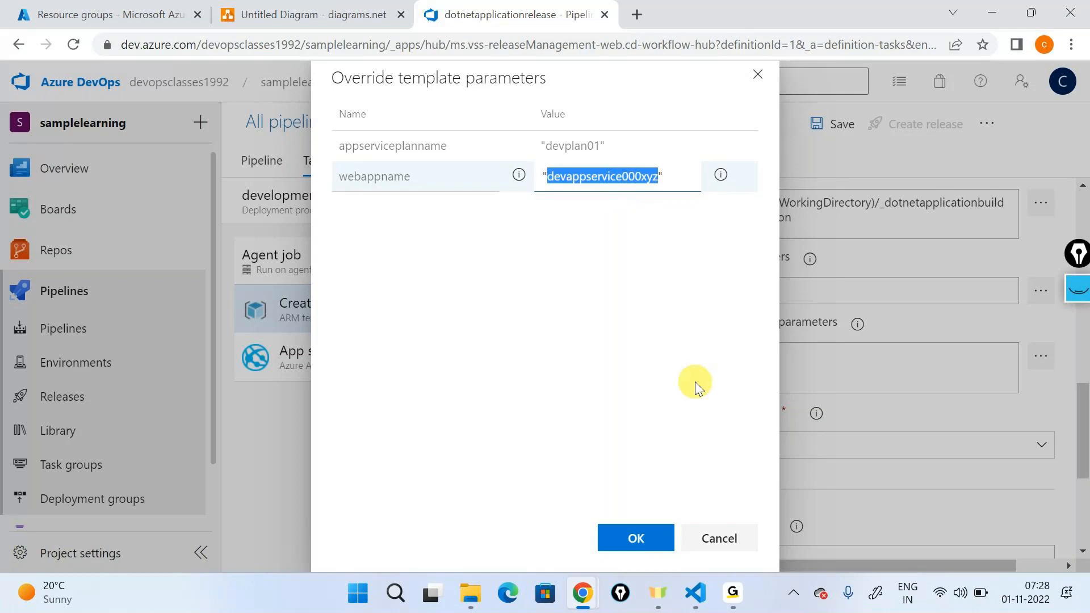
{"action": "left_click", "coordinate": [617, 546]}
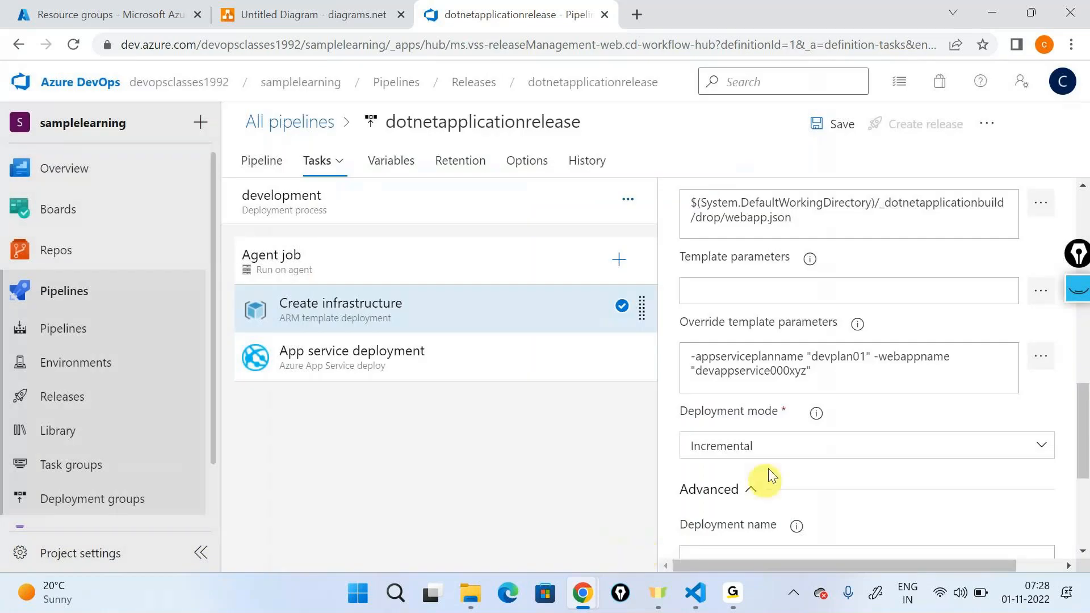
Step: Review the Create infrastructure task's display name, resource group, location, template path and override parameters
{"action": "scroll", "coordinate": [767, 477], "scroll_direction": "down", "scroll_amount": 5}
{"action": "scroll", "coordinate": [774, 419], "scroll_direction": "up", "scroll_amount": 4}
{"action": "scroll", "coordinate": [775, 414], "scroll_direction": "up", "scroll_amount": 1}
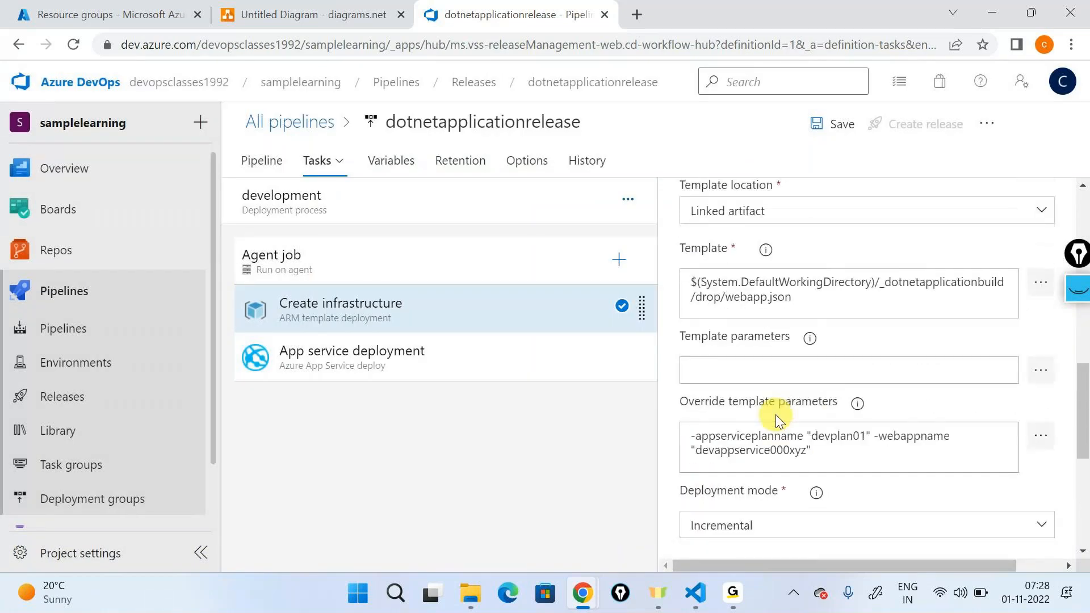
{"action": "scroll", "coordinate": [851, 339], "scroll_direction": "up", "scroll_amount": 10}
{"action": "triple_click", "coordinate": [850, 338]}
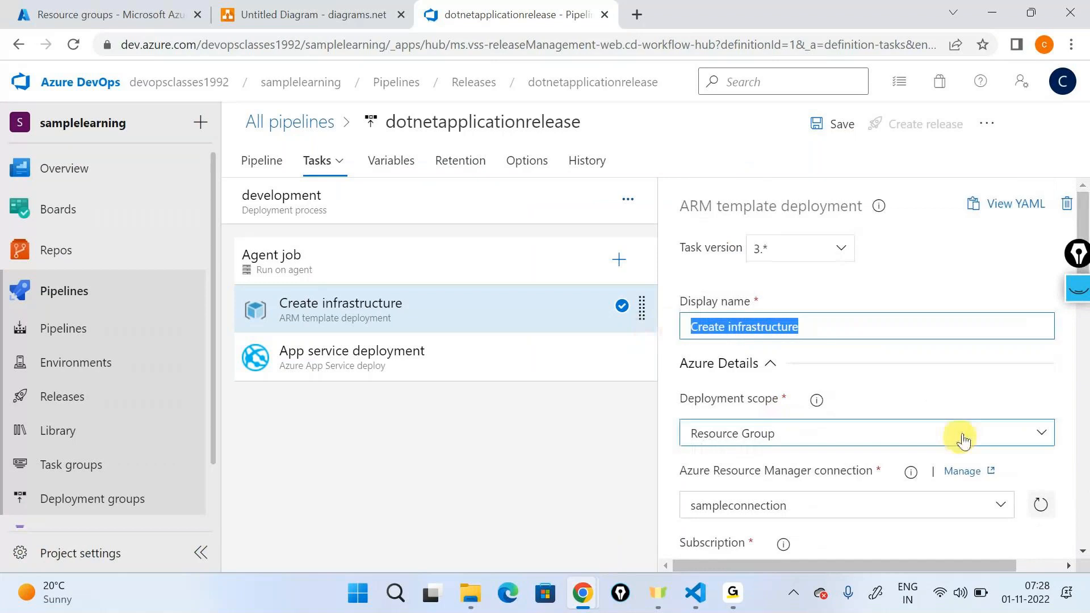
{"action": "scroll", "coordinate": [954, 426], "scroll_direction": "down", "scroll_amount": 7}
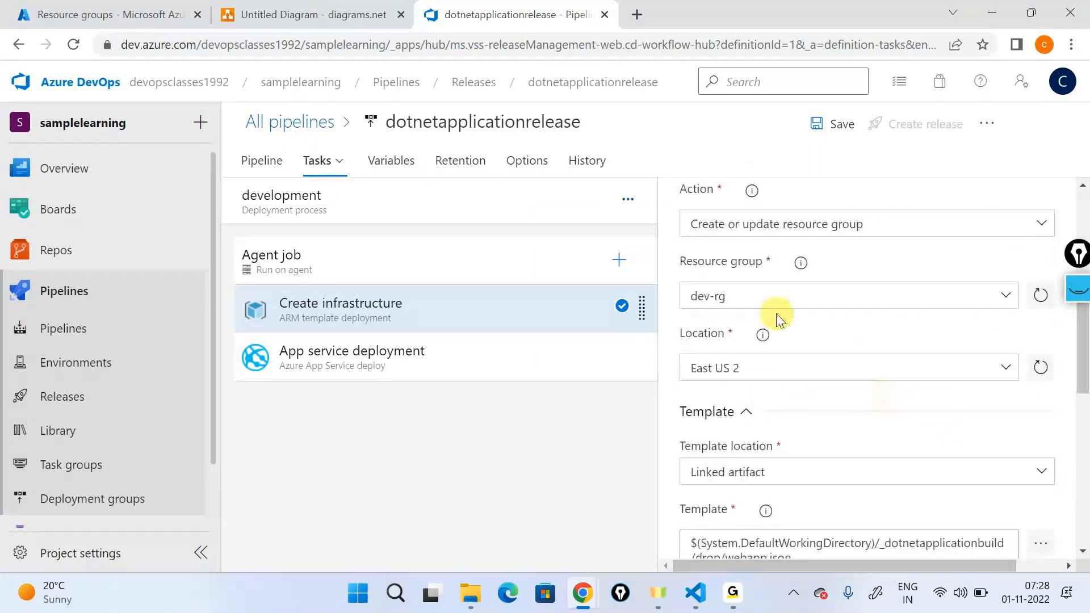
{"action": "left_click", "coordinate": [764, 301]}
{"action": "scroll", "coordinate": [755, 379], "scroll_direction": "down", "scroll_amount": 3}
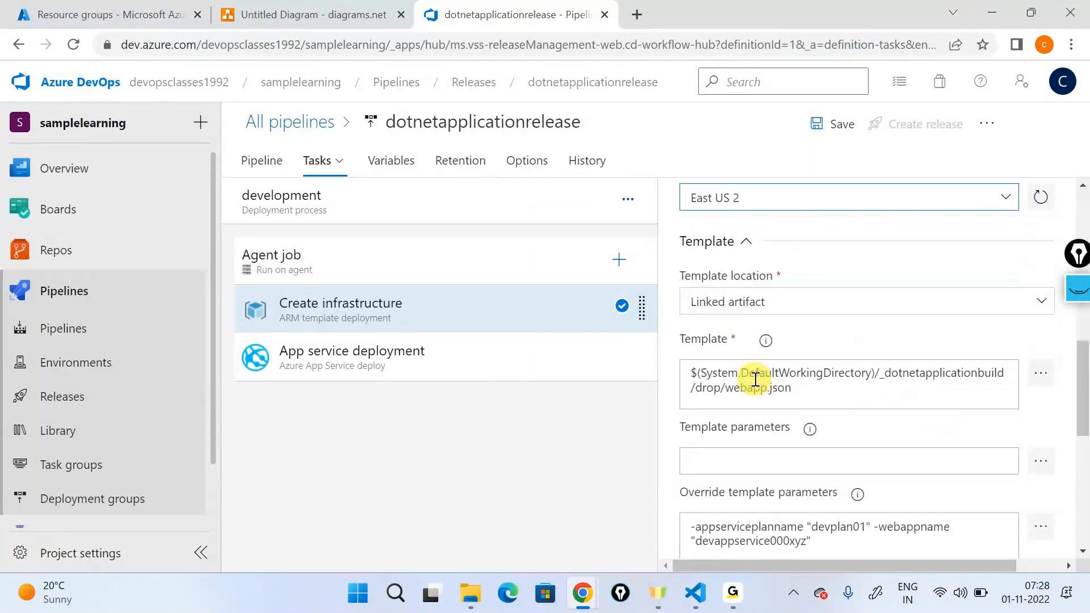
{"action": "scroll", "coordinate": [755, 379], "scroll_direction": "down", "scroll_amount": 3}
{"action": "double_click", "coordinate": [823, 356]}
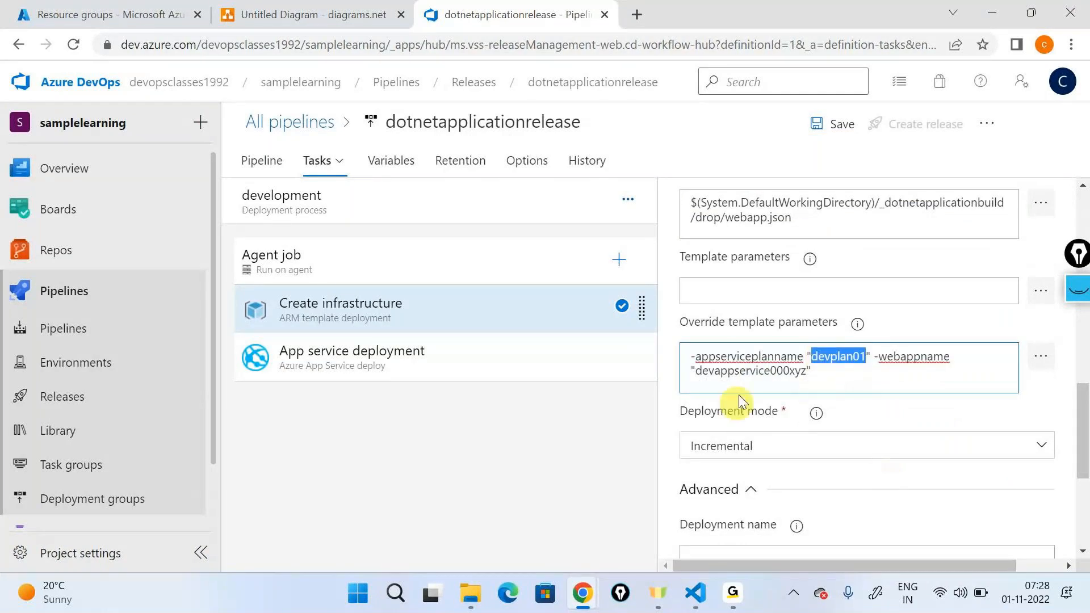
Step: Copy the web app name from the parameter overrides and set the App service deployment task's App Service name to devappservice000xyz
{"action": "double_click", "coordinate": [750, 370]}
{"action": "key", "text": "ctrl+c"}
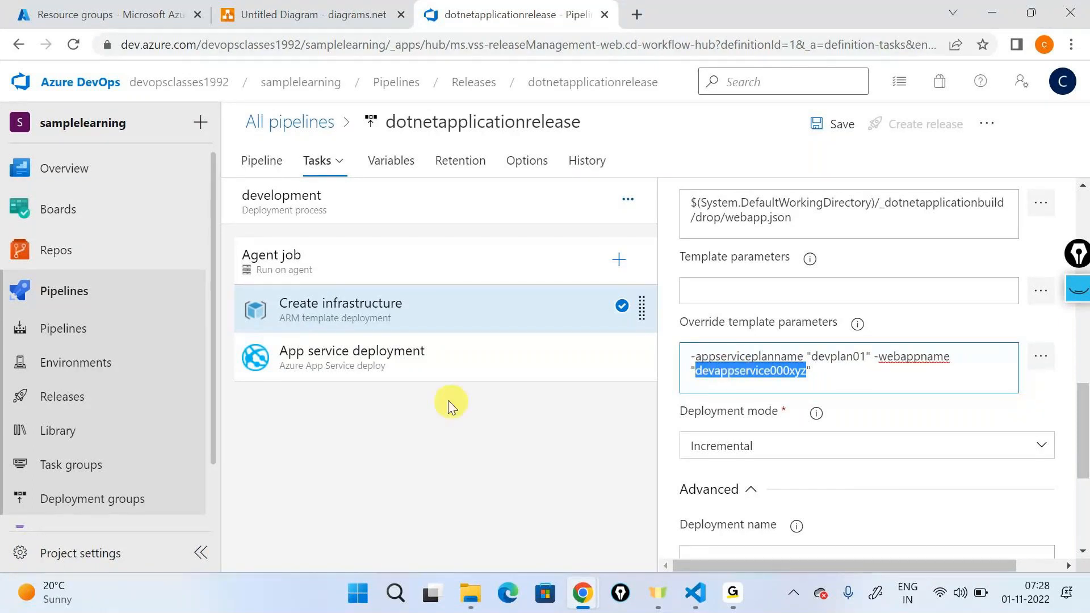
{"action": "left_click", "coordinate": [436, 359]}
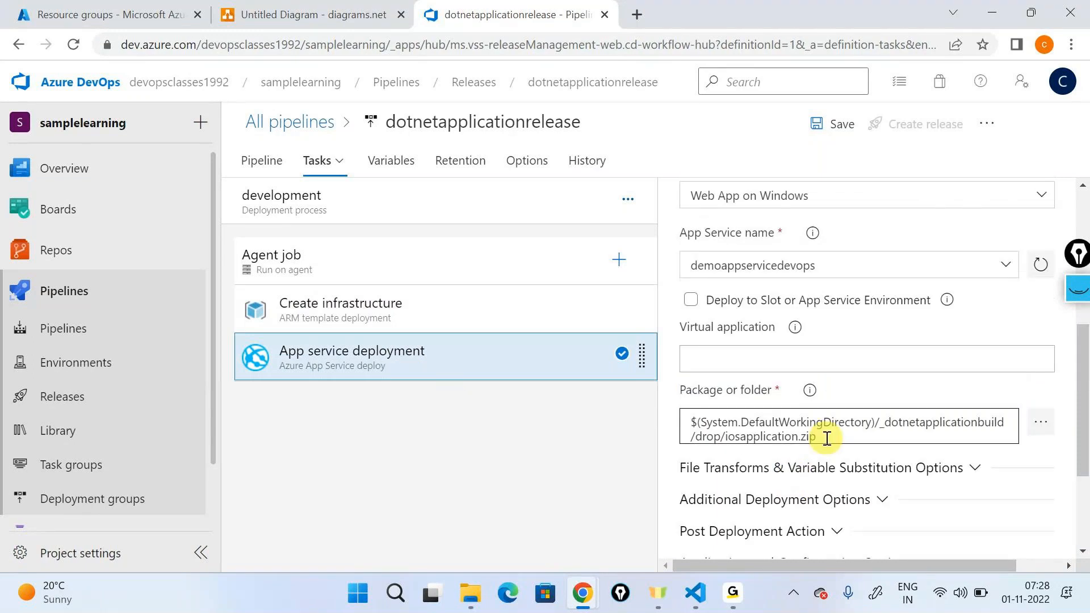
{"action": "scroll", "coordinate": [827, 438], "scroll_direction": "up", "scroll_amount": 3}
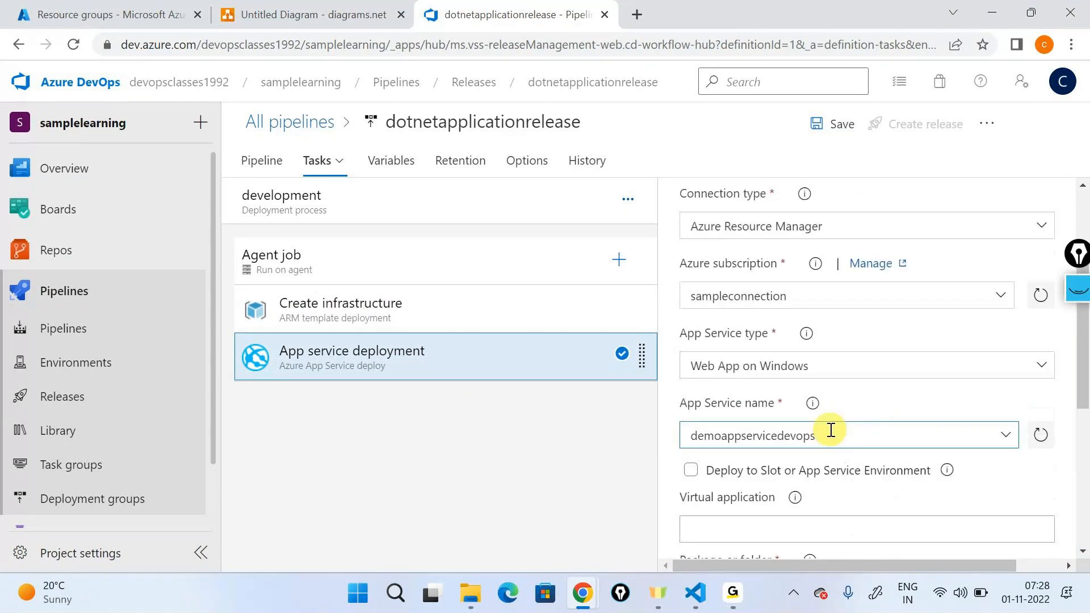
{"action": "left_click_drag", "start_coordinate": [827, 435], "coordinate": [689, 435]}
{"action": "key", "text": "BackSpace"}
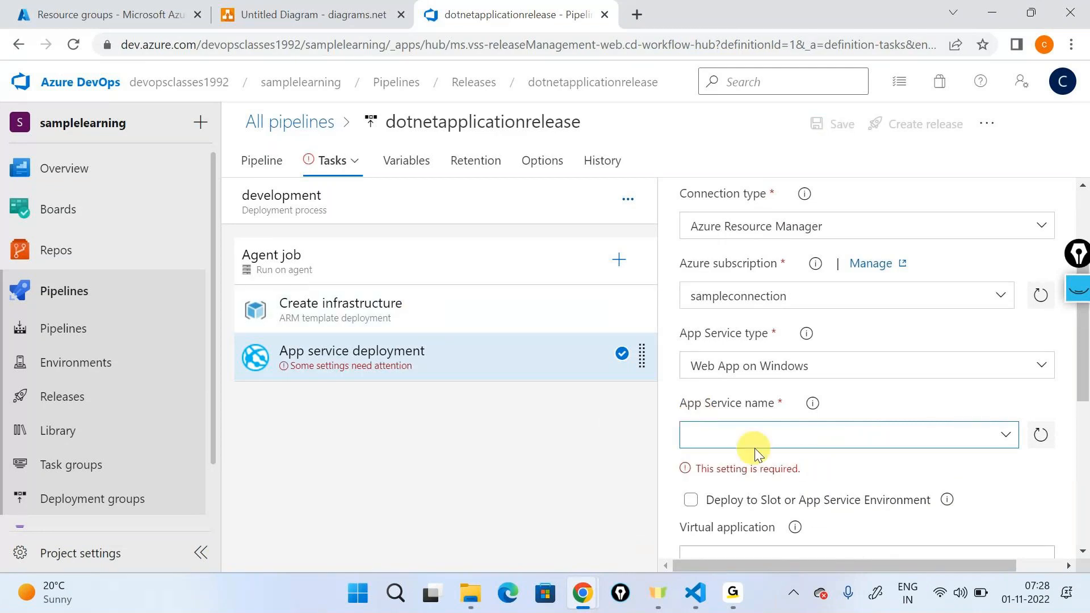
{"action": "key", "text": "ctrl+v"}
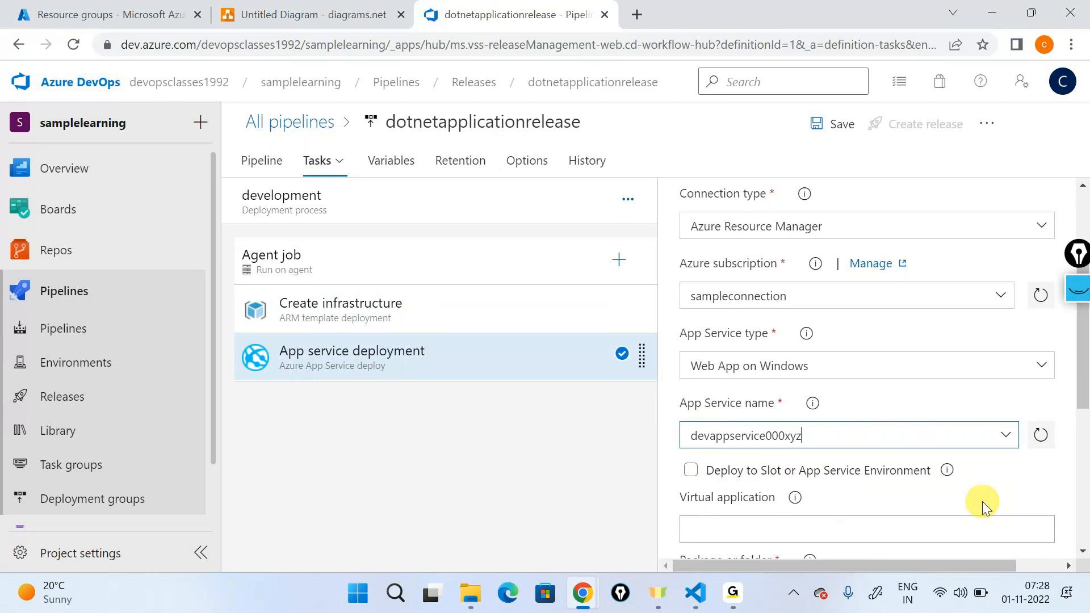
Step: Save the release pipeline with the comment "Added arm template deployment task"
{"action": "left_click", "coordinate": [833, 125]}
{"action": "type", "text": "Ad"}
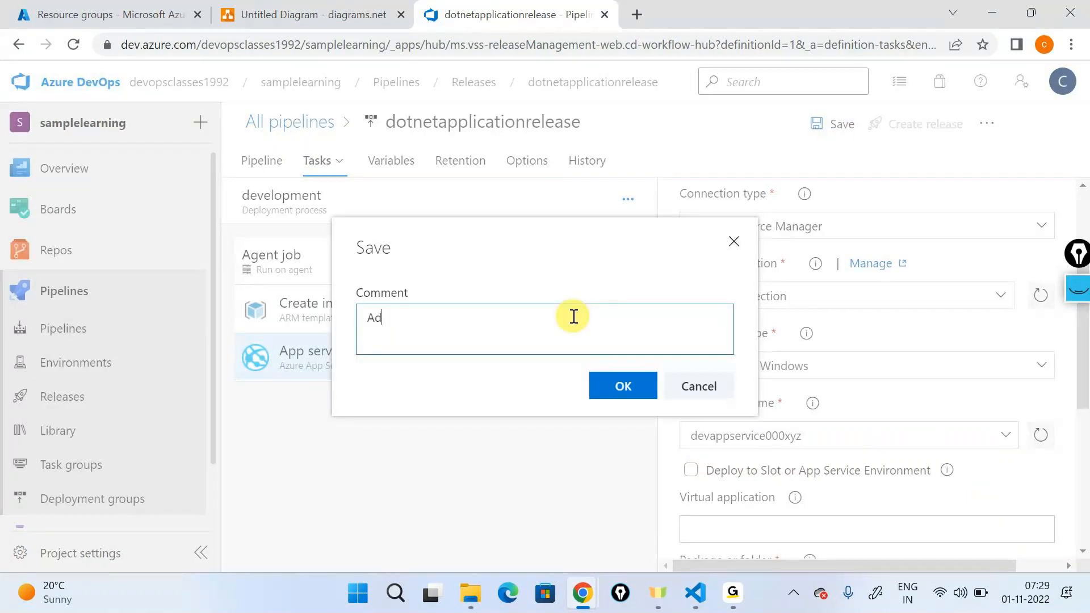
{"action": "type", "text": "ded arm templates"}
{"action": "key", "text": "BackSpace"}
{"action": "key", "text": "BackSpace"}
{"action": "type", "text": "deployment t"}
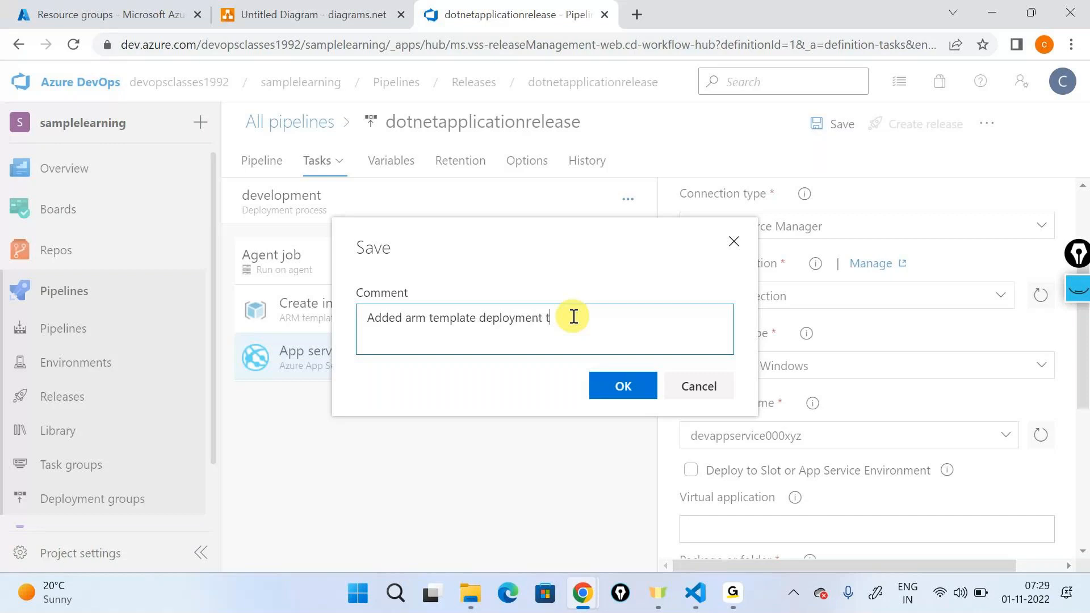
{"action": "type", "text": "asl"}
{"action": "key", "text": "BackSpace"}
{"action": "type", "text": "k"}
{"action": "left_click", "coordinate": [621, 382]}
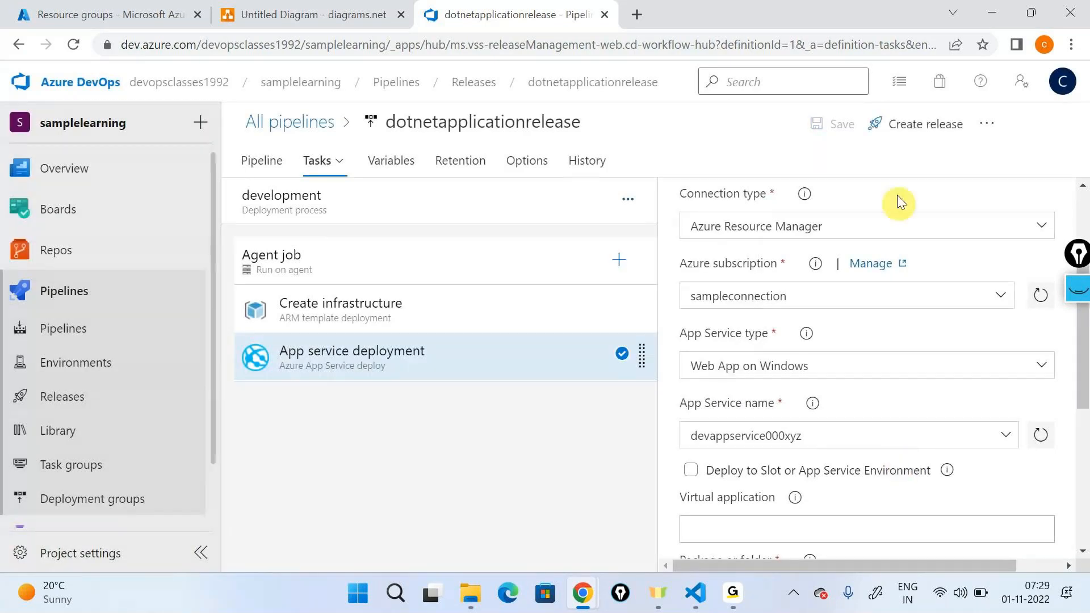
Step: Create a new release from _dotnetapplicationbuild version 20221101.2 and open the logs of its development stage
{"action": "left_click", "coordinate": [904, 129]}
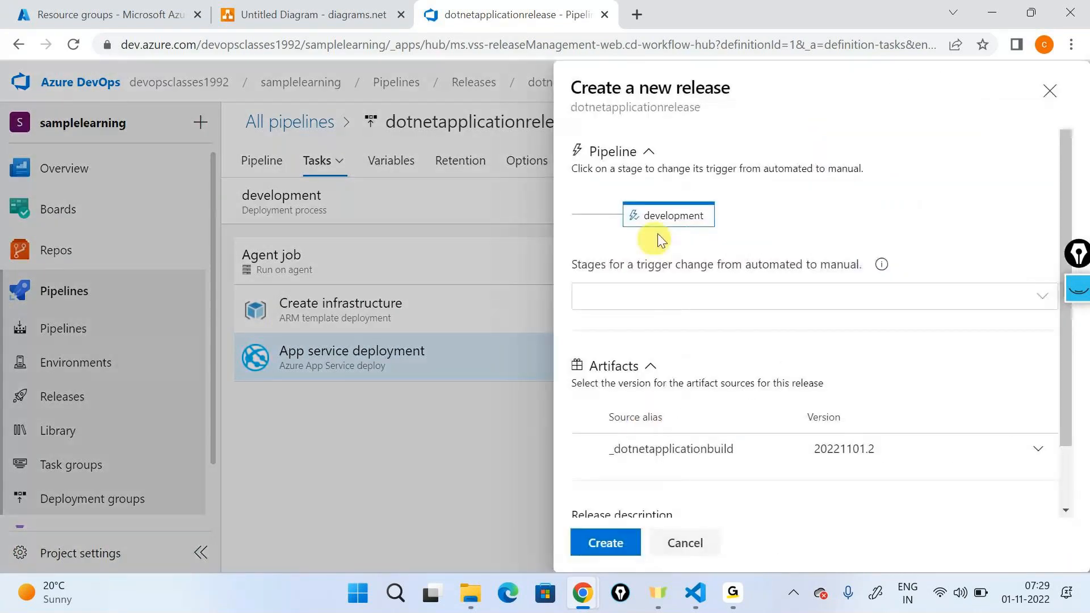
{"action": "left_click", "coordinate": [584, 545]}
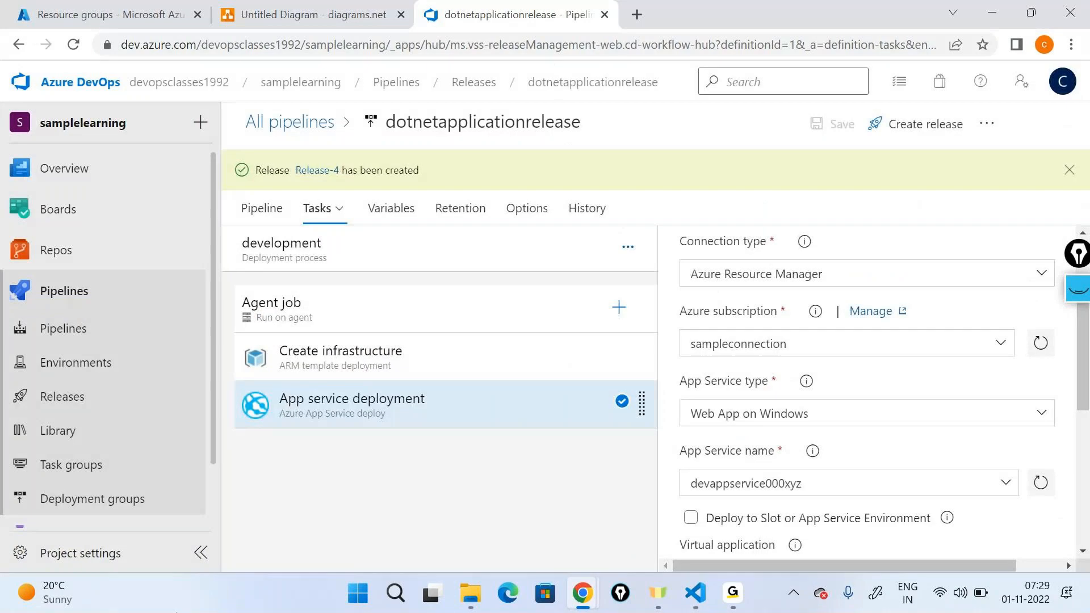
{"action": "left_click", "coordinate": [317, 170]}
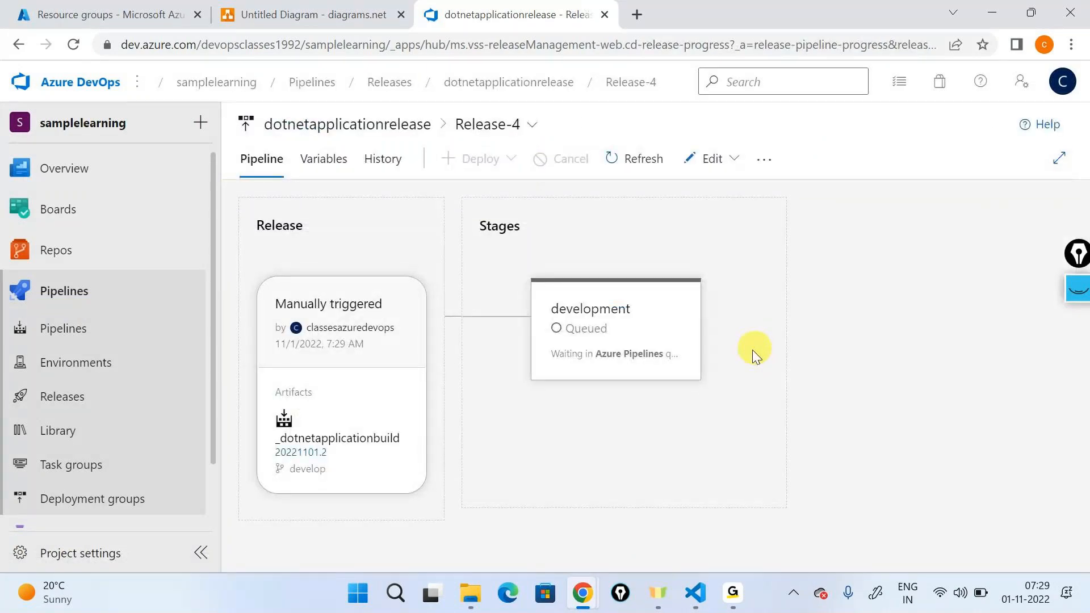
{"action": "left_click", "coordinate": [722, 382]}
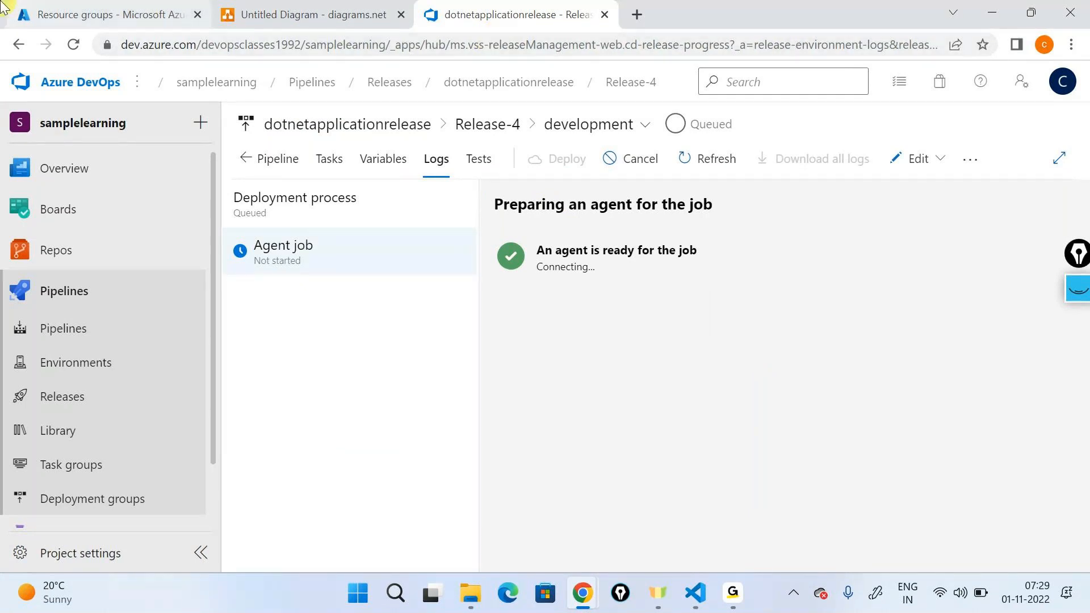
Step: Check the resource groups in the Azure portal and monitor the development stage's tasks and agent job logs back in Azure DevOps
{"action": "left_click", "coordinate": [34, 15]}
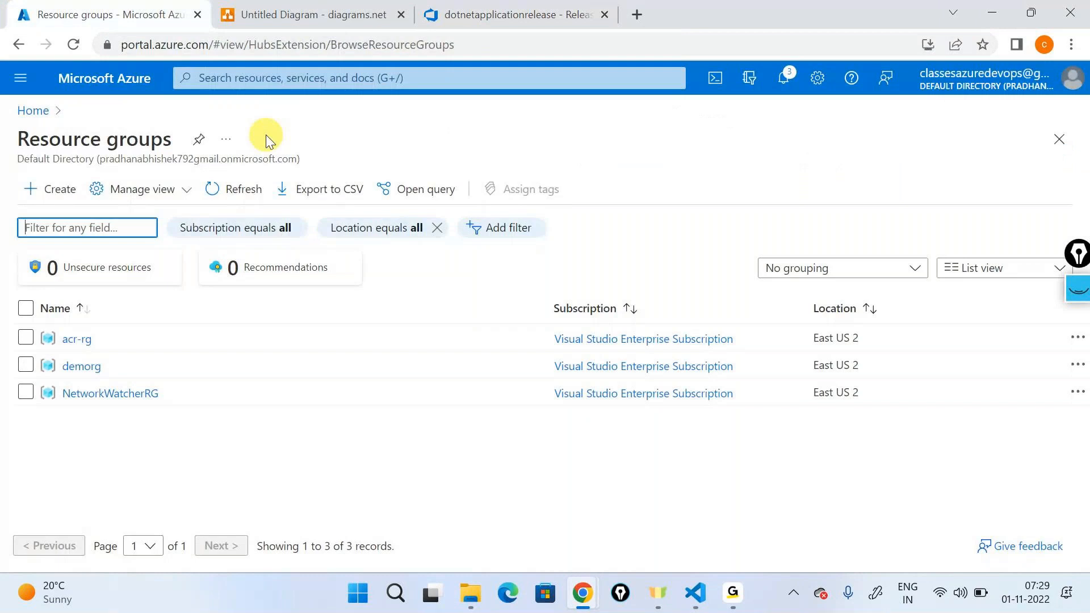
{"action": "left_click", "coordinate": [518, 15]}
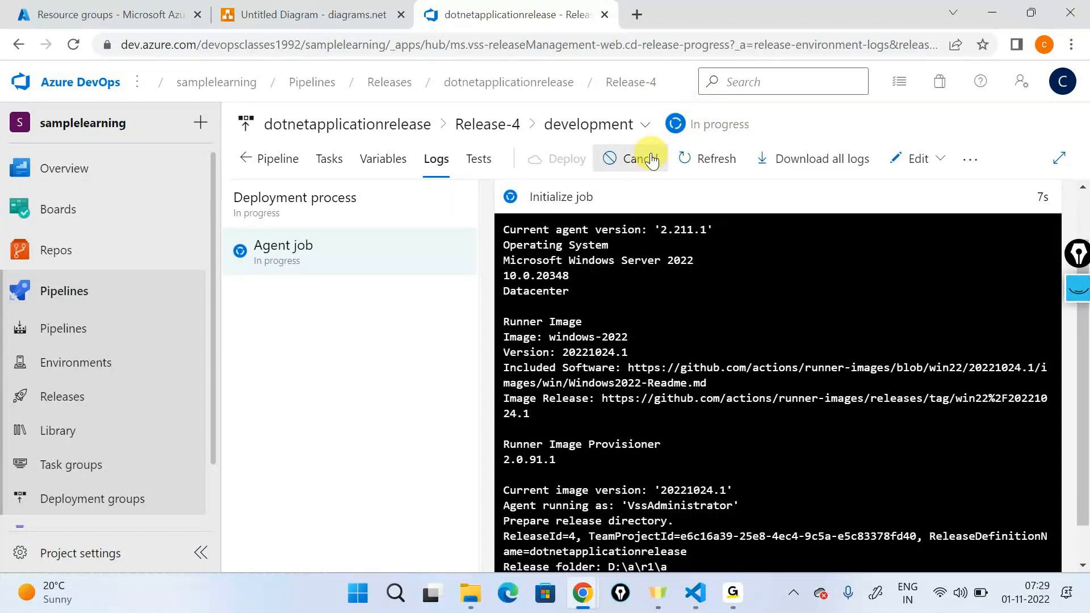
{"action": "left_click", "coordinate": [325, 162]}
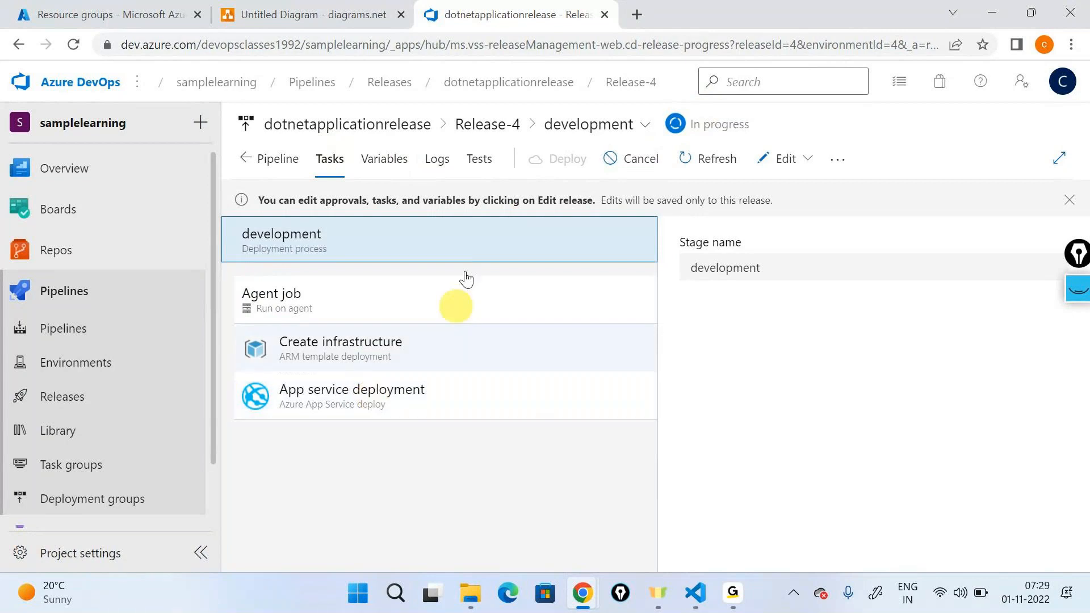
{"action": "left_click", "coordinate": [439, 158]}
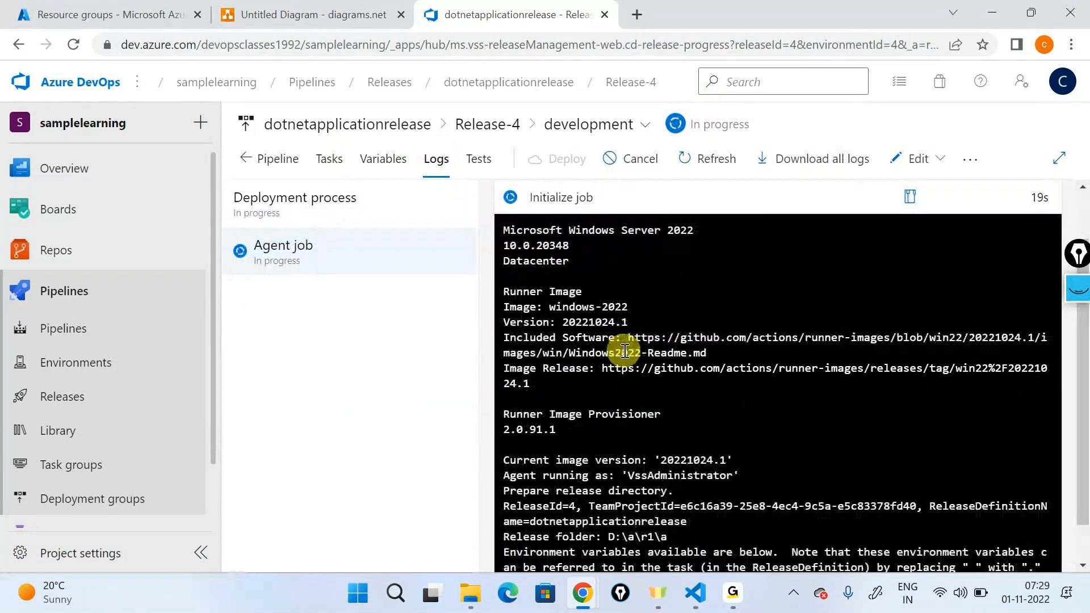
{"action": "scroll", "coordinate": [624, 352], "scroll_direction": "up", "scroll_amount": 1}
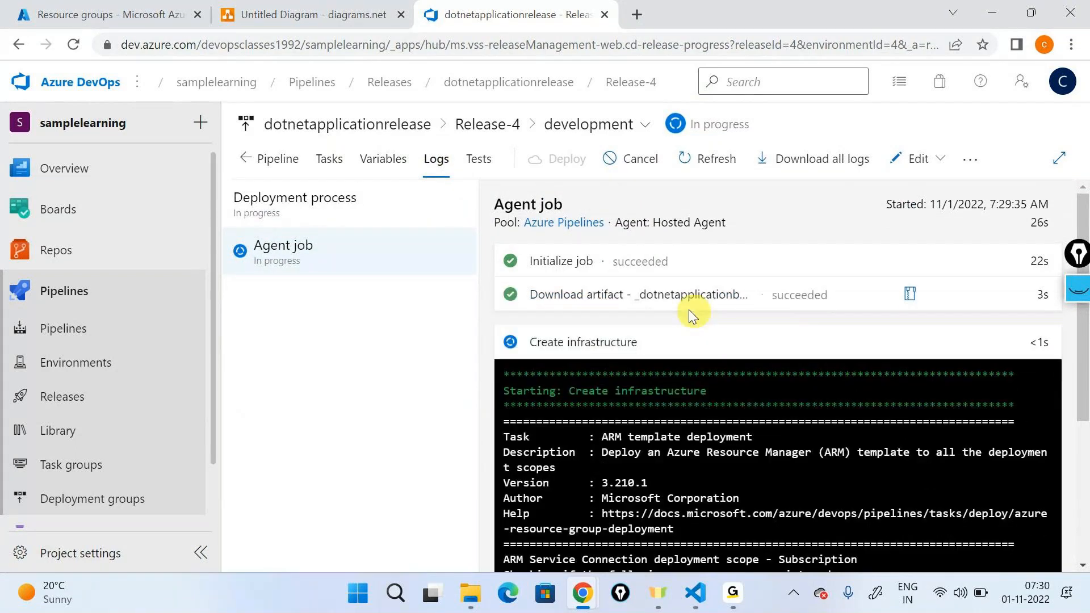
{"action": "scroll", "coordinate": [704, 308], "scroll_direction": "down", "scroll_amount": 2}
{"action": "scroll", "coordinate": [577, 240], "scroll_direction": "up", "scroll_amount": 1}
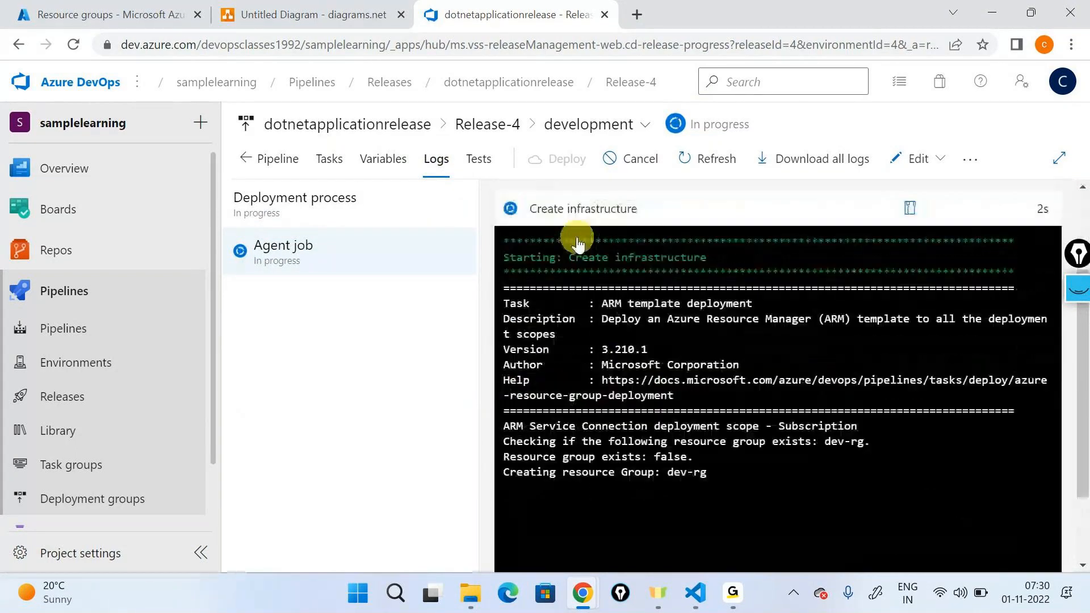
Step: Examine the Create infrastructure task's log for the lines on checking and creating the dev-rg resource group, and close the log
{"action": "left_click", "coordinate": [577, 239]}
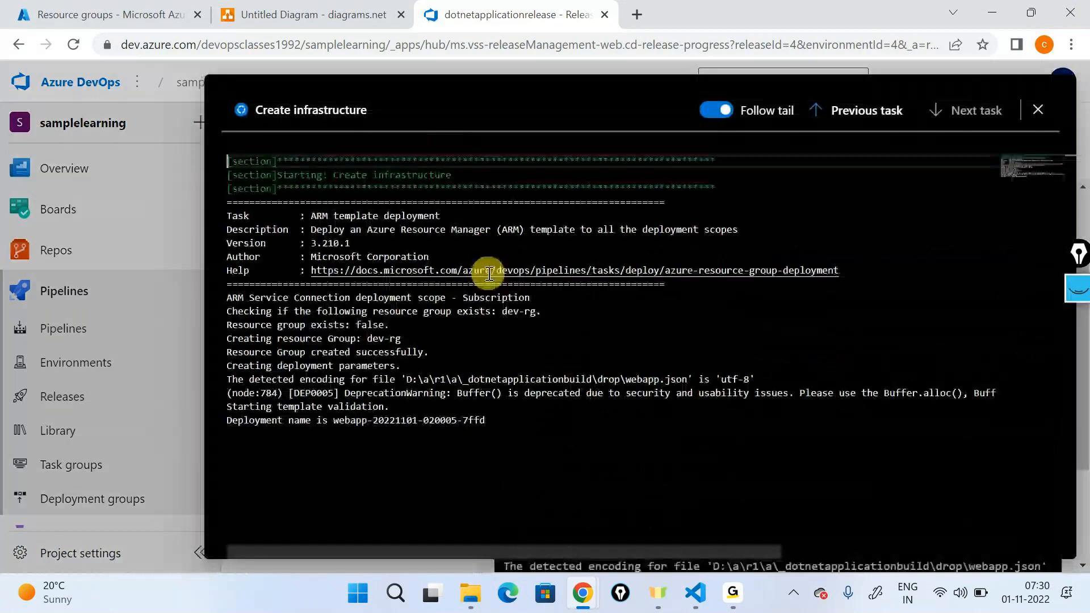
{"action": "left_click_drag", "start_coordinate": [233, 311], "coordinate": [543, 306]}
{"action": "left_click", "coordinate": [547, 307]}
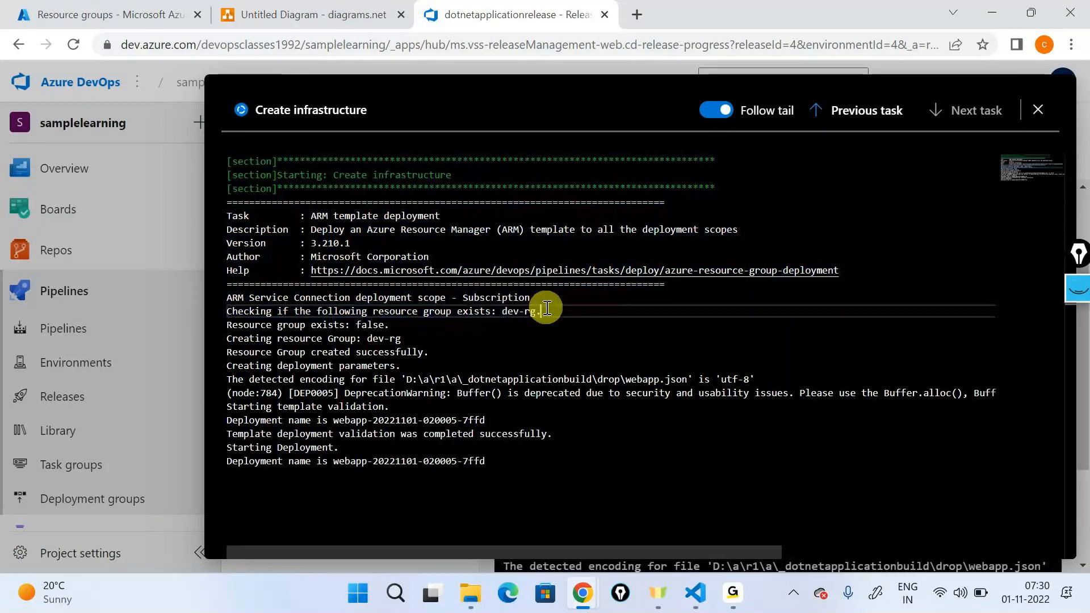
{"action": "left_click", "coordinate": [393, 322]}
{"action": "left_click", "coordinate": [301, 325]}
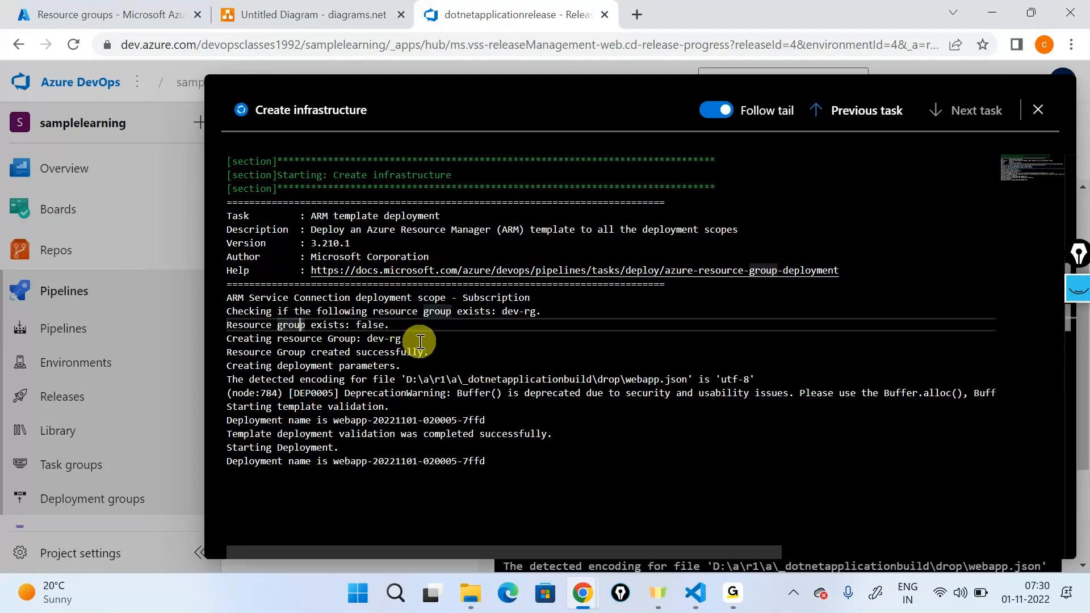
{"action": "left_click_drag", "start_coordinate": [401, 340], "coordinate": [212, 341]}
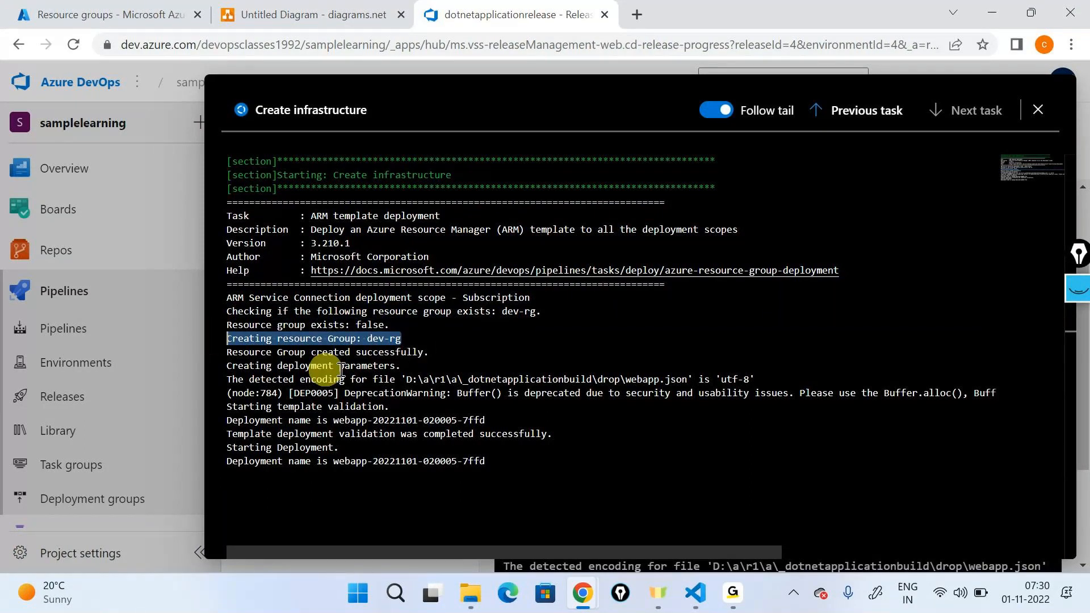
{"action": "triple_click", "coordinate": [223, 358]}
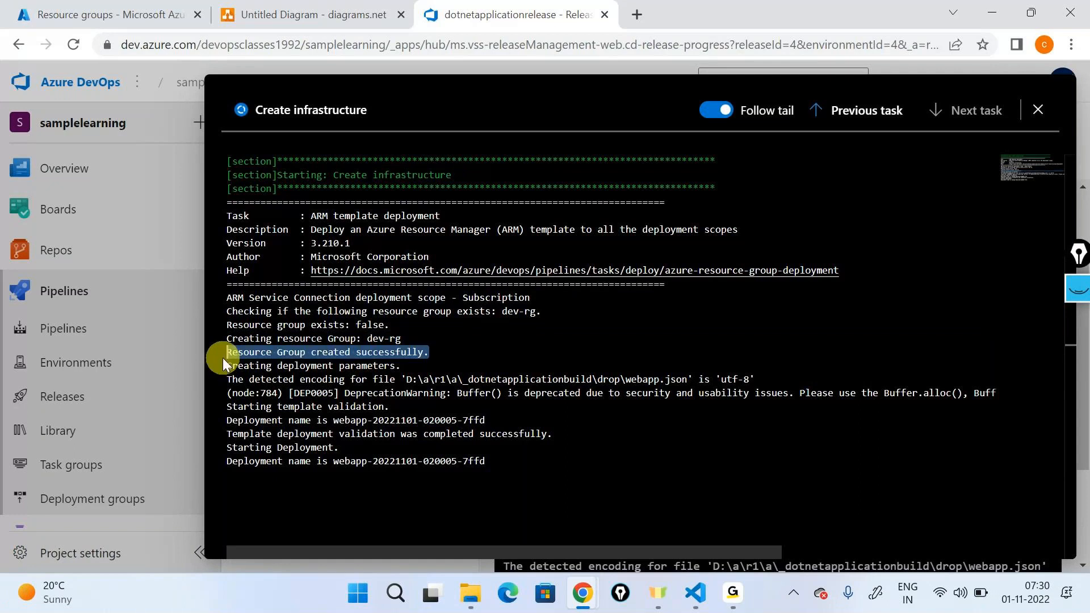
{"action": "left_click", "coordinate": [1031, 117]}
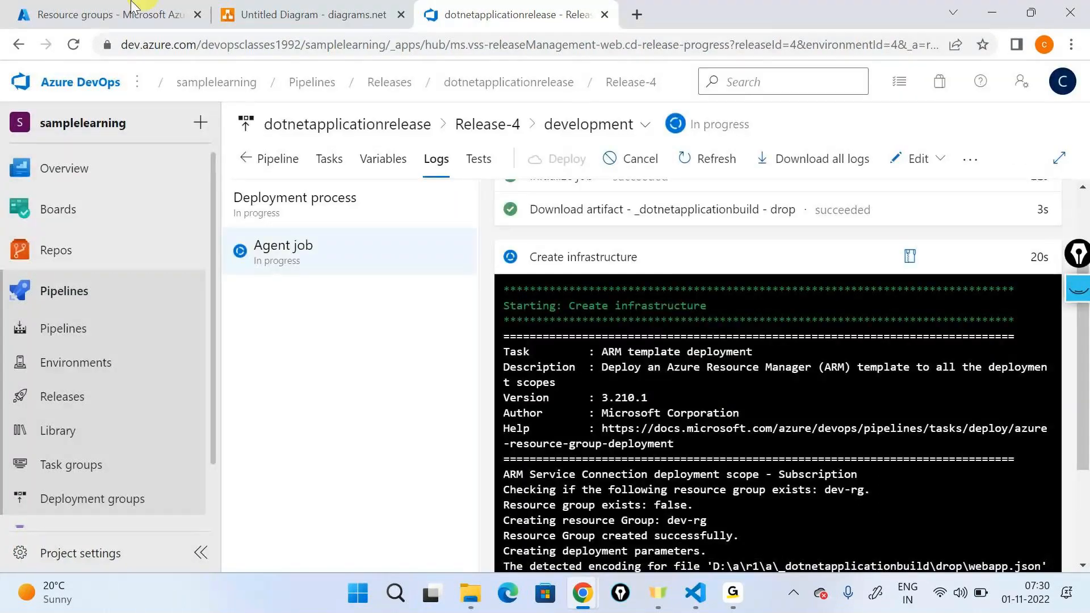
Step: Switch to the Azure portal, reload the resource groups list, and open the deployments of dev-rg
{"action": "left_click", "coordinate": [136, 14]}
{"action": "key", "text": "F5"}
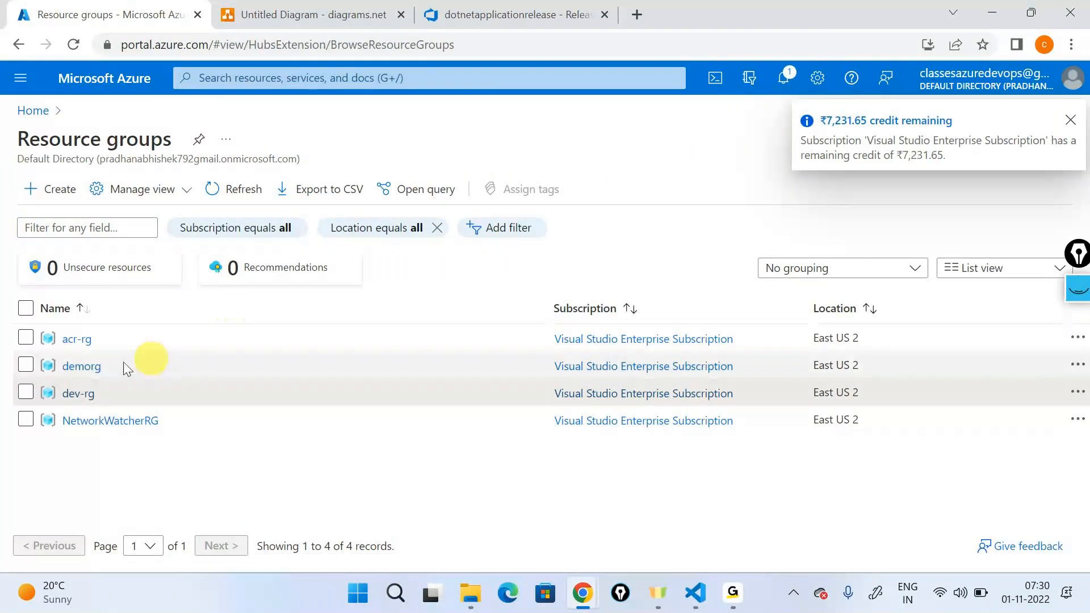
{"action": "left_click", "coordinate": [73, 393]}
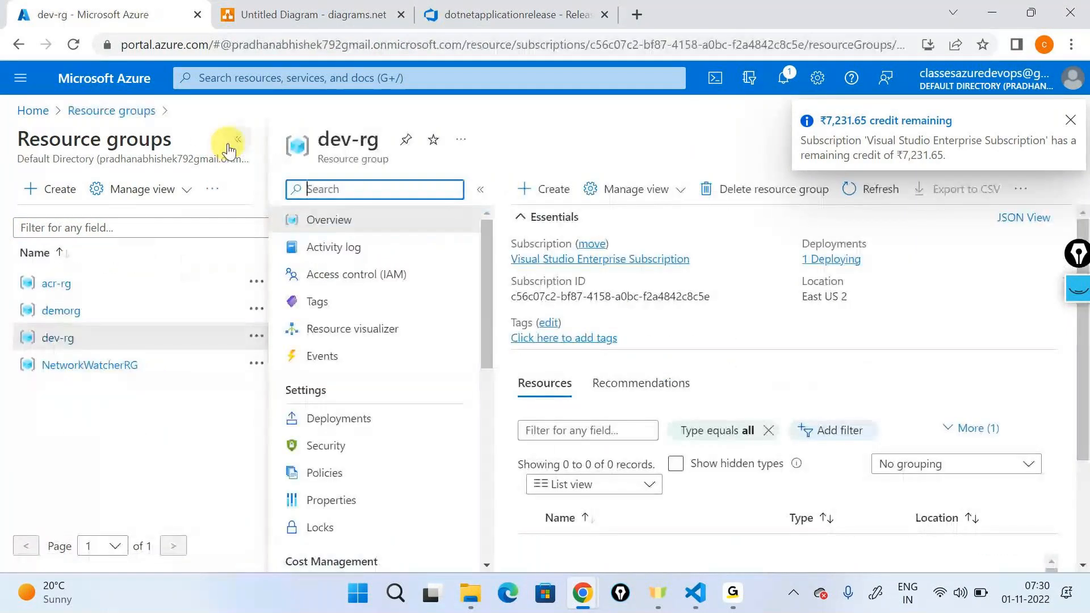
{"action": "left_click", "coordinate": [236, 139]}
{"action": "left_click", "coordinate": [89, 423]}
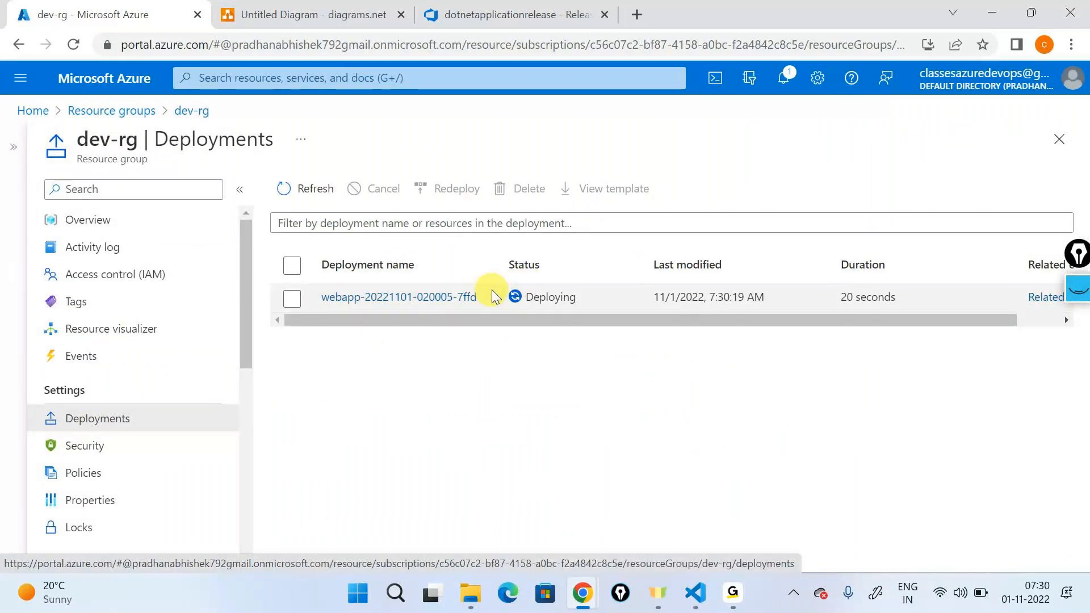
Step: Look up the deployment name in the Create infrastructure log and view that deployment's details in the Azure portal
{"action": "left_click", "coordinate": [559, 8]}
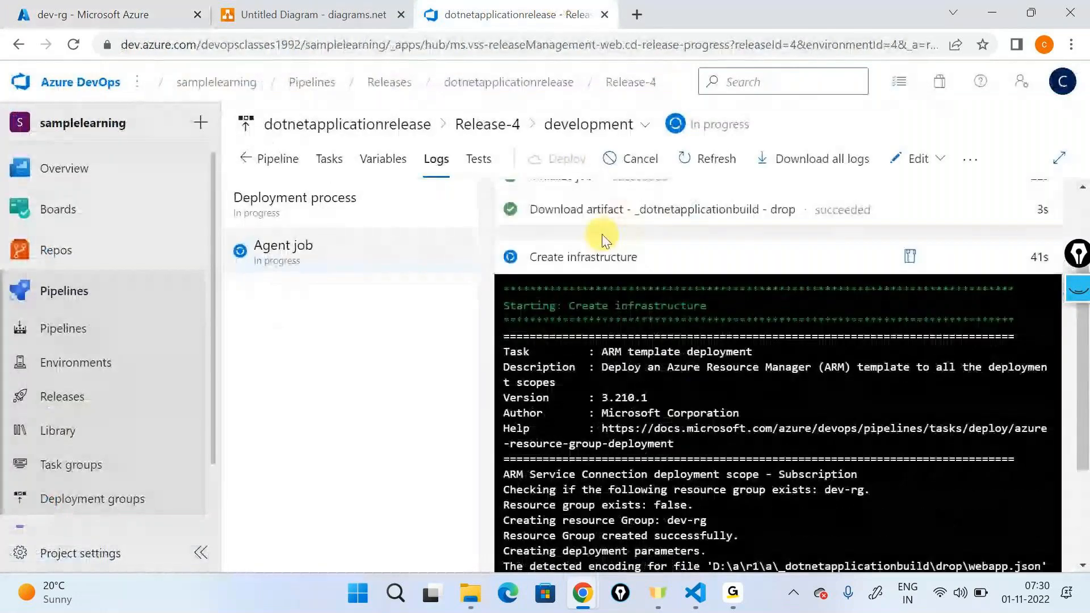
{"action": "left_click", "coordinate": [604, 257]}
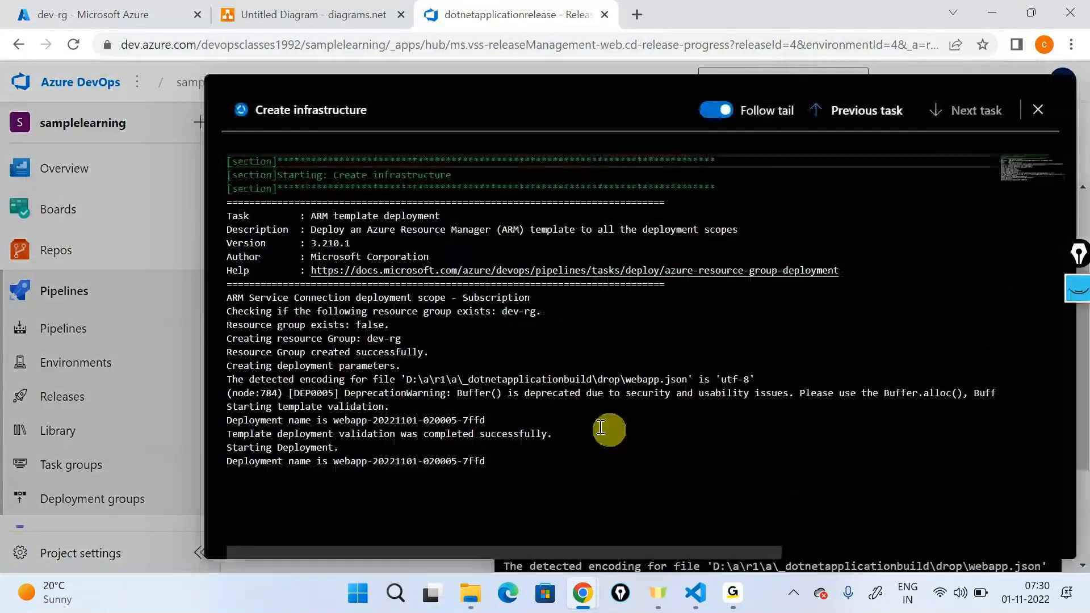
{"action": "left_click_drag", "start_coordinate": [334, 420], "coordinate": [506, 418]}
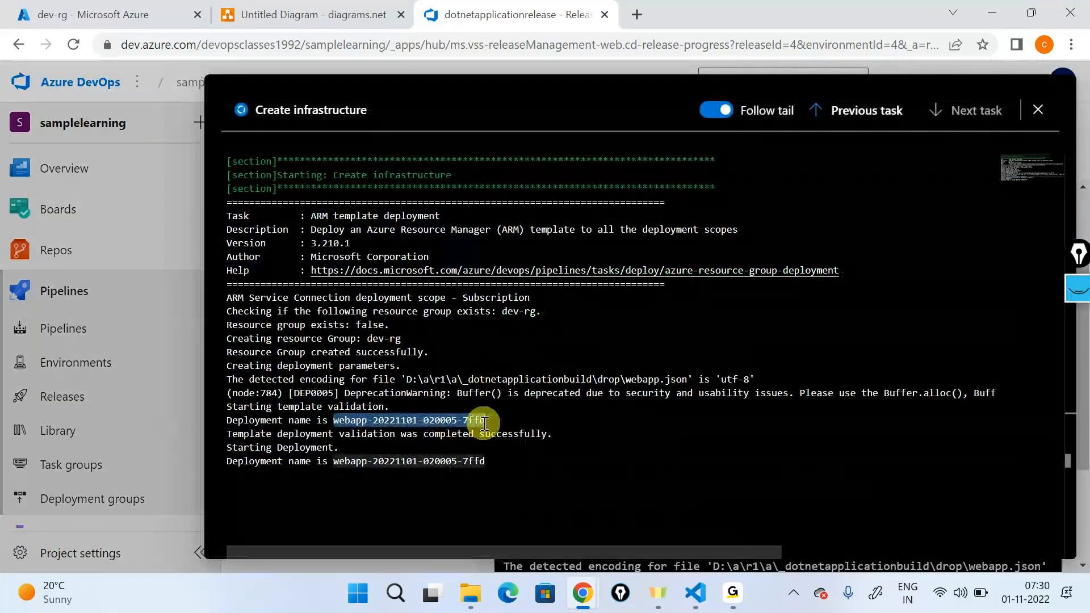
{"action": "left_click", "coordinate": [143, 4]}
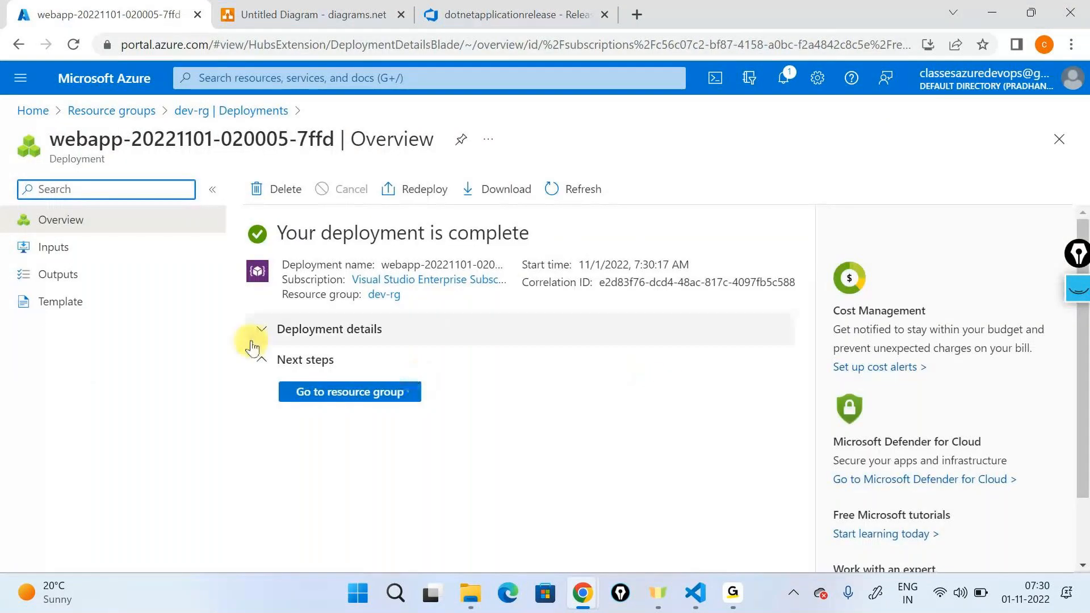
{"action": "left_click", "coordinate": [260, 331]}
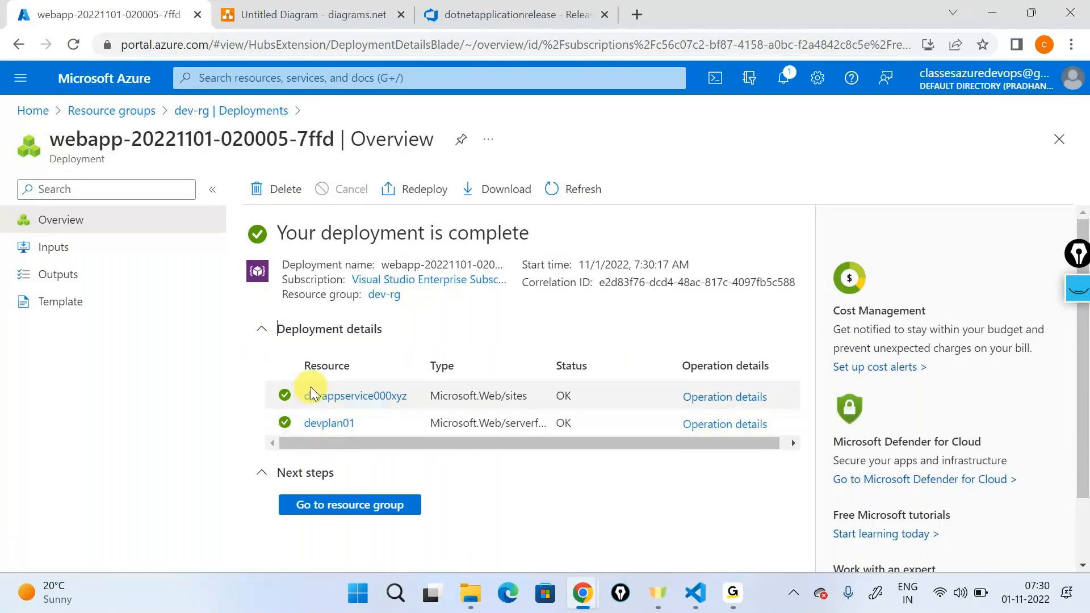
Step: Switch back to Azure DevOps and review the Create infrastructure and App service deployment task logs
{"action": "left_click", "coordinate": [537, 7]}
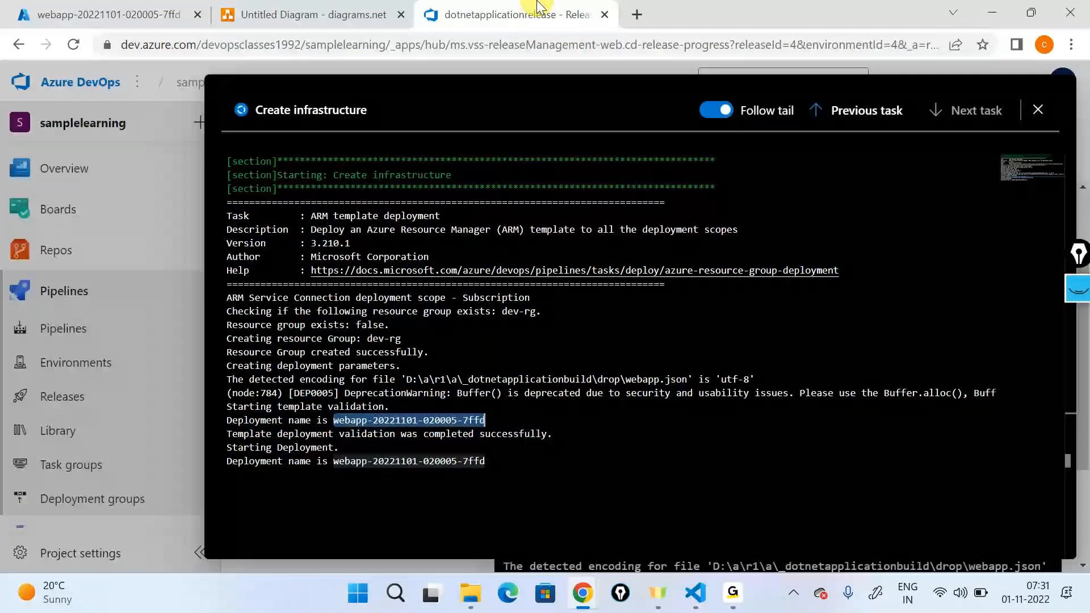
{"action": "left_click_drag", "start_coordinate": [499, 469], "coordinate": [230, 202]}
{"action": "left_click", "coordinate": [486, 365]}
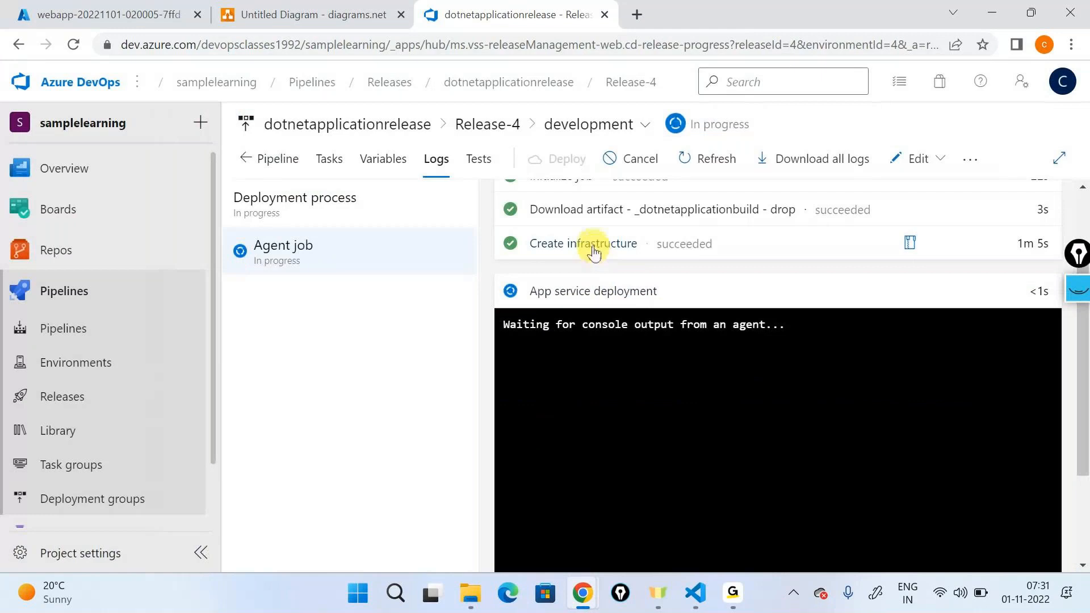
{"action": "left_click", "coordinate": [594, 250]}
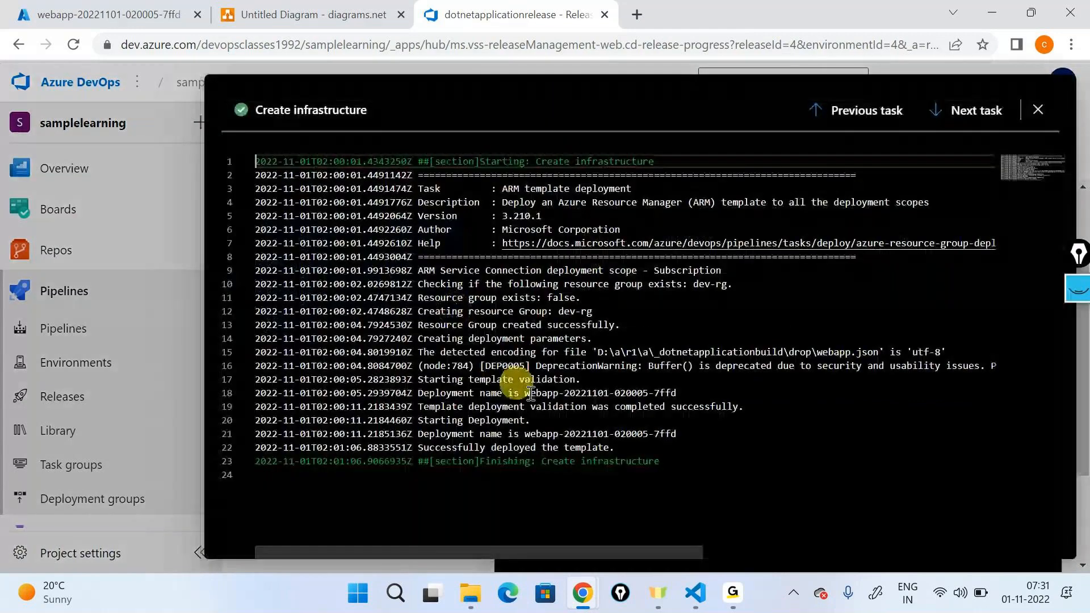
{"action": "triple_click", "coordinate": [624, 442]}
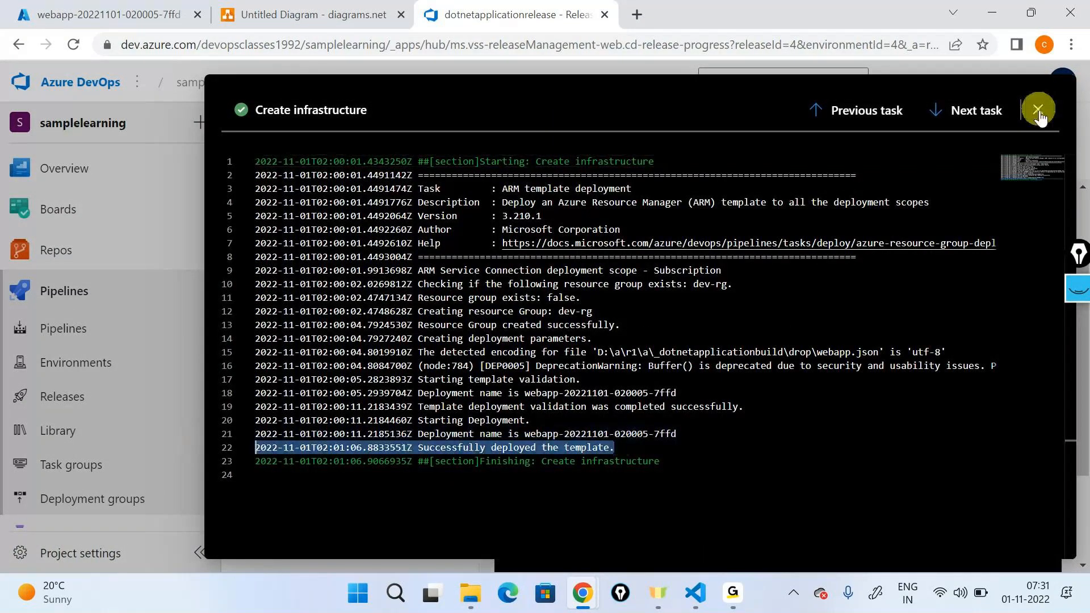
{"action": "left_click", "coordinate": [1038, 111]}
{"action": "left_click", "coordinate": [584, 289]}
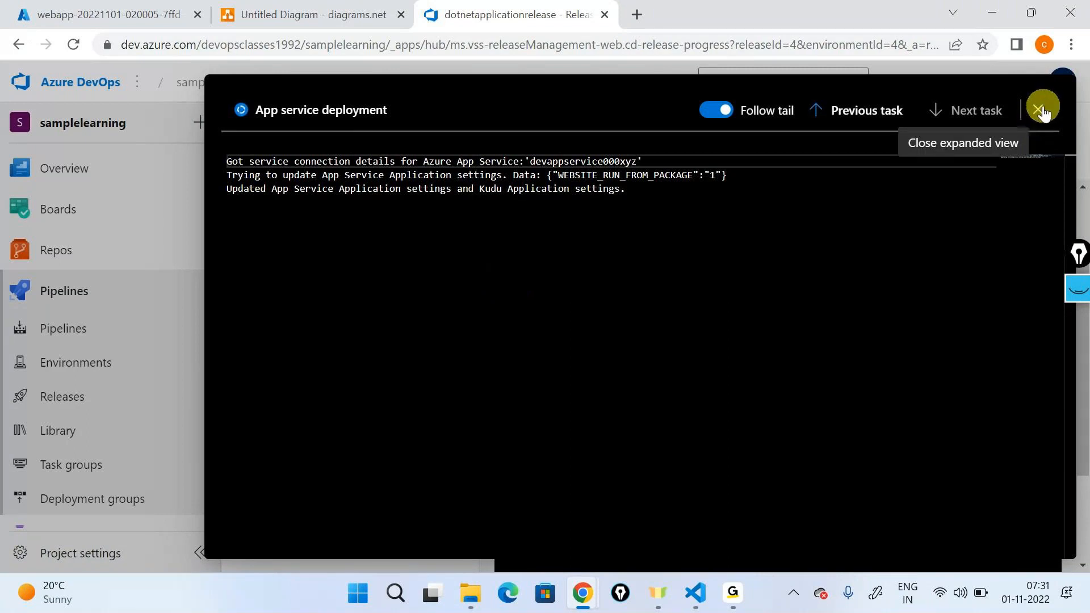
{"action": "left_click", "coordinate": [1037, 126]}
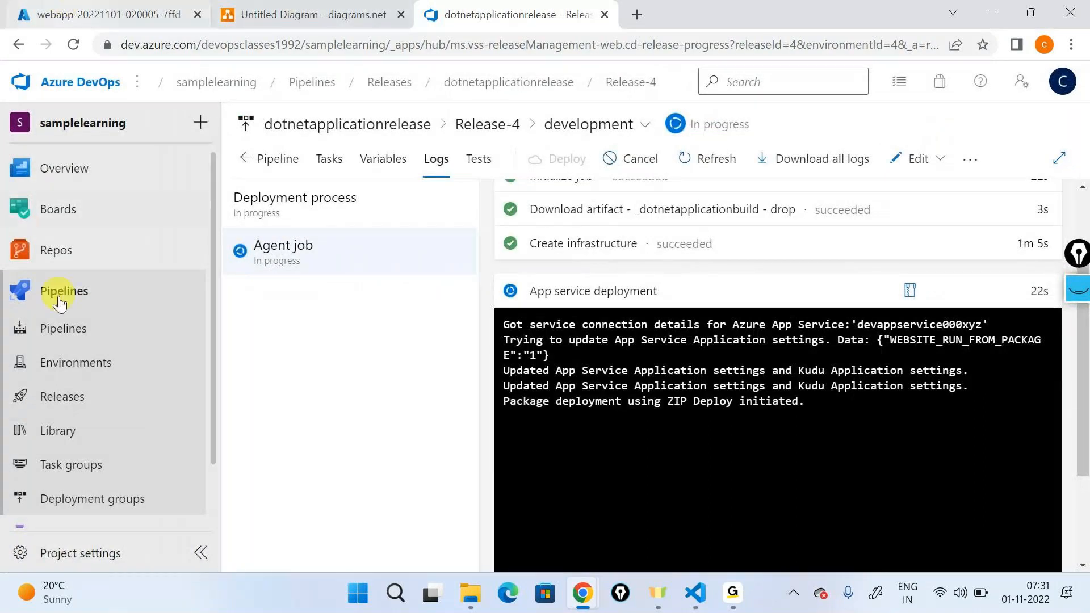
Step: Open the iosapplication repository files in a new browser tab and review webapp.json in the infrasturcture folder
{"action": "mouse_move", "coordinate": [67, 251]}
{"action": "right_click", "coordinate": [247, 282]}
{"action": "left_click", "coordinate": [371, 294]}
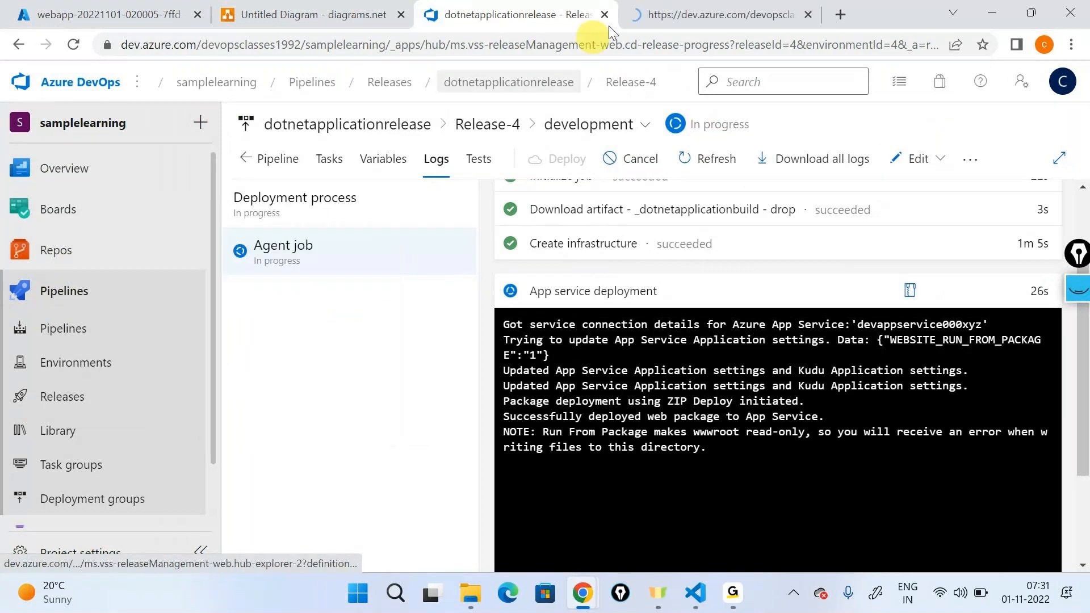
{"action": "left_click", "coordinate": [630, 15]}
{"action": "left_click", "coordinate": [585, 287]}
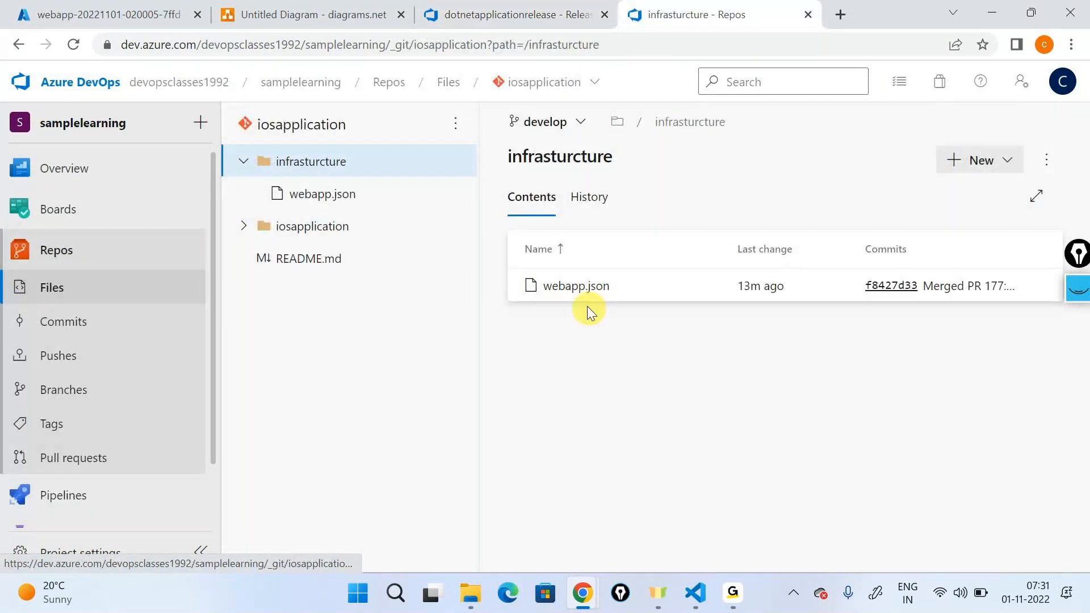
{"action": "left_click", "coordinate": [587, 305]}
{"action": "scroll", "coordinate": [688, 404], "scroll_direction": "down", "scroll_amount": 5}
{"action": "scroll", "coordinate": [691, 404], "scroll_direction": "down", "scroll_amount": 1}
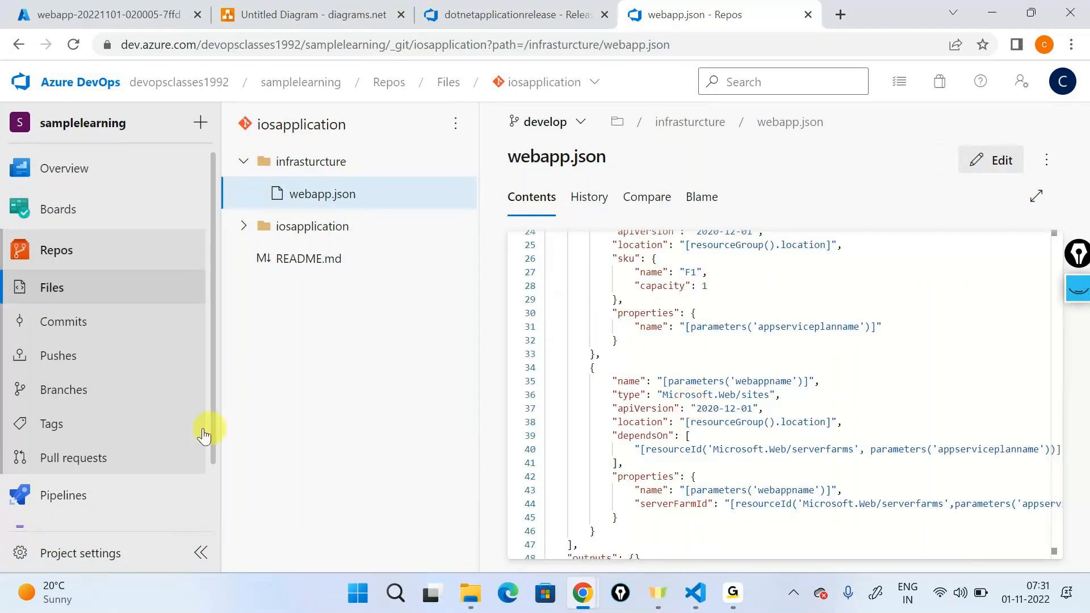
Step: Open the dotnetapplicationbuild pipeline for editing and review the Copy Files task's source folder, contents and target folder
{"action": "mouse_move", "coordinate": [137, 493]}
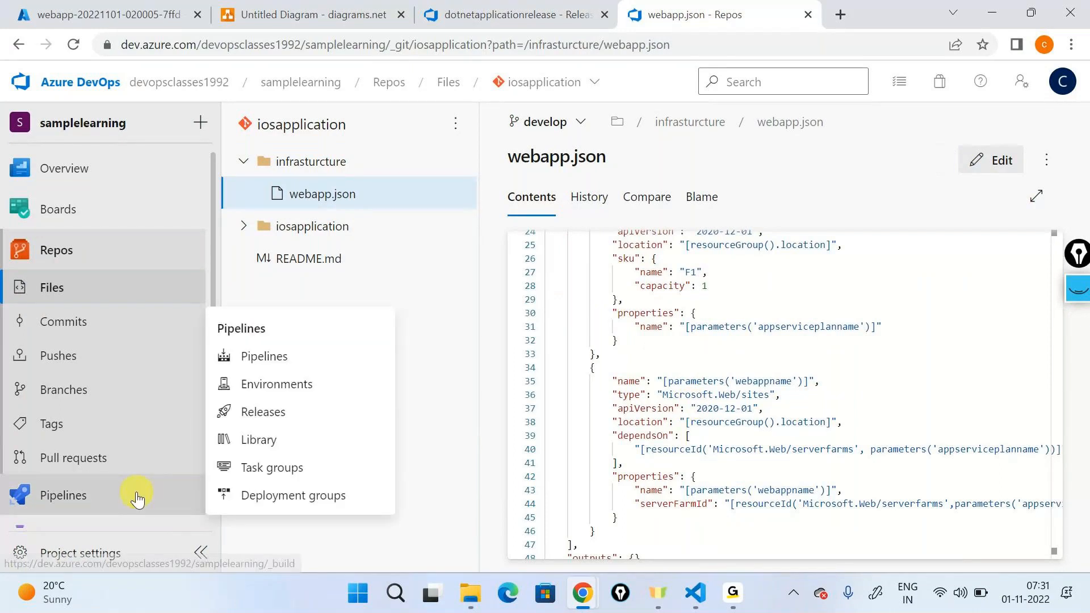
{"action": "left_click", "coordinate": [271, 356]}
{"action": "left_click", "coordinate": [401, 301]}
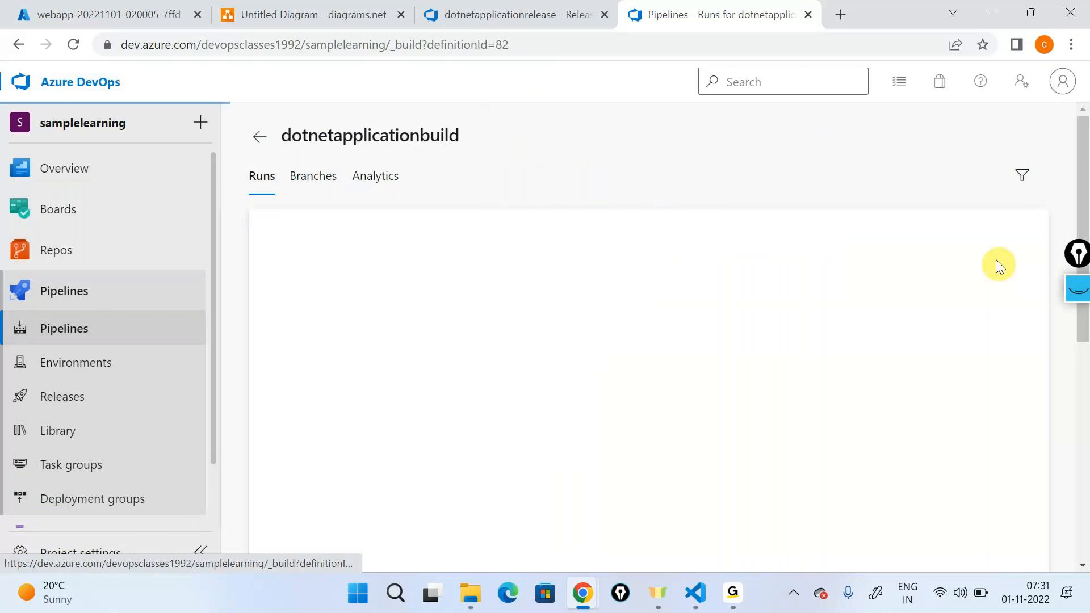
{"action": "left_click", "coordinate": [889, 138]}
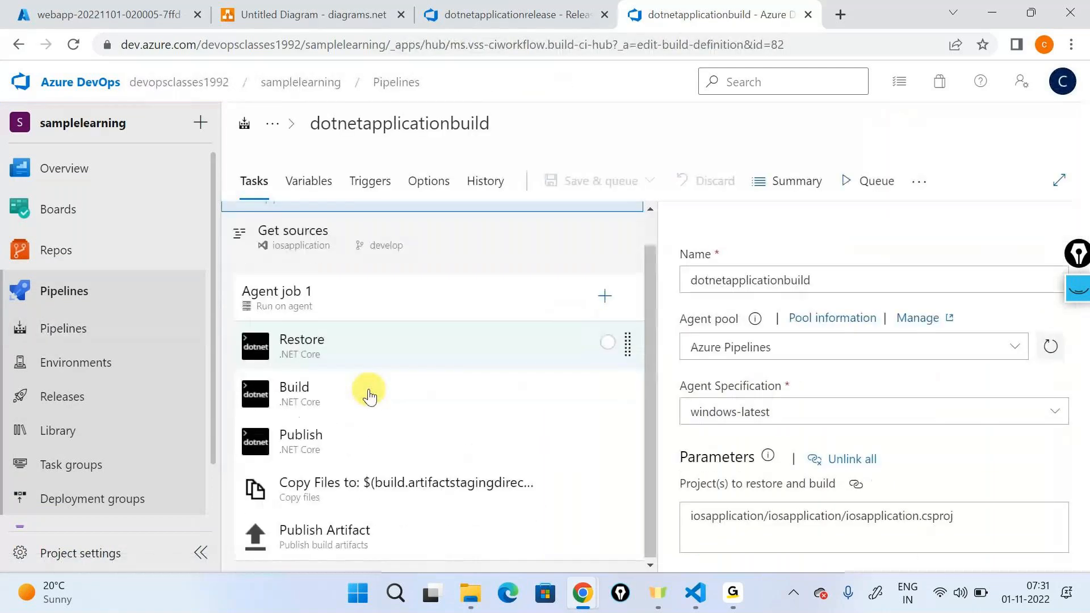
{"action": "left_click", "coordinate": [377, 481]}
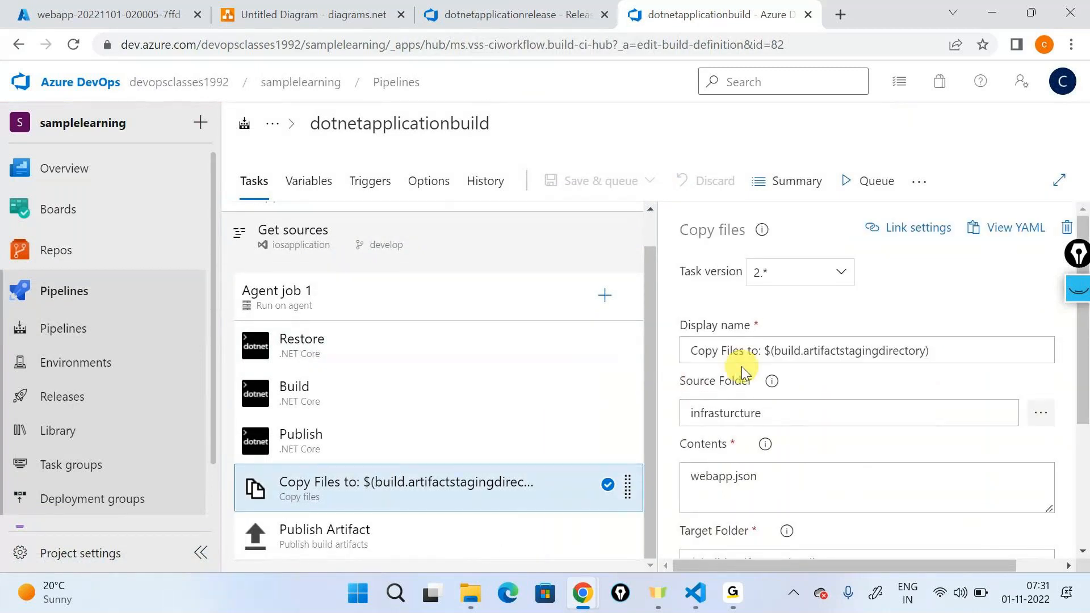
{"action": "scroll", "coordinate": [741, 366], "scroll_direction": "down", "scroll_amount": 2}
{"action": "scroll", "coordinate": [744, 372], "scroll_direction": "down", "scroll_amount": 1}
{"action": "left_click_drag", "start_coordinate": [886, 391], "coordinate": [549, 432]}
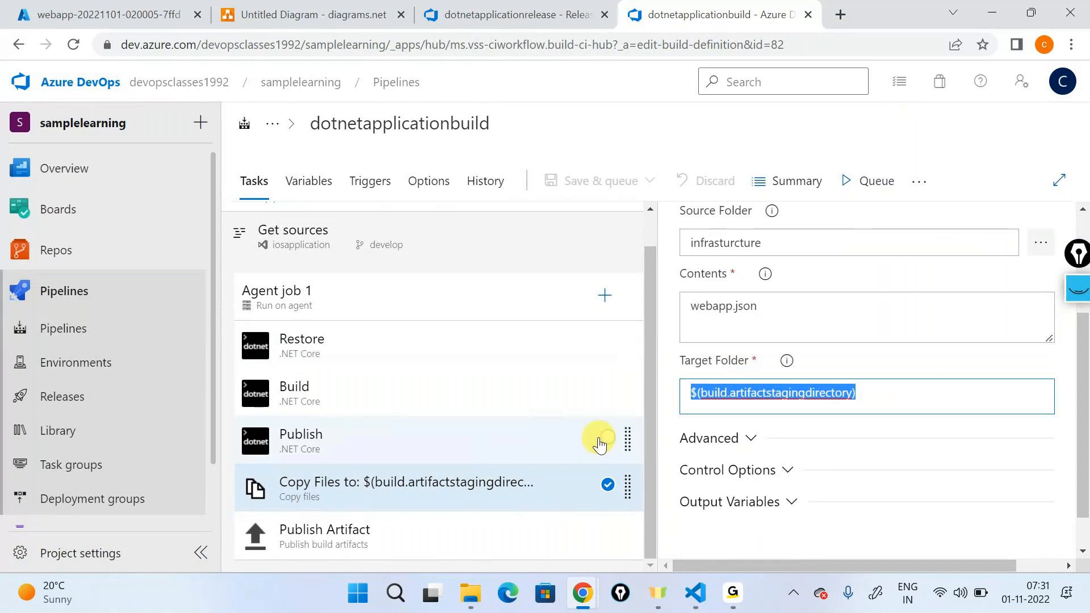
Step: Open the dotnetapplicationrelease pipeline for editing and review the Create infrastructure task's resource group, template and override parameter settings
{"action": "left_click", "coordinate": [101, 408]}
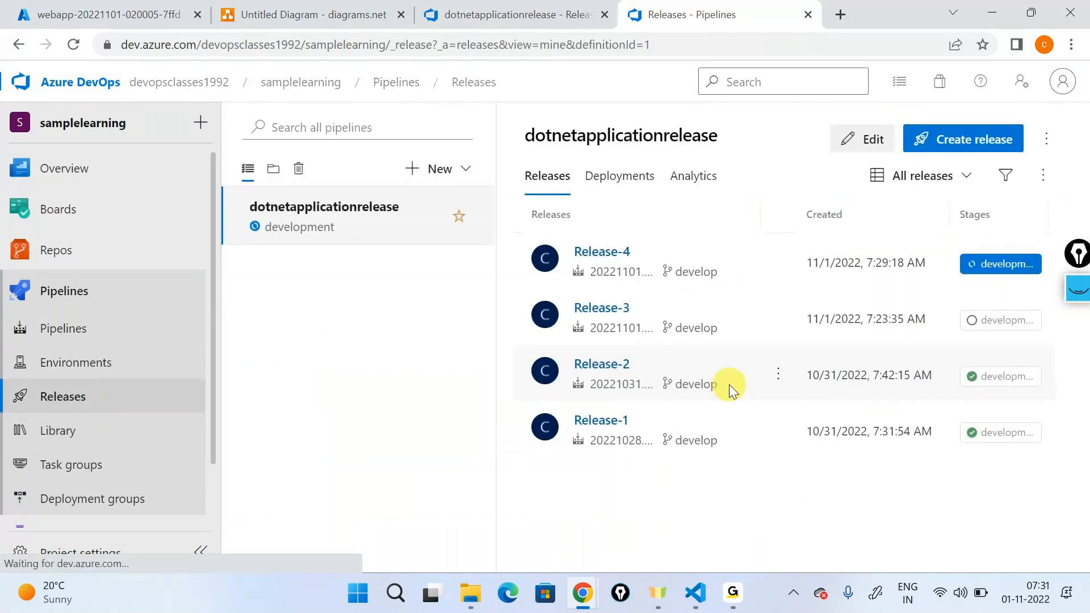
{"action": "left_click", "coordinate": [866, 139]}
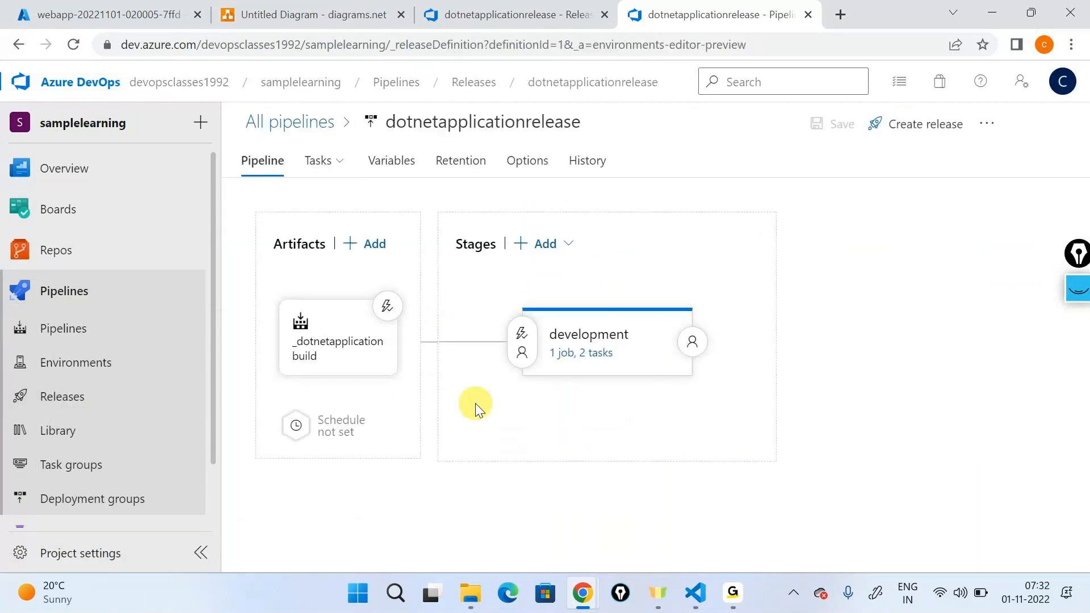
{"action": "left_click", "coordinate": [567, 358]}
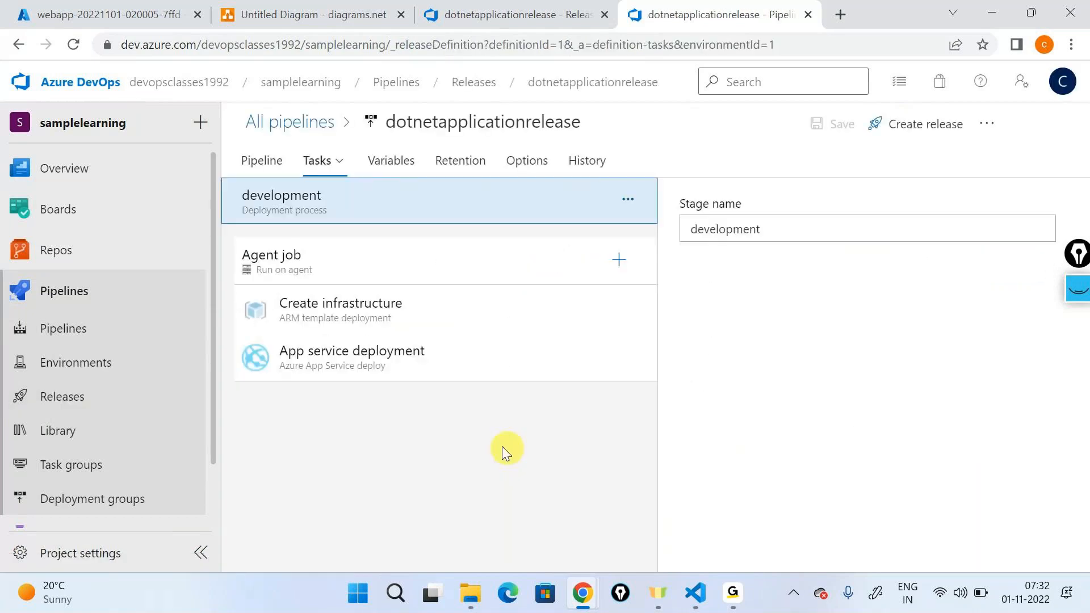
{"action": "left_click", "coordinate": [392, 302]}
{"action": "scroll", "coordinate": [860, 418], "scroll_direction": "down", "scroll_amount": 7}
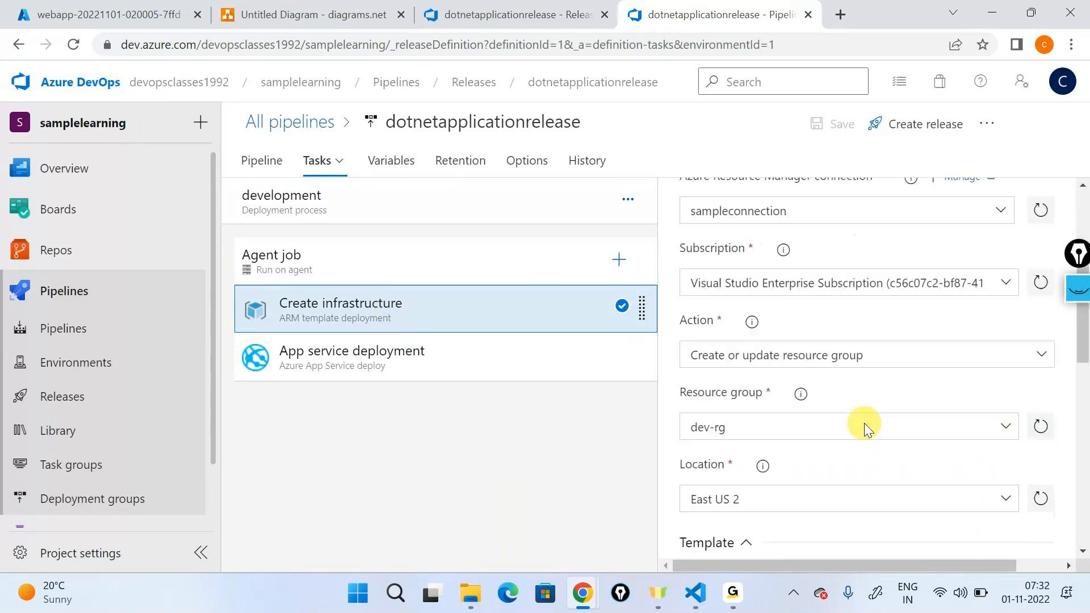
{"action": "scroll", "coordinate": [833, 418], "scroll_direction": "down", "scroll_amount": 5}
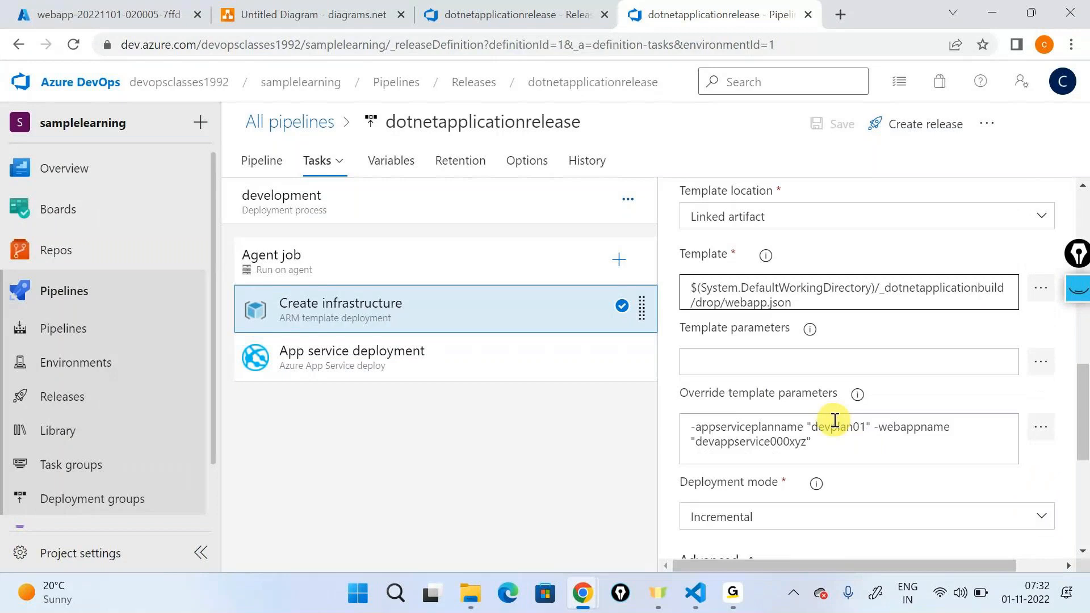
{"action": "scroll", "coordinate": [835, 420], "scroll_direction": "up", "scroll_amount": 8}
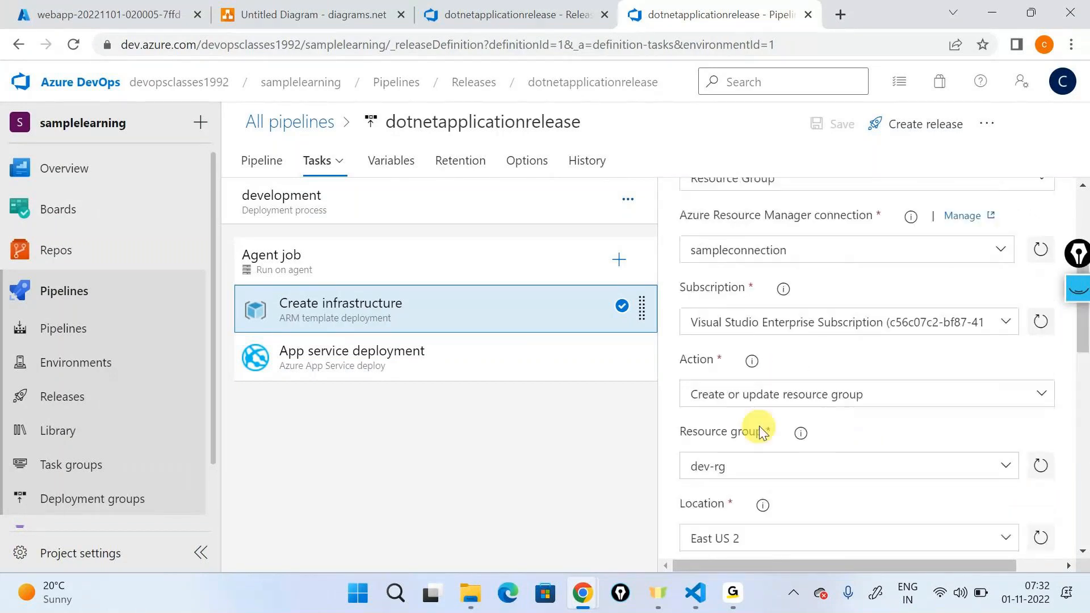
{"action": "scroll", "coordinate": [771, 390], "scroll_direction": "down", "scroll_amount": 3}
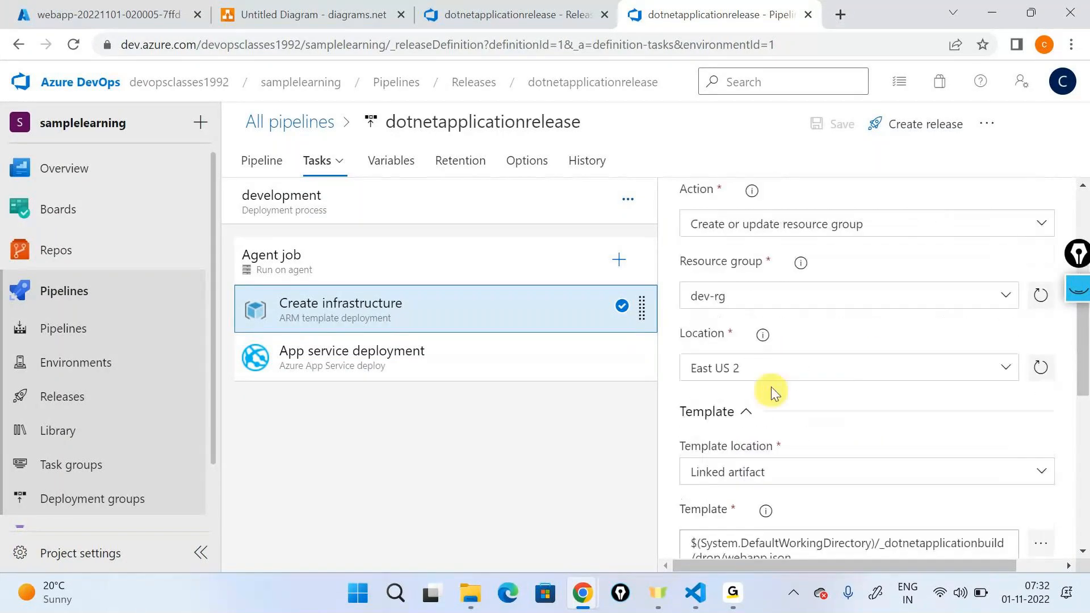
Step: Review the Create infrastructure task's template path, override parameters and deployment mode, and the App service deployment task's package path
{"action": "scroll", "coordinate": [847, 413], "scroll_direction": "down", "scroll_amount": 3}
{"action": "left_click_drag", "start_coordinate": [803, 389], "coordinate": [647, 339]}
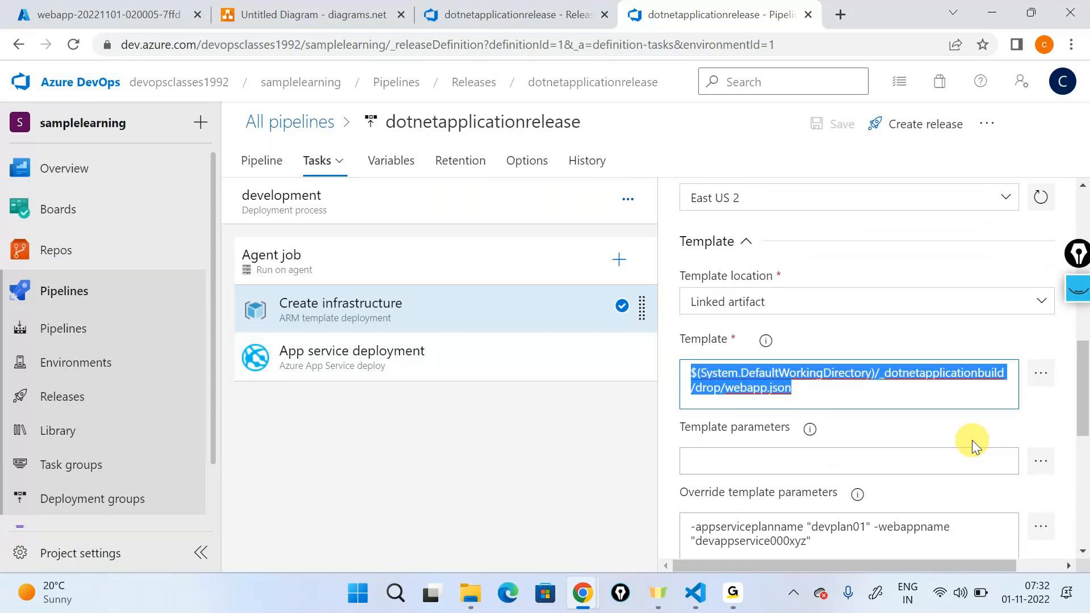
{"action": "scroll", "coordinate": [972, 440], "scroll_direction": "down", "scroll_amount": 3}
{"action": "left_click_drag", "start_coordinate": [811, 356], "coordinate": [677, 332]}
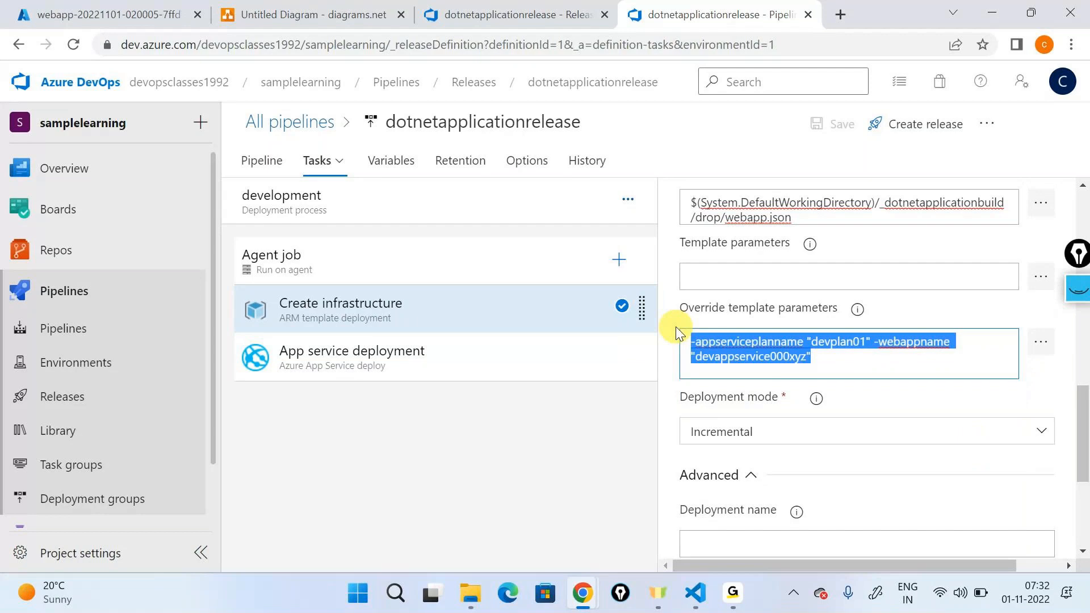
{"action": "scroll", "coordinate": [810, 395], "scroll_direction": "down", "scroll_amount": 3}
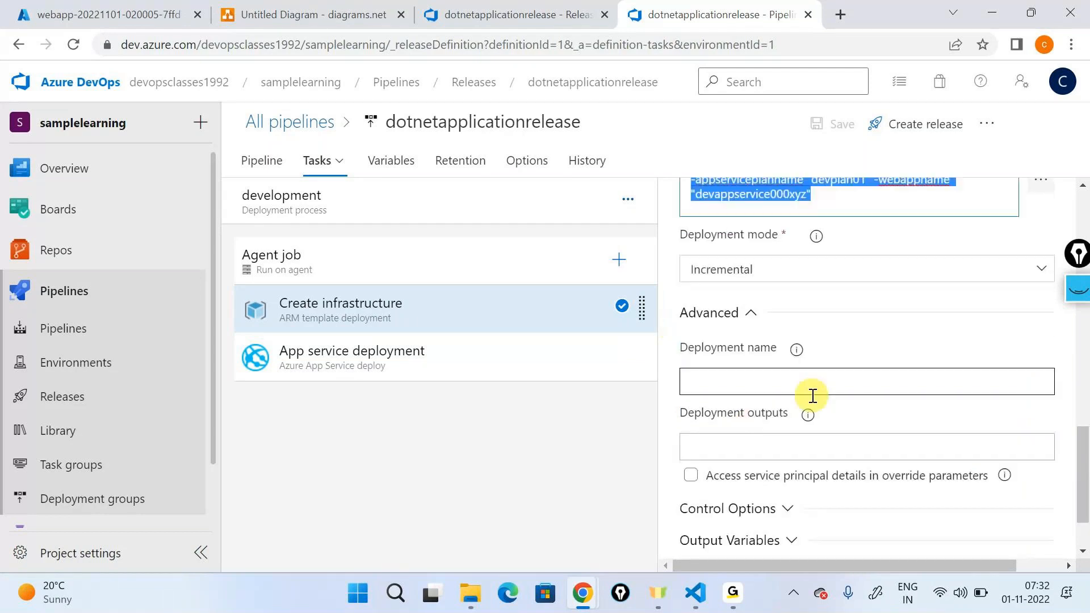
{"action": "left_click", "coordinate": [433, 373]}
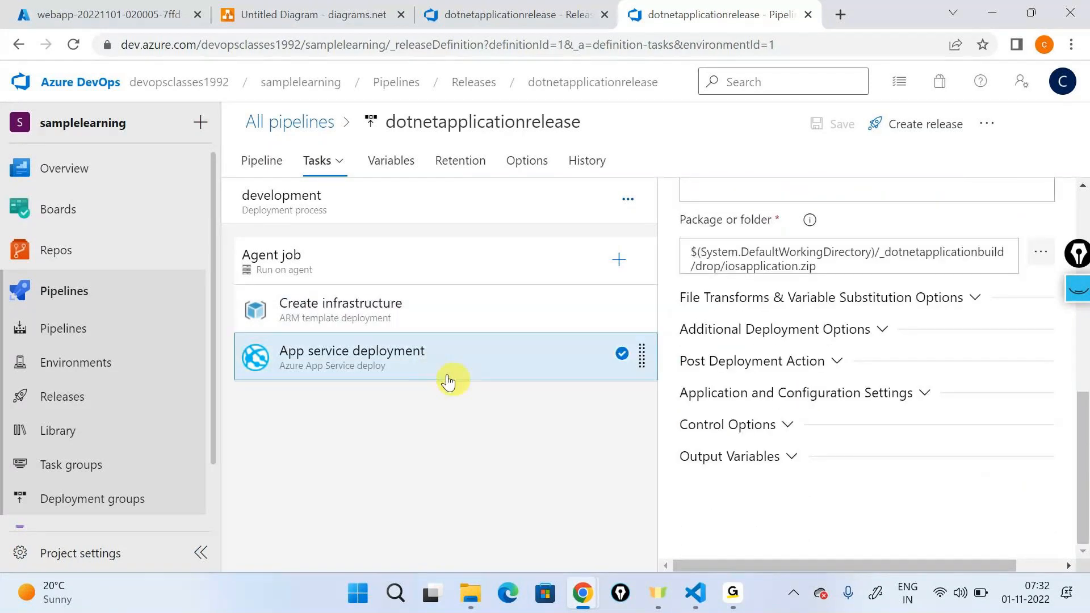
Step: Open Release-4 of dotnetapplicationrelease and review the development stage's agent job logs
{"action": "left_click", "coordinate": [530, 83]}
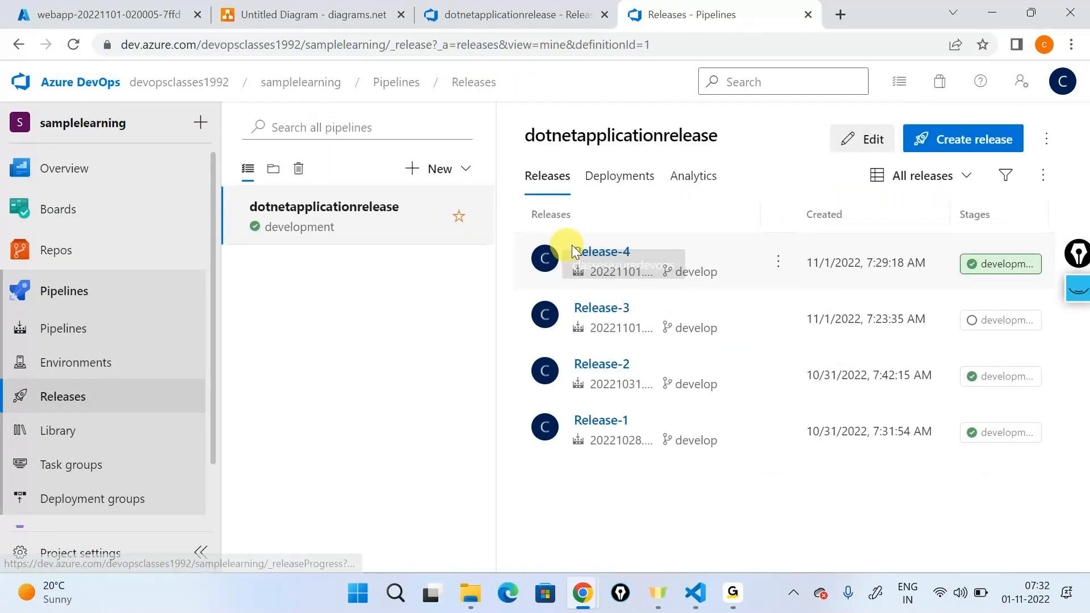
{"action": "left_click", "coordinate": [571, 249]}
{"action": "left_click", "coordinate": [678, 400]}
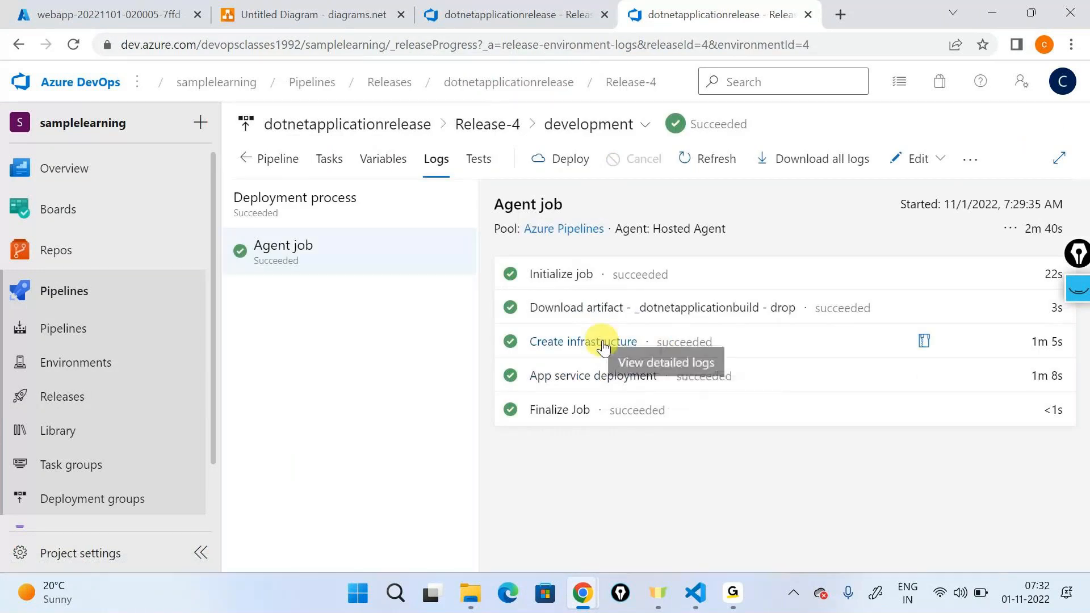
Step: Switch to the Azure portal, open devappservice000xyz in the dev-rg resource group and browse its deployed website
{"action": "left_click", "coordinate": [107, 15]}
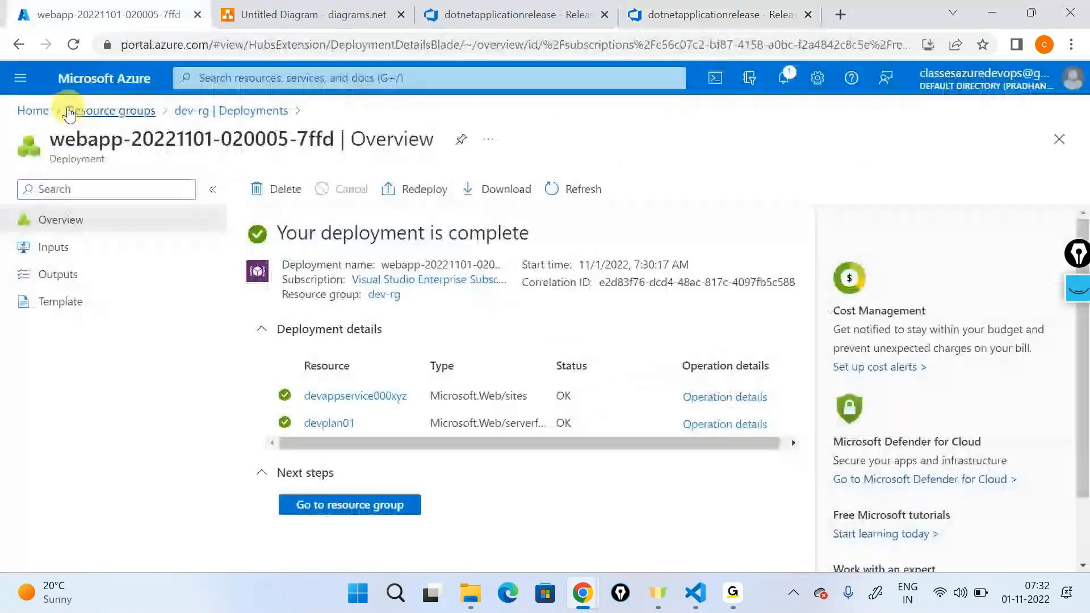
{"action": "left_click", "coordinate": [69, 112]}
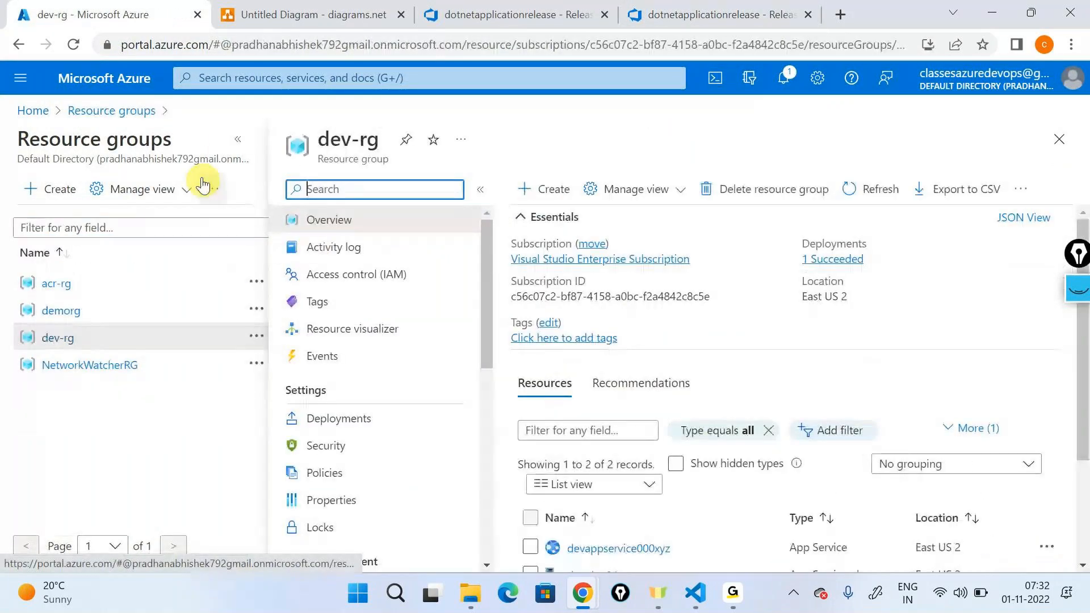
{"action": "left_click", "coordinate": [237, 139]}
{"action": "scroll", "coordinate": [475, 443], "scroll_direction": "down", "scroll_amount": 3}
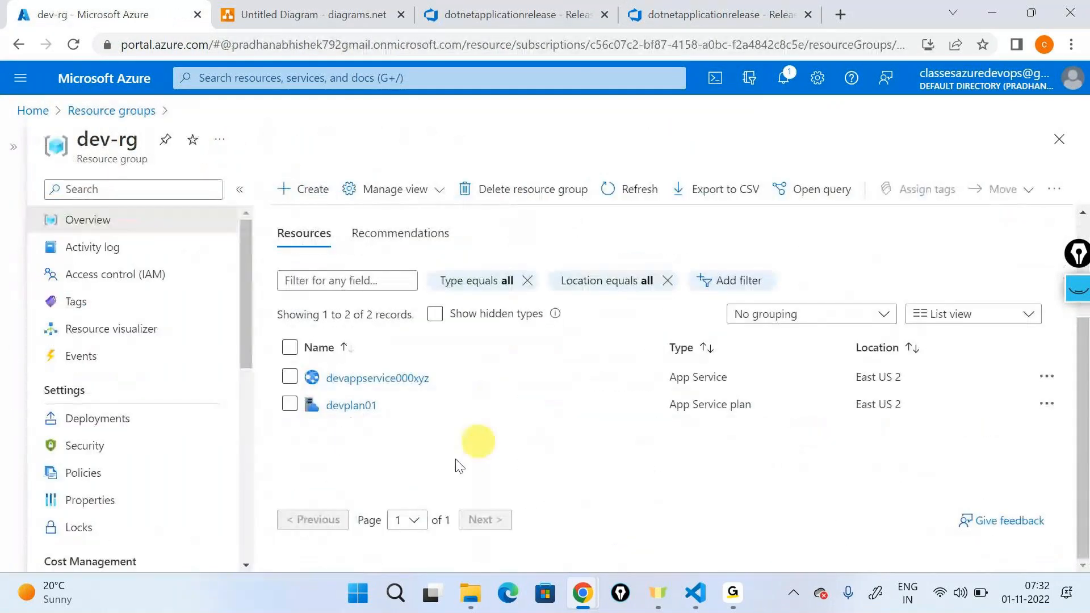
{"action": "left_click", "coordinate": [346, 384]}
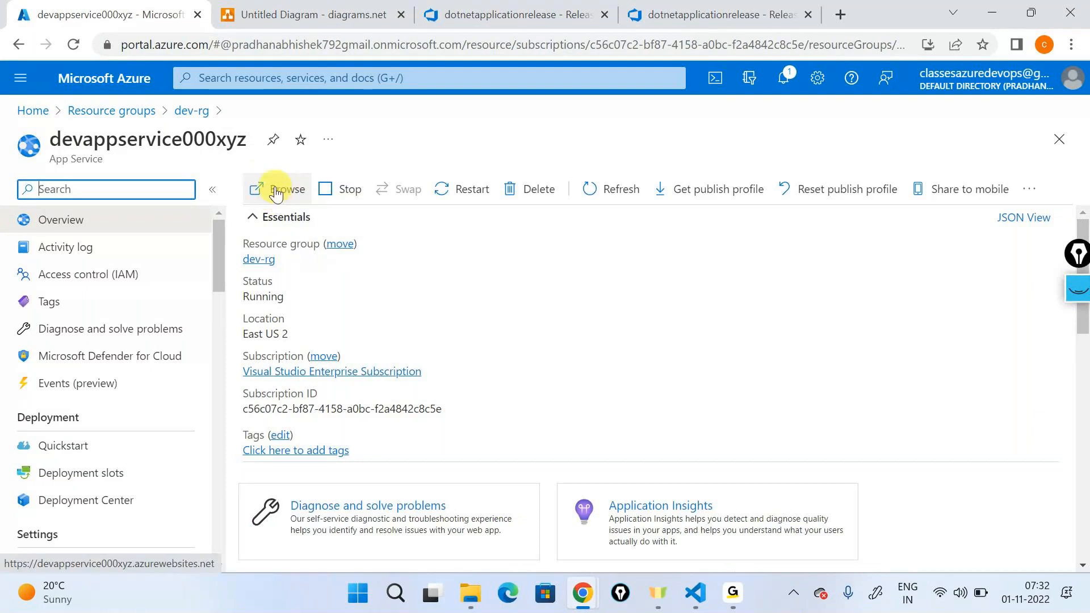
{"action": "left_click", "coordinate": [276, 192]}
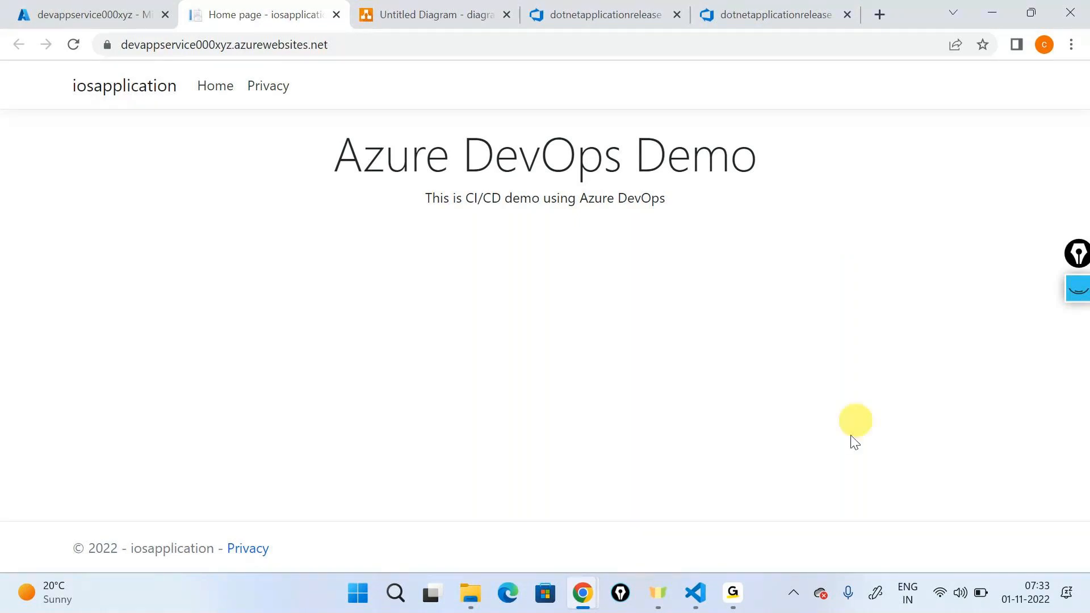
{"action": "left_click", "coordinate": [732, 593]}
{"action": "left_click", "coordinate": [749, 462]}
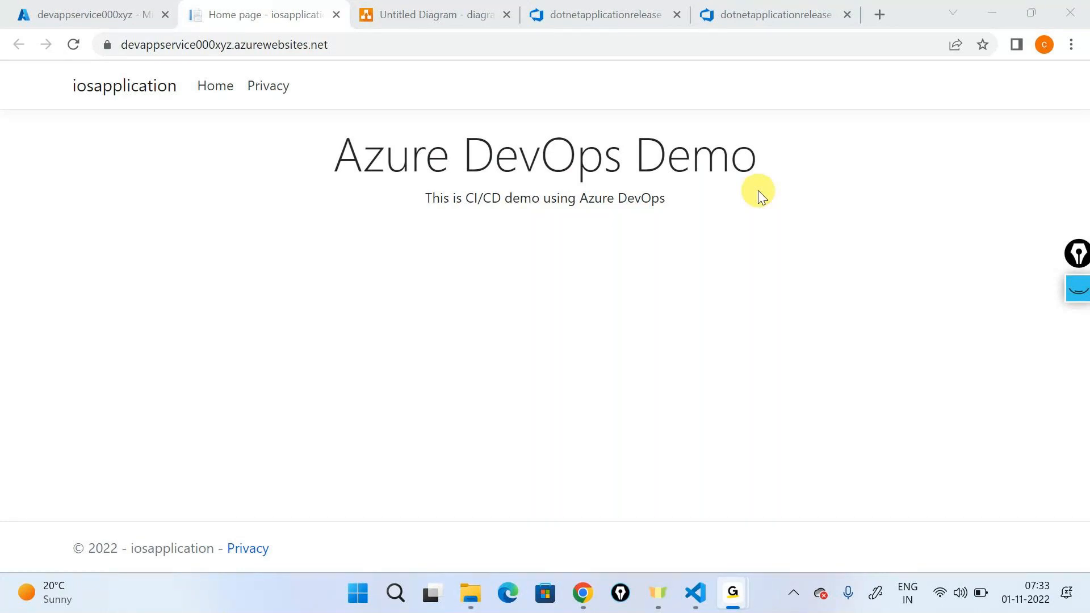
{"action": "left_click", "coordinate": [532, 206]}
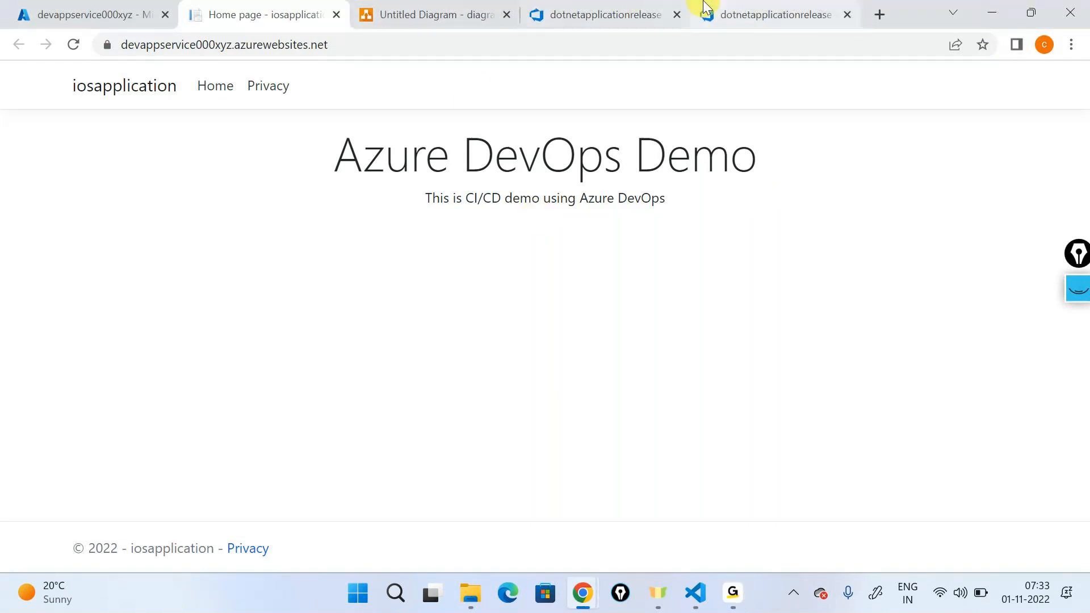
Step: Switch back to Azure DevOps and open the iosapplication folder in the repository files
{"action": "left_click", "coordinate": [767, 14]}
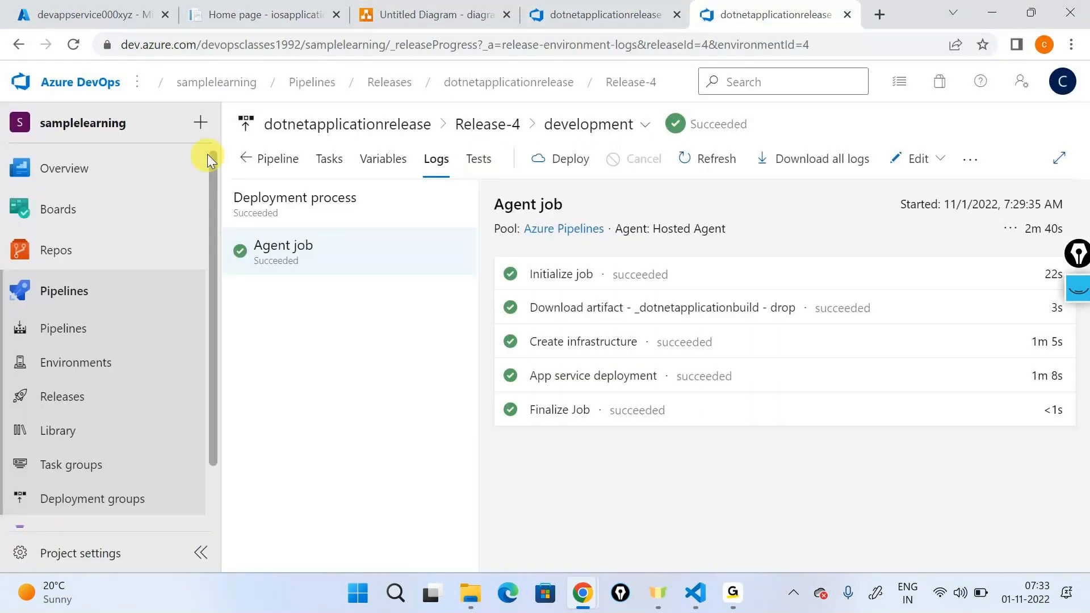
{"action": "mouse_move", "coordinate": [94, 248]}
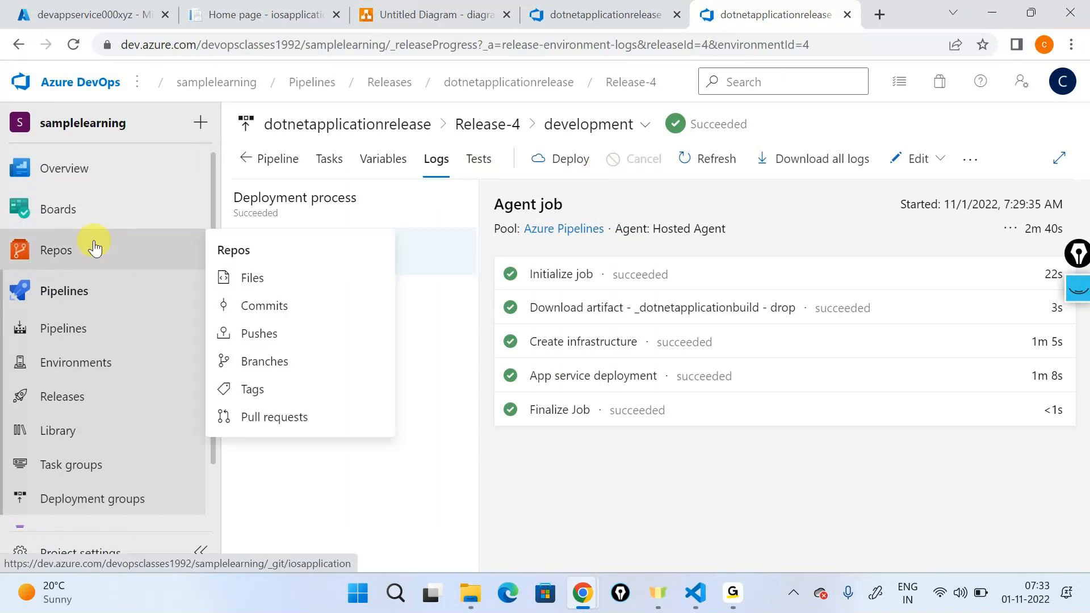
{"action": "left_click", "coordinate": [249, 278]}
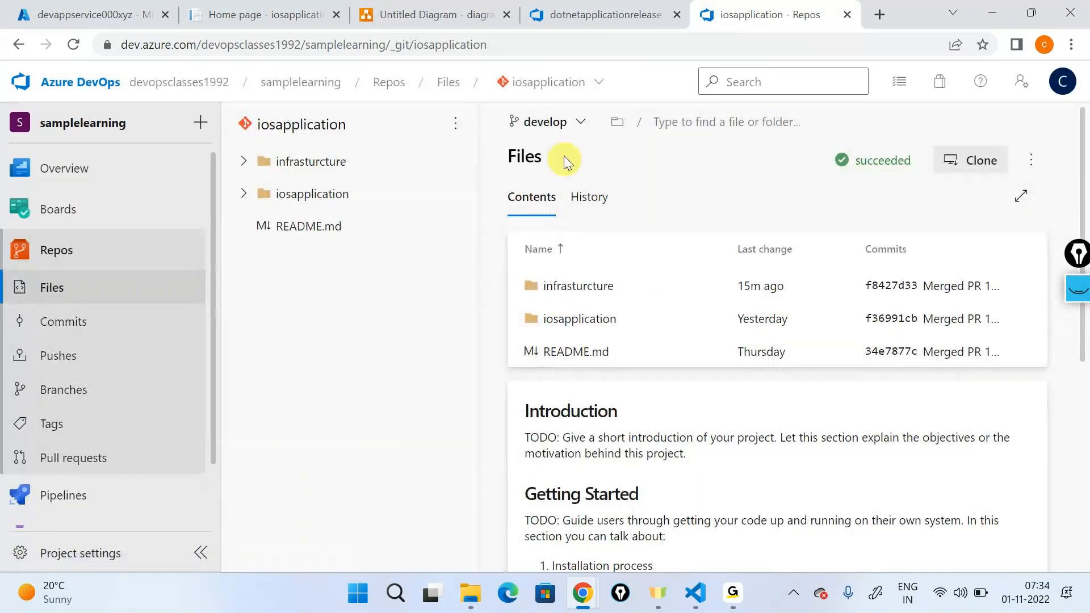
{"action": "left_click", "coordinate": [568, 319]}
Step: Create a branch based on develop, named feature/ plus the developer's first name and the suffix -change-iactest
{"action": "left_click", "coordinate": [546, 122]}
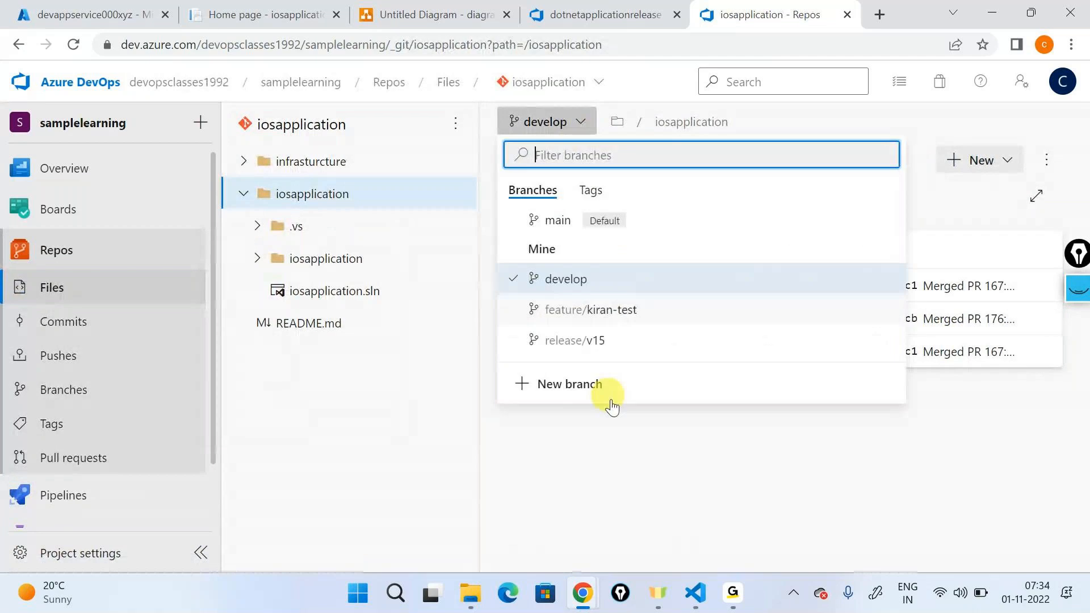
{"action": "left_click", "coordinate": [610, 391]}
{"action": "type", "text": "feat"}
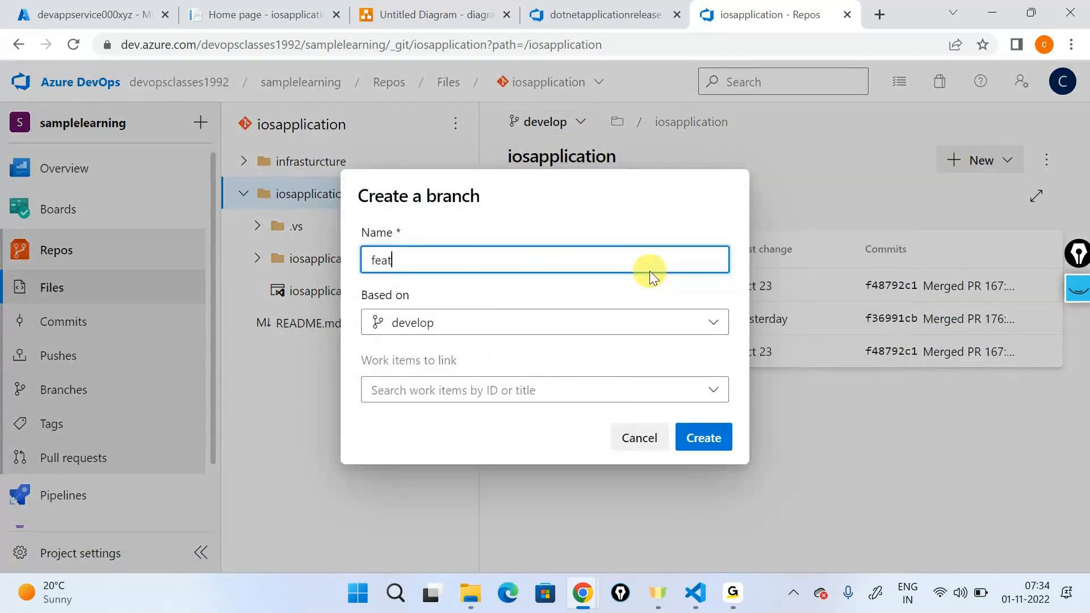
{"action": "type", "text": "ure/kiran-change"}
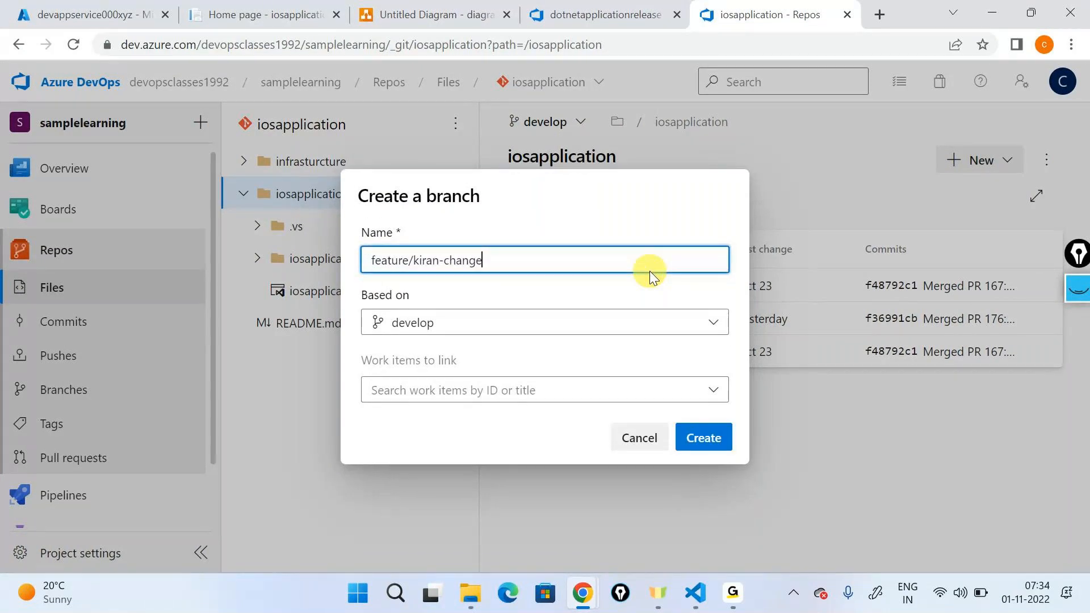
{"action": "type", "text": "-iactest"}
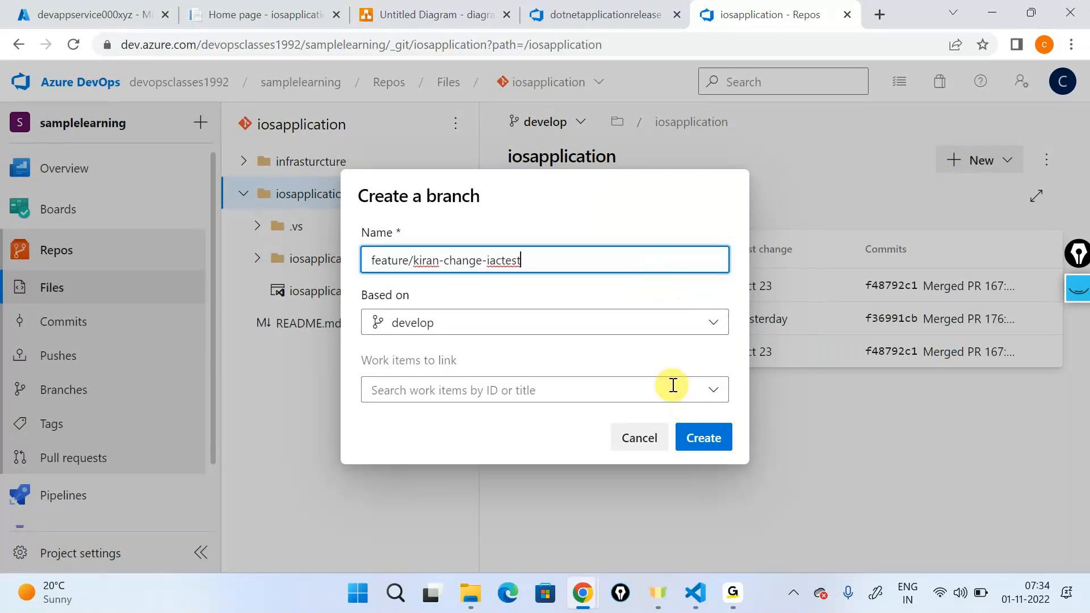
{"action": "left_click", "coordinate": [673, 386]}
{"action": "left_click", "coordinate": [463, 426]}
{"action": "left_click", "coordinate": [703, 438]}
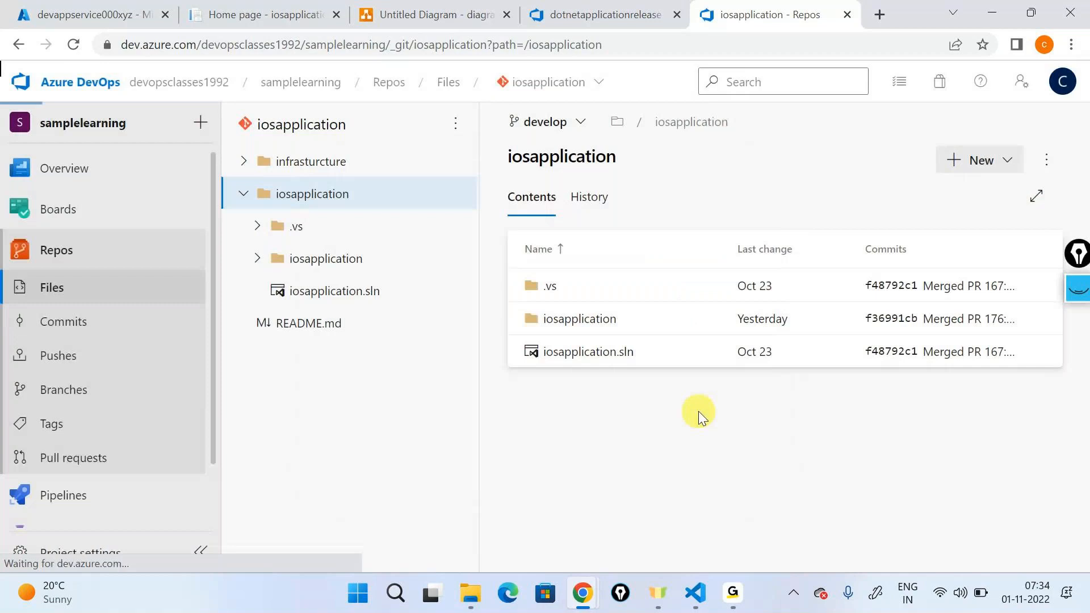
Step: Open Index.cshtml in the iosapplication Pages folder for editing and append "- Version 1" to the paragraph text
{"action": "left_click", "coordinate": [584, 319]}
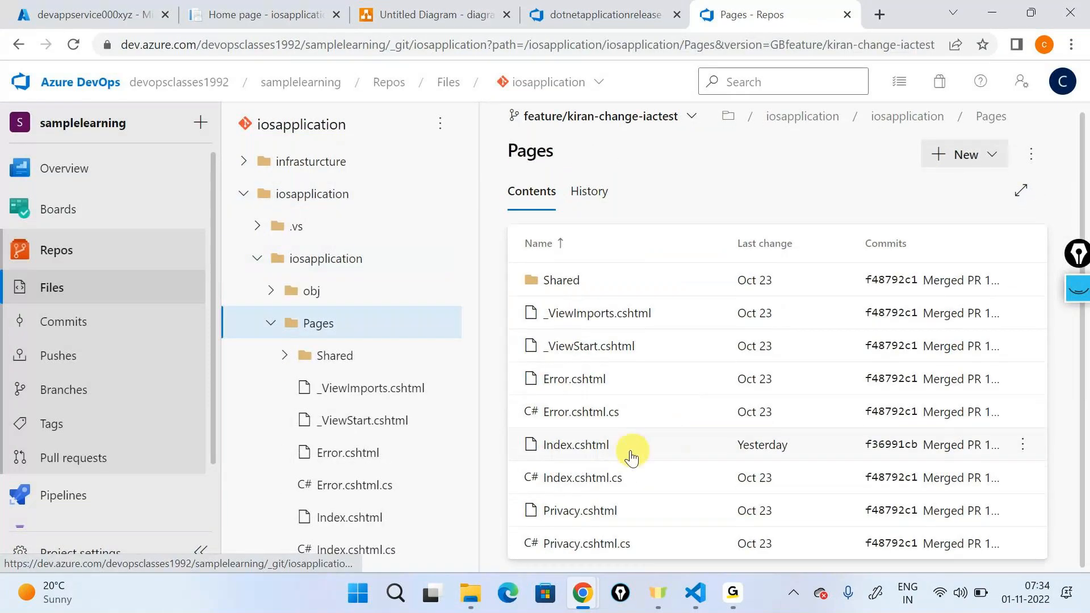
{"action": "left_click", "coordinate": [628, 451]}
{"action": "left_click", "coordinate": [978, 184]}
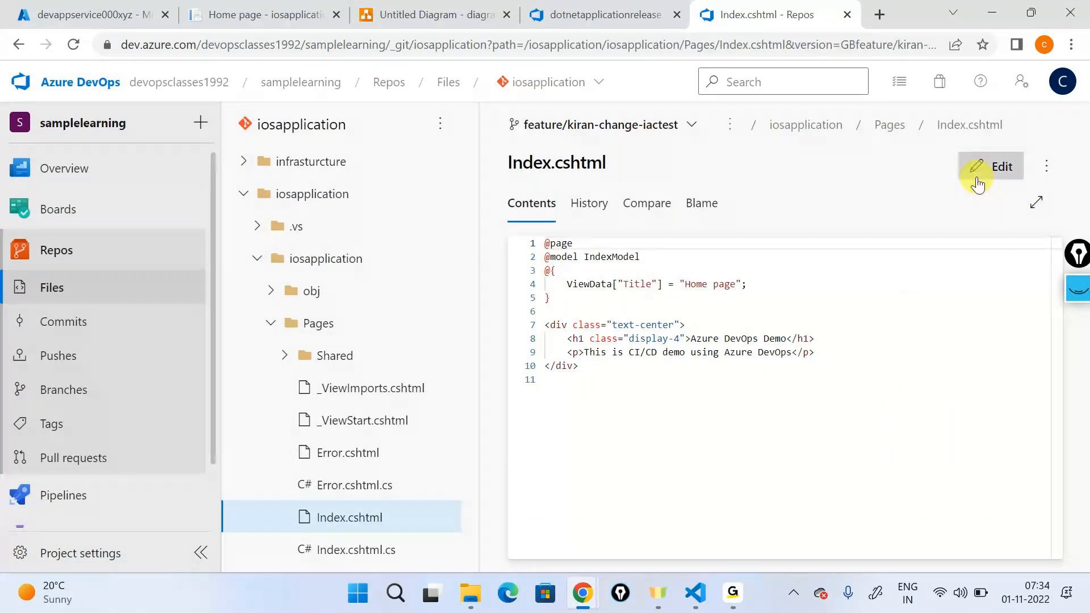
{"action": "left_click", "coordinate": [792, 351]}
{"action": "type", "text": "-  "}
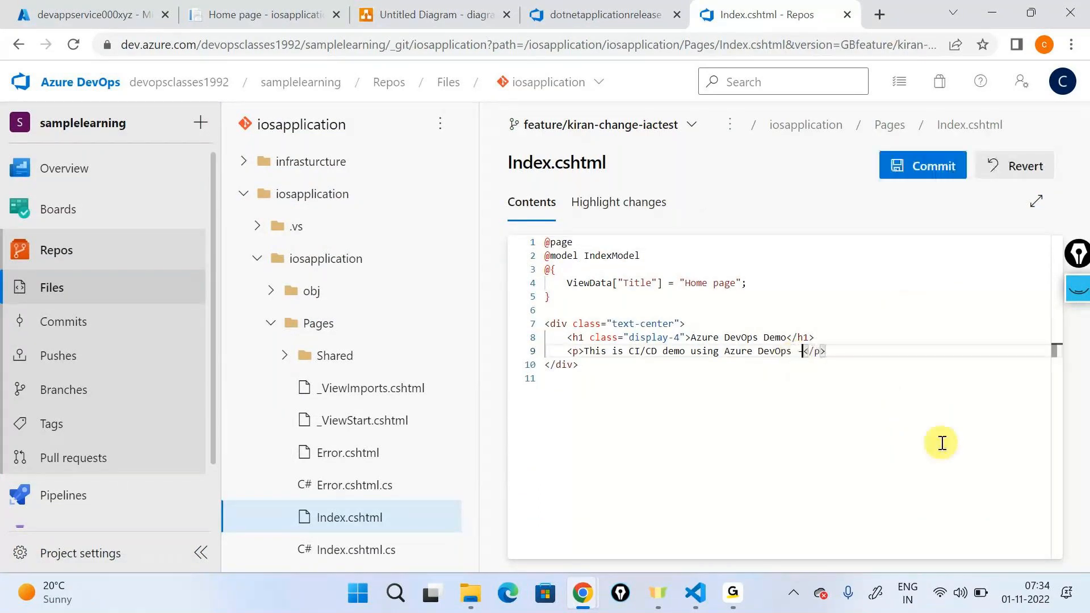
{"action": "type", "text": "Ve"}
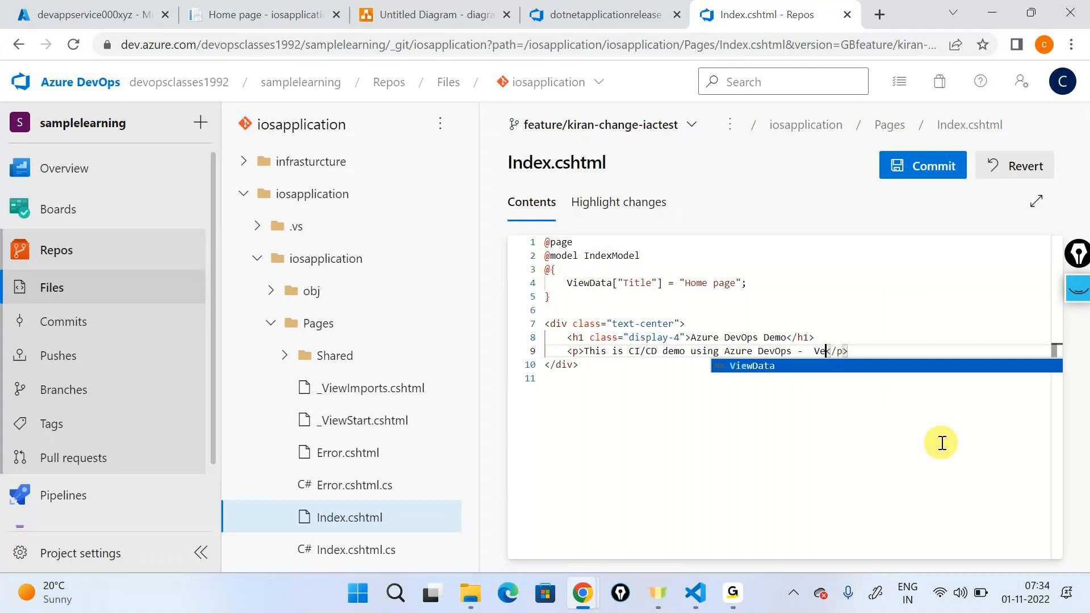
{"action": "type", "text": "rsion 1"}
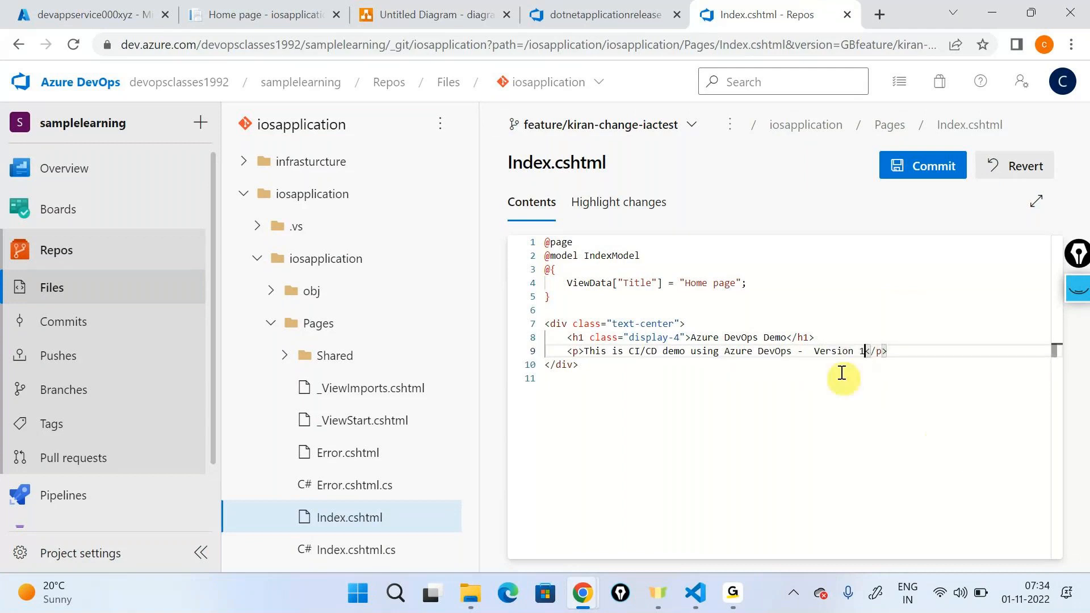
Step: Append "- Version 1" to the h1 heading text in Index.cshtml and commit the changes to the feature branch
{"action": "left_click", "coordinate": [791, 337]}
{"action": "type", "text": "-  Ver"}
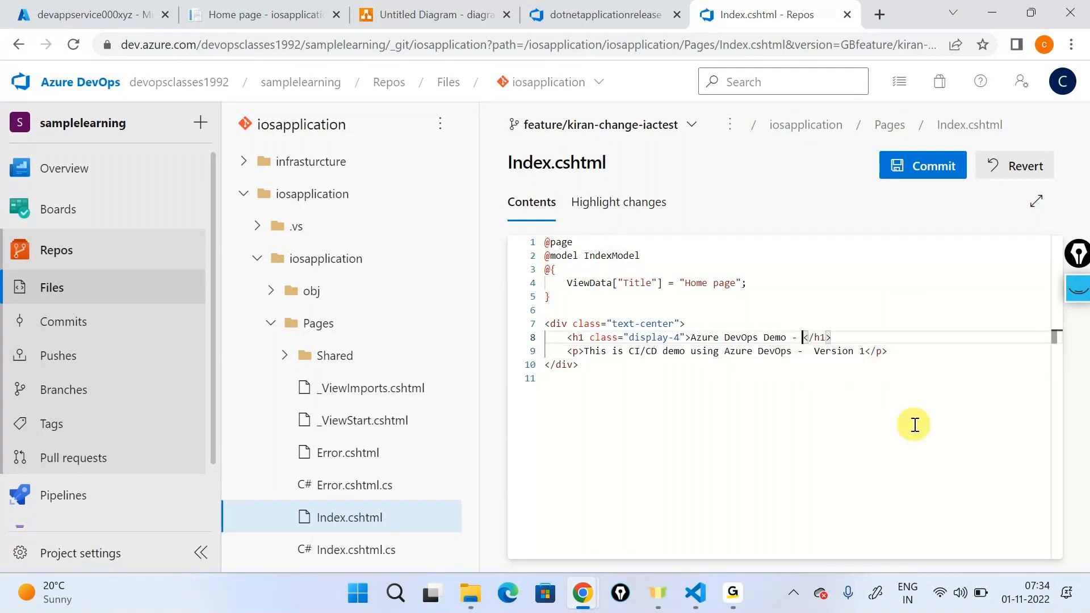
{"action": "type", "text": "sion 1"}
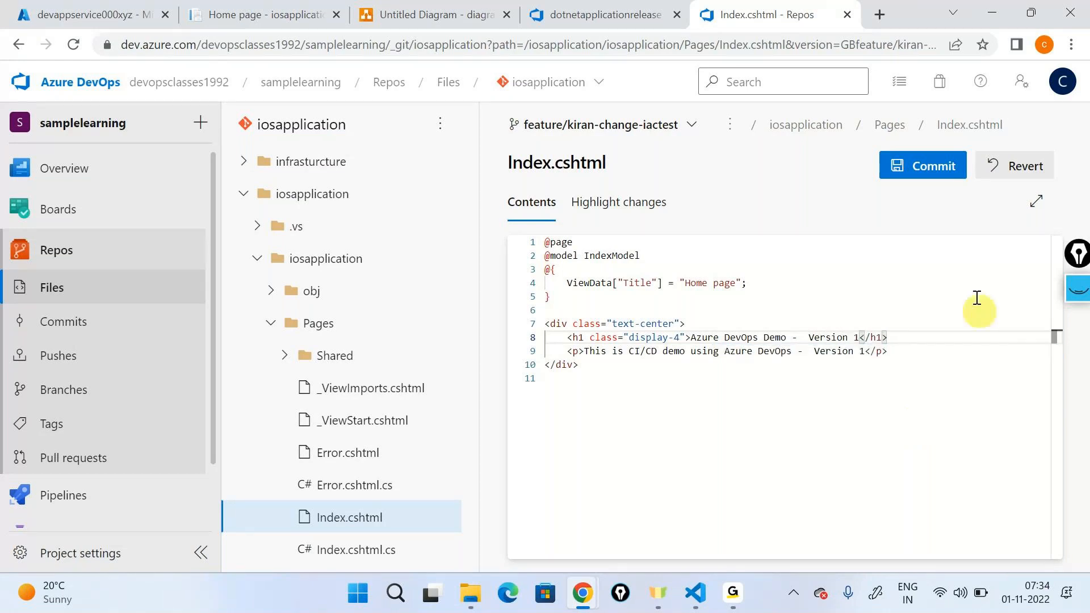
{"action": "left_click", "coordinate": [920, 171]}
{"action": "left_click", "coordinate": [1022, 531]}
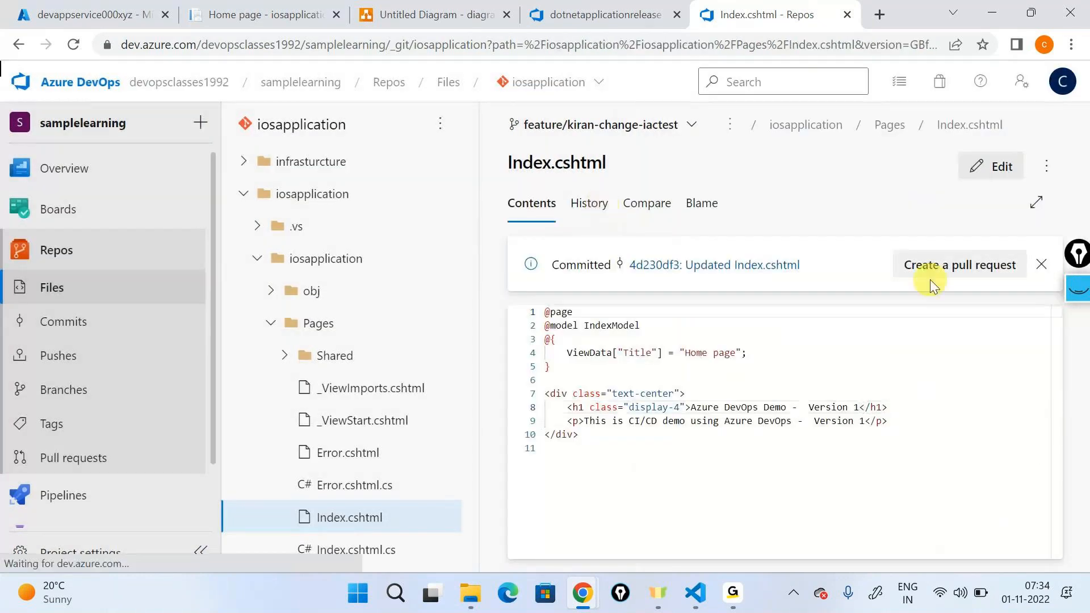
Step: Create the pull request "Updated Index.cshtml" from the feature branch into develop
{"action": "left_click", "coordinate": [931, 278]}
{"action": "left_click", "coordinate": [523, 168]}
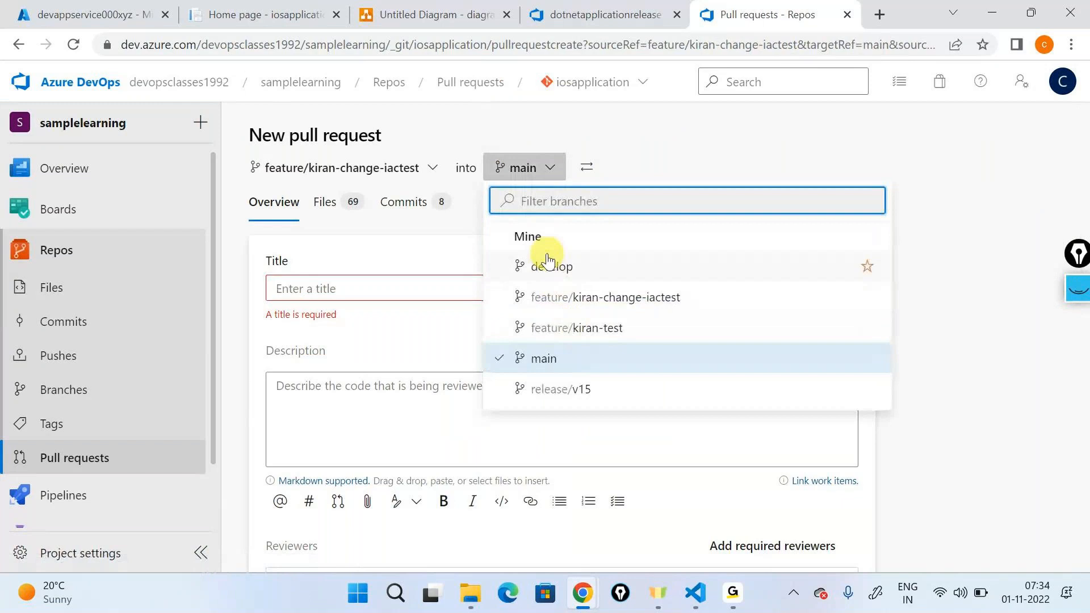
{"action": "left_click", "coordinate": [549, 263]}
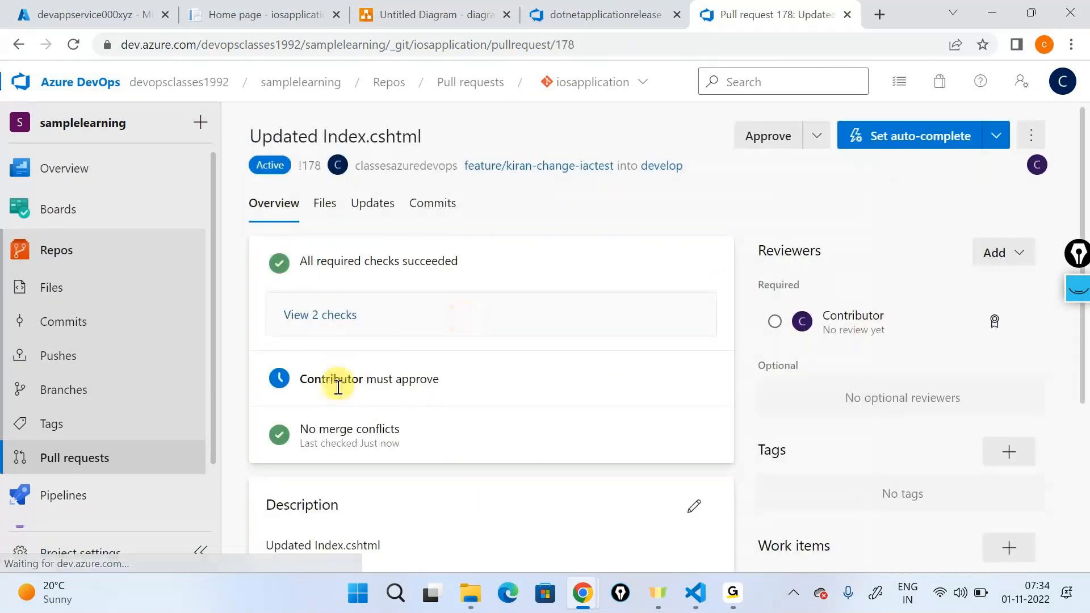
Step: Switch to the contributor's incognito browser window, open the "Updated Index.cshtml" pull request and approve it
{"action": "key", "text": "alt+Tab"}
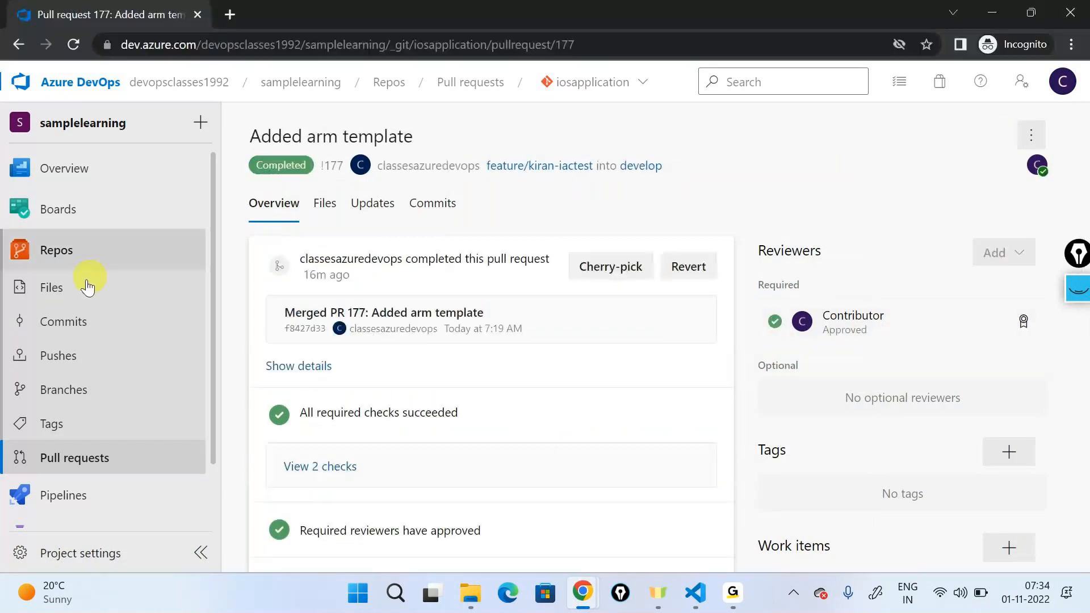
{"action": "left_click", "coordinate": [83, 458]}
{"action": "left_click", "coordinate": [366, 275]}
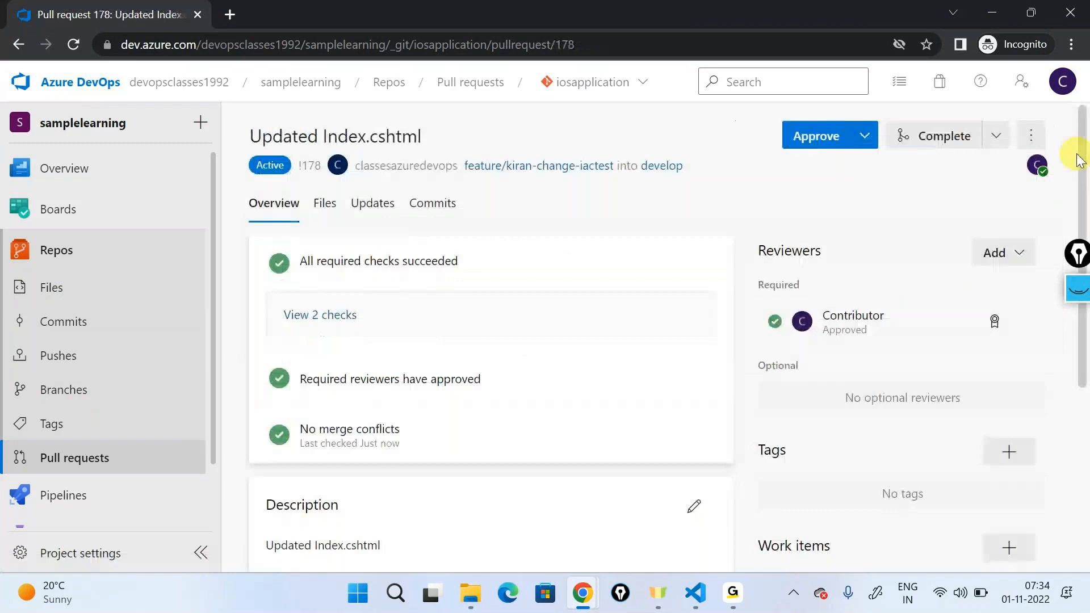
Step: Return to the main browser window and complete the "Updated Index.cshtml" pull request to merge it into develop
{"action": "key", "text": "alt+Tab"}
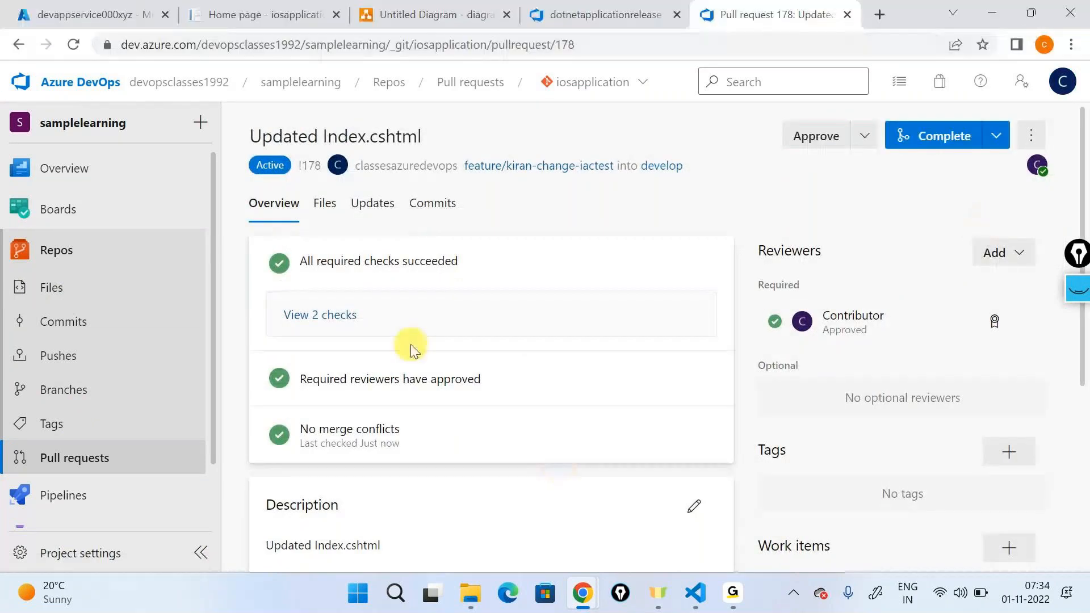
{"action": "left_click", "coordinate": [986, 147]}
{"action": "left_click", "coordinate": [981, 520]}
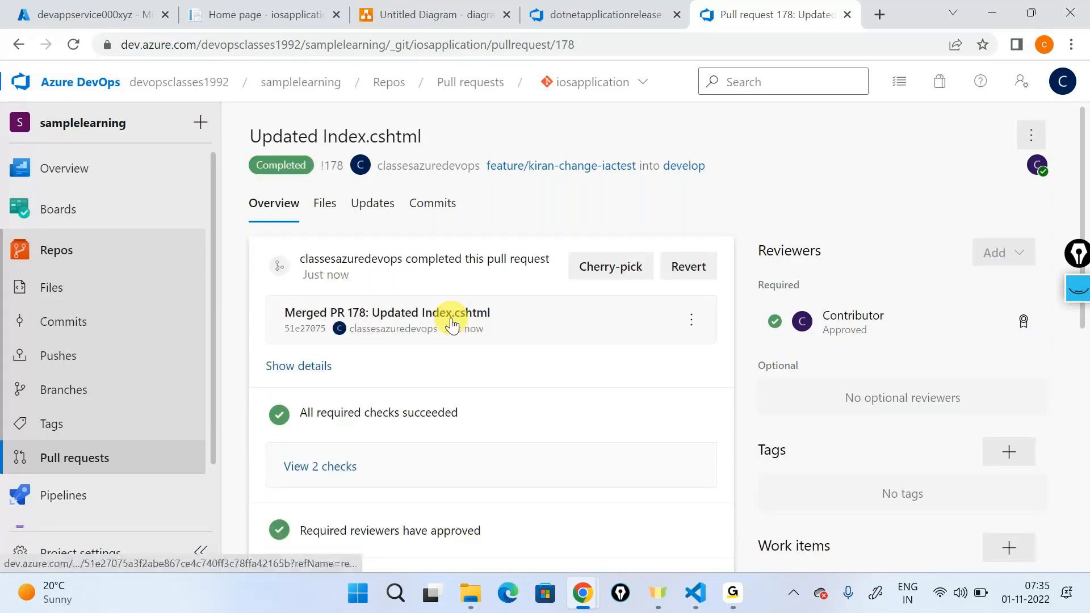
Step: Open the dotnetapplicationbuild run for merged PR 178 and follow the log of Agent job 1
{"action": "mouse_move", "coordinate": [63, 495]}
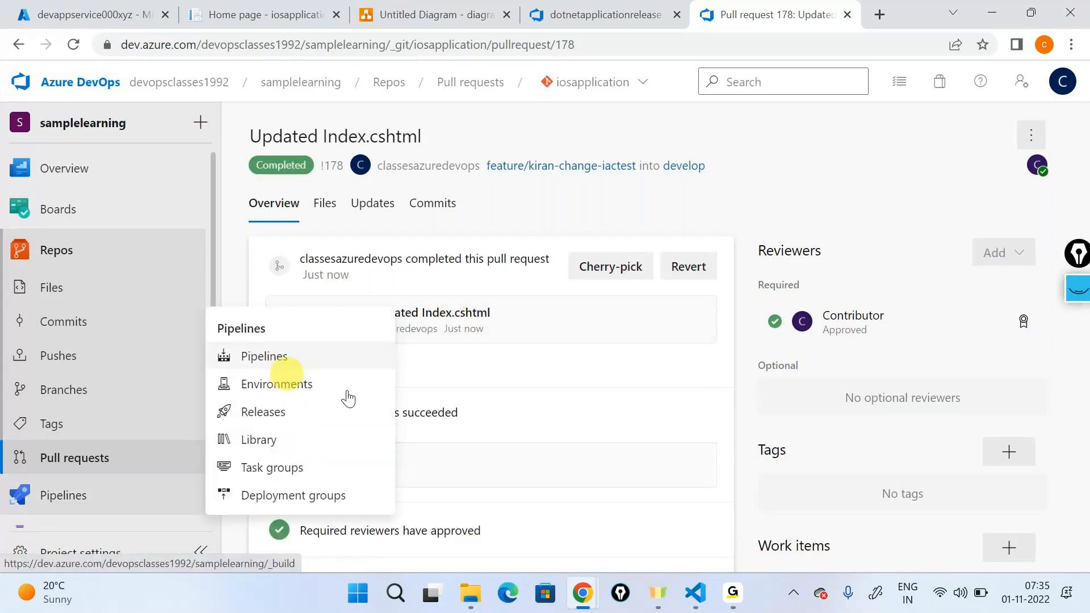
{"action": "left_click", "coordinate": [295, 356]}
{"action": "left_click", "coordinate": [567, 314]}
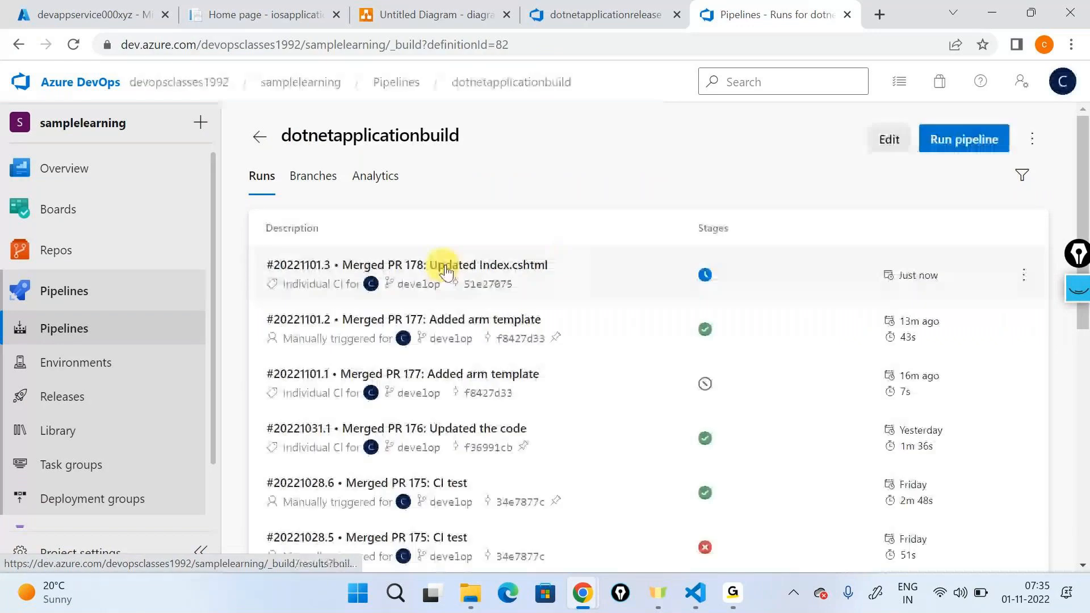
{"action": "left_click", "coordinate": [437, 267]}
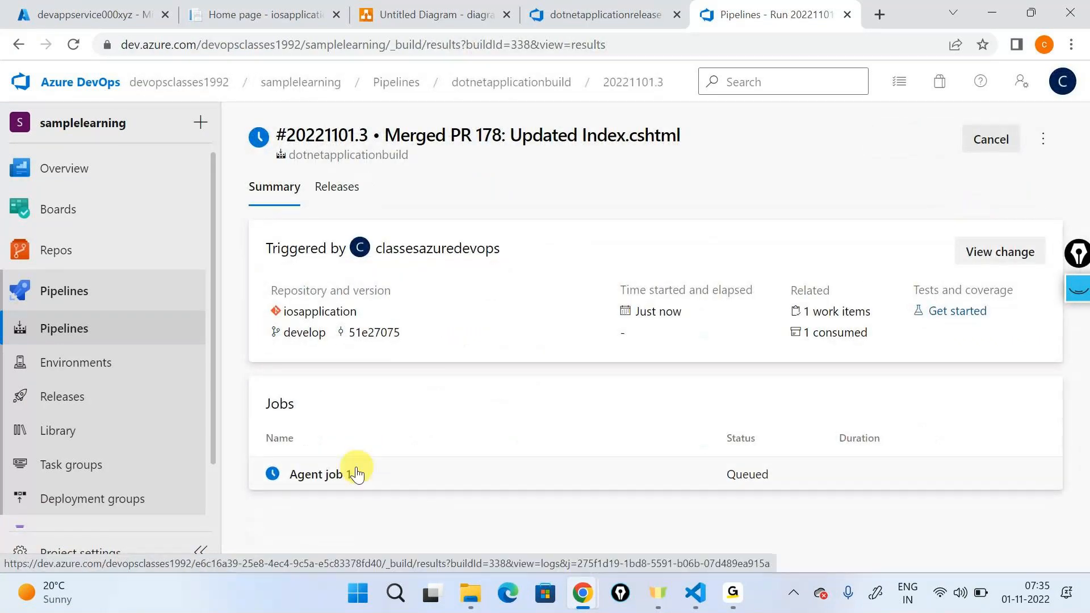
{"action": "left_click", "coordinate": [353, 473]}
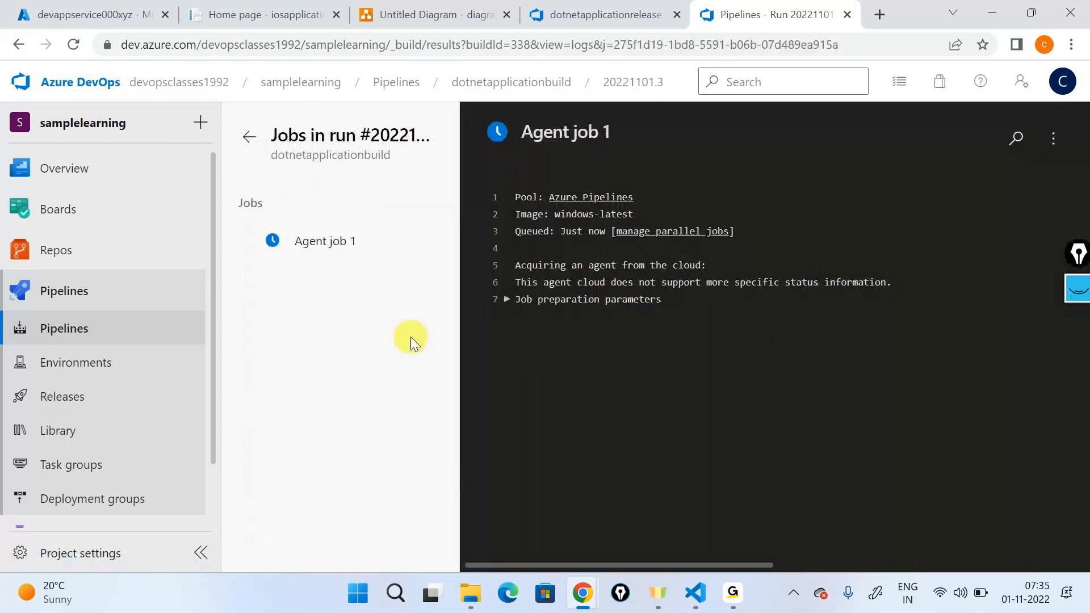
{"action": "left_click", "coordinate": [543, 77]}
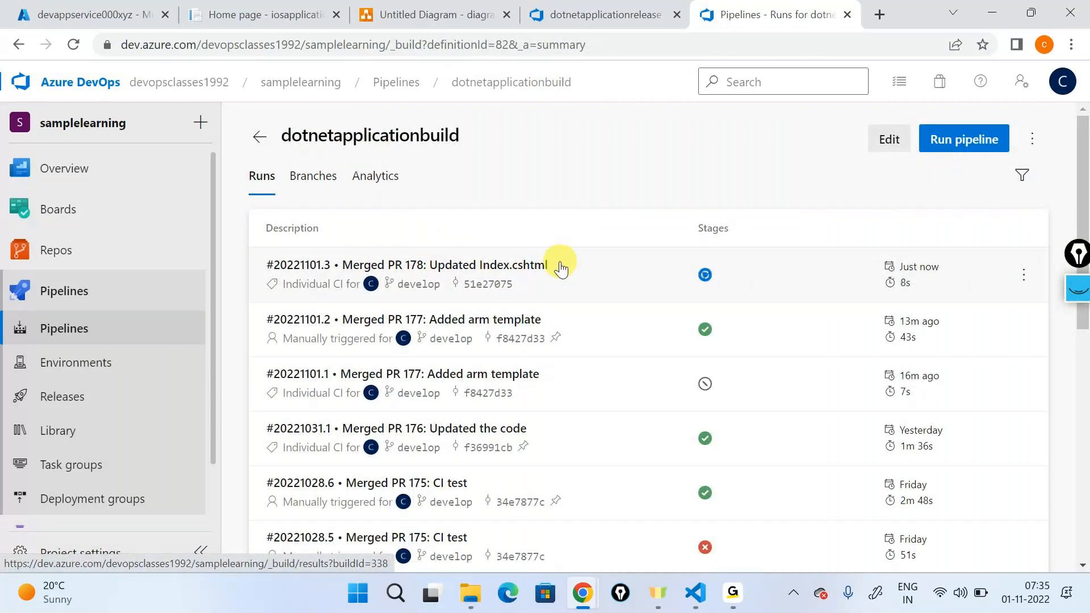
{"action": "left_click", "coordinate": [559, 264]}
{"action": "left_click", "coordinate": [355, 474]}
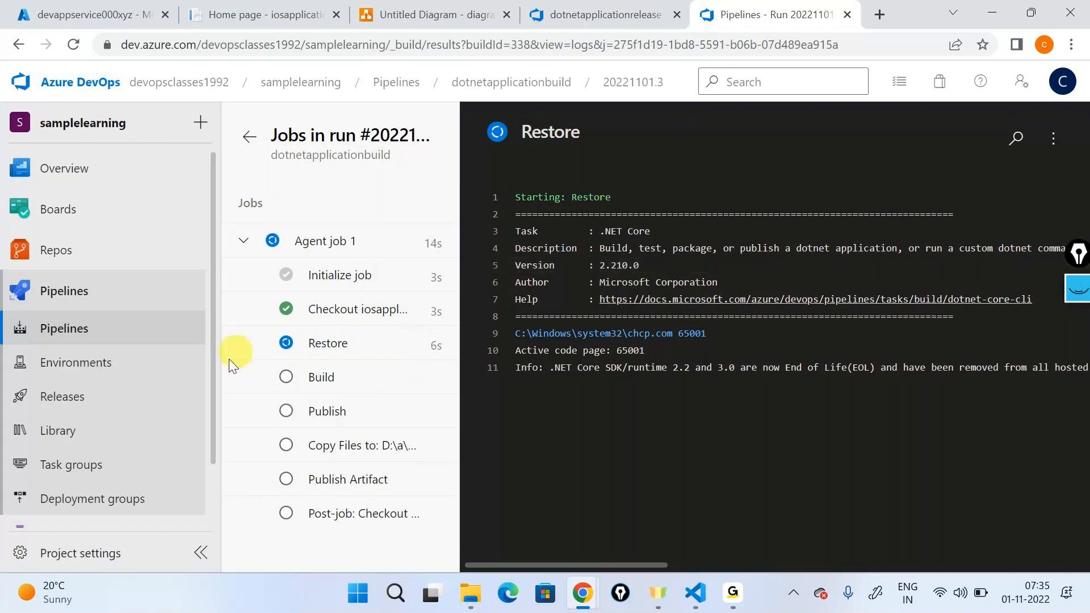
Step: Open the Releases page in a new browser tab, and check the deployed app's home page against the running build job
{"action": "right_click", "coordinate": [116, 398]}
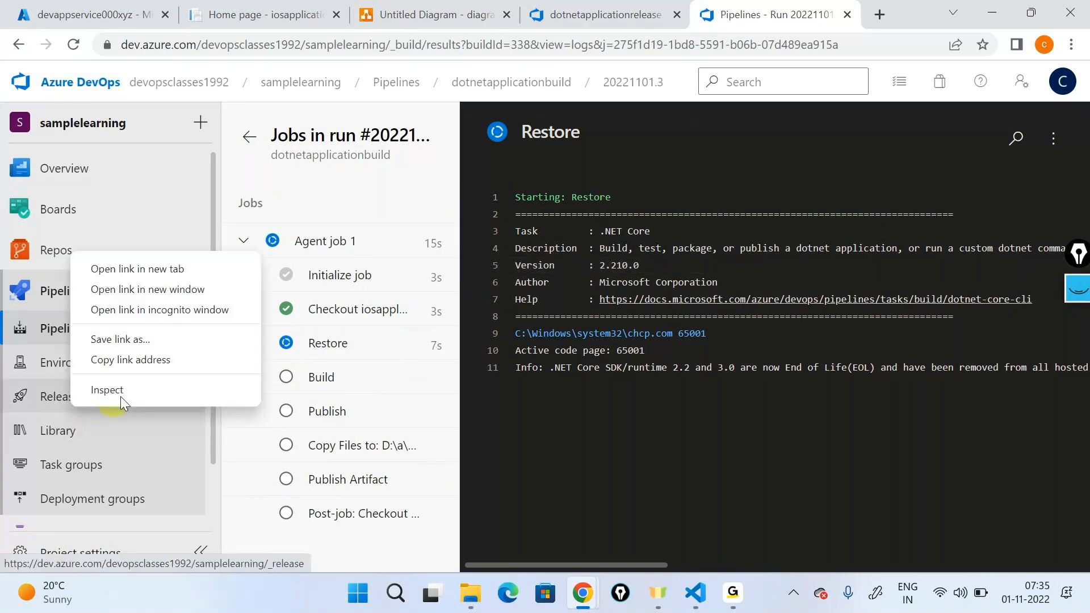
{"action": "left_click", "coordinate": [173, 270]}
{"action": "key", "text": "ctrl+Tab"}
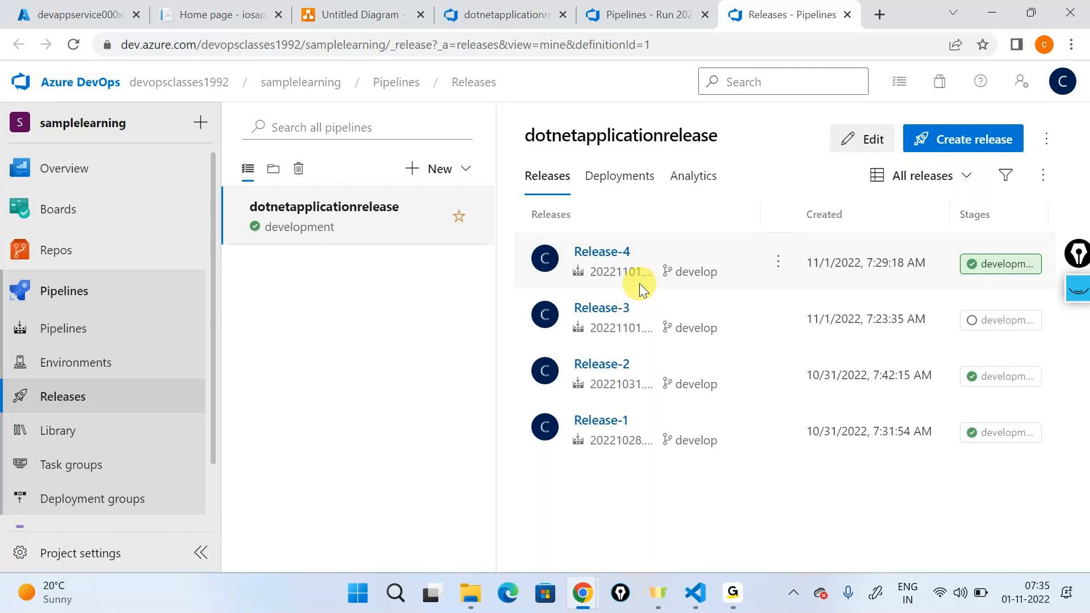
{"action": "left_click", "coordinate": [656, 7]}
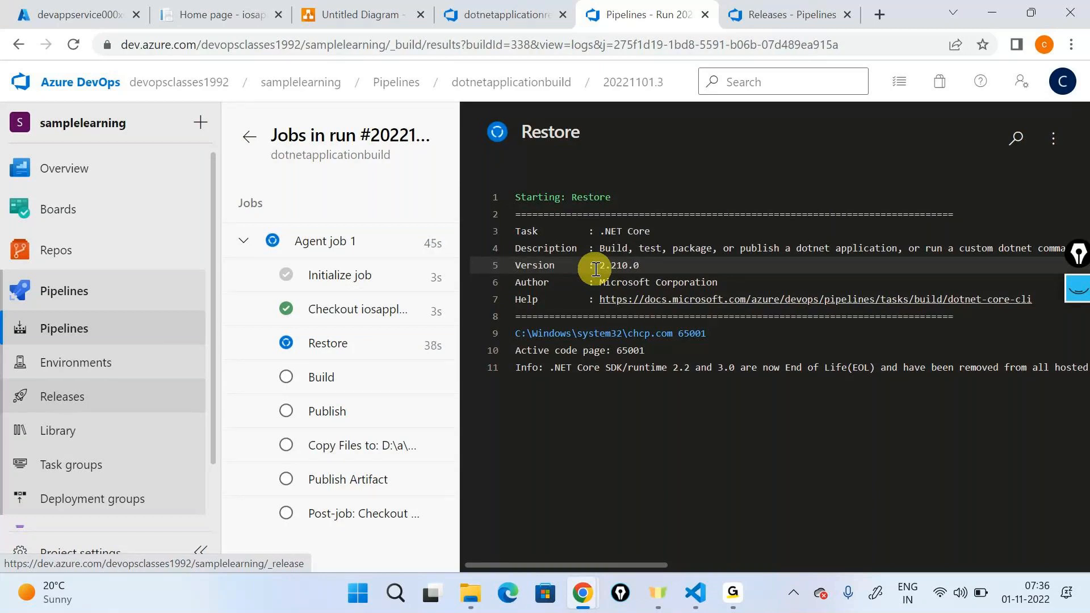
{"action": "left_click", "coordinate": [215, 16]}
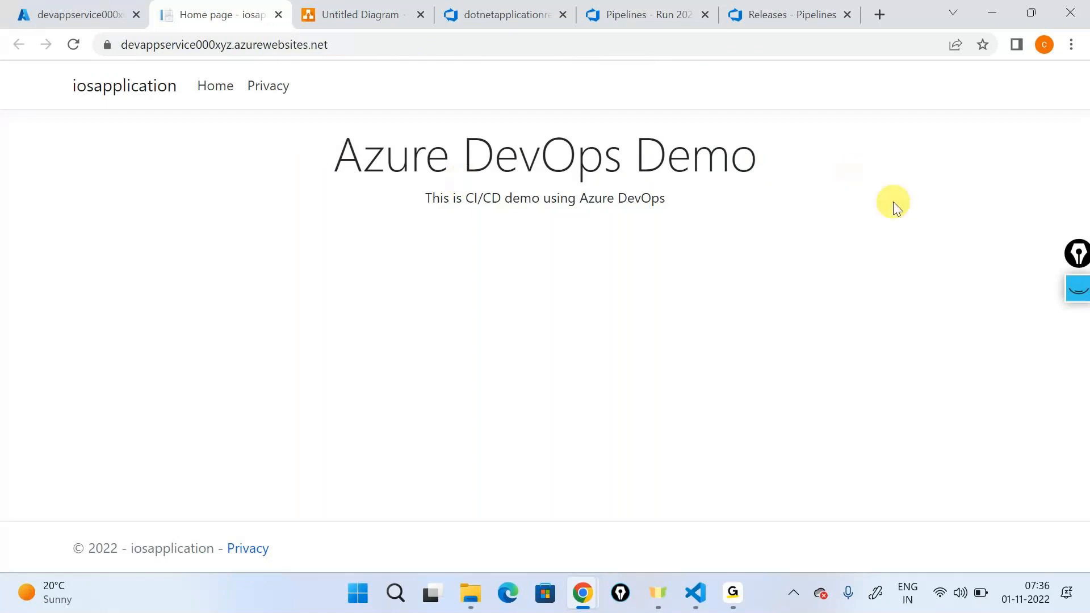
{"action": "left_click", "coordinate": [640, 19]}
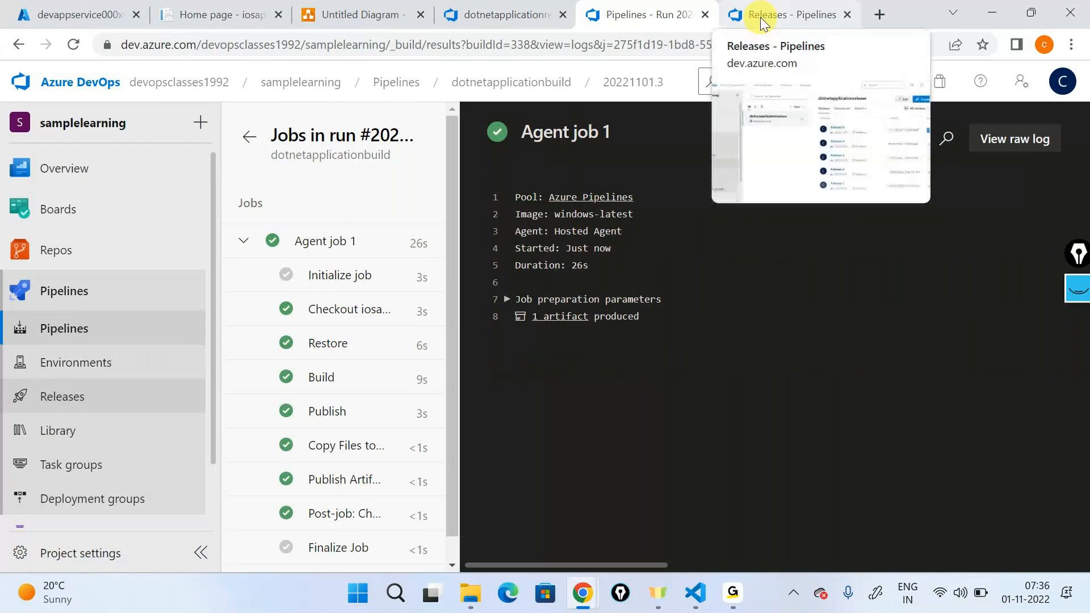
Step: Open the development stage logs of Release-5 and examine the Create infrastructure task's log
{"action": "left_click", "coordinate": [761, 18]}
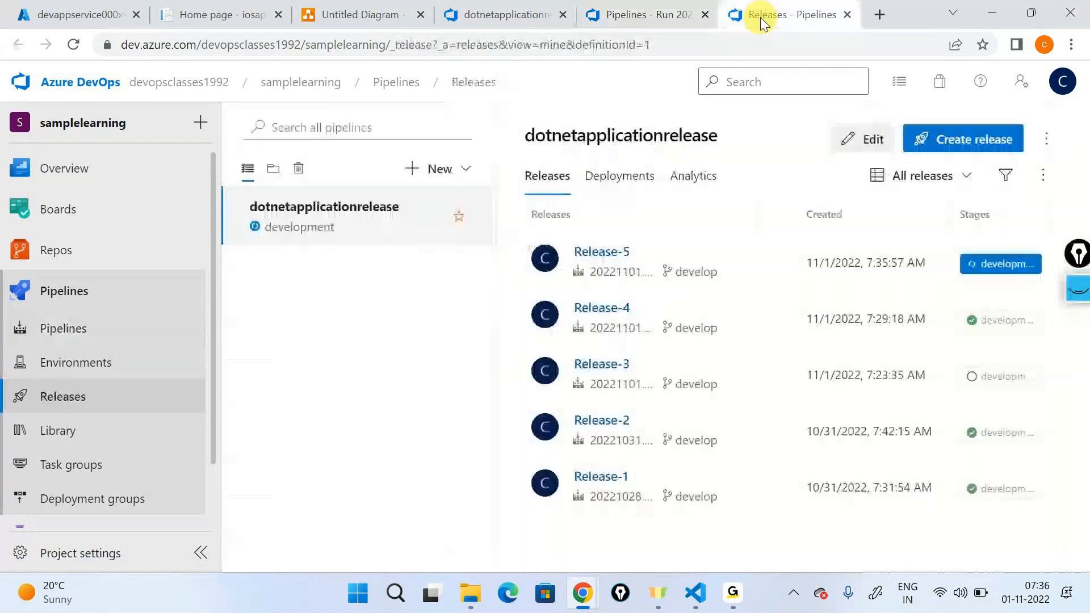
{"action": "left_click", "coordinate": [602, 252]}
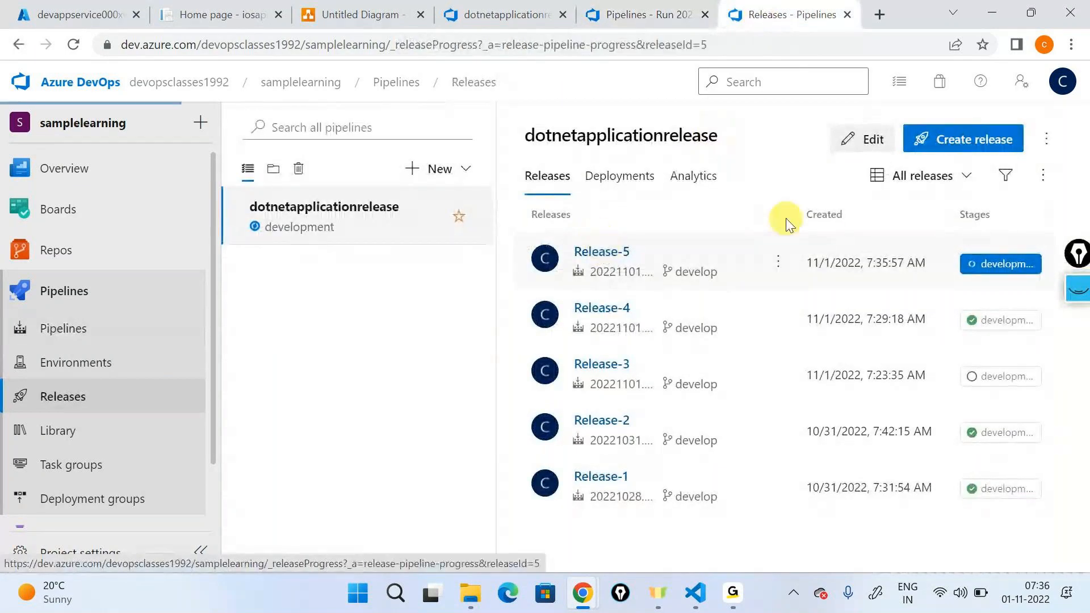
{"action": "mouse_move", "coordinate": [689, 365]}
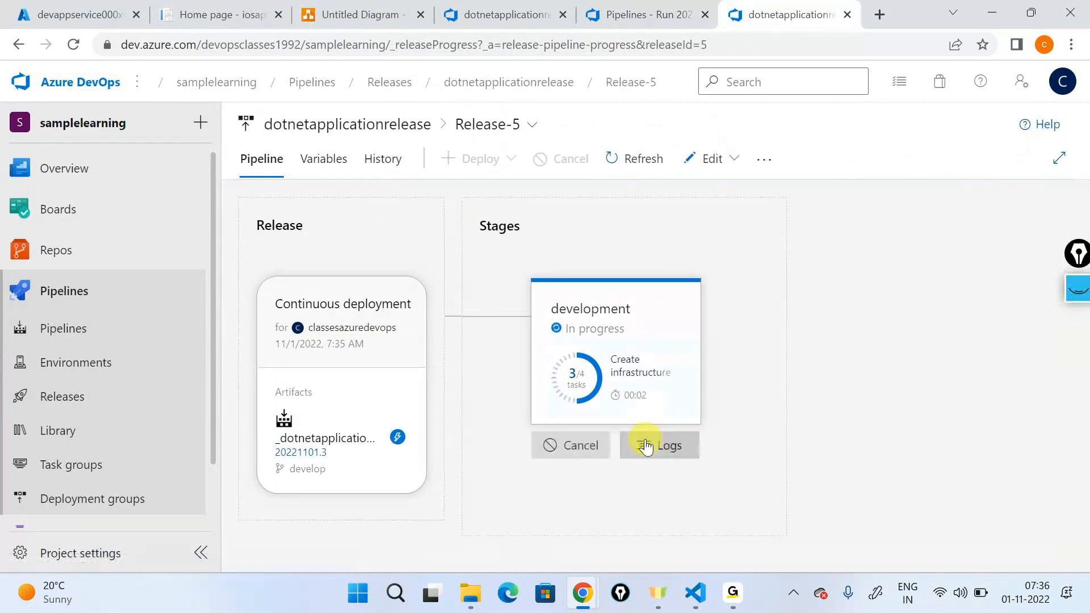
{"action": "left_click", "coordinate": [646, 447]}
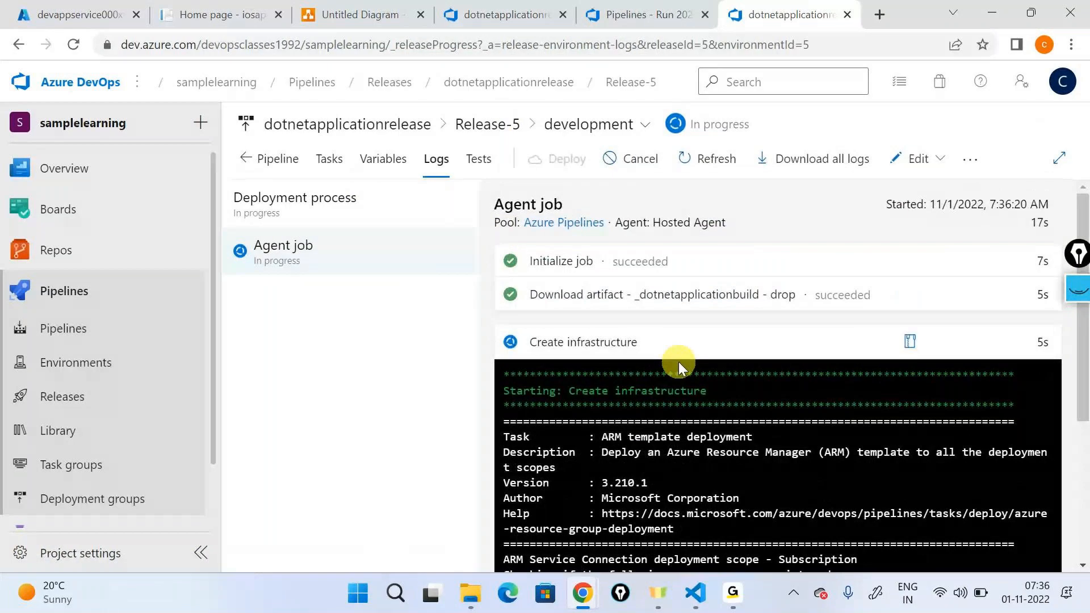
{"action": "scroll", "coordinate": [679, 363], "scroll_direction": "down", "scroll_amount": 3}
{"action": "left_click", "coordinate": [659, 347]}
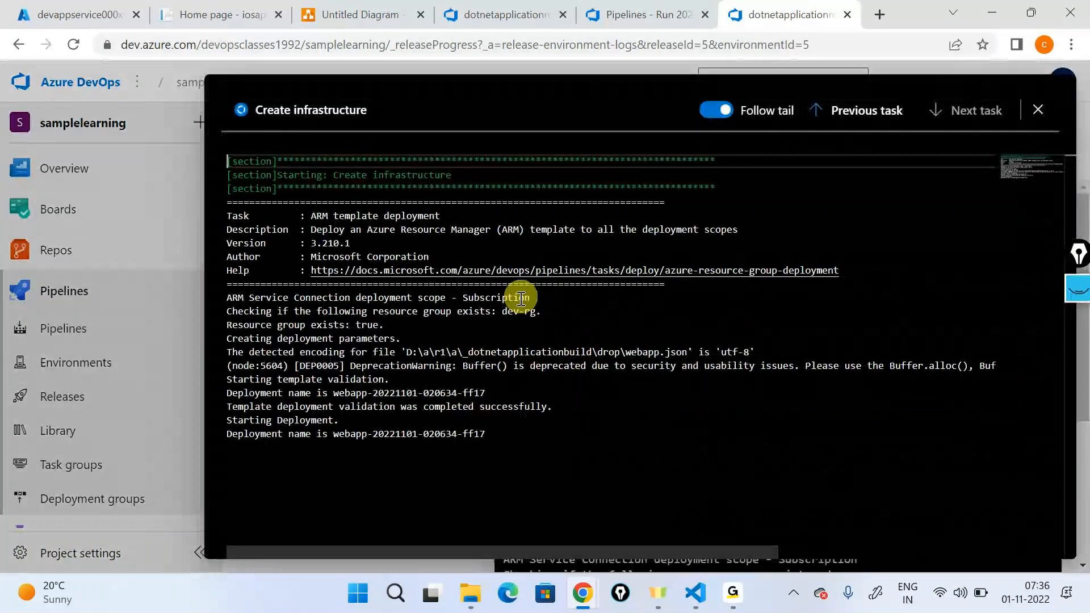
{"action": "left_click_drag", "start_coordinate": [521, 439], "coordinate": [223, 338]}
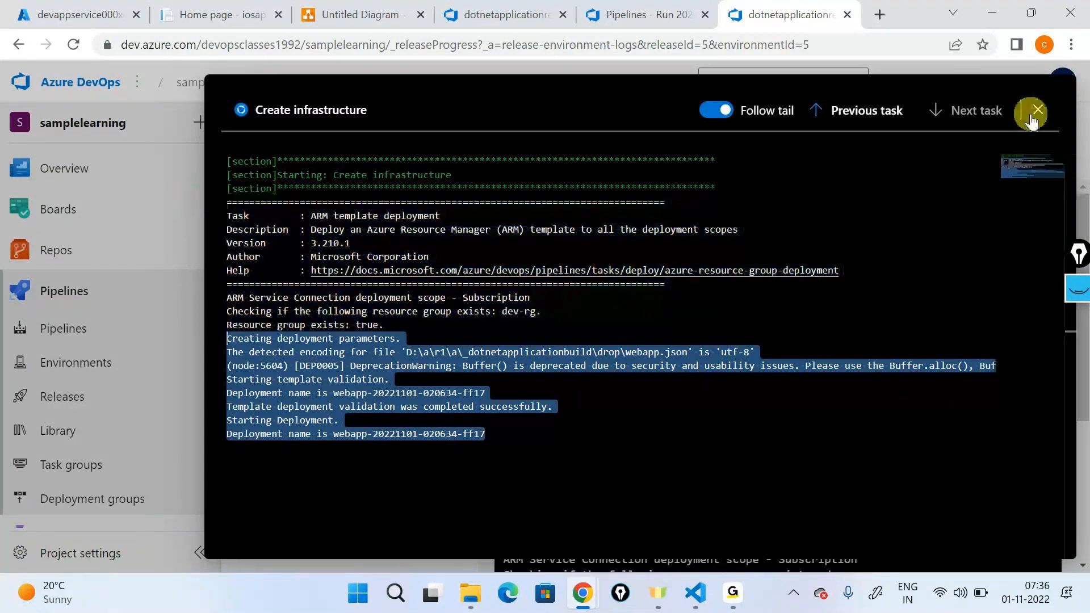
{"action": "left_click", "coordinate": [1036, 112]}
Step: Review the resource group and location settings of the Create infrastructure task in Release-5
{"action": "left_click", "coordinate": [341, 166]}
{"action": "left_click", "coordinate": [445, 340]}
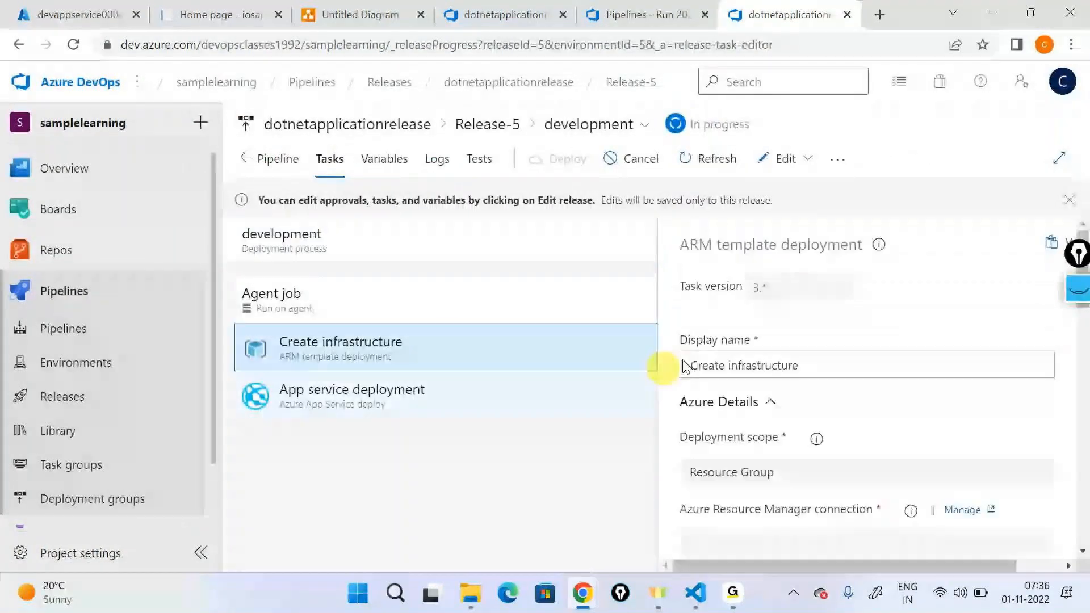
{"action": "scroll", "coordinate": [784, 414], "scroll_direction": "down", "scroll_amount": 5}
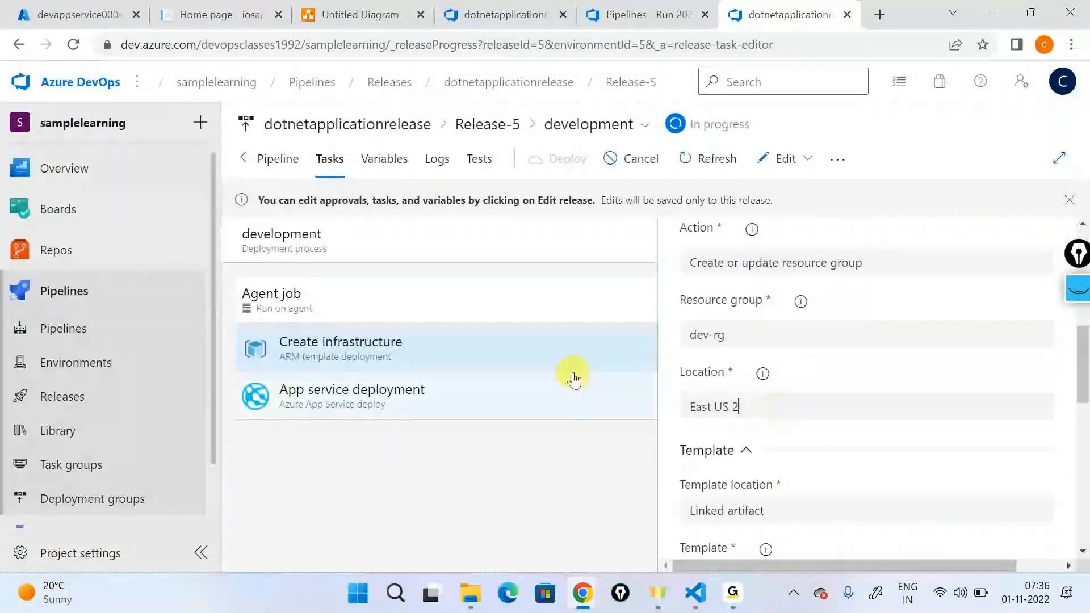
{"action": "left_click_drag", "start_coordinate": [761, 404], "coordinate": [731, 351]}
{"action": "left_click", "coordinate": [722, 339]}
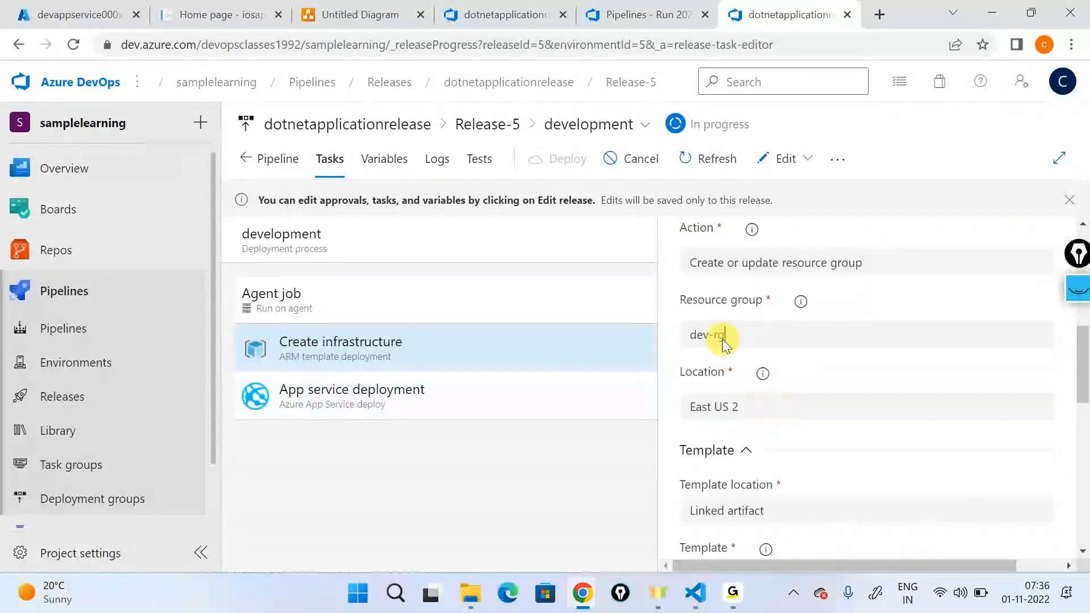
{"action": "triple_click", "coordinate": [722, 339]}
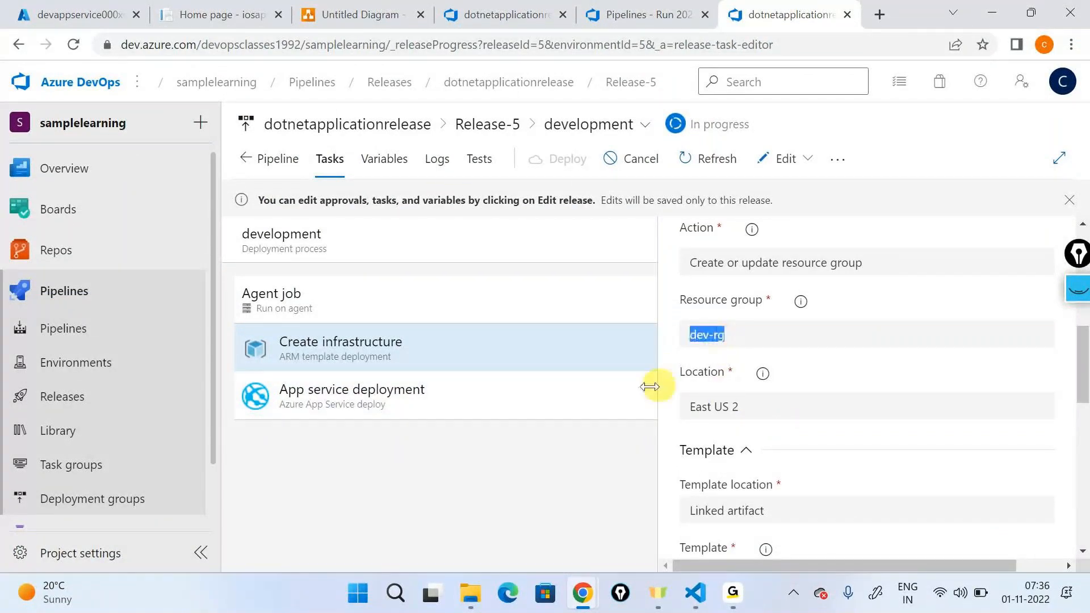
Step: Return to the development stage logs of Release-5 and recheck the Create infrastructure task's progress in its full log
{"action": "left_click", "coordinate": [437, 159]}
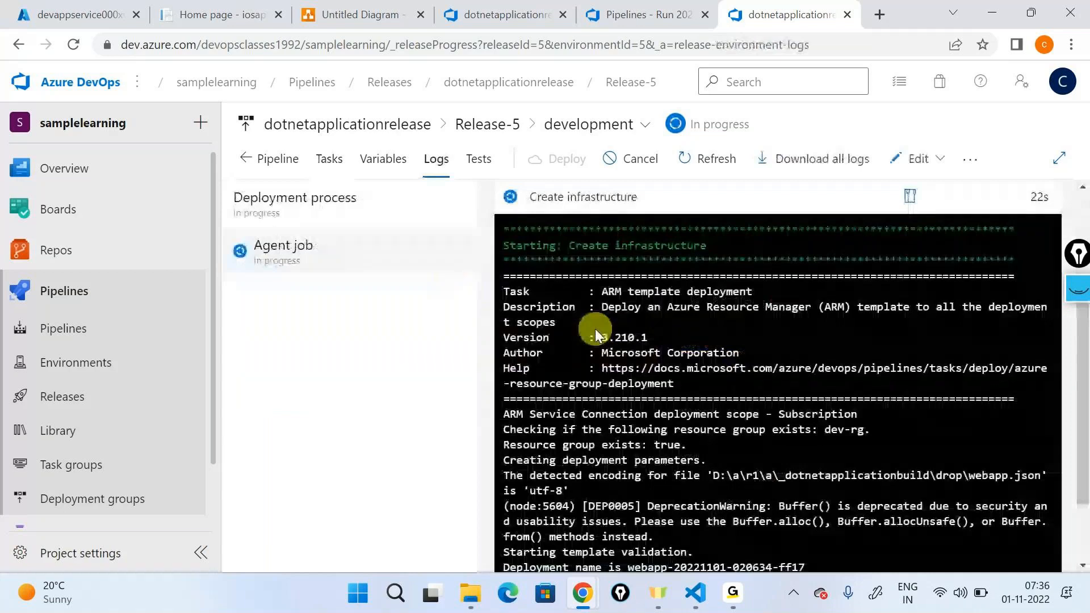
{"action": "scroll", "coordinate": [734, 375], "scroll_direction": "up", "scroll_amount": 3}
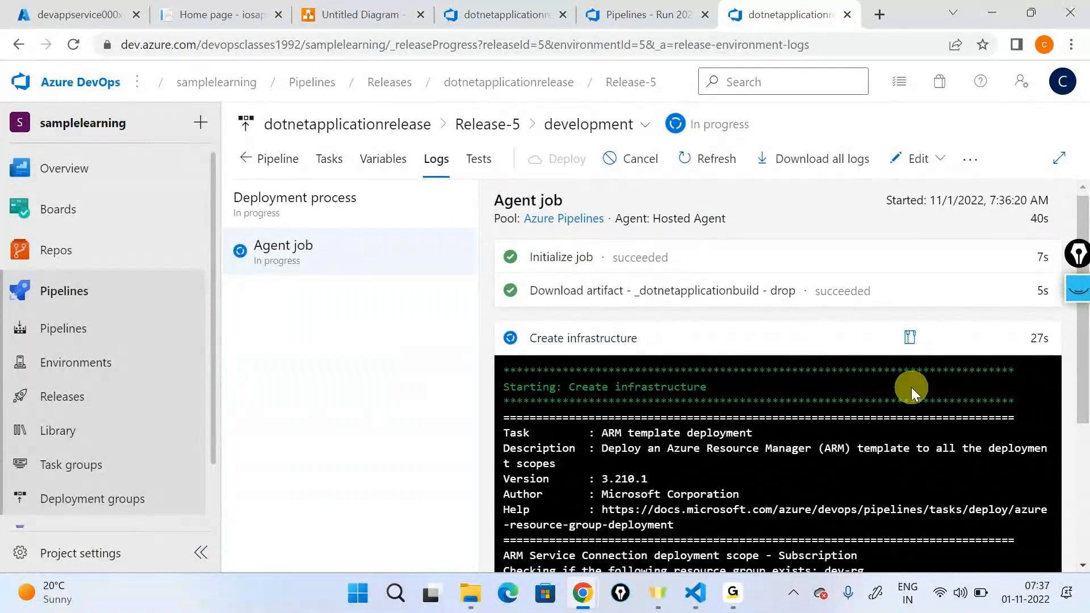
{"action": "scroll", "coordinate": [875, 384], "scroll_direction": "down", "scroll_amount": 4}
{"action": "scroll", "coordinate": [870, 379], "scroll_direction": "up", "scroll_amount": 1}
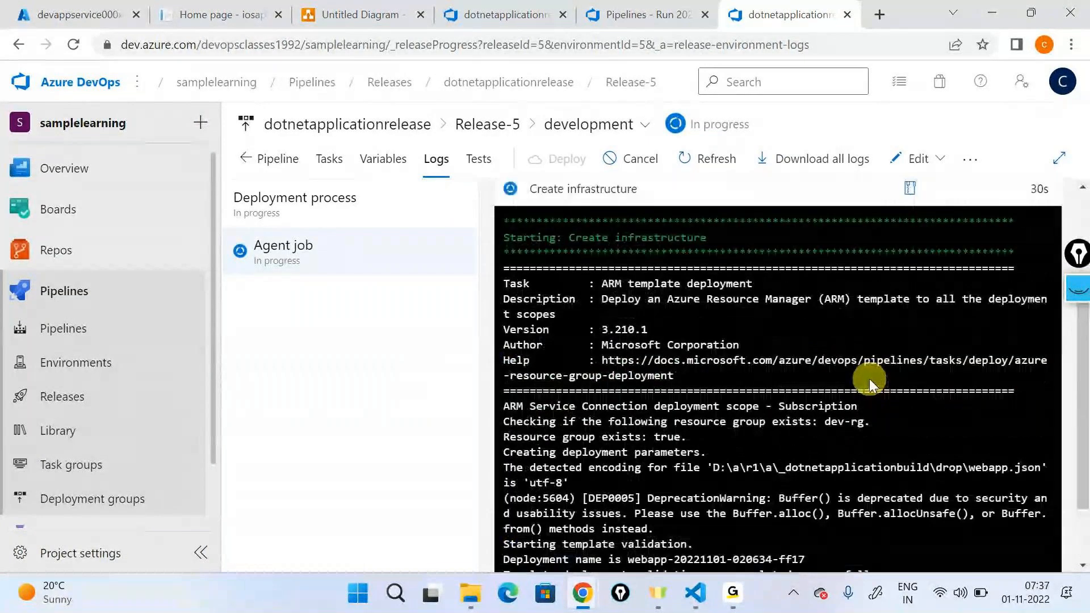
{"action": "scroll", "coordinate": [737, 519], "scroll_direction": "down", "scroll_amount": 1}
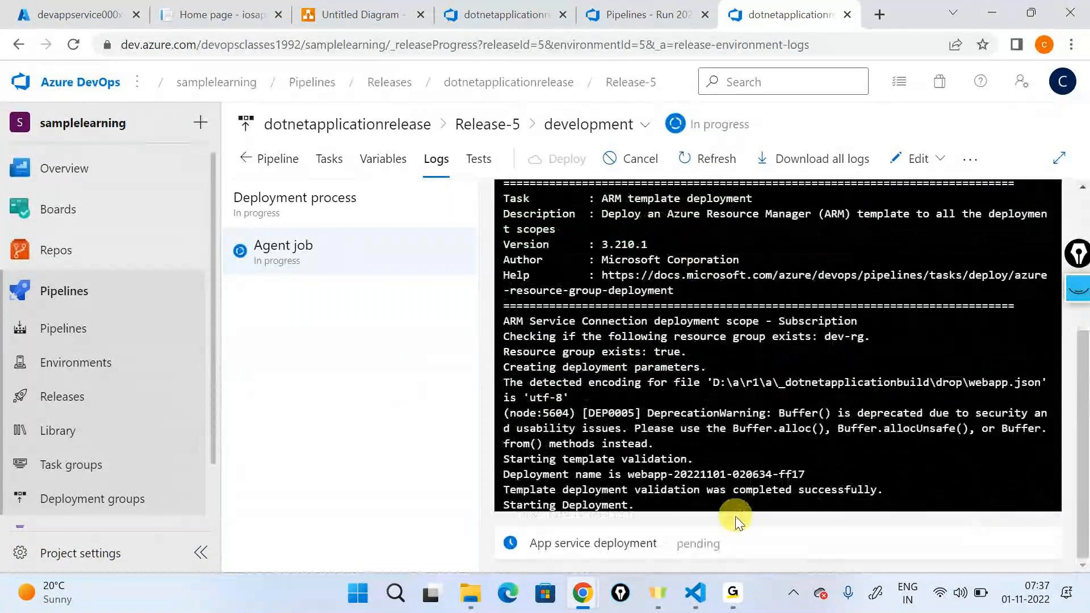
{"action": "scroll", "coordinate": [772, 510], "scroll_direction": "up", "scroll_amount": 4}
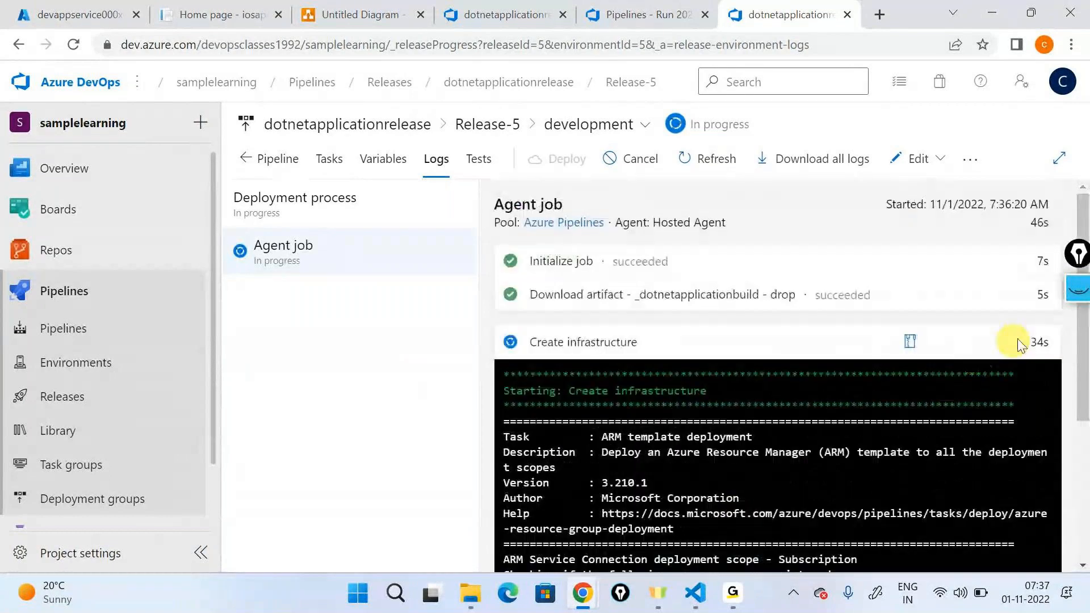
{"action": "left_click", "coordinate": [1006, 343]}
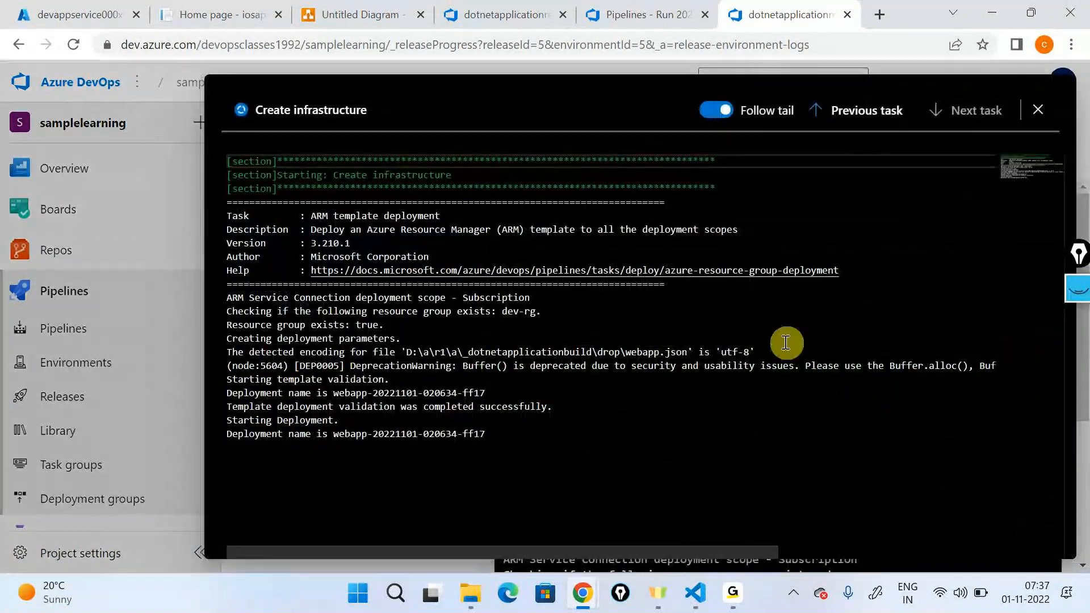
Step: Switch to the Azure portal, open the newest webapp deployment of dev-rg, refresh it and inspect its deployment details
{"action": "left_click", "coordinate": [78, 14]}
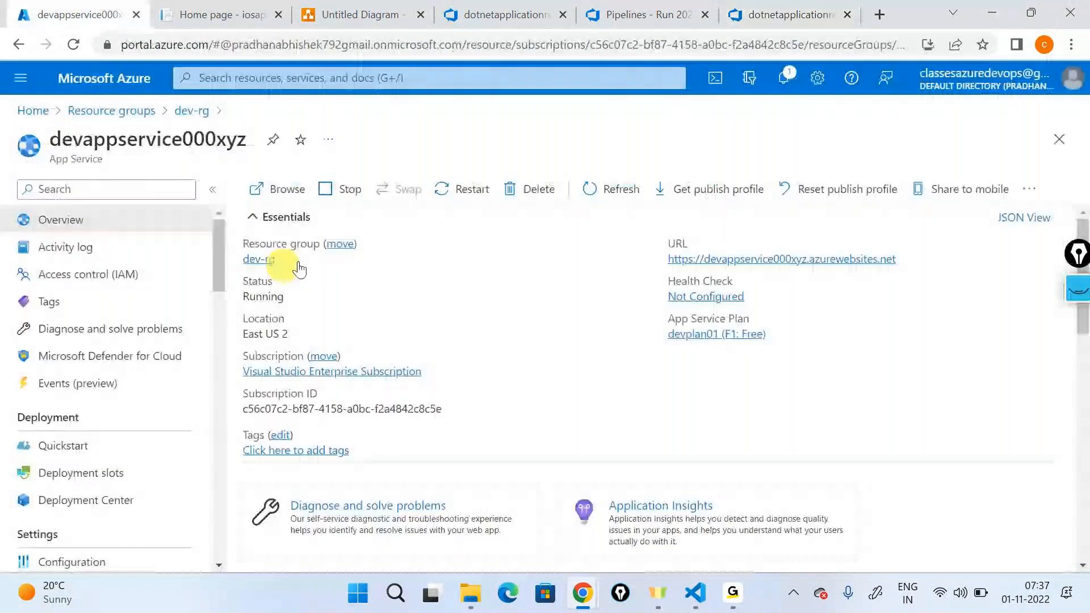
{"action": "left_click", "coordinate": [262, 259]}
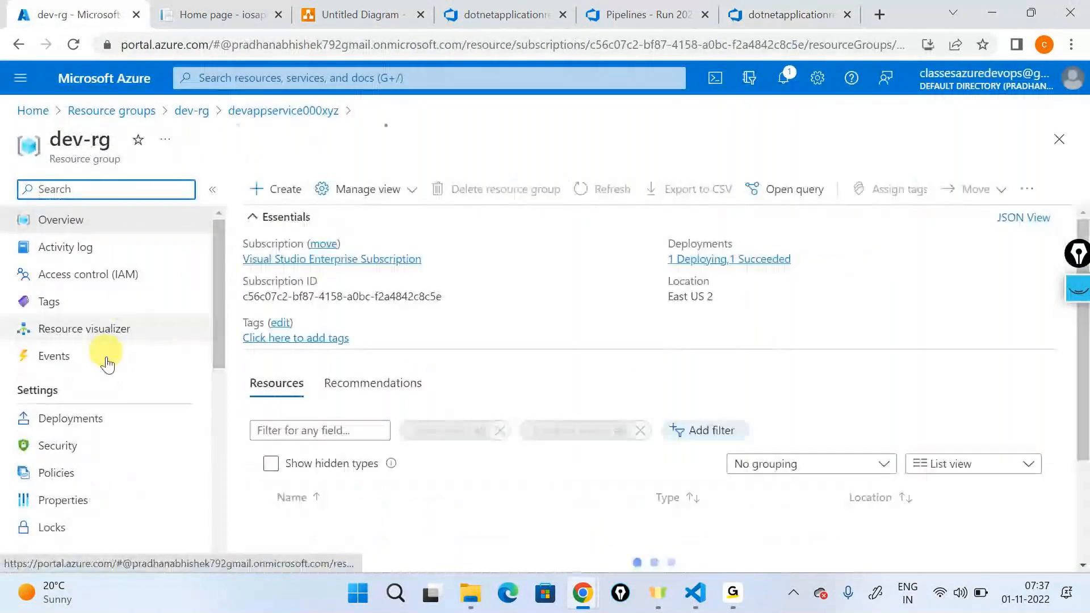
{"action": "left_click", "coordinate": [85, 418]}
{"action": "left_click", "coordinate": [316, 304]}
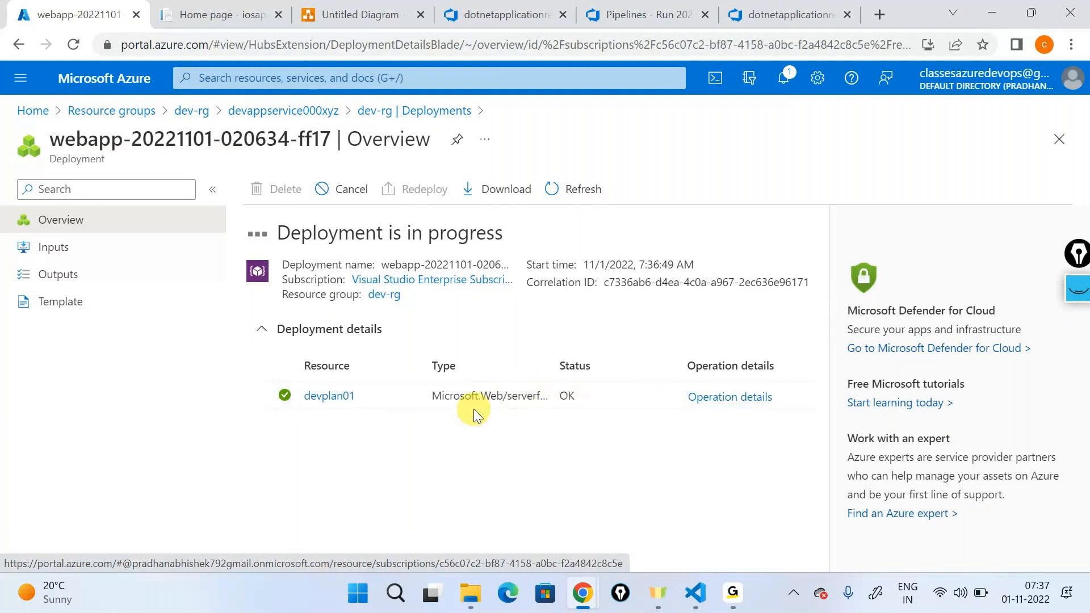
{"action": "left_click", "coordinate": [579, 203]}
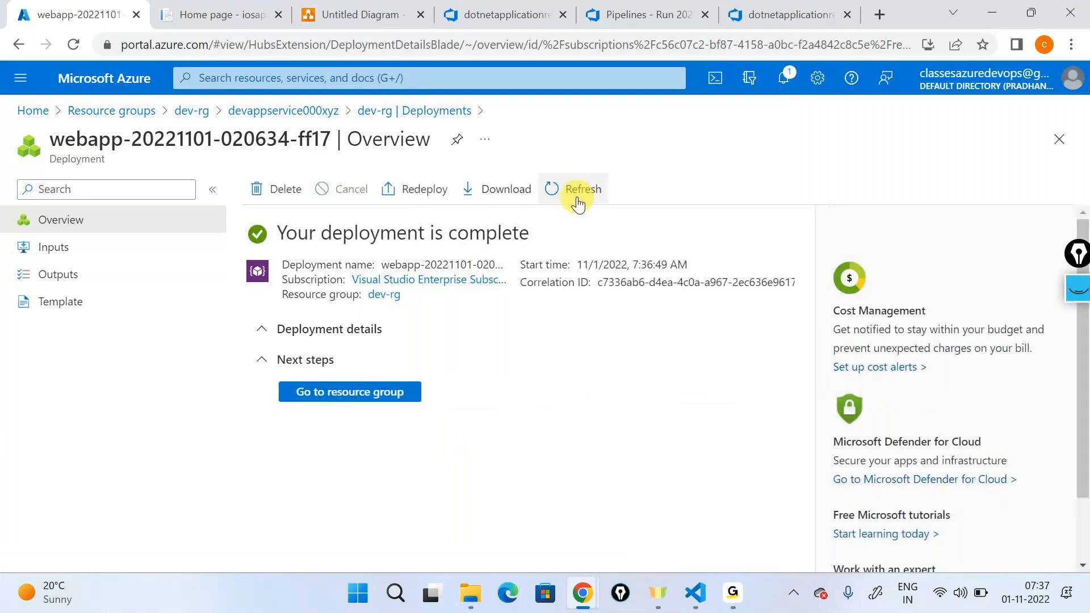
{"action": "left_click", "coordinate": [261, 331]}
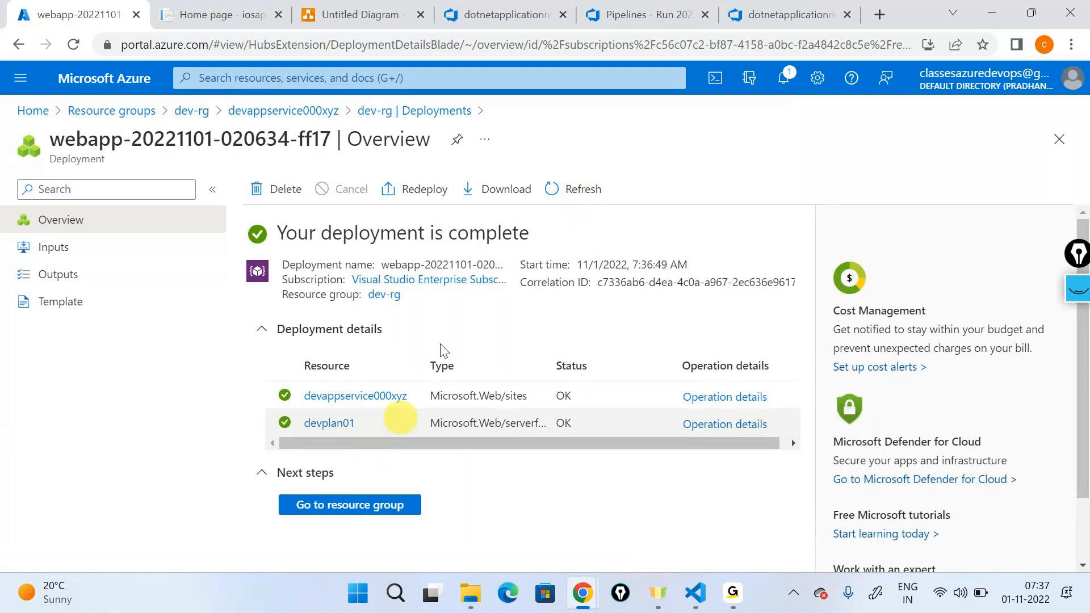
Step: Return to the development stage logs of Release-5 in Azure DevOps and check the App service deployment task
{"action": "left_click", "coordinate": [775, 16]}
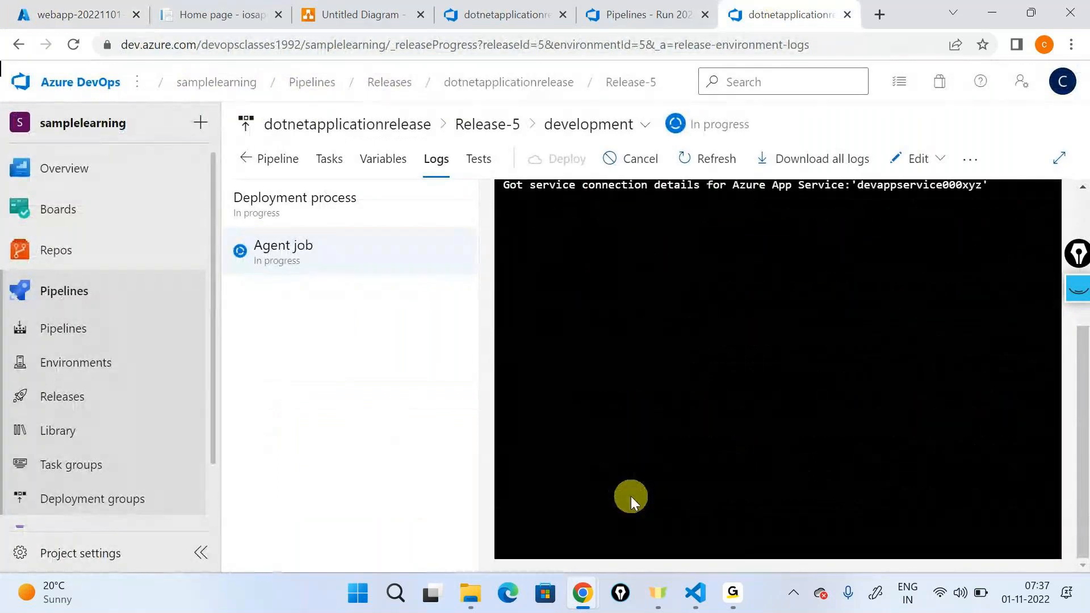
{"action": "mouse_move", "coordinate": [733, 594]}
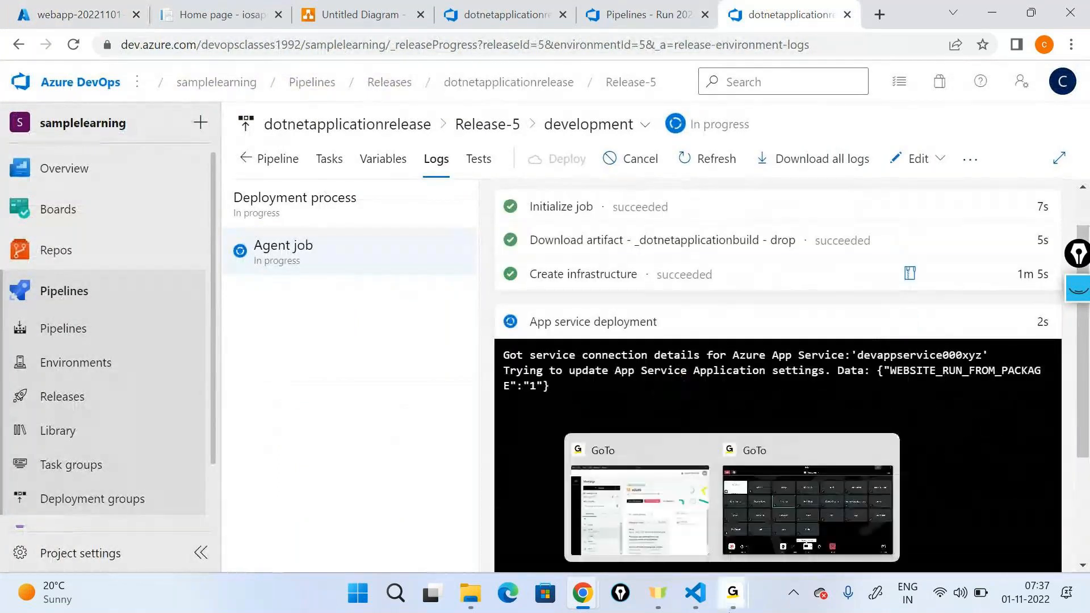
{"action": "left_click", "coordinate": [778, 471]}
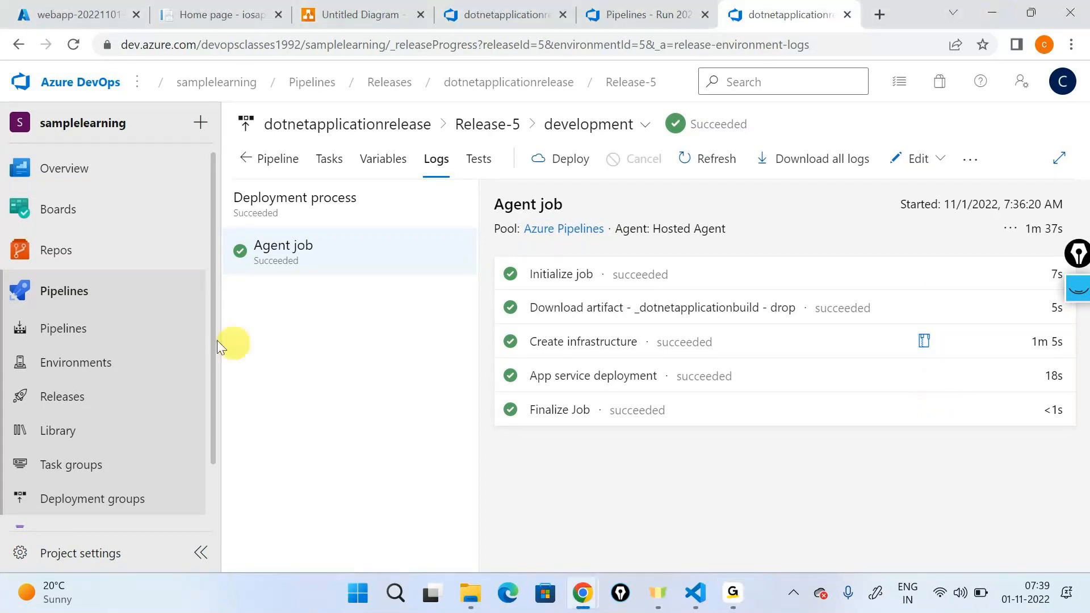
Step: Open the dotnetapplicationbuild pipeline for editing and review its build tasks from Restore to Publish Artifact
{"action": "left_click", "coordinate": [94, 334]}
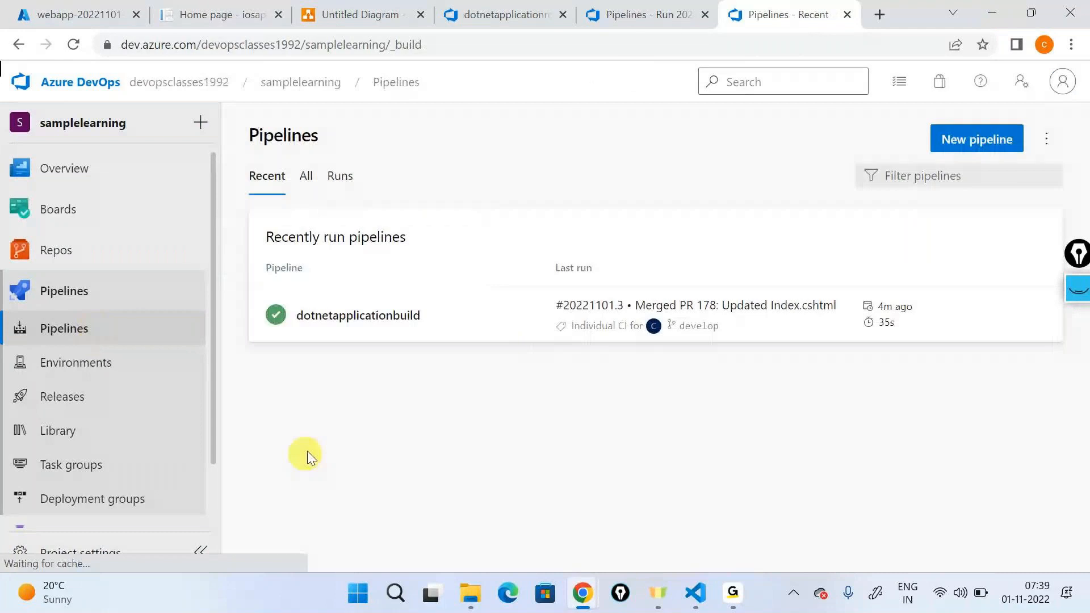
{"action": "left_click", "coordinate": [862, 275]}
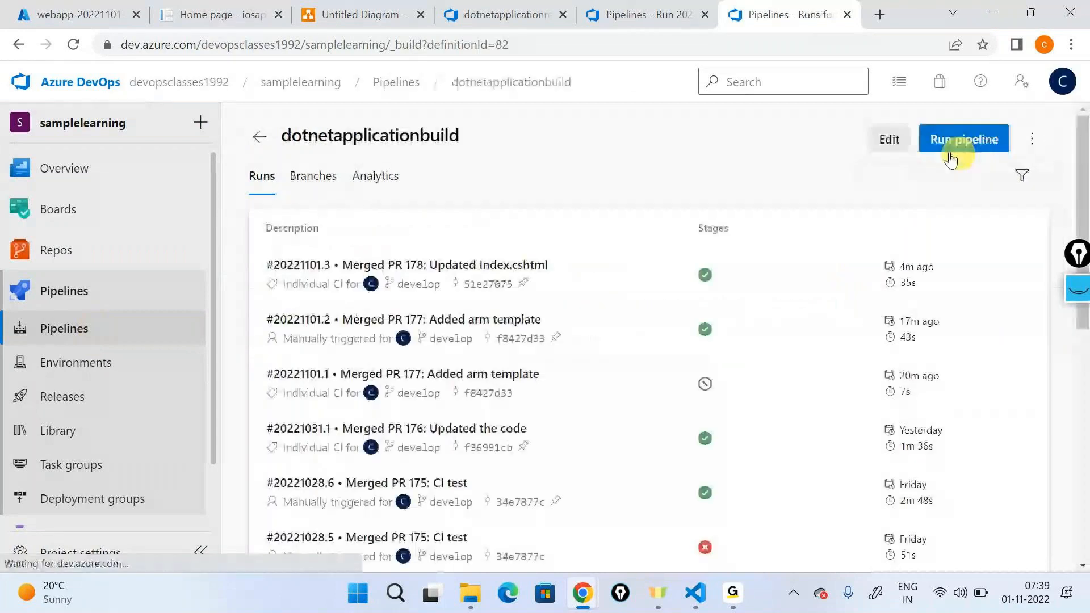
{"action": "left_click", "coordinate": [889, 139]}
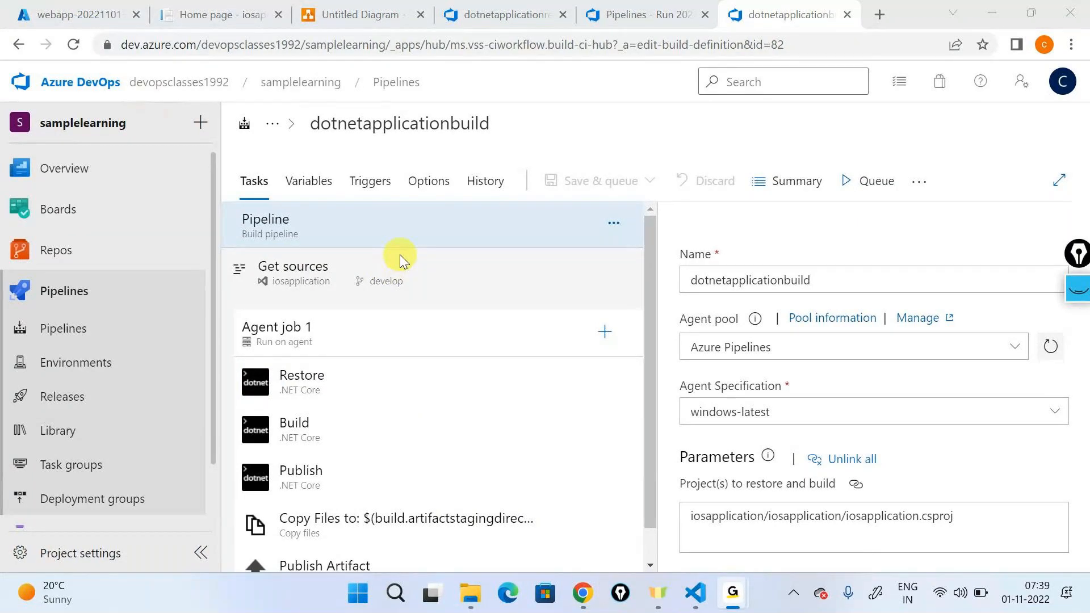
{"action": "scroll", "coordinate": [399, 255], "scroll_direction": "down", "scroll_amount": 1}
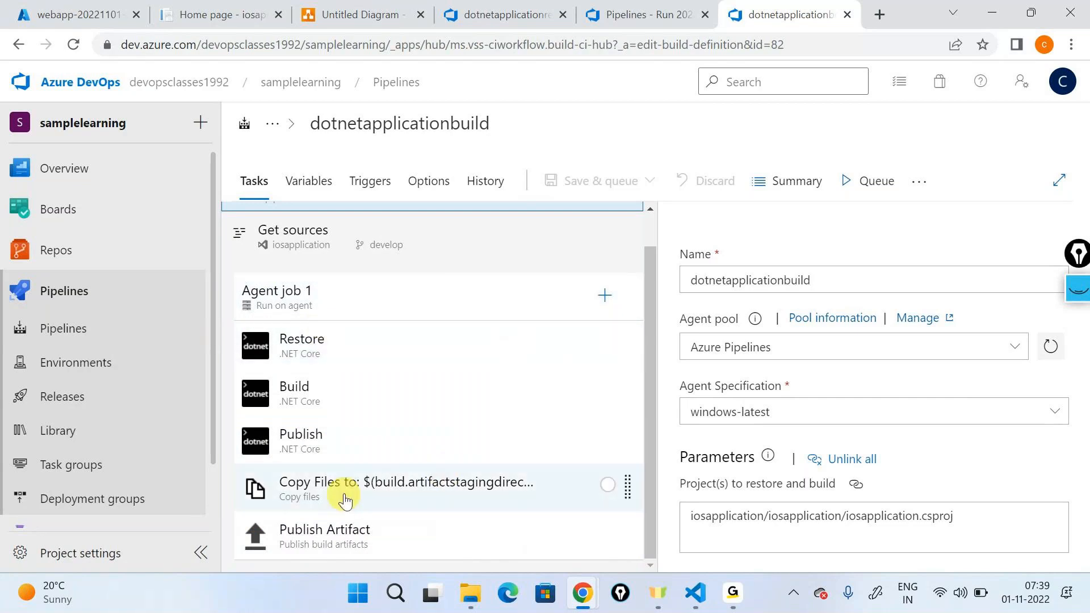
Step: Start a new pipeline in the classic editor using Azure Repos Git, project samplelearning, repository iosapplication and branch main
{"action": "left_click", "coordinate": [88, 335]}
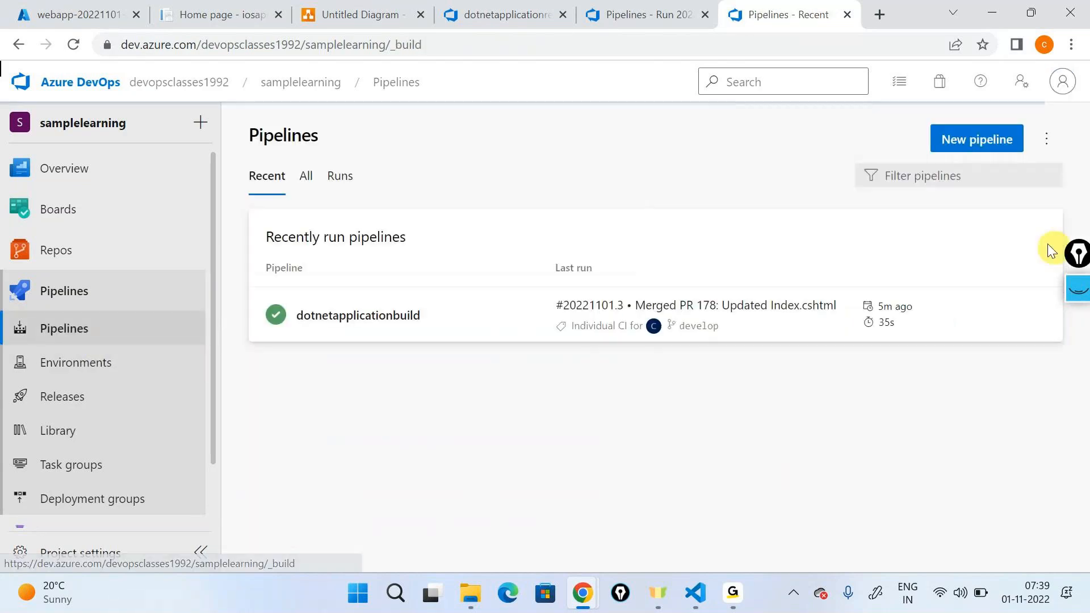
{"action": "left_click", "coordinate": [977, 139]}
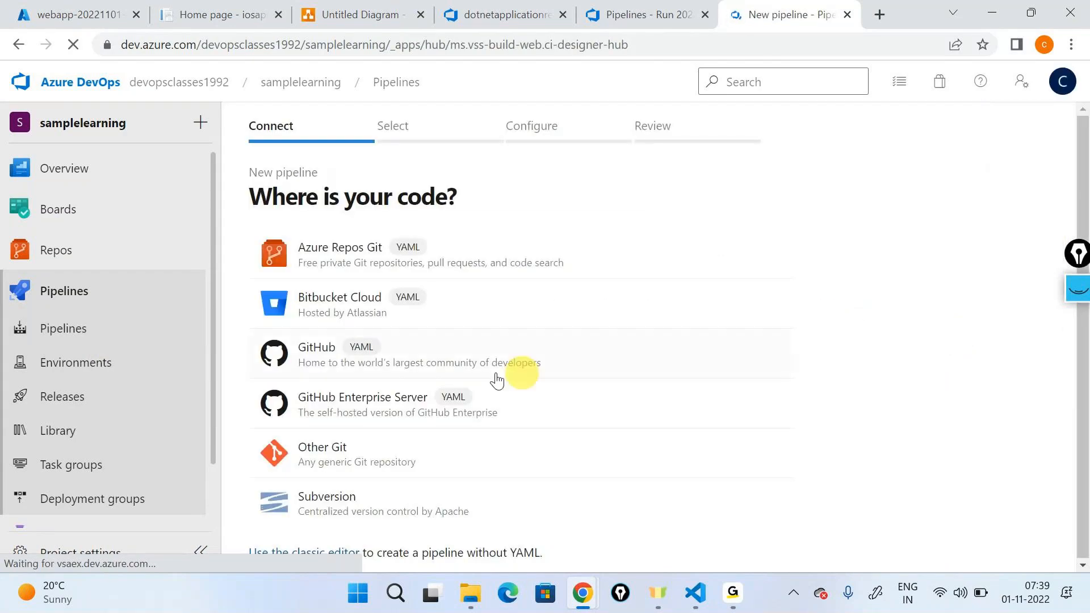
{"action": "left_click", "coordinate": [336, 552]}
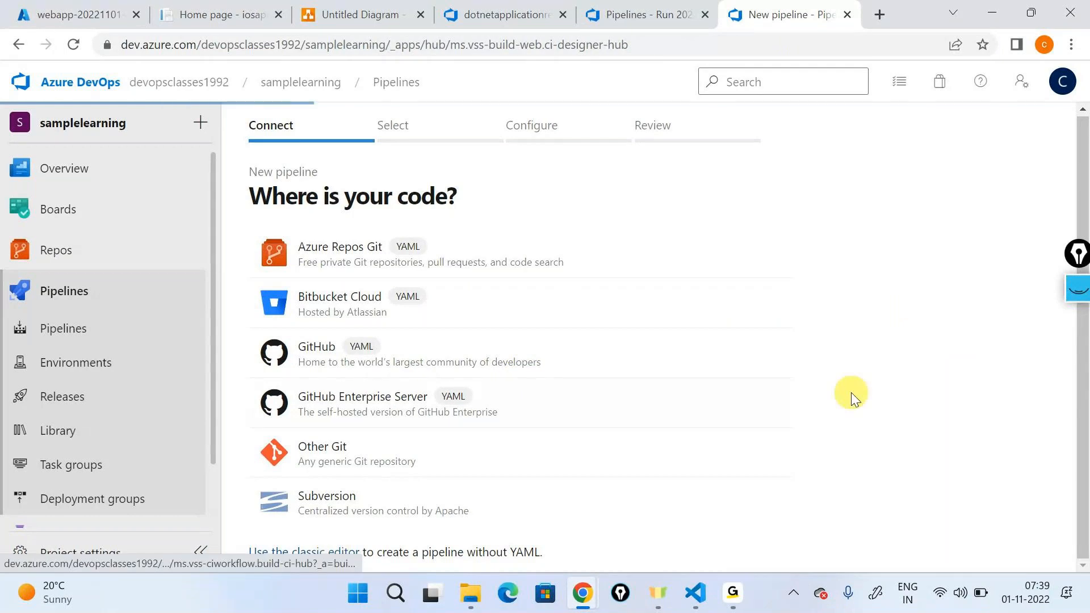
{"action": "scroll", "coordinate": [816, 383], "scroll_direction": "down", "scroll_amount": 1}
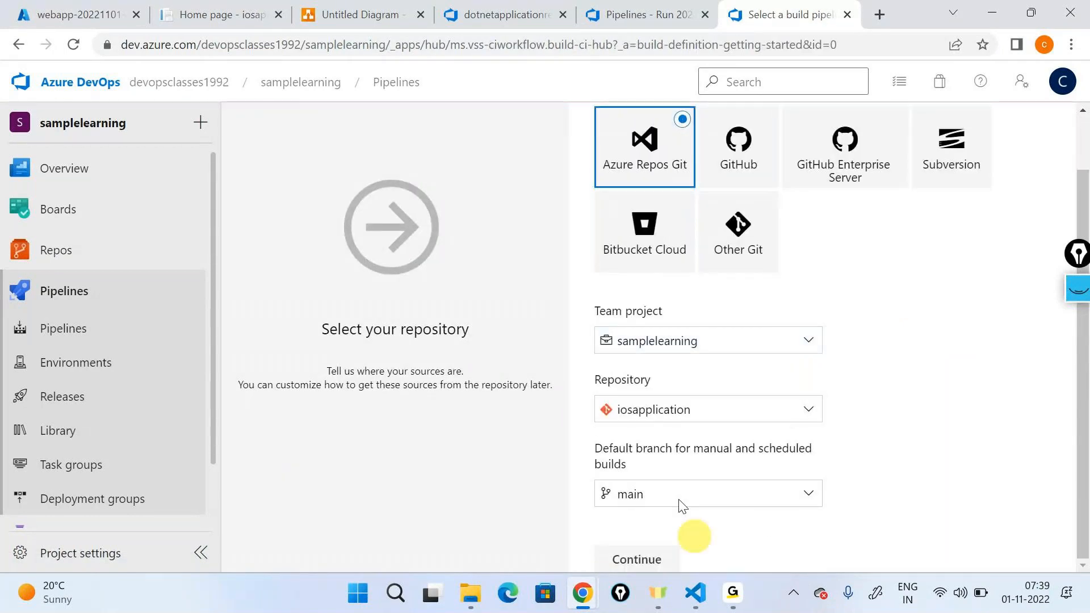
{"action": "left_click", "coordinate": [645, 561]}
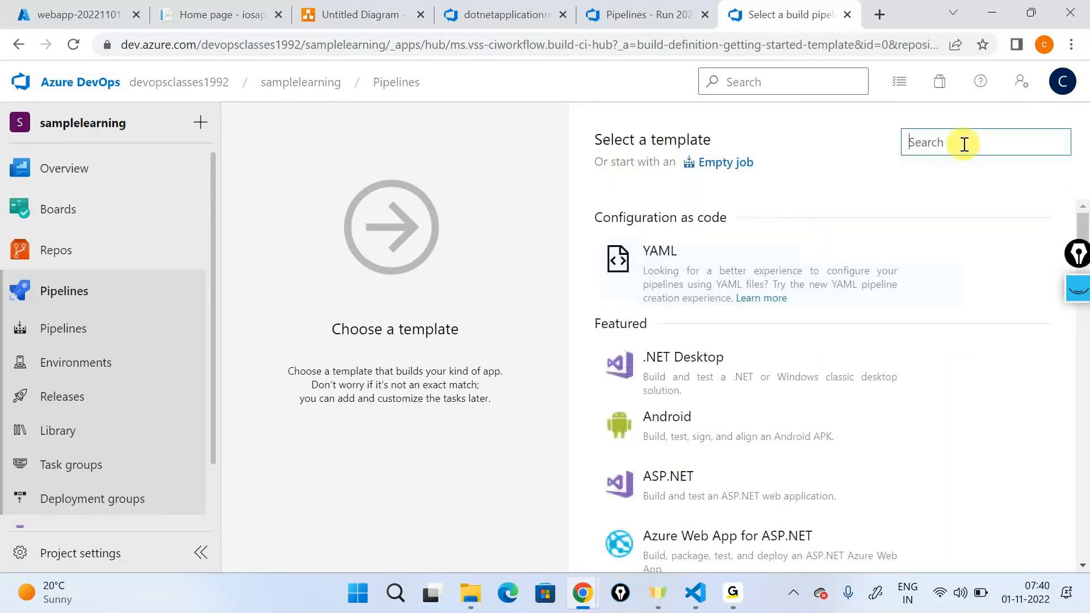
Step: Apply the ASP.NET Core template to the new pipeline and review its default tasks
{"action": "scroll", "coordinate": [838, 315], "scroll_direction": "down", "scroll_amount": 9}
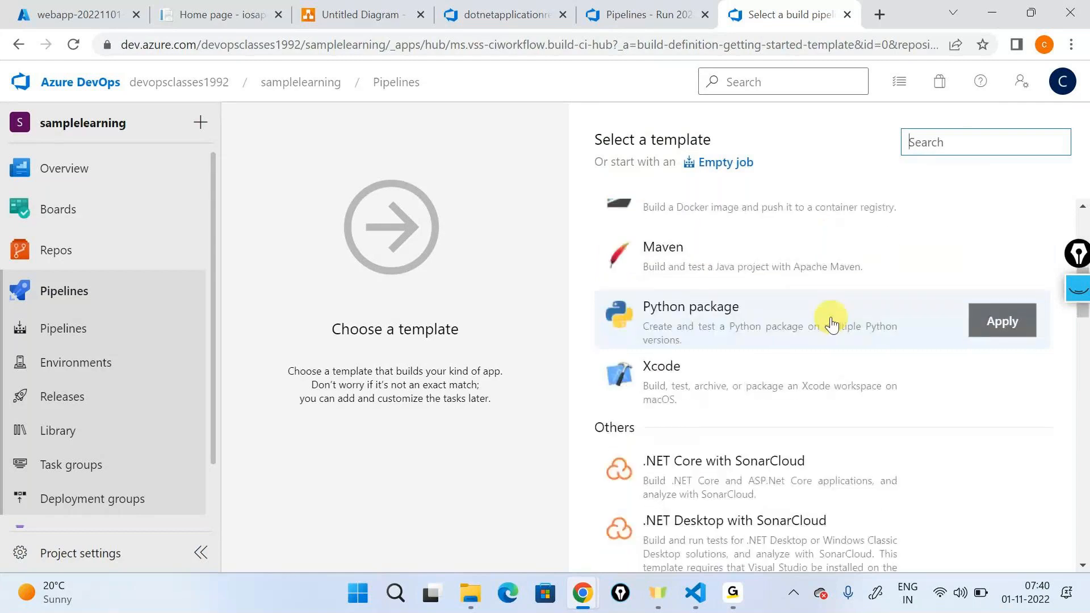
{"action": "scroll", "coordinate": [832, 321], "scroll_direction": "down", "scroll_amount": 5}
{"action": "left_click", "coordinate": [1002, 316]}
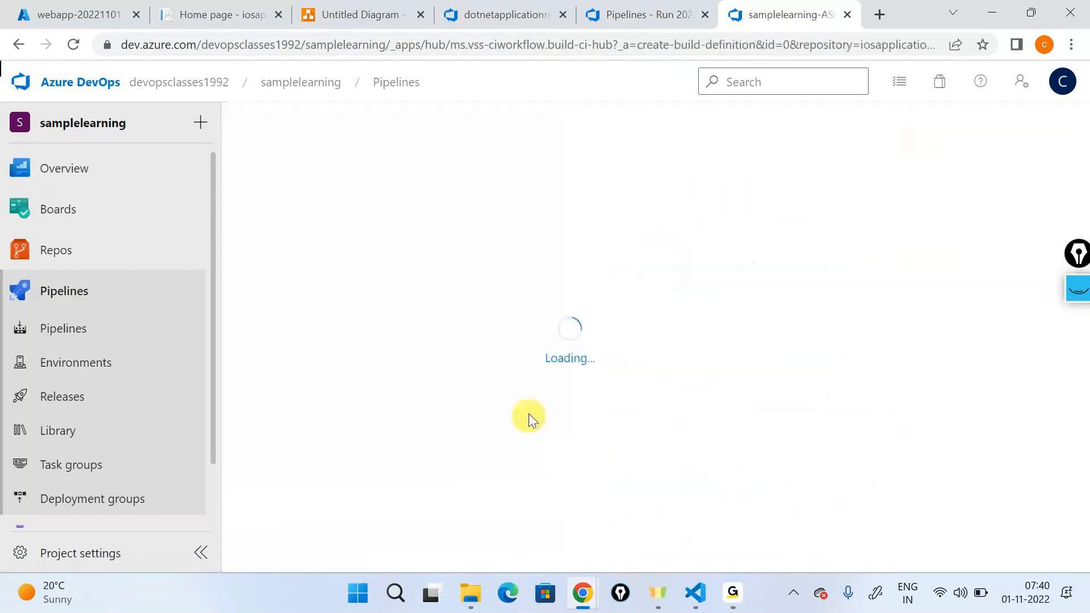
{"action": "scroll", "coordinate": [454, 359], "scroll_direction": "down", "scroll_amount": 1}
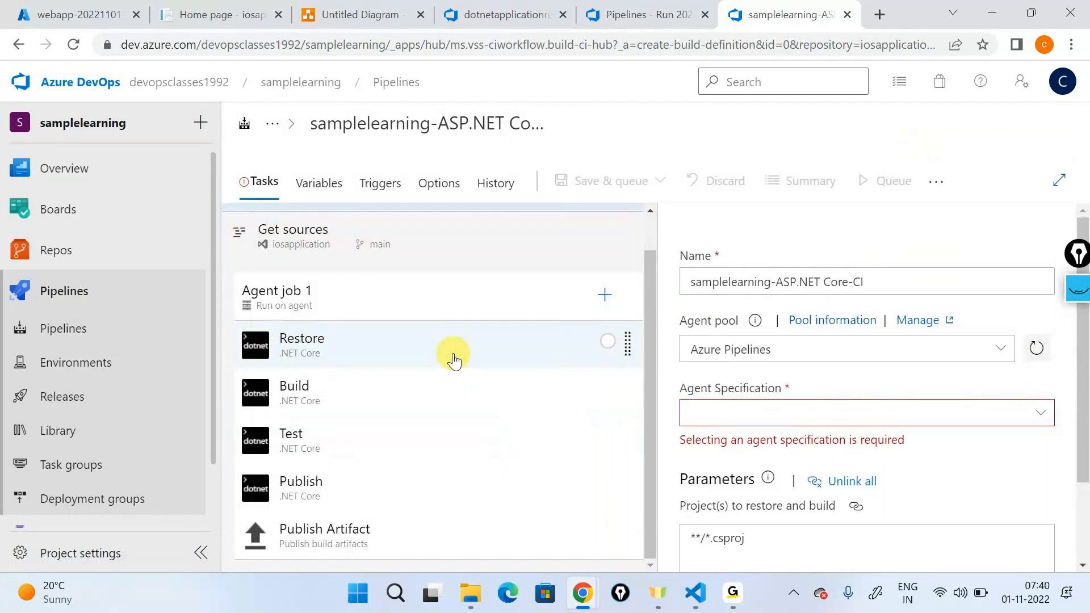
Step: Leave the new pipeline without saving and reopen dotnetapplicationbuild for editing to review its tasks
{"action": "left_click", "coordinate": [85, 330]}
{"action": "left_click", "coordinate": [619, 362]}
{"action": "left_click", "coordinate": [486, 310]}
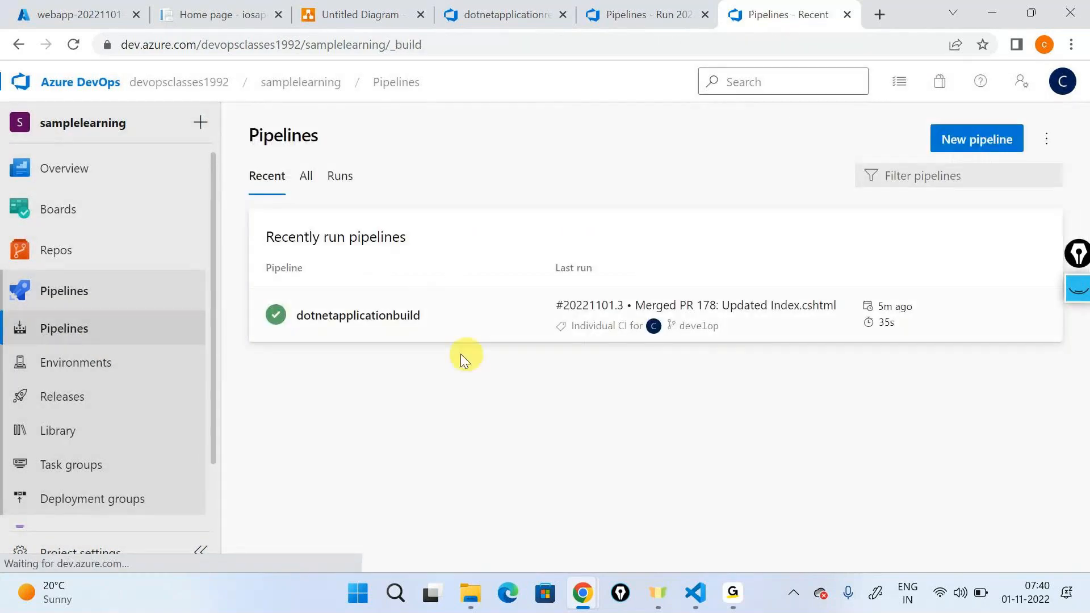
{"action": "left_click", "coordinate": [890, 140]}
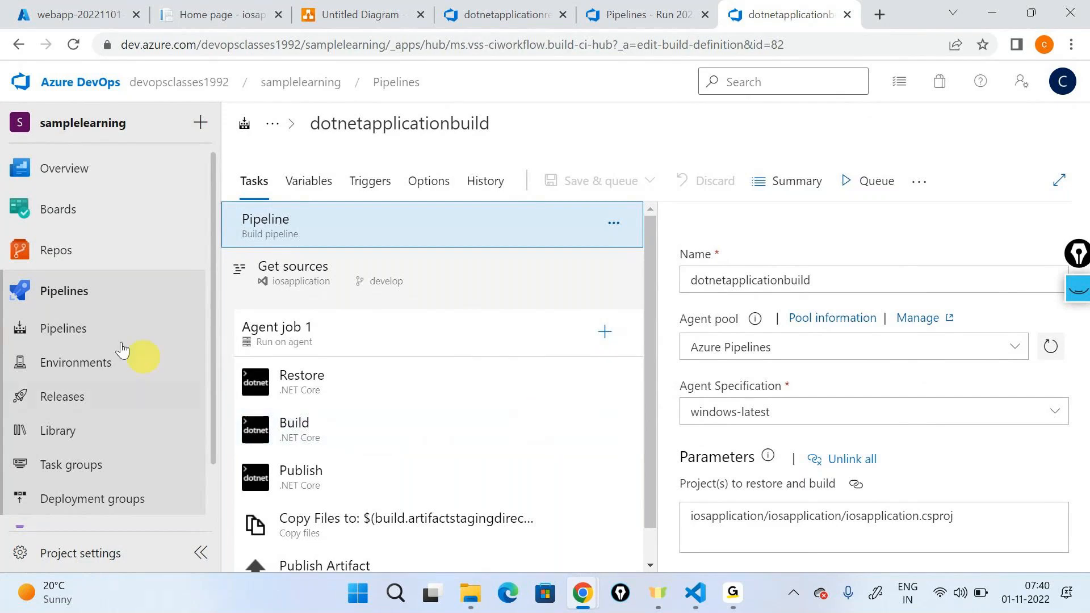
Step: Open the files of the iosapplication repository and switch to the develop branch
{"action": "left_click", "coordinate": [156, 260]}
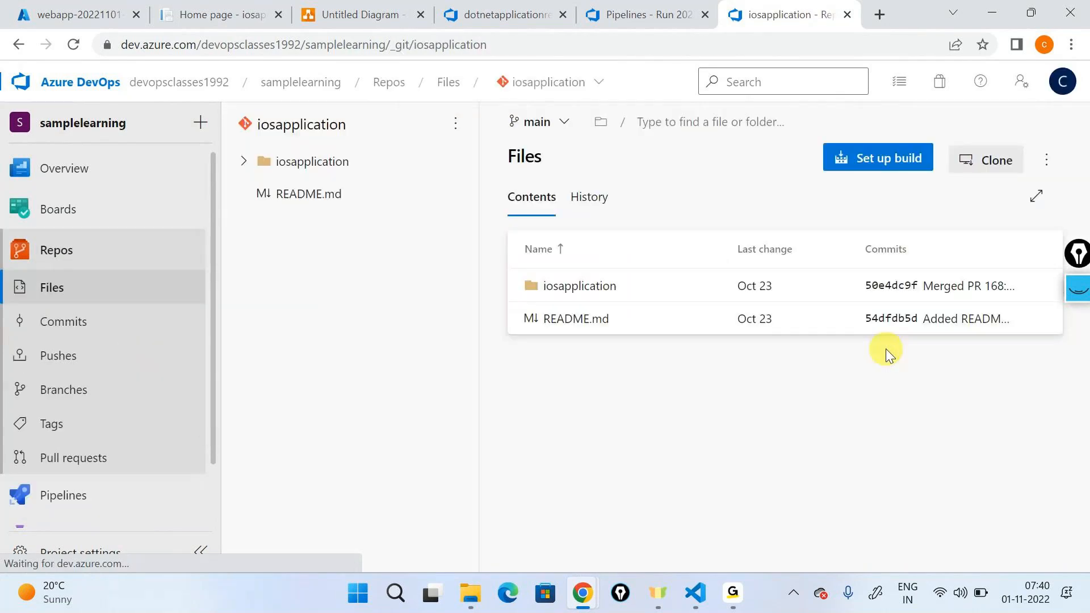
{"action": "left_click", "coordinate": [560, 138]}
{"action": "left_click", "coordinate": [558, 278]}
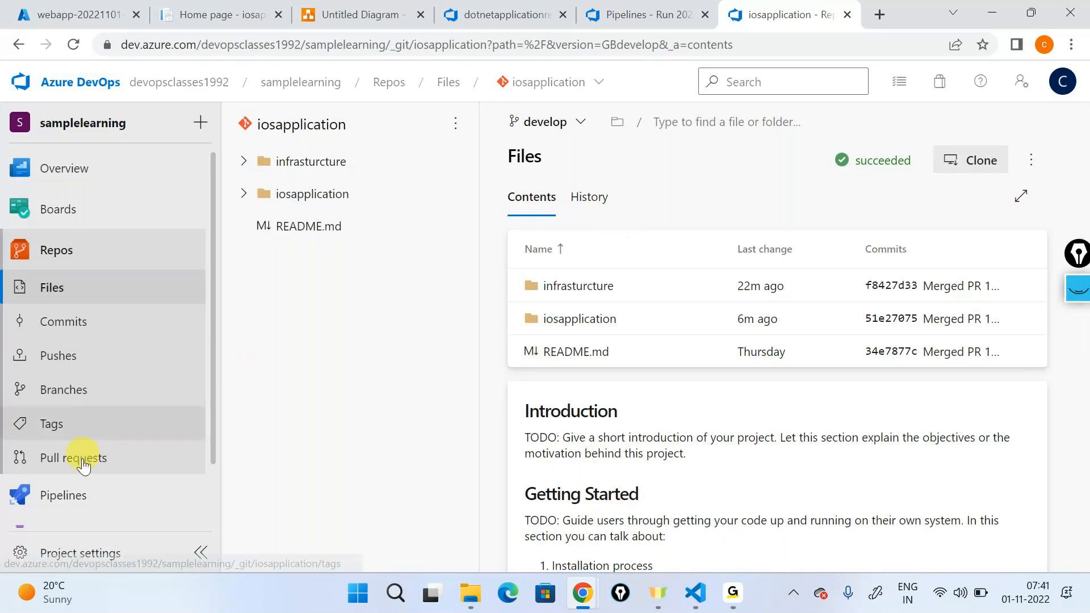
Step: Close the browser tab with the old pipeline run and open the project's Pipelines page in a new tab
{"action": "mouse_move", "coordinate": [158, 483]}
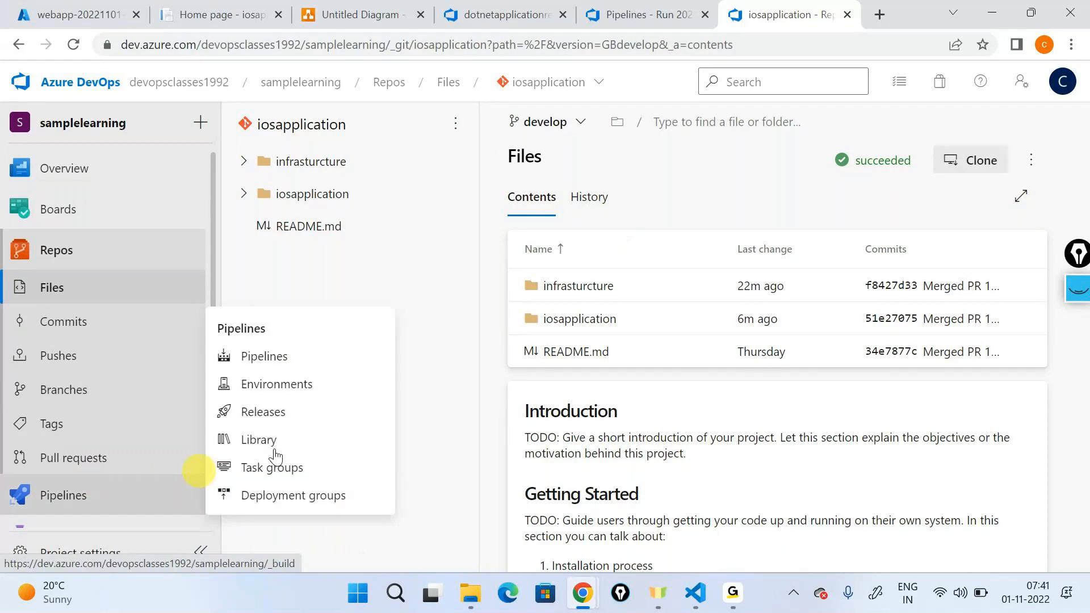
{"action": "left_click", "coordinate": [705, 16]}
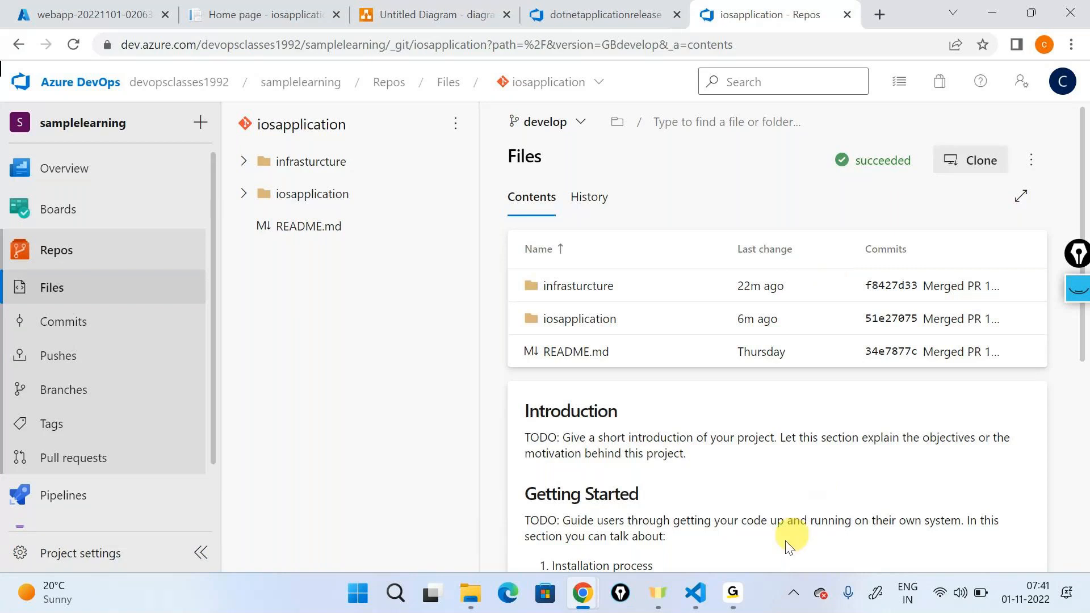
{"action": "mouse_move", "coordinate": [733, 593]}
{"action": "left_click", "coordinate": [796, 471]}
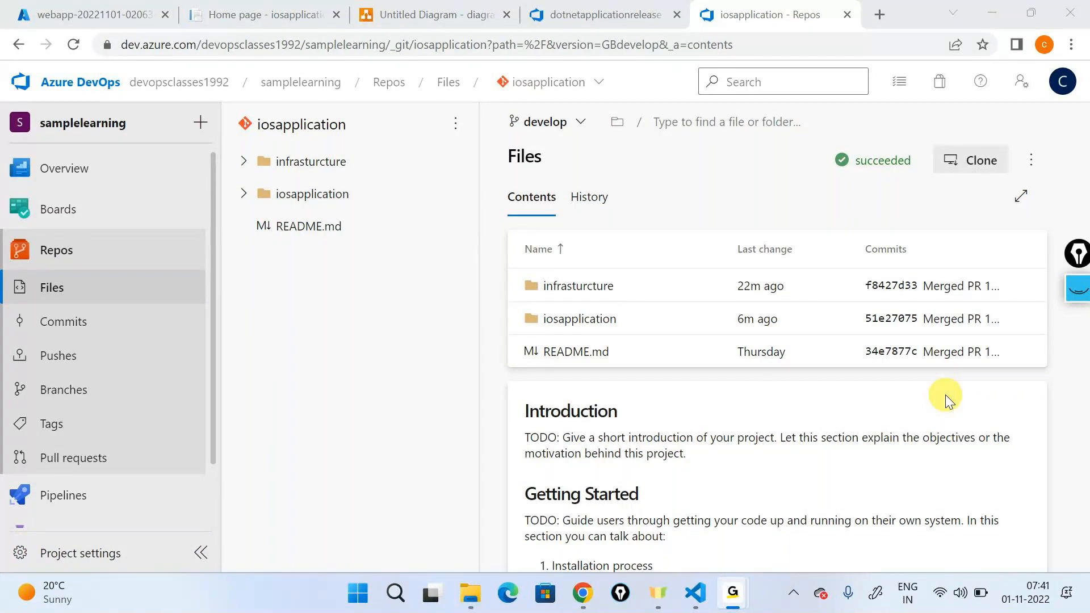
{"action": "mouse_move", "coordinate": [112, 513]}
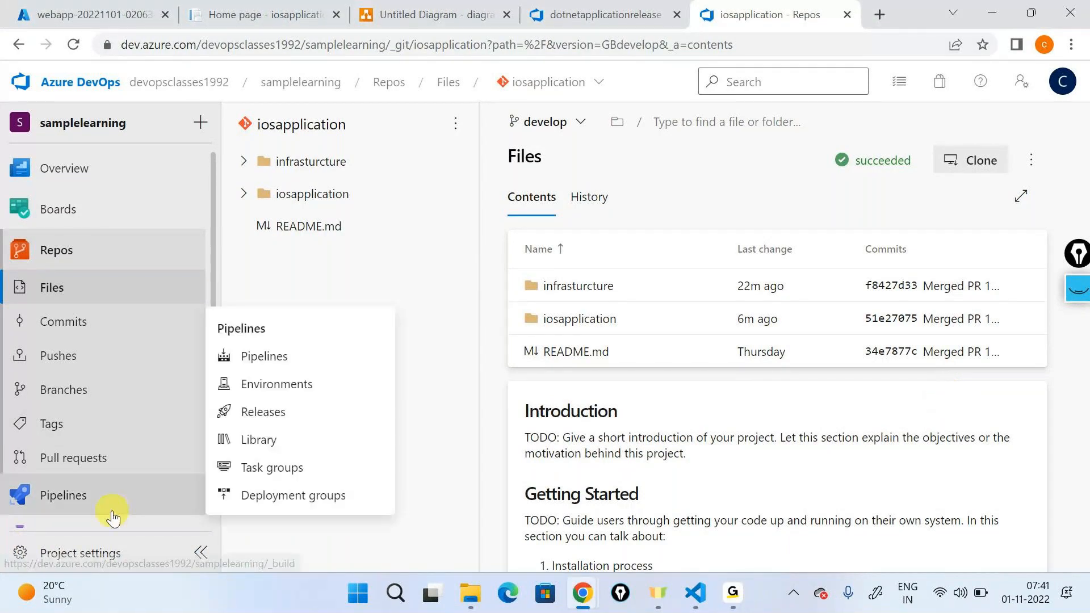
{"action": "right_click", "coordinate": [251, 362]}
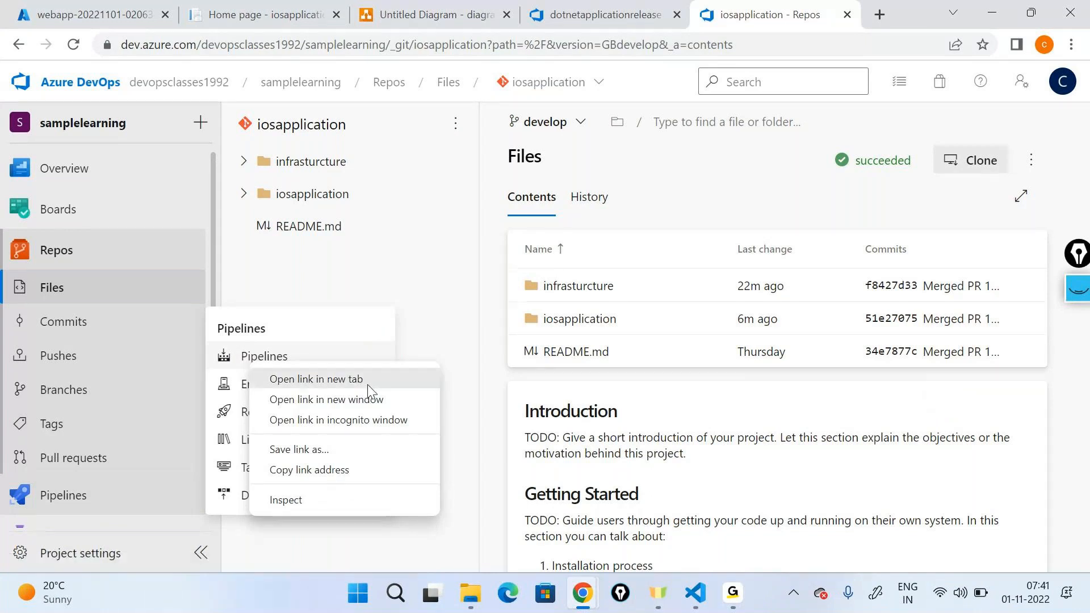
{"action": "left_click", "coordinate": [367, 379]}
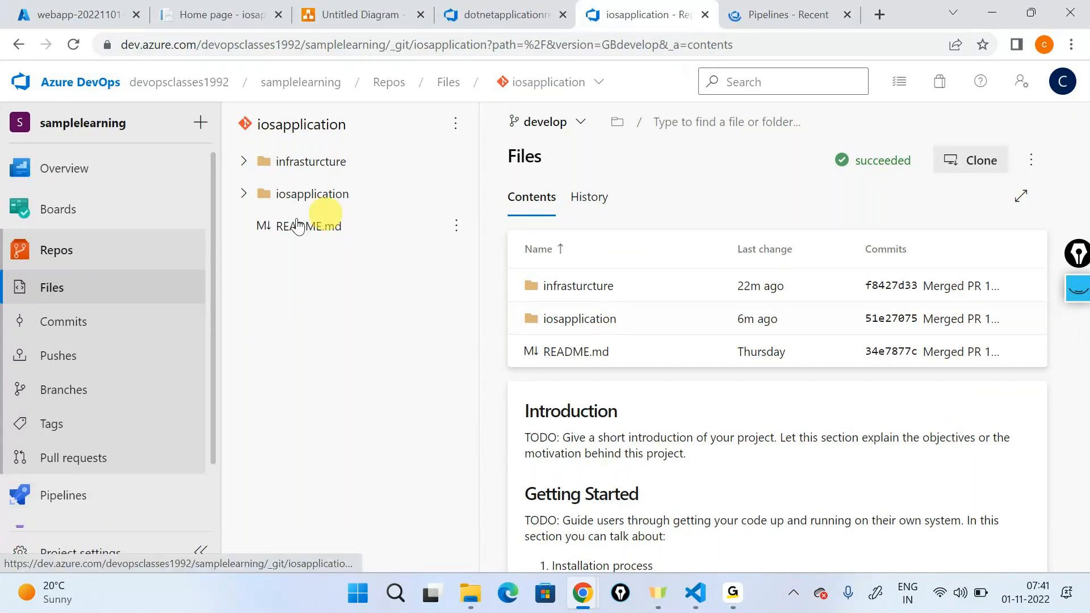
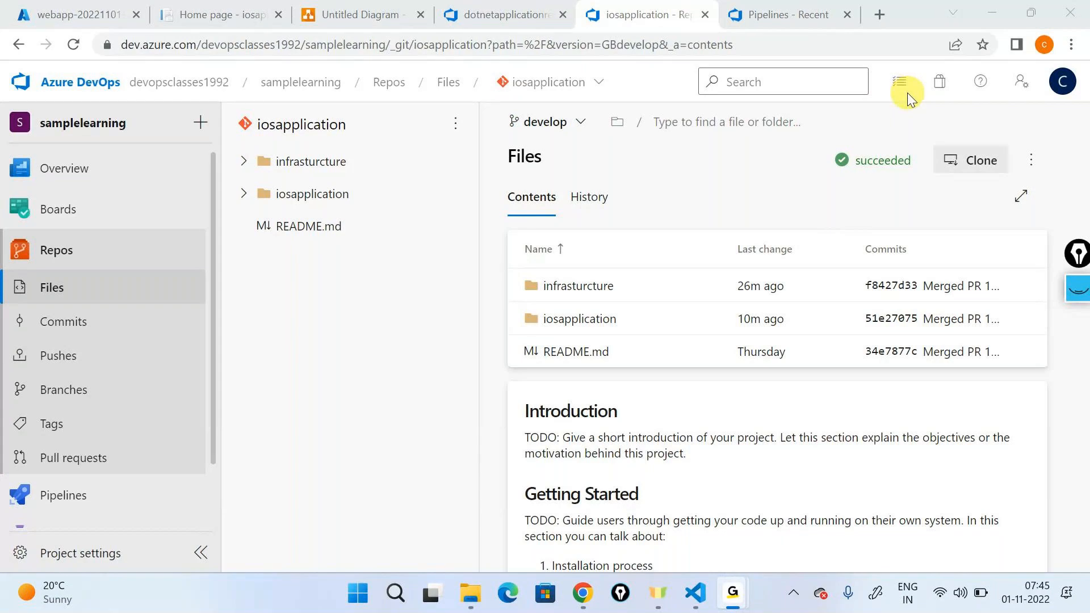
Step: Open the dotnetapplicationrelease release pipeline for editing and show the tasks of its development stage
{"action": "left_click", "coordinate": [975, 15]}
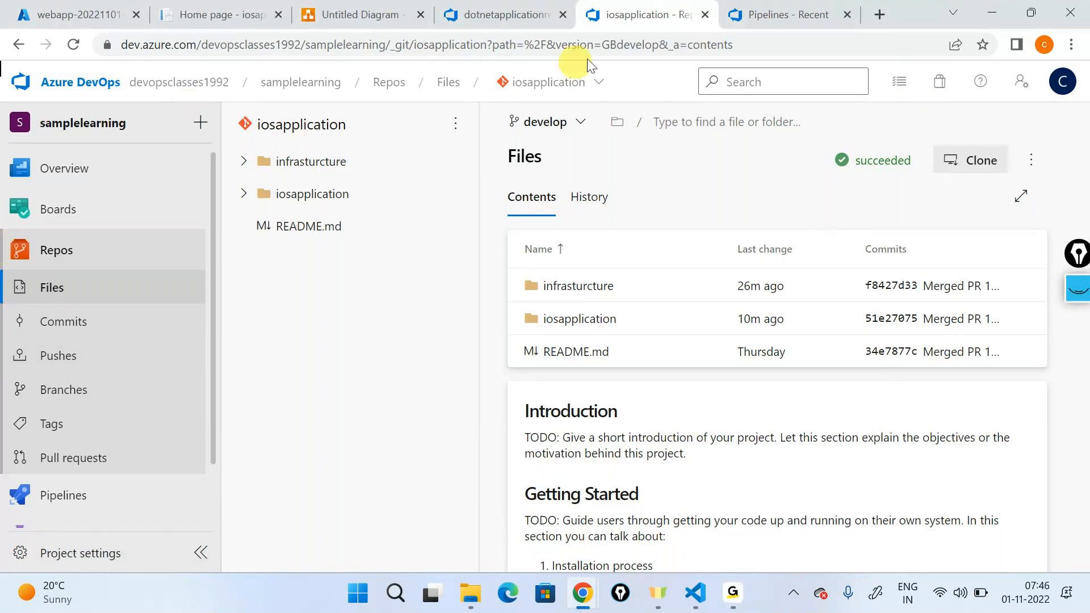
{"action": "mouse_move", "coordinate": [85, 507]}
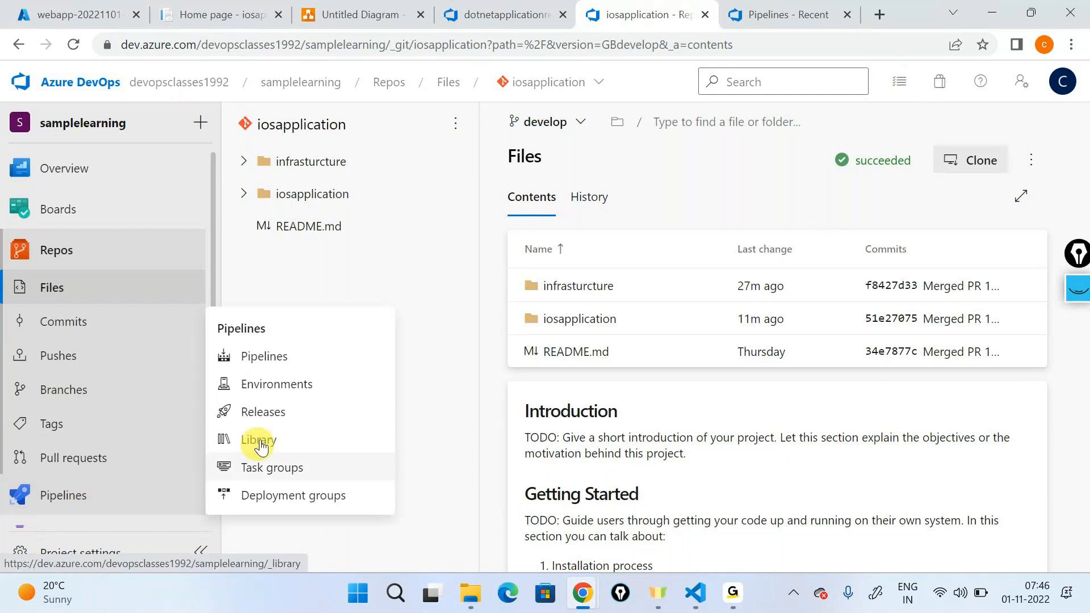
{"action": "left_click", "coordinate": [263, 413]}
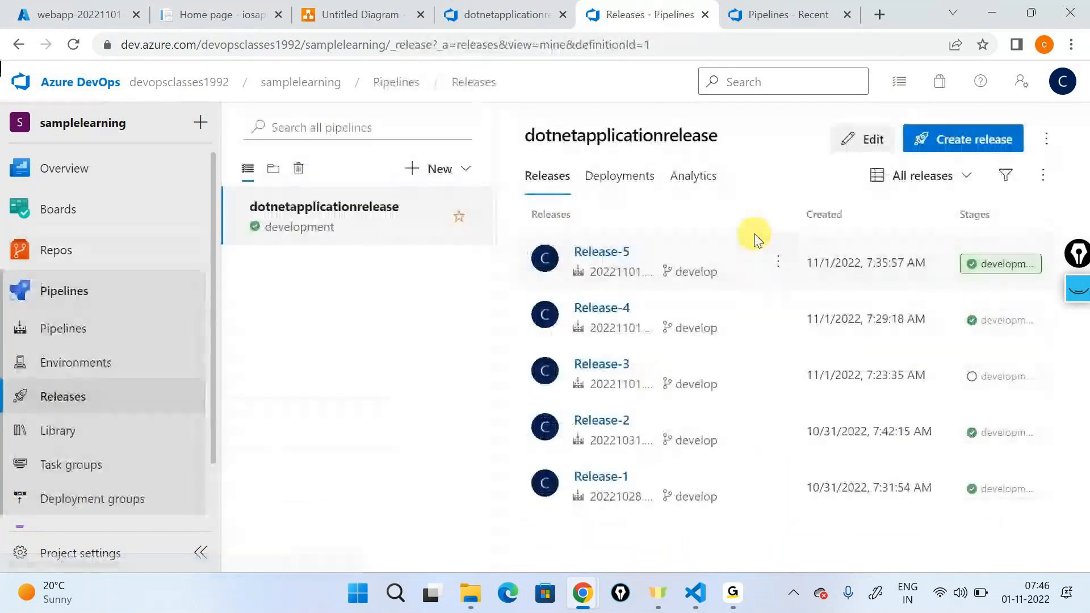
{"action": "left_click", "coordinate": [863, 140]}
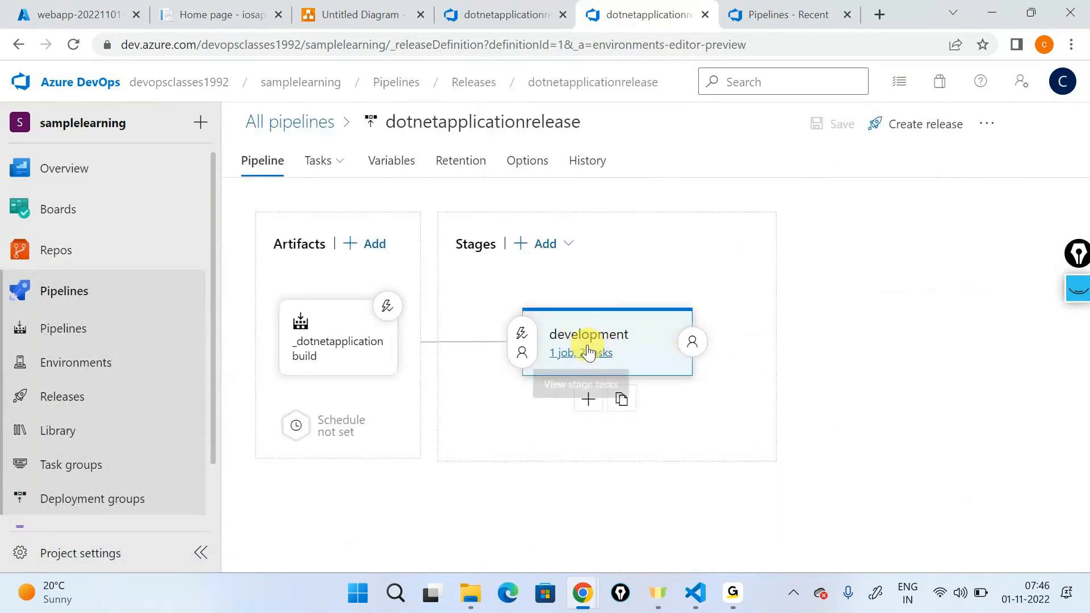
{"action": "left_click", "coordinate": [588, 353]}
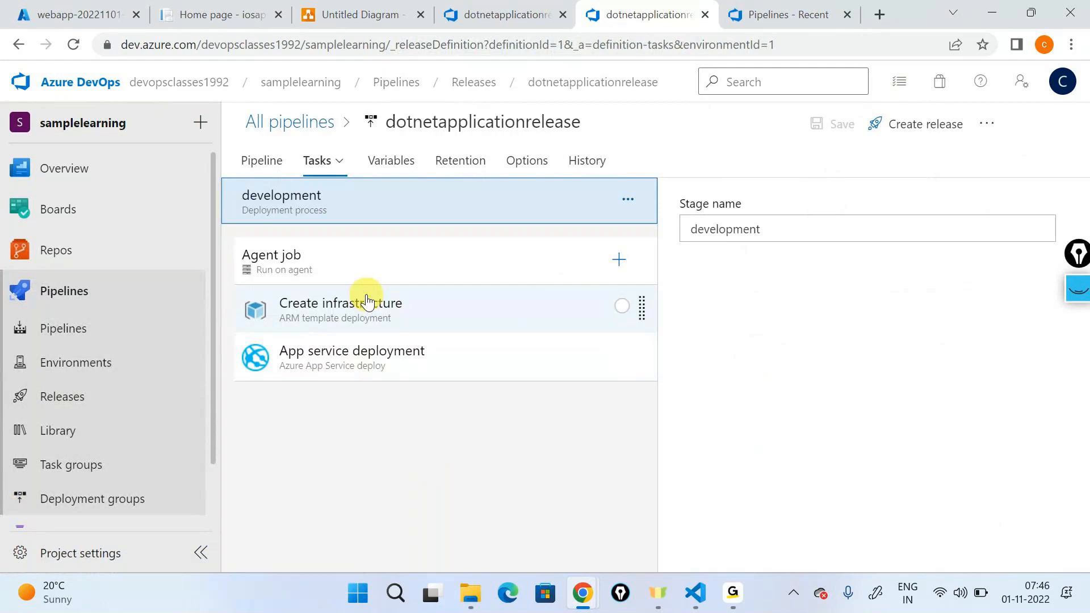
Step: Review the settings of the development stage's Create infrastructure and App service deployment tasks
{"action": "left_click", "coordinate": [365, 303]}
{"action": "left_click", "coordinate": [360, 353]}
{"action": "left_click", "coordinate": [357, 314]}
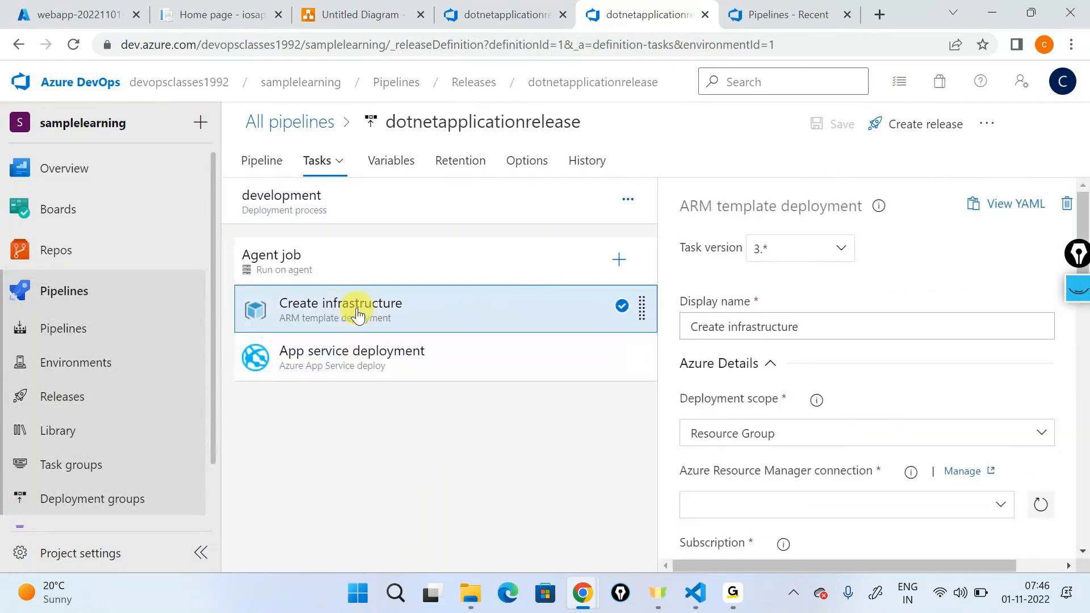
{"action": "left_click", "coordinate": [330, 356]}
Step: Return to the release pipeline diagram and clone the development stage
{"action": "left_click", "coordinate": [250, 177]}
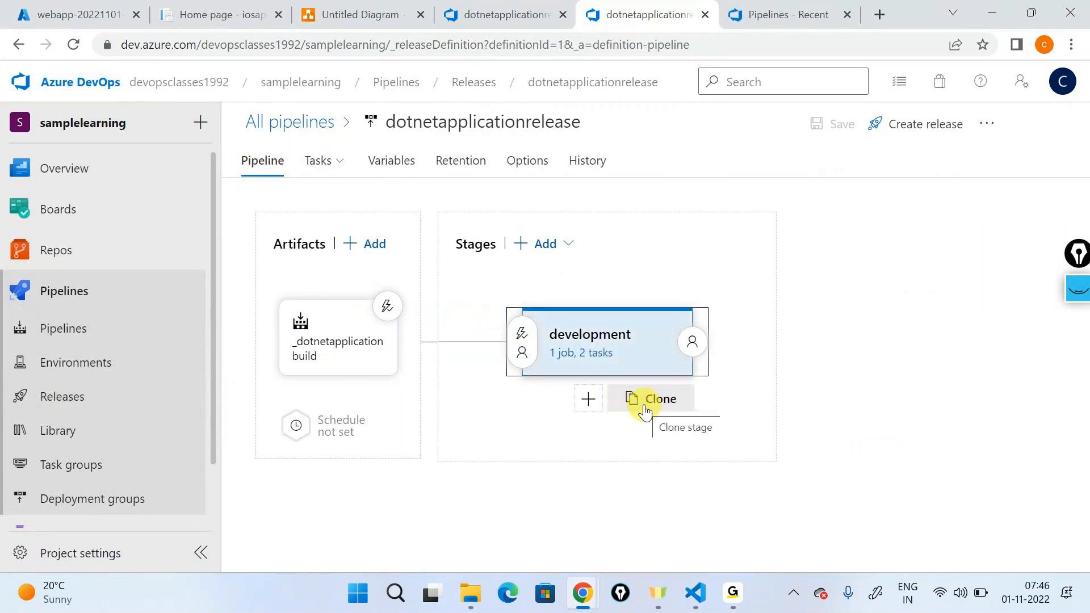
{"action": "left_click", "coordinate": [646, 411]}
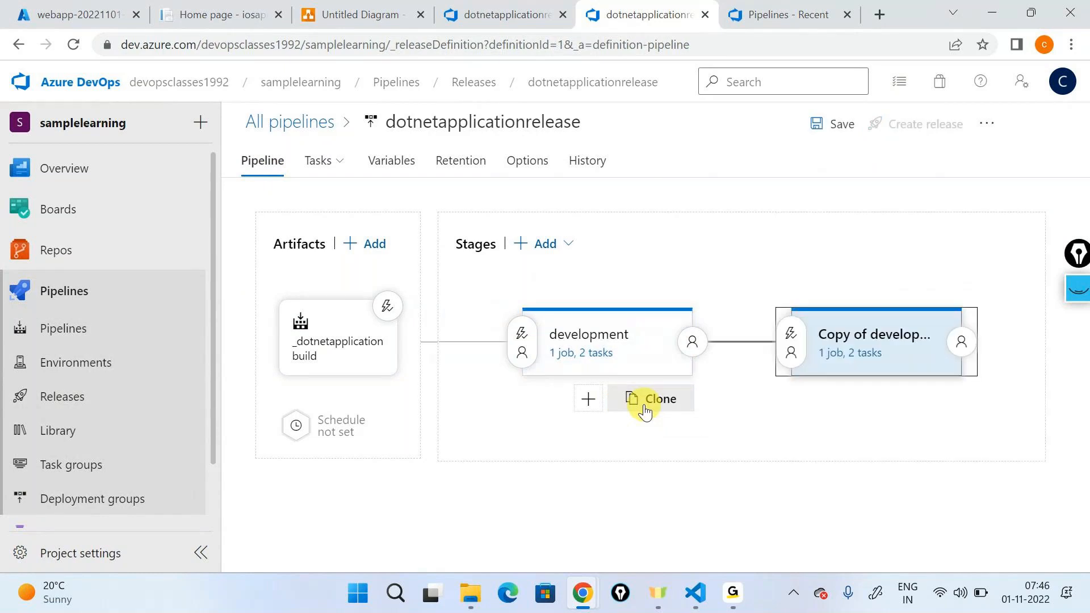
Step: Annotate the development stage and its copy with freehand outlines and connecting arrows, and clear the markup
{"action": "left_click", "coordinate": [1077, 288]}
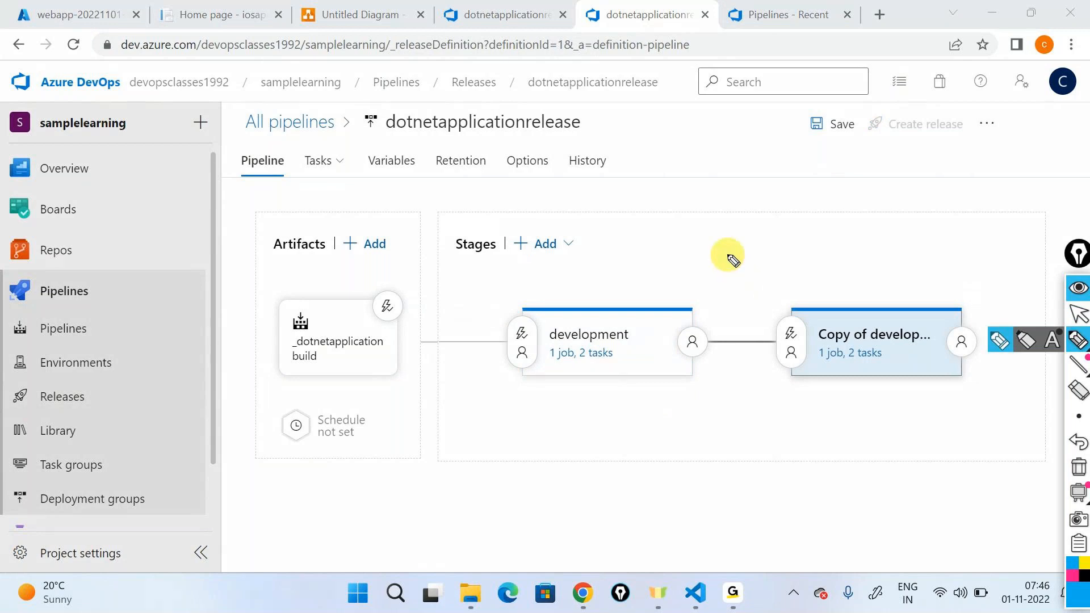
{"action": "left_click_drag", "start_coordinate": [595, 299], "coordinate": [864, 289]}
{"action": "mouse_move", "coordinate": [586, 292]}
{"action": "left_mouse_down"}
{"action": "mouse_move", "coordinate": [564, 300]}
{"action": "mouse_move", "coordinate": [516, 395]}
{"action": "mouse_move", "coordinate": [698, 404]}
{"action": "mouse_move", "coordinate": [707, 315]}
{"action": "mouse_move", "coordinate": [551, 307]}
{"action": "left_mouse_up"}
{"action": "left_click_drag", "start_coordinate": [709, 377], "coordinate": [784, 381]}
{"action": "mouse_move", "coordinate": [818, 293]}
{"action": "left_mouse_down"}
{"action": "mouse_move", "coordinate": [779, 384]}
{"action": "mouse_move", "coordinate": [993, 414]}
{"action": "mouse_move", "coordinate": [823, 279]}
{"action": "left_mouse_up"}
{"action": "mouse_move", "coordinate": [917, 287]}
{"action": "left_mouse_down"}
{"action": "mouse_move", "coordinate": [881, 328]}
{"action": "mouse_move", "coordinate": [894, 320]}
{"action": "left_mouse_up"}
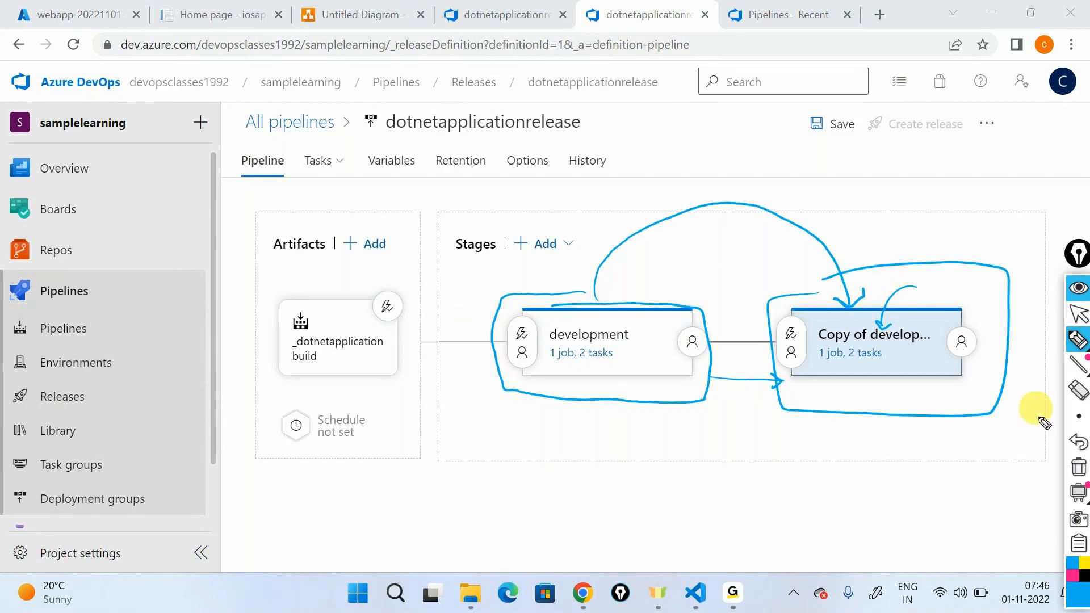
{"action": "left_click", "coordinate": [1080, 477]}
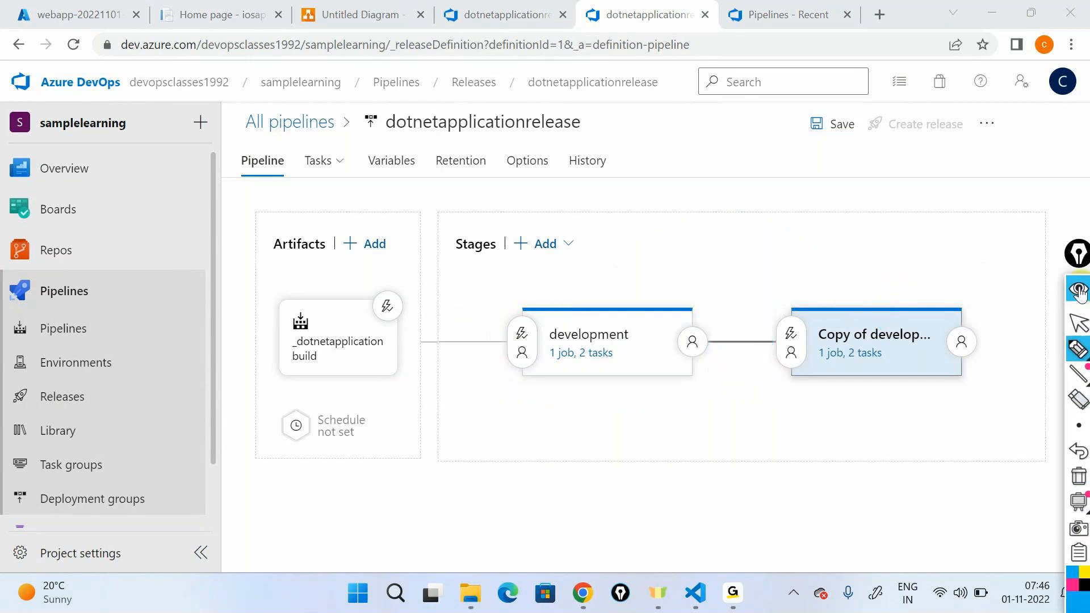
{"action": "left_click", "coordinate": [1078, 291]}
Step: Rename the cloned stage as QA and close its properties
{"action": "left_click", "coordinate": [932, 335]}
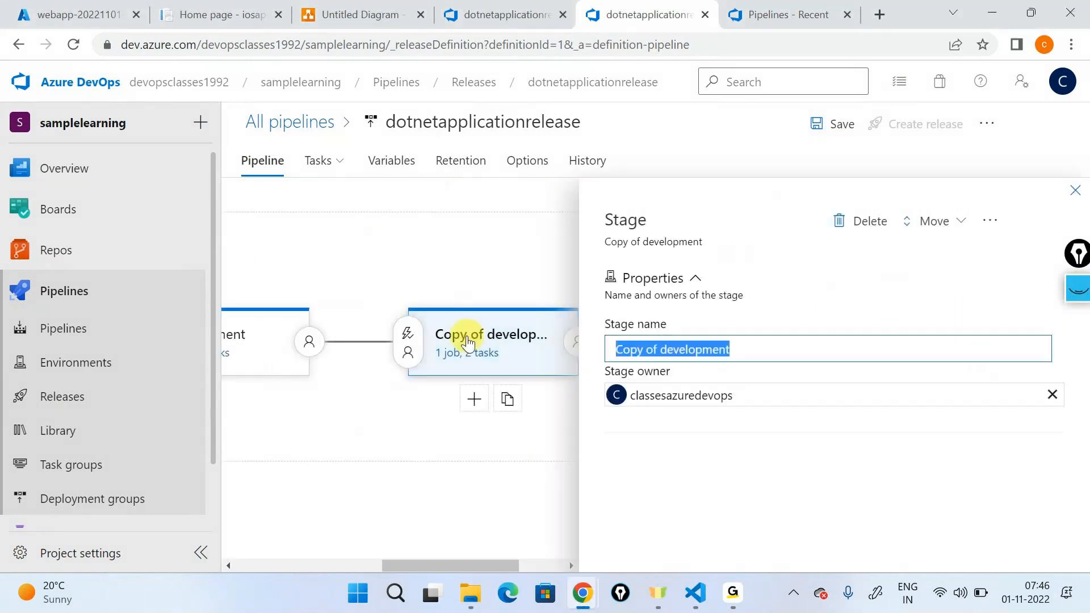
{"action": "type", "text": "QA"}
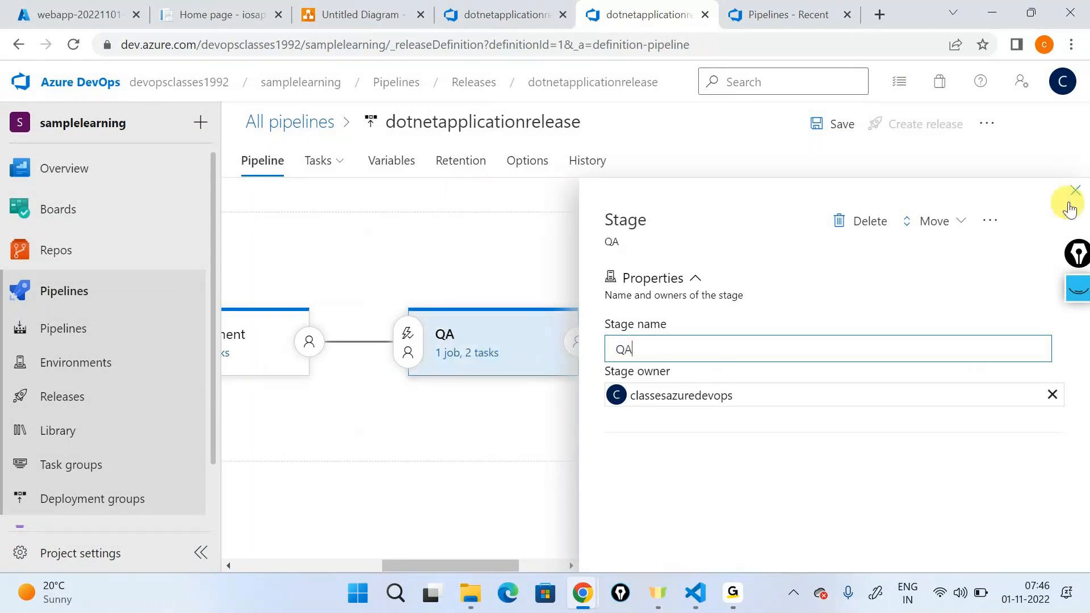
{"action": "left_click", "coordinate": [1071, 202]}
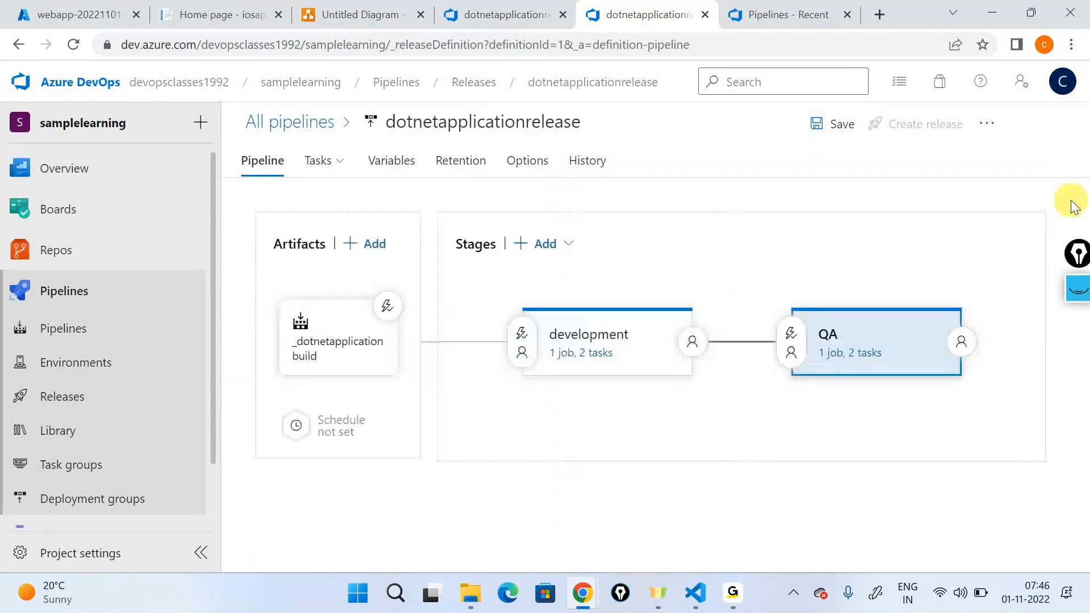
Step: Set the resource group of the QA stage's Create infrastructure task to qa-rg
{"action": "left_click", "coordinate": [861, 355]}
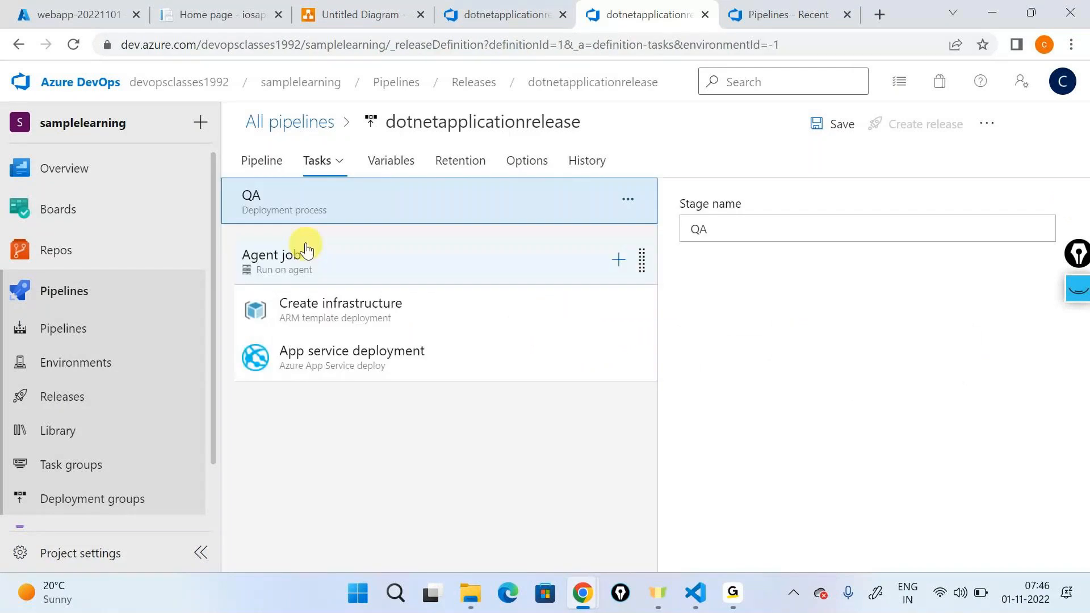
{"action": "left_click", "coordinate": [256, 283]}
{"action": "scroll", "coordinate": [724, 360], "scroll_direction": "down", "scroll_amount": 2}
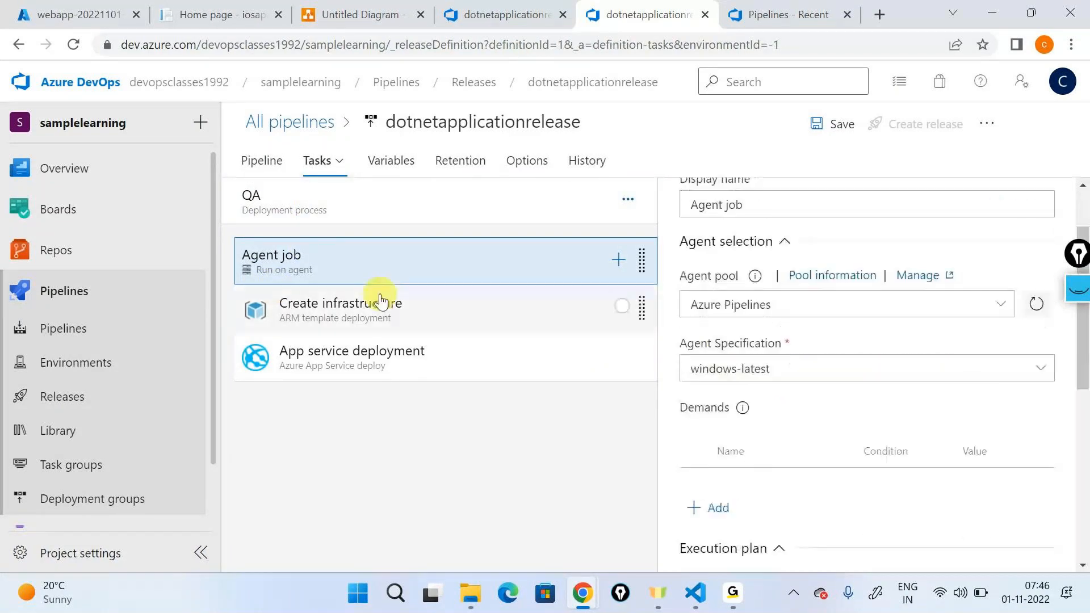
{"action": "left_click", "coordinate": [391, 321]}
{"action": "scroll", "coordinate": [795, 397], "scroll_direction": "down", "scroll_amount": 6}
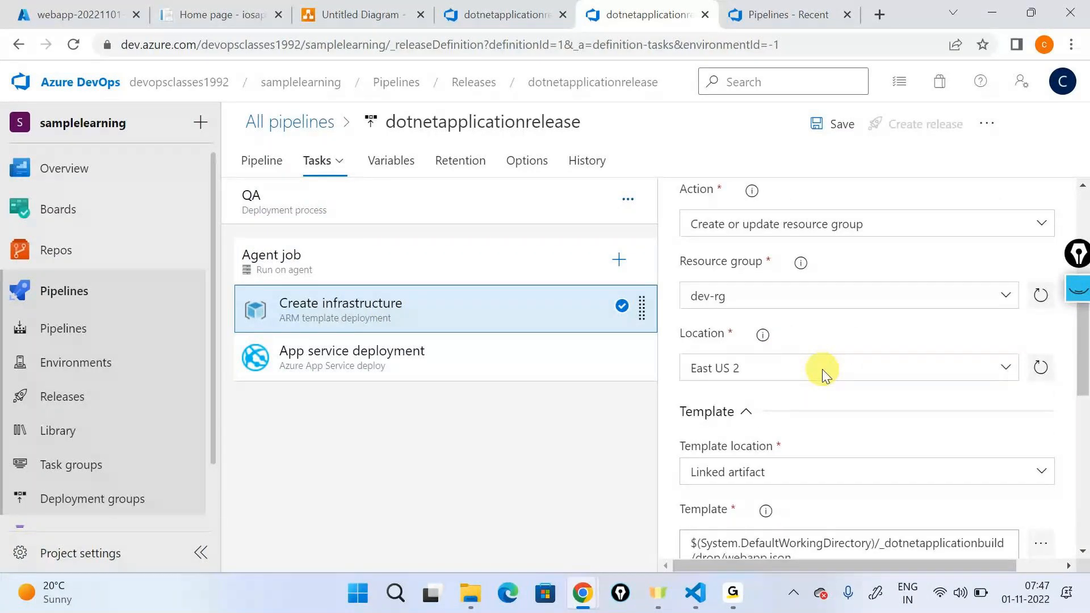
{"action": "left_click", "coordinate": [706, 295]}
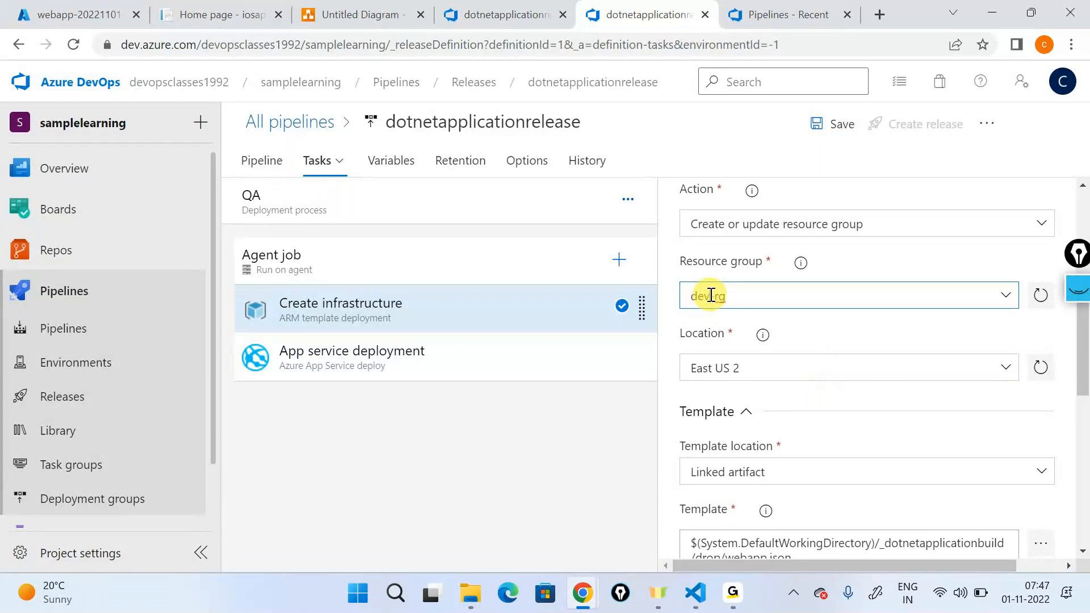
{"action": "left_click_drag", "start_coordinate": [711, 296], "coordinate": [686, 292]}
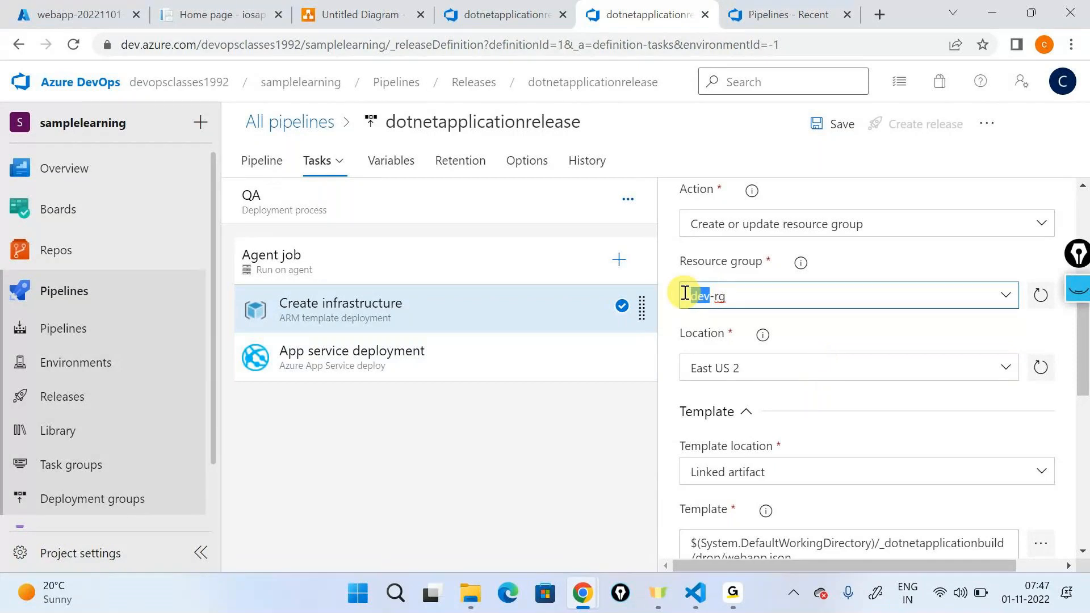
{"action": "type", "text": "qa"}
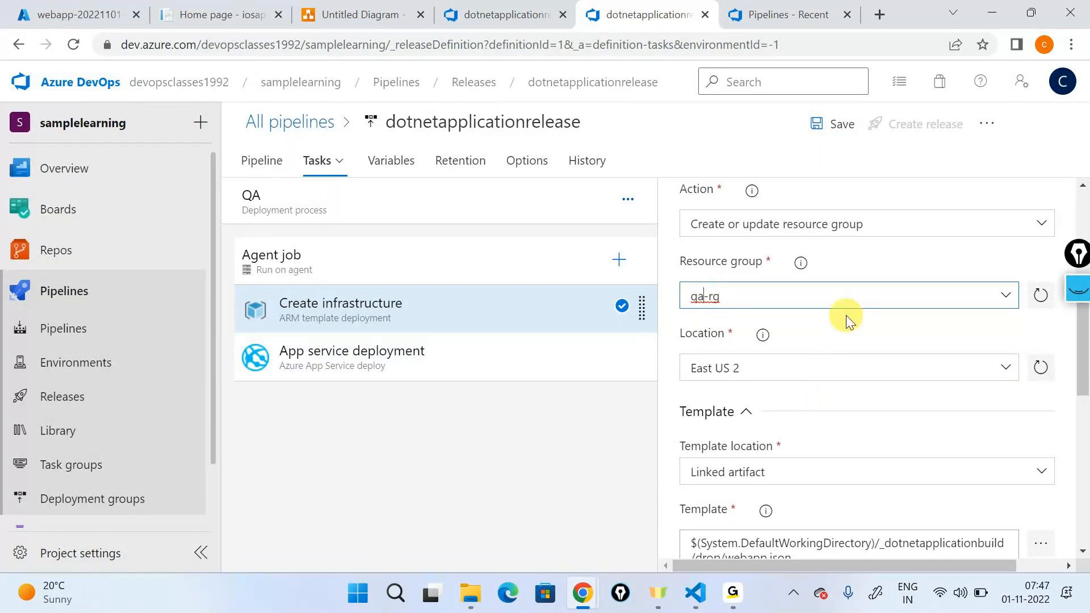
Step: Change the override template parameters to app service plan name "qaplan01" and web app name "qaappservice000xyz"
{"action": "scroll", "coordinate": [846, 318], "scroll_direction": "down", "scroll_amount": 6}
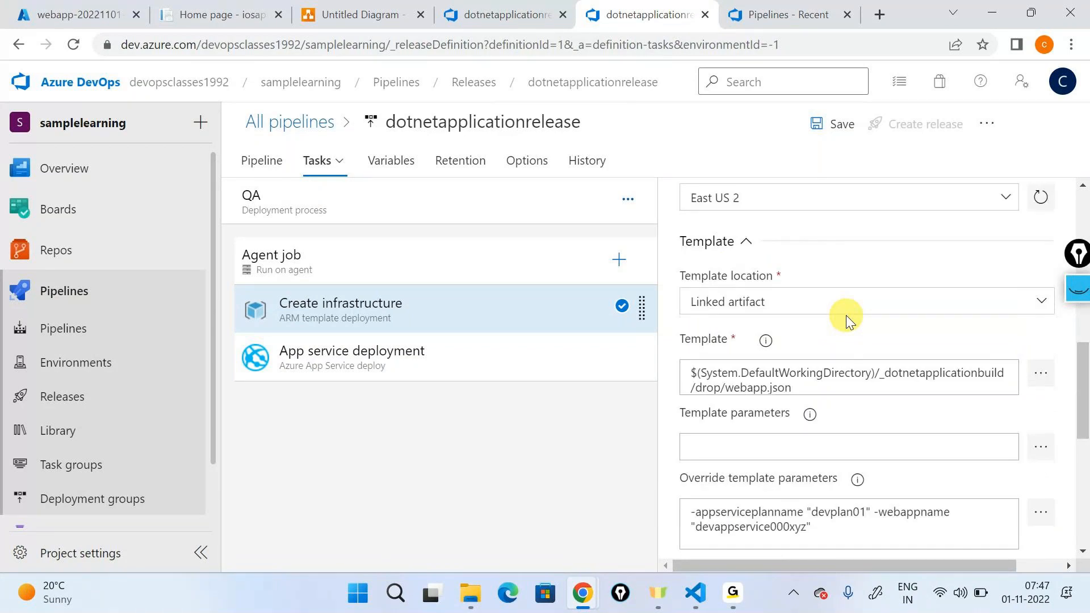
{"action": "left_click", "coordinate": [831, 257]}
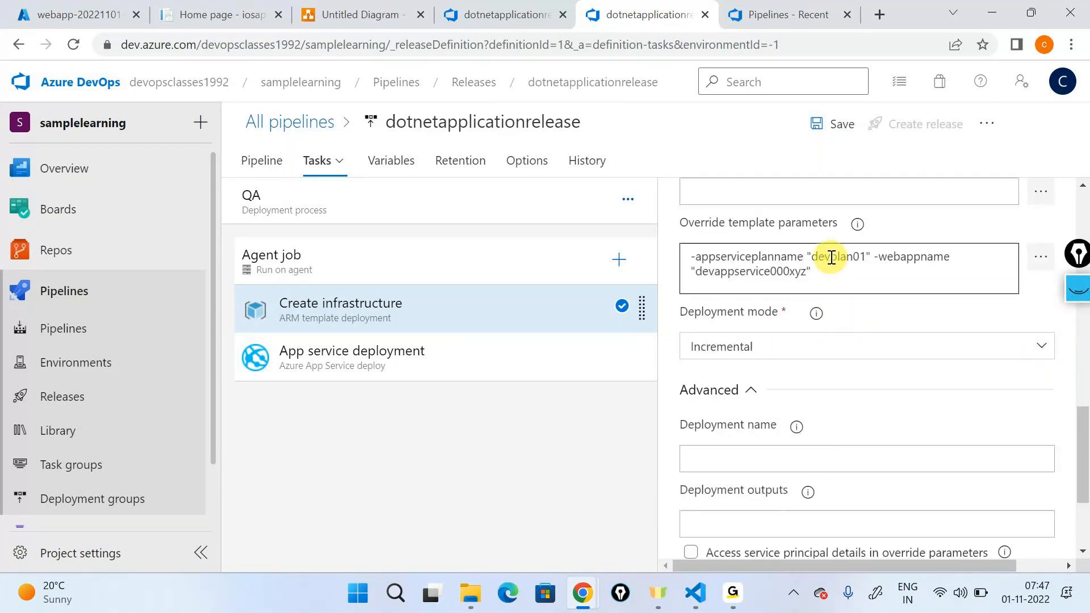
{"action": "key", "text": "BackSpace"}
{"action": "key", "text": "BackSpace"}
{"action": "key", "text": "BackSpace"}
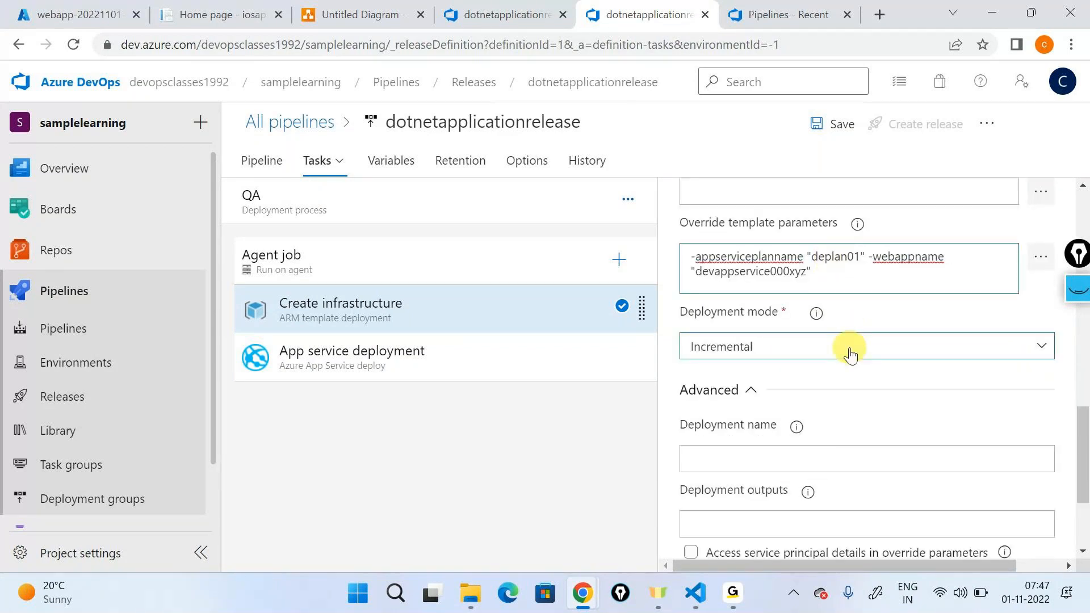
{"action": "type", "text": "q"}
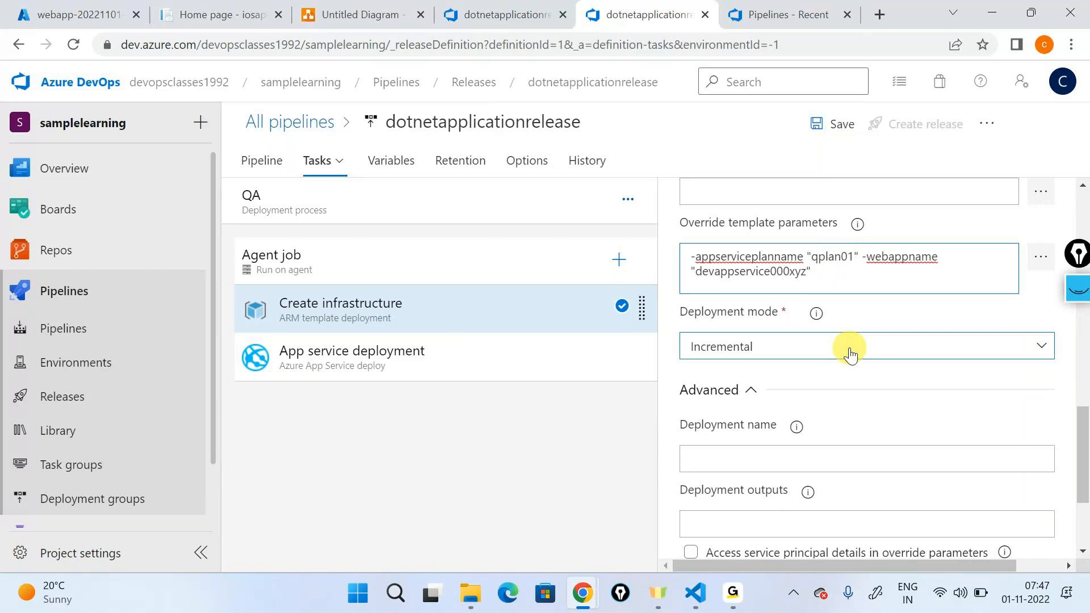
{"action": "type", "text": "a"}
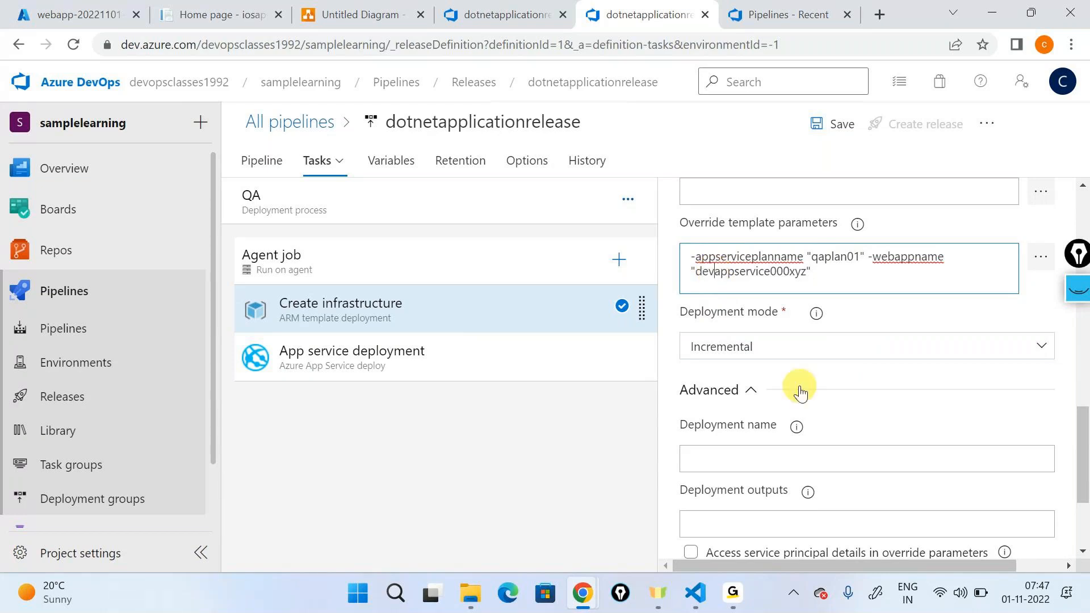
{"action": "key", "text": "BackSpace"}
{"action": "key", "text": "BackSpace"}
{"action": "type", "text": "qa"}
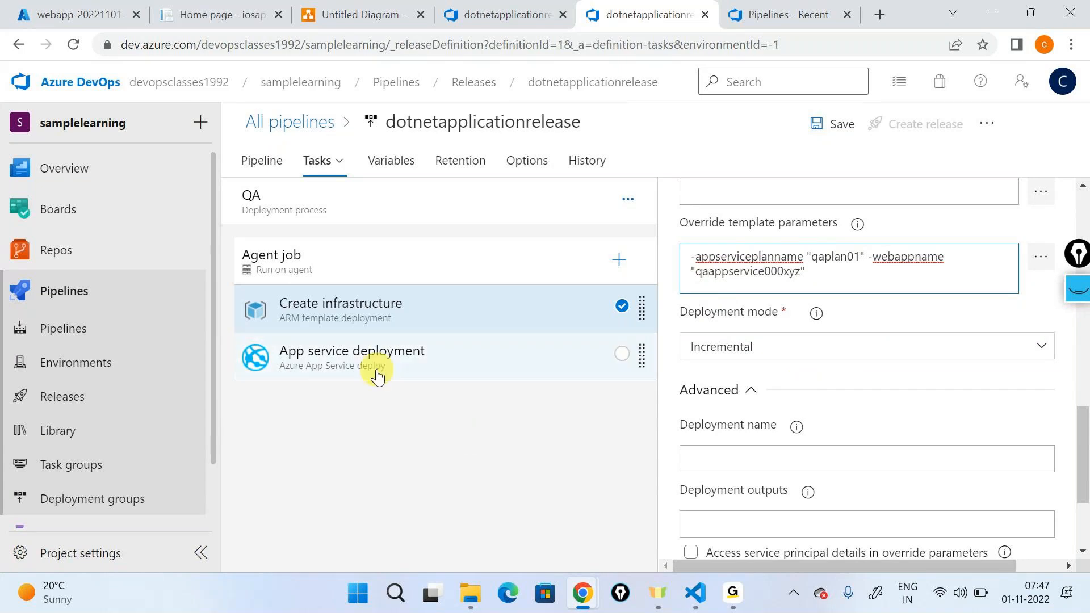
Step: Set the App service deployment task's App Service name to qaappservice000xyz and return to the release pipeline diagram
{"action": "left_click", "coordinate": [454, 366]}
{"action": "scroll", "coordinate": [803, 323], "scroll_direction": "up", "scroll_amount": 5}
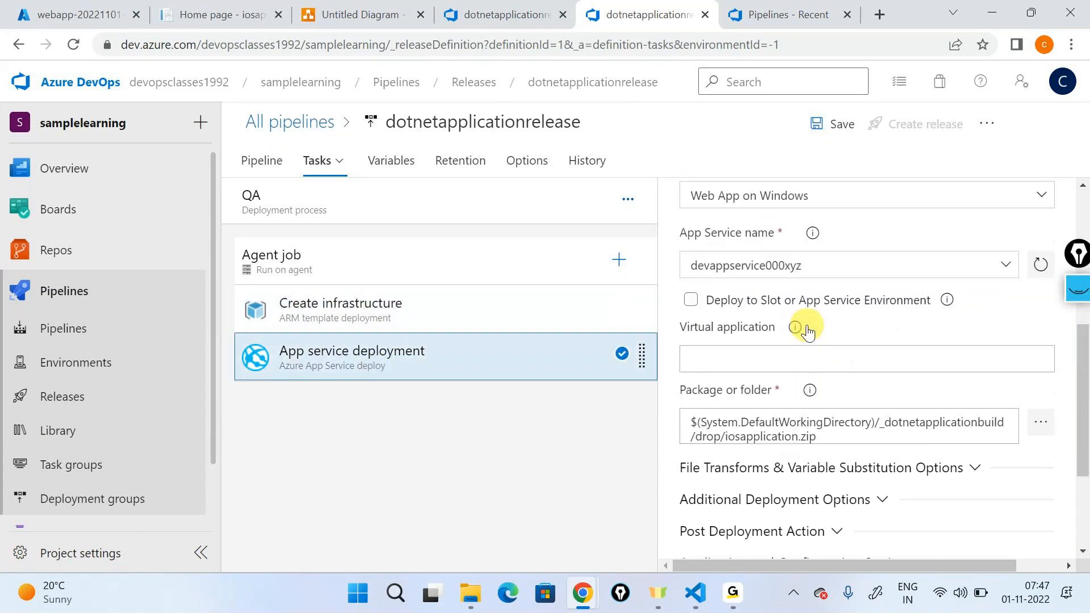
{"action": "left_click_drag", "start_coordinate": [712, 350], "coordinate": [690, 351]}
{"action": "type", "text": "qa"}
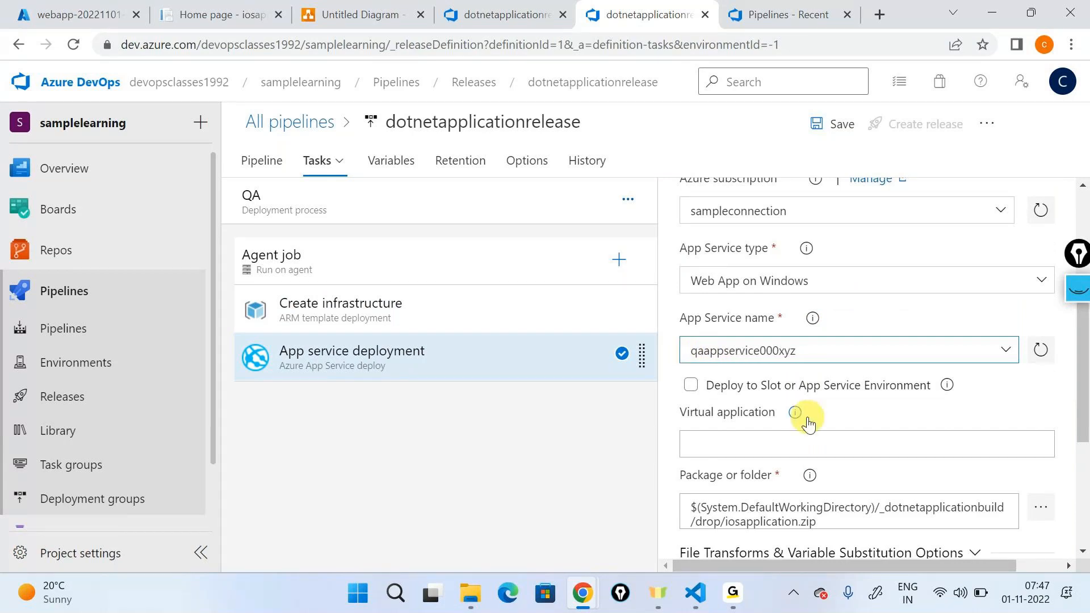
{"action": "scroll", "coordinate": [806, 418], "scroll_direction": "up", "scroll_amount": 4}
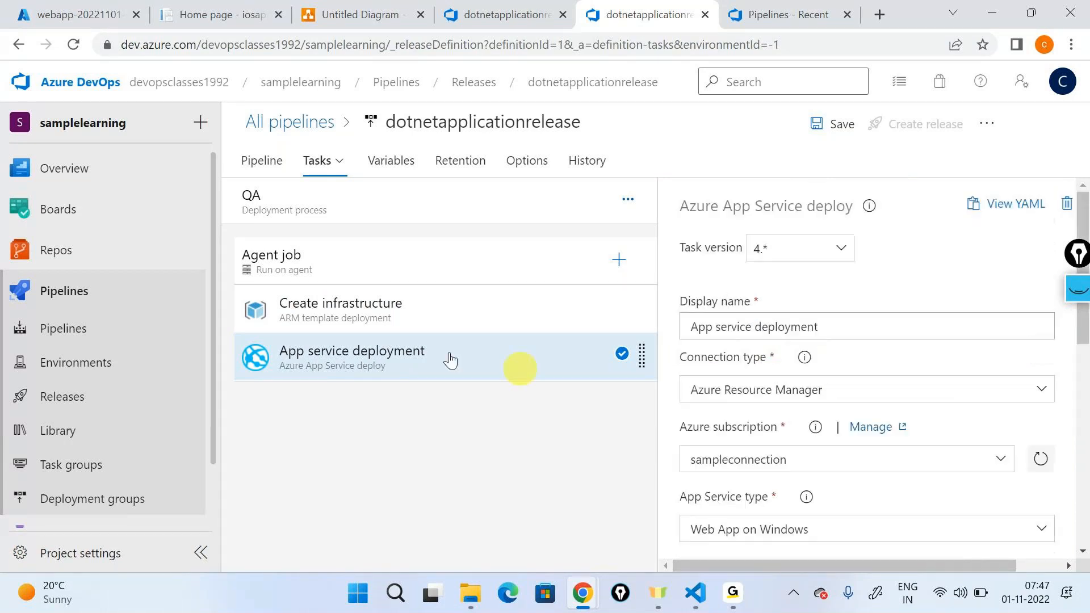
{"action": "left_click", "coordinate": [244, 165]}
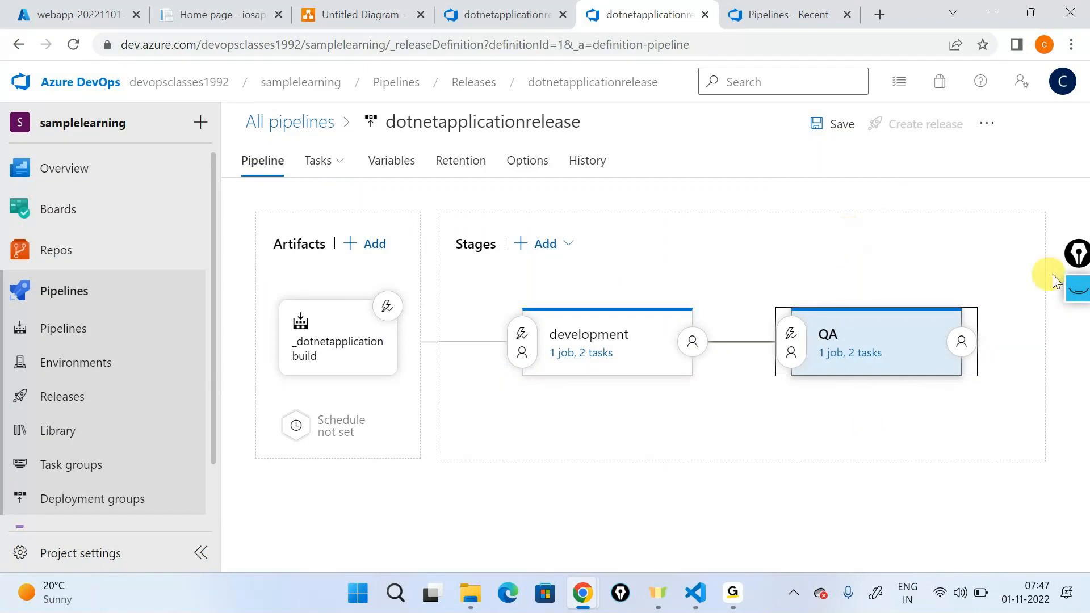
Step: Outline the development and QA stages together, handwrite "multi-stage releases" below them, and clear the markup
{"action": "left_click", "coordinate": [1076, 289]}
{"action": "left_click", "coordinate": [1077, 341]}
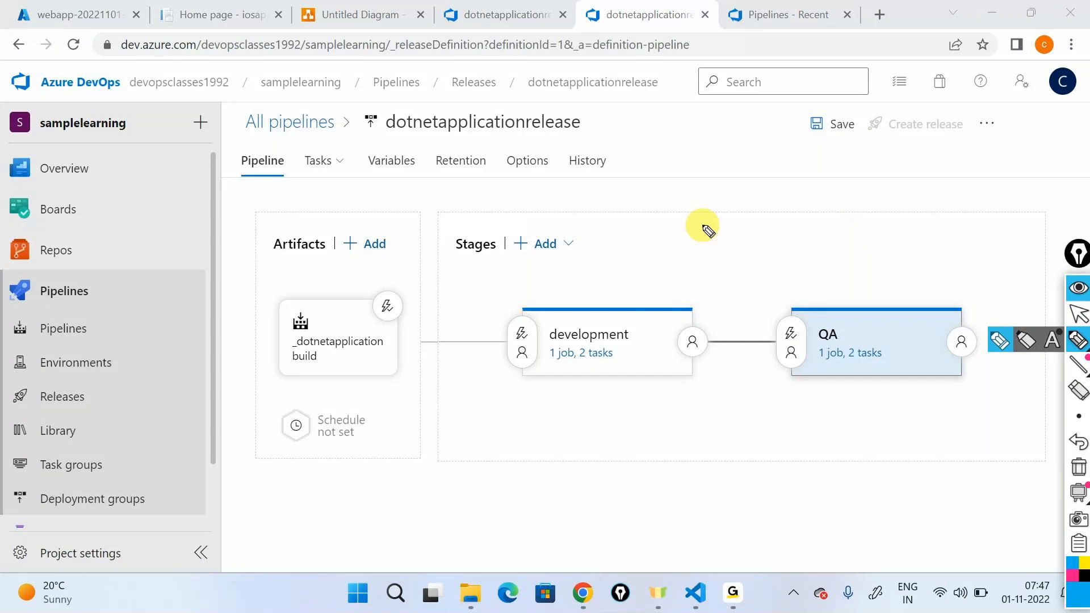
{"action": "mouse_move", "coordinate": [618, 258]}
{"action": "left_mouse_down"}
{"action": "mouse_move", "coordinate": [986, 402]}
{"action": "mouse_move", "coordinate": [888, 263]}
{"action": "mouse_move", "coordinate": [565, 267]}
{"action": "left_mouse_up"}
{"action": "left_click", "coordinate": [692, 444]}
{"action": "mouse_move", "coordinate": [693, 448]}
{"action": "left_mouse_down"}
{"action": "mouse_move", "coordinate": [893, 430]}
{"action": "mouse_move", "coordinate": [966, 436]}
{"action": "left_mouse_up"}
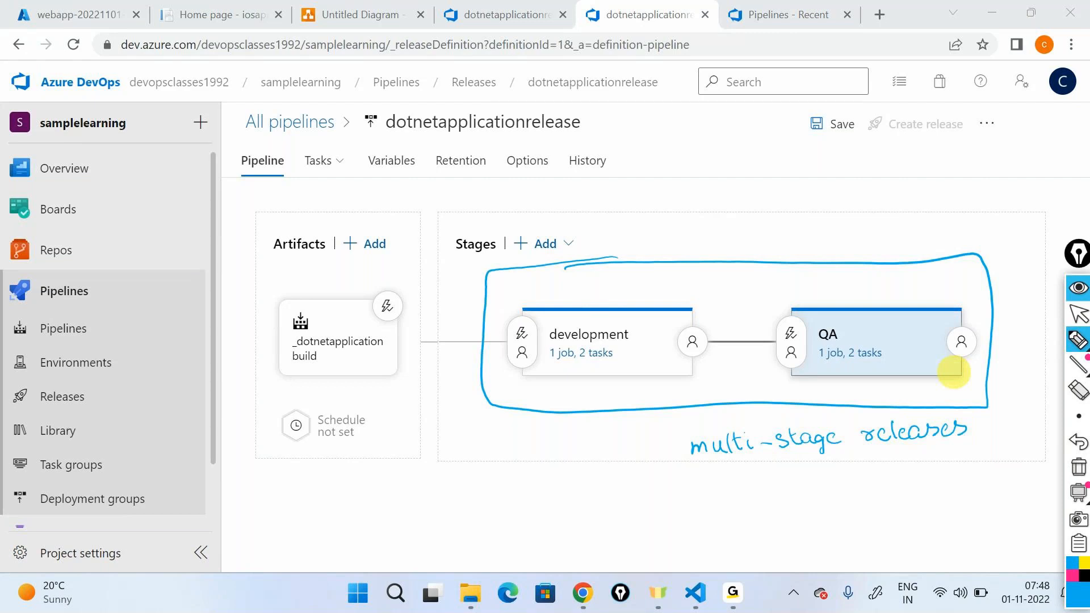
{"action": "left_click", "coordinate": [1079, 467]}
{"action": "left_click", "coordinate": [1078, 289]}
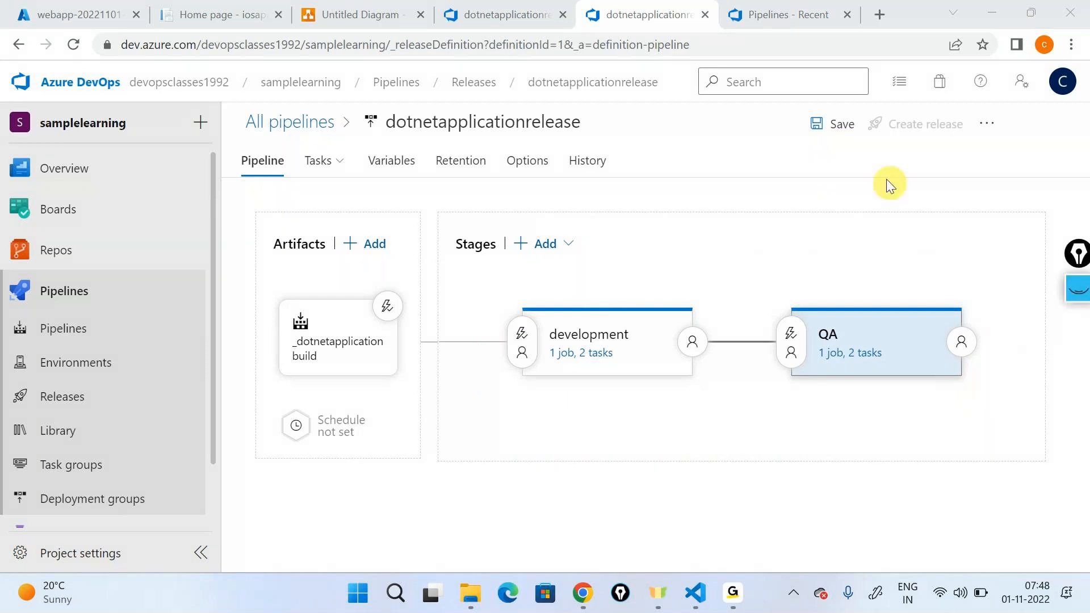
Step: Save the changes to the dotnetapplicationrelease release pipeline
{"action": "left_click", "coordinate": [849, 132]}
{"action": "left_click", "coordinate": [848, 131]}
{"action": "left_click", "coordinate": [639, 386]}
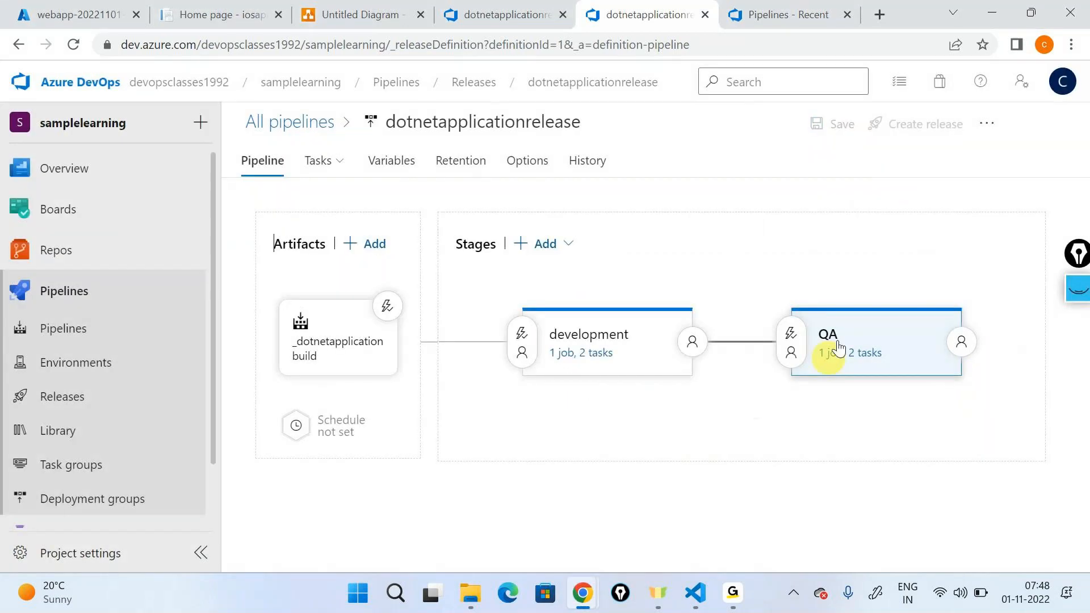
Step: Create a new release from dotnetapplicationrelease using build version 20221101.3 and open its progress page
{"action": "left_click", "coordinate": [891, 131]}
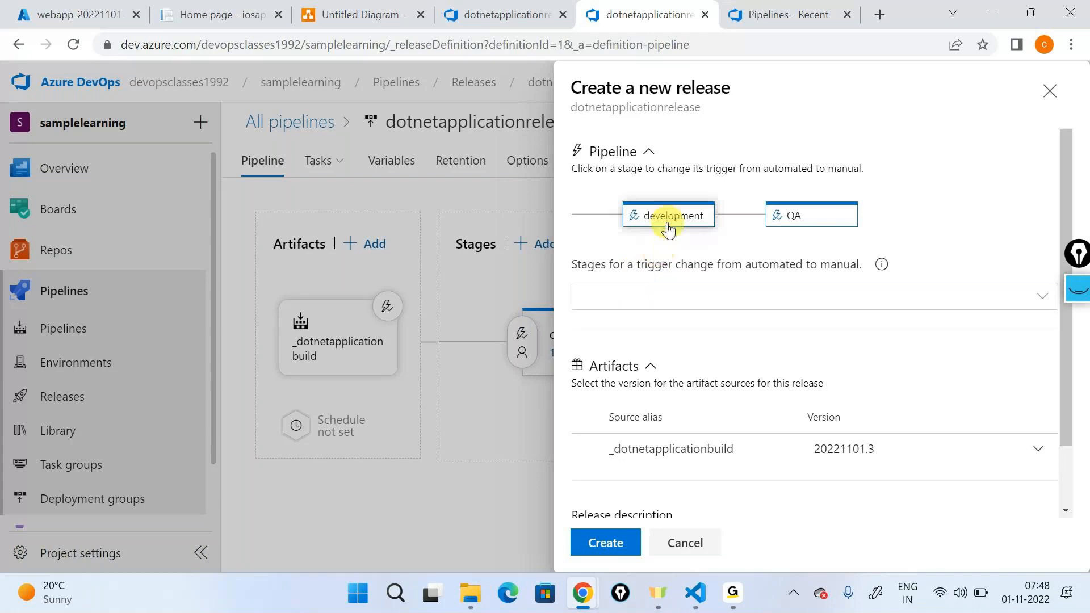
{"action": "left_click", "coordinate": [614, 543]}
{"action": "left_click", "coordinate": [329, 170]}
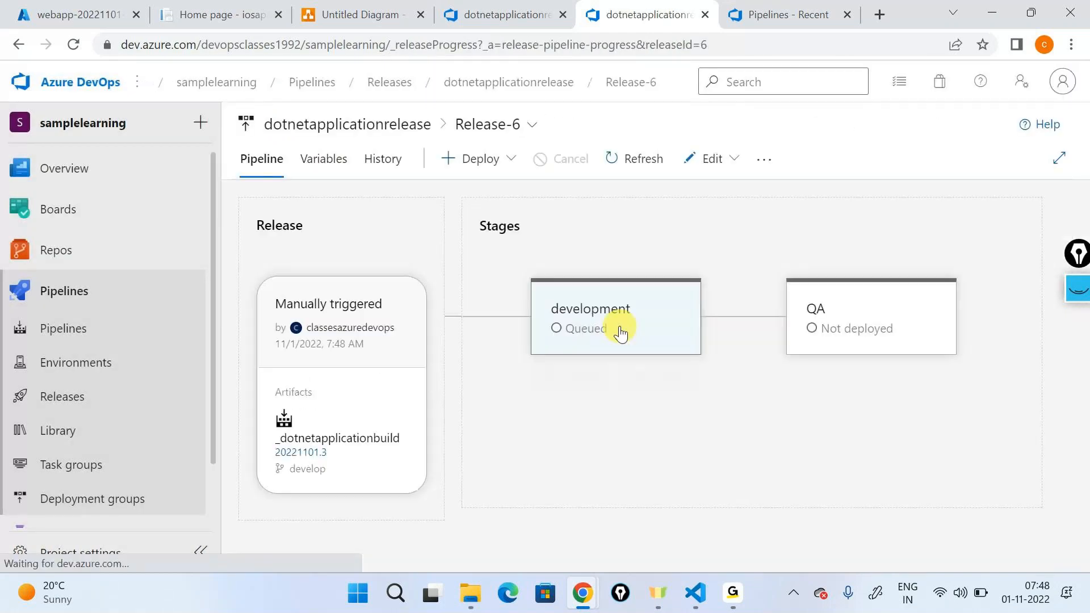
{"action": "mouse_move", "coordinate": [615, 335]}
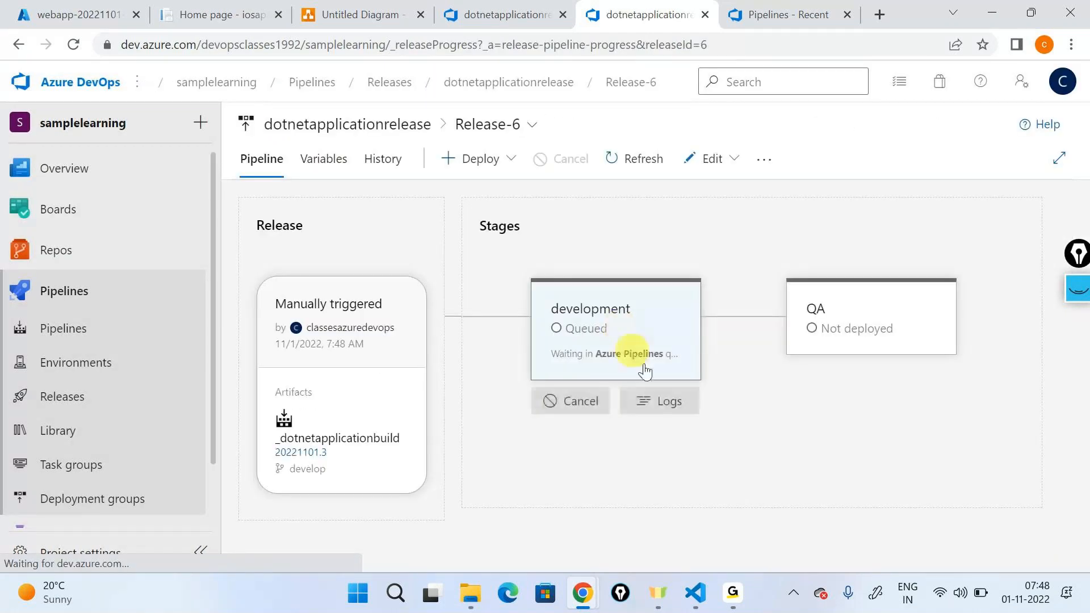
Step: Draw an arrow from the development stage to QA, circle the development stage, and clear the markup
{"action": "left_click", "coordinate": [1078, 289]}
{"action": "left_click", "coordinate": [1072, 347]}
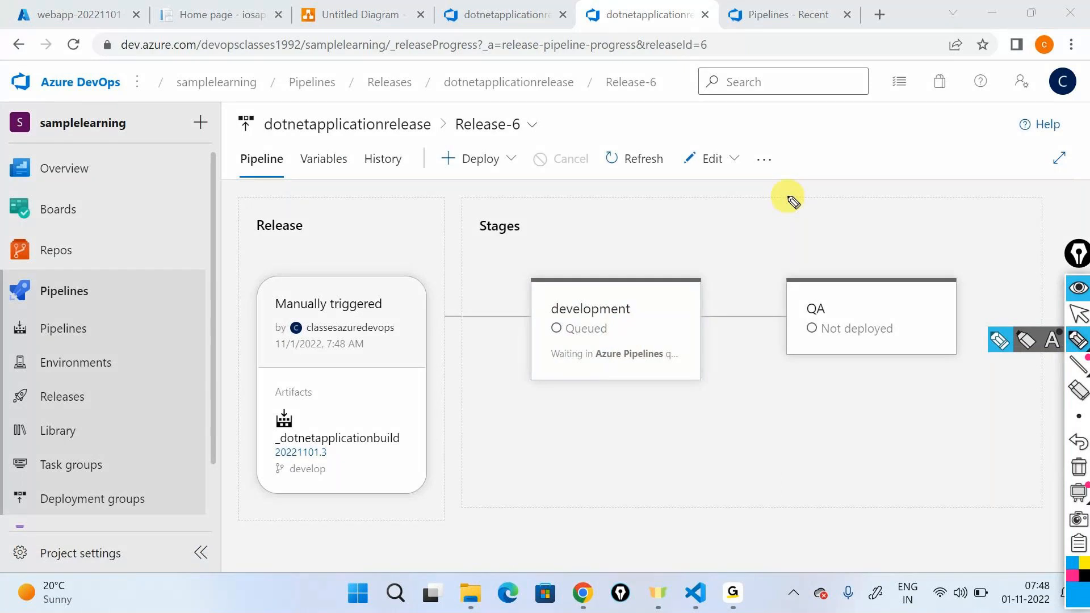
{"action": "mouse_move", "coordinate": [597, 271]}
{"action": "left_mouse_down"}
{"action": "mouse_move", "coordinate": [842, 276]}
{"action": "mouse_move", "coordinate": [845, 260]}
{"action": "left_mouse_up"}
{"action": "mouse_move", "coordinate": [640, 274]}
{"action": "left_mouse_down"}
{"action": "mouse_move", "coordinate": [540, 365]}
{"action": "mouse_move", "coordinate": [655, 287]}
{"action": "left_mouse_up"}
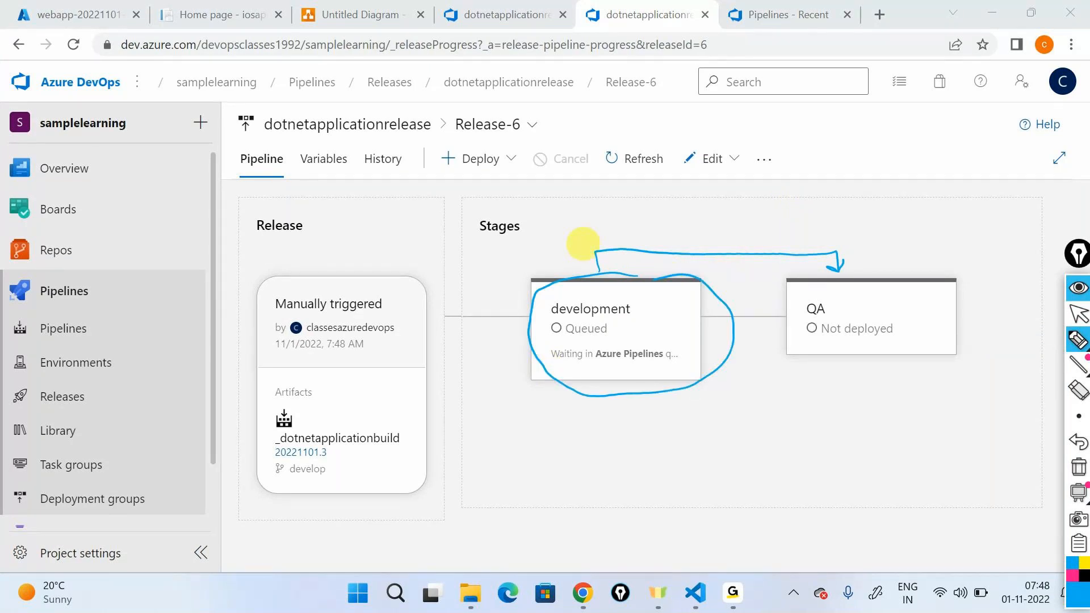
{"action": "left_click", "coordinate": [1077, 469]}
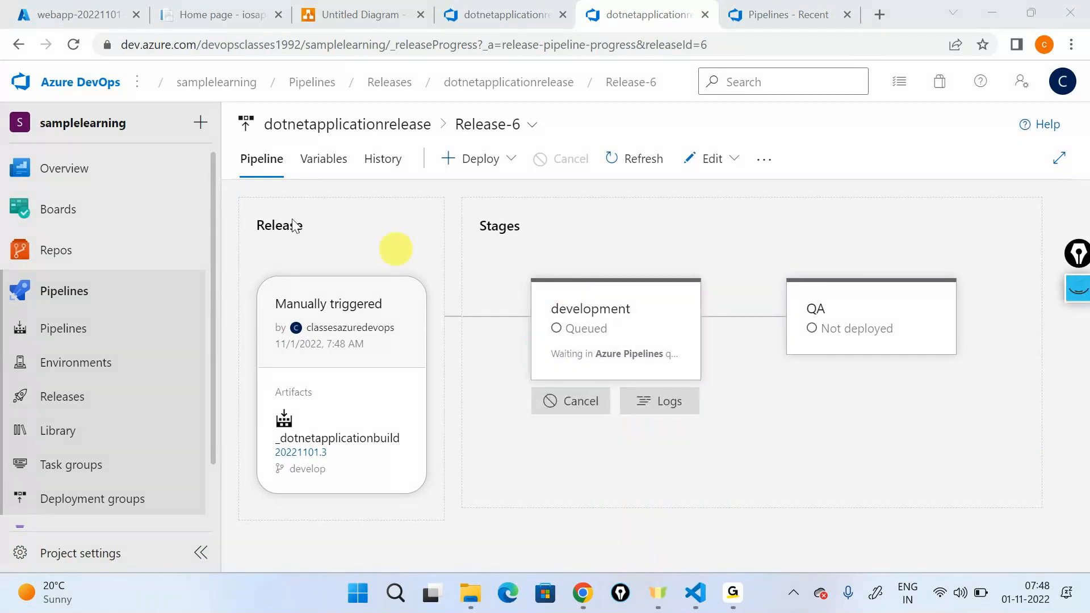
Step: Reload the devappservice000xyz web page and highlight "Version 1" in its heading
{"action": "left_click", "coordinate": [211, 7]}
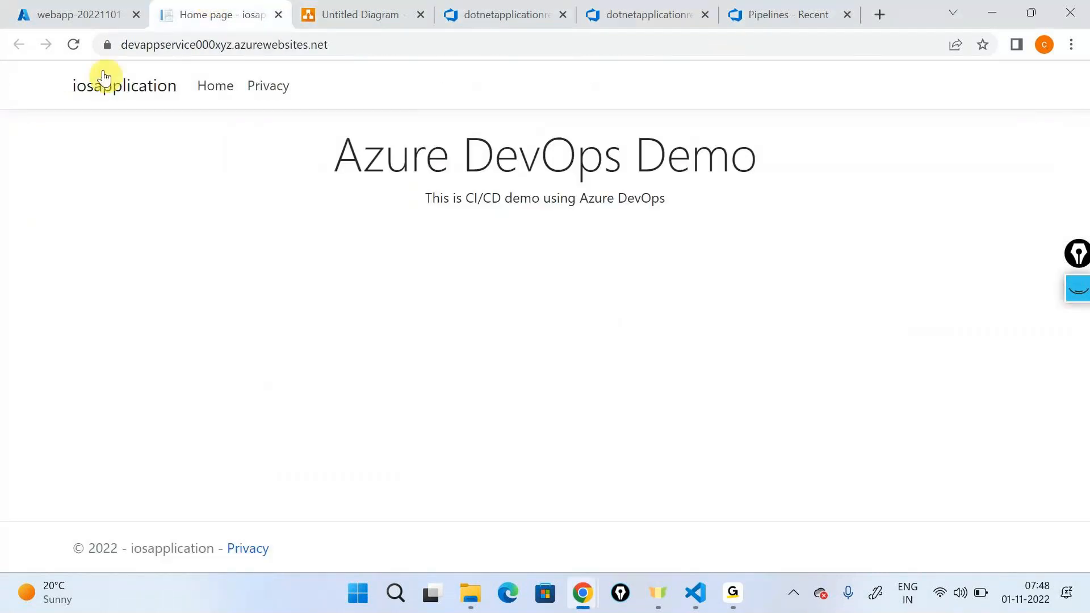
{"action": "left_click", "coordinate": [73, 44]}
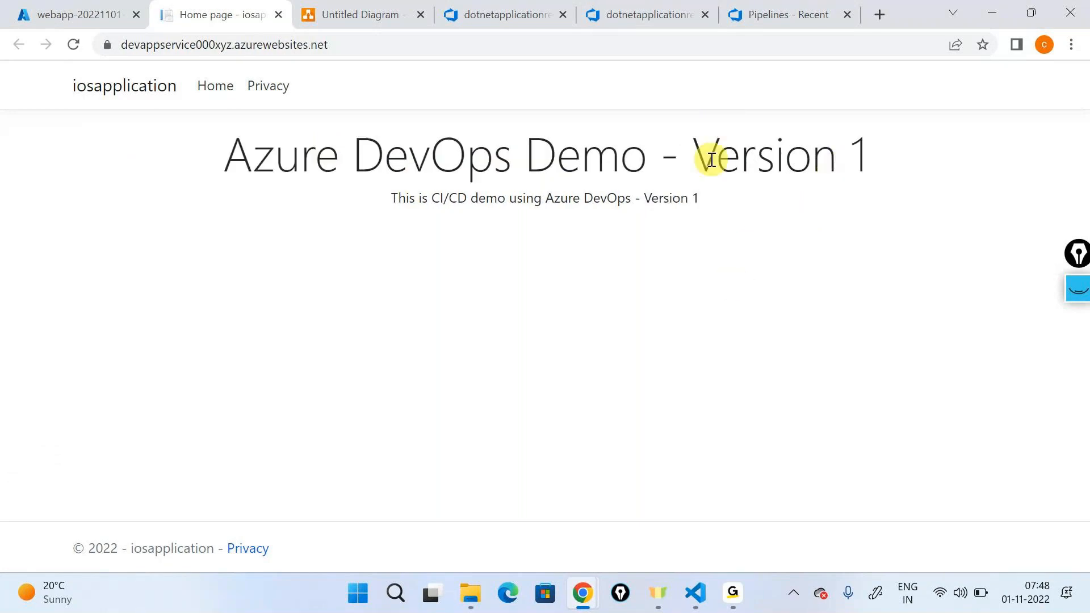
{"action": "left_click_drag", "start_coordinate": [701, 155], "coordinate": [868, 164]}
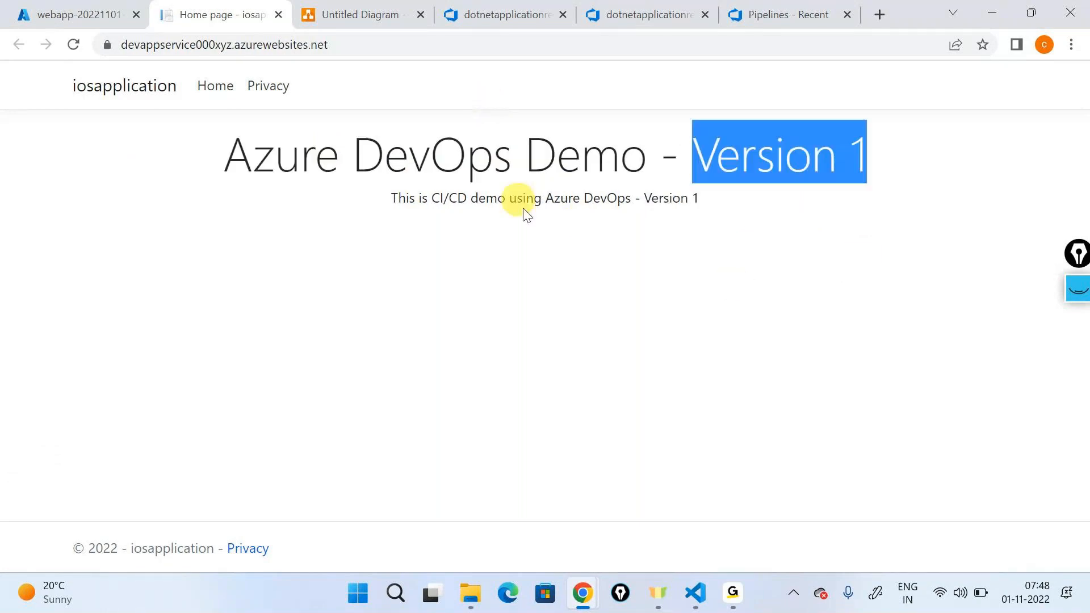
Step: Review the development stage's deployment logs for Release-6 and return to the release's stage diagram
{"action": "left_click", "coordinate": [489, 12]}
{"action": "left_click", "coordinate": [637, 16]}
{"action": "mouse_move", "coordinate": [595, 290]}
{"action": "left_click", "coordinate": [647, 446]}
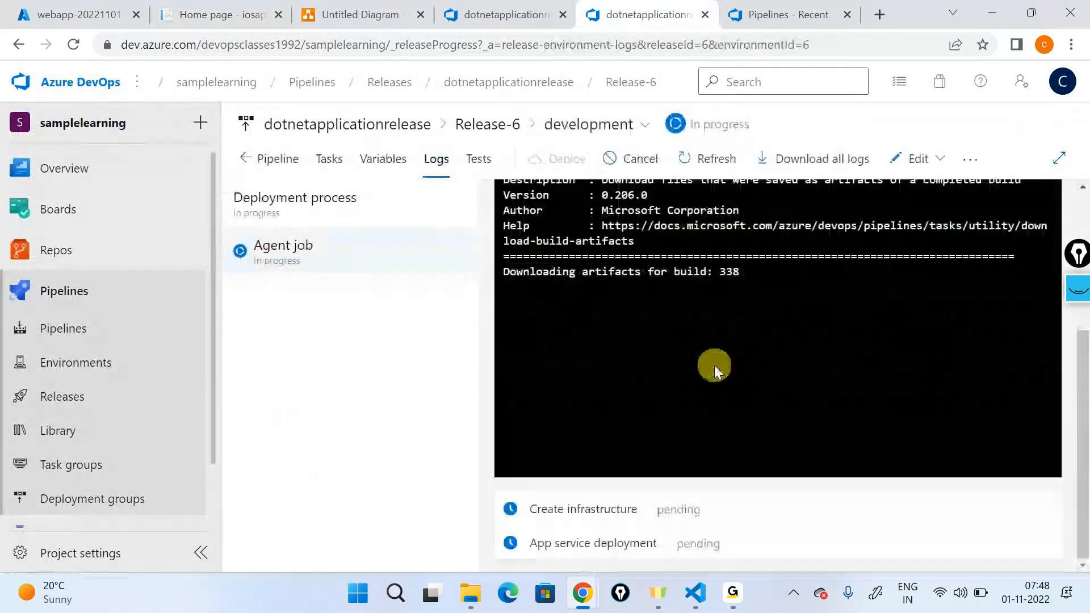
{"action": "scroll", "coordinate": [734, 419], "scroll_direction": "up", "scroll_amount": 2}
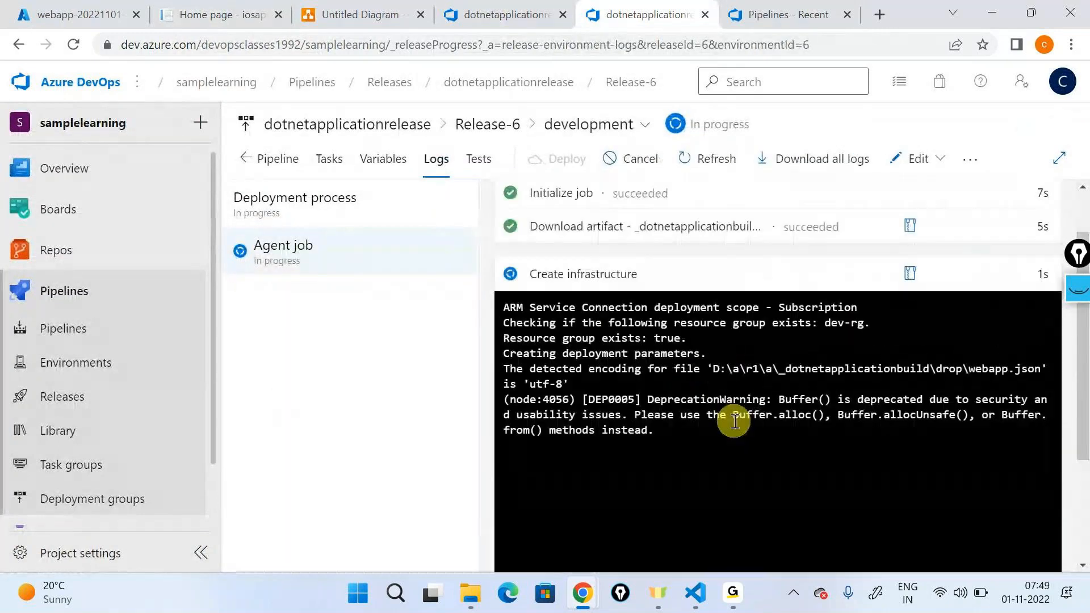
{"action": "scroll", "coordinate": [627, 511], "scroll_direction": "down", "scroll_amount": 3}
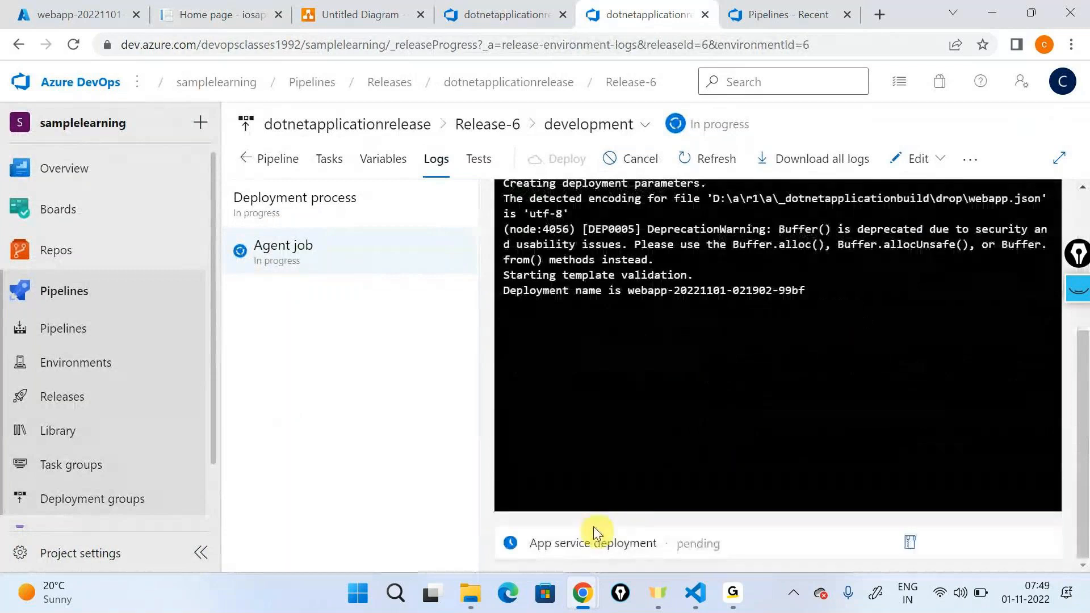
{"action": "left_click", "coordinate": [278, 158]}
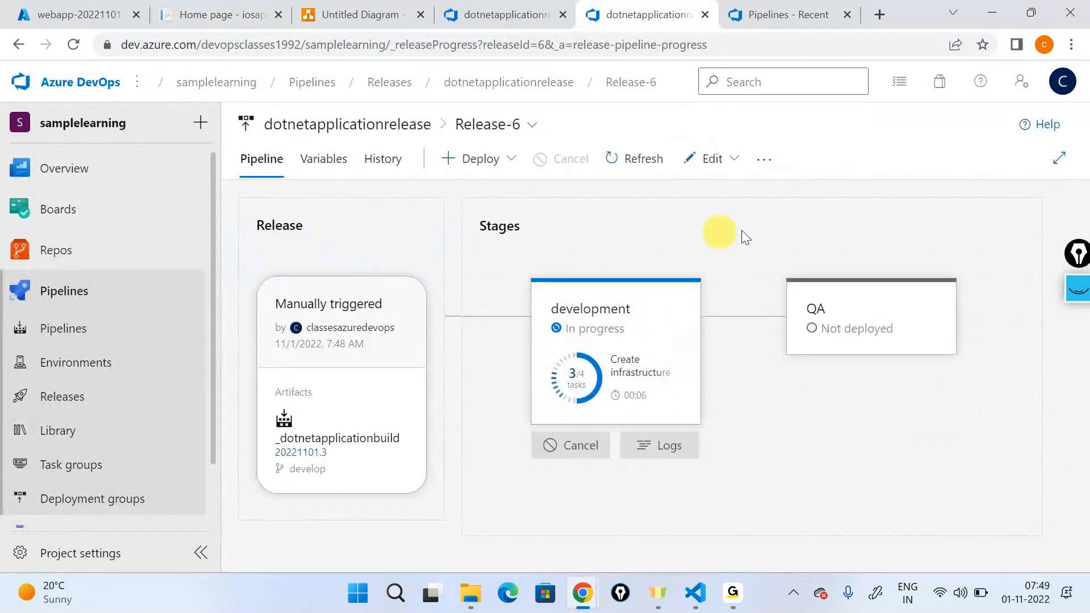
Step: Handwrite a boxed "qa-rg" below the QA stage, with an arrow to a boxed "plan", plus the notes "app" and "push"
{"action": "left_click", "coordinate": [1082, 288]}
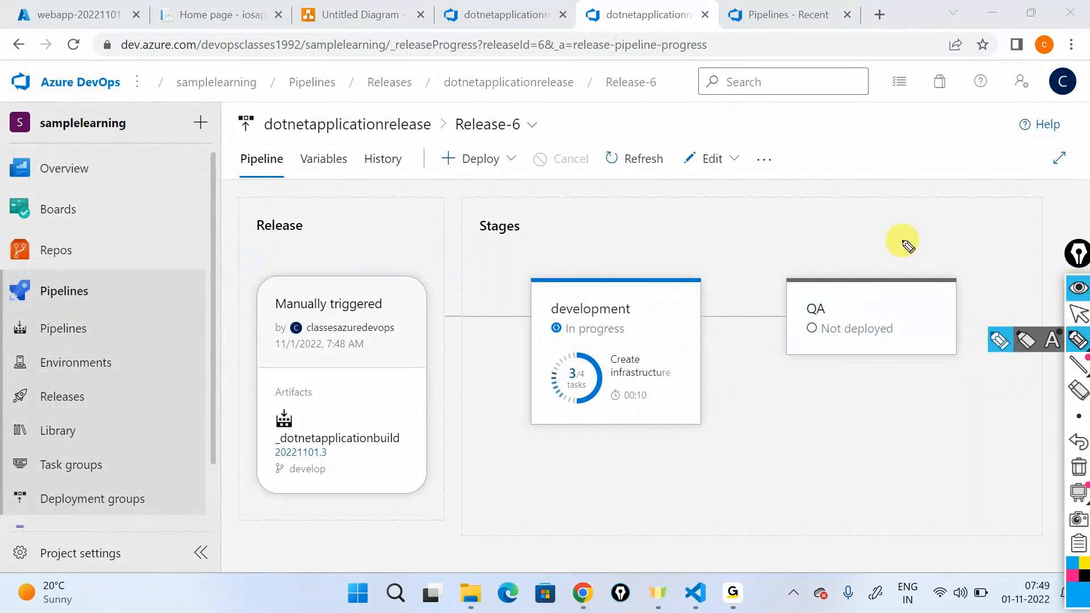
{"action": "mouse_move", "coordinate": [790, 405]}
{"action": "left_mouse_down"}
{"action": "mouse_move", "coordinate": [871, 382]}
{"action": "mouse_move", "coordinate": [894, 395]}
{"action": "mouse_move", "coordinate": [900, 375]}
{"action": "mouse_move", "coordinate": [893, 409]}
{"action": "mouse_move", "coordinate": [835, 440]}
{"action": "mouse_move", "coordinate": [927, 440]}
{"action": "mouse_move", "coordinate": [966, 410]}
{"action": "mouse_move", "coordinate": [1015, 453]}
{"action": "mouse_move", "coordinate": [991, 452]}
{"action": "mouse_move", "coordinate": [985, 438]}
{"action": "mouse_move", "coordinate": [1034, 402]}
{"action": "mouse_move", "coordinate": [1047, 416]}
{"action": "mouse_move", "coordinate": [1012, 369]}
{"action": "mouse_move", "coordinate": [1042, 380]}
{"action": "mouse_move", "coordinate": [1041, 362]}
{"action": "left_mouse_up"}
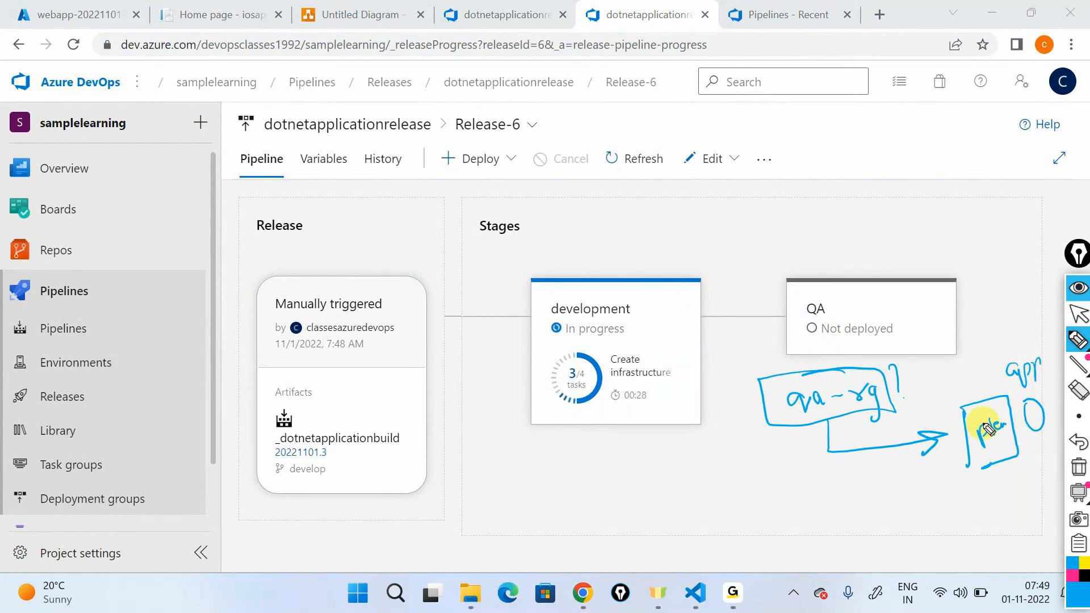
{"action": "mouse_move", "coordinate": [928, 499]}
{"action": "left_mouse_down"}
{"action": "mouse_move", "coordinate": [997, 499]}
{"action": "mouse_move", "coordinate": [1007, 473]}
{"action": "left_mouse_up"}
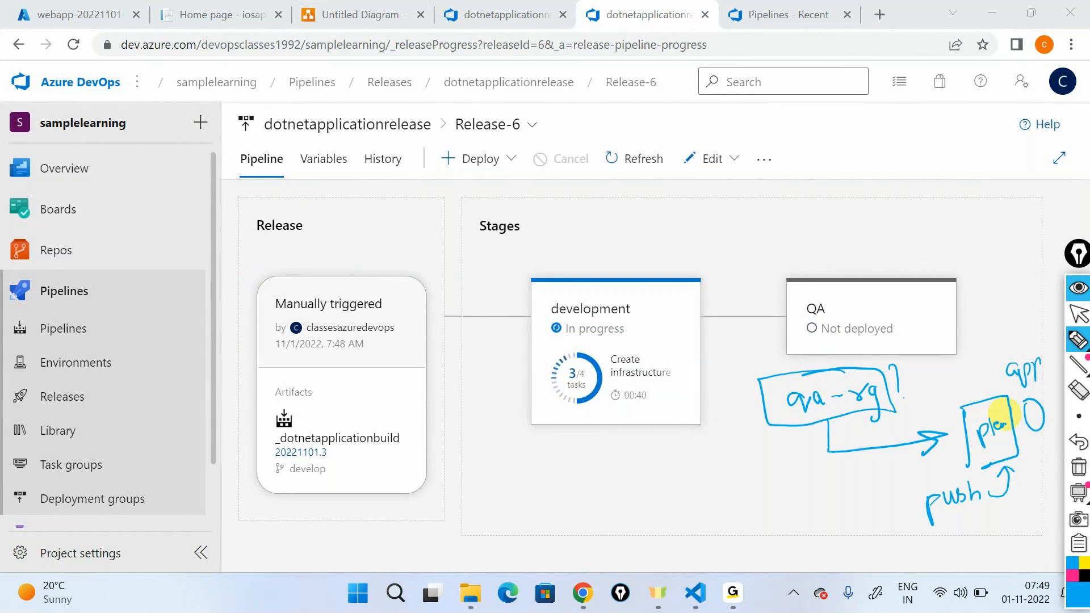
Step: Draw an arrow from the development stage to QA and handwrite "End-to-End" below the stages
{"action": "mouse_move", "coordinate": [601, 272]}
{"action": "left_mouse_down"}
{"action": "mouse_move", "coordinate": [620, 227]}
{"action": "mouse_move", "coordinate": [828, 234]}
{"action": "mouse_move", "coordinate": [881, 263]}
{"action": "mouse_move", "coordinate": [894, 256]}
{"action": "left_mouse_up"}
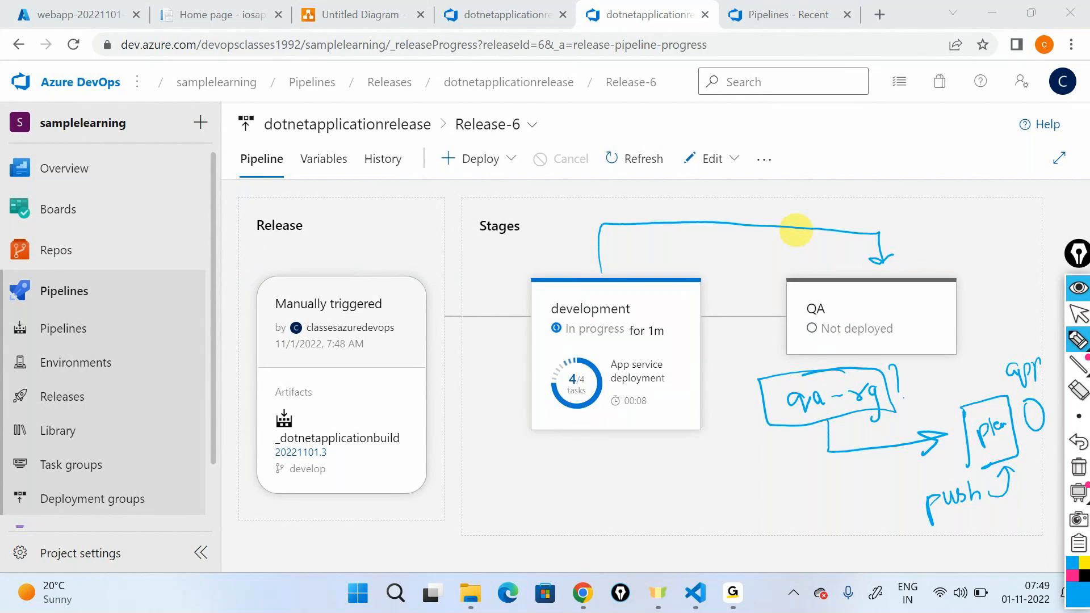
{"action": "mouse_move", "coordinate": [603, 477]}
{"action": "left_mouse_down"}
{"action": "mouse_move", "coordinate": [615, 495]}
{"action": "mouse_move", "coordinate": [631, 492]}
{"action": "left_mouse_up"}
{"action": "left_click_drag", "start_coordinate": [640, 484], "coordinate": [764, 445]}
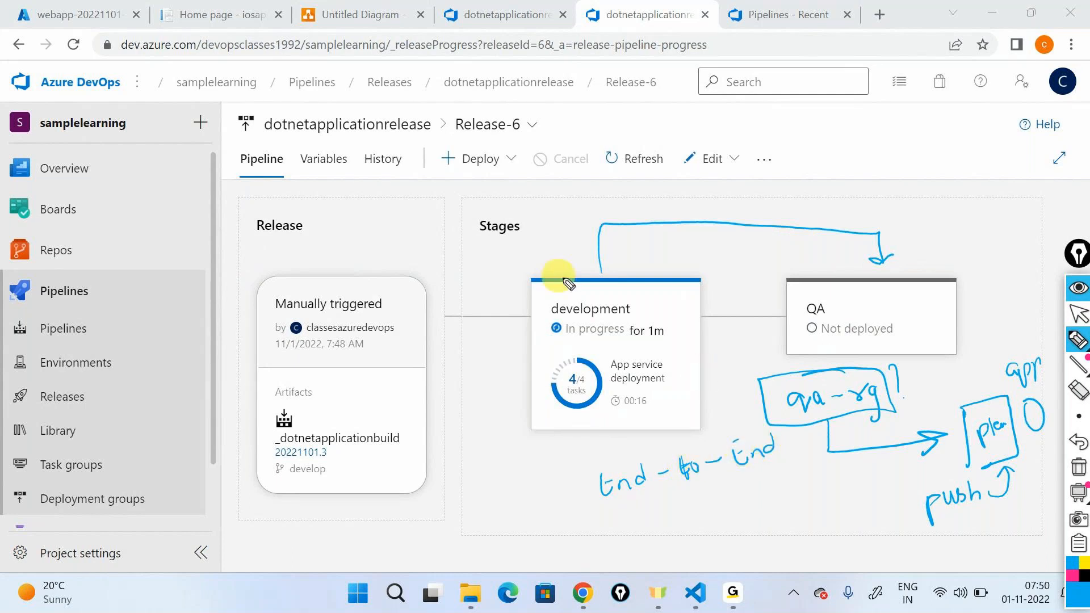
Step: Circle the development and QA stage names, draw arrows from each to the following stage, and clear all markup
{"action": "left_click_drag", "start_coordinate": [528, 297], "coordinate": [530, 312]}
{"action": "mouse_move", "coordinate": [619, 287]}
{"action": "left_mouse_down"}
{"action": "mouse_move", "coordinate": [848, 280]}
{"action": "mouse_move", "coordinate": [828, 276]}
{"action": "mouse_move", "coordinate": [840, 287]}
{"action": "mouse_move", "coordinate": [1009, 262]}
{"action": "left_mouse_up"}
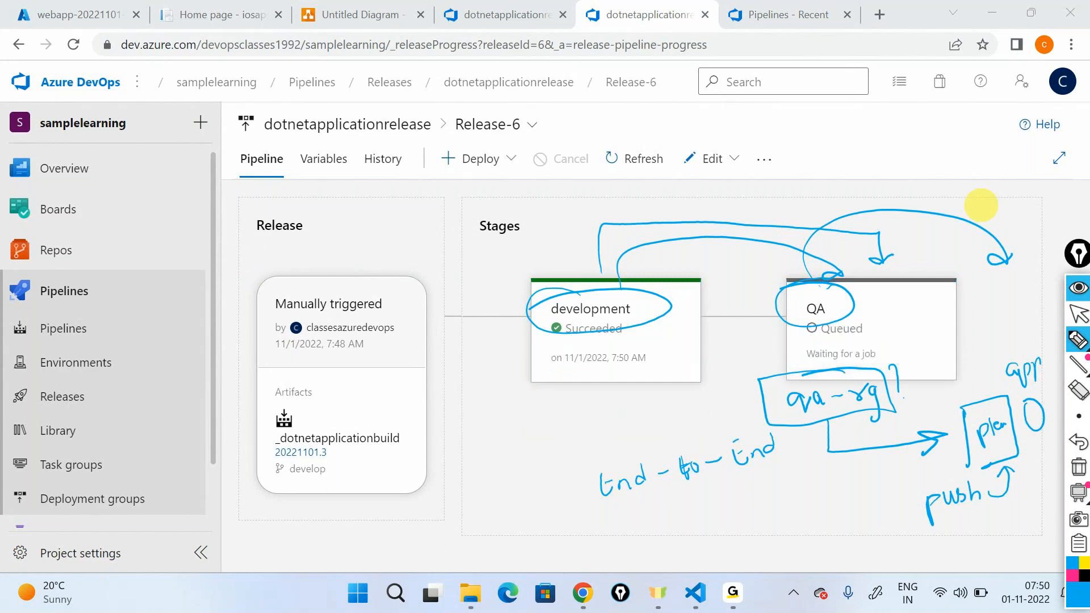
{"action": "left_click", "coordinate": [1079, 288]}
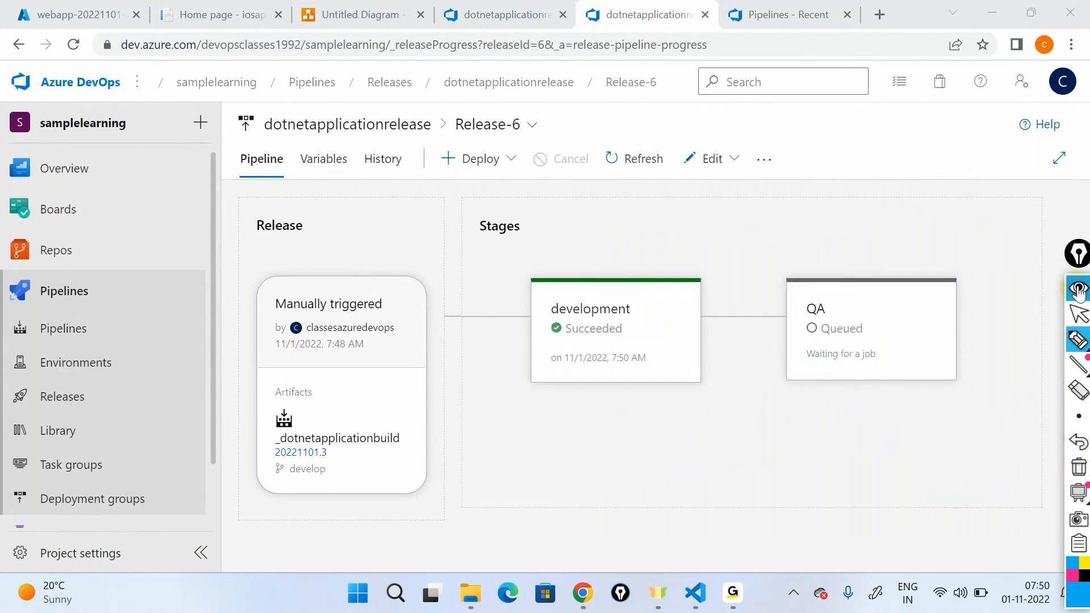
Step: Examine the QA stage's tasks and logs, highlighting the resource group name qa-rg in the Create infrastructure output
{"action": "mouse_move", "coordinate": [610, 311]}
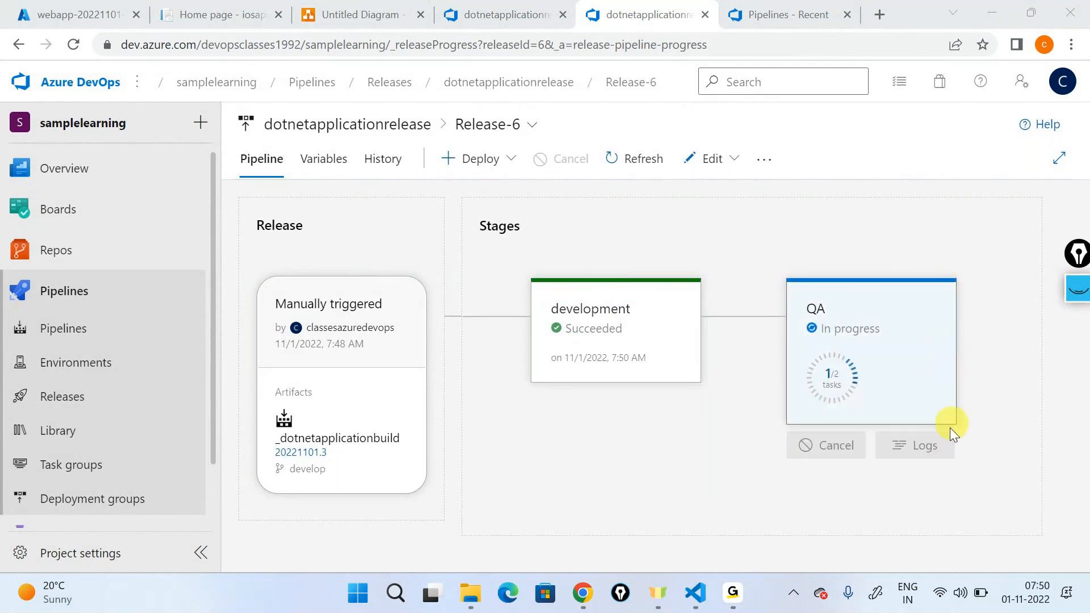
{"action": "left_click", "coordinate": [942, 441]}
{"action": "left_click", "coordinate": [329, 244]}
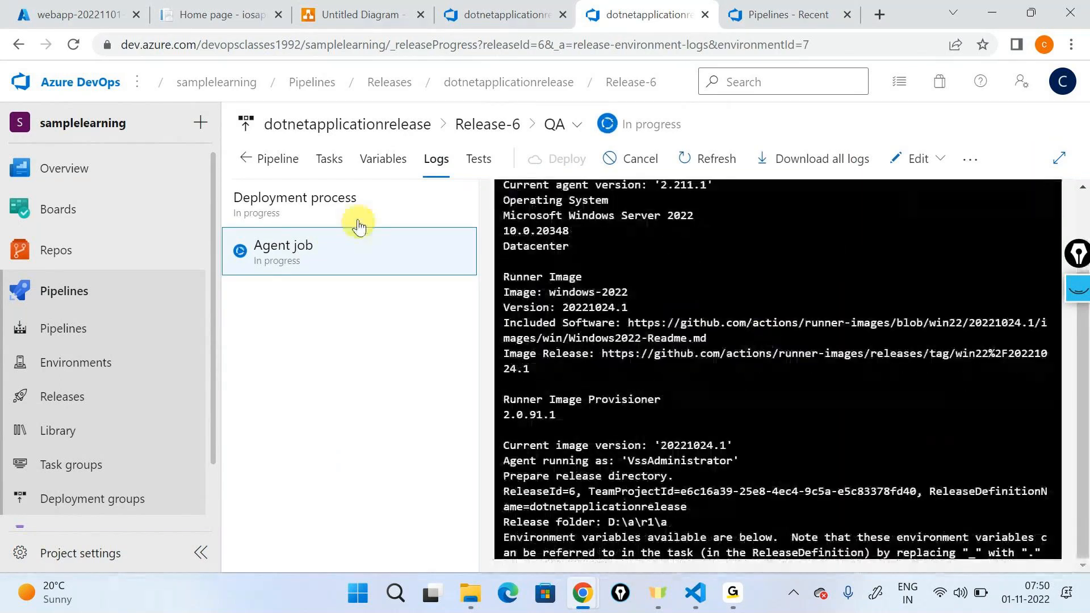
{"action": "left_click", "coordinate": [348, 193]}
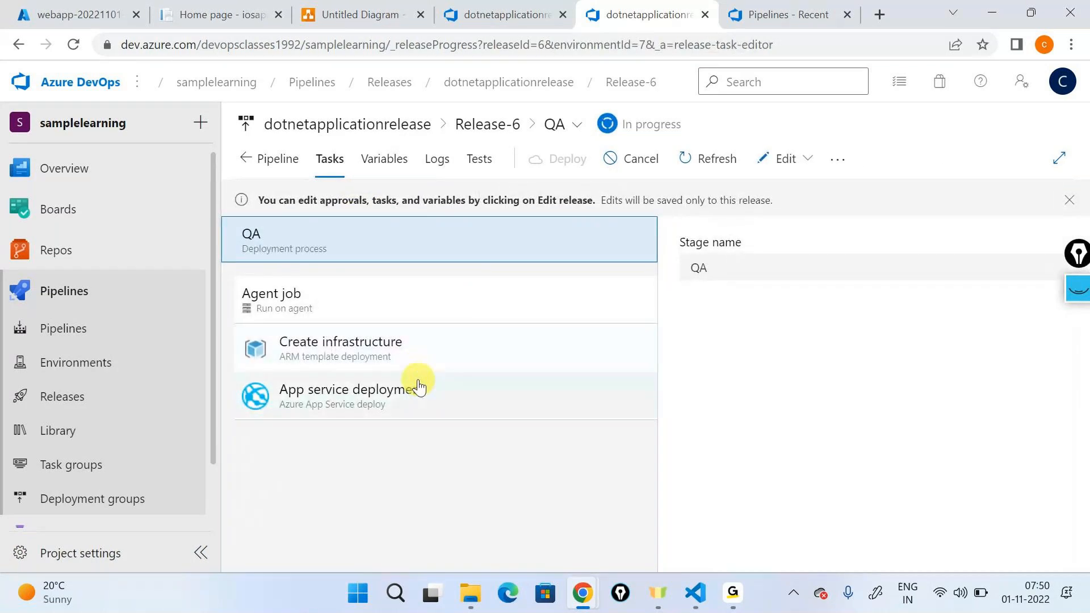
{"action": "left_click", "coordinate": [436, 159]}
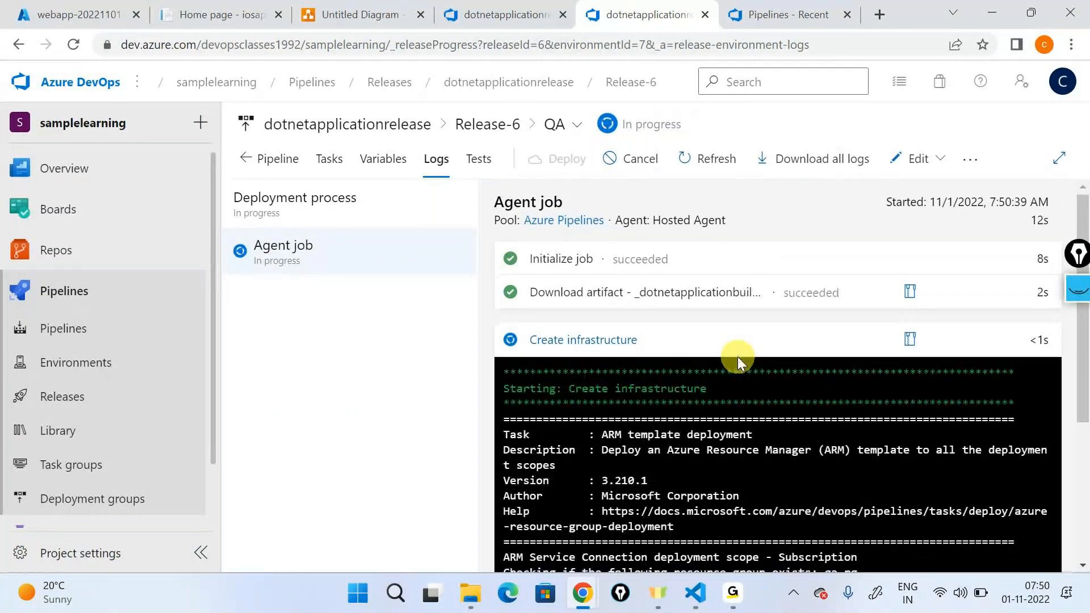
{"action": "scroll", "coordinate": [738, 359], "scroll_direction": "down", "scroll_amount": 2}
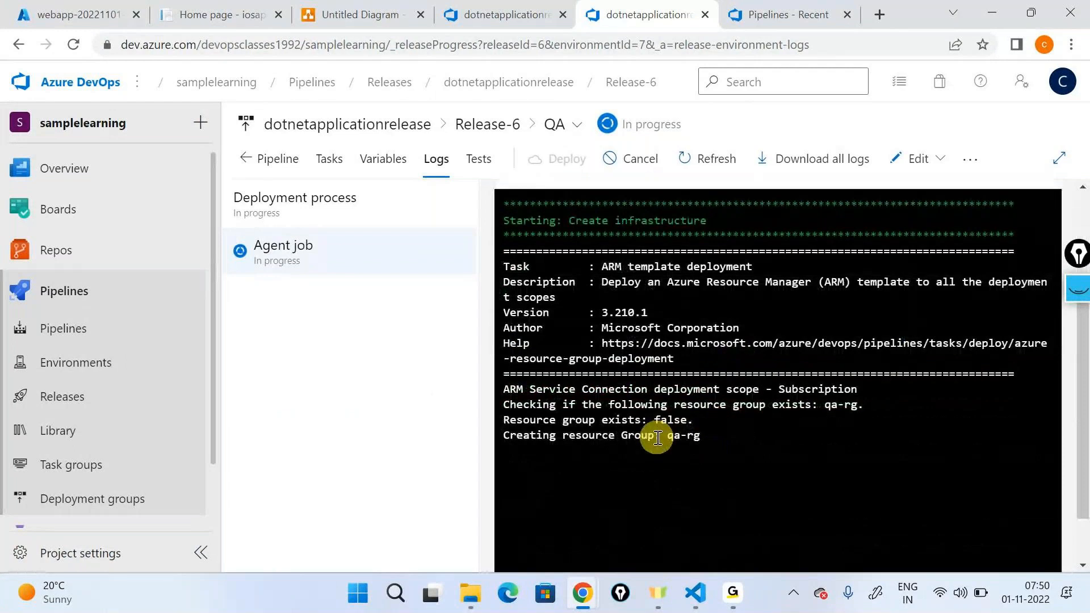
{"action": "left_click_drag", "start_coordinate": [667, 436], "coordinate": [700, 435]}
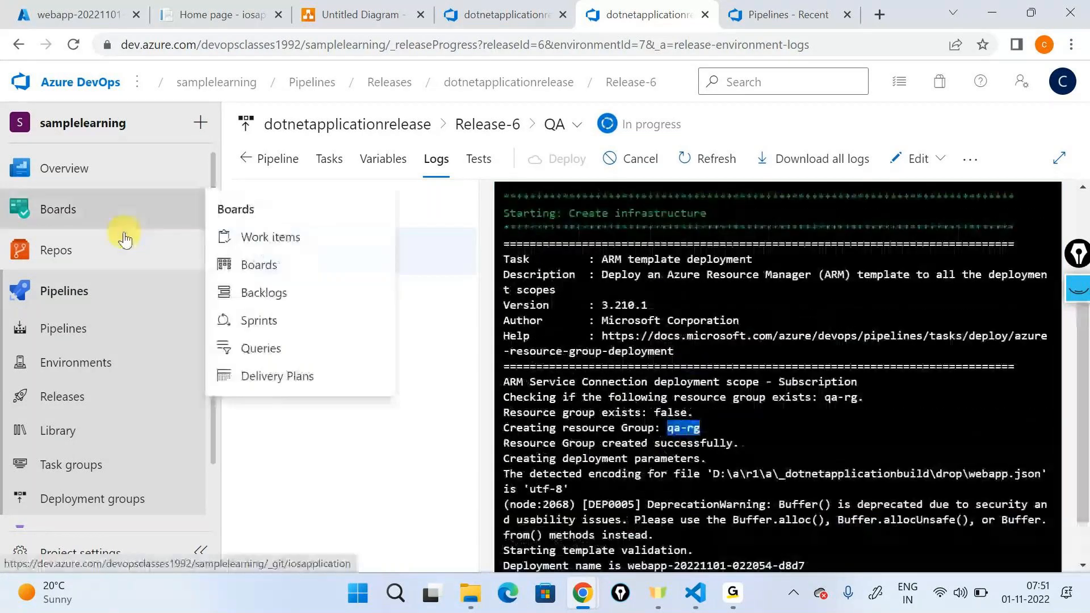
Step: View the iosapplication repository files and reopen Release-6 from the releases list
{"action": "mouse_move", "coordinate": [136, 250]}
{"action": "left_click", "coordinate": [233, 278]}
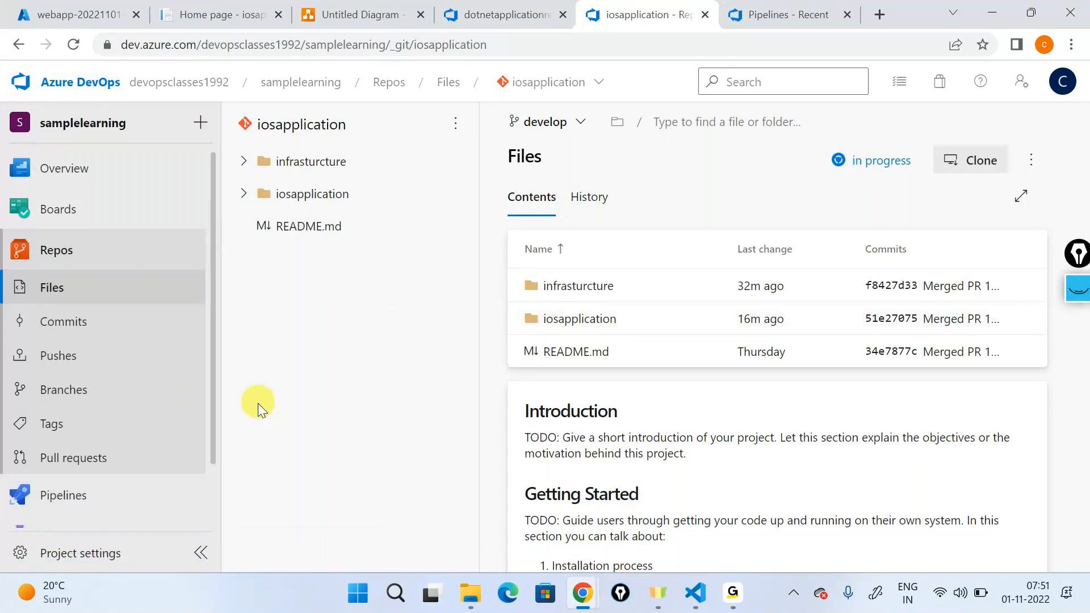
{"action": "mouse_move", "coordinate": [151, 479]}
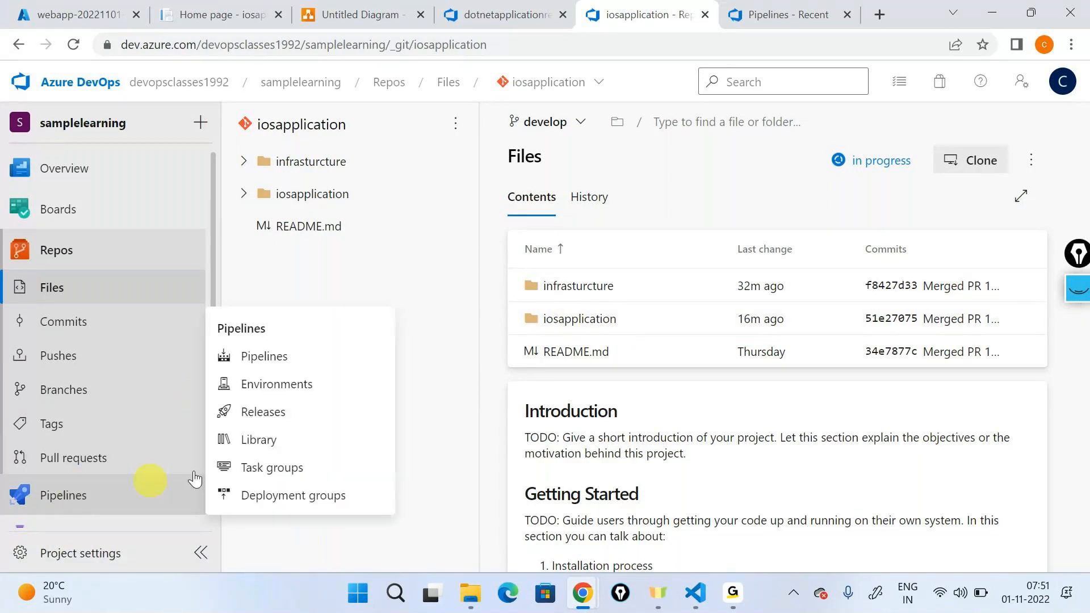
{"action": "left_click", "coordinate": [259, 413]}
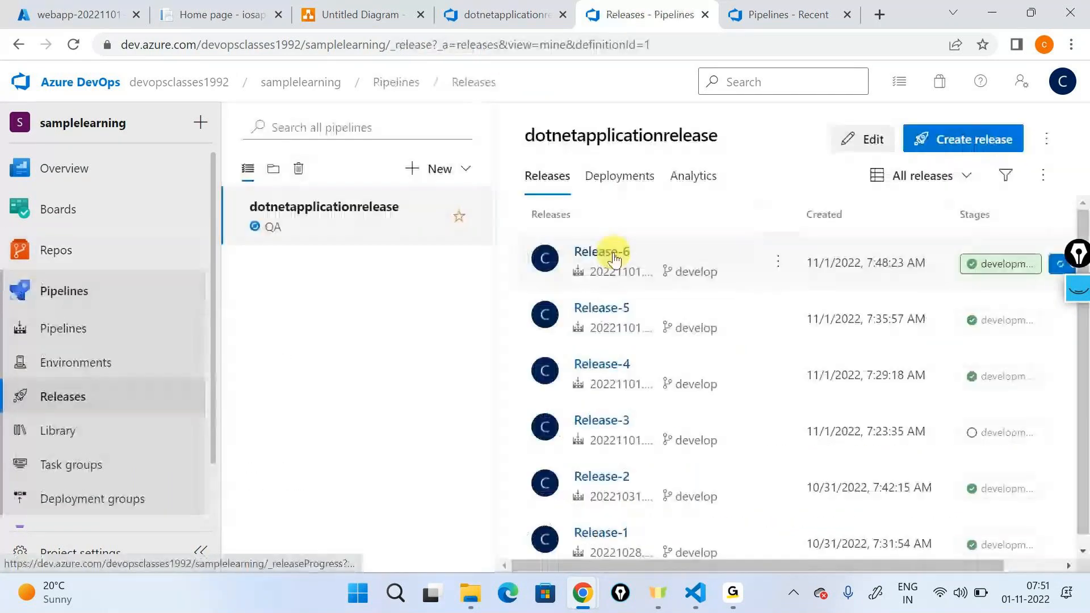
{"action": "left_click", "coordinate": [615, 258]}
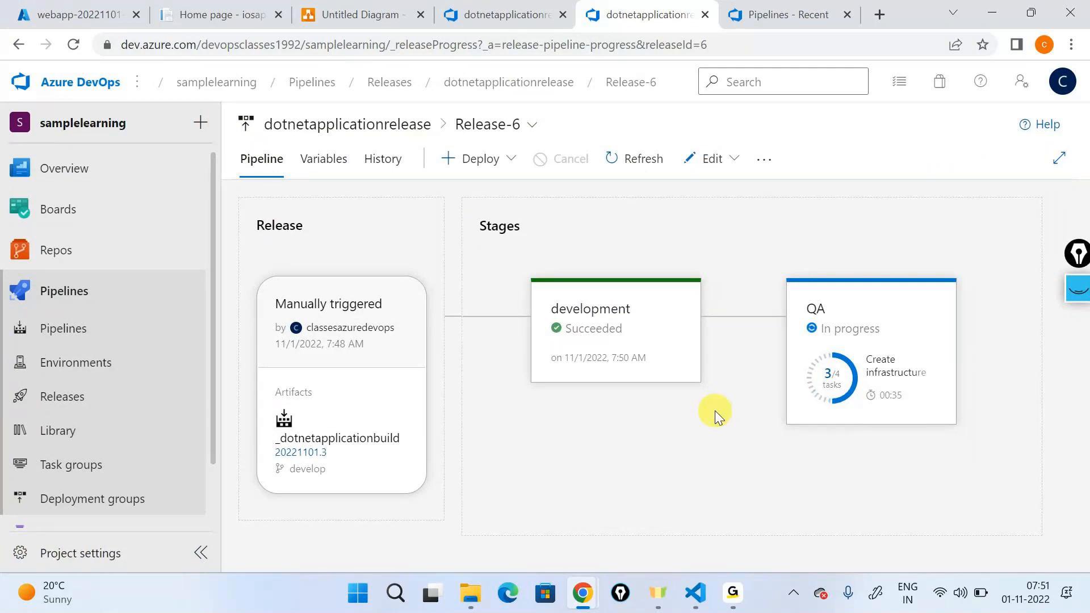
Step: Highlight "dev" in the development site's URL, view the dev-rg deployment in the Azure portal, and return to Release-6
{"action": "left_click", "coordinate": [207, 14]}
{"action": "left_click", "coordinate": [370, 45]}
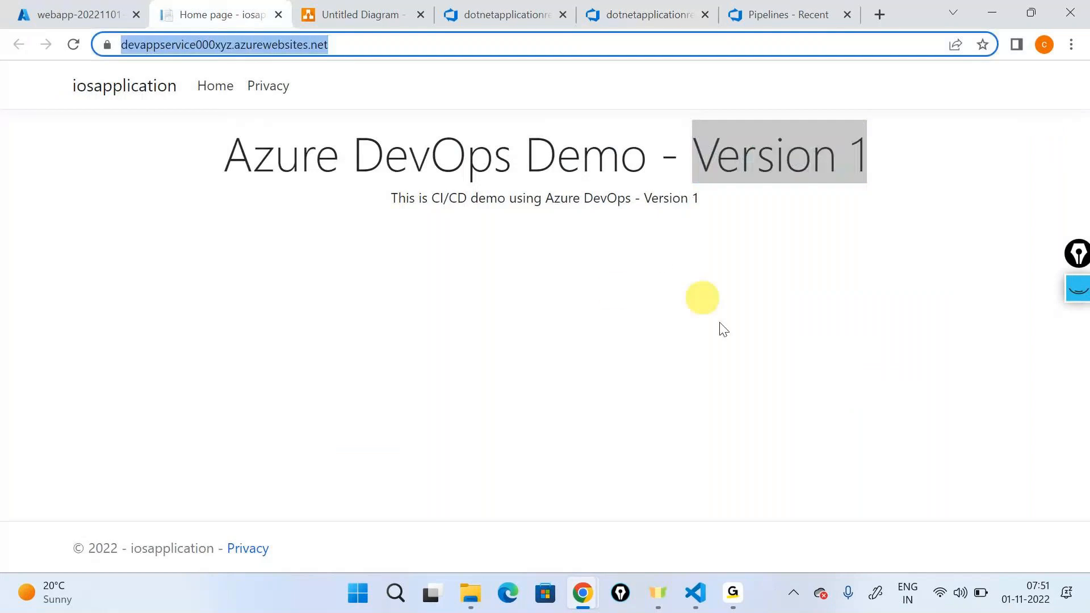
{"action": "left_click", "coordinate": [170, 45]}
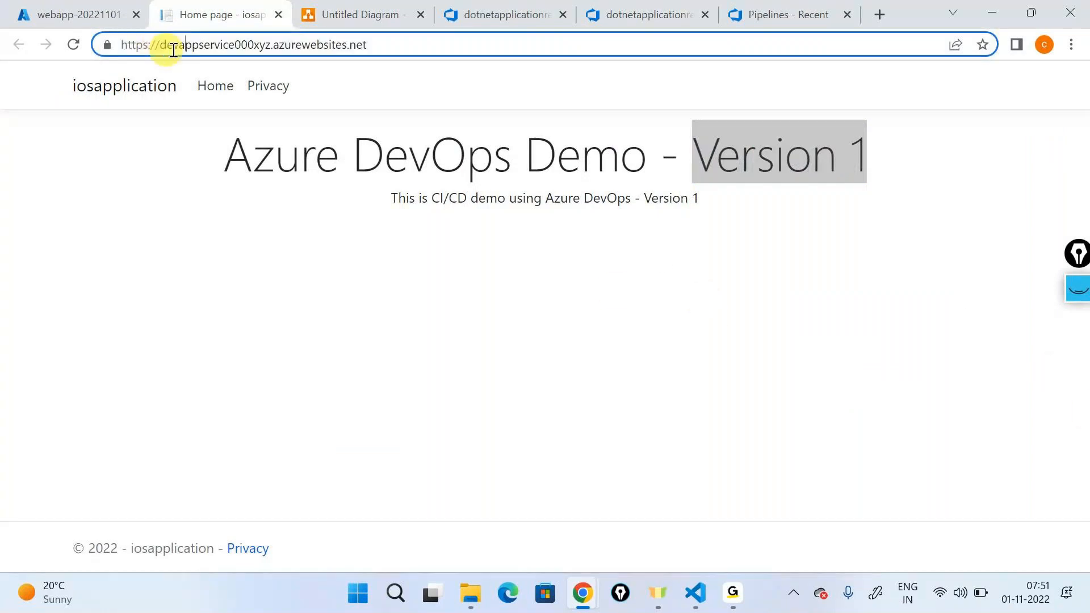
{"action": "left_click_drag", "start_coordinate": [184, 44], "coordinate": [160, 45]}
{"action": "left_click", "coordinate": [98, 7]}
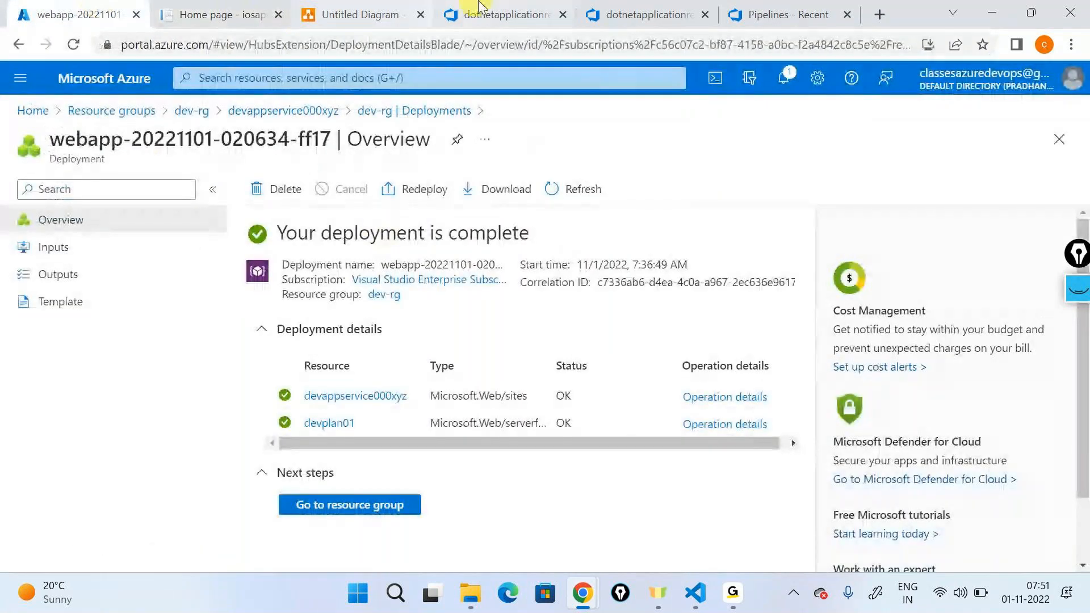
{"action": "left_click", "coordinate": [641, 14]}
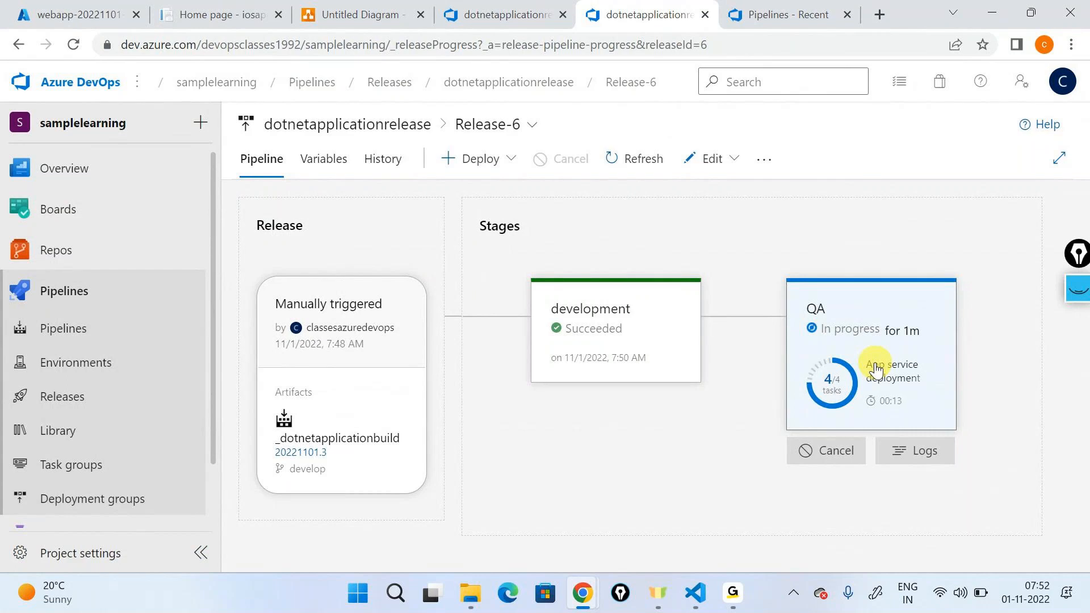
Step: Check Release-6's pipeline variables and compare them with its stage overview, finishing on the stage overview
{"action": "left_click", "coordinate": [324, 159]}
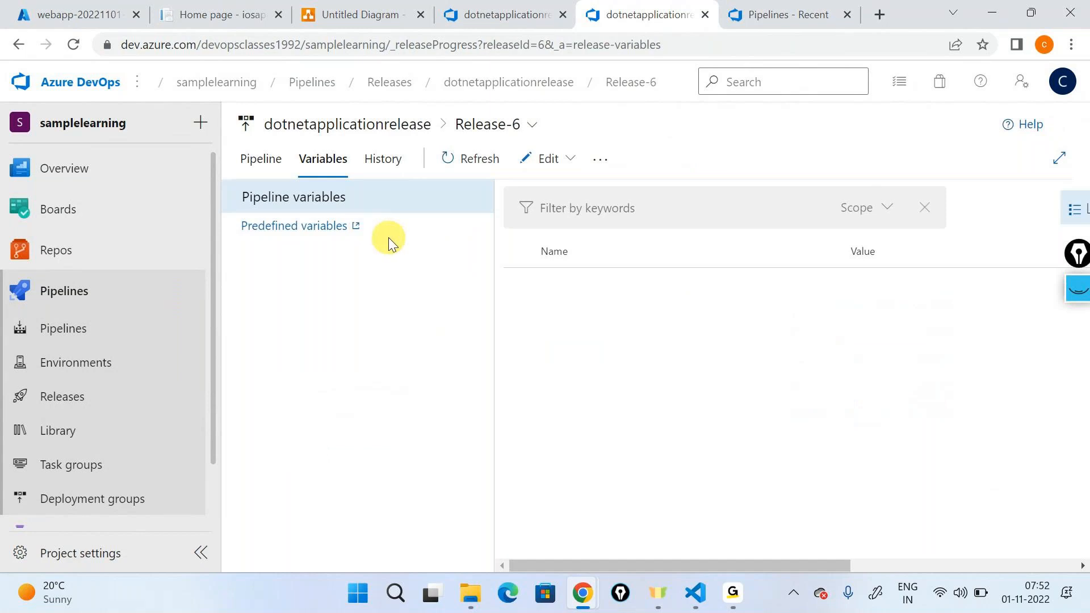
{"action": "left_click", "coordinate": [259, 157]}
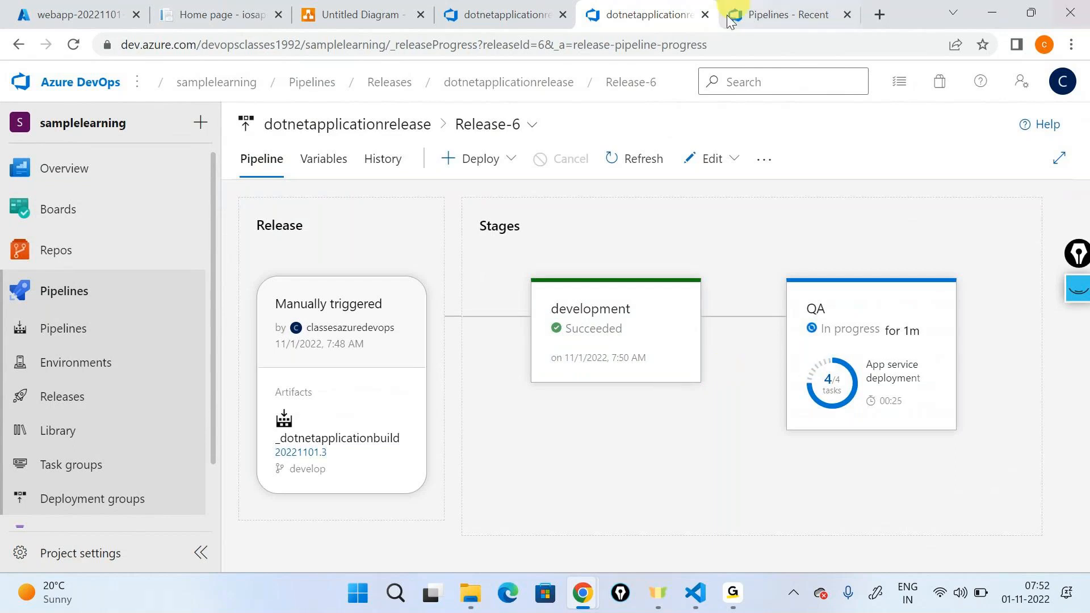
{"action": "left_click", "coordinate": [327, 164]}
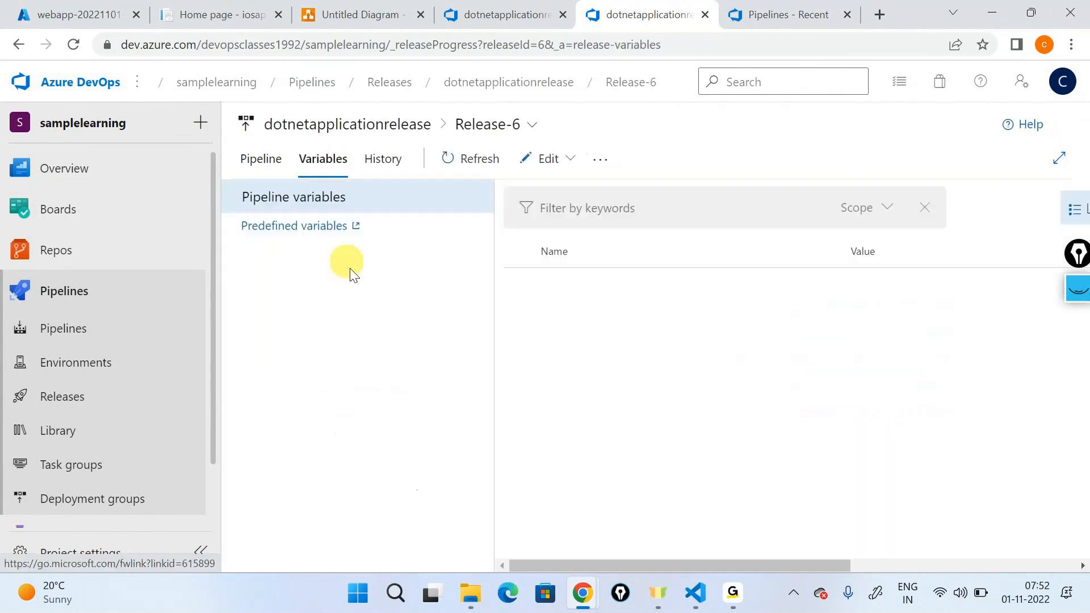
{"action": "left_click", "coordinate": [253, 164]}
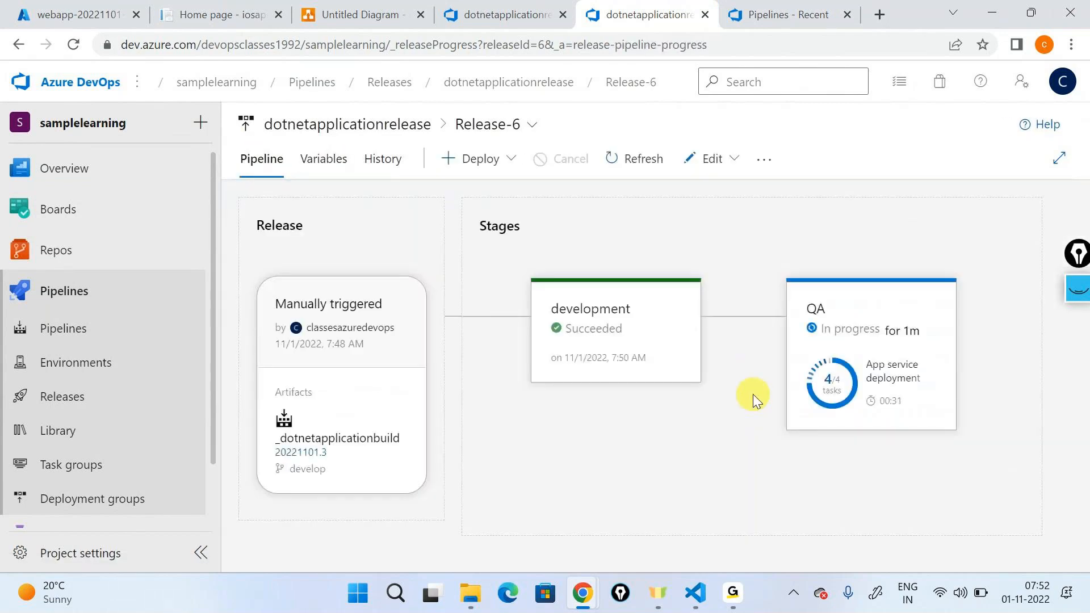
{"action": "left_click", "coordinate": [336, 174]}
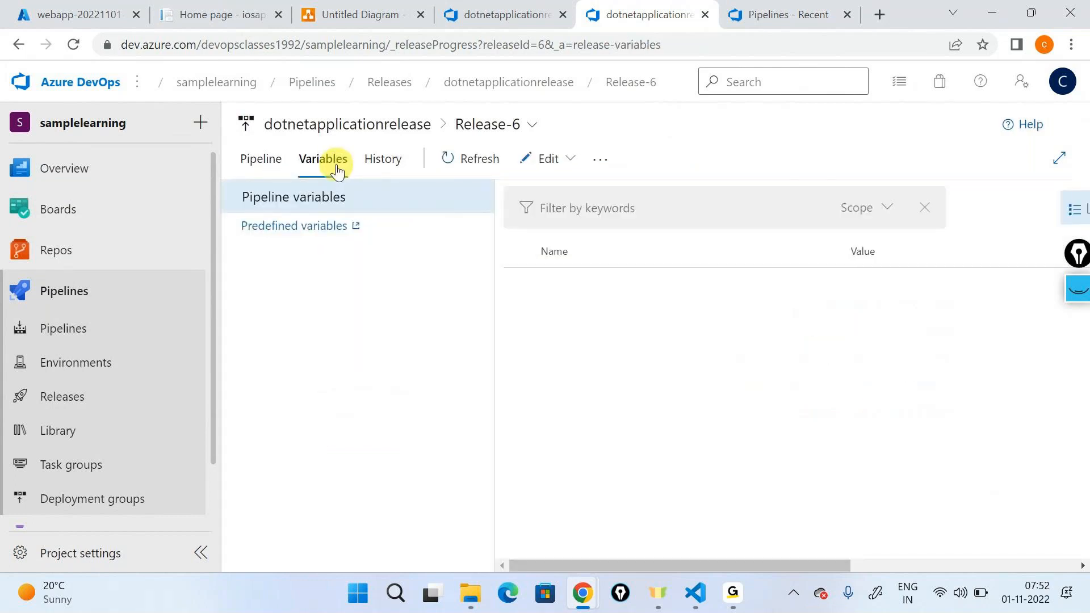
{"action": "left_click", "coordinate": [263, 168]}
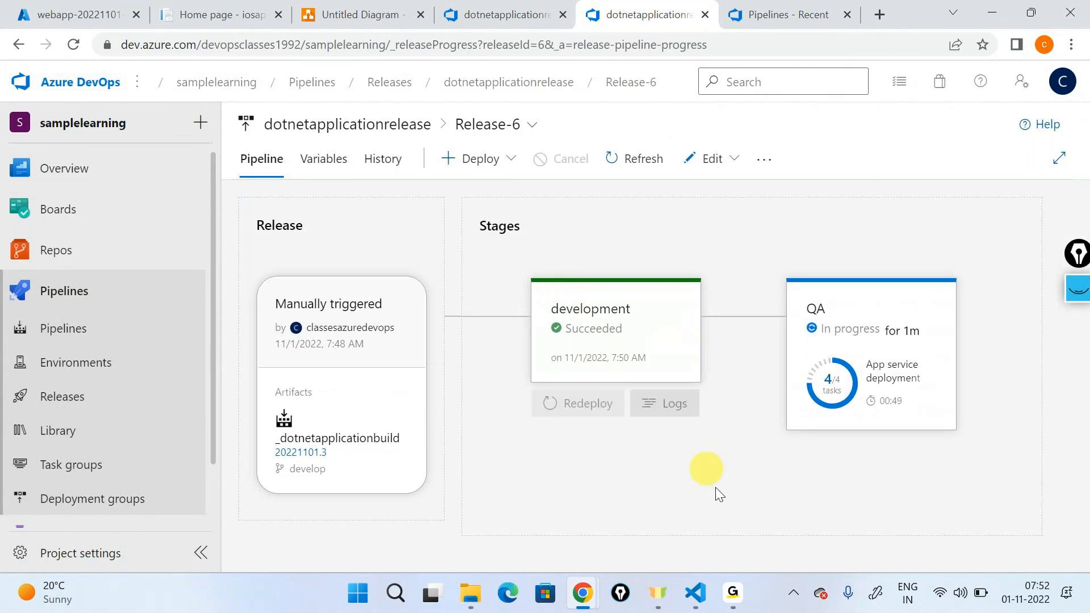
Step: Switch to the GoTo meeting window and return to Release-6 to check its development and QA stages
{"action": "mouse_move", "coordinate": [732, 597]}
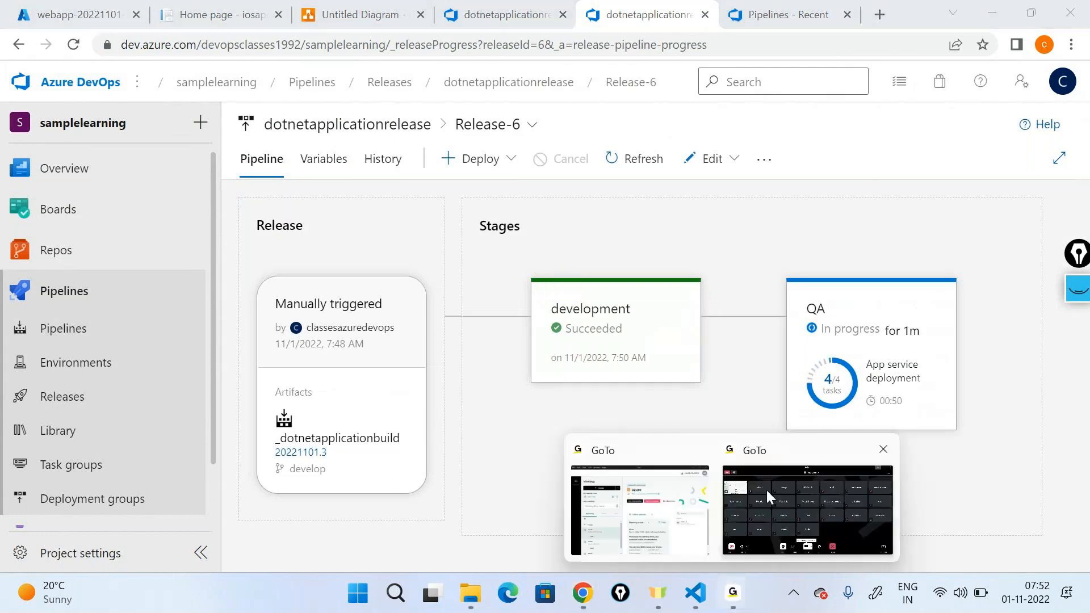
{"action": "left_click", "coordinate": [765, 488]}
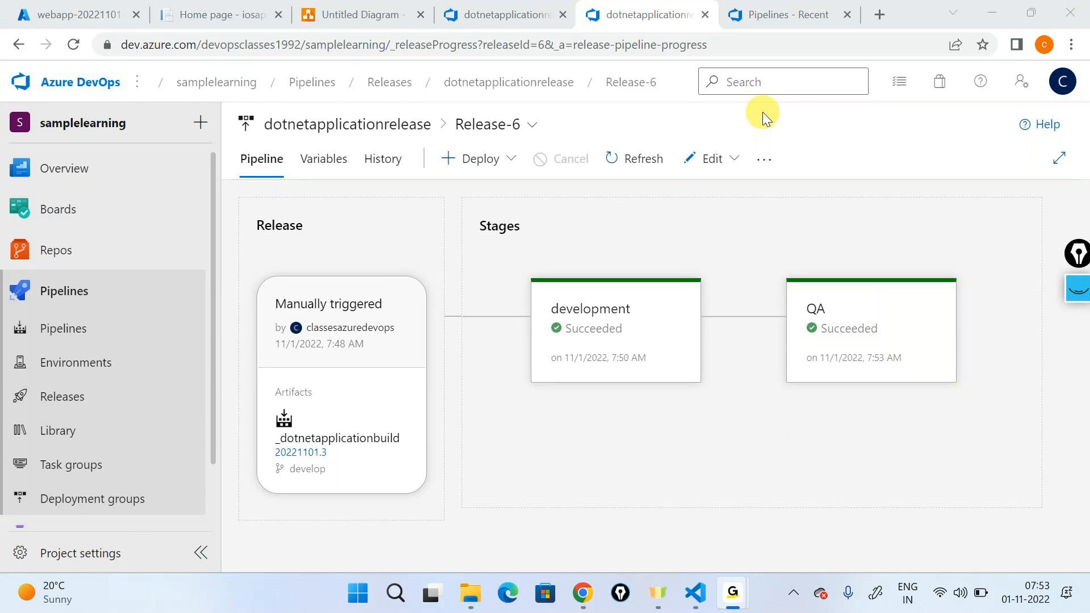
{"action": "left_click", "coordinate": [764, 117]}
{"action": "left_click", "coordinate": [980, 16]}
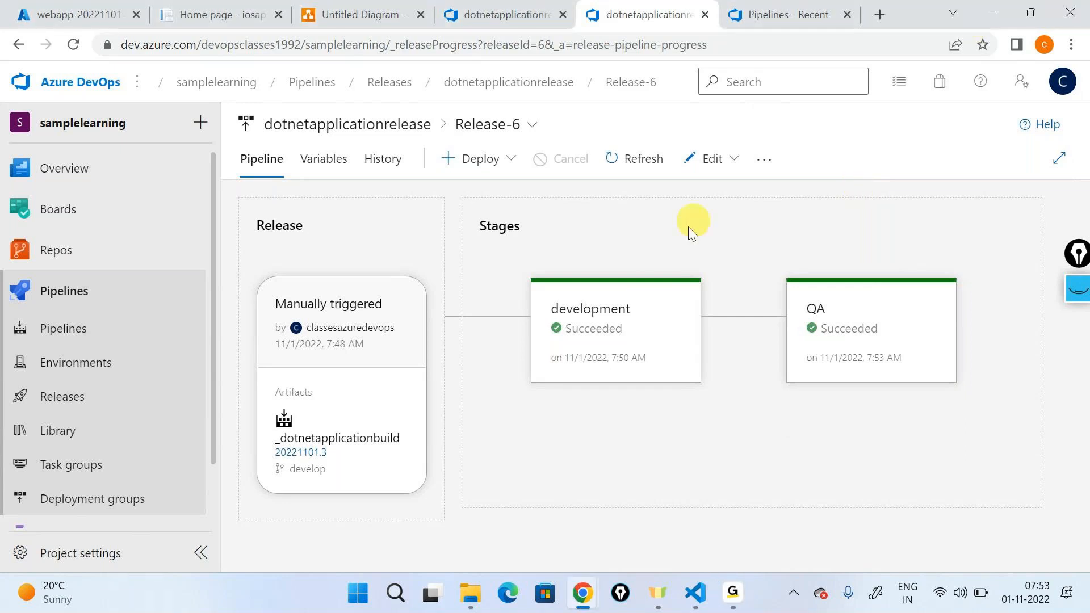
{"action": "mouse_move", "coordinate": [632, 305]}
{"action": "key", "text": "alt+Tab"}
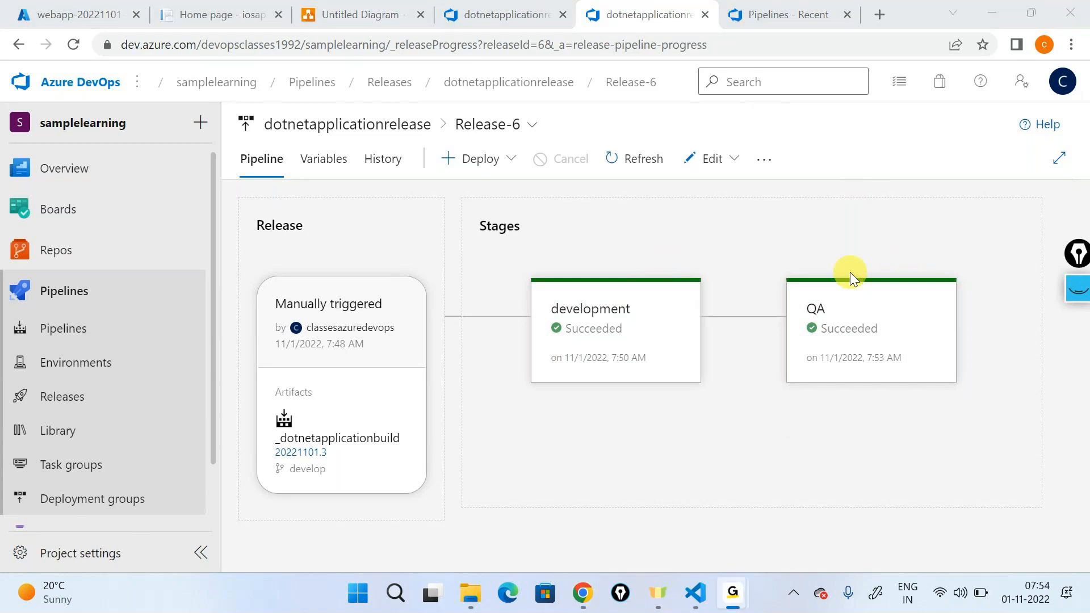